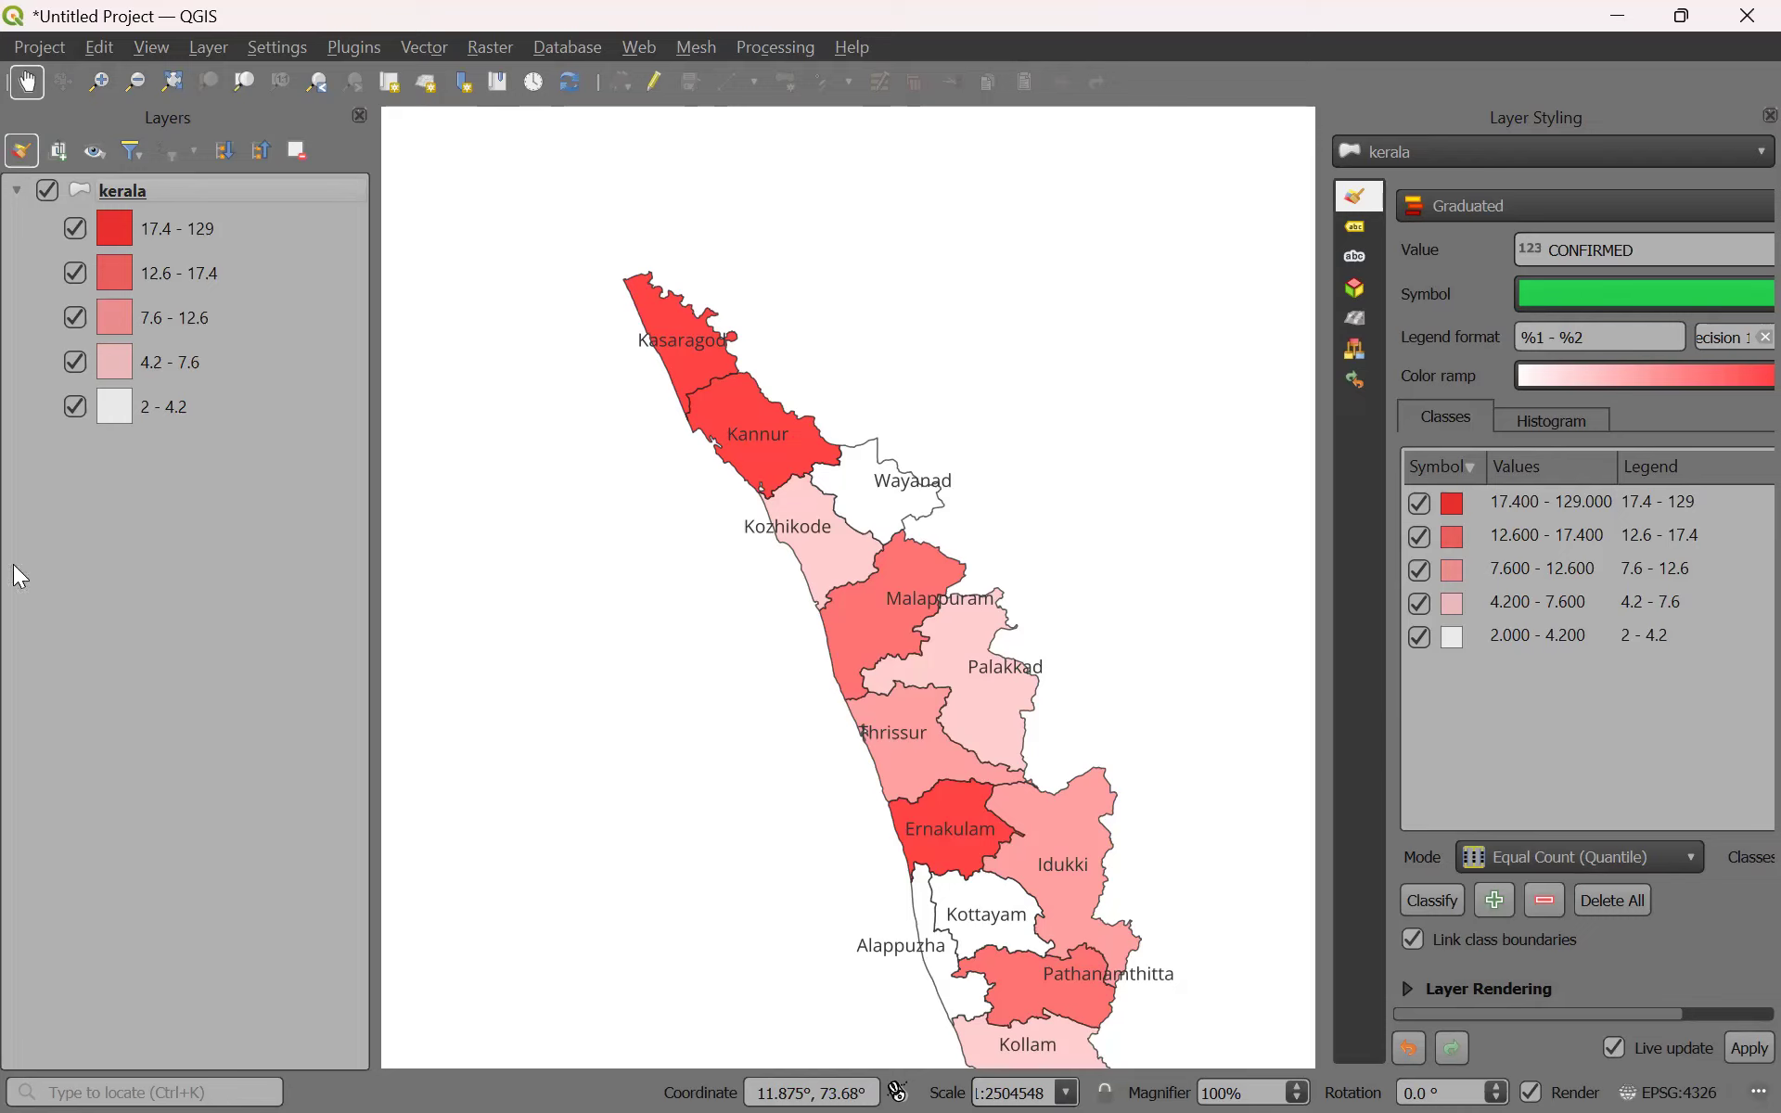
Zoom the map to the full extent of the kerala layer and widen the map canvas.
right_click(128, 191)
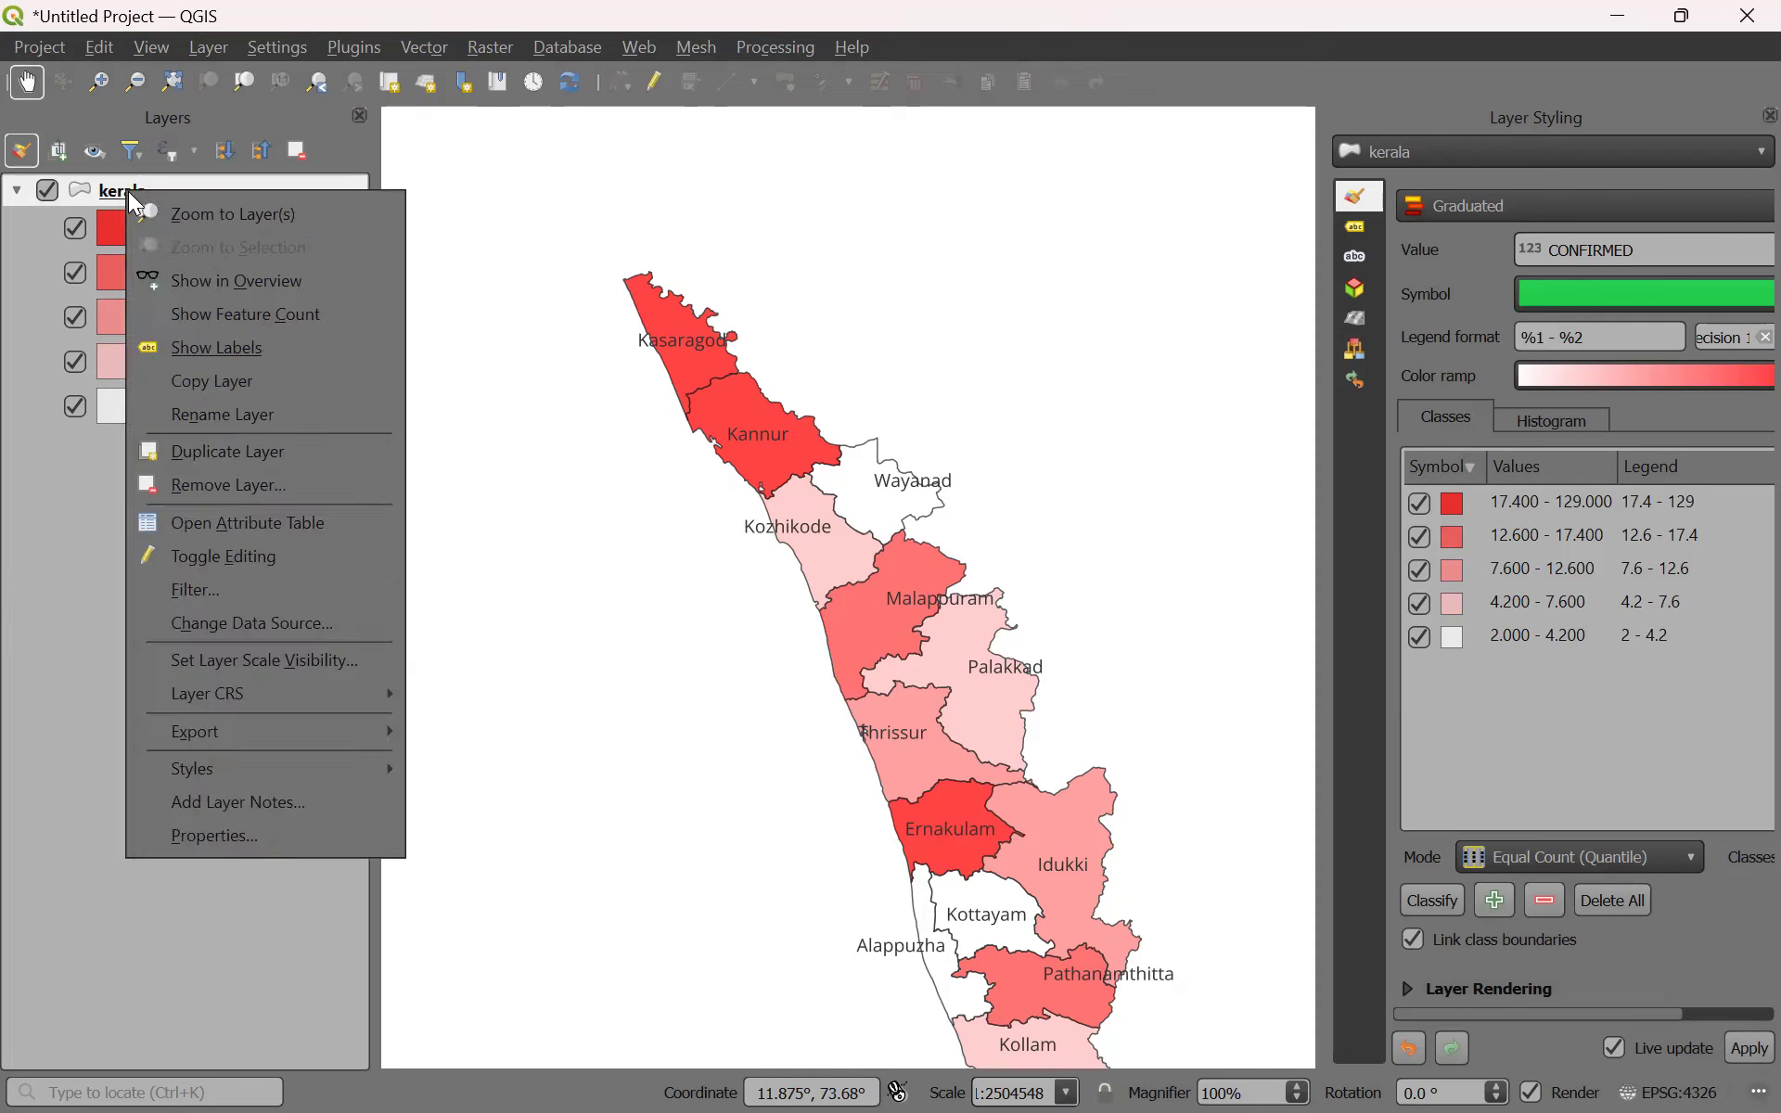
click(211, 210)
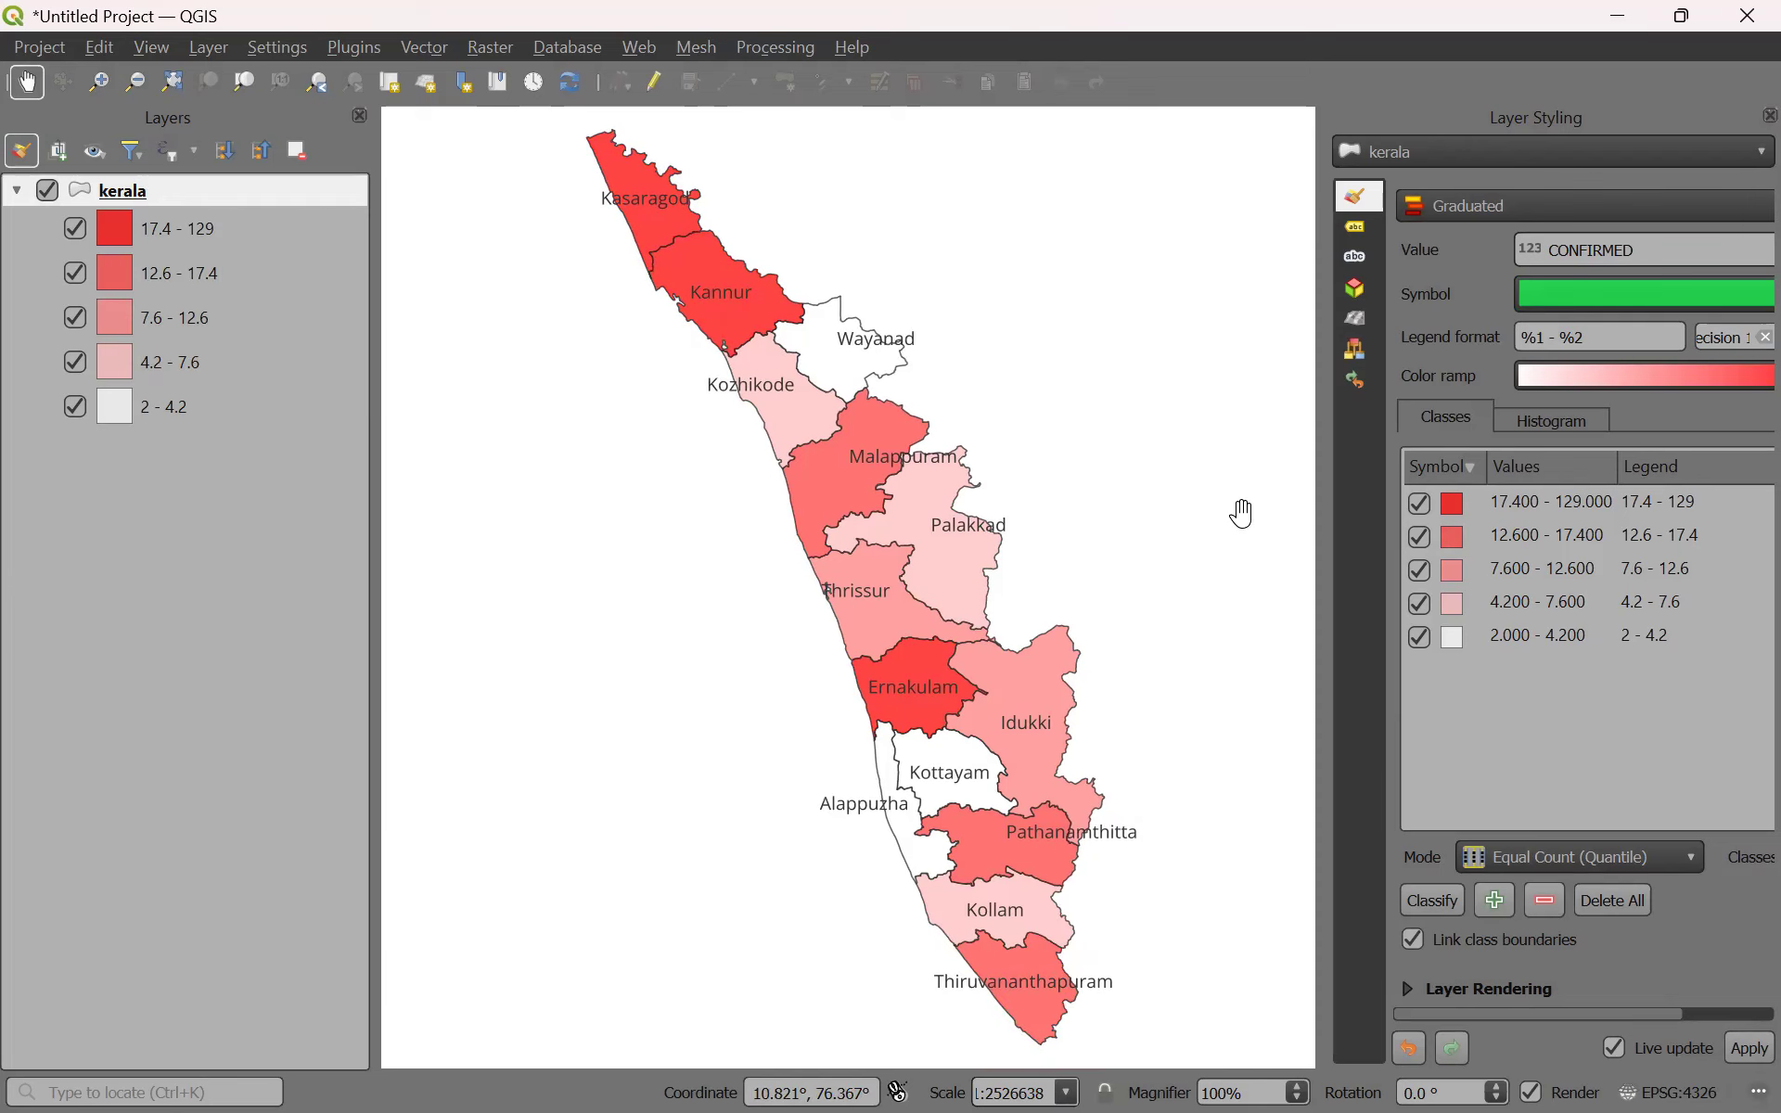
drag(1324, 655, 1405, 656)
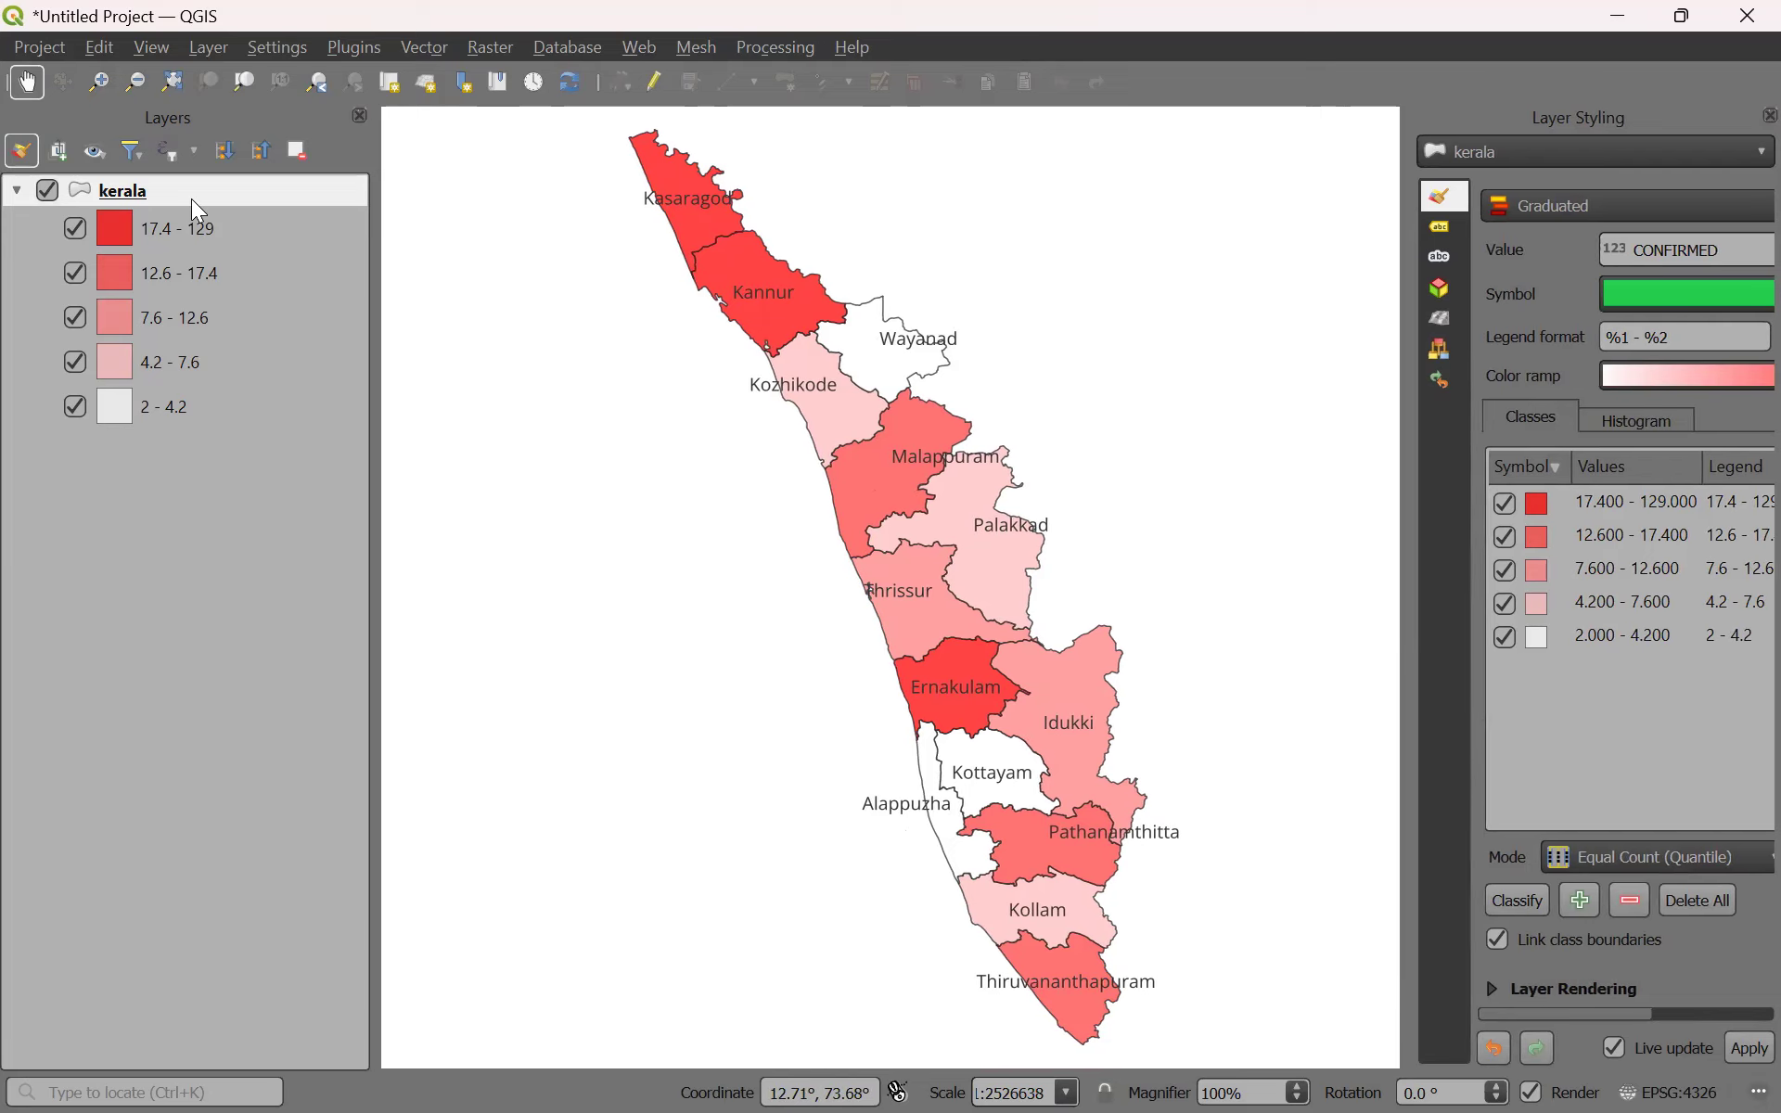
right_click(133, 183)
click(273, 200)
Switch to File Explorer and examine the kerala shapefile components in the BSc practical folder on New Volume (E:), then return to QGIS.
key(super)
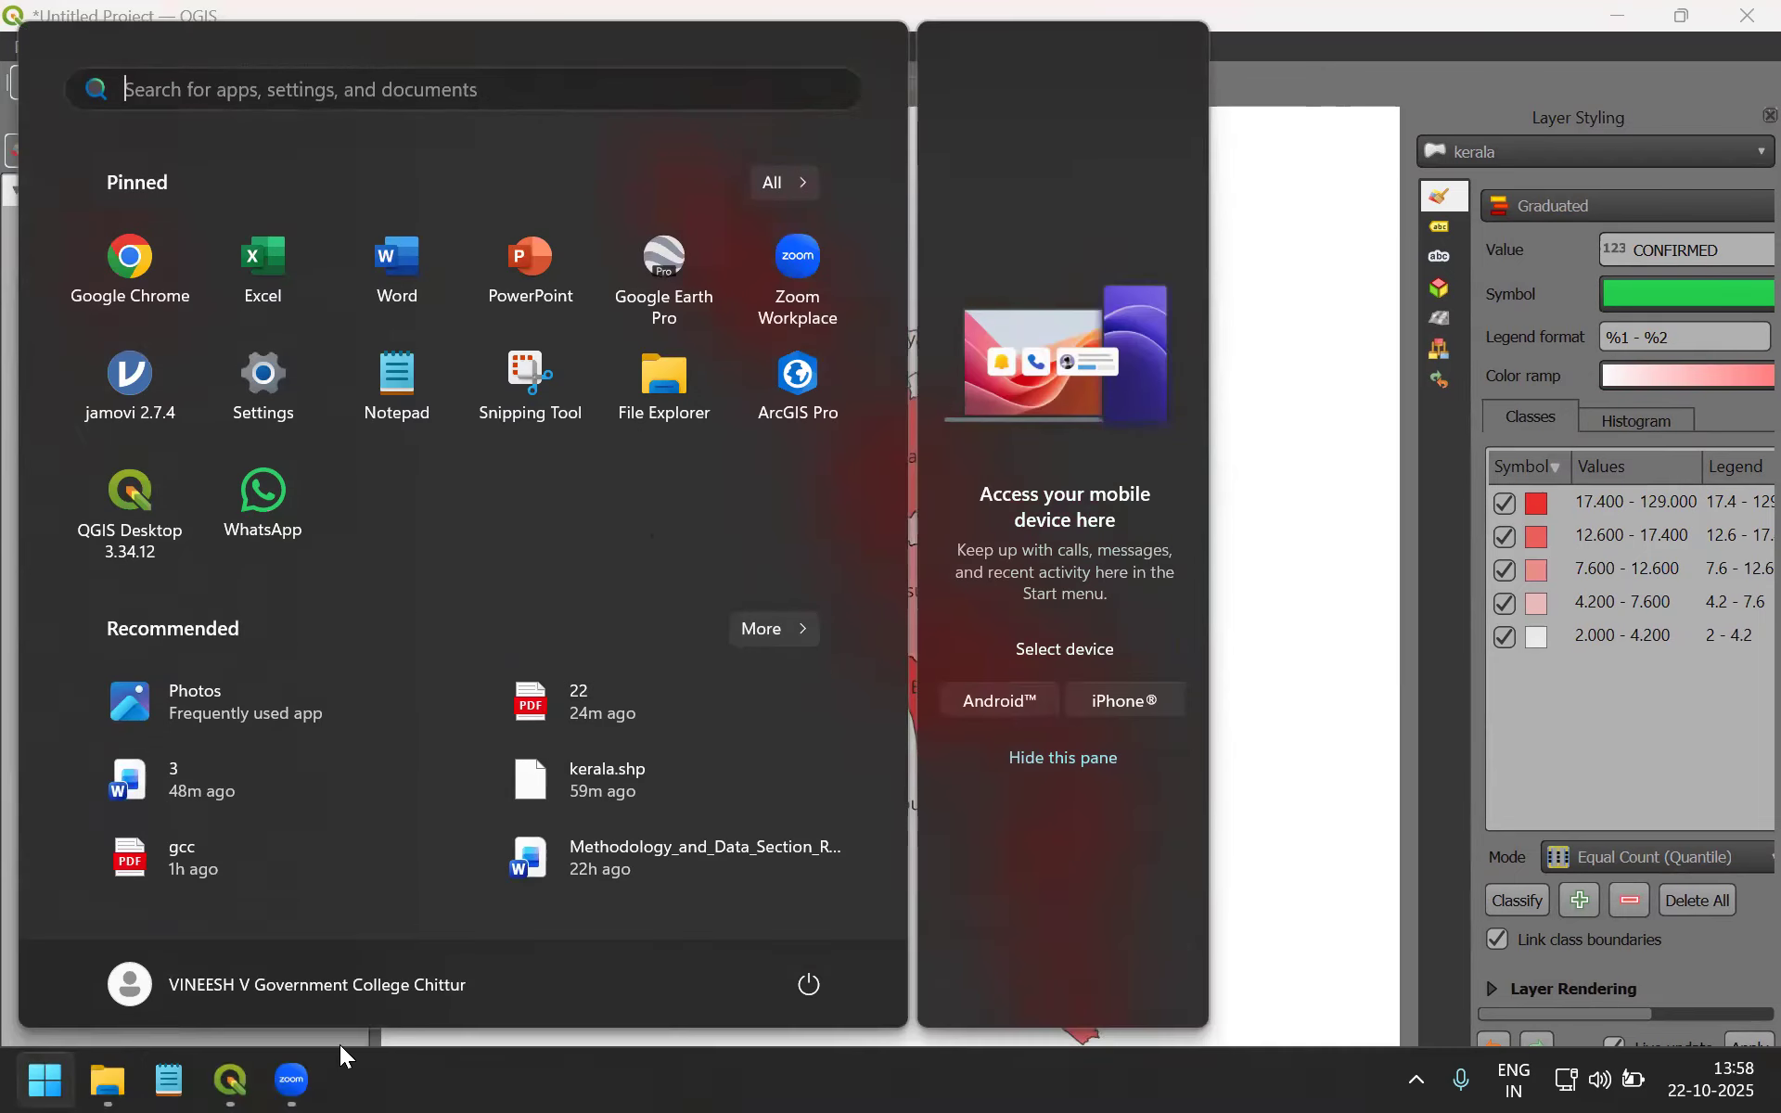
click(107, 1079)
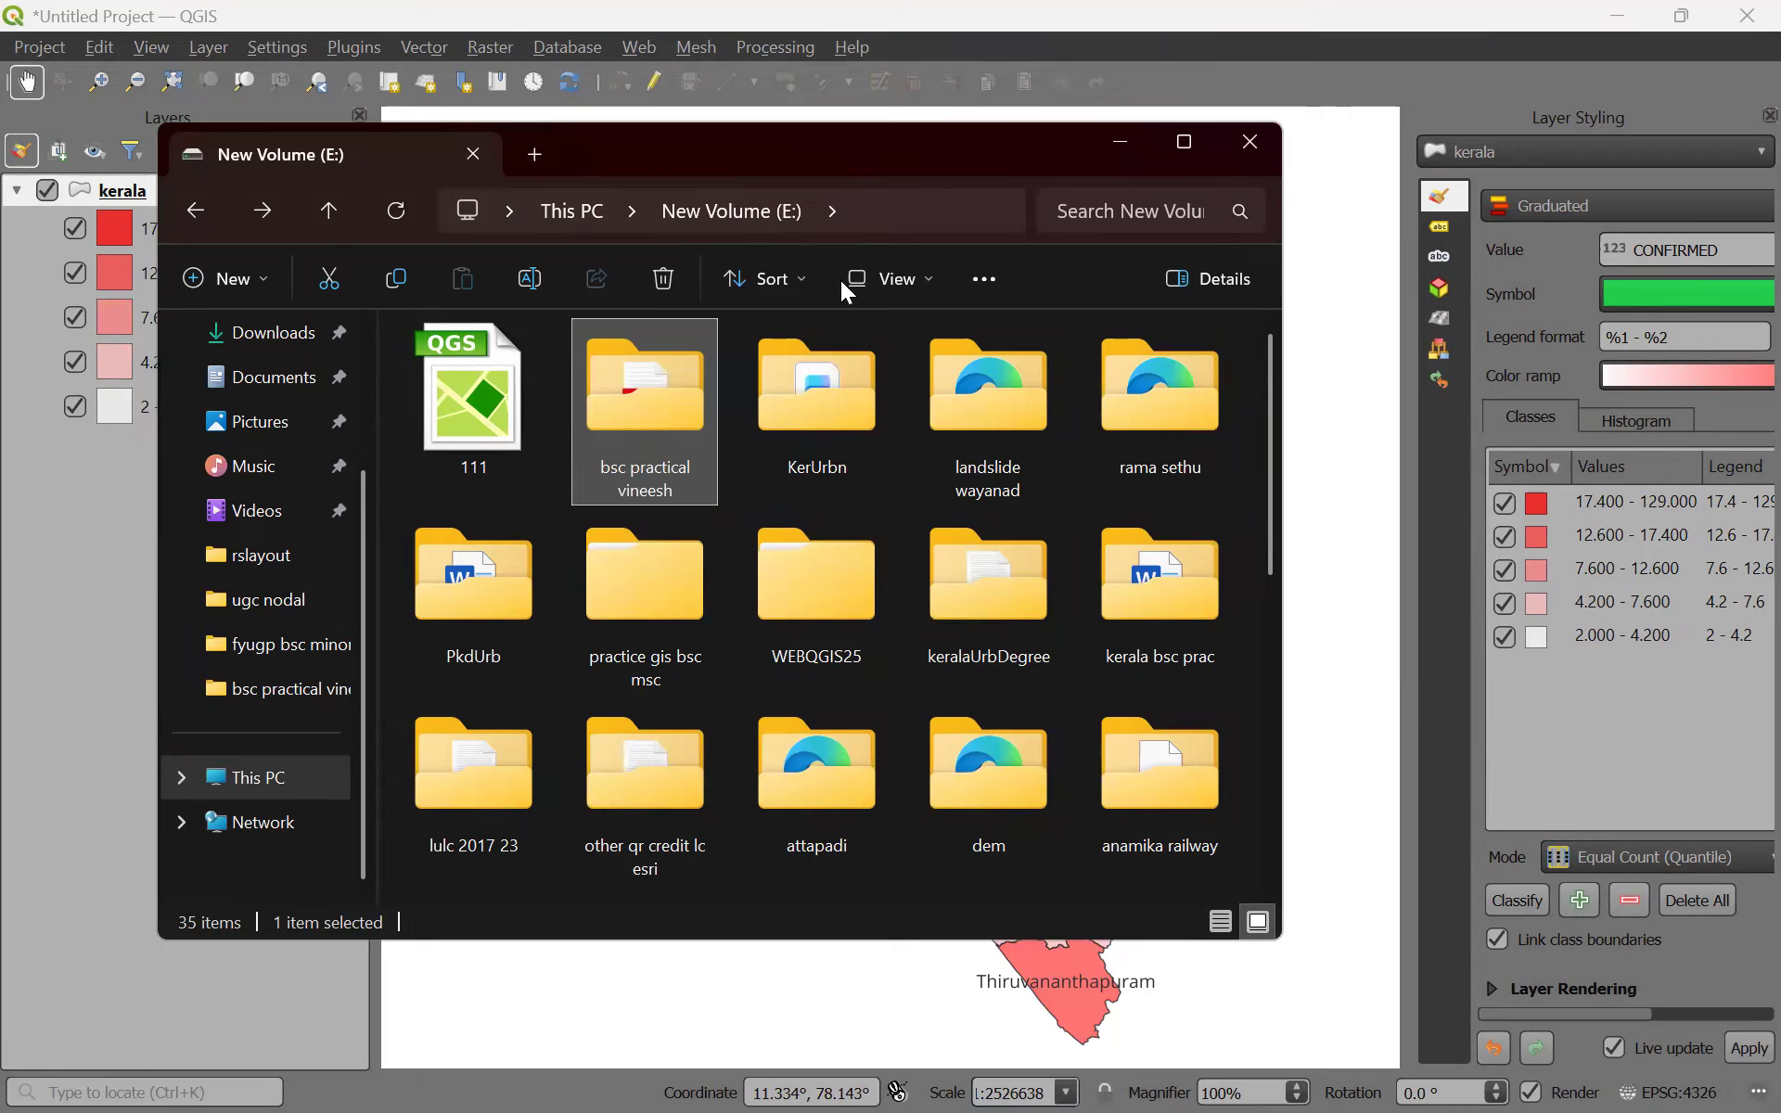
click(871, 401)
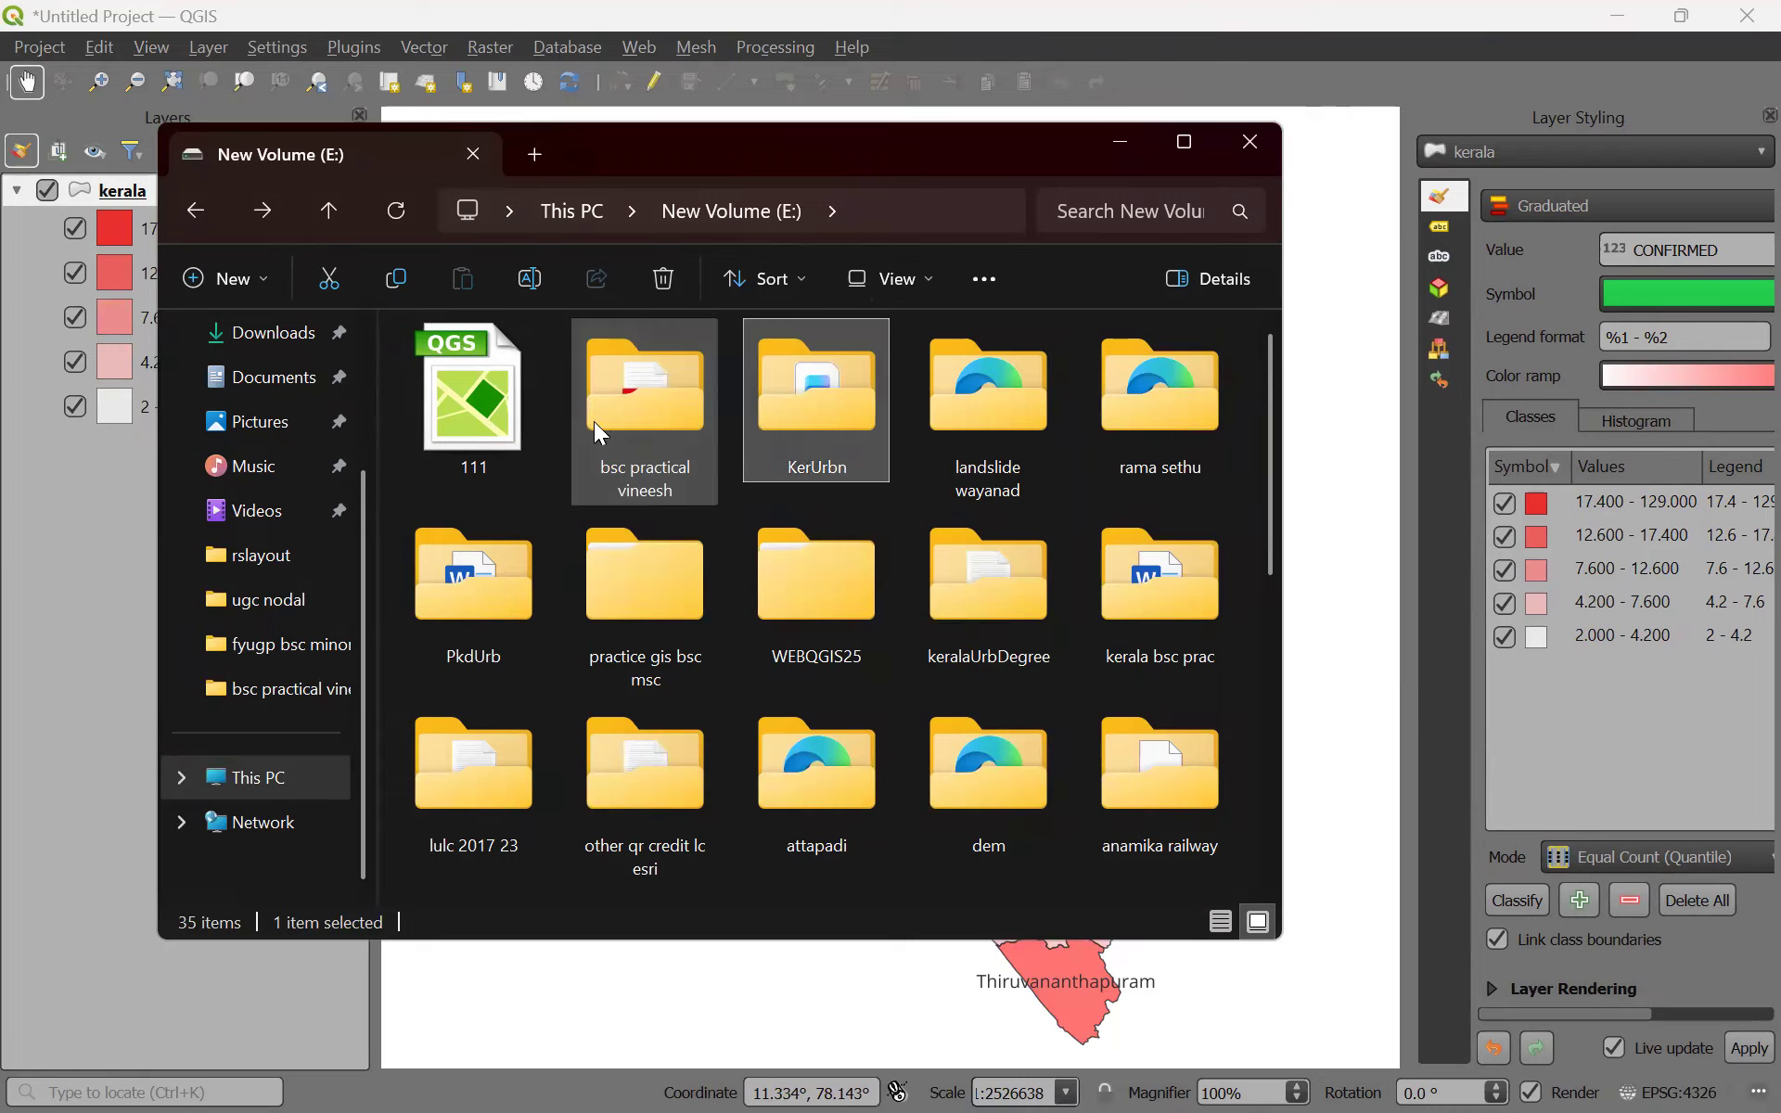
click(704, 406)
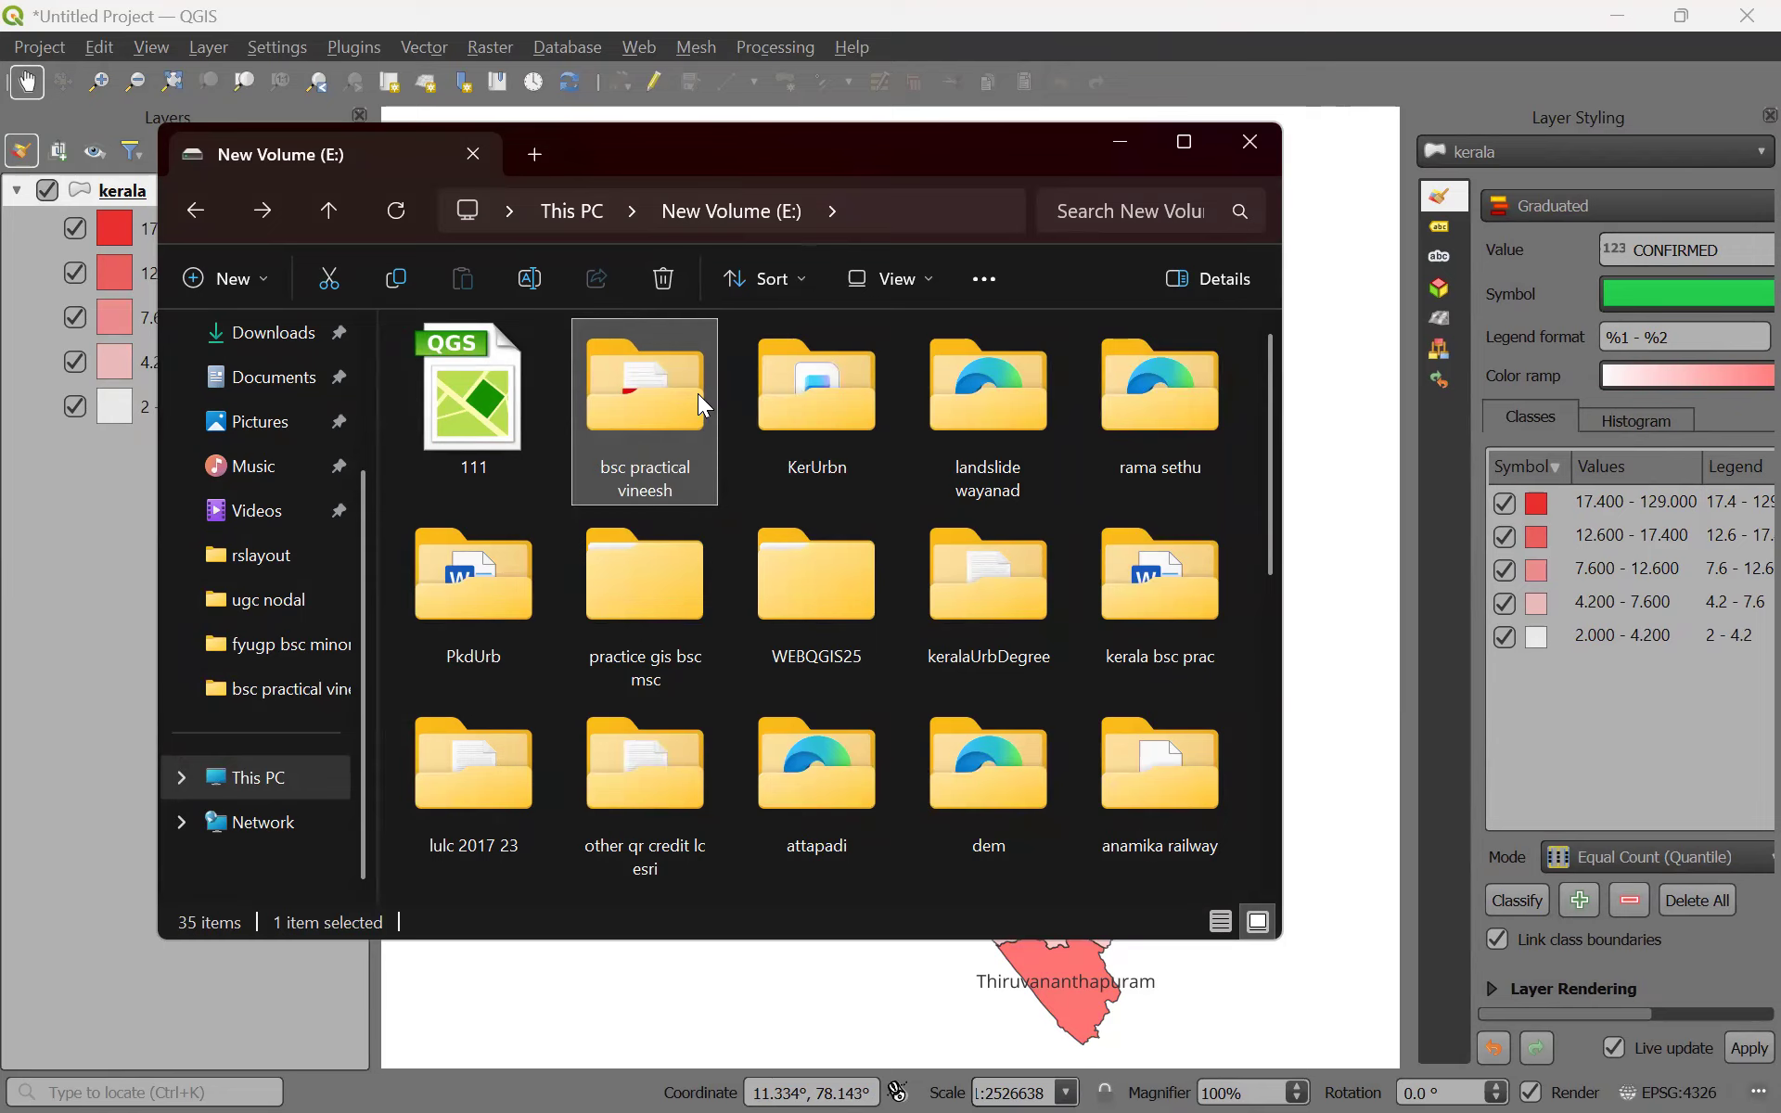
click(262, 780)
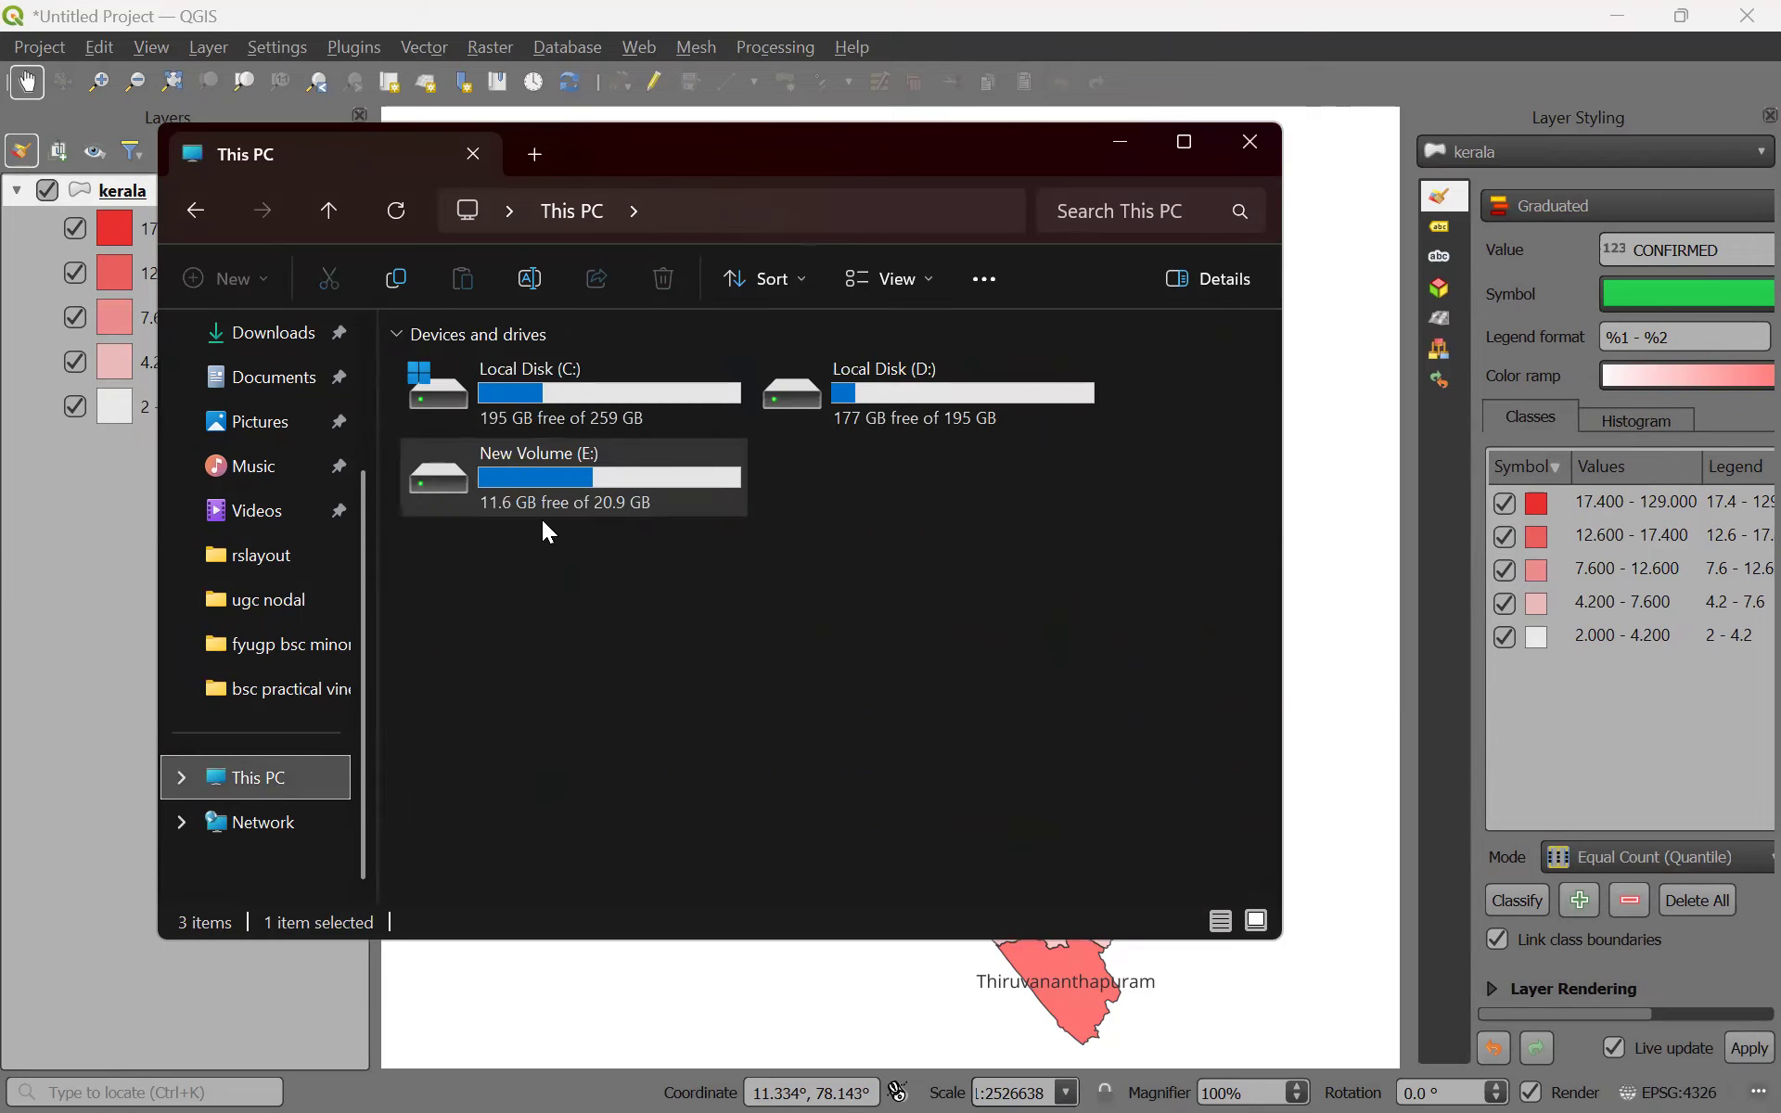
double_click(552, 494)
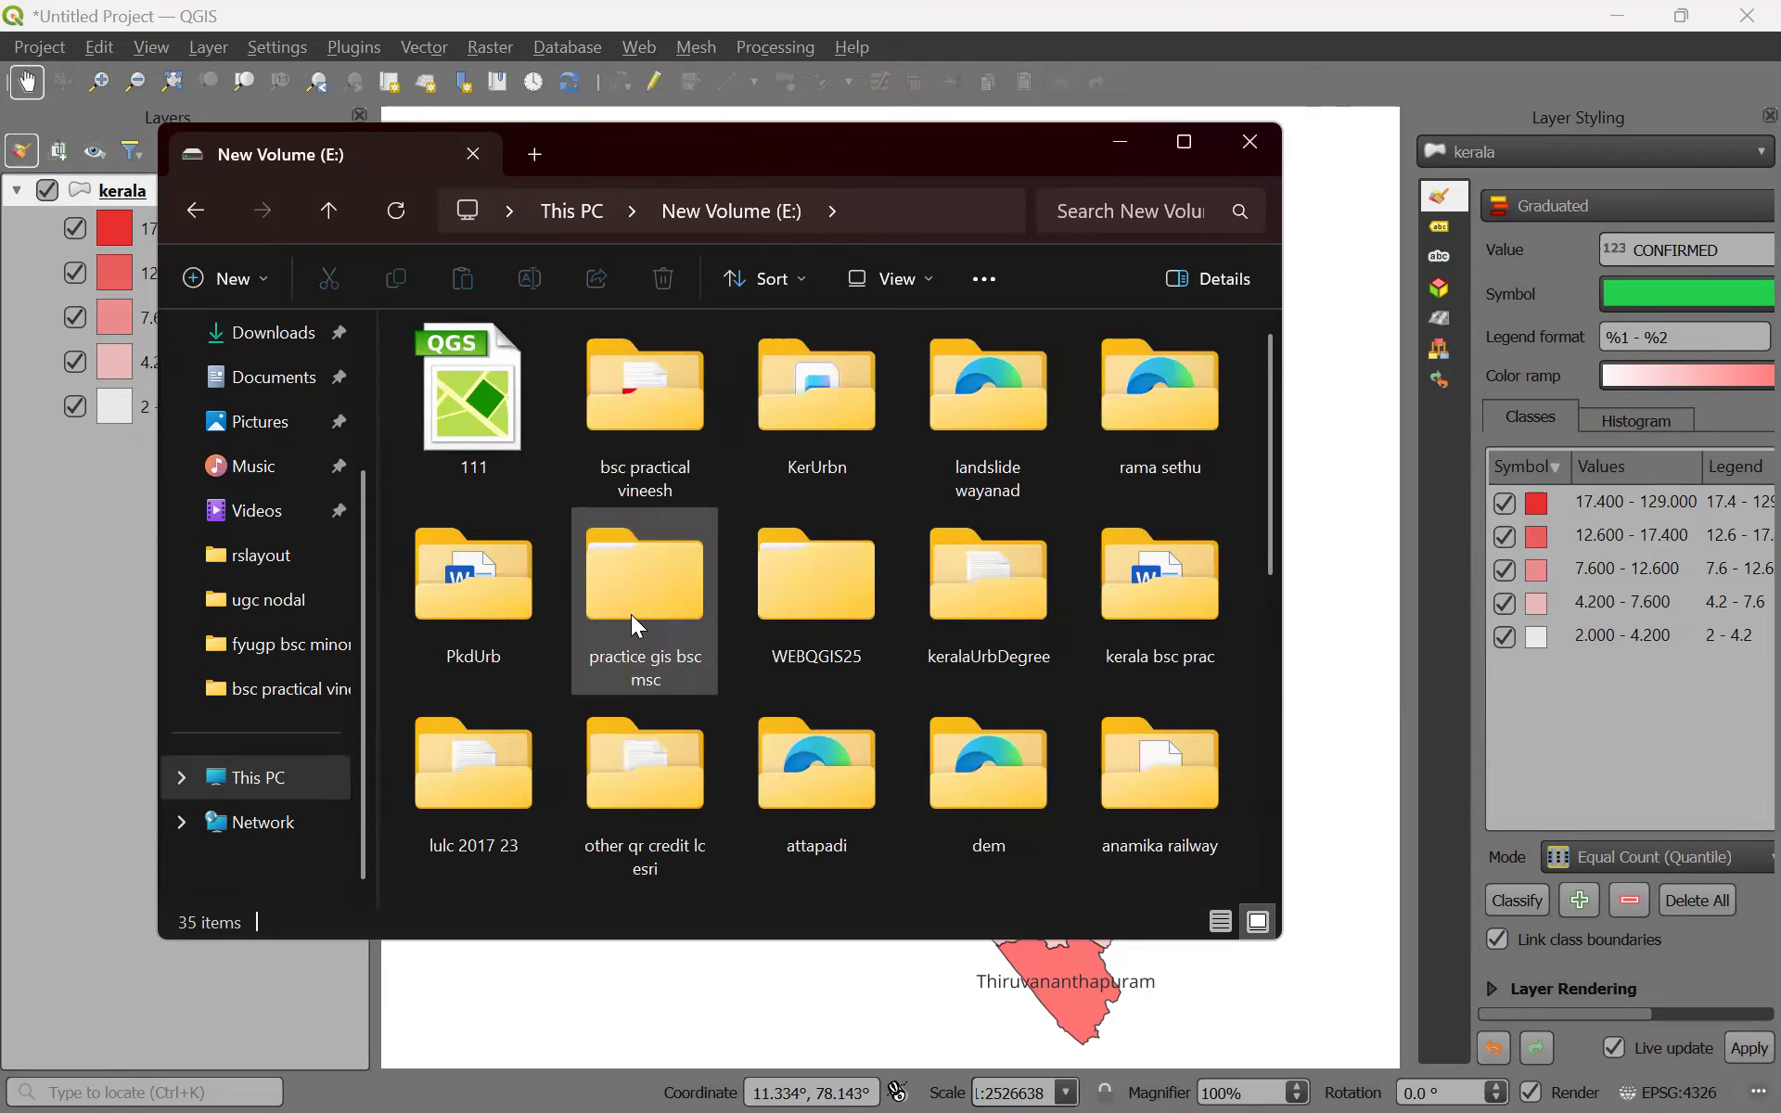
double_click(655, 410)
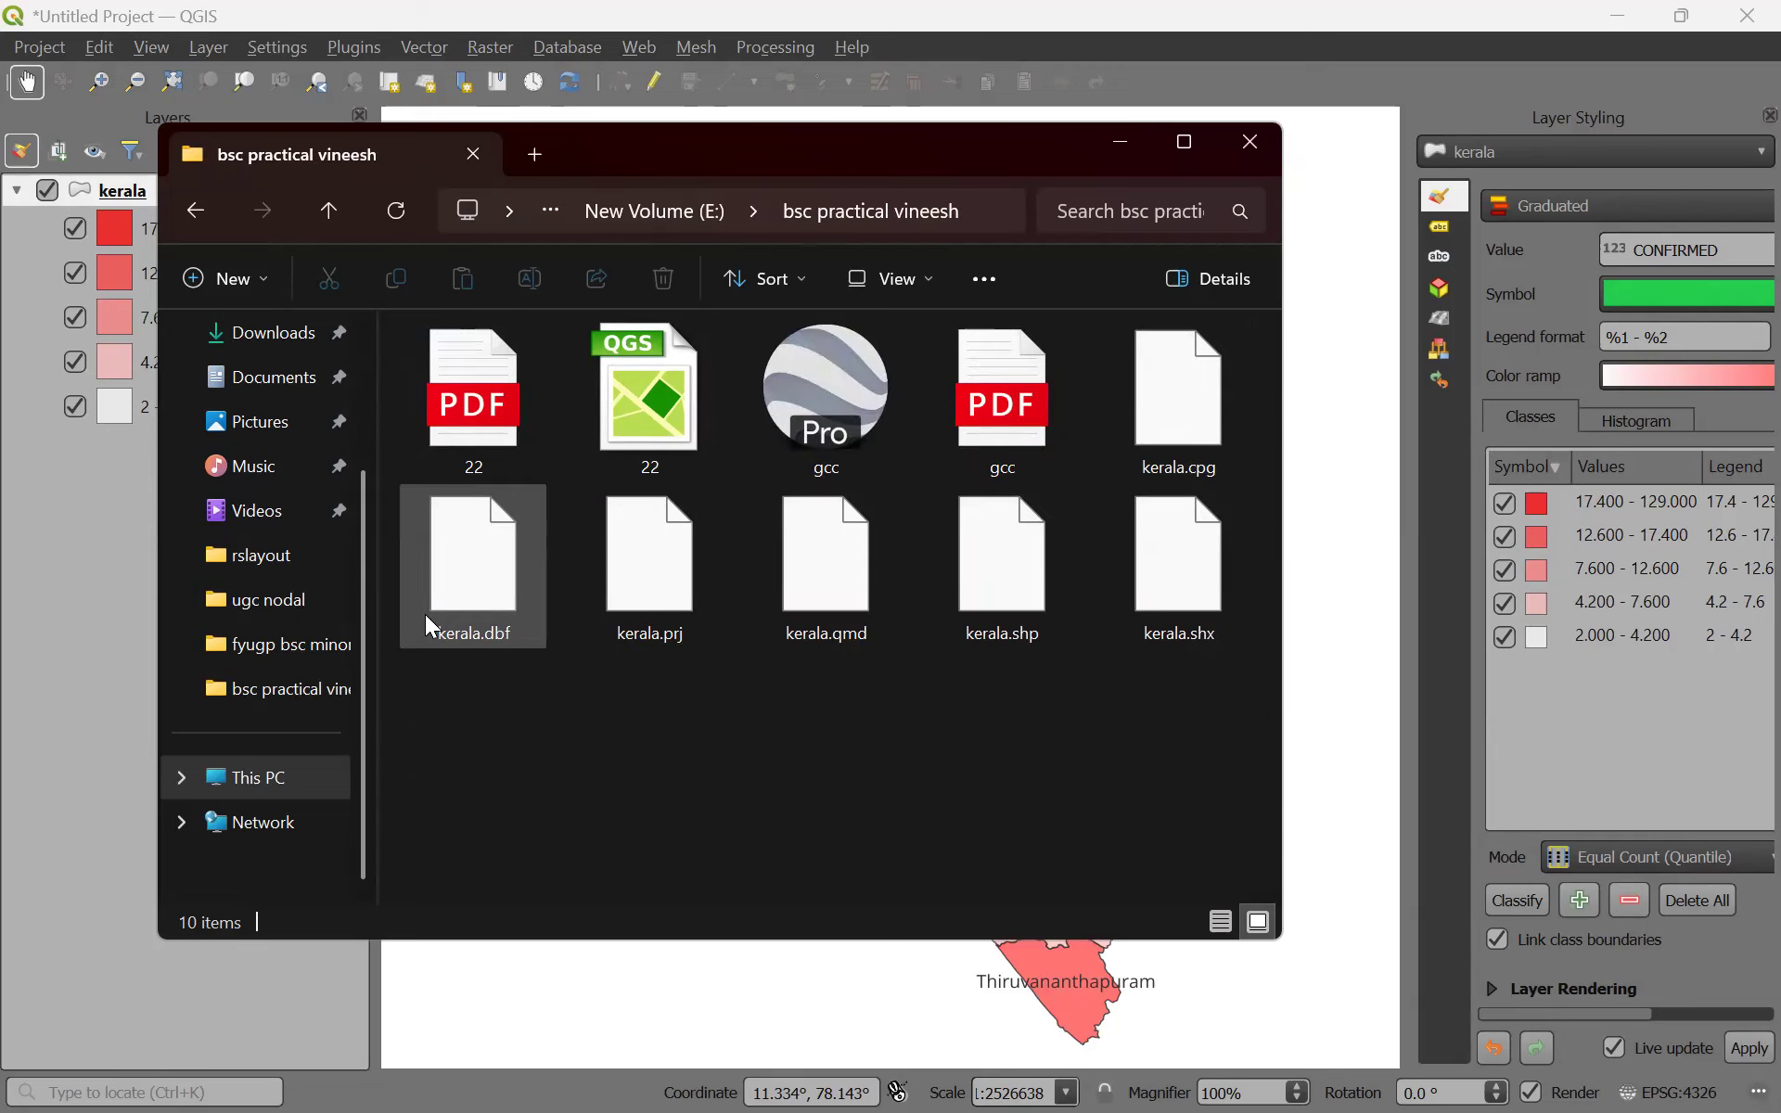
click(259, 784)
double_click(583, 492)
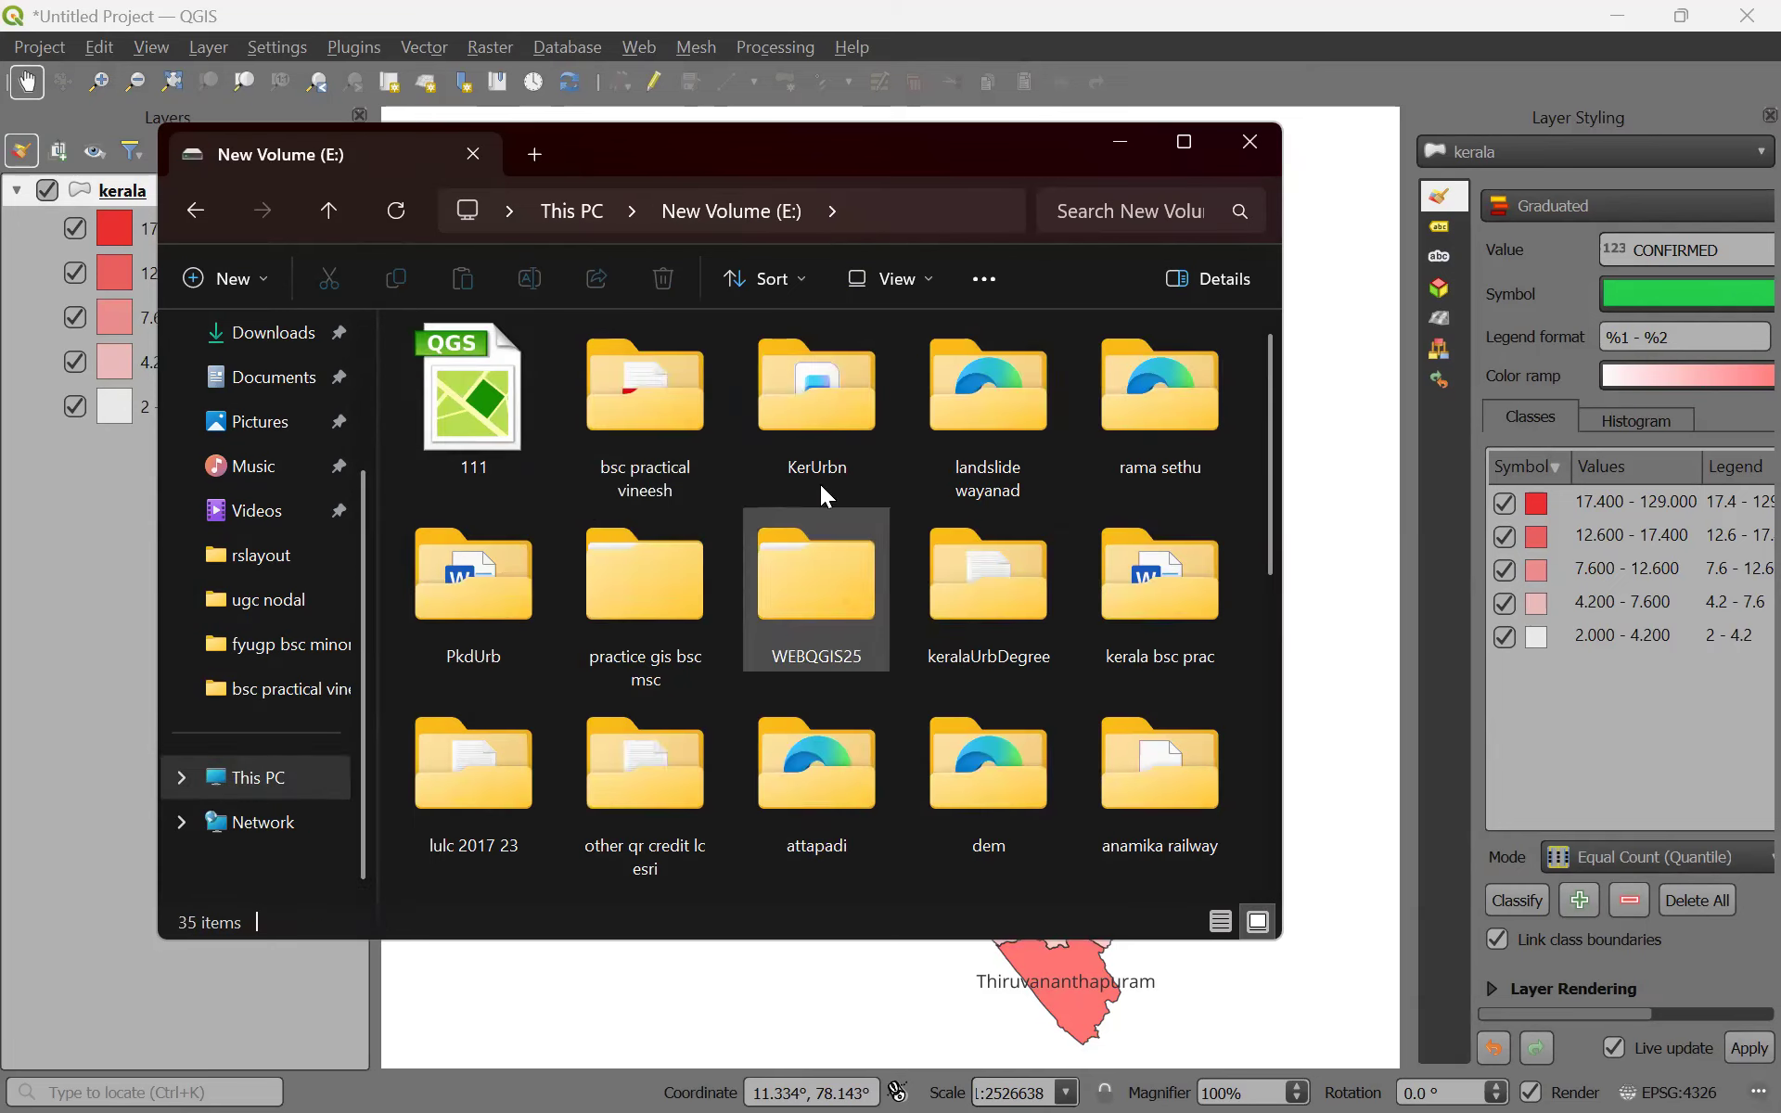
double_click(647, 422)
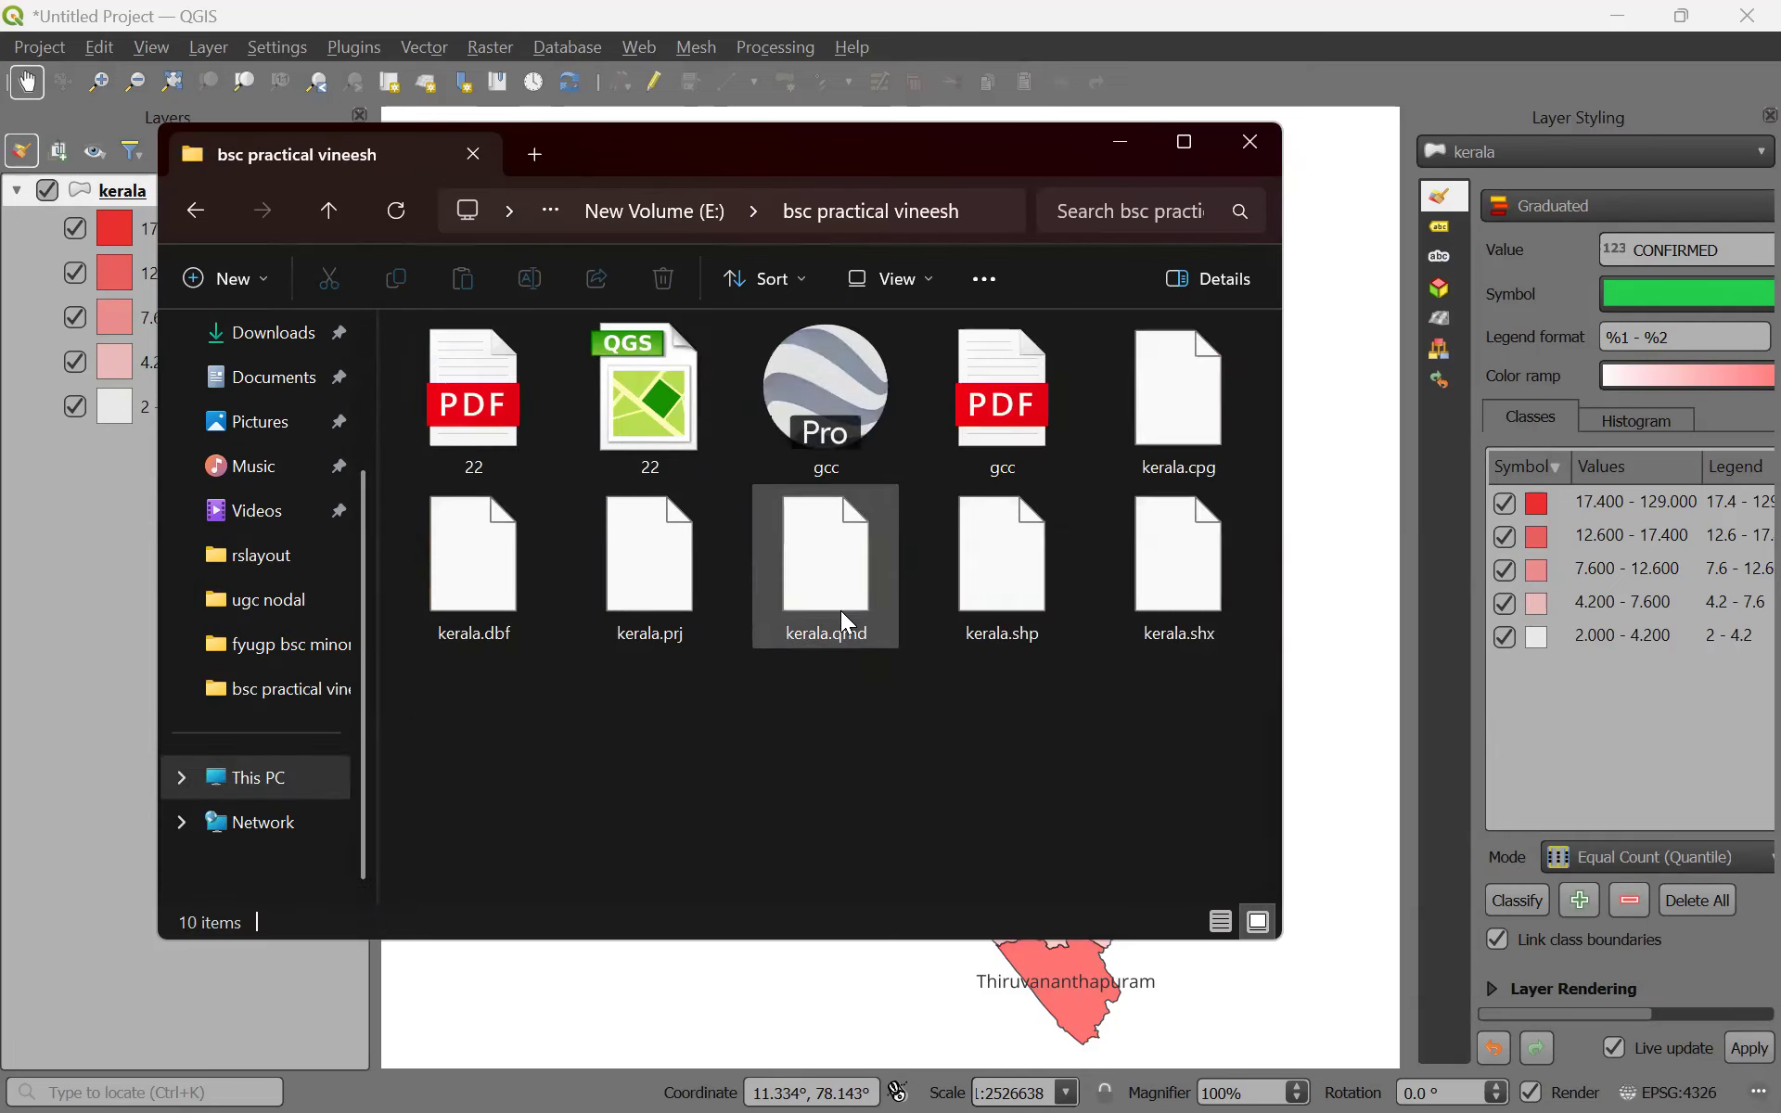
click(265, 781)
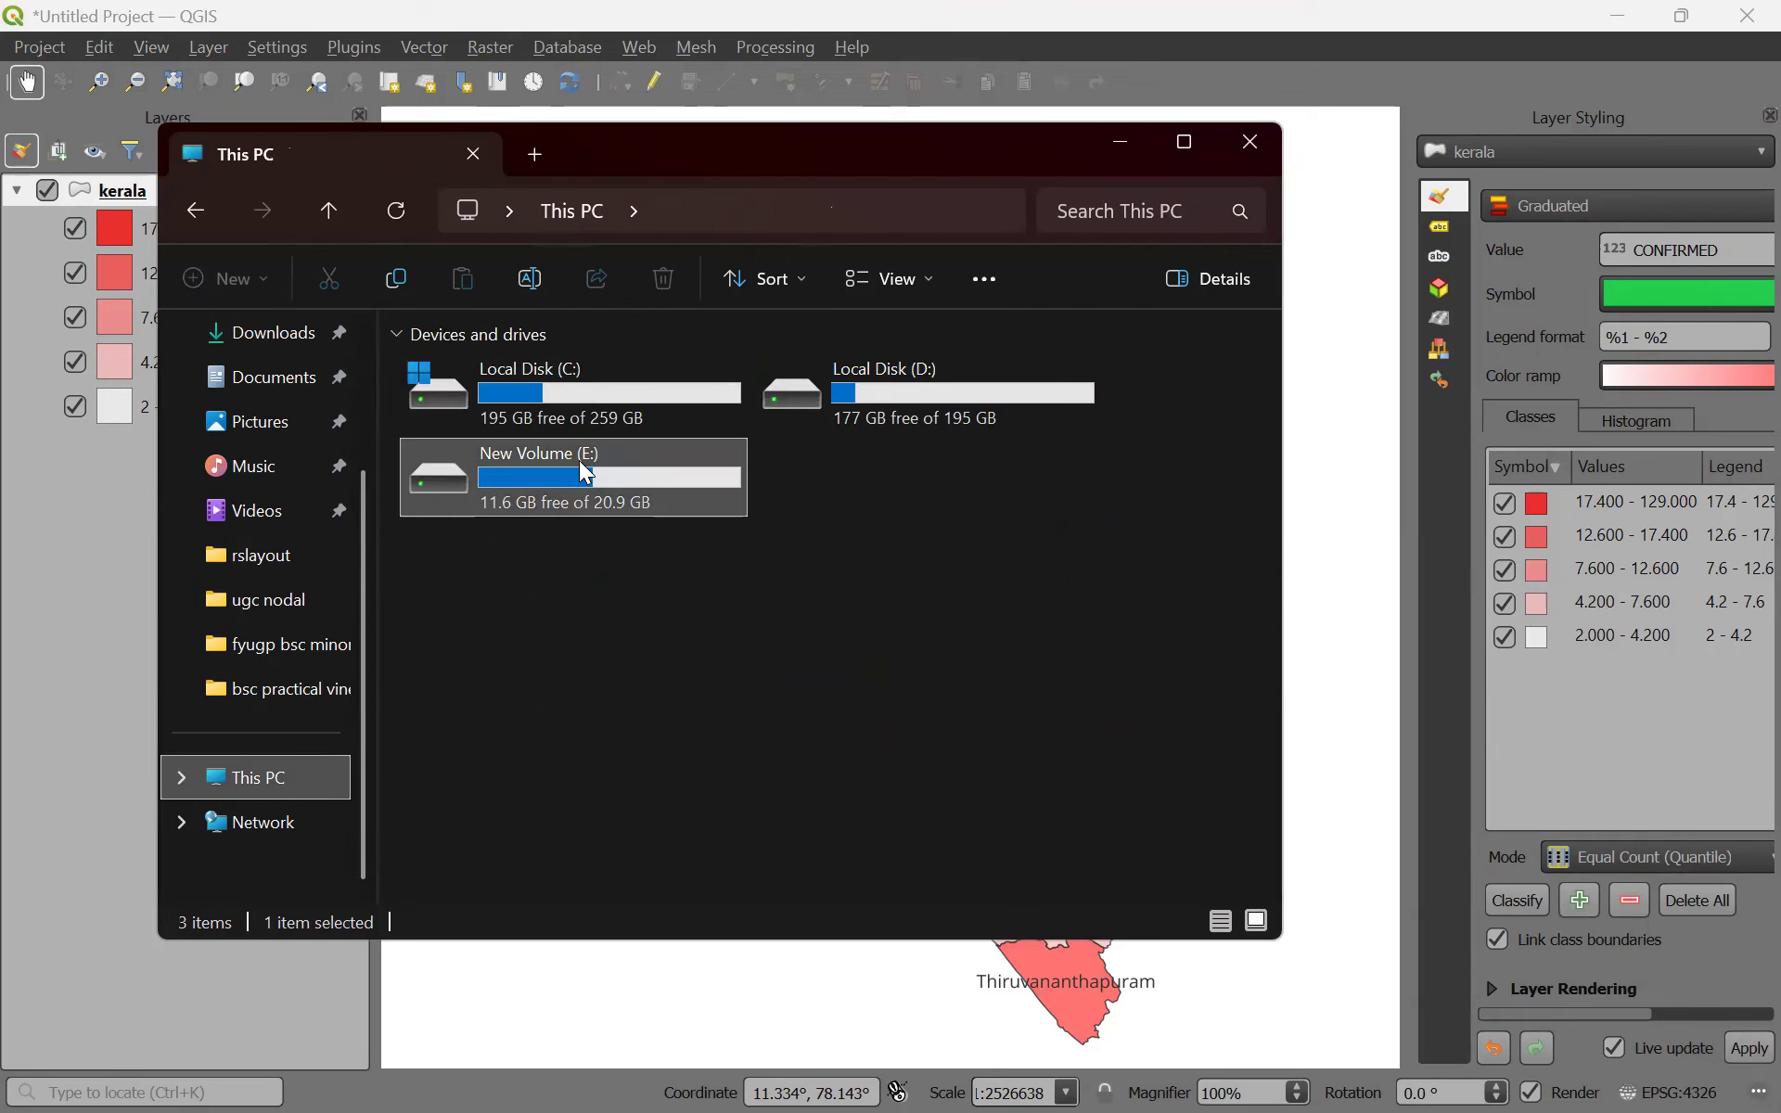
double_click(566, 486)
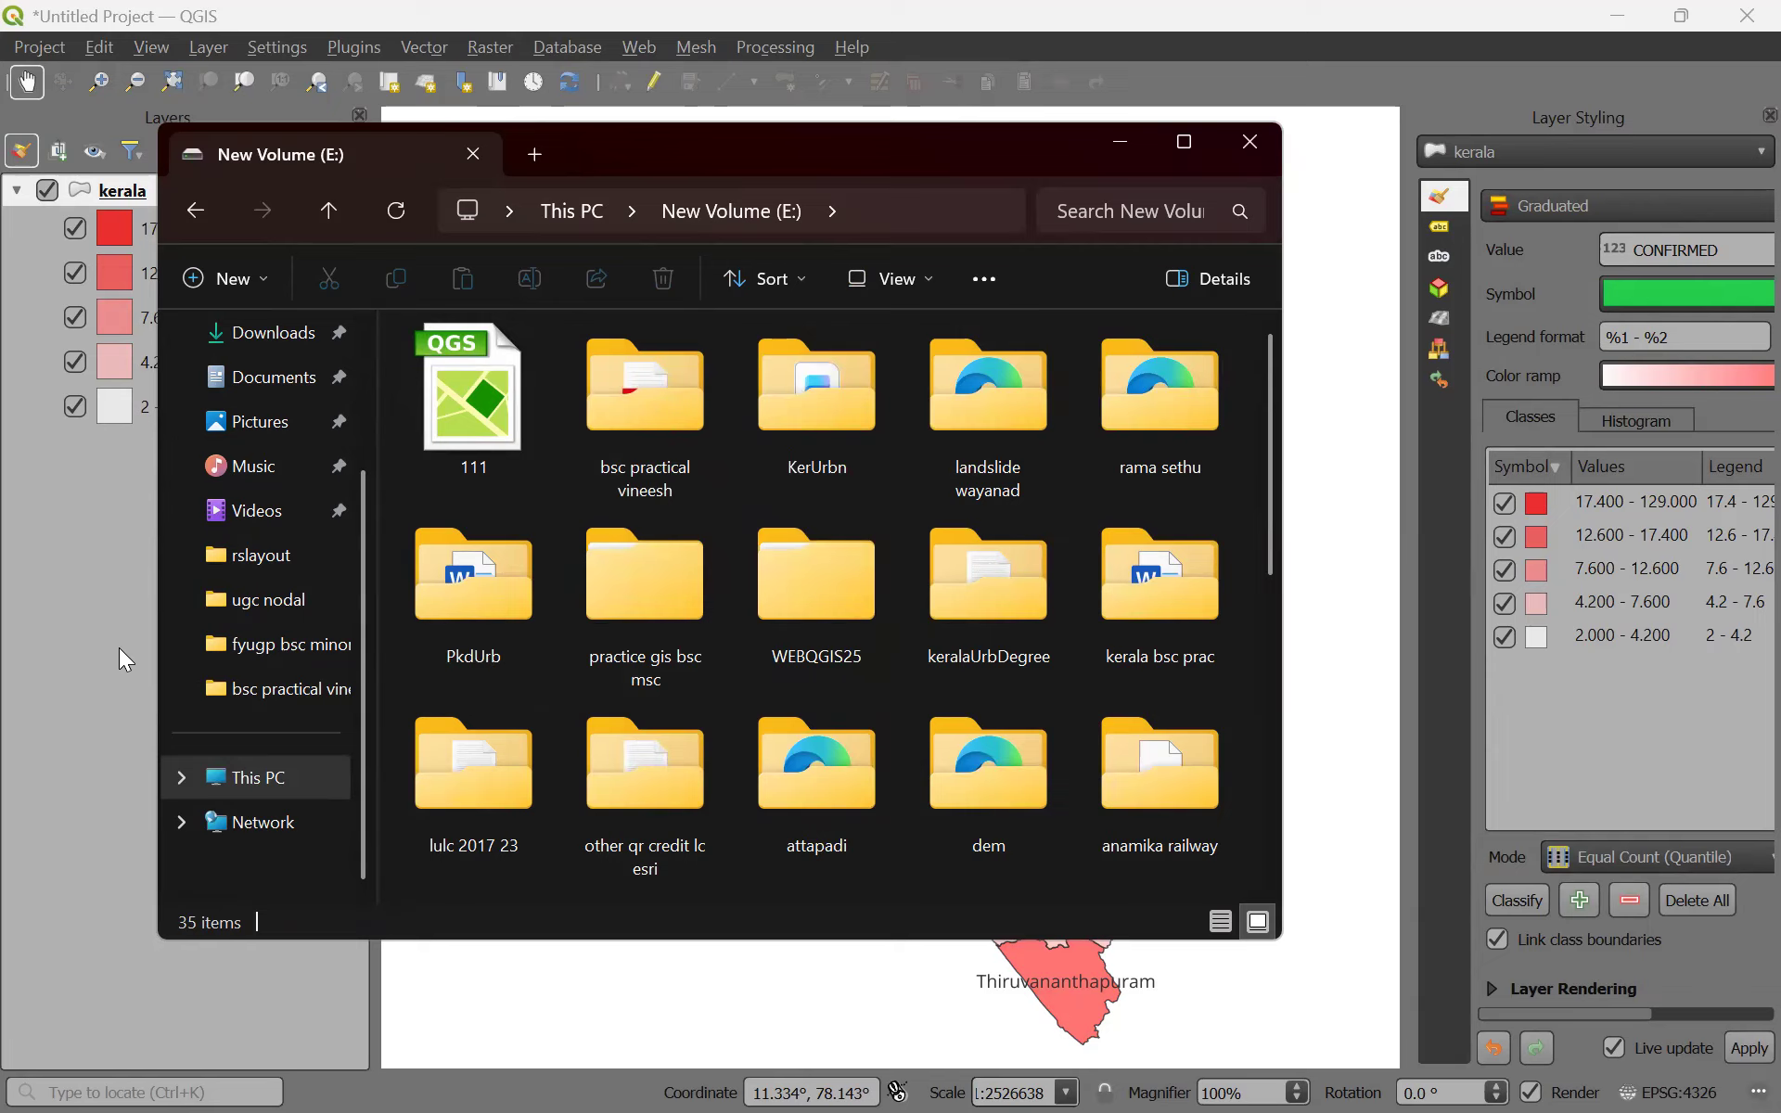
click(101, 665)
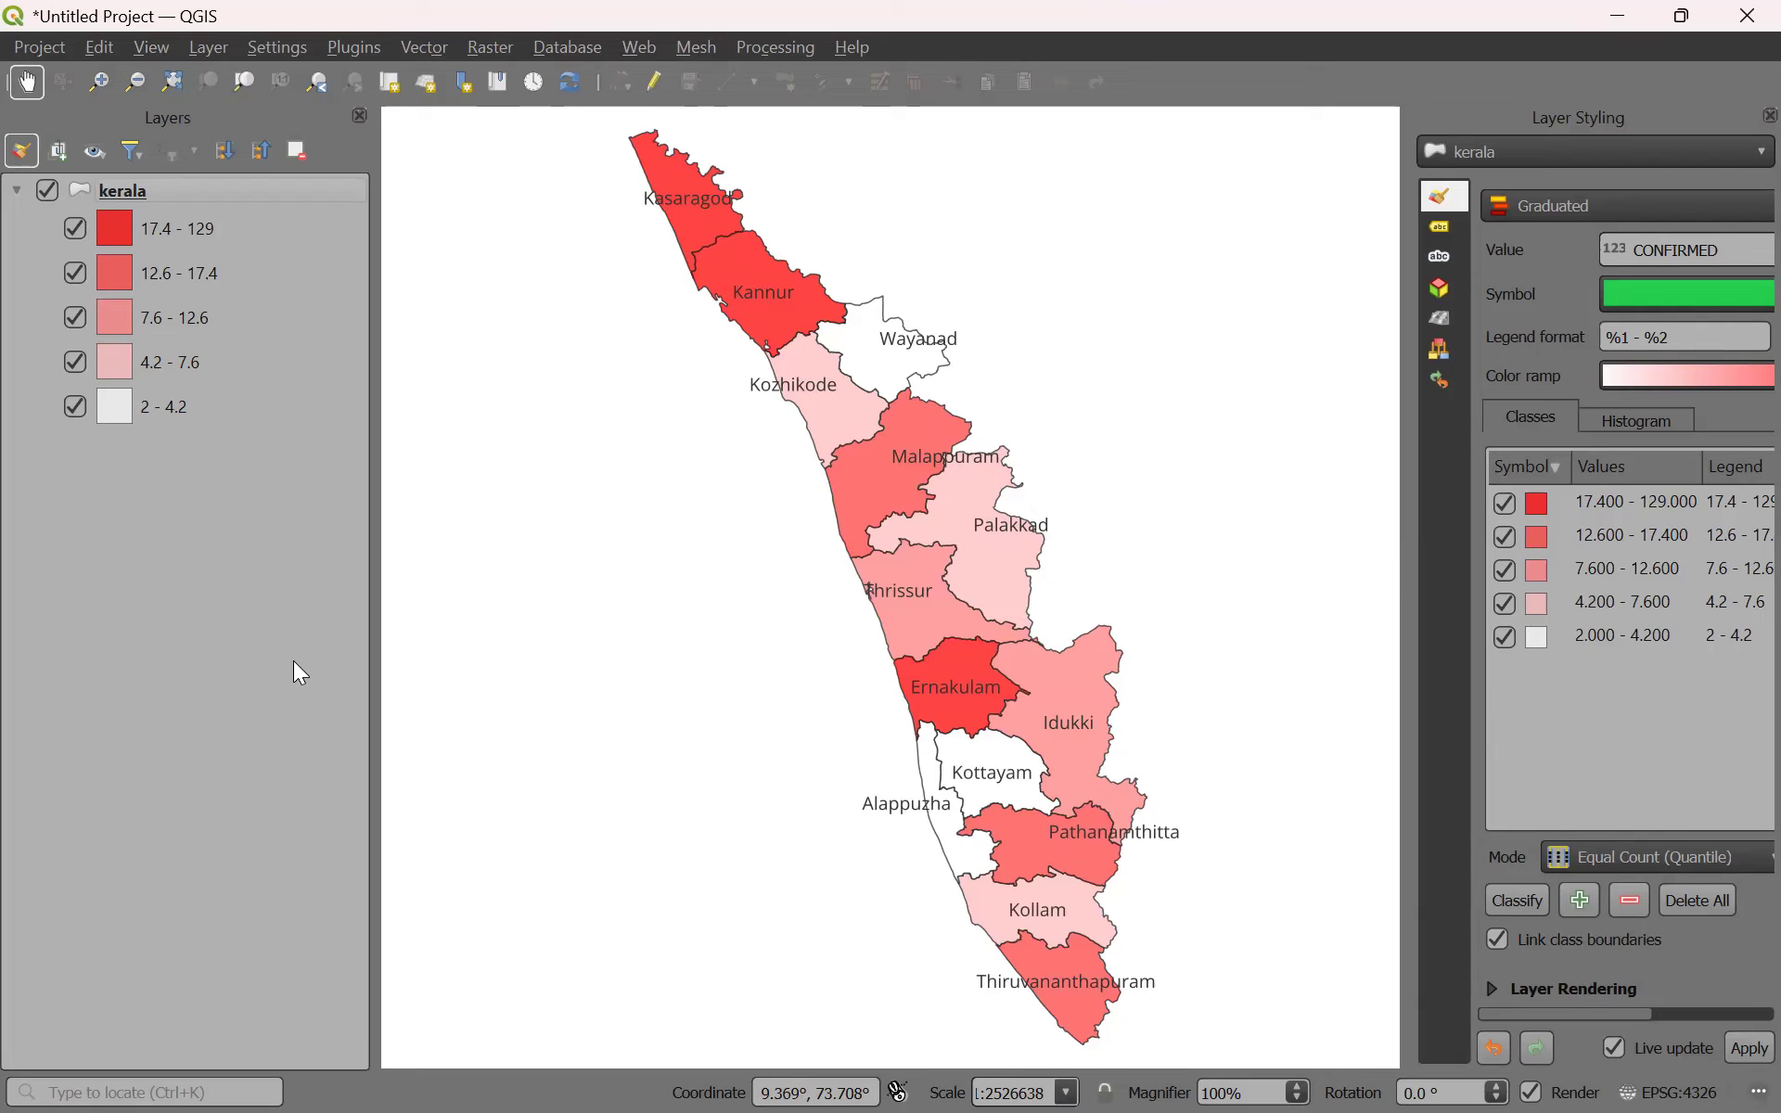
Switch to the open print layout window 22.
key(super)
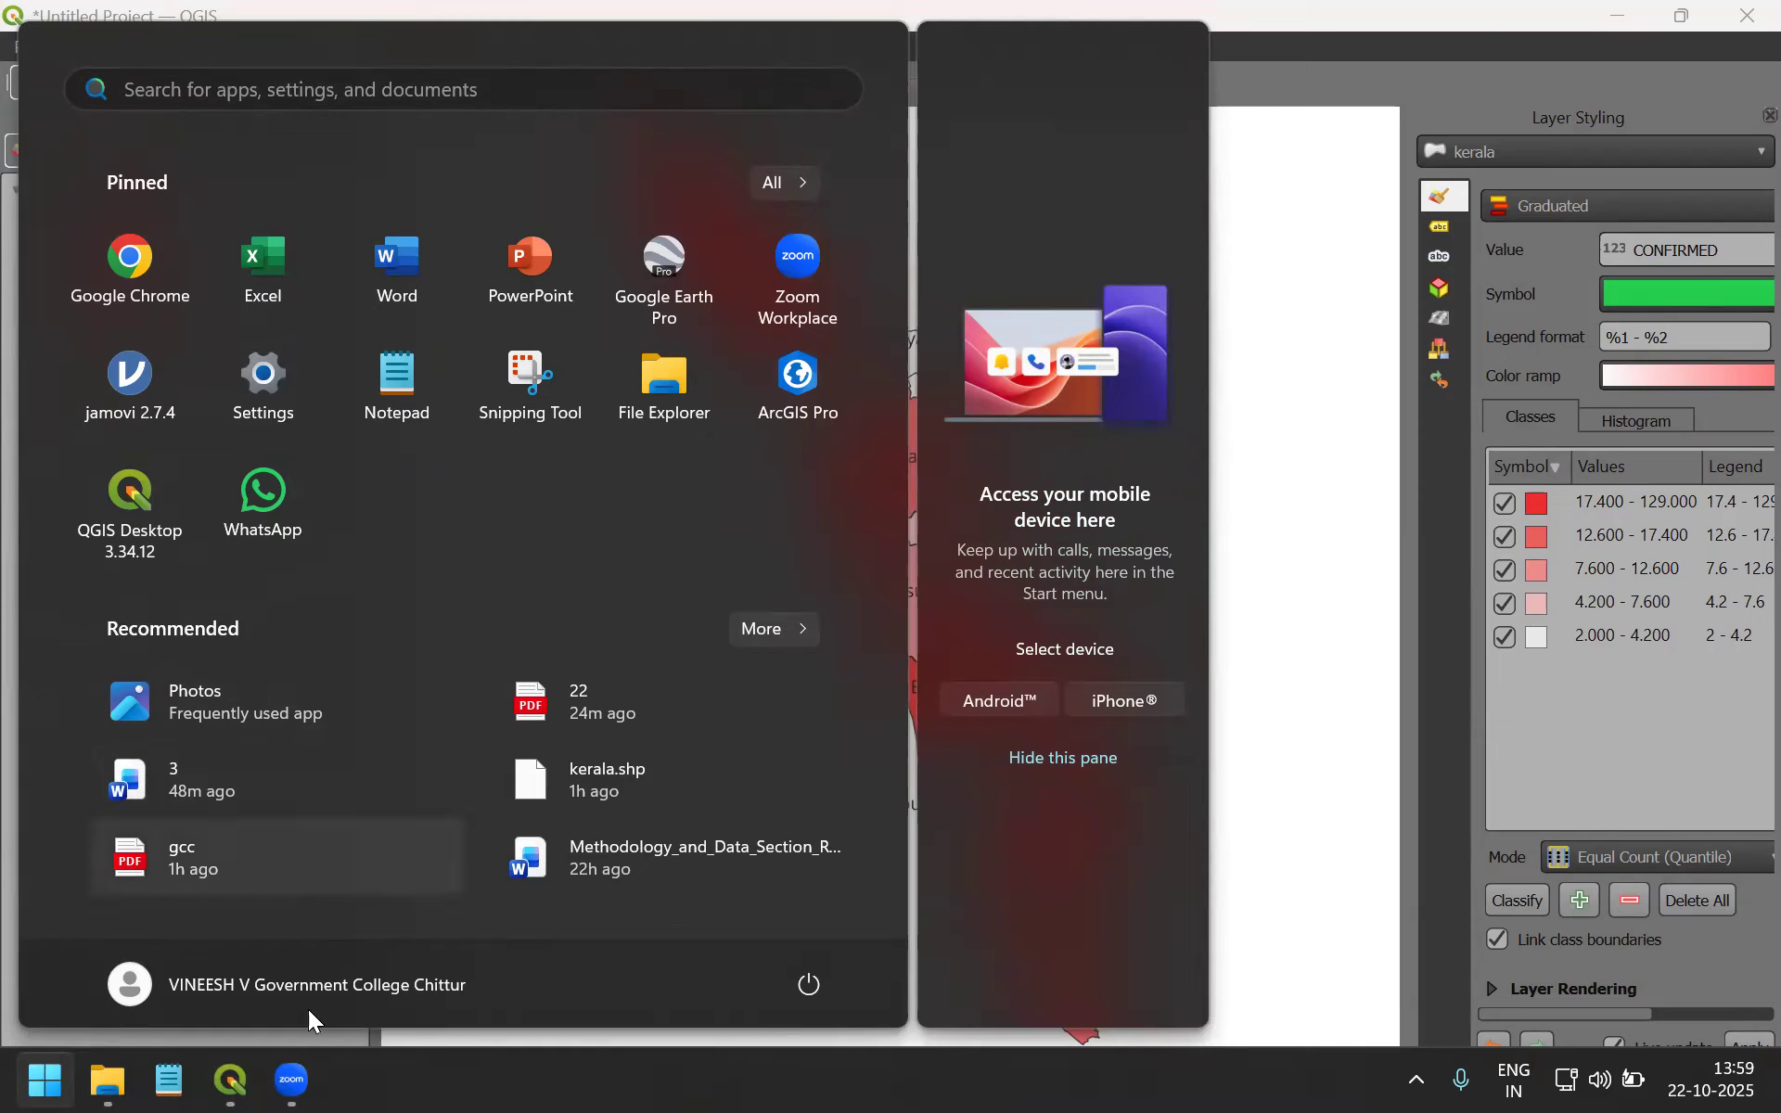
mouse_move(230, 1080)
click(425, 957)
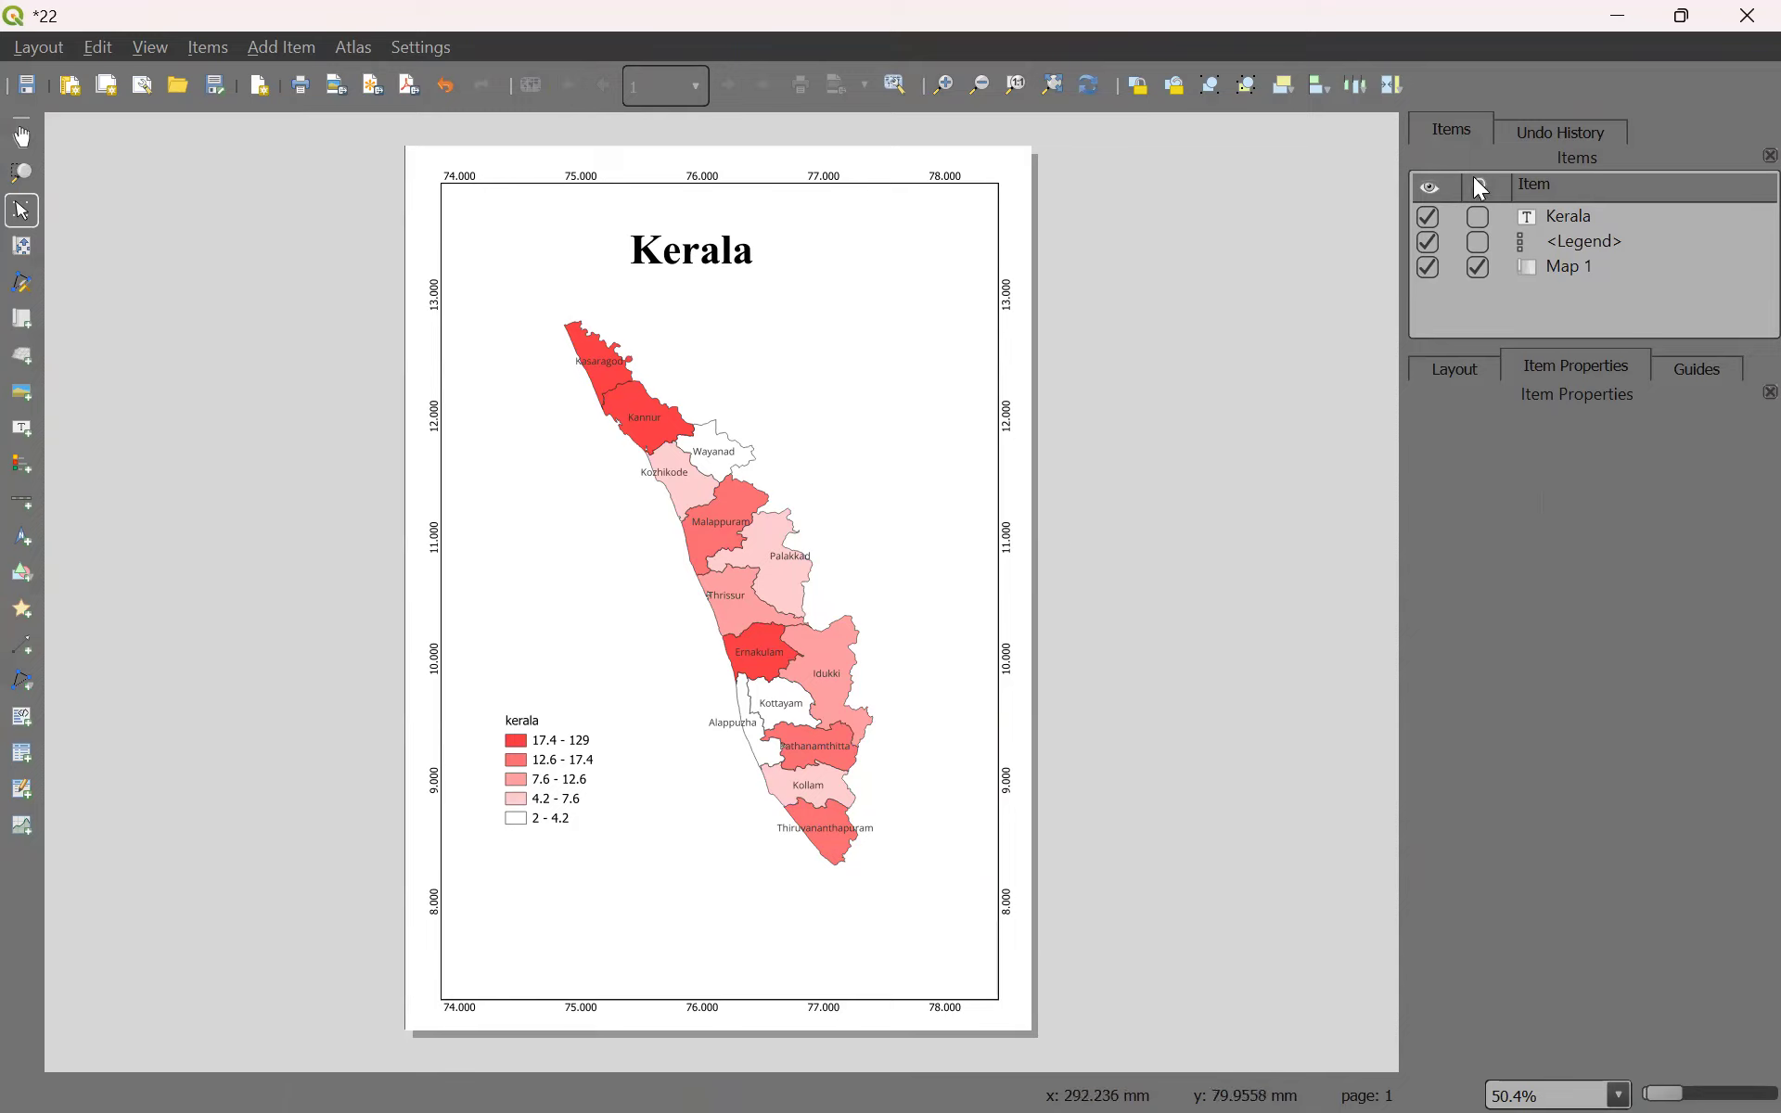
Add a scale bar for Map 1 near the bottom of the page and widen its frame.
click(207, 48)
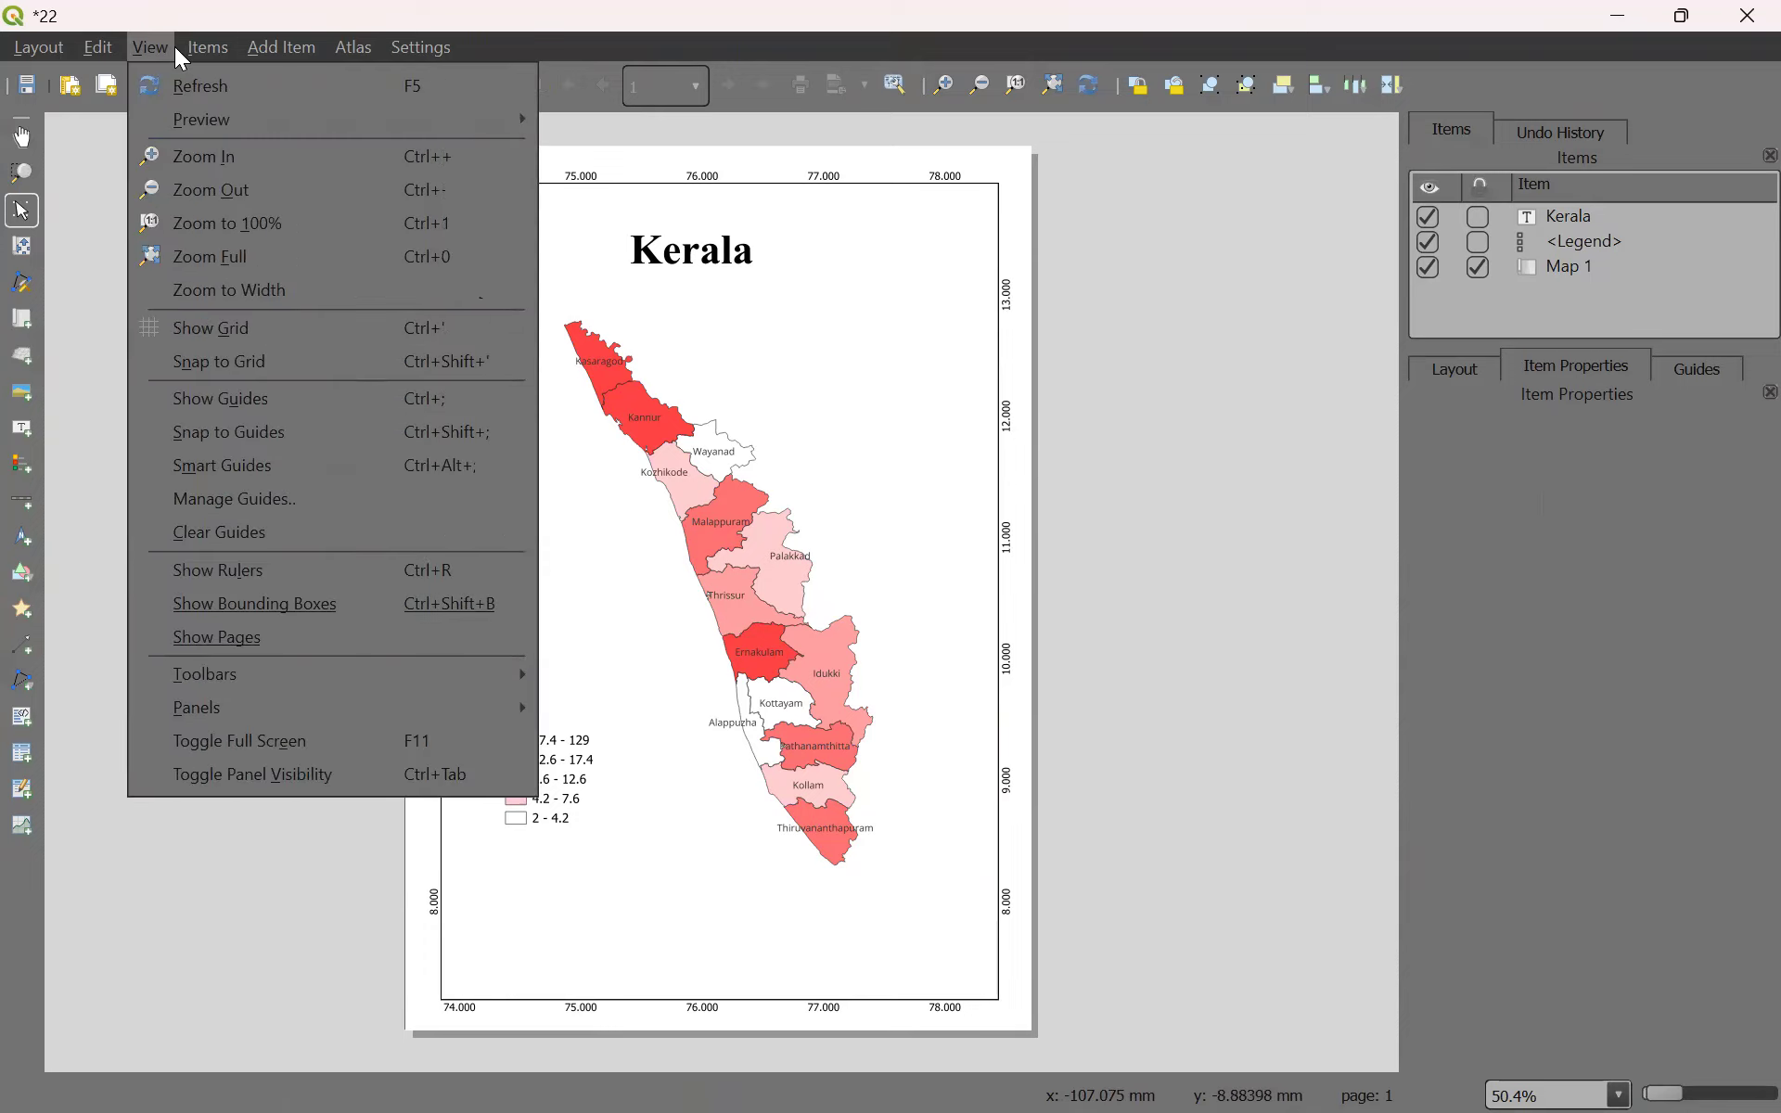
mouse_move(269, 47)
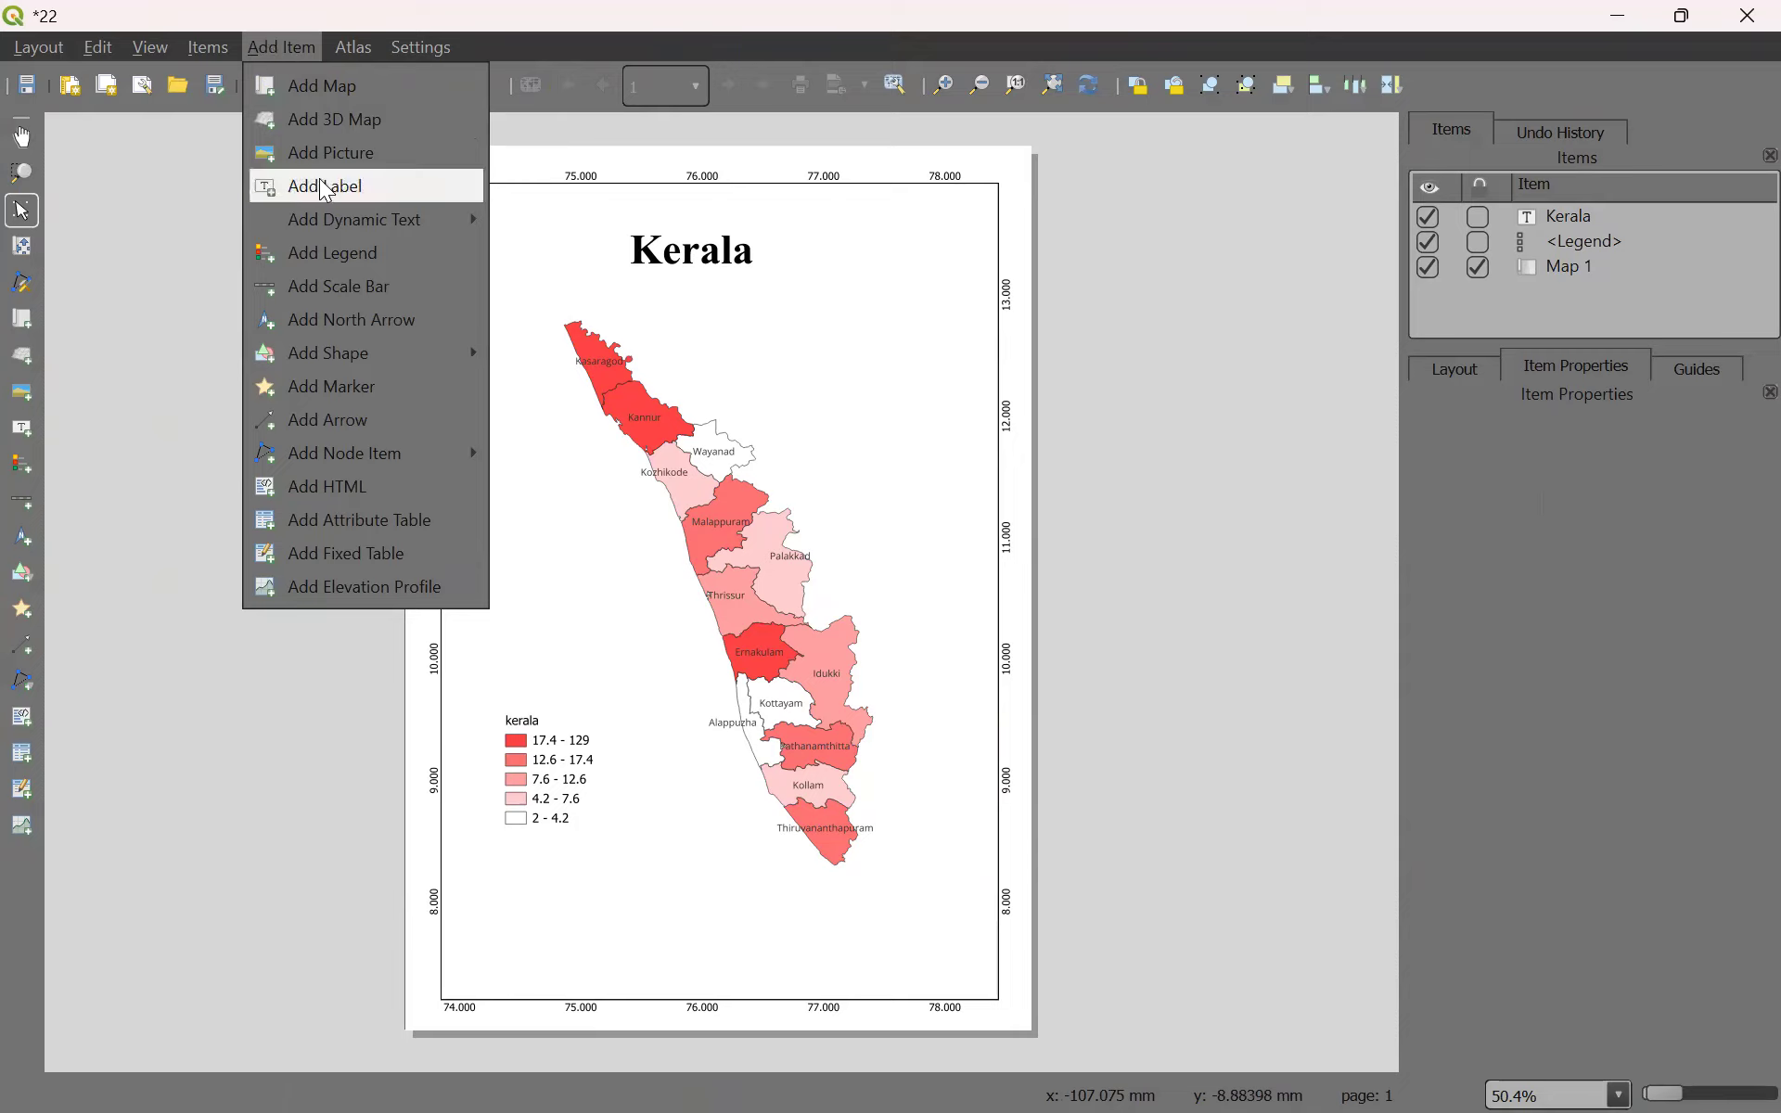
click(329, 288)
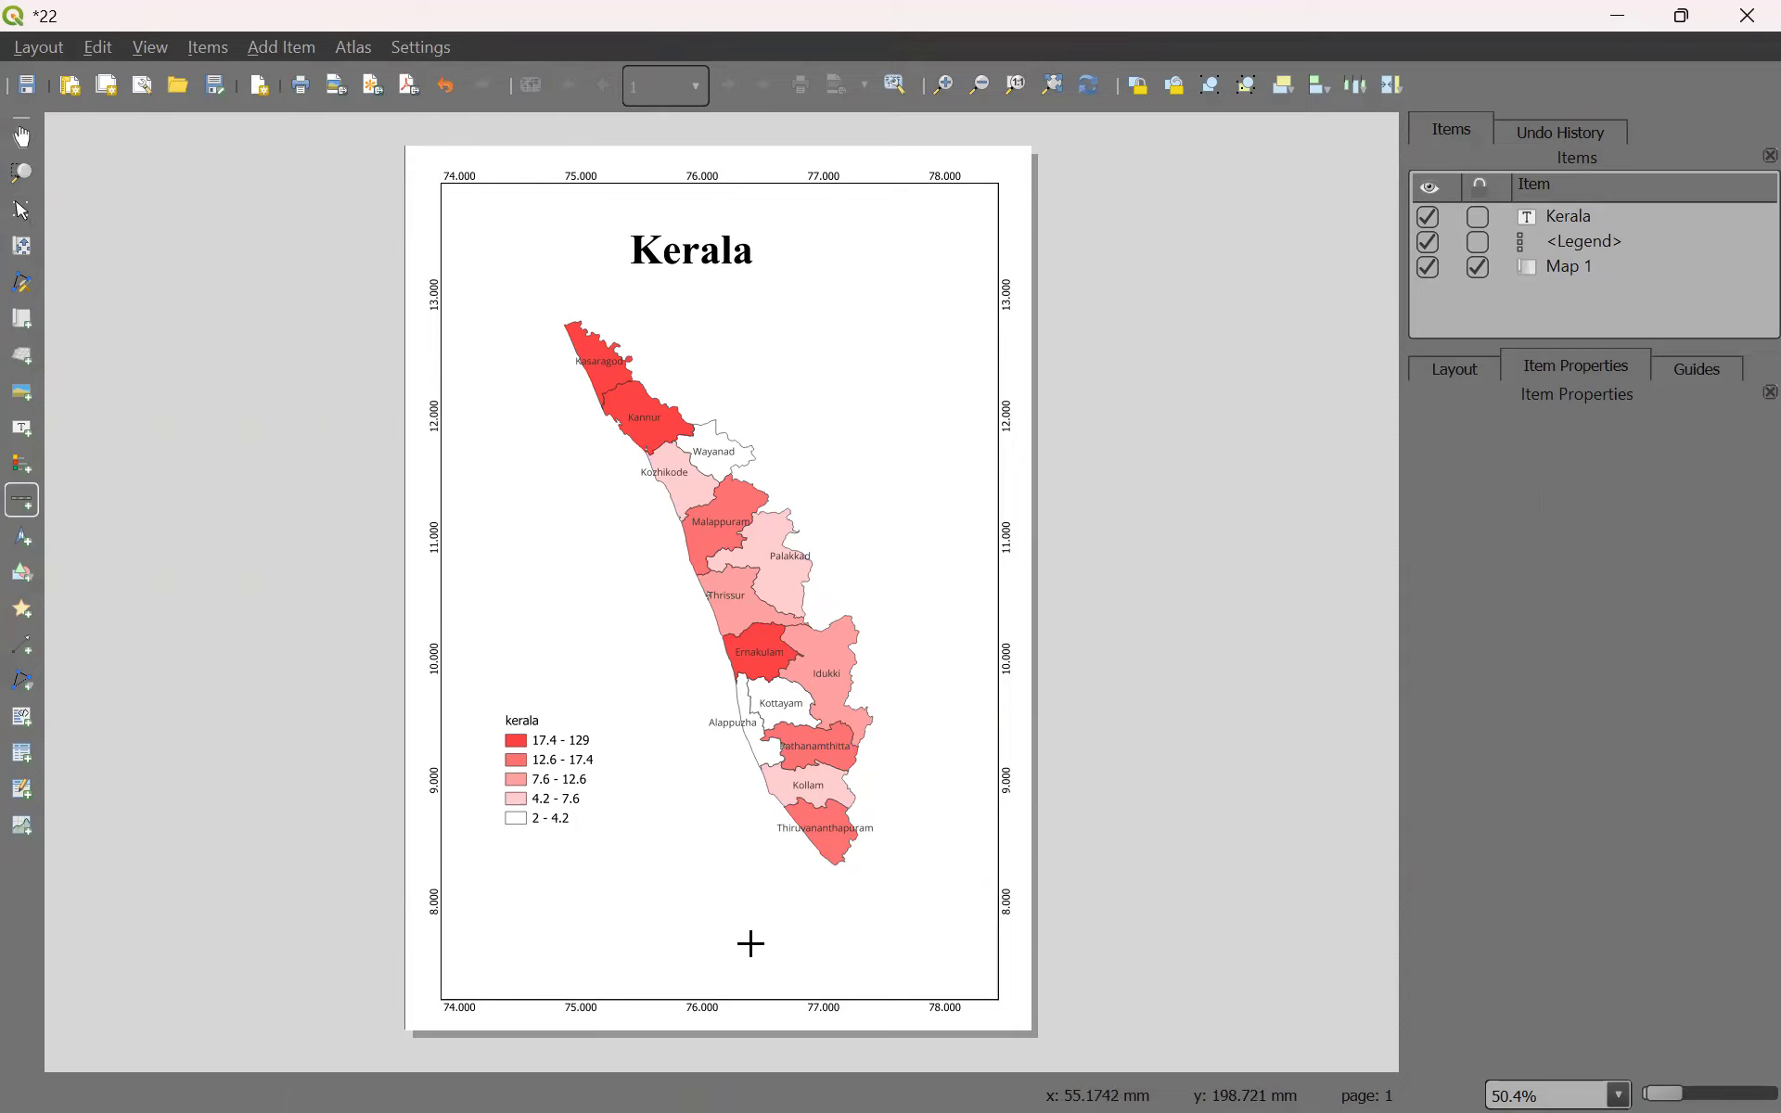
drag(557, 930, 828, 950)
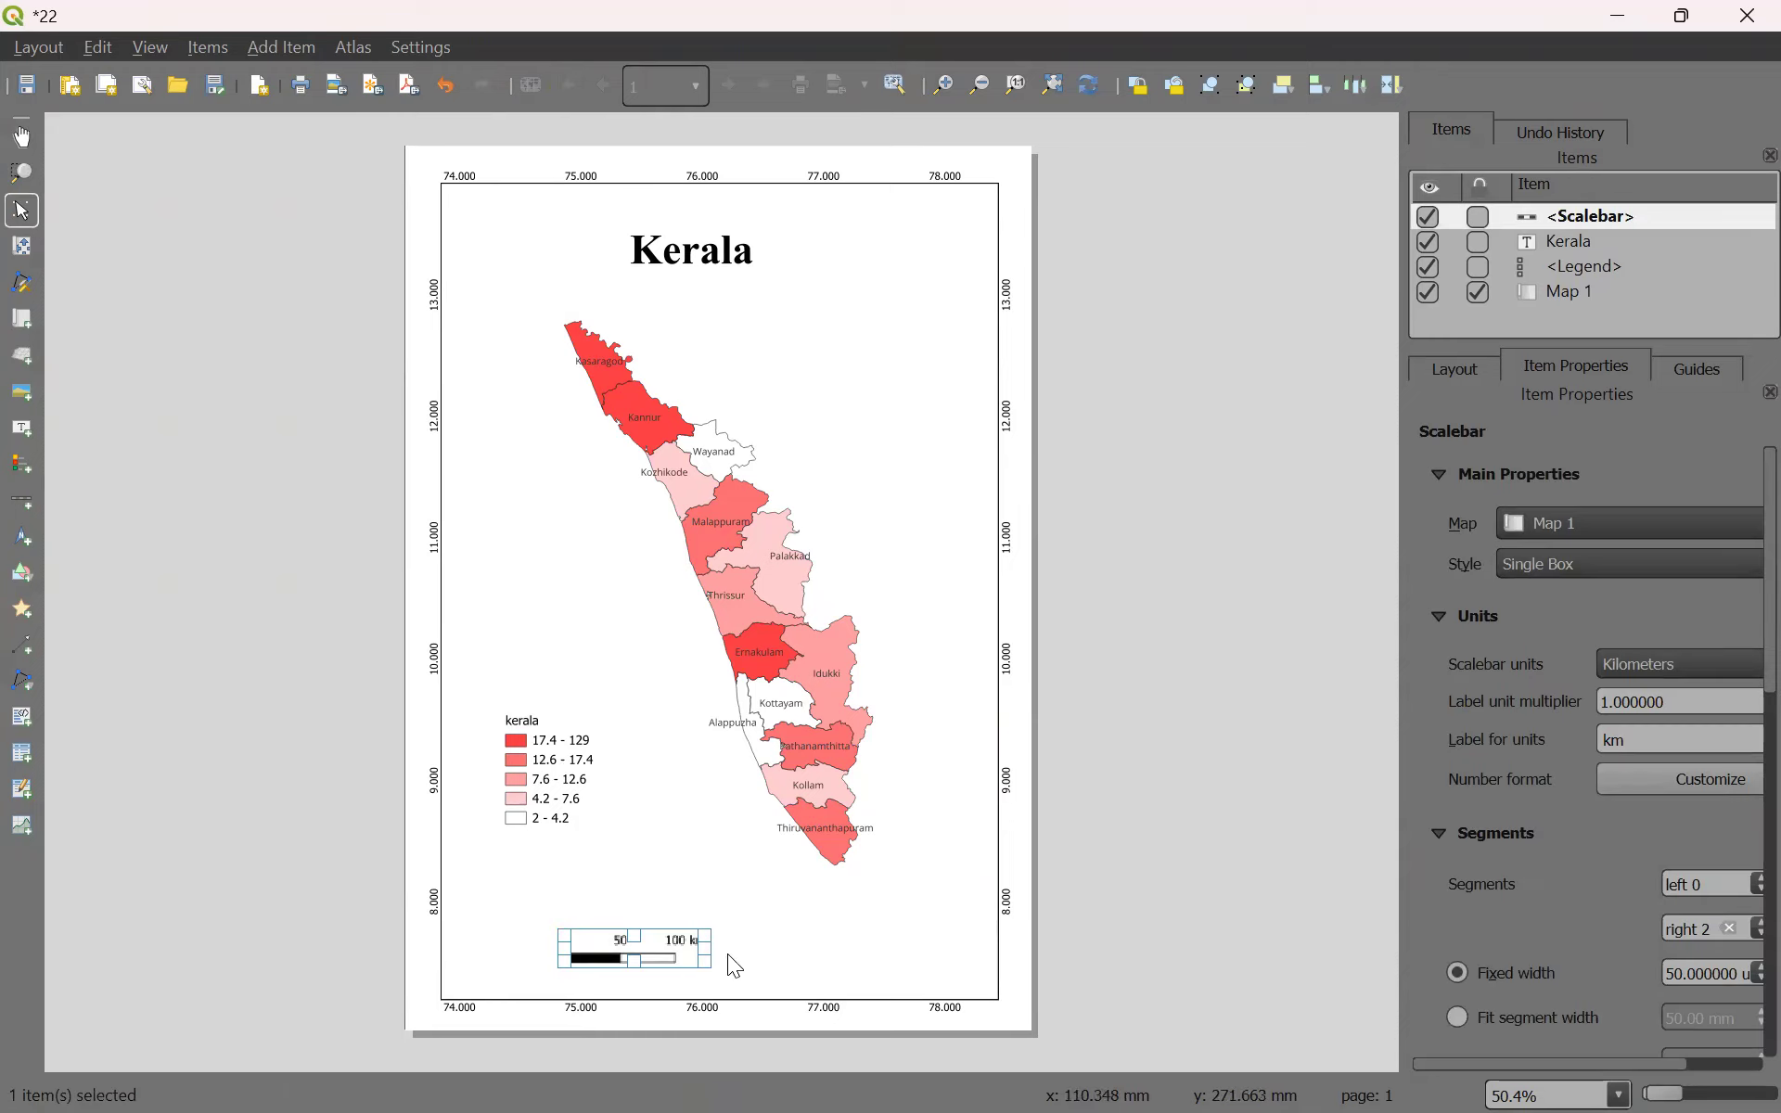
drag(710, 953, 790, 951)
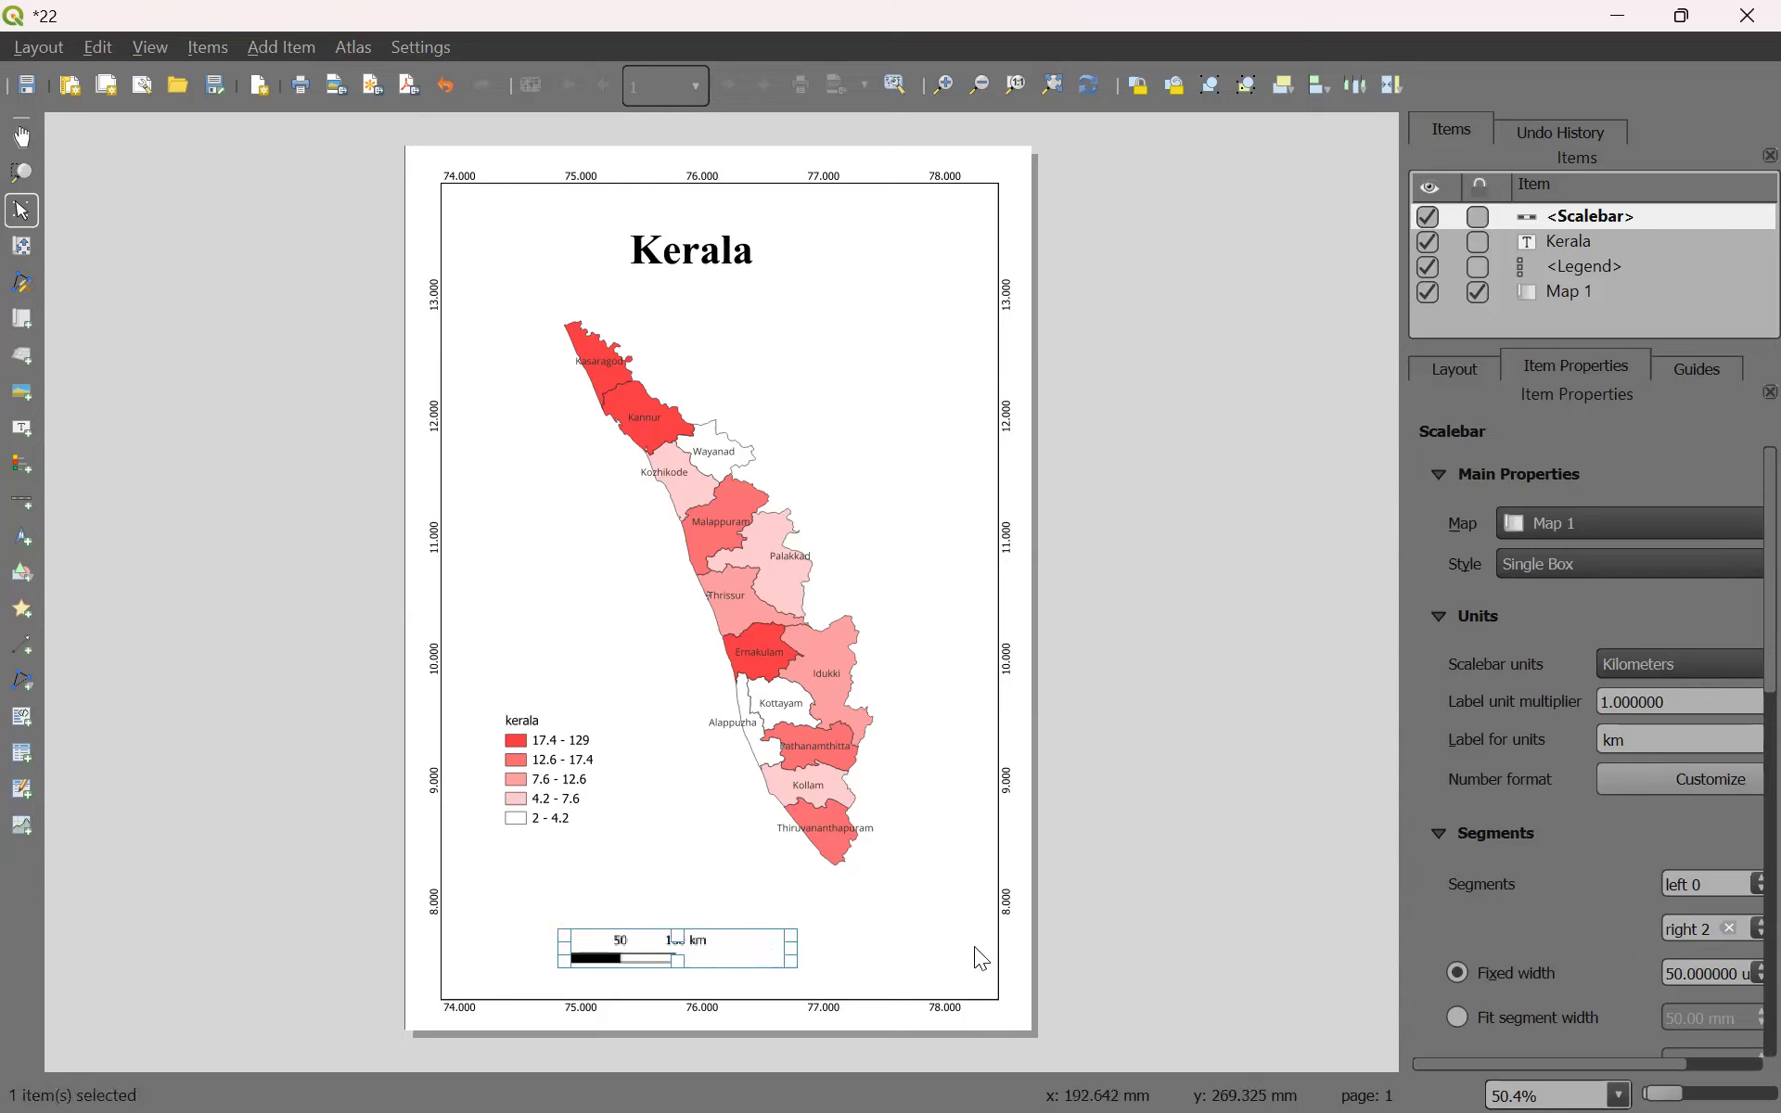
click(1186, 859)
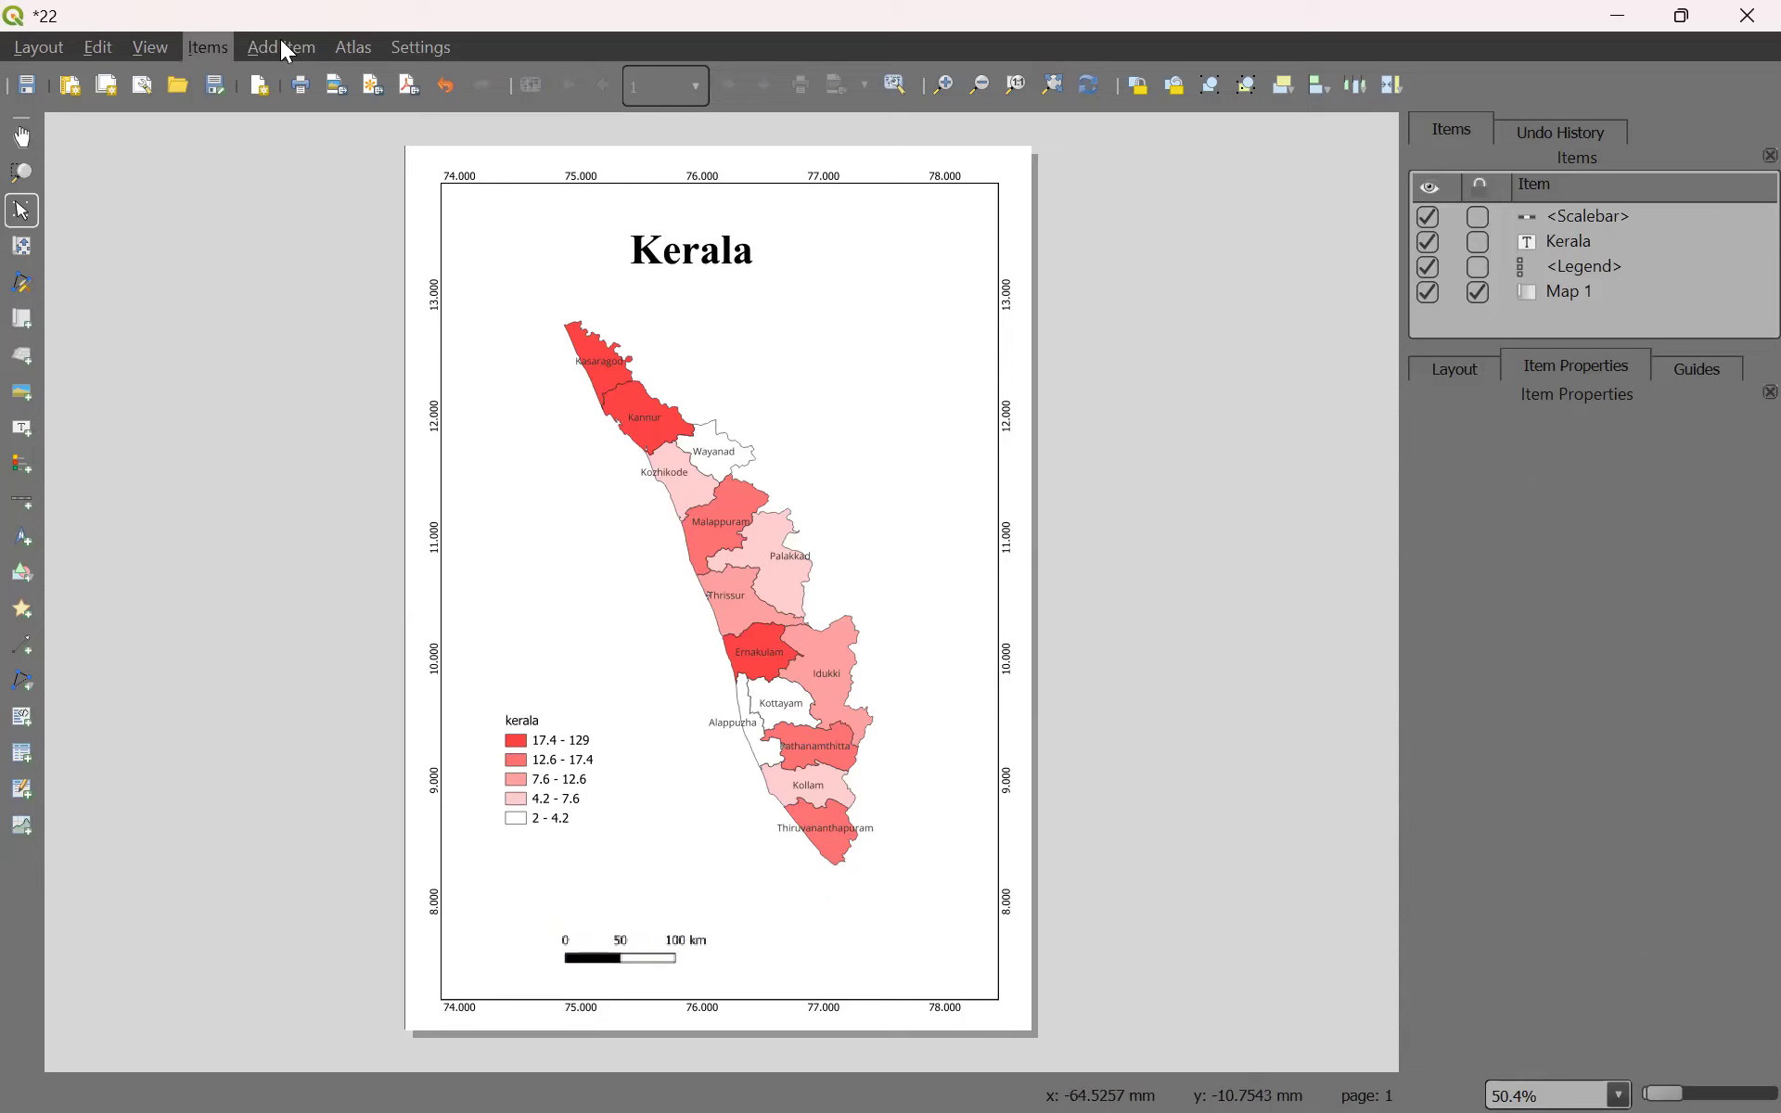
Add a north arrow in the page's upper-right area, beside the Kerala title.
click(305, 45)
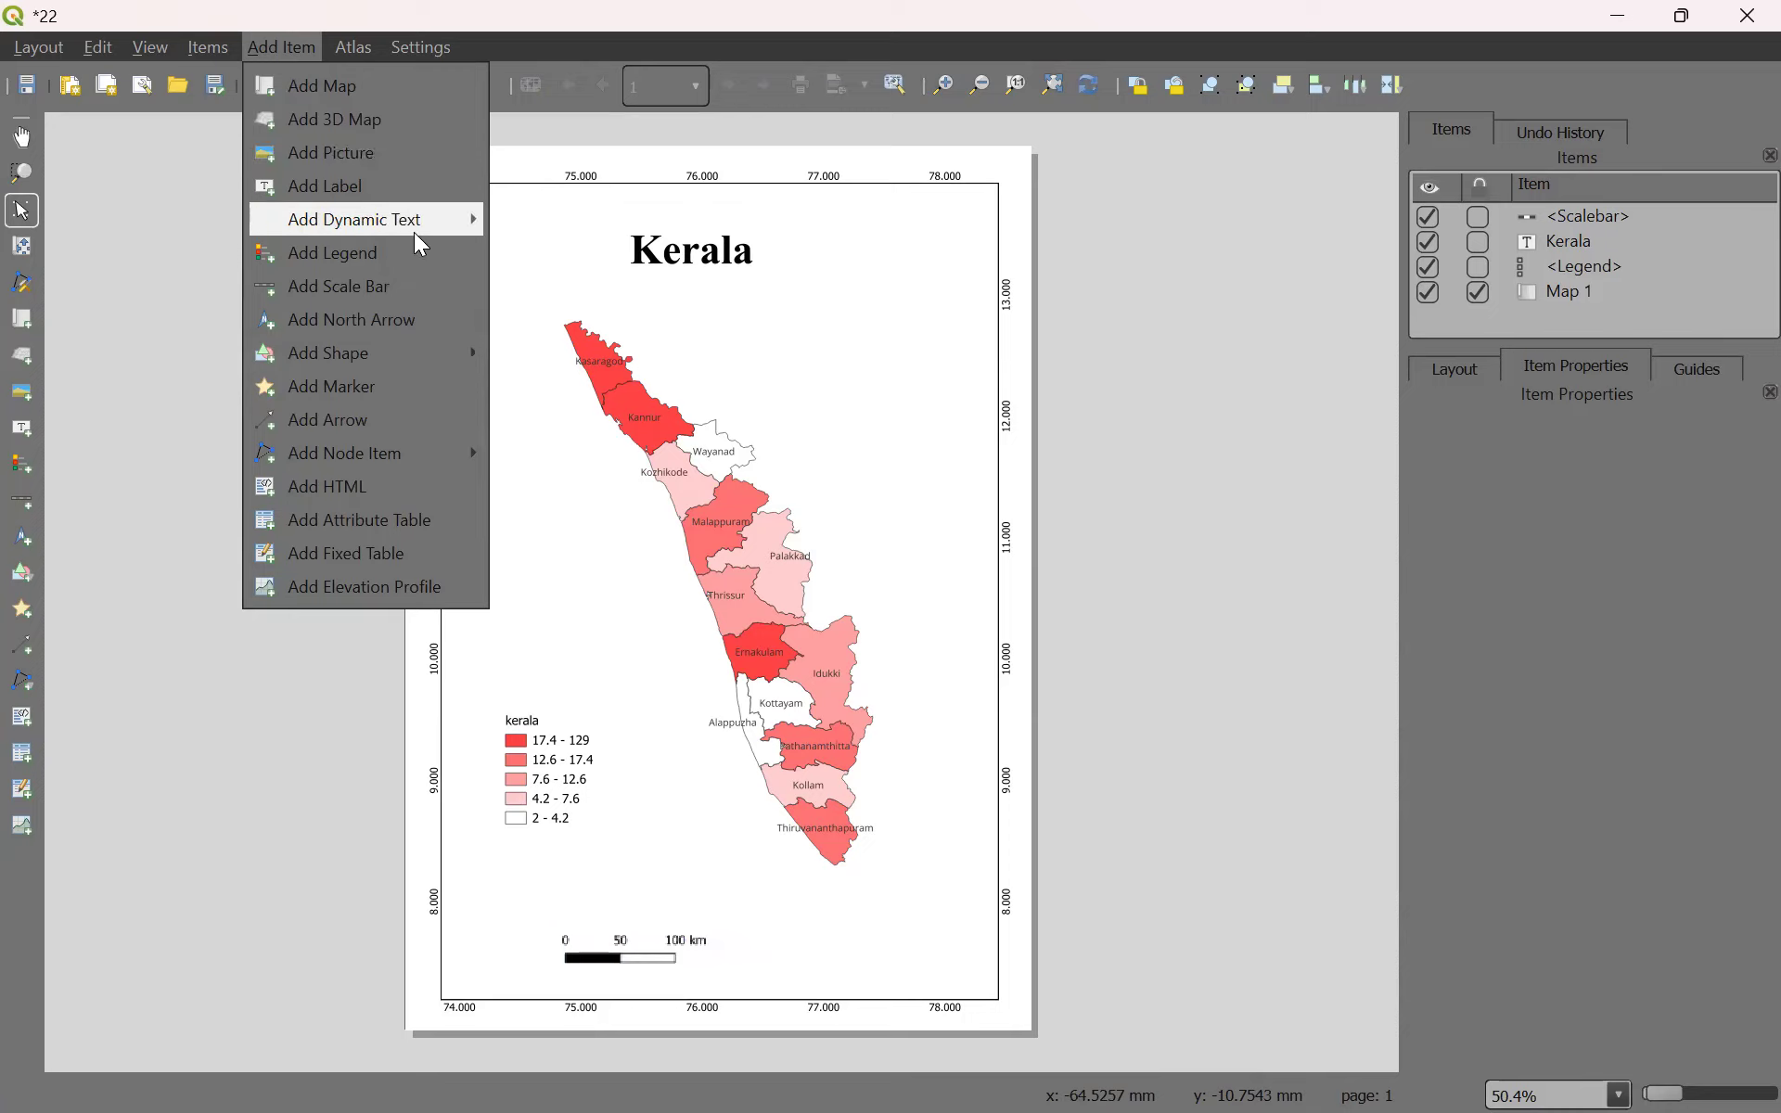
click(388, 325)
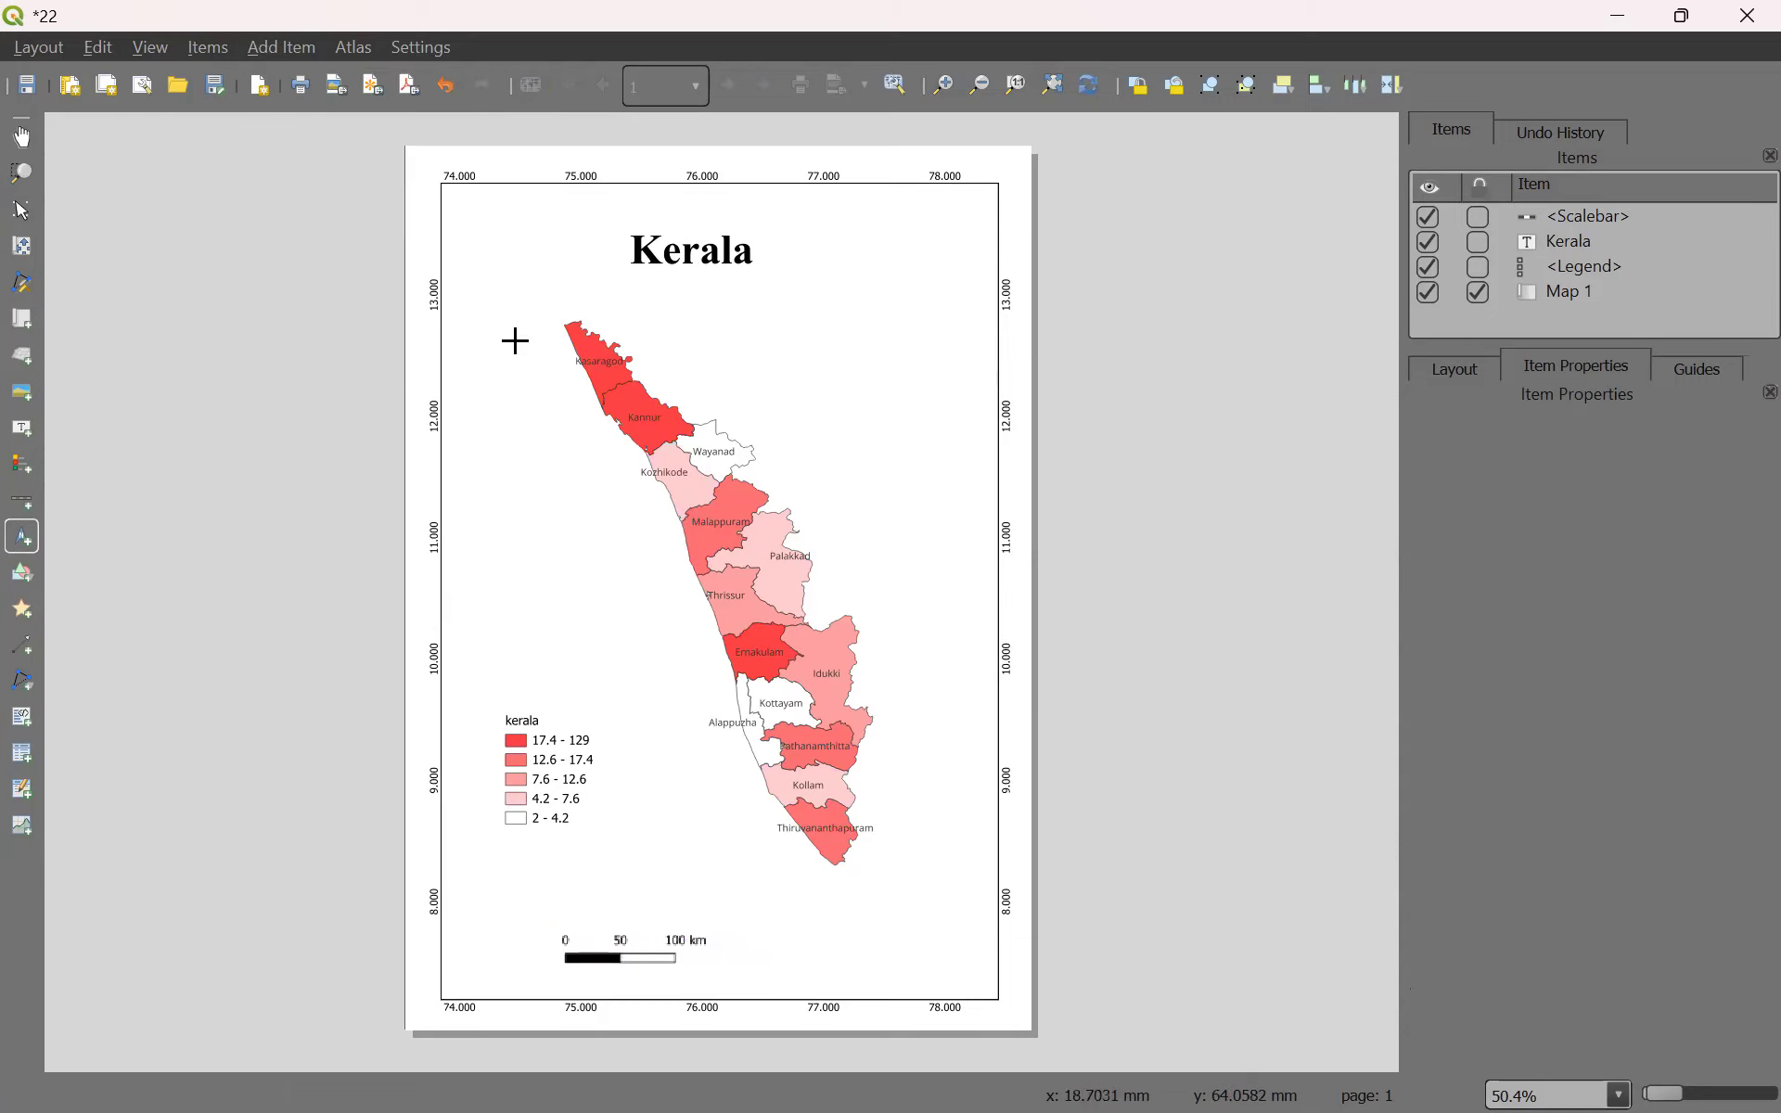
drag(870, 226, 931, 319)
click(1093, 328)
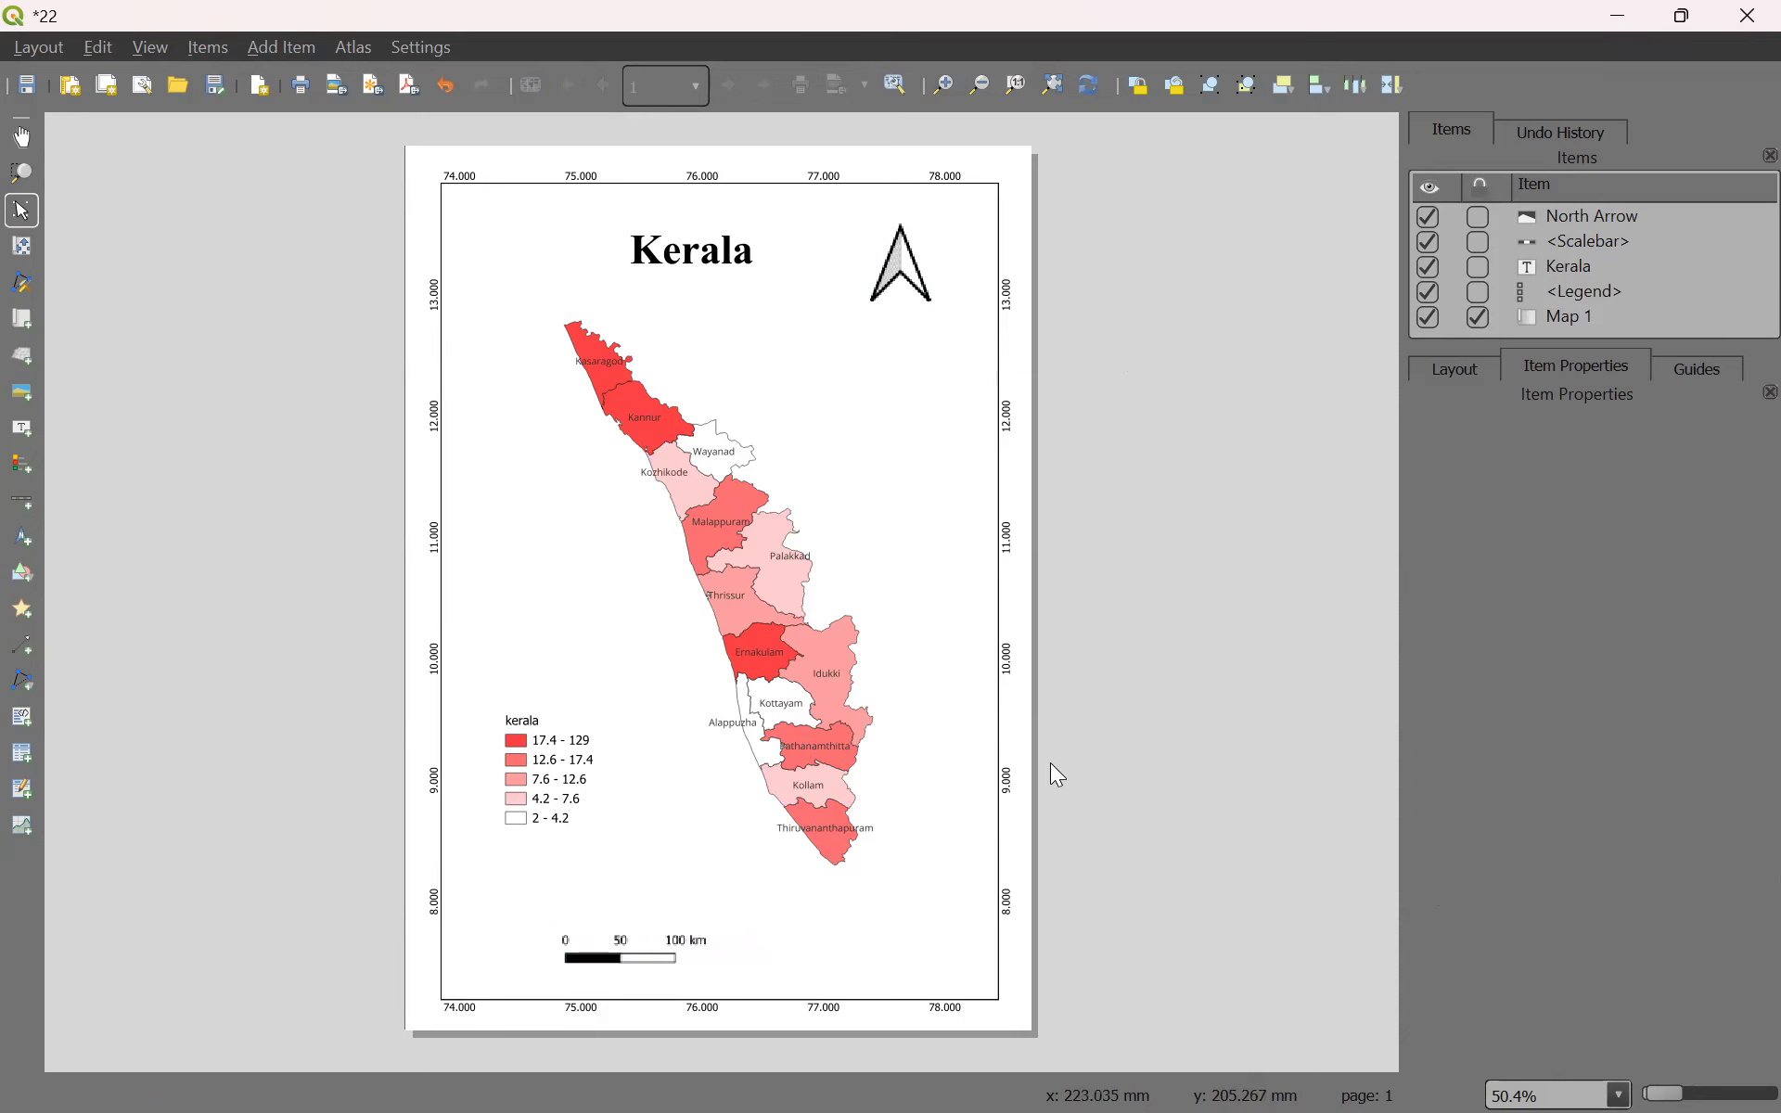
Close print layout 22 and widen the Layer Styling panel in the main QGIS window.
click(1744, 17)
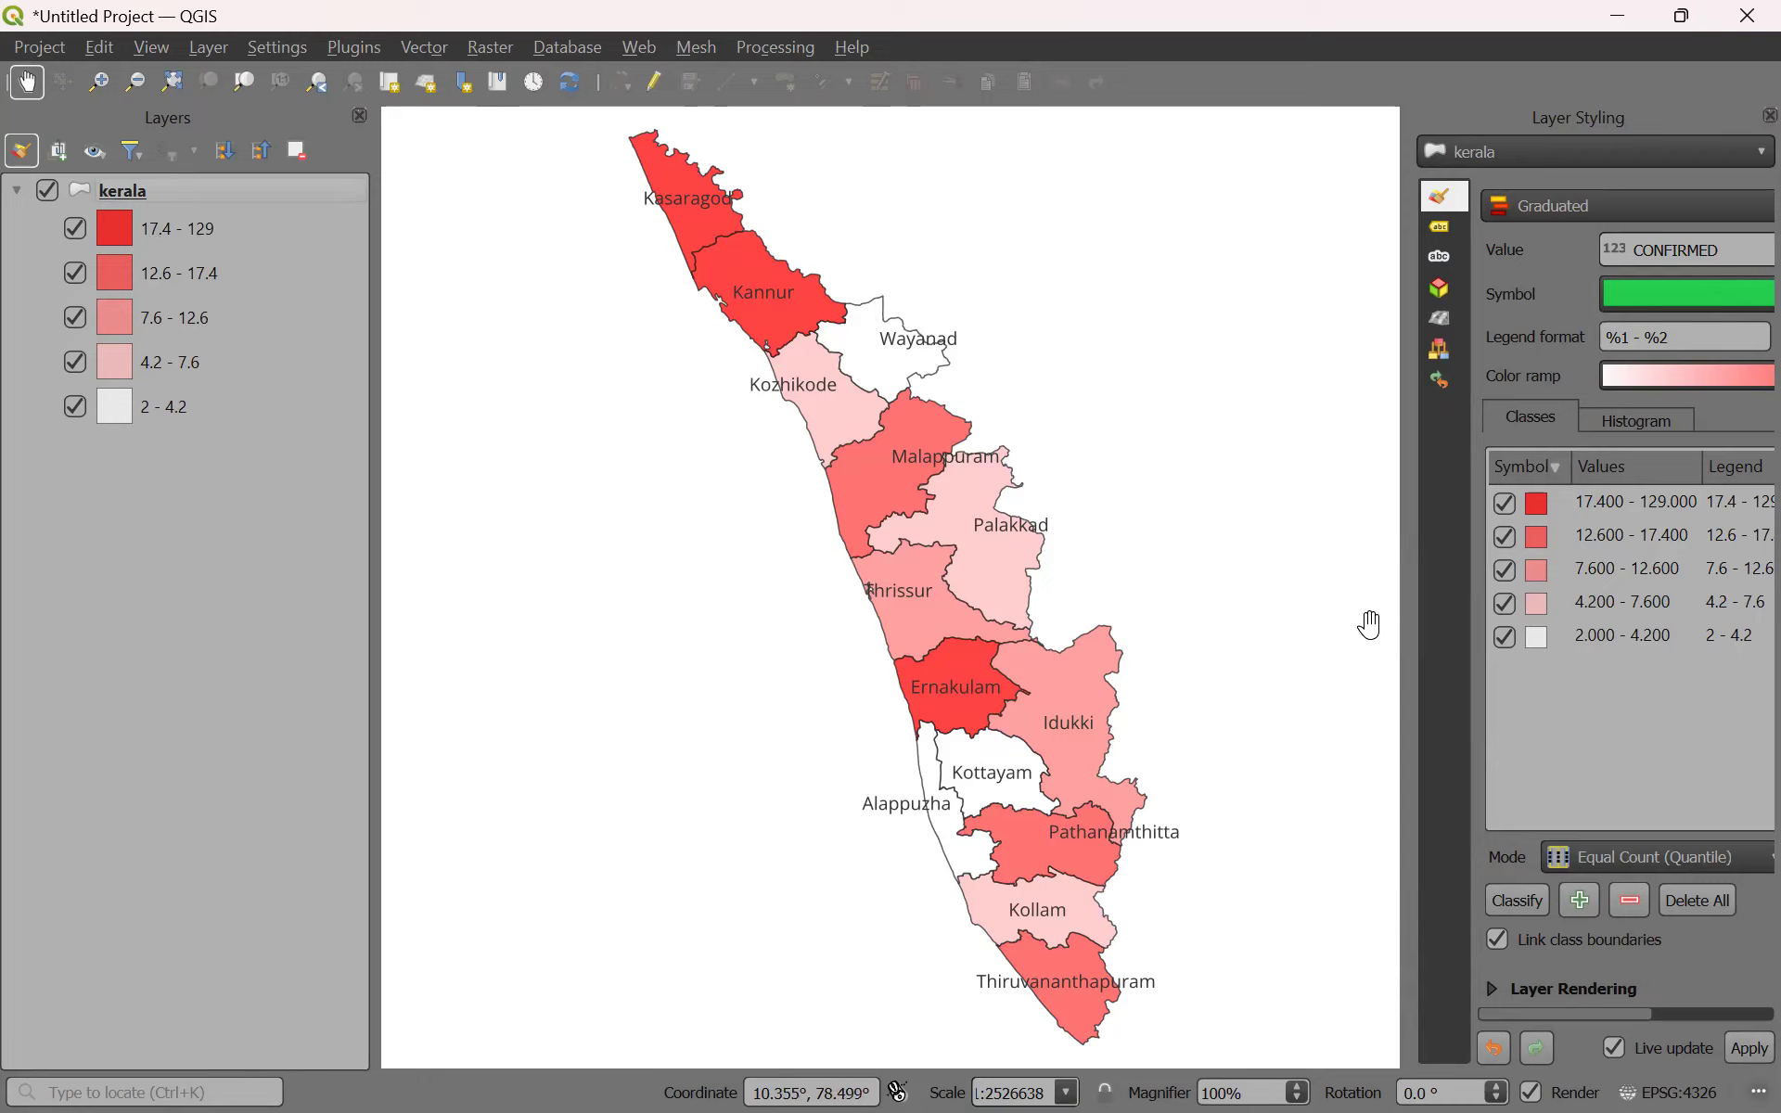
drag(1406, 657, 1354, 657)
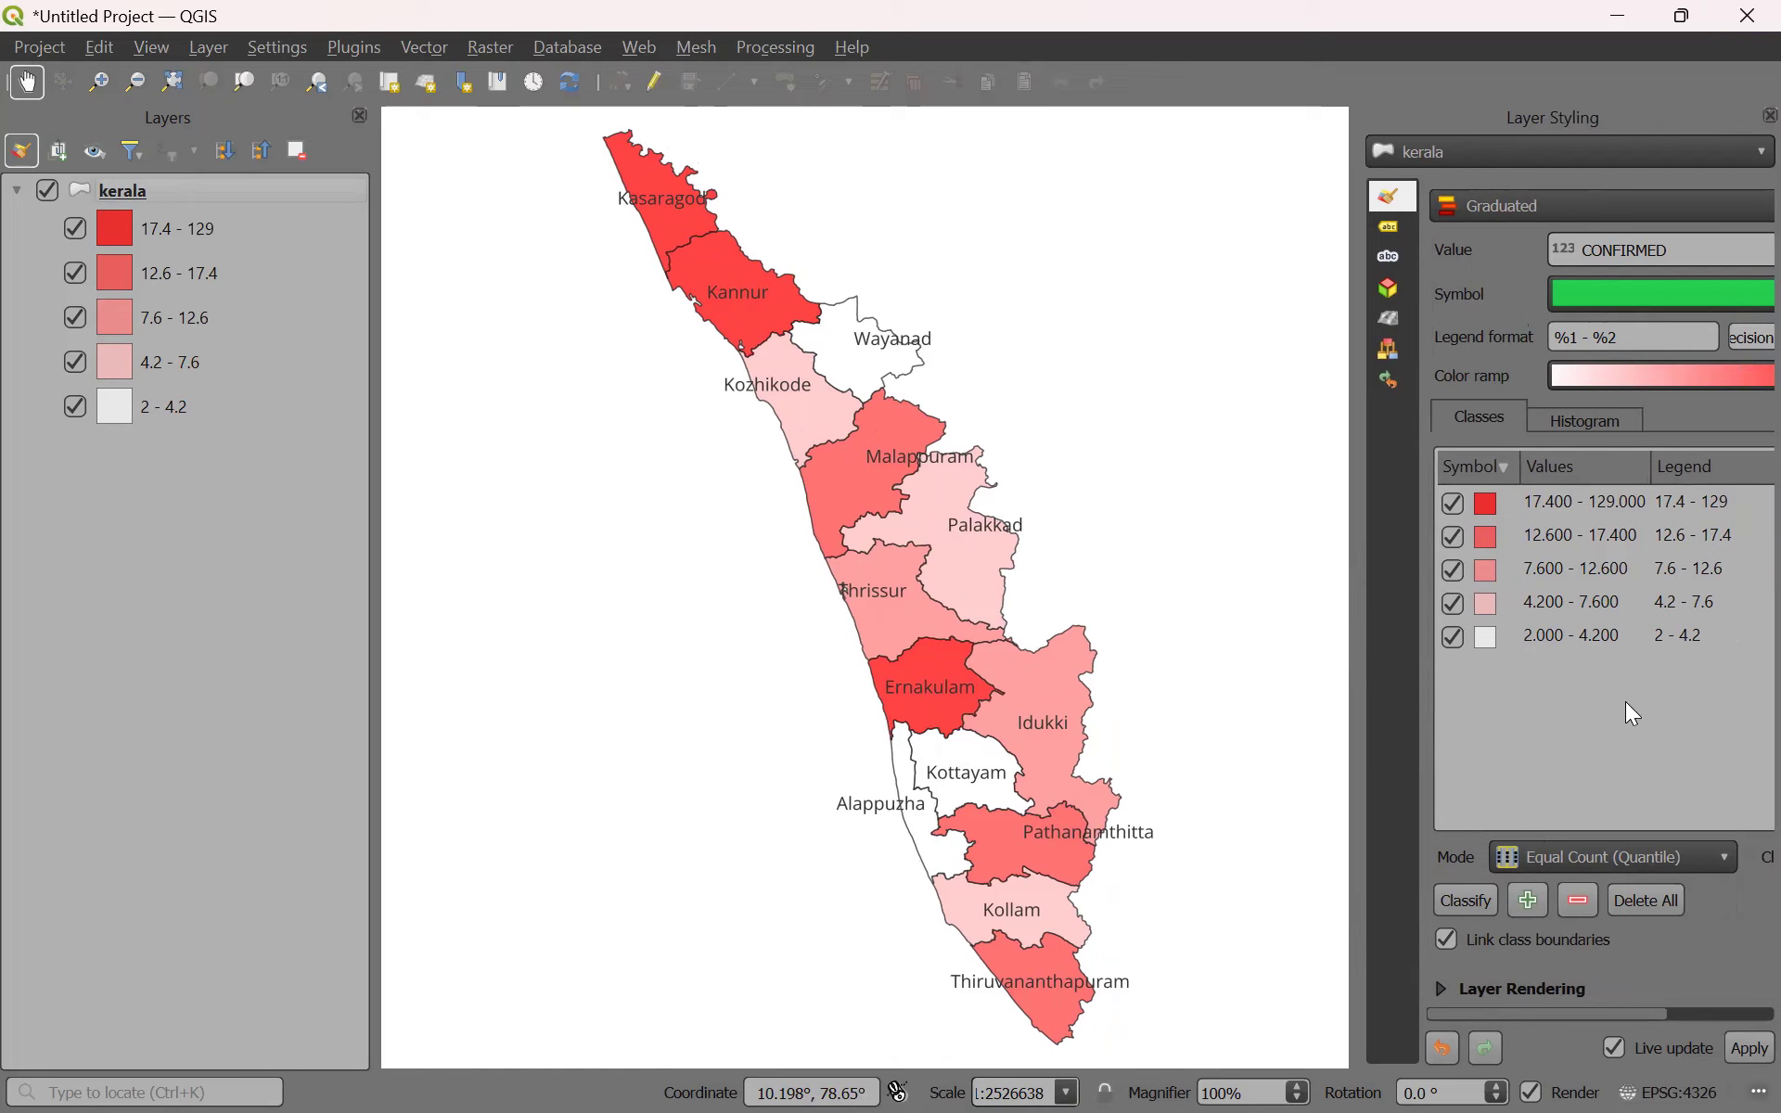
right_click(1379, 72)
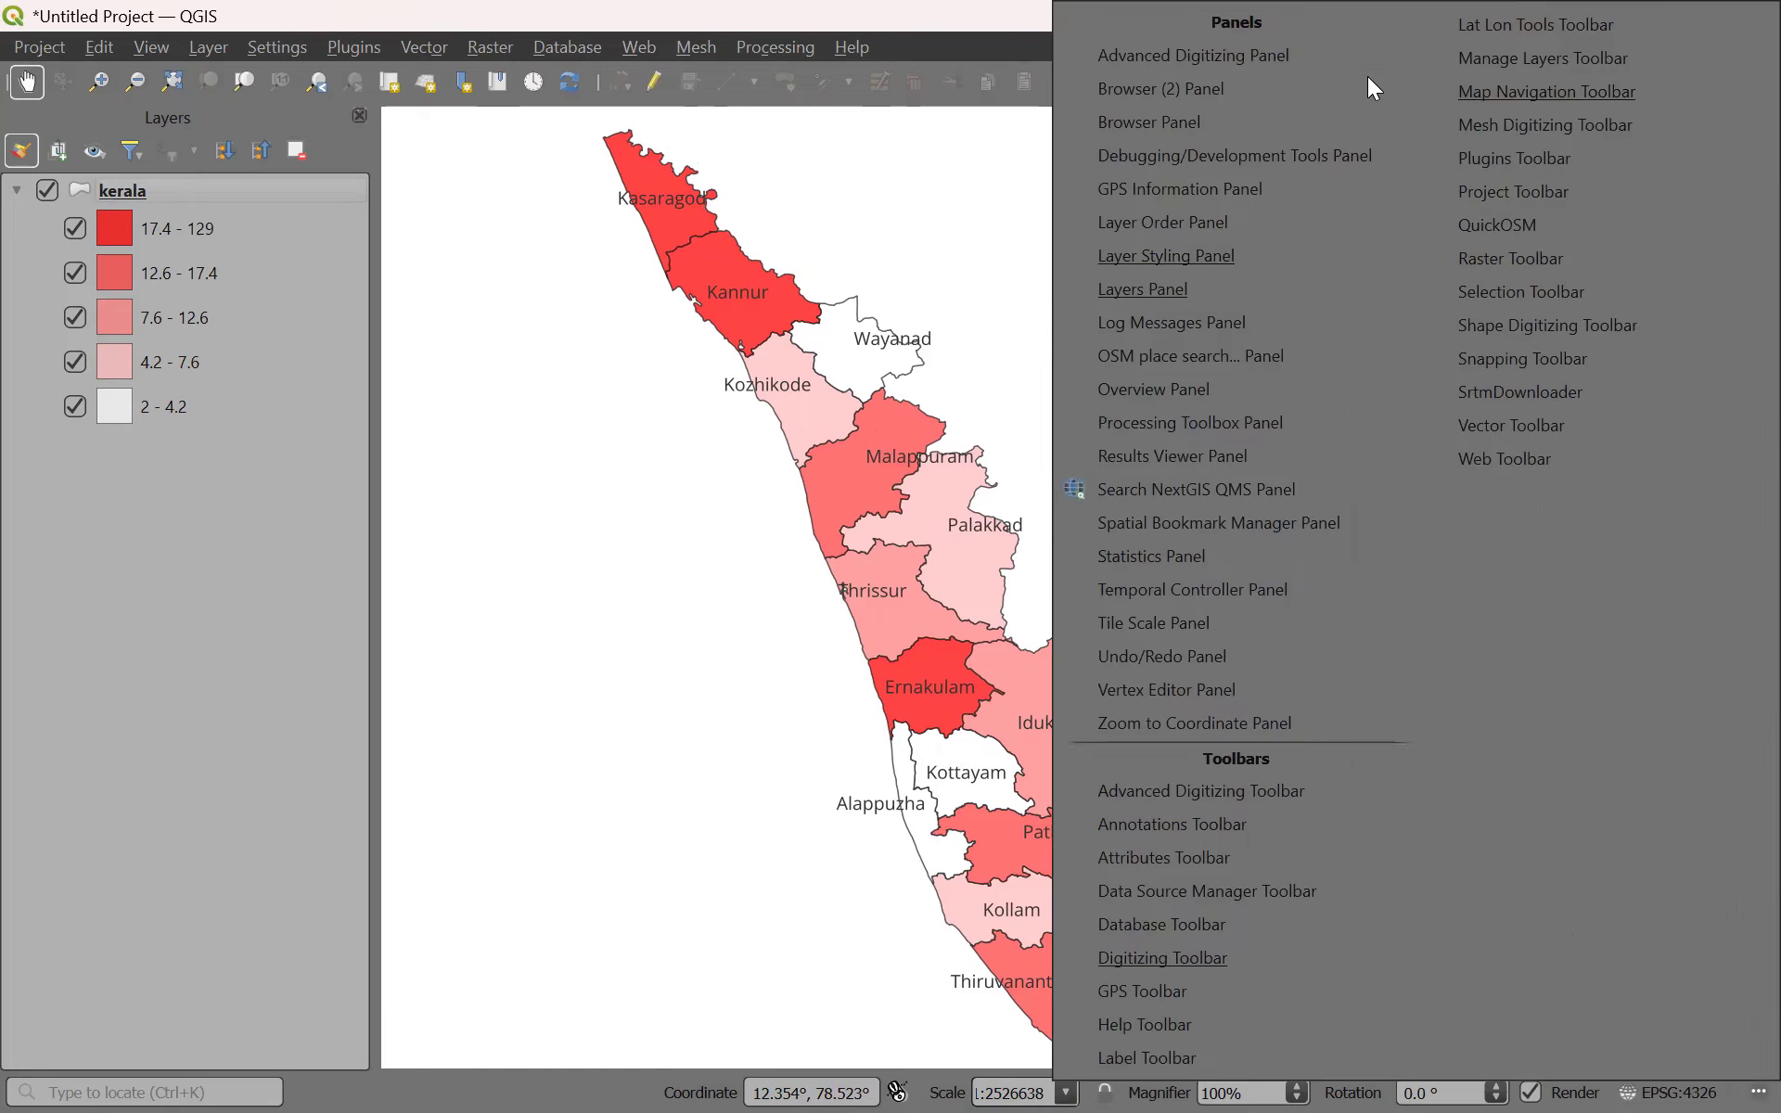
click(219, 752)
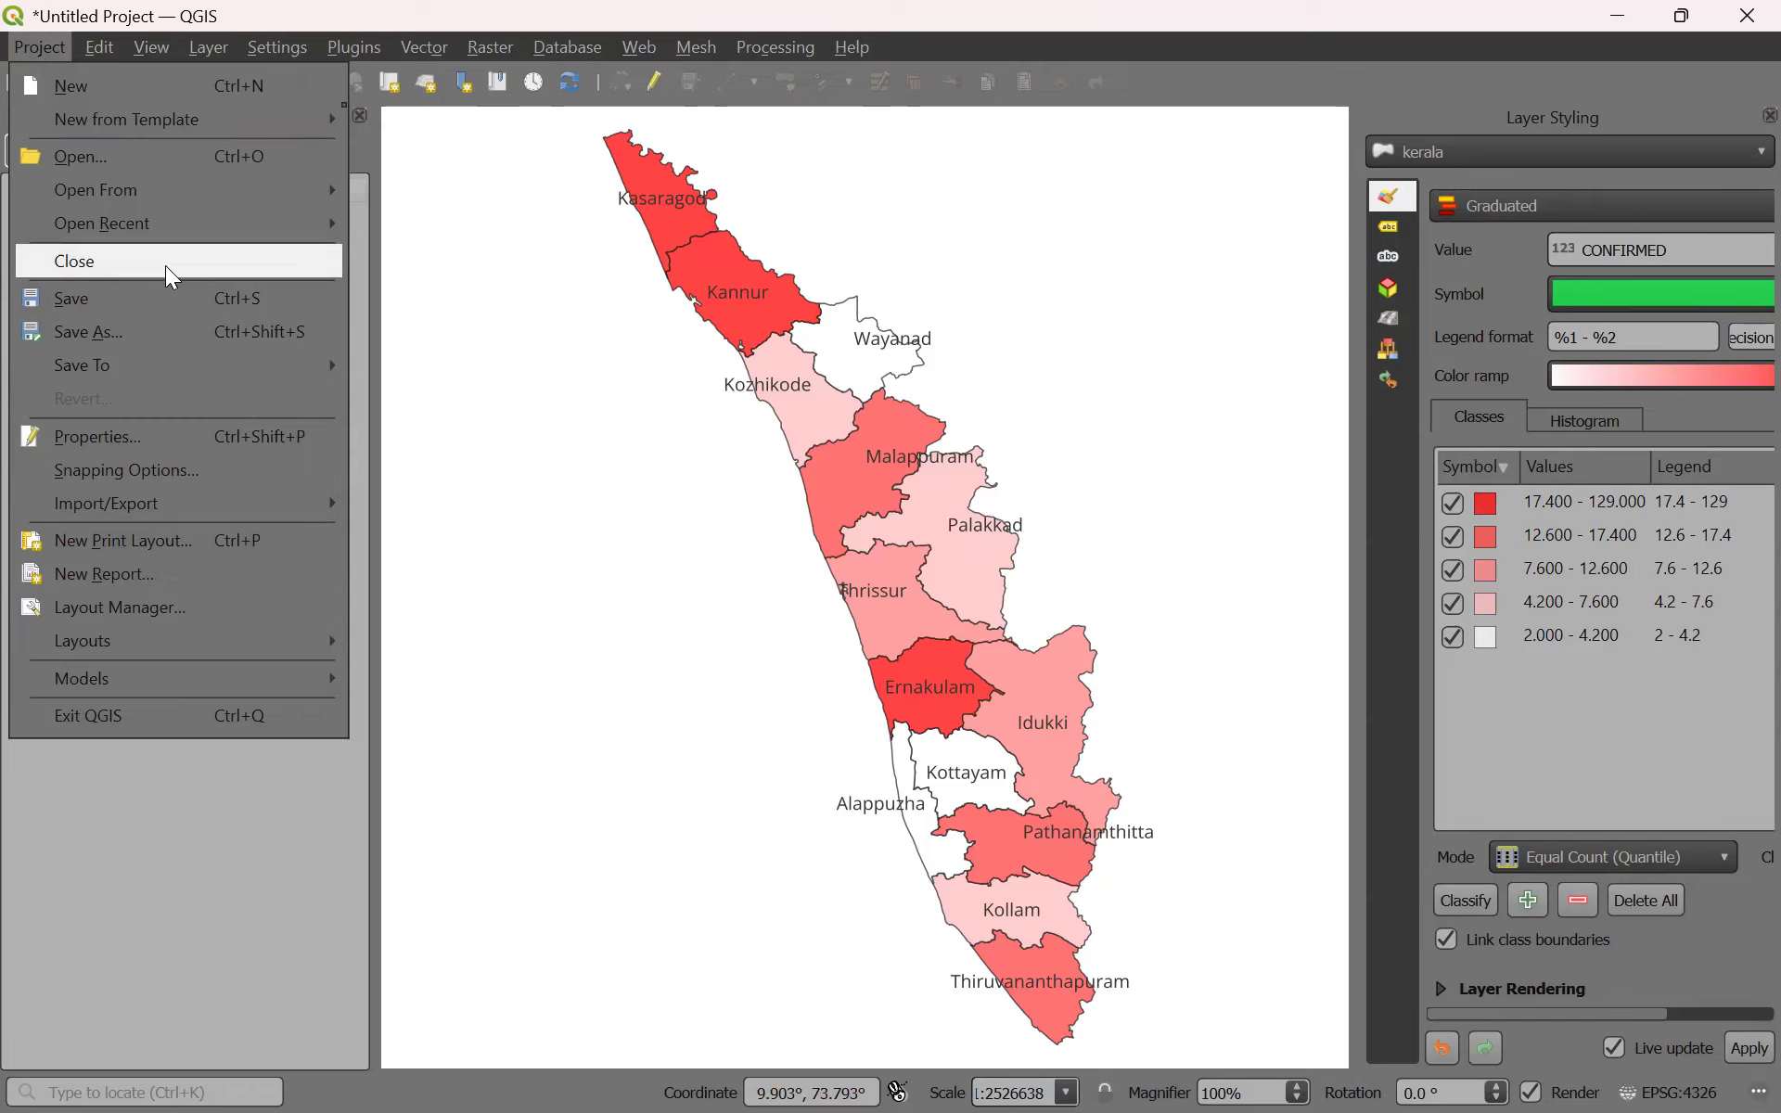
Create a new print layout titled 43.
click(160, 547)
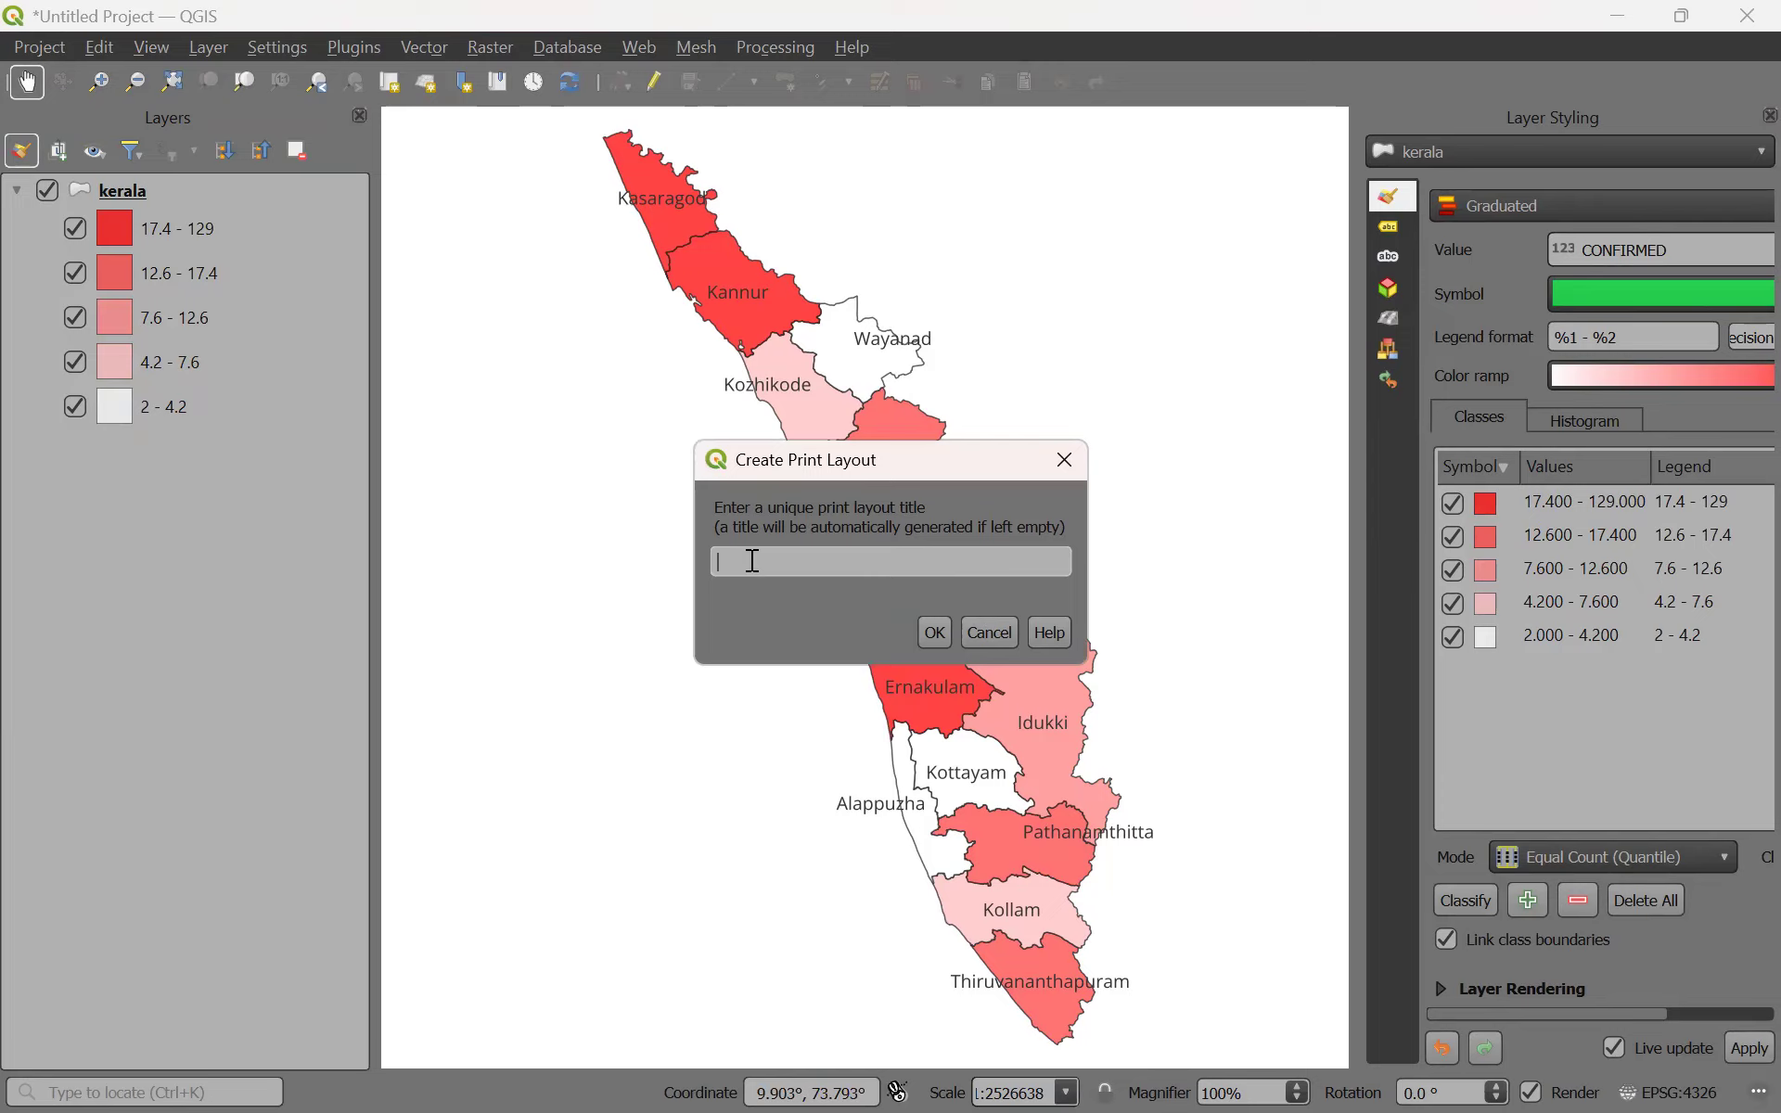
text(43)
click(935, 632)
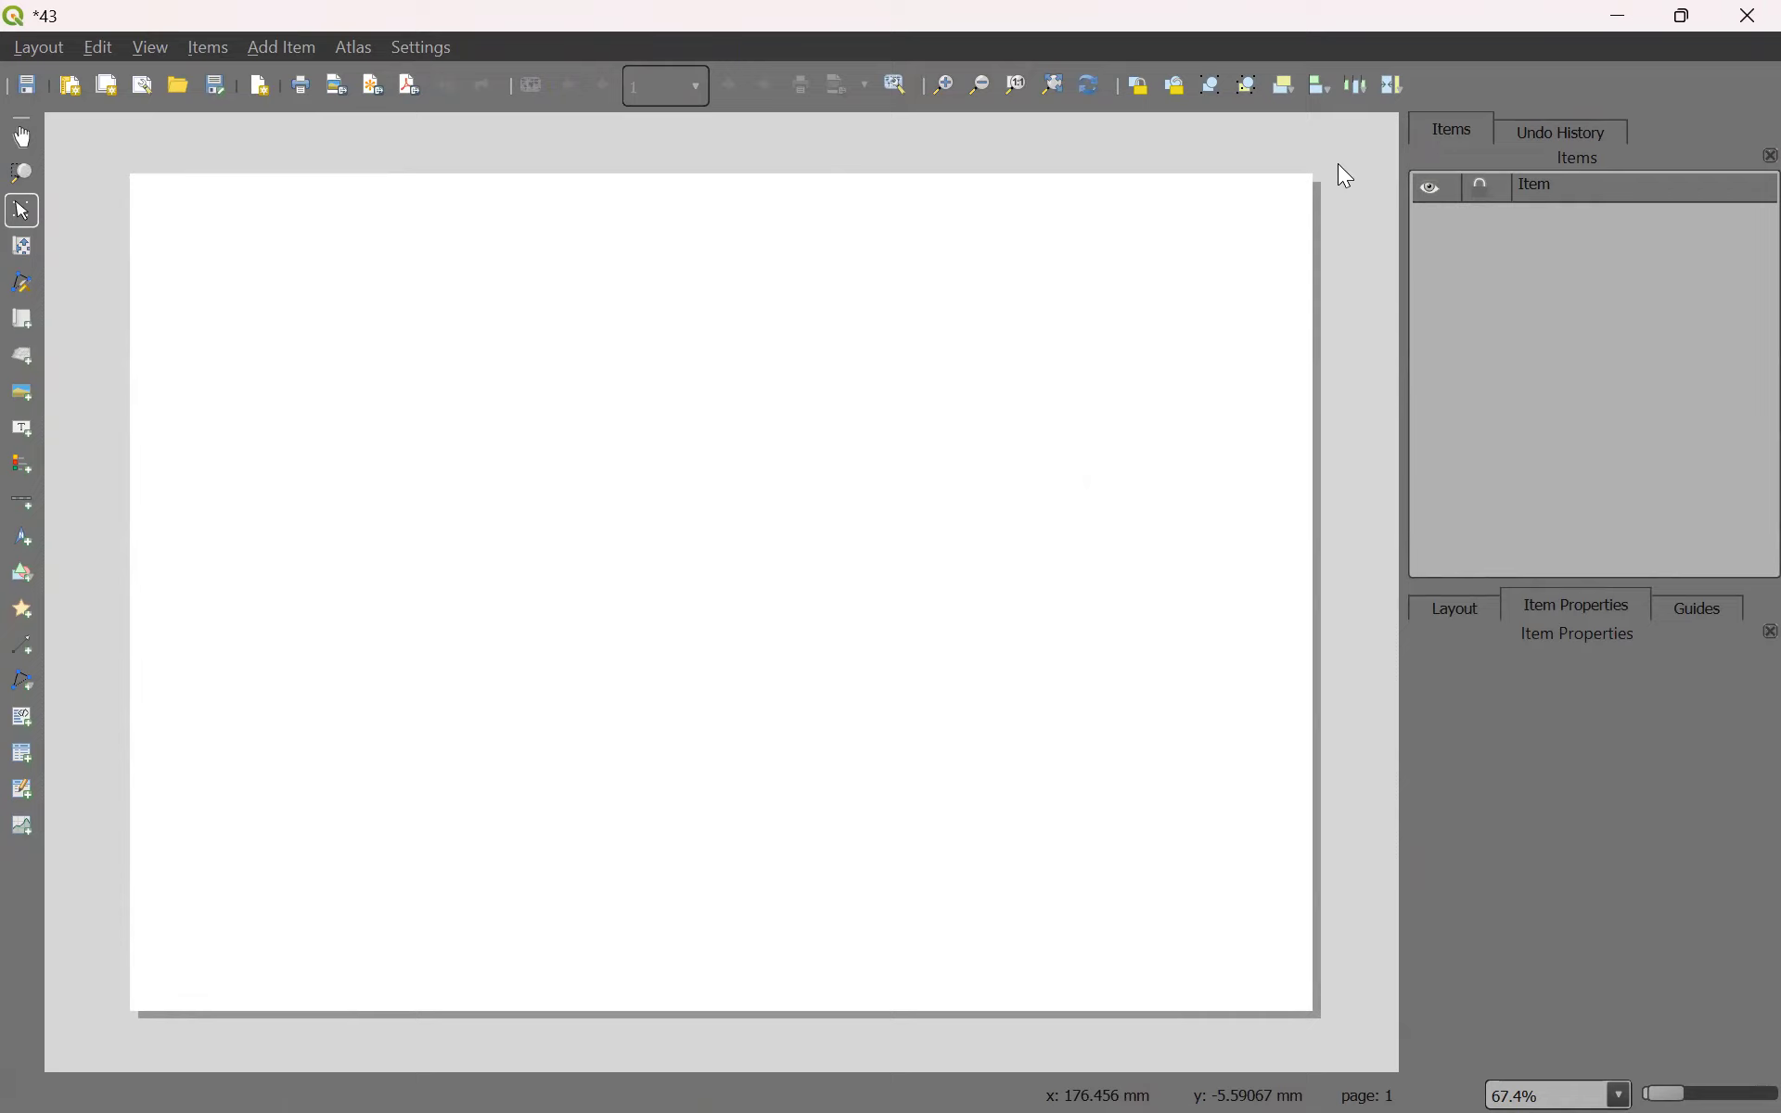
Set the blank A4 page's orientation to Portrait in its page properties.
right_click(631, 503)
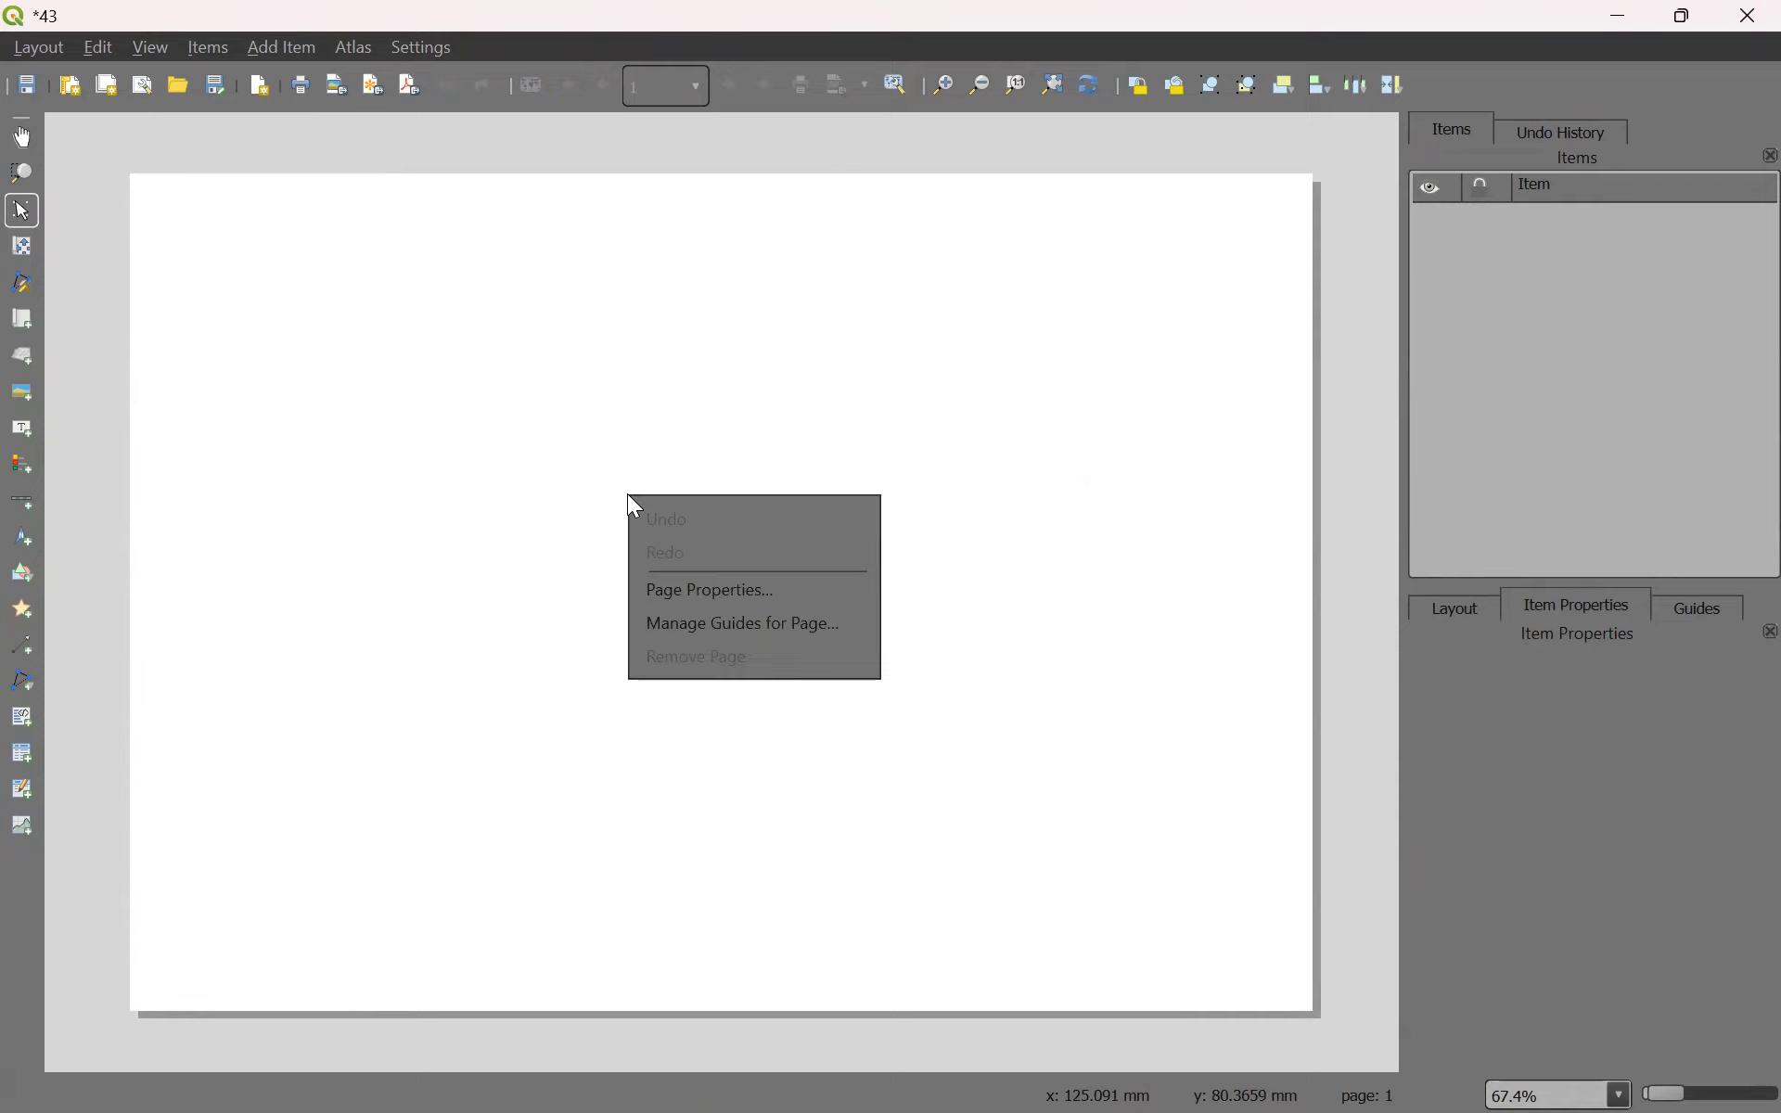
click(766, 599)
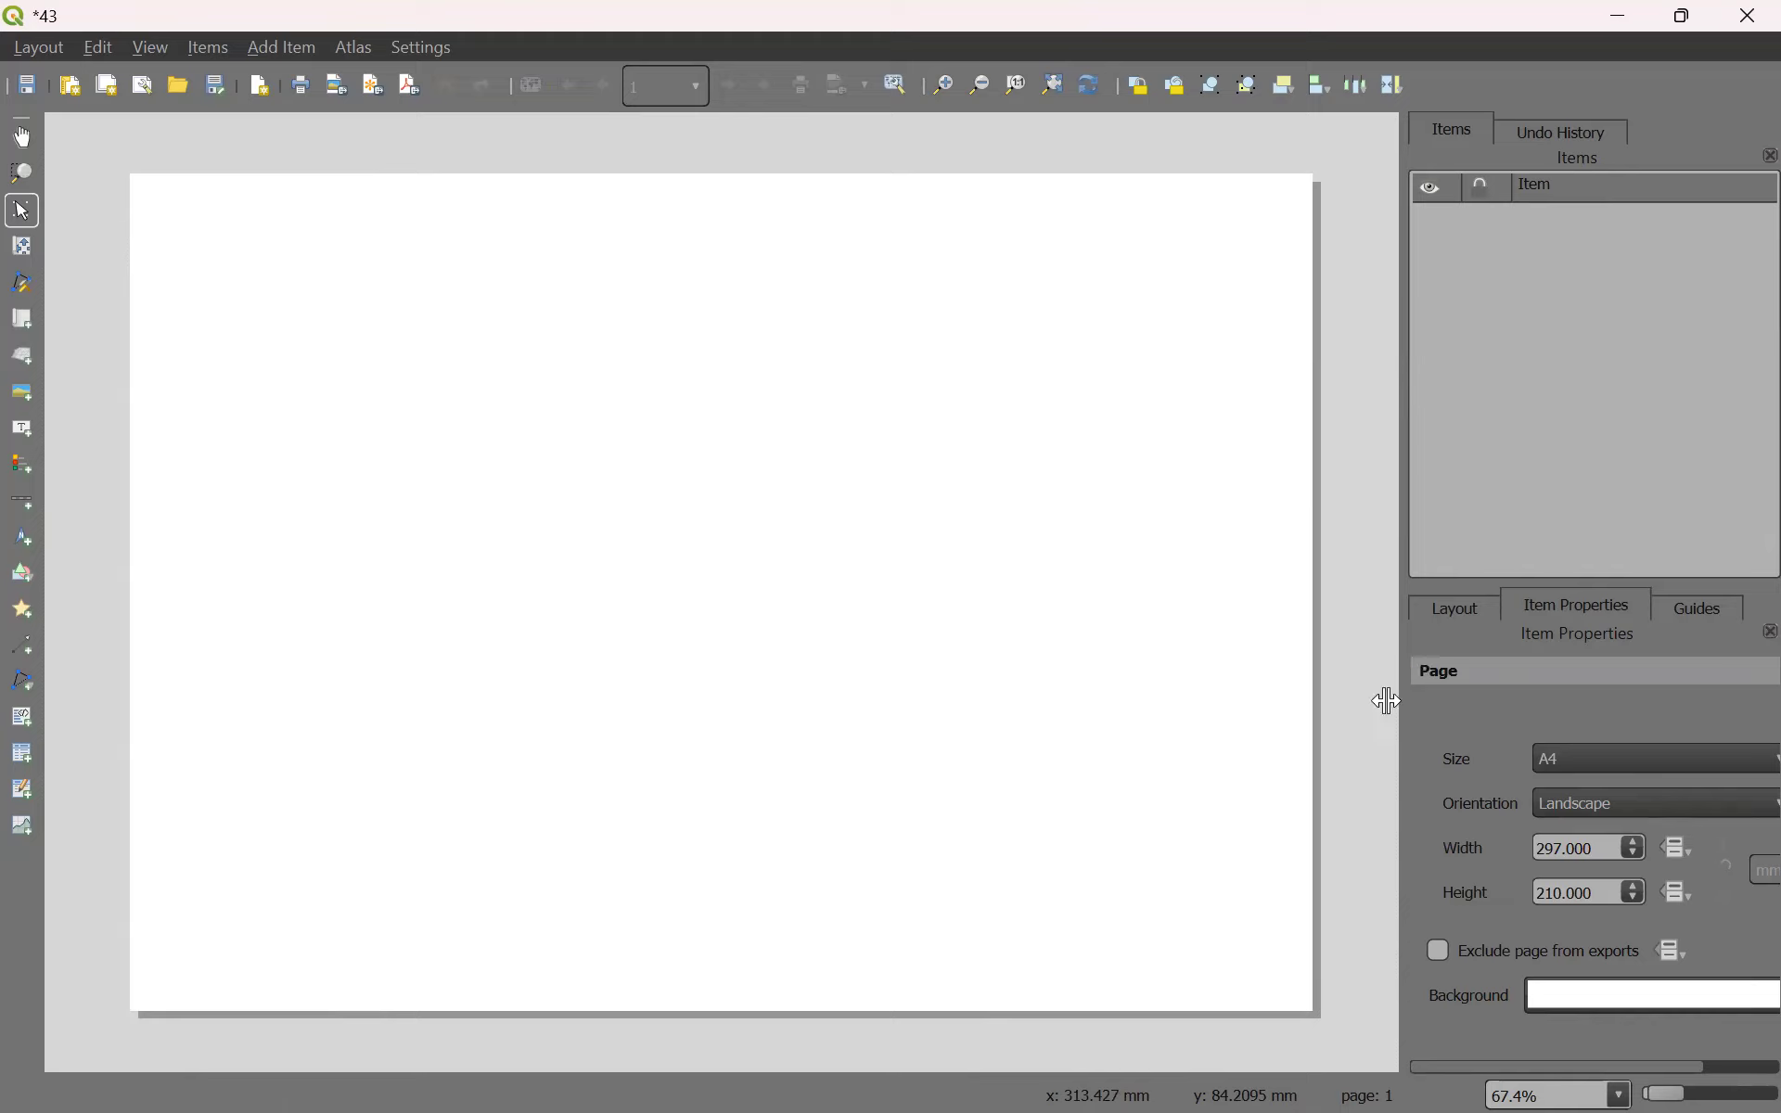
drag(1406, 718, 1265, 672)
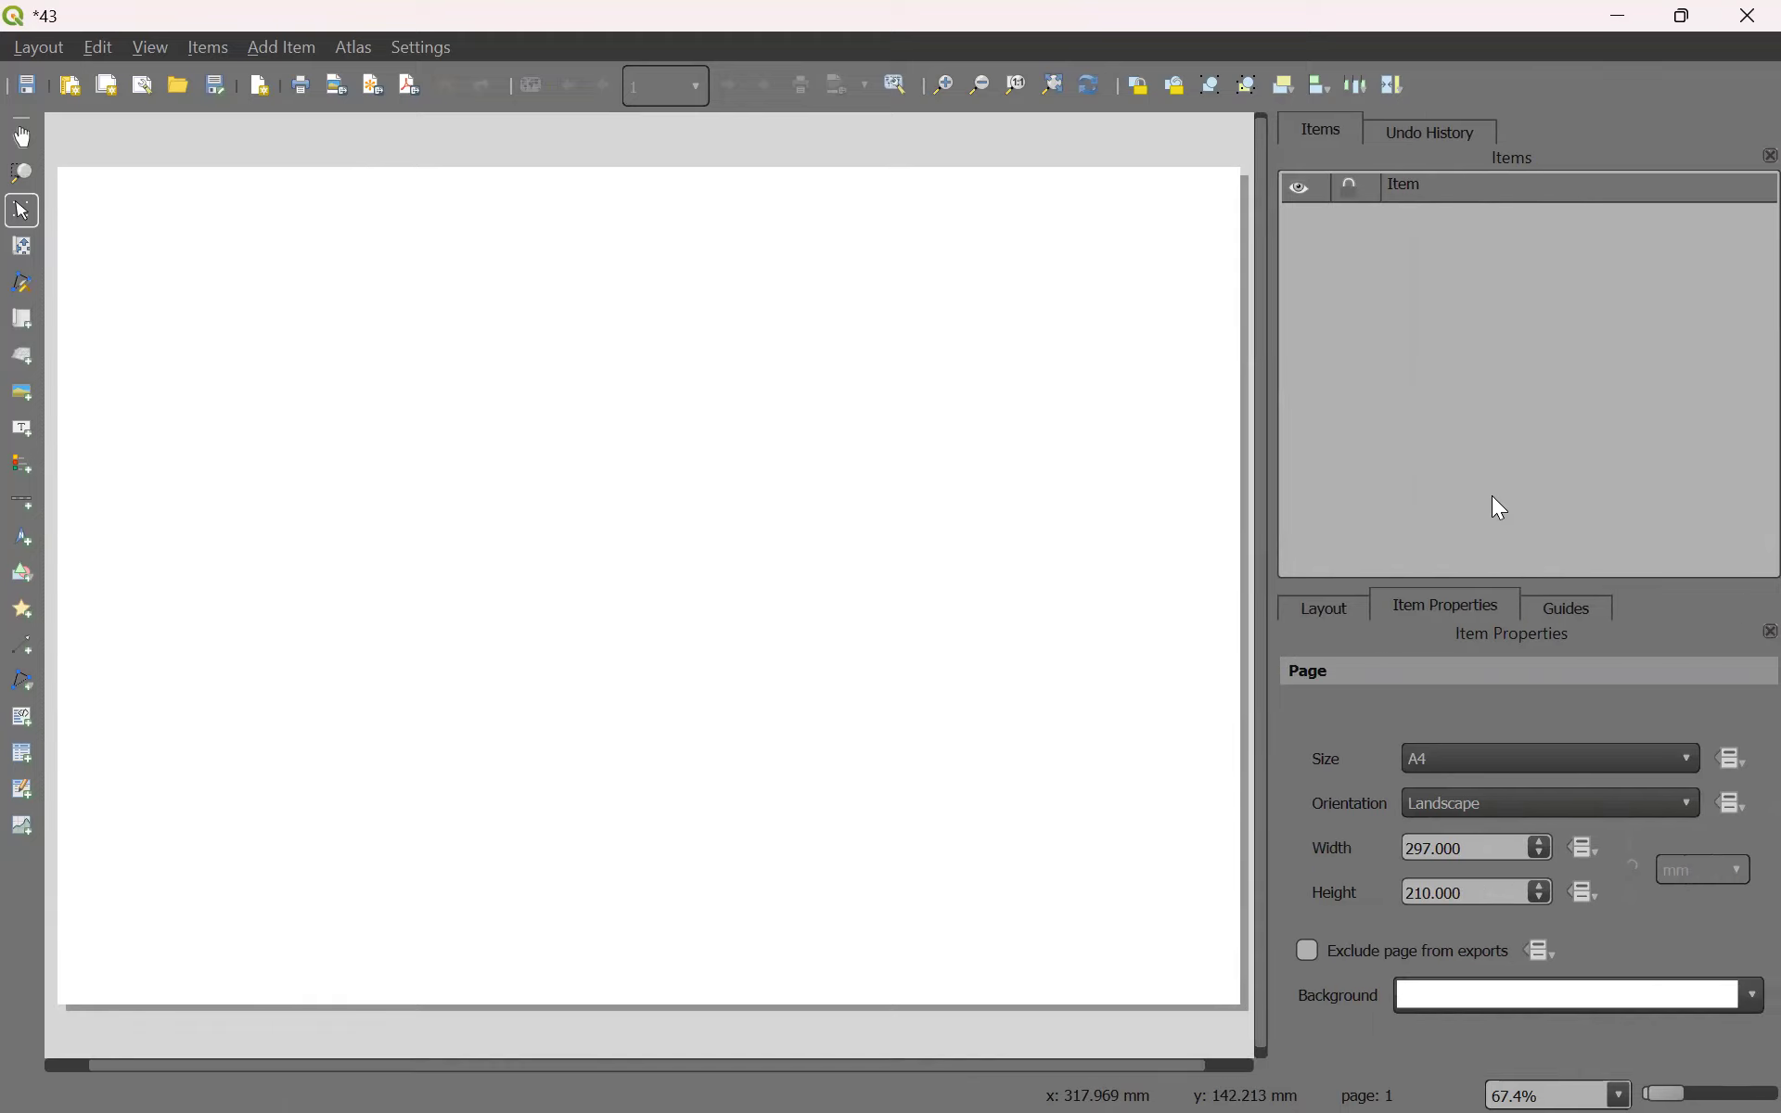
click(1474, 796)
click(1517, 778)
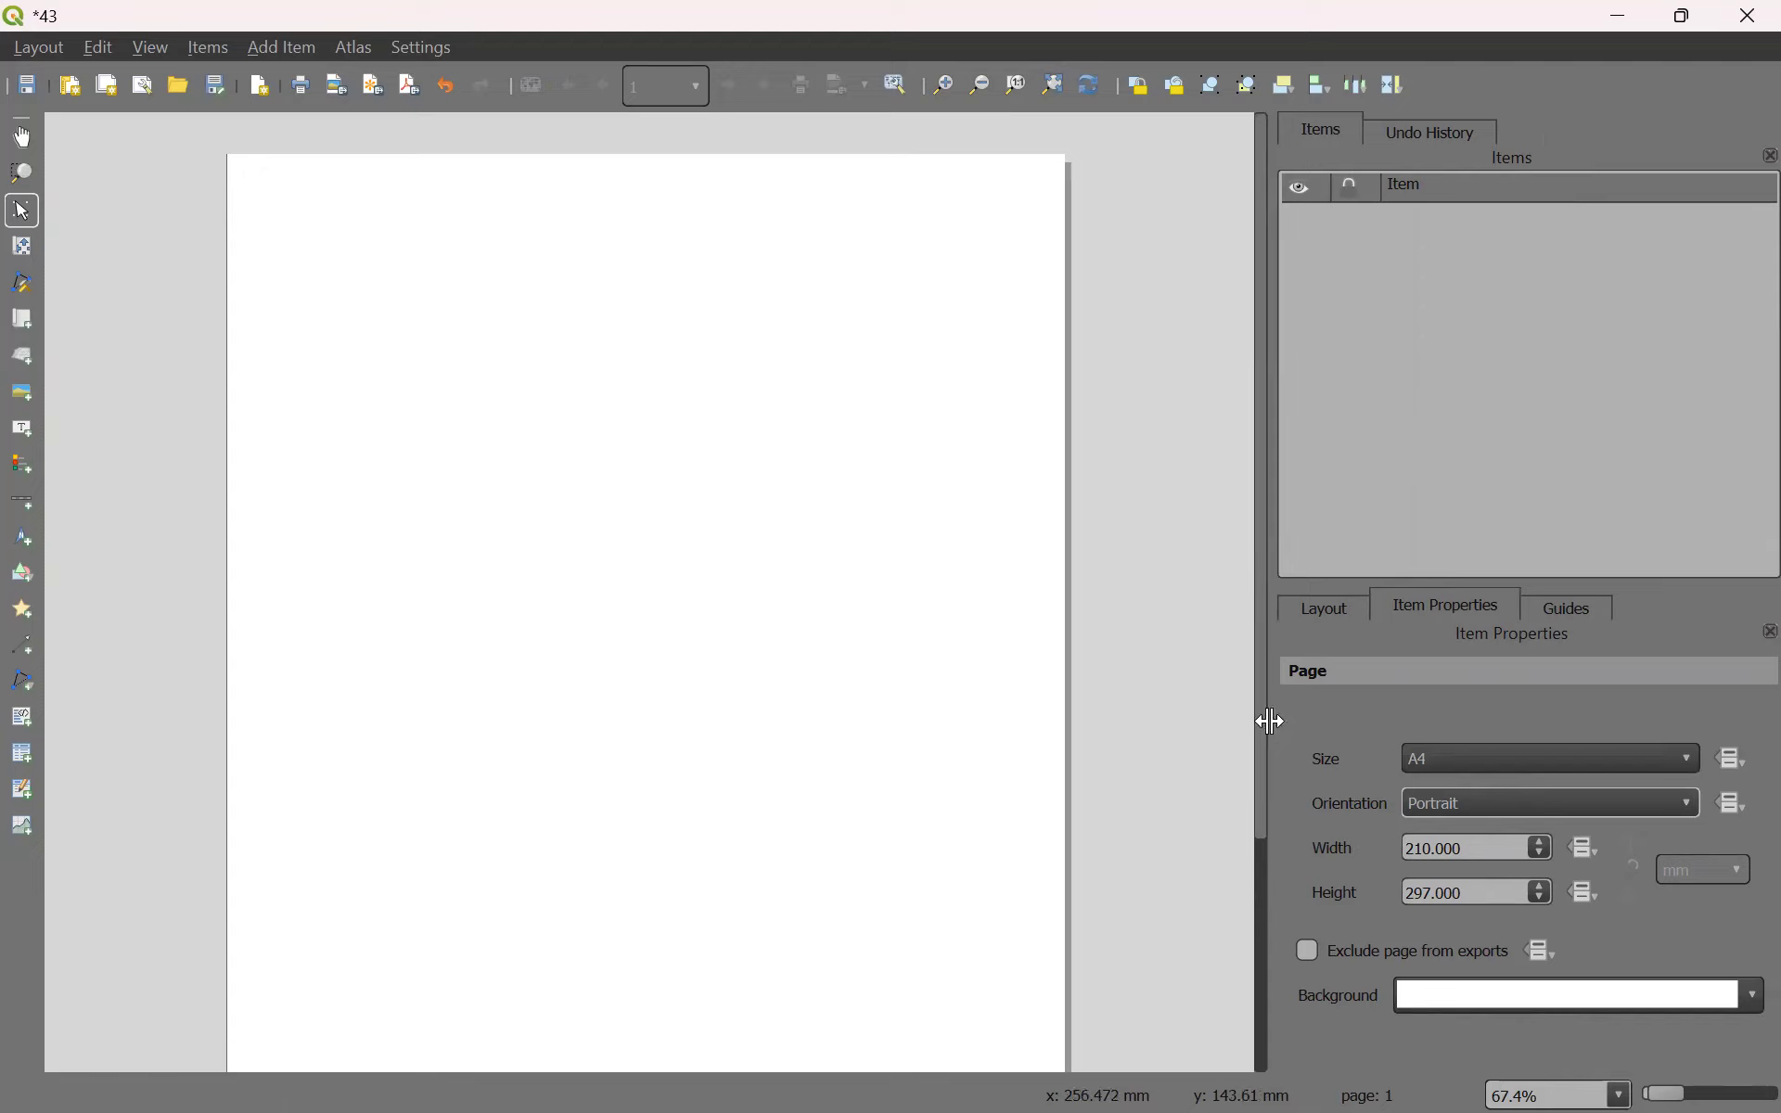
drag(1271, 722, 1424, 692)
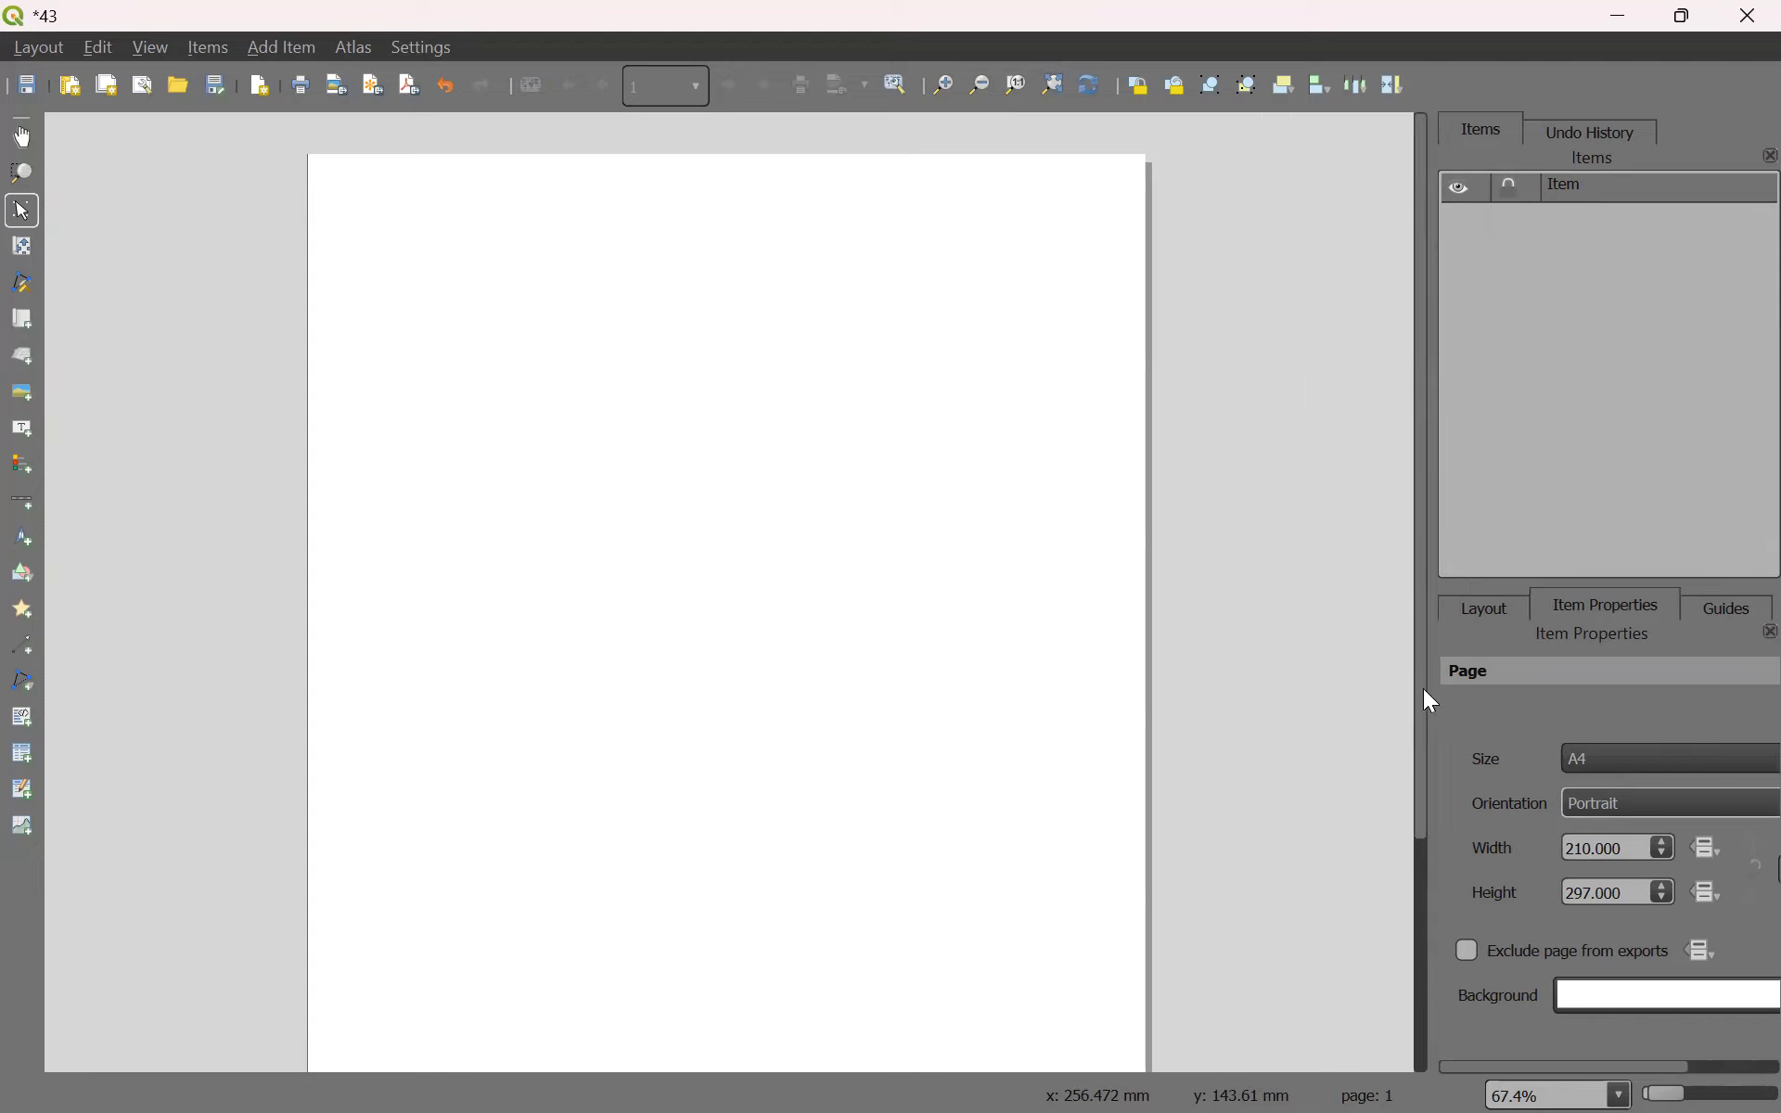
click(1308, 486)
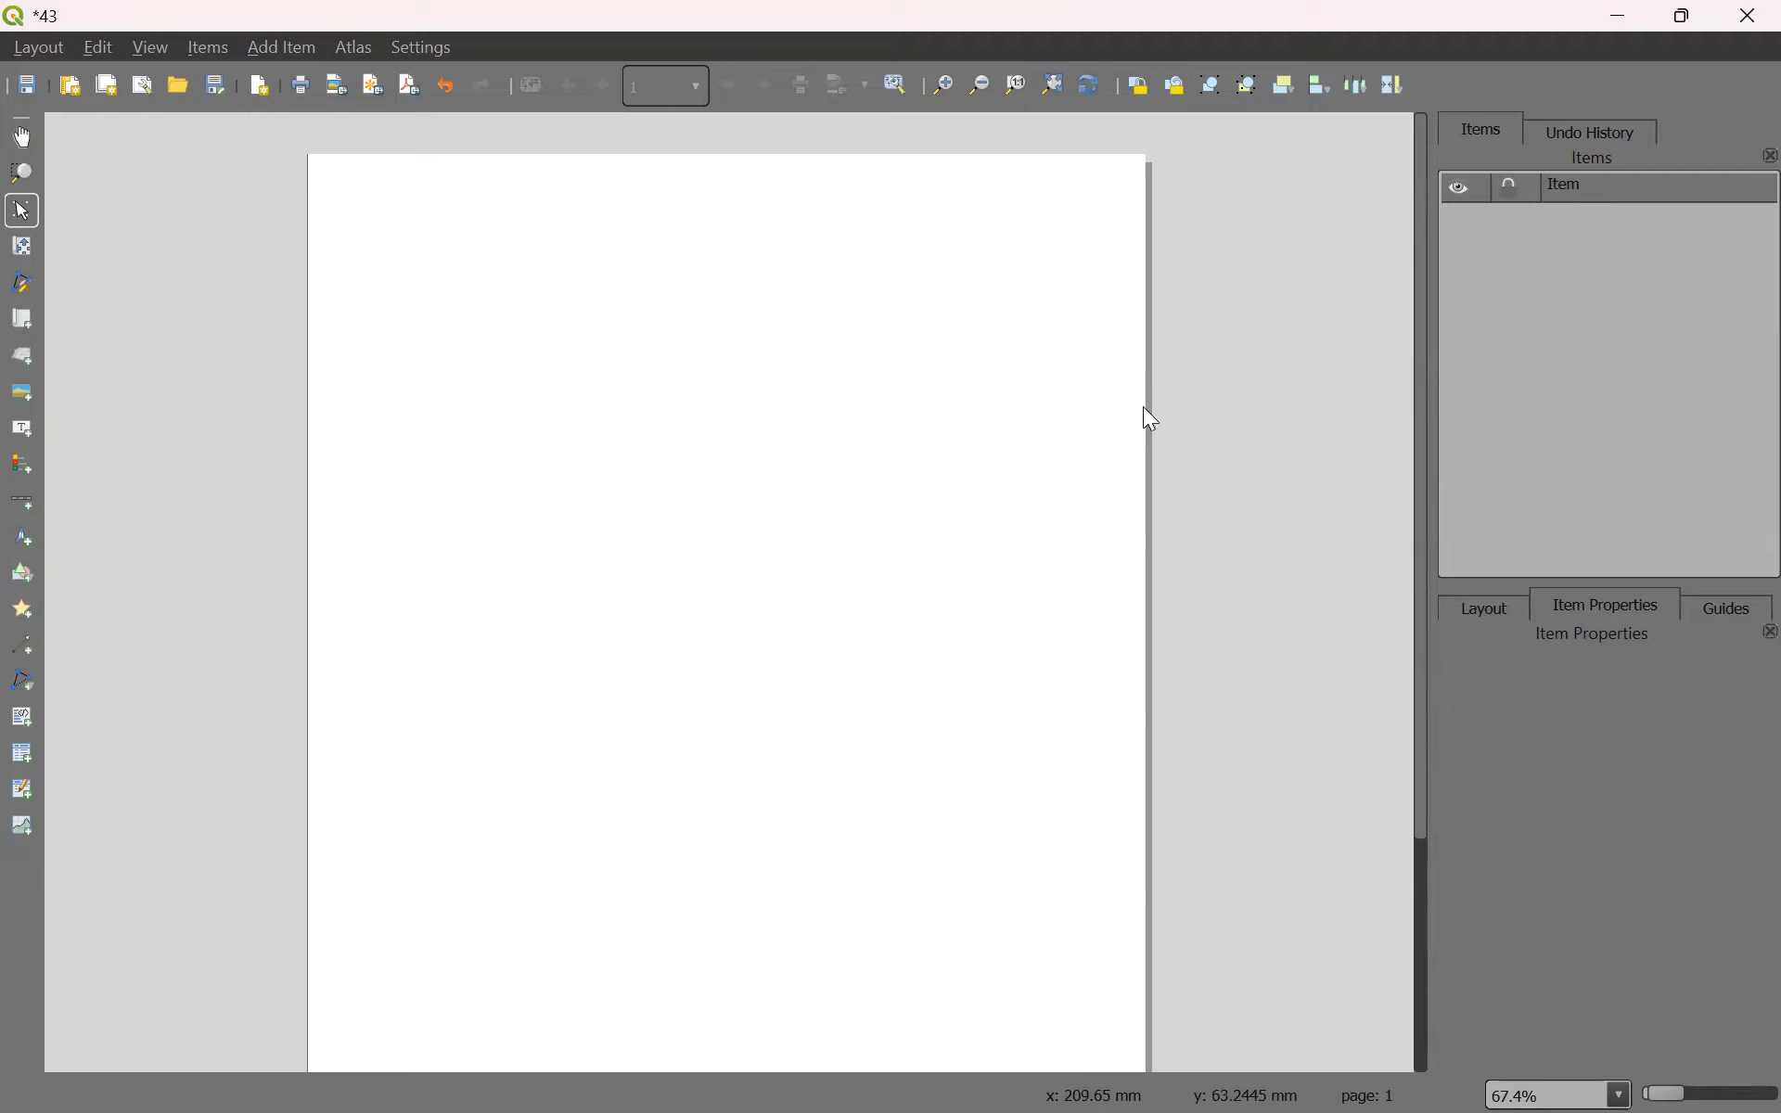
Add a map of the Kerala districts covering nearly the whole portrait page, leaving a narrow margin around it.
scroll(1234, 393, up, 1)
scroll(1234, 393, down, 2)
scroll(1234, 393, down, 3)
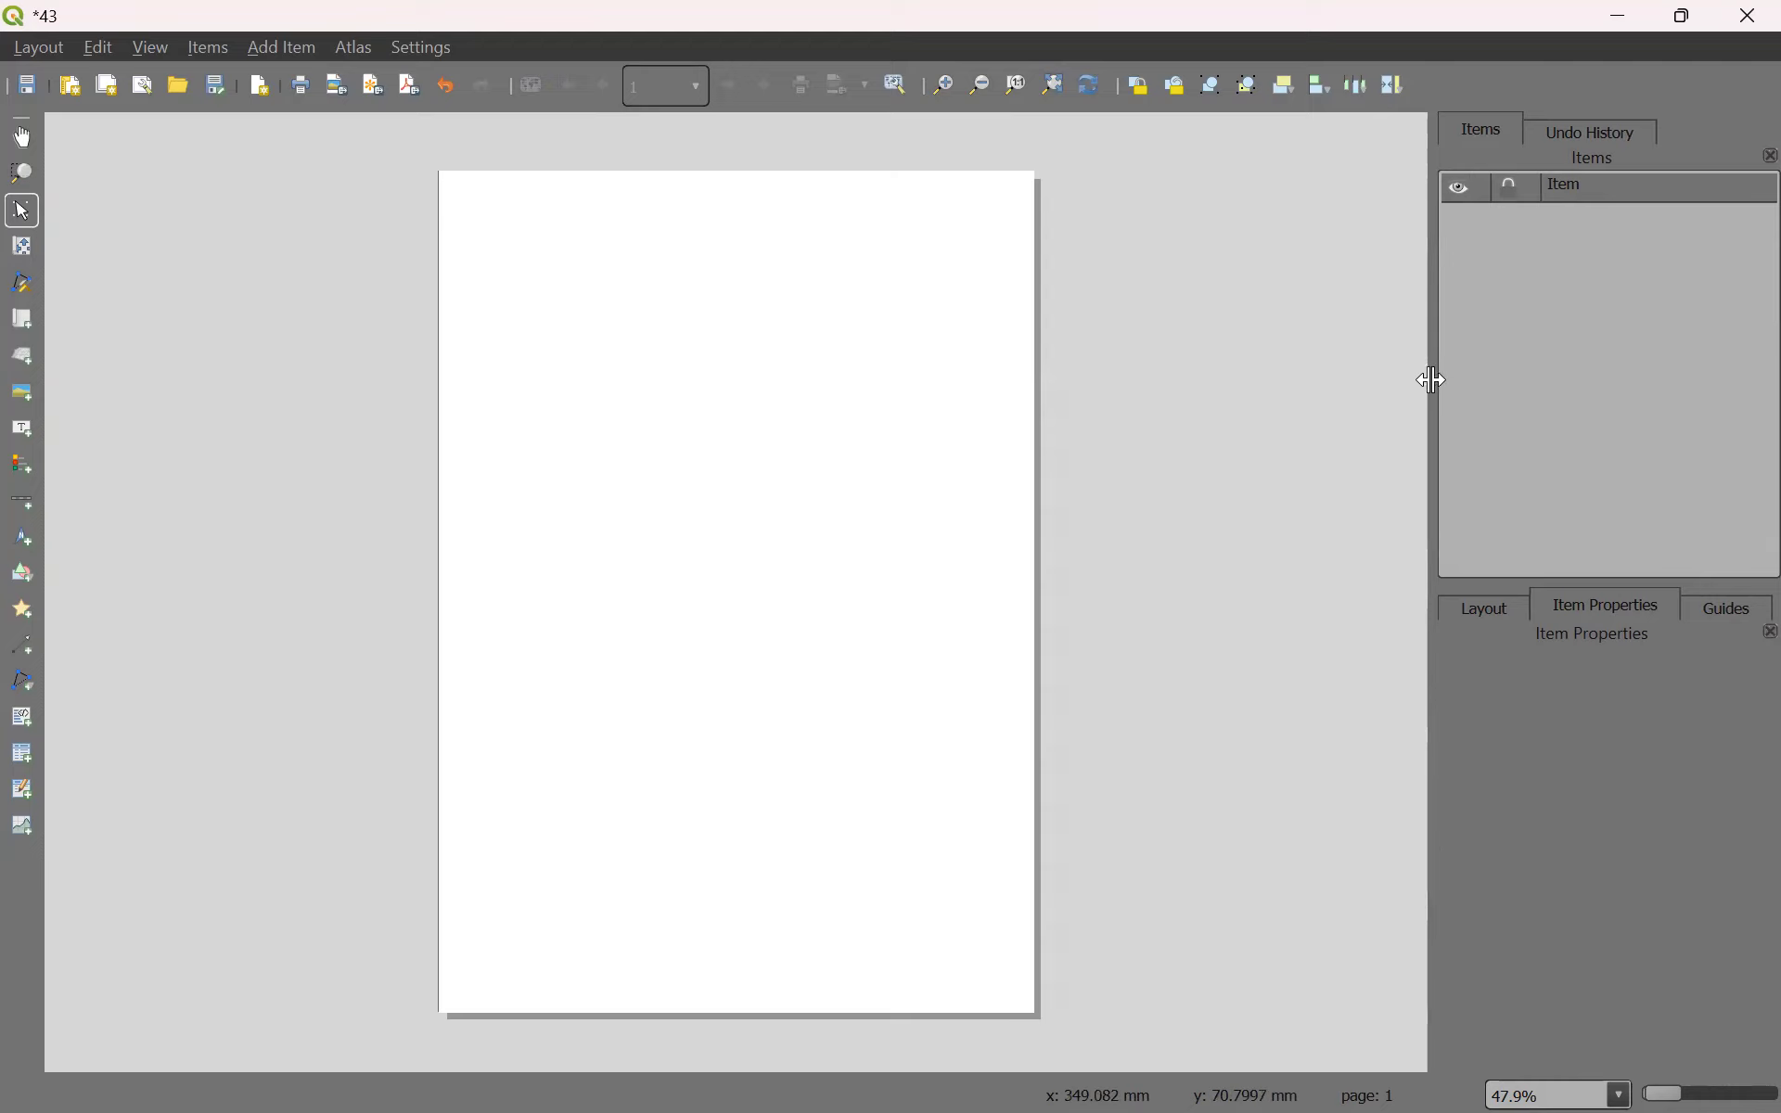
drag(1431, 400, 1306, 405)
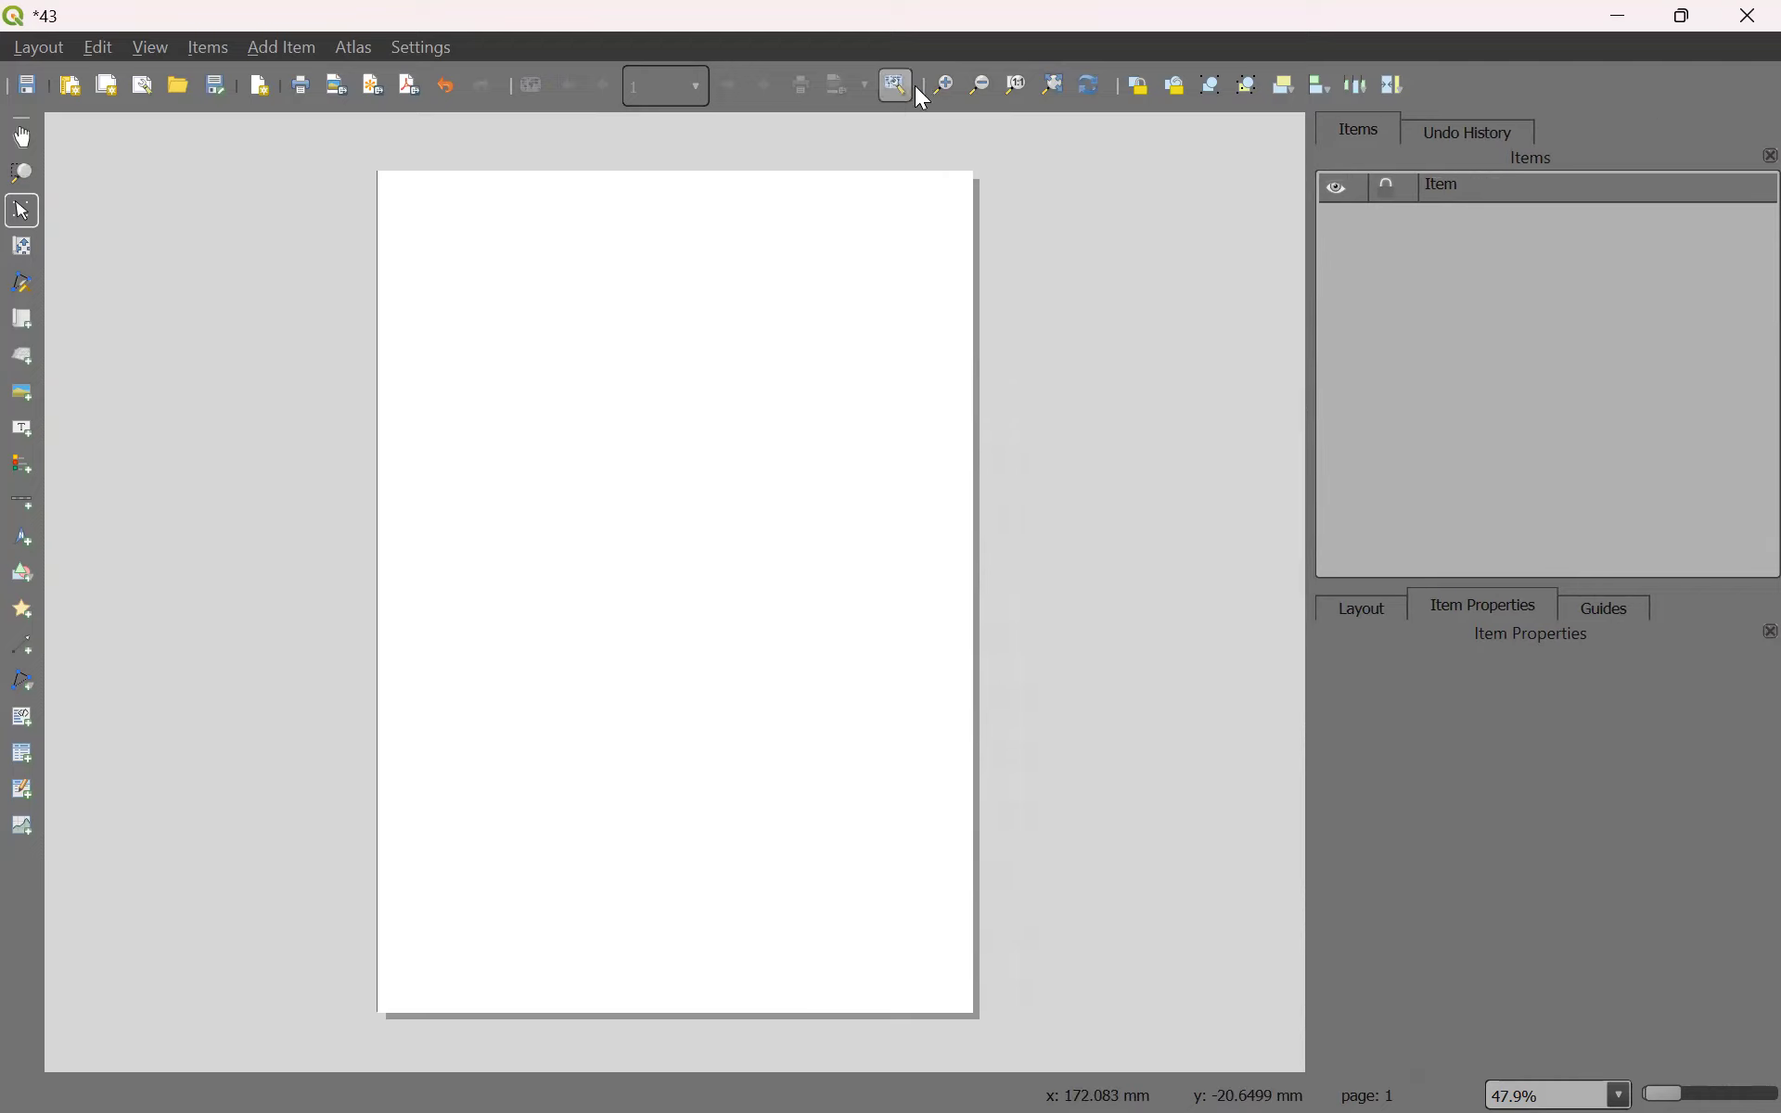
click(947, 90)
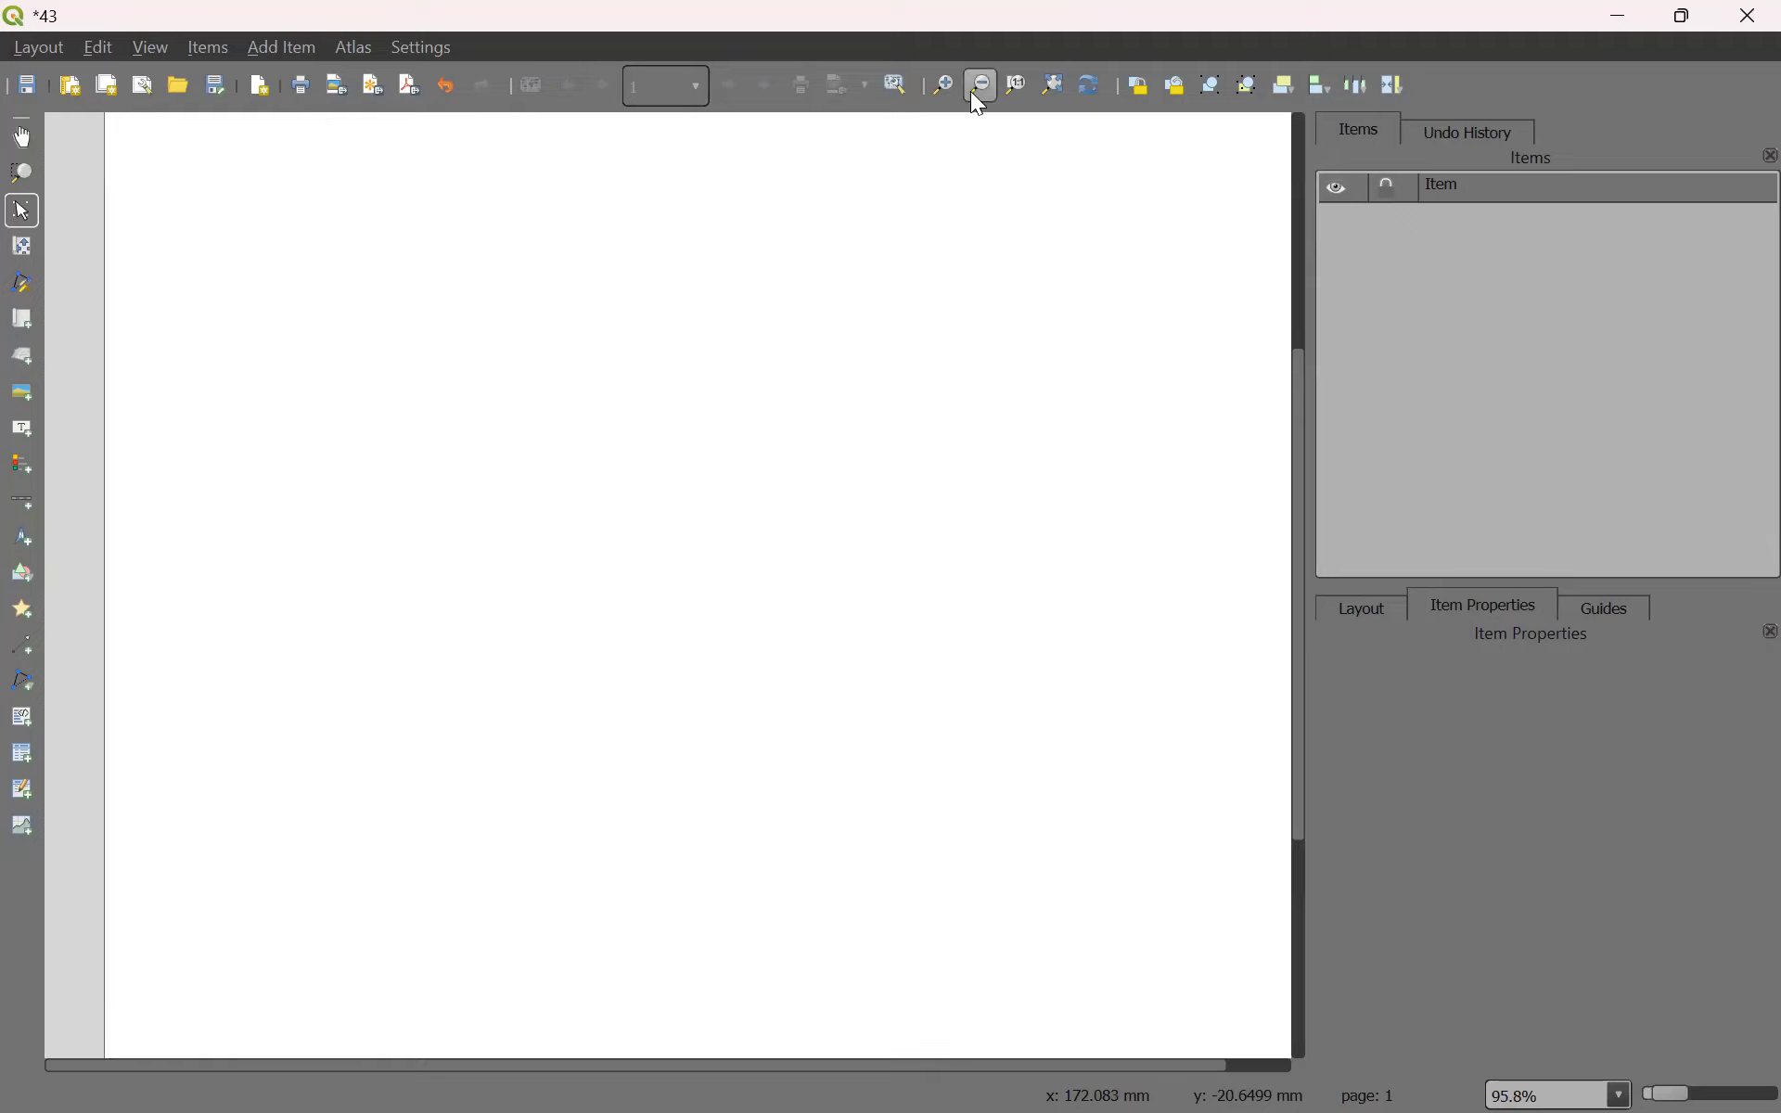
click(979, 88)
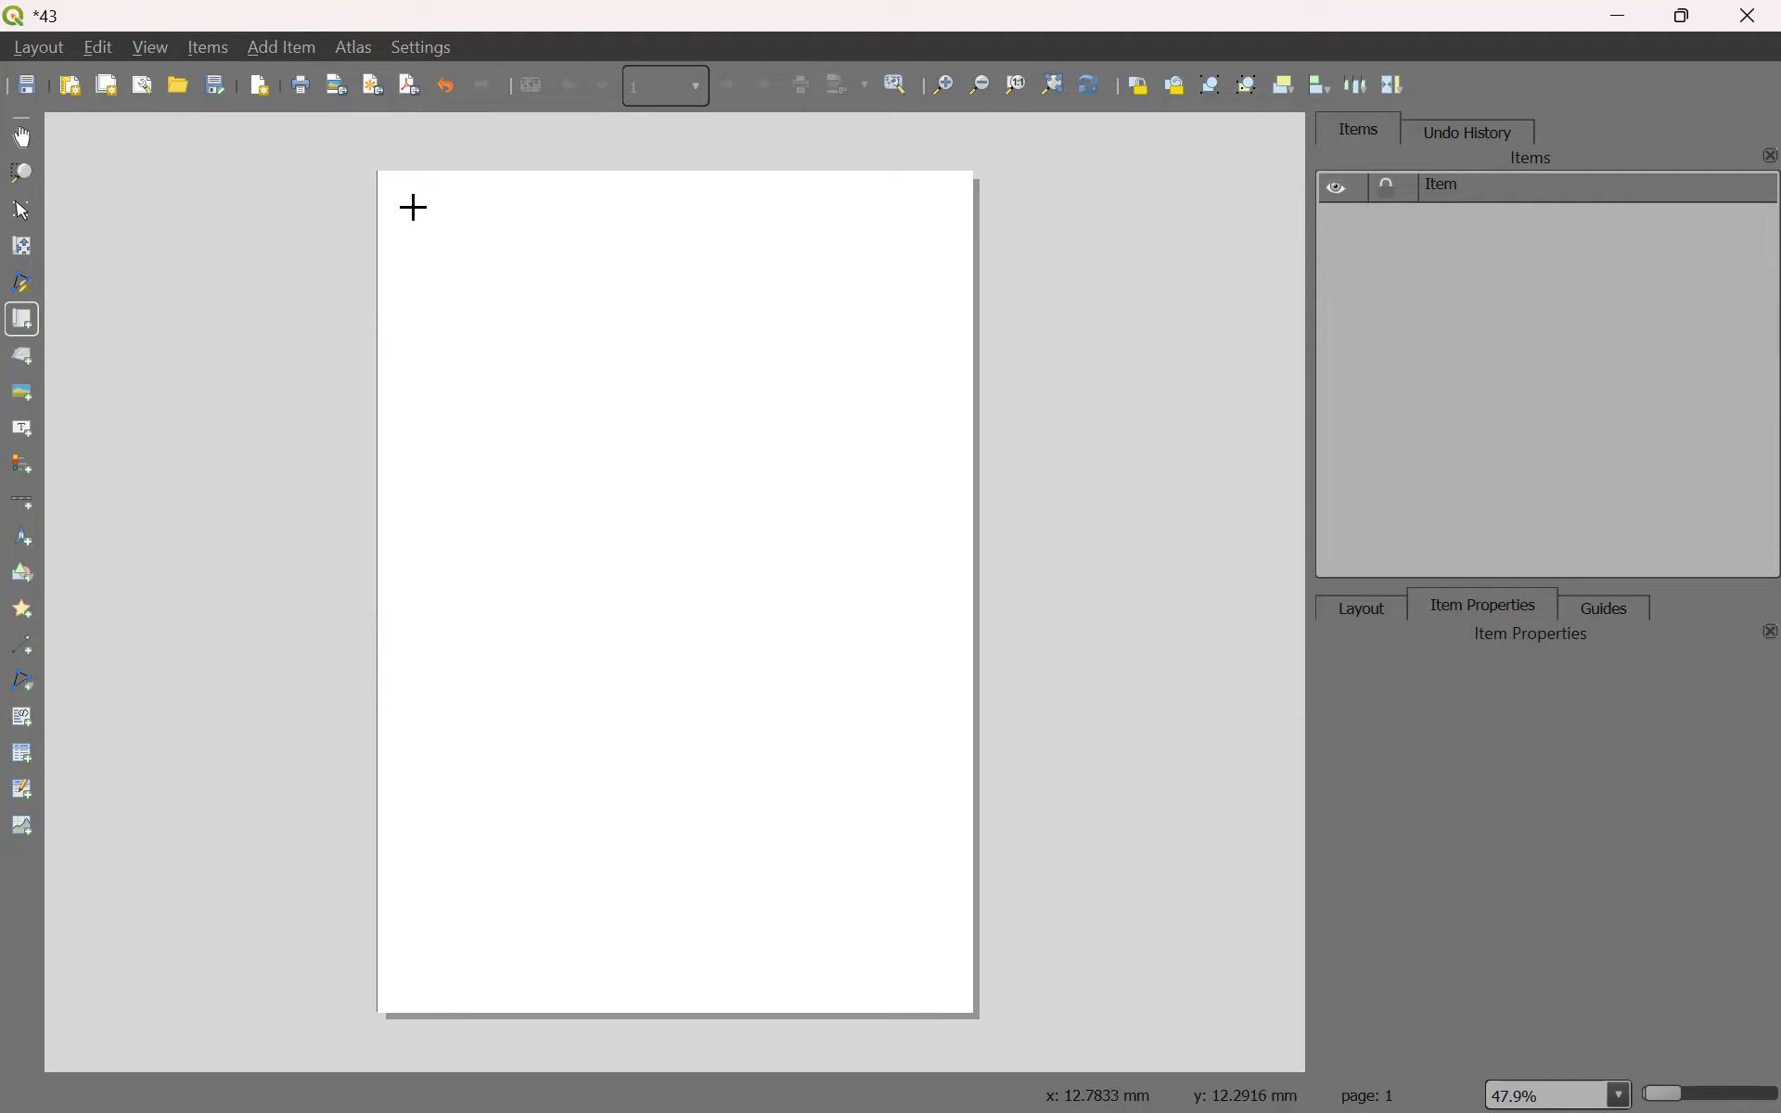
drag(406, 201, 944, 971)
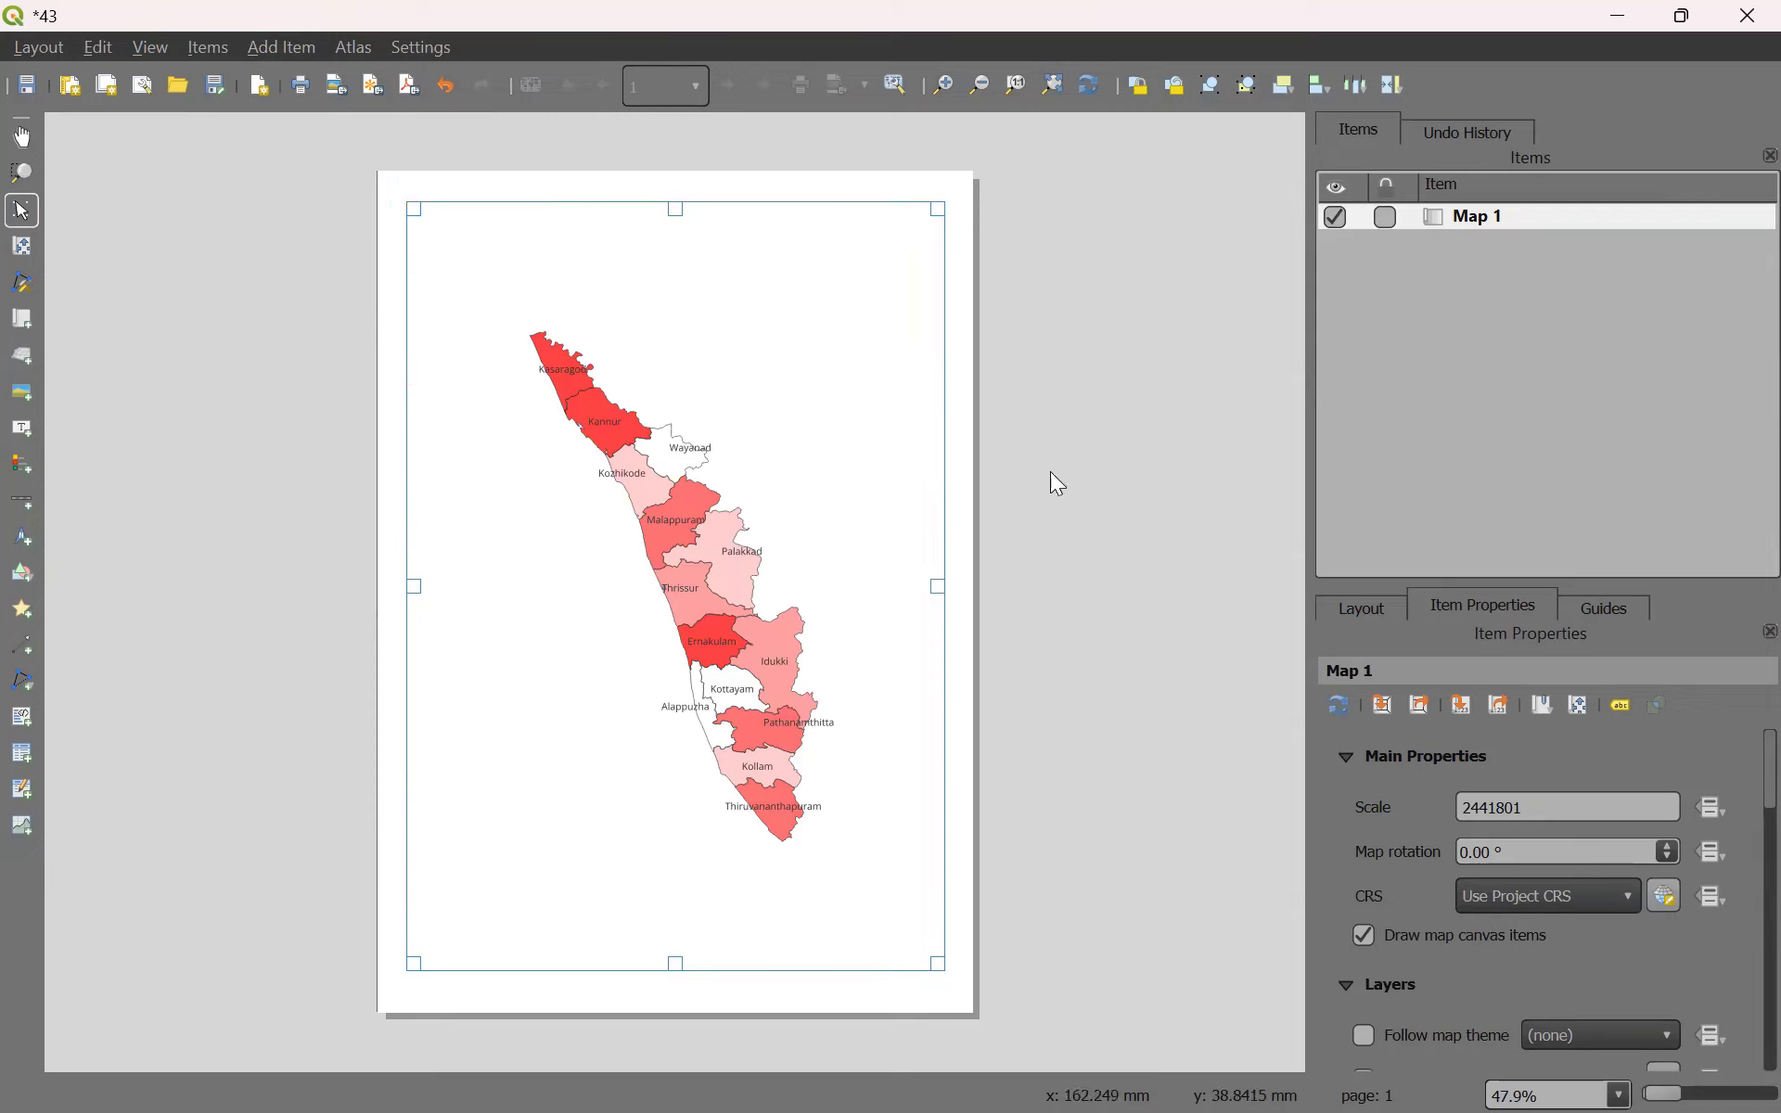
click(1079, 473)
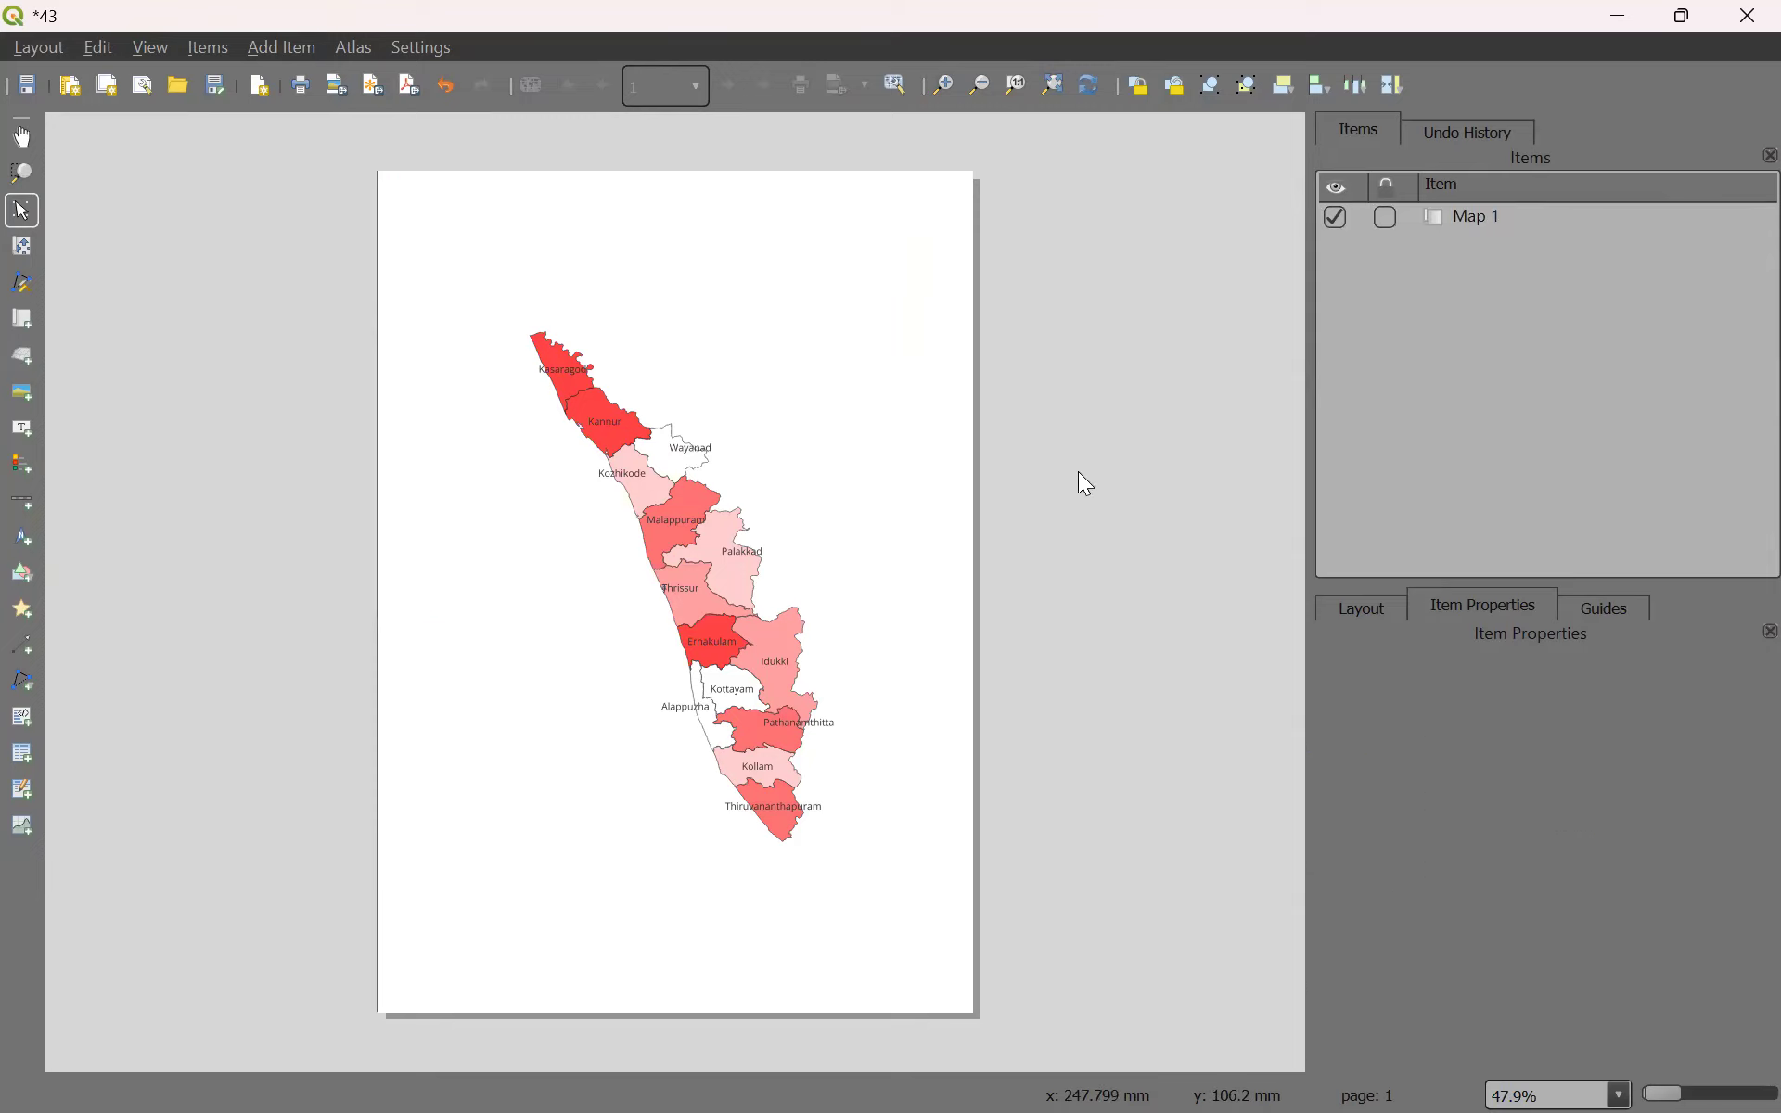
Shrink the map frame slightly from its upper-right corner to about 189 mm by 270 mm.
click(872, 316)
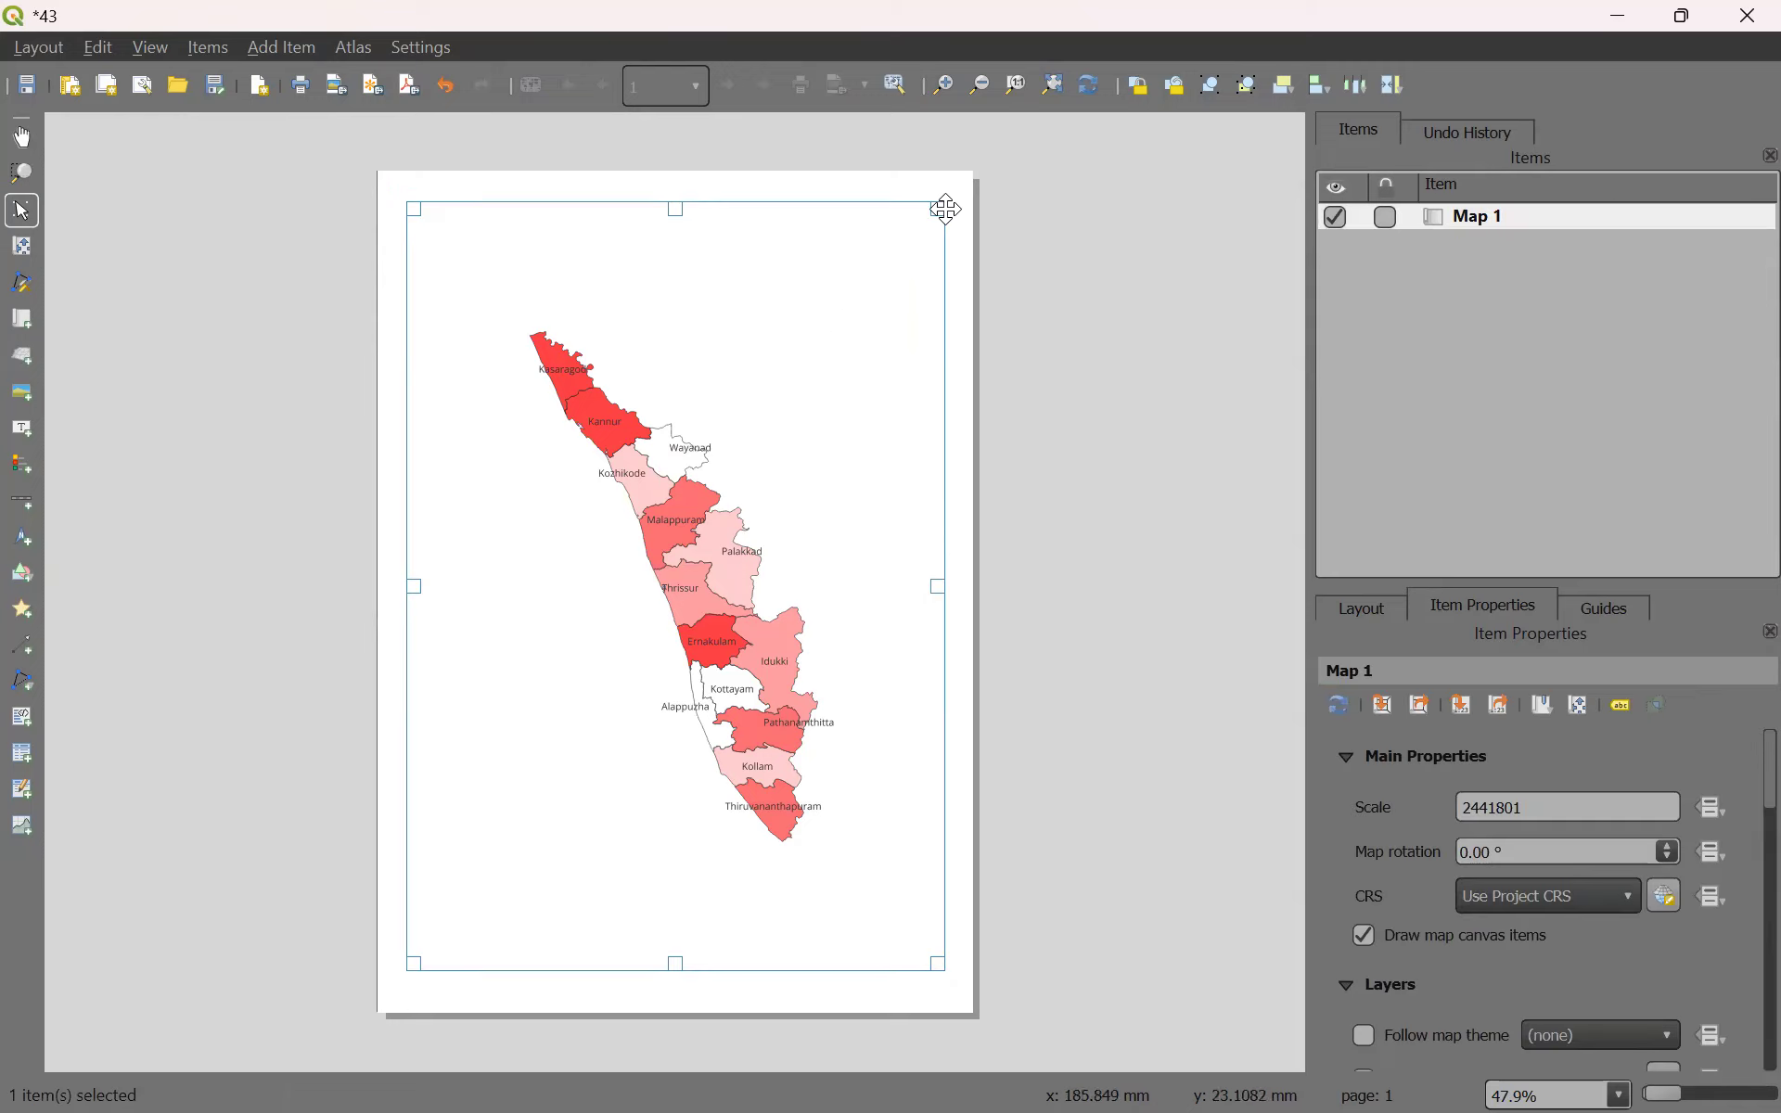
drag(938, 210, 935, 212)
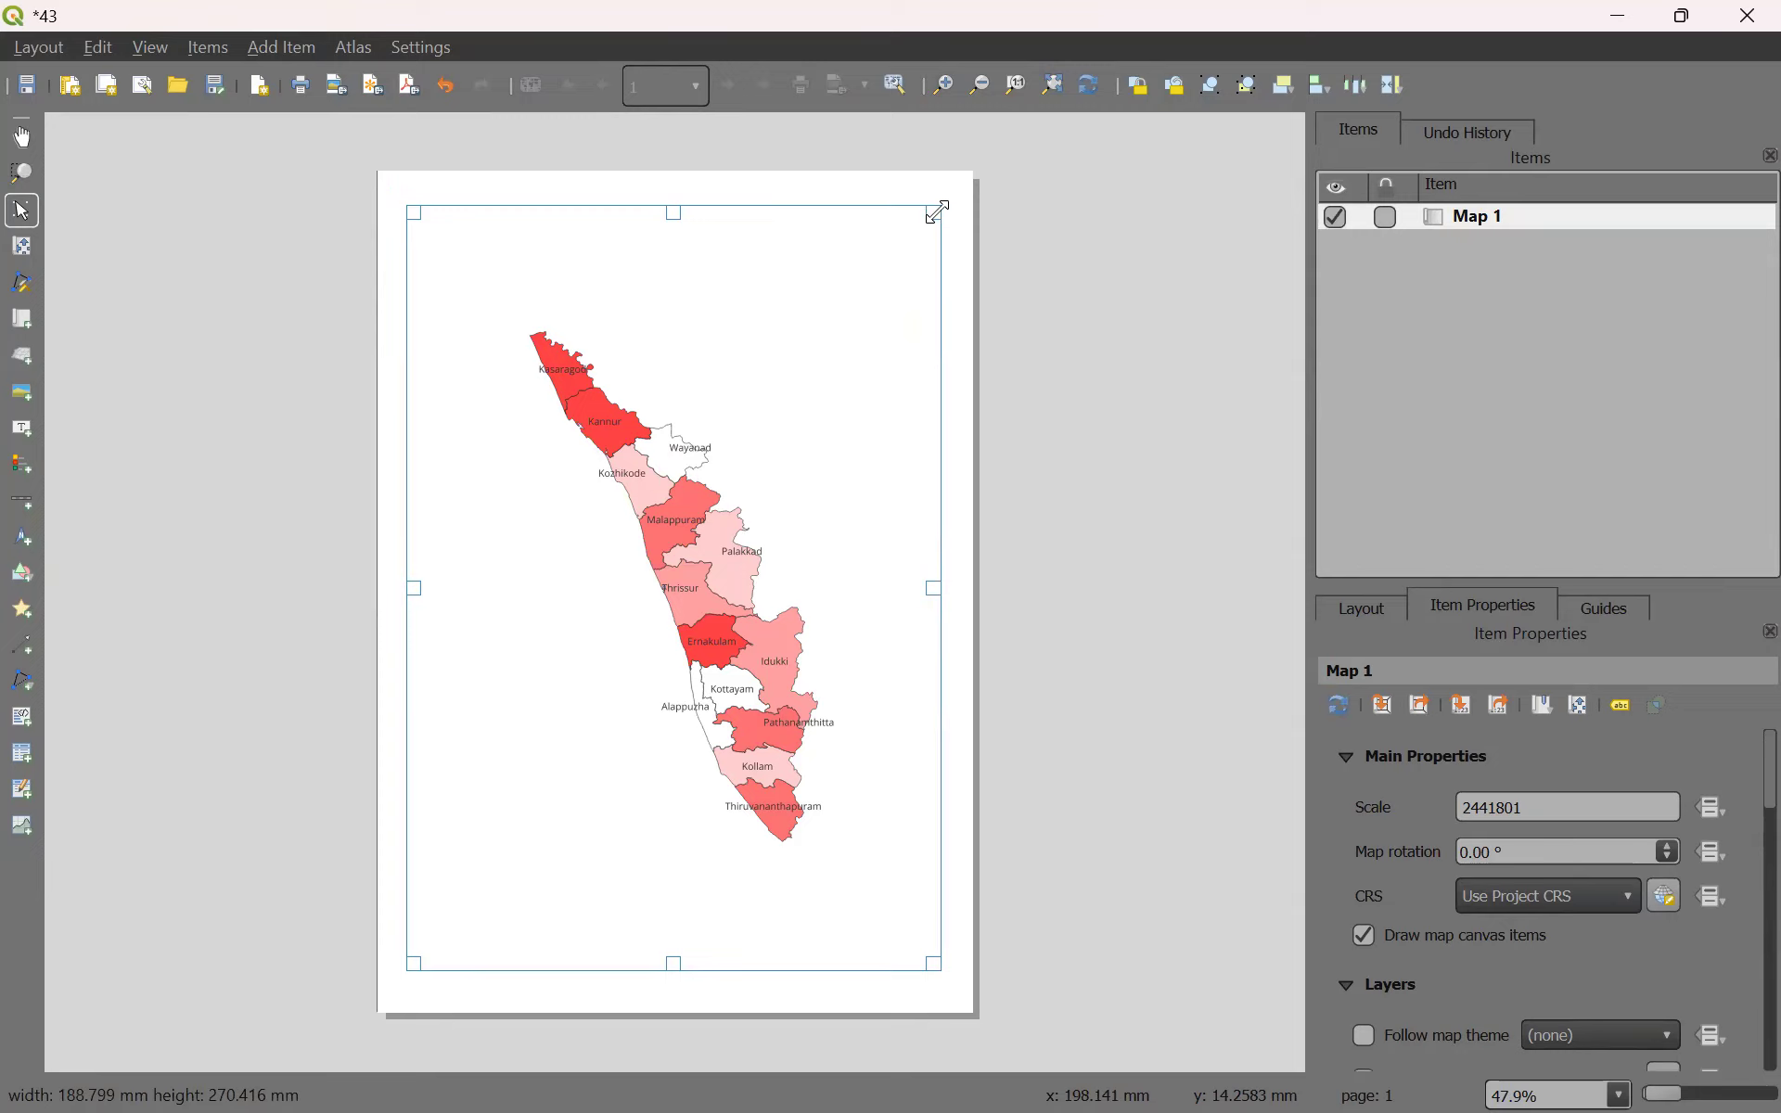
click(1142, 366)
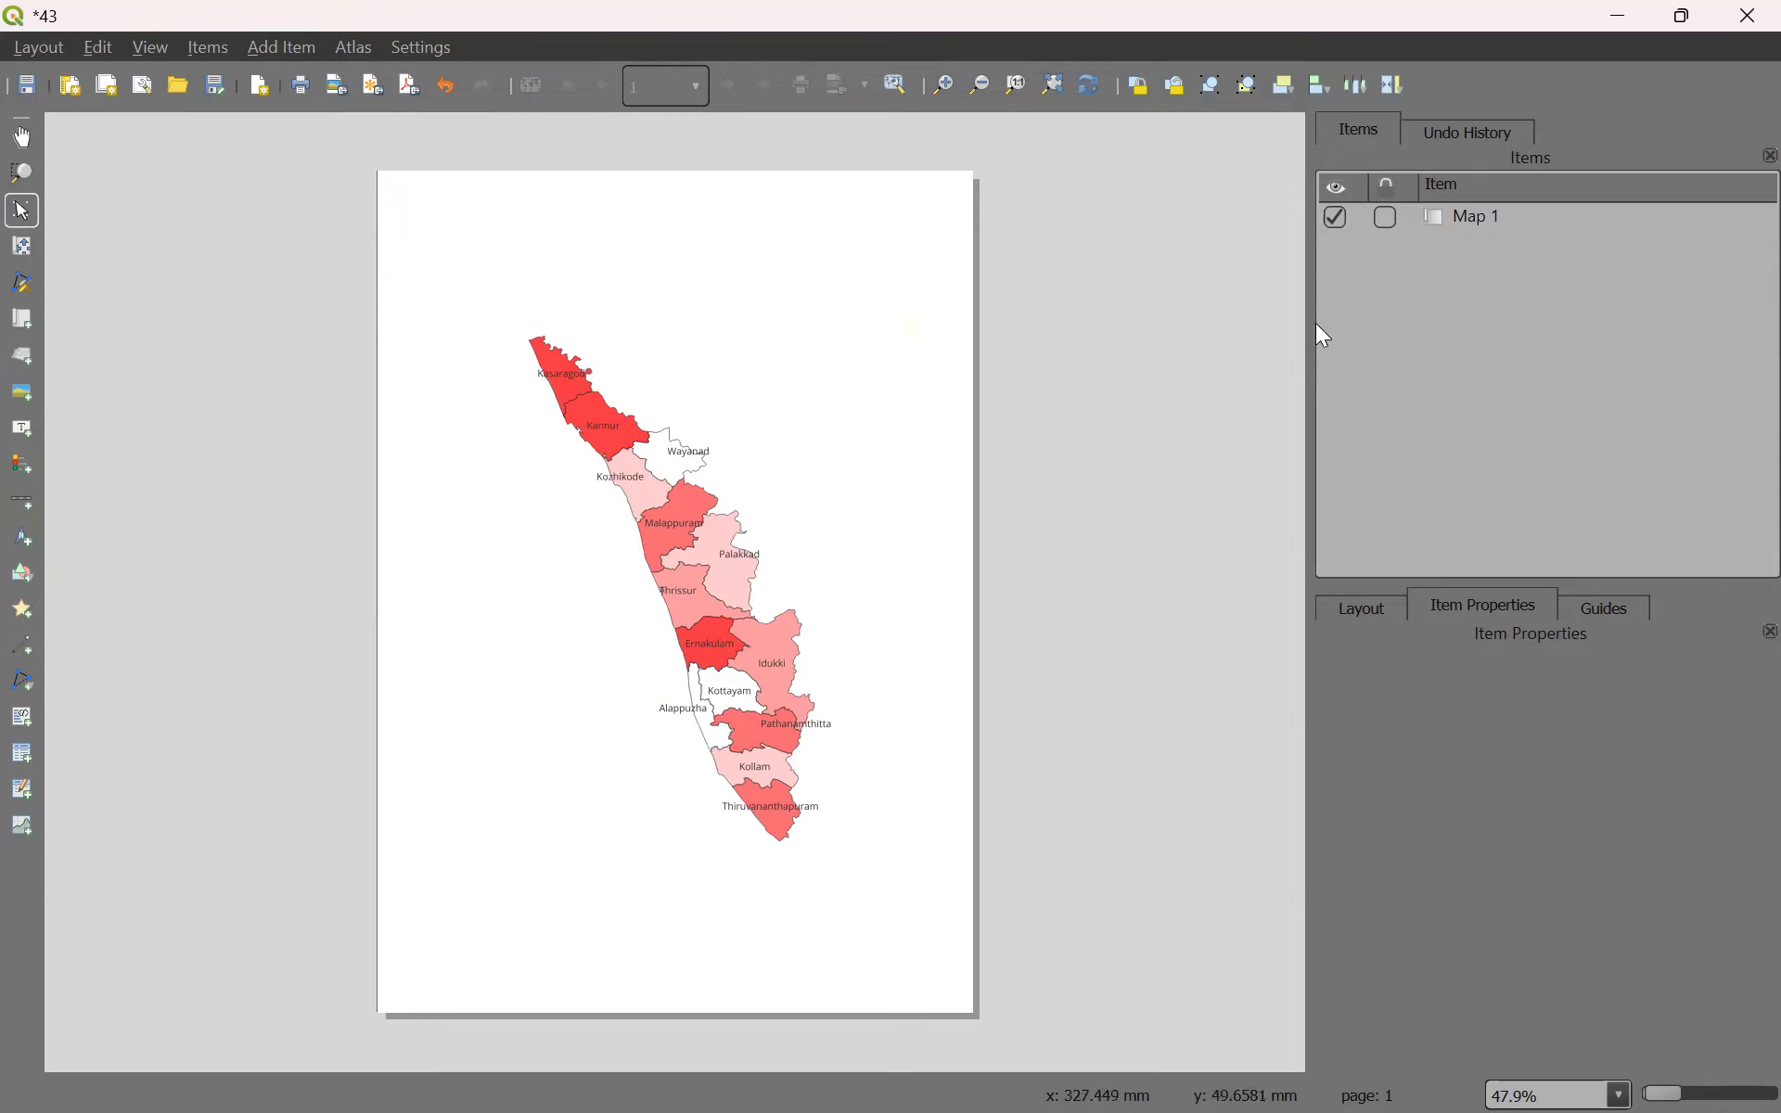
Select Map 1 and collapse its Main Properties, Layers and Extents settings.
click(1403, 217)
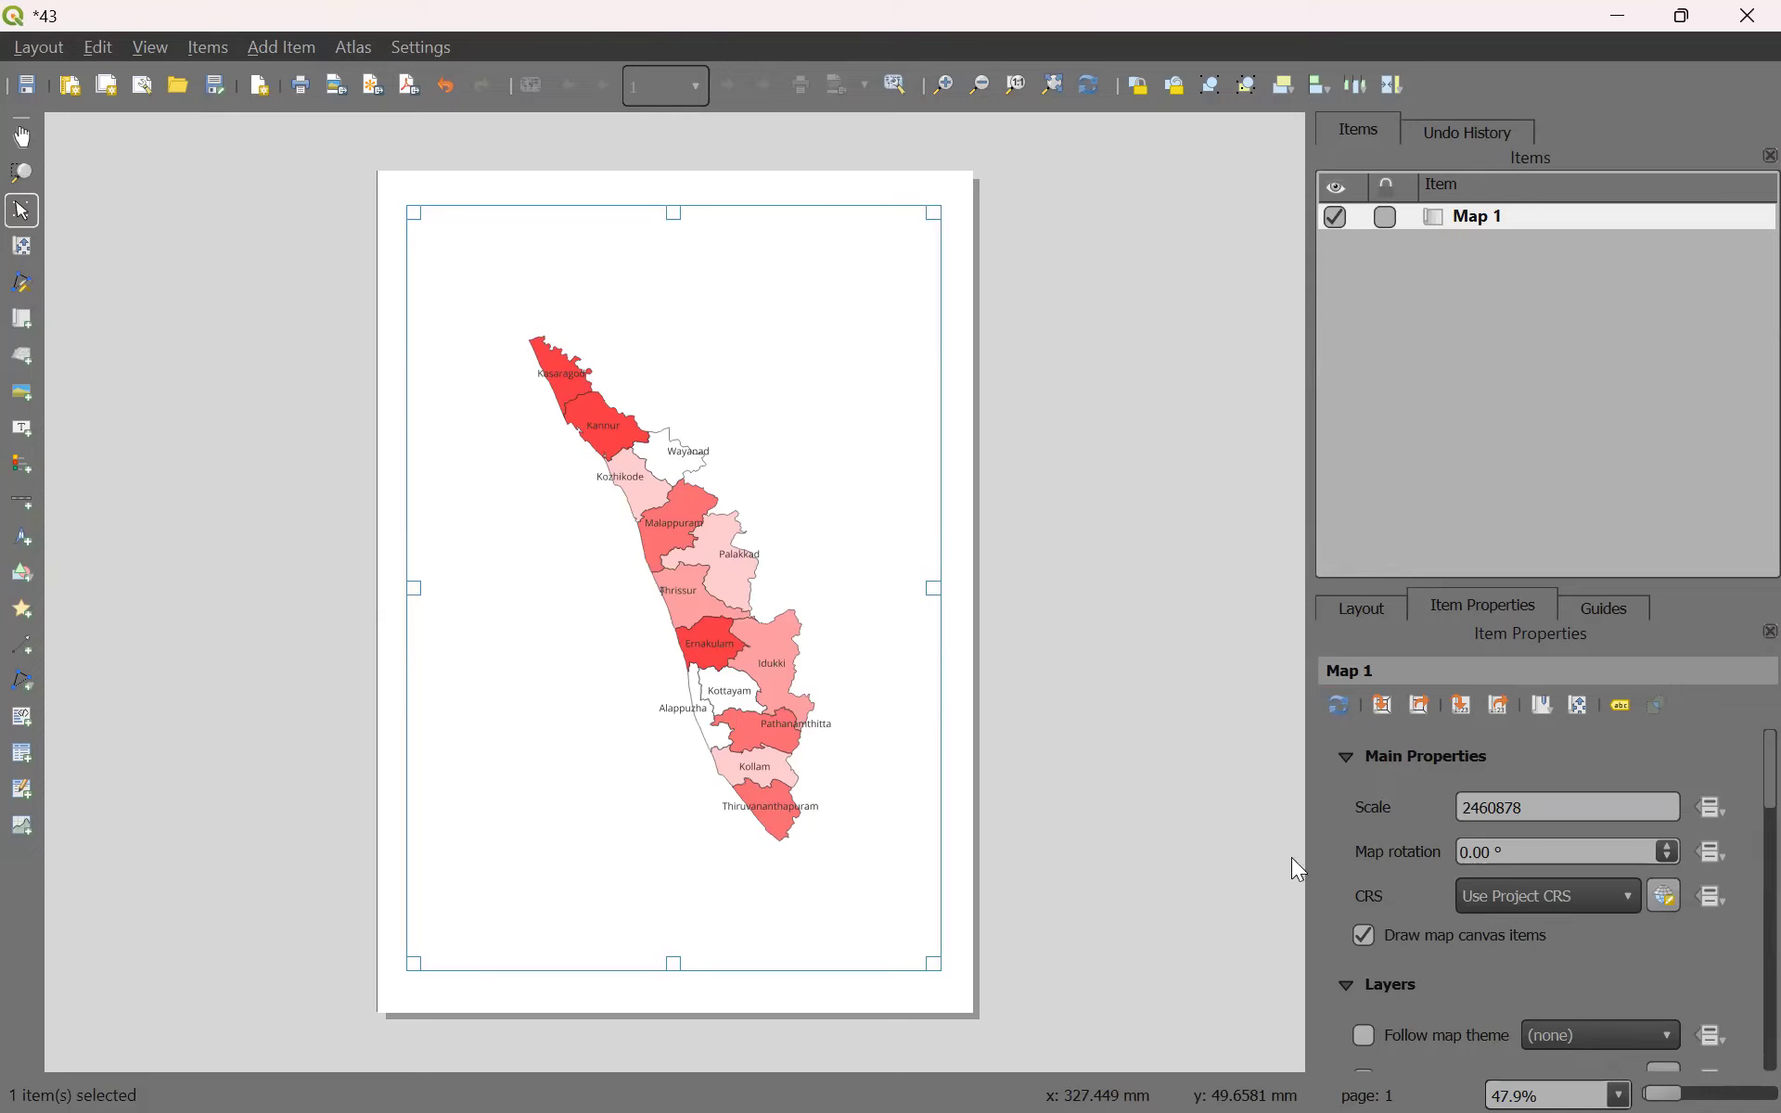
click(1345, 758)
click(1347, 794)
click(1346, 830)
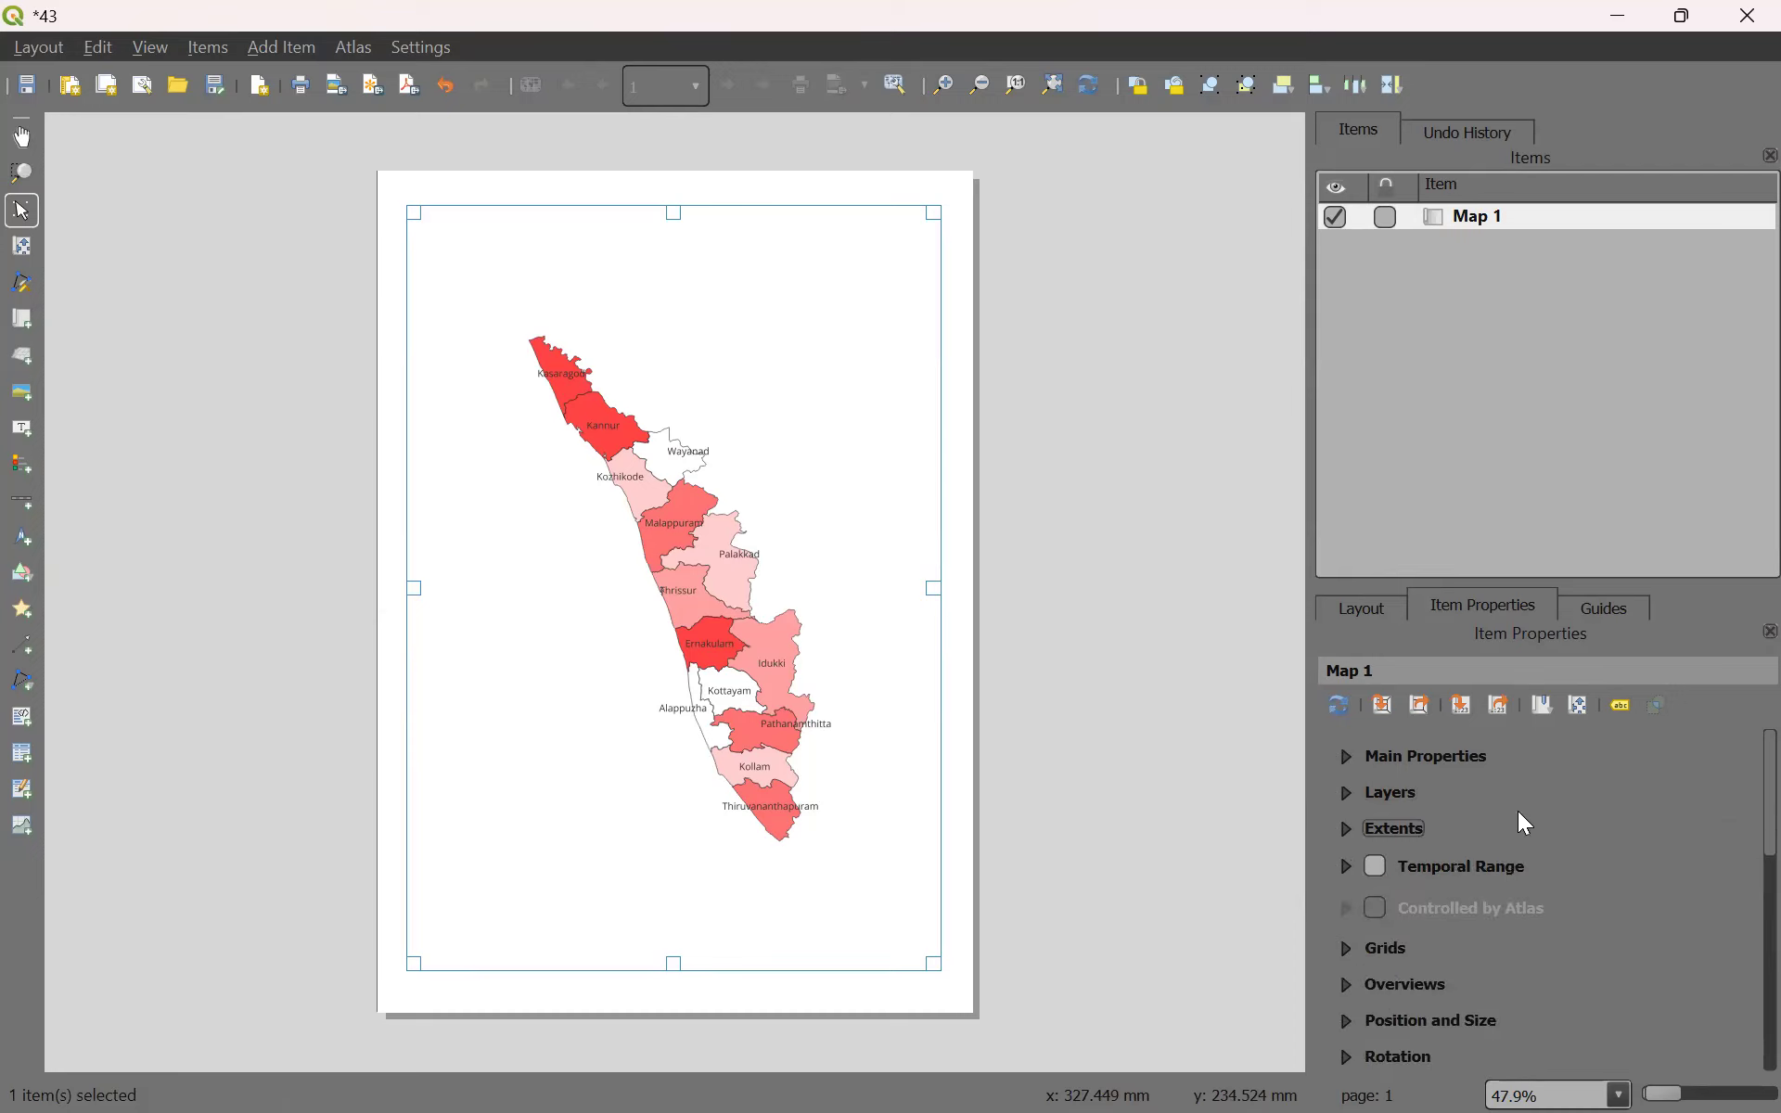
click(1382, 219)
click(1384, 219)
Enable the frame around Map 1 and collapse the frame settings.
scroll(1612, 783, down, 5)
scroll(1611, 792, down, 2)
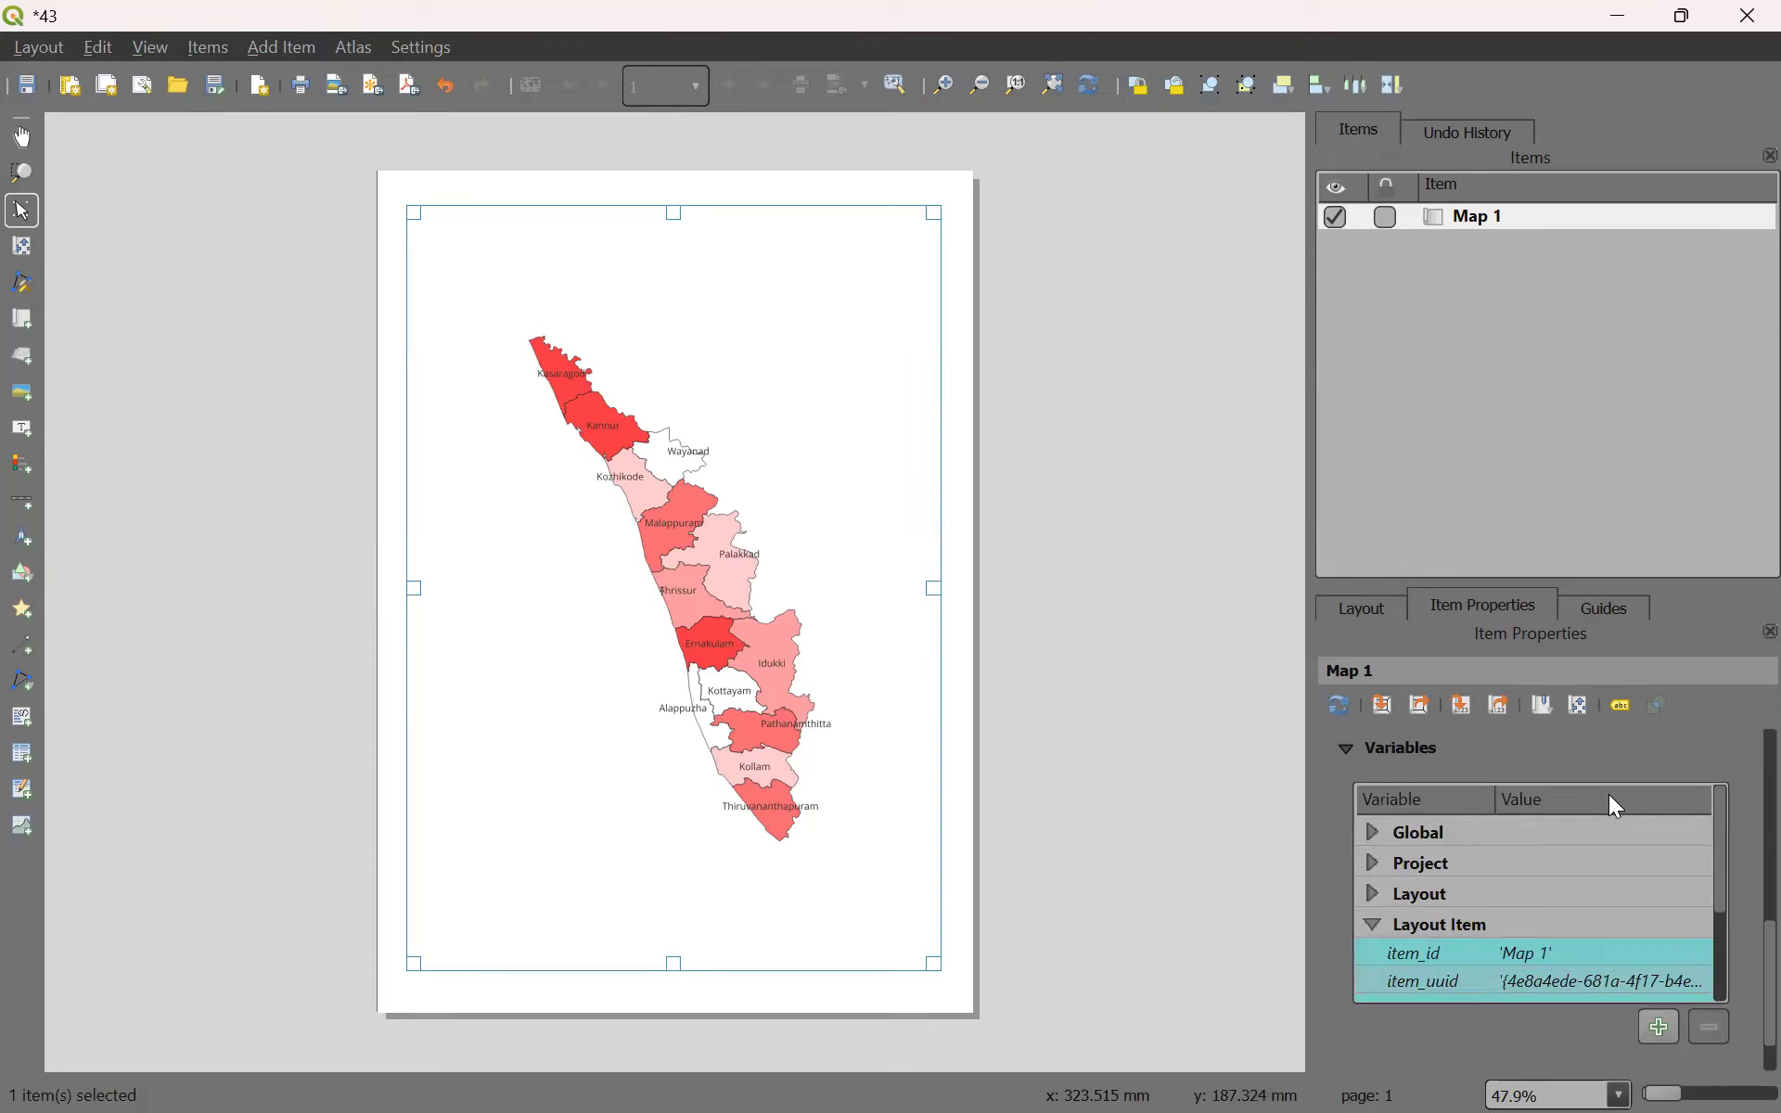
scroll(1605, 797, up, 10)
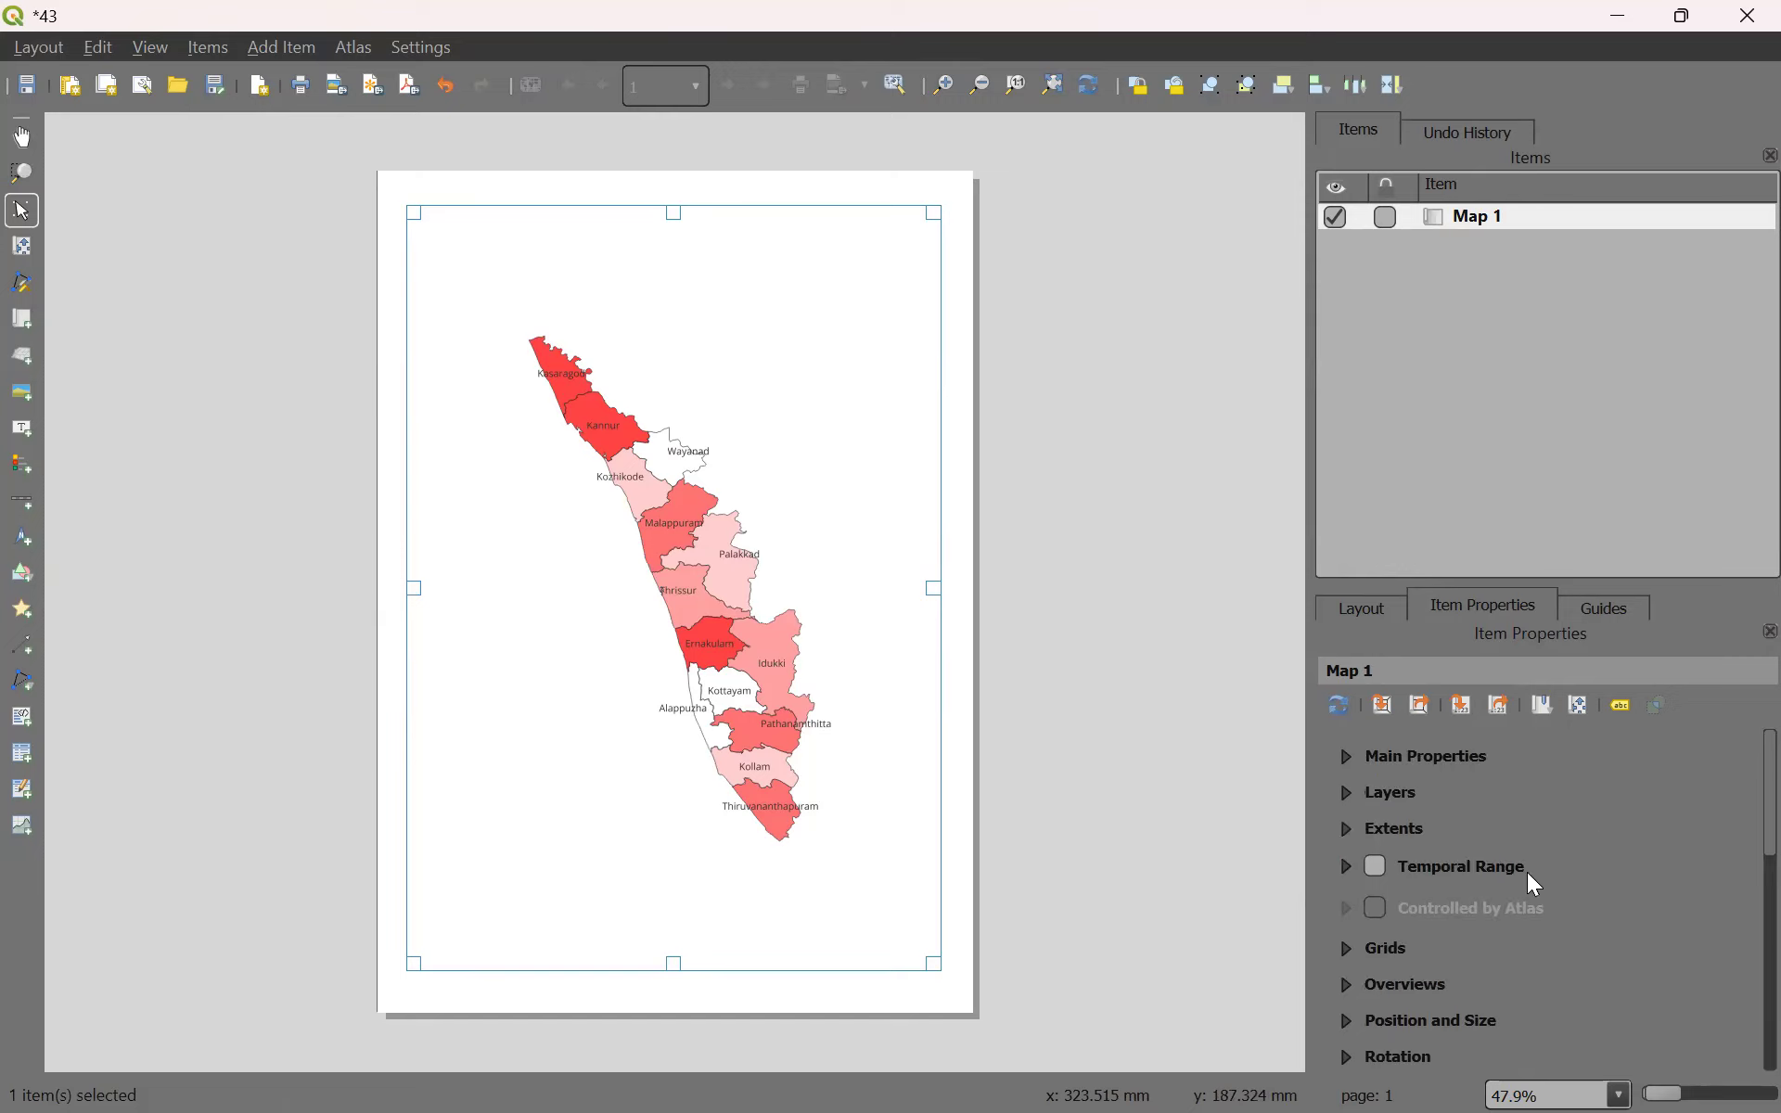
scroll(1492, 826, down, 3)
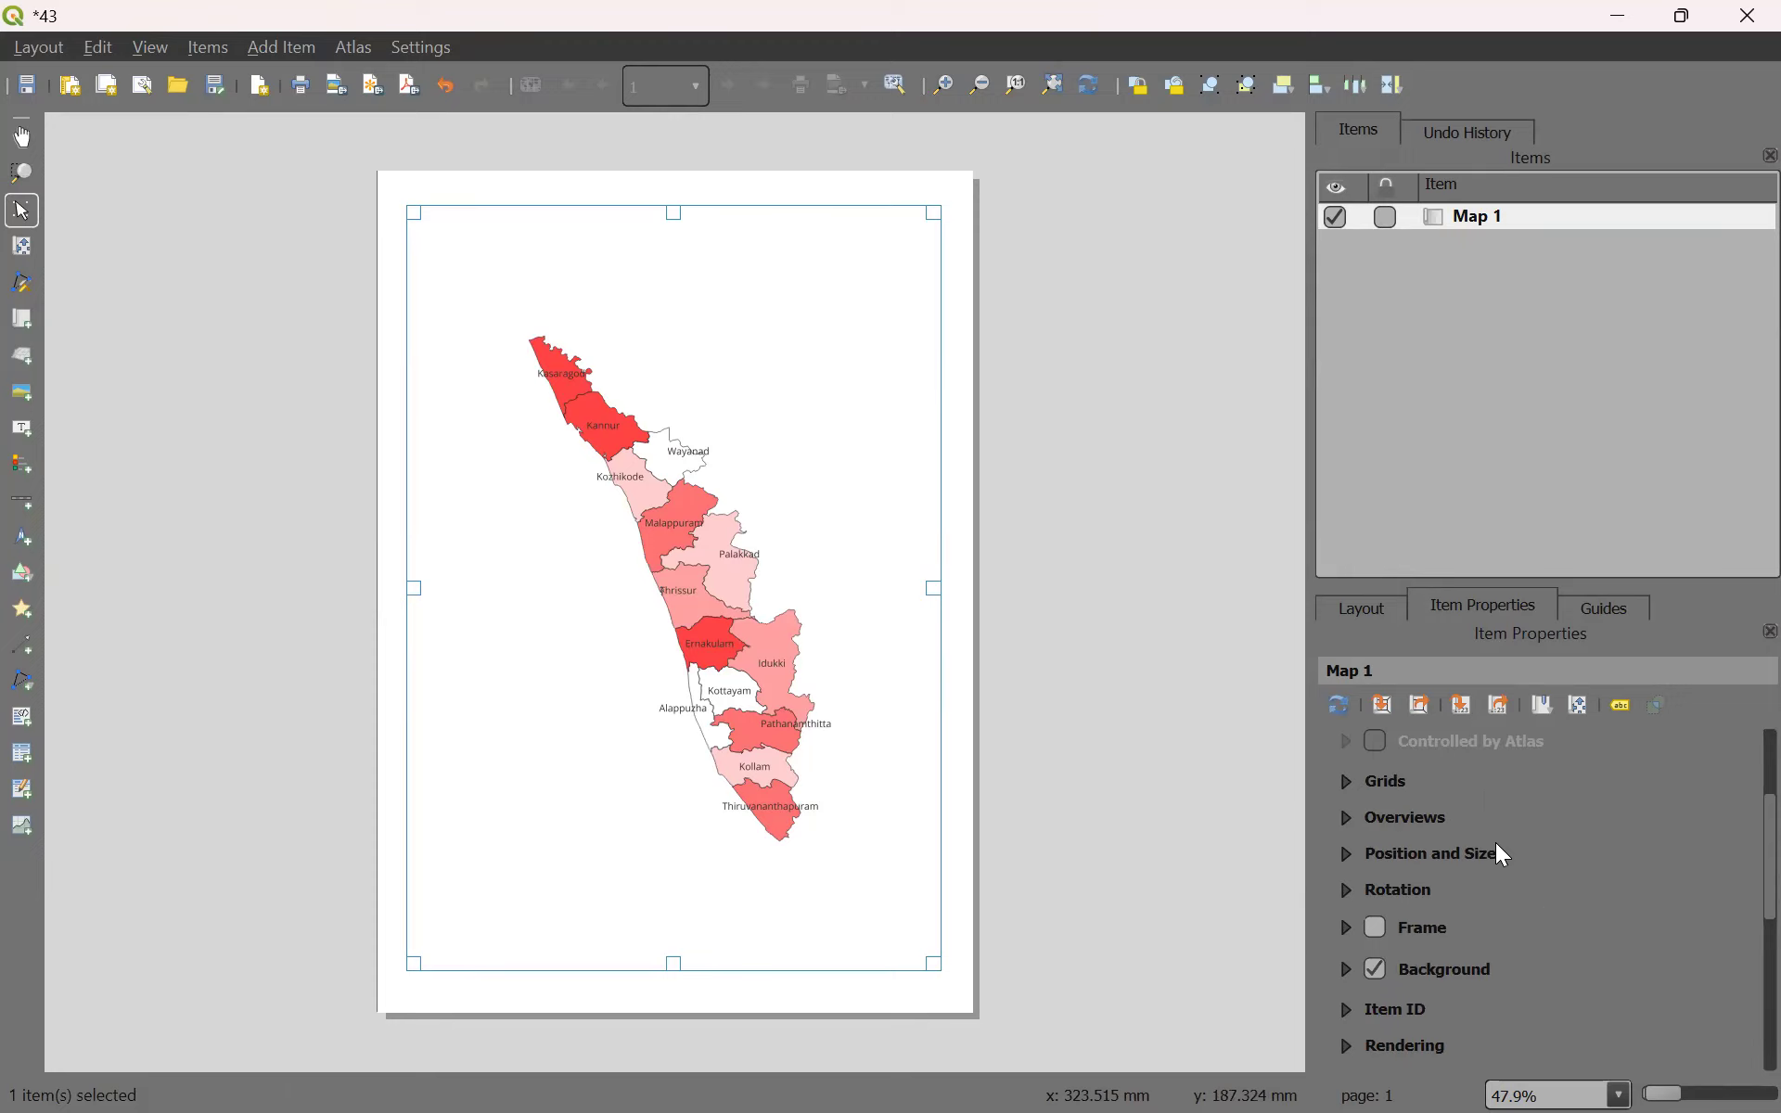
scroll(1503, 861, down, 1)
click(1377, 846)
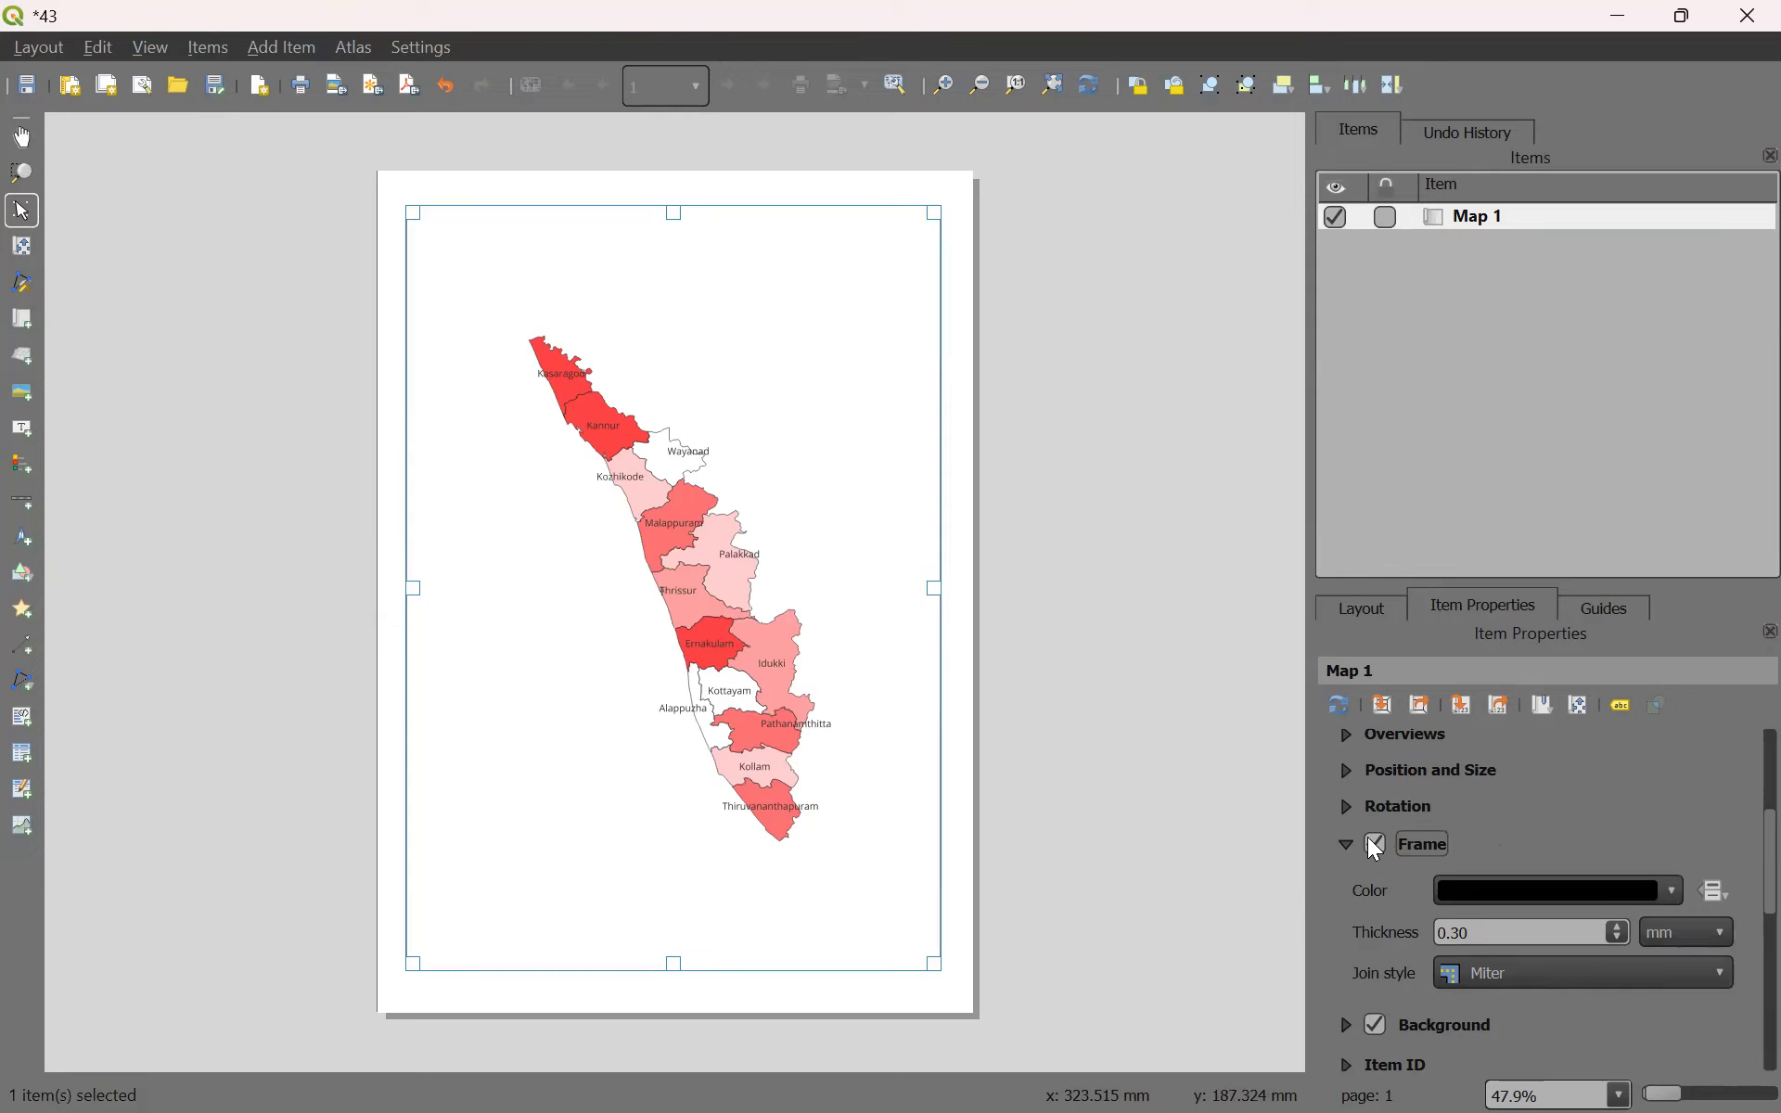
click(1342, 854)
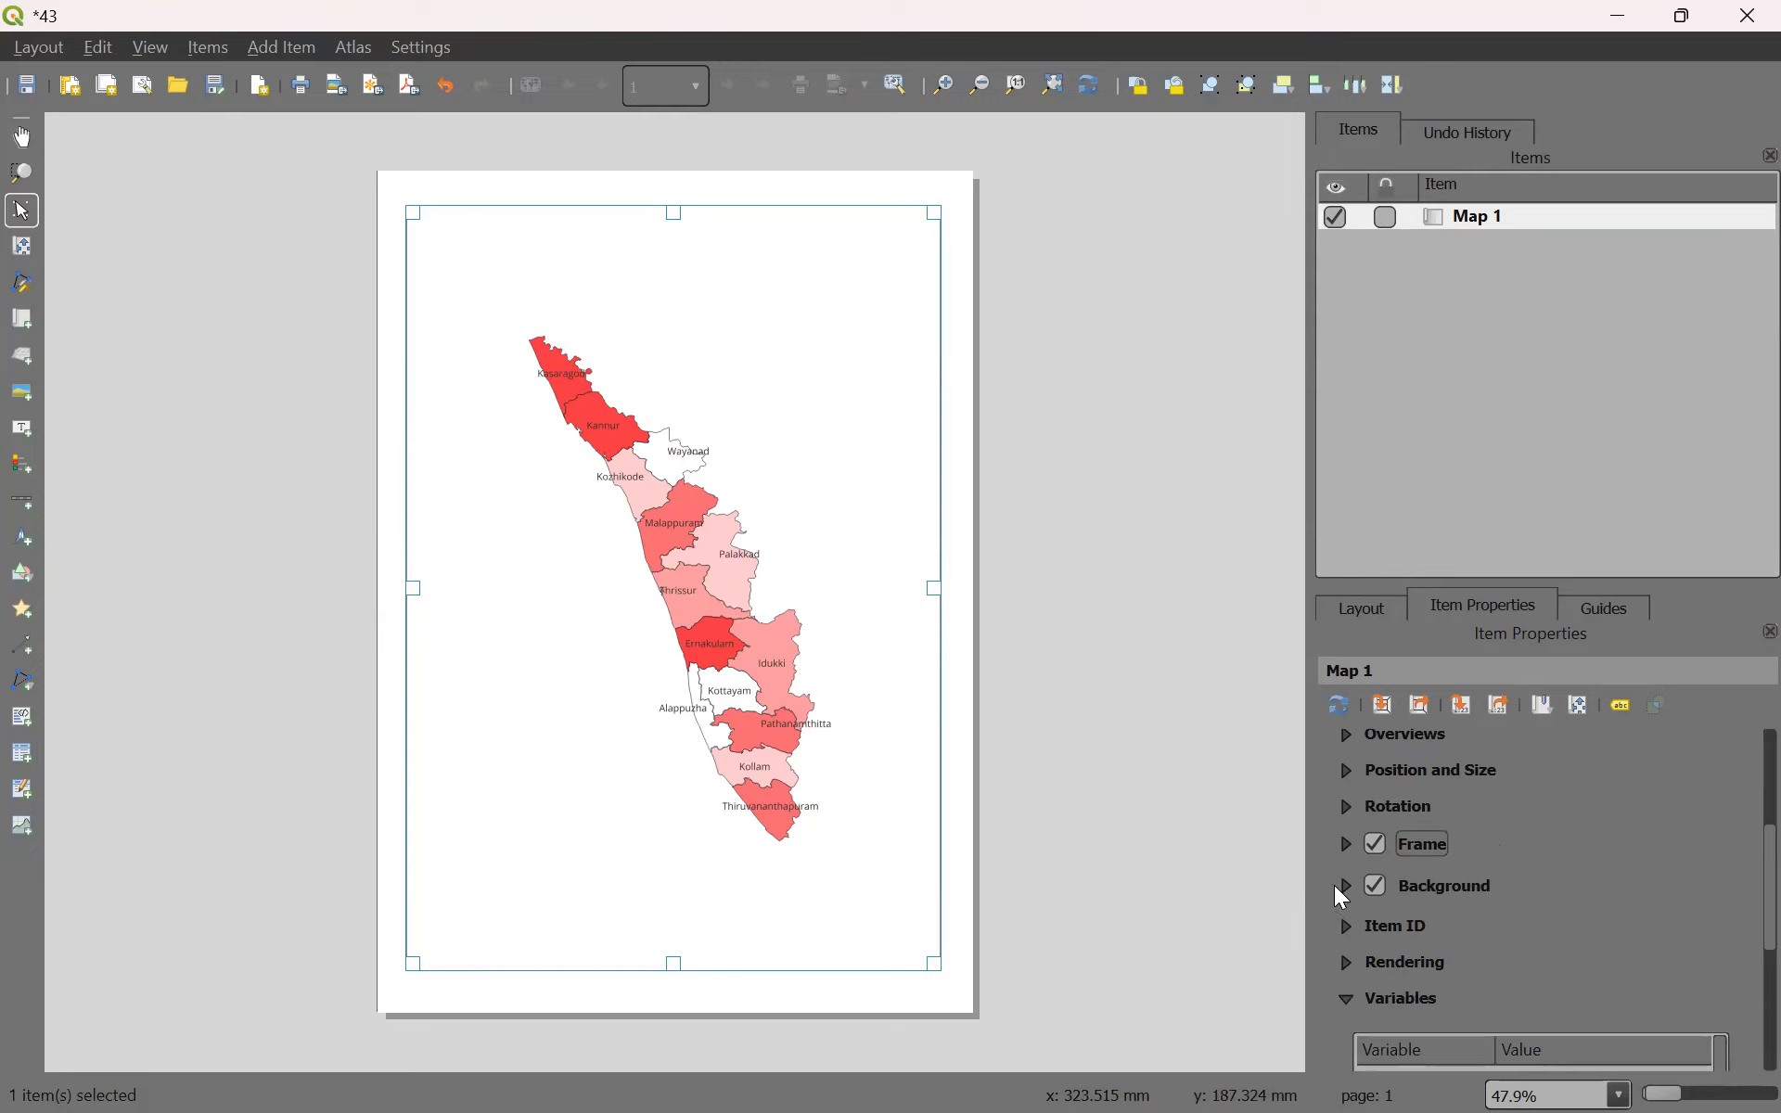
Turn off the background of Map 1.
click(1383, 881)
click(1386, 885)
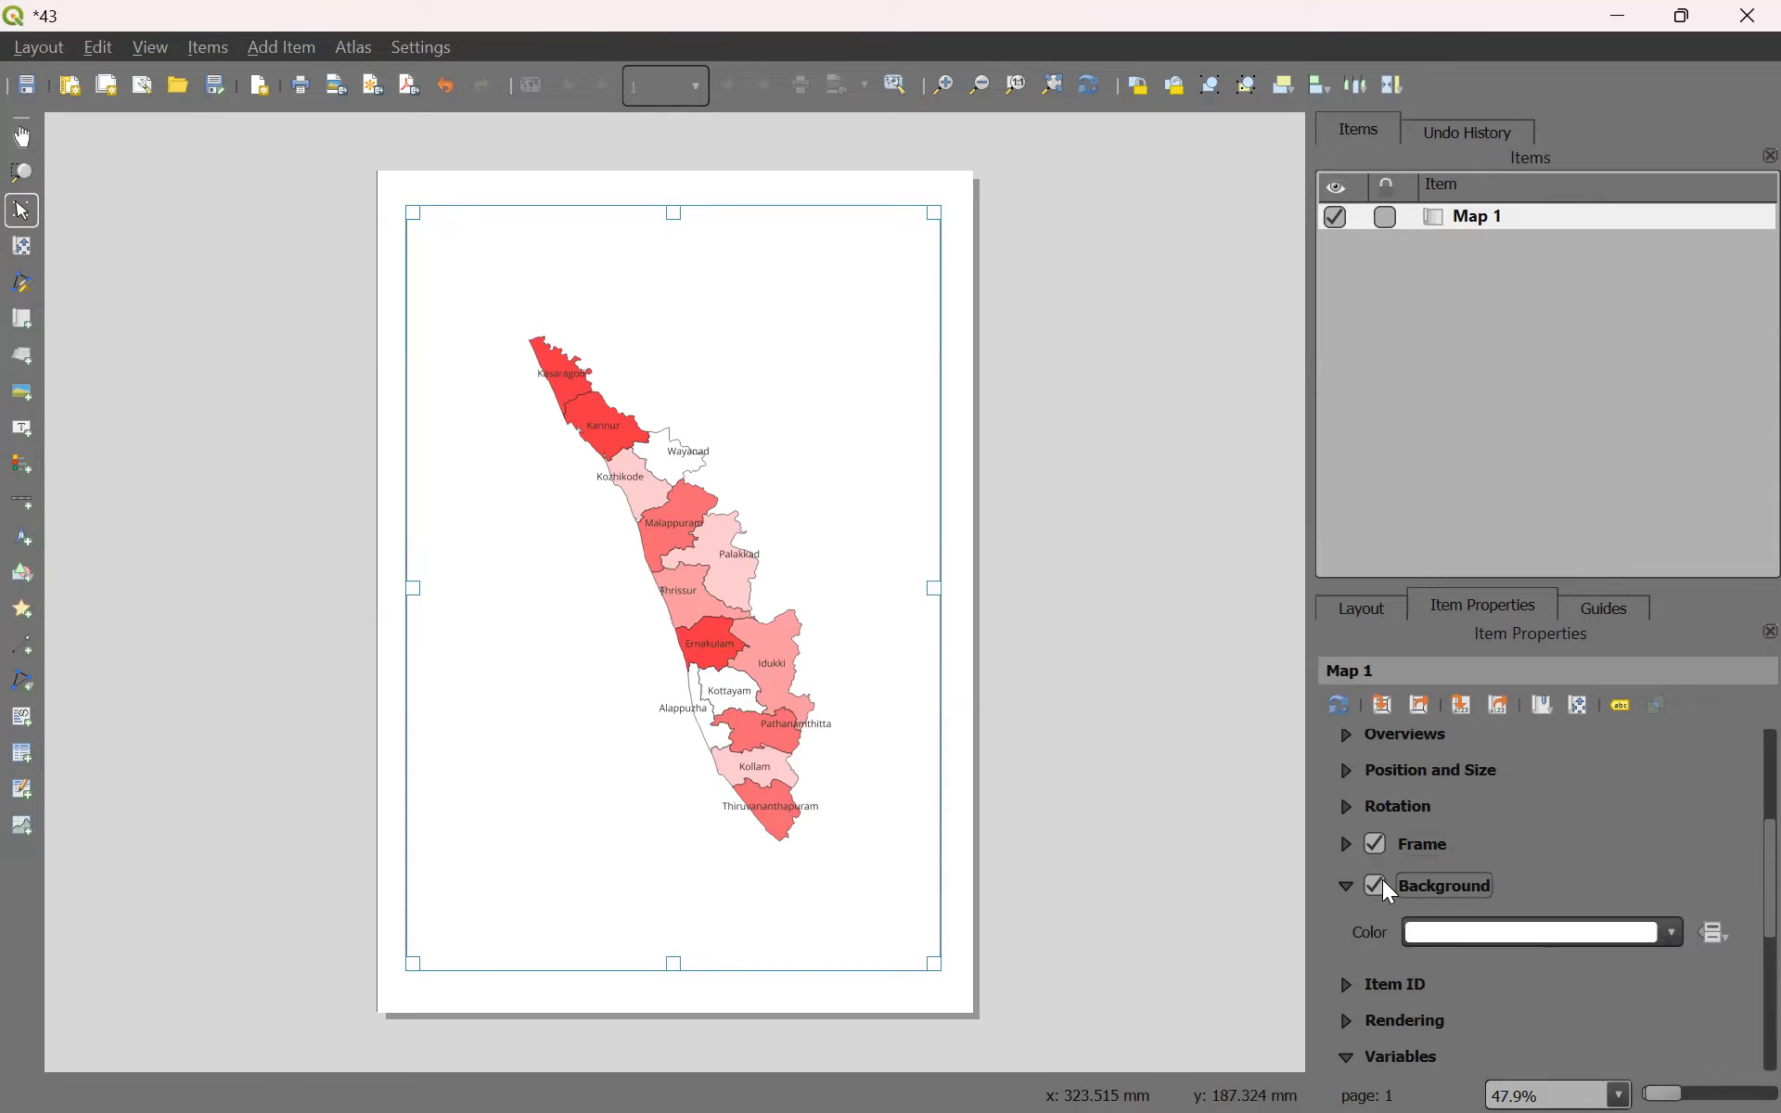
click(1378, 890)
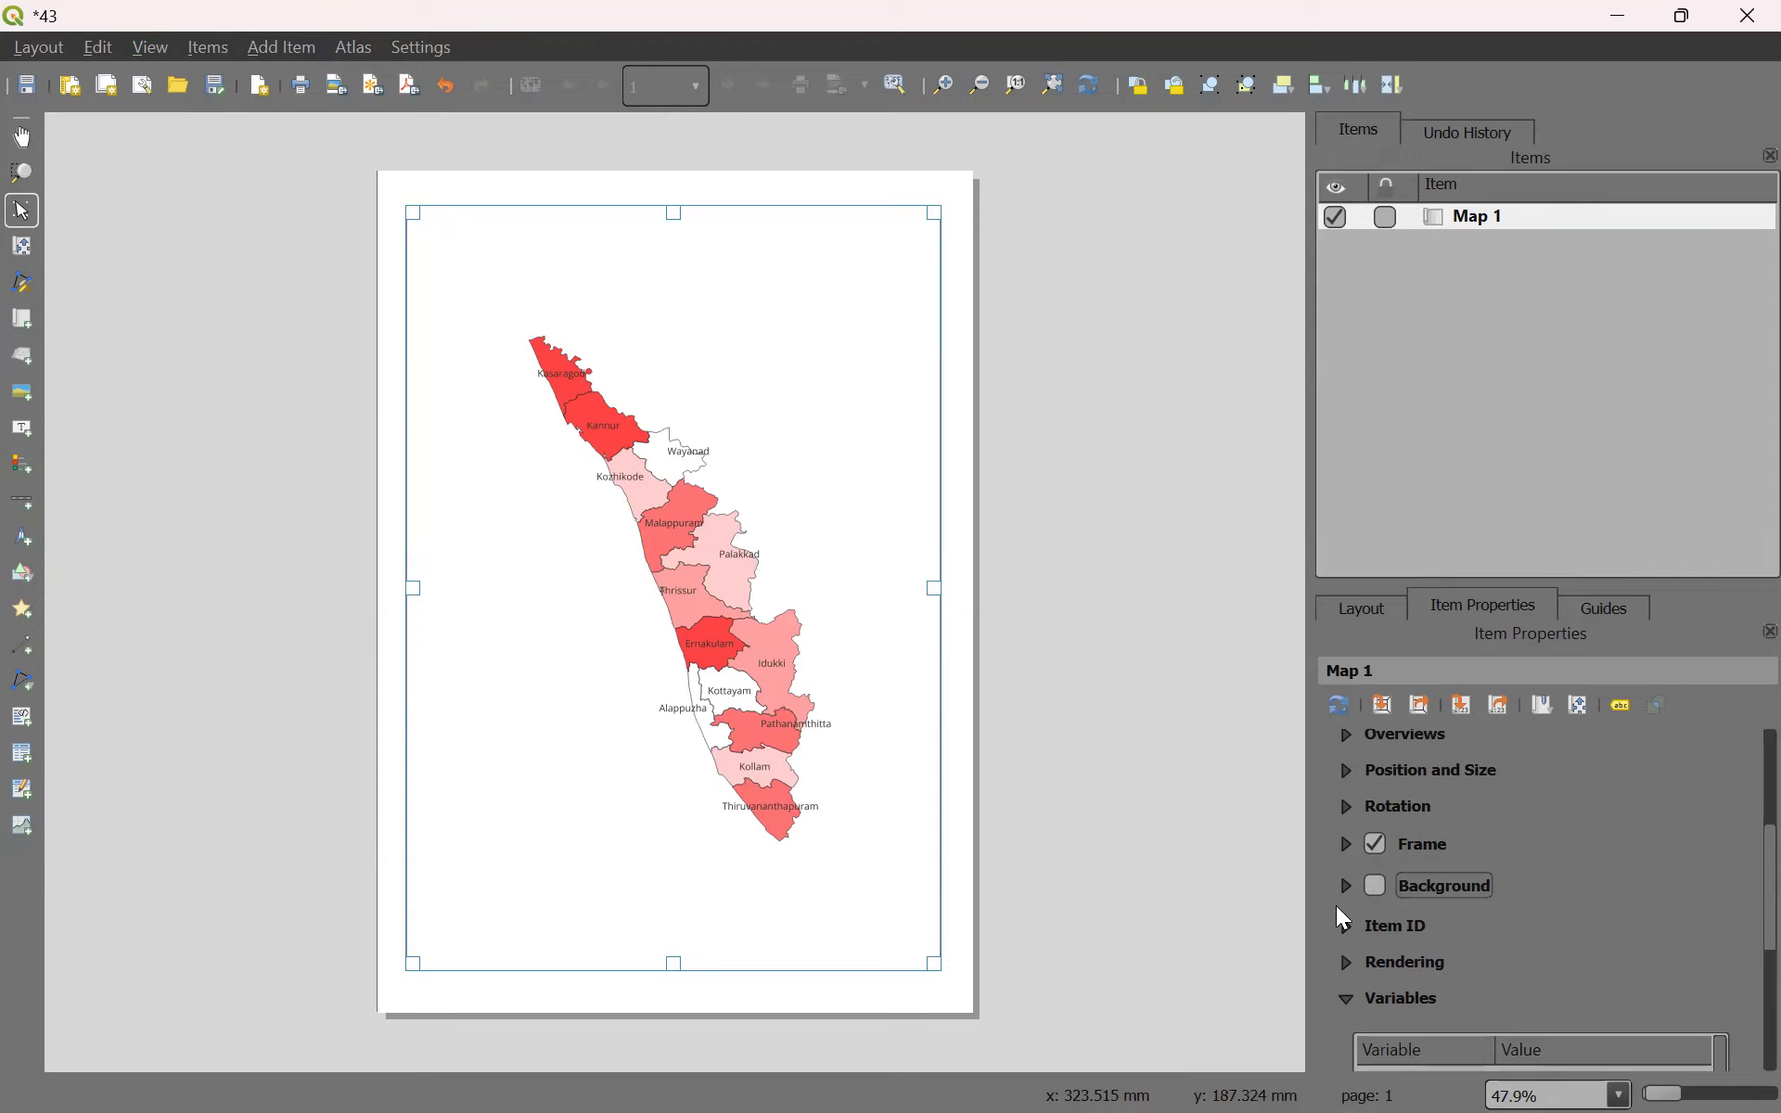
Add a new grid to Map 1.
scroll(1584, 915, down, 3)
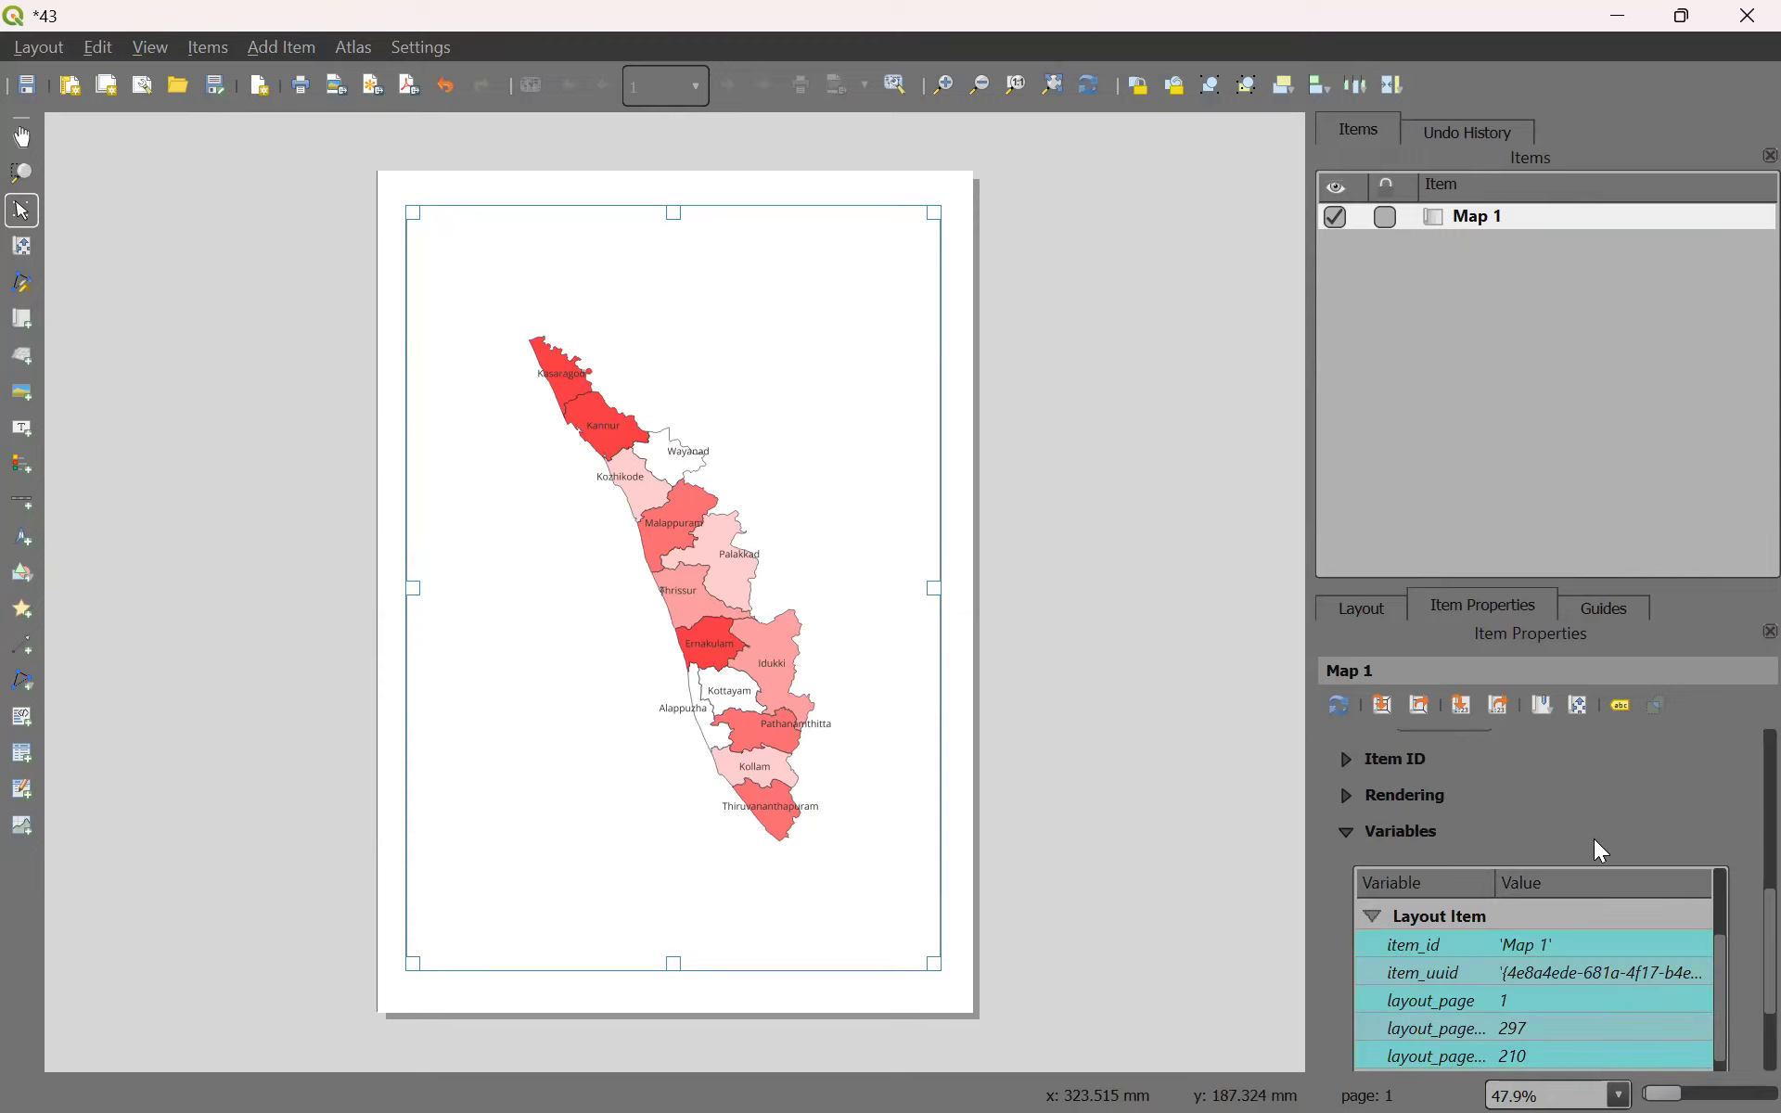
scroll(1594, 841, up, 5)
scroll(1593, 844, down, 2)
scroll(1437, 881, up, 1)
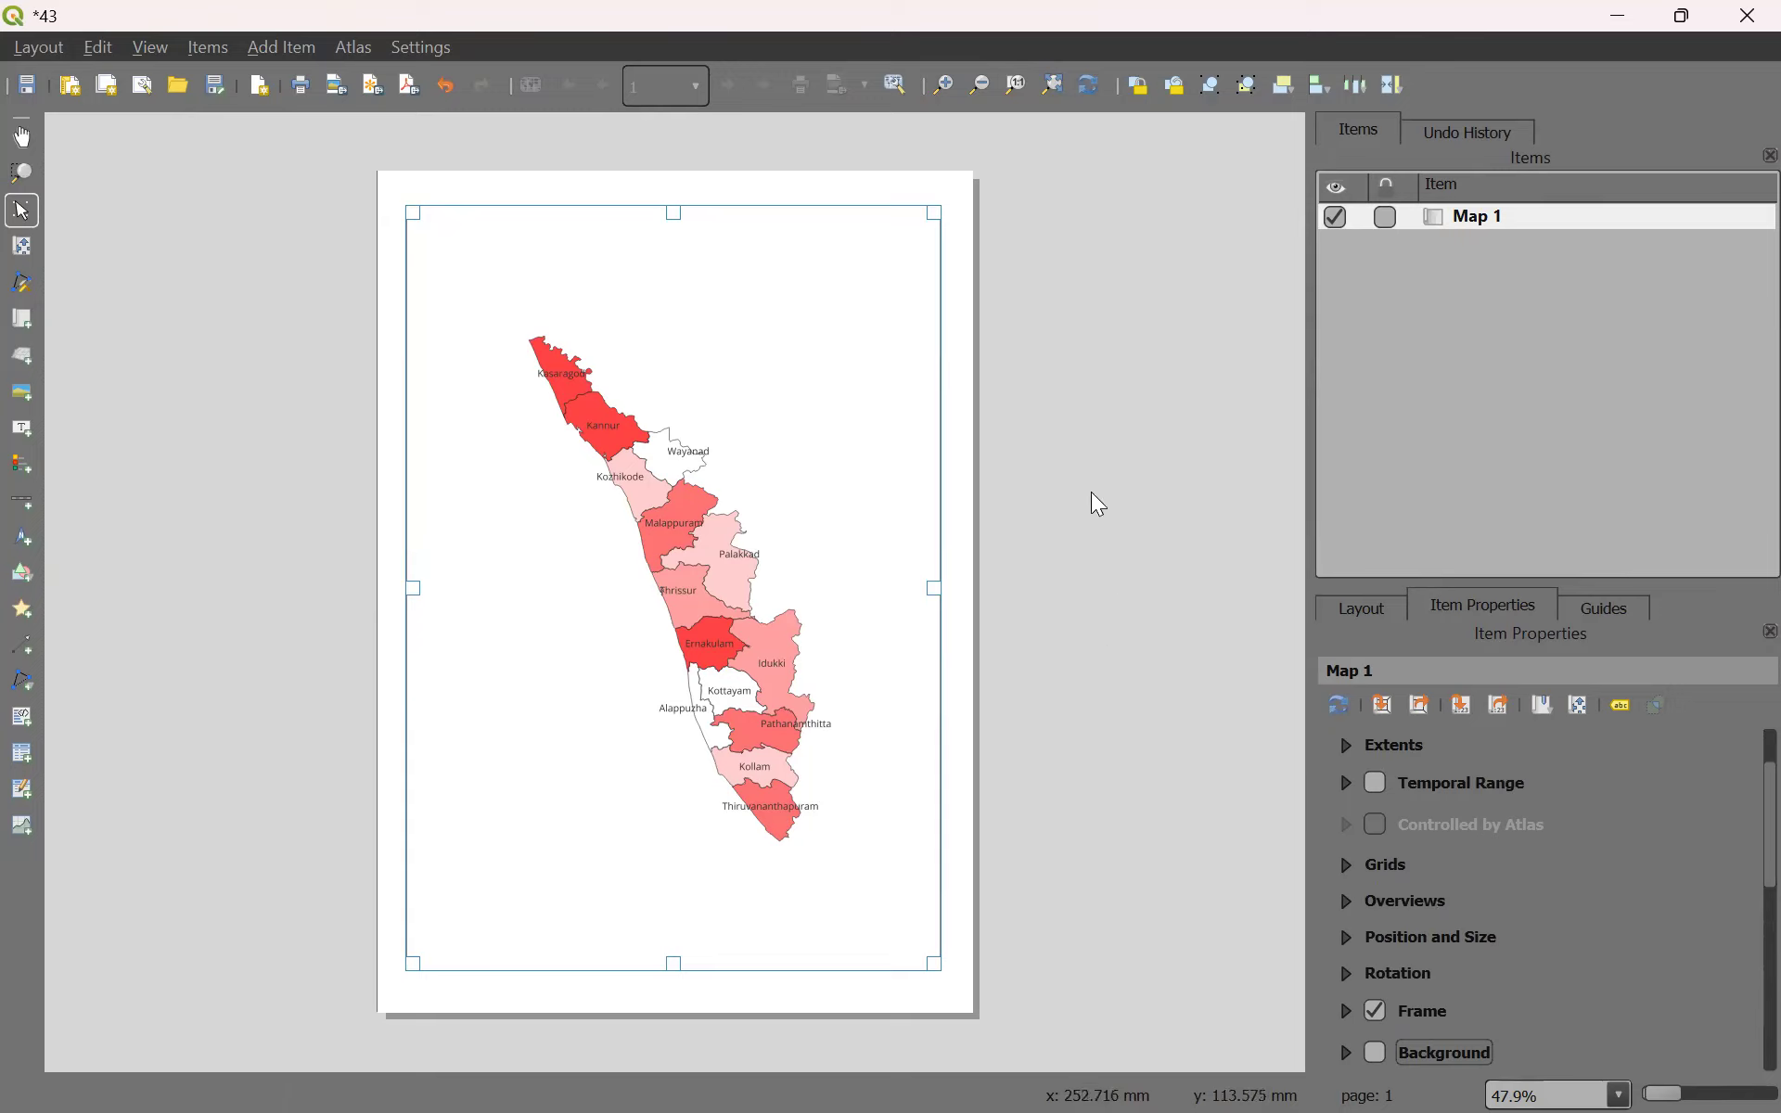
click(1344, 866)
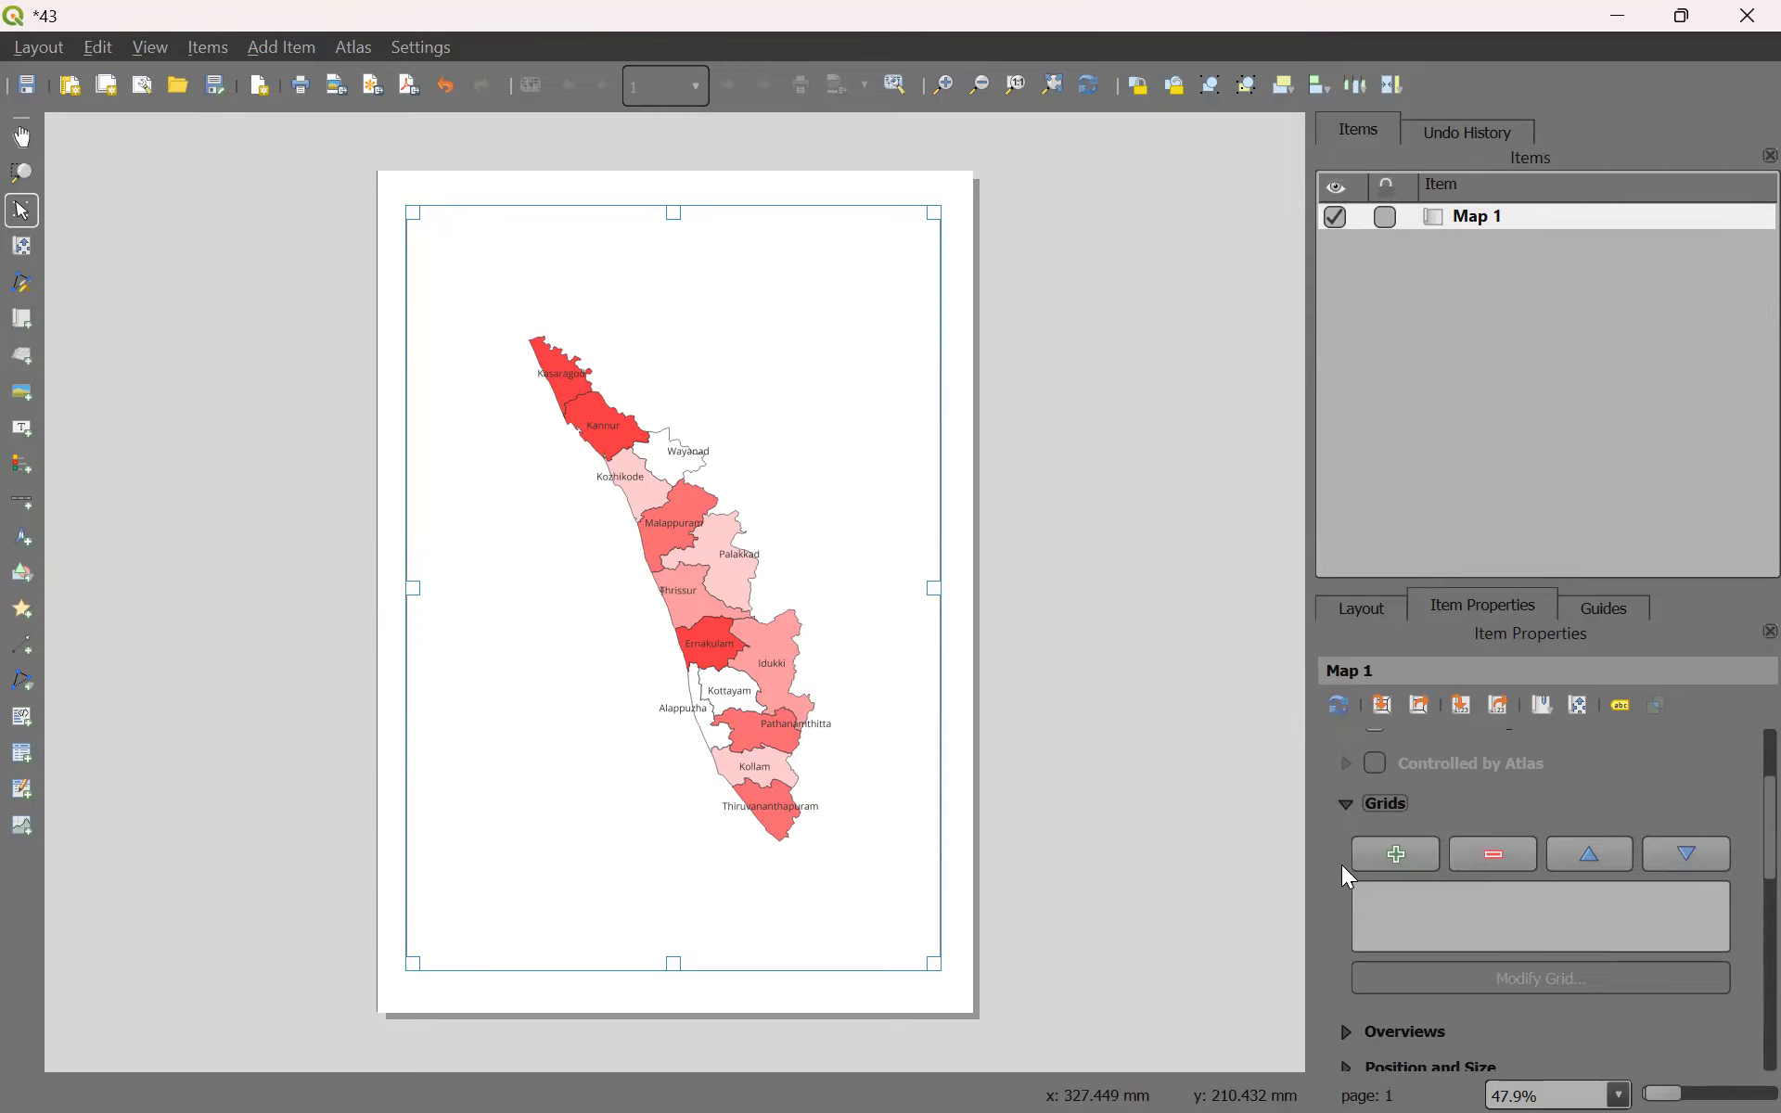
click(1397, 855)
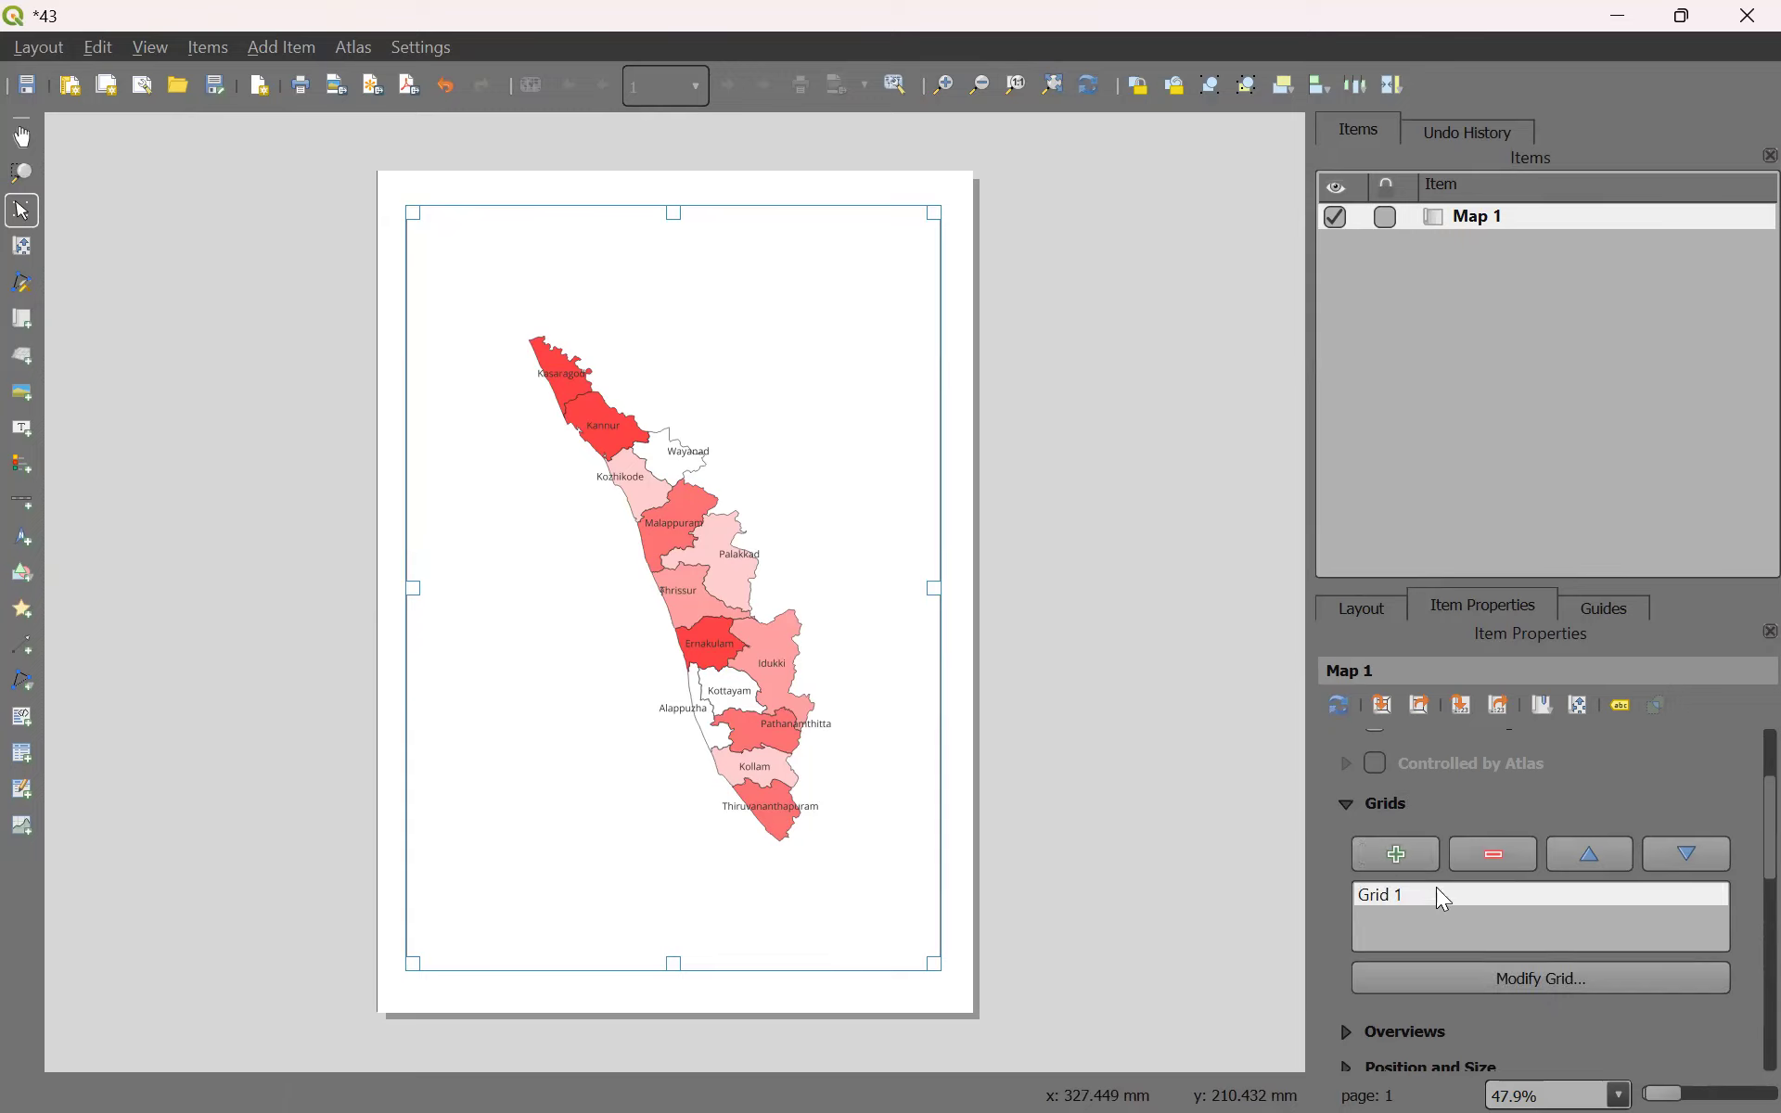
Open Grid 1's properties and set its X interval to 1 map unit.
scroll(1577, 928, down, 3)
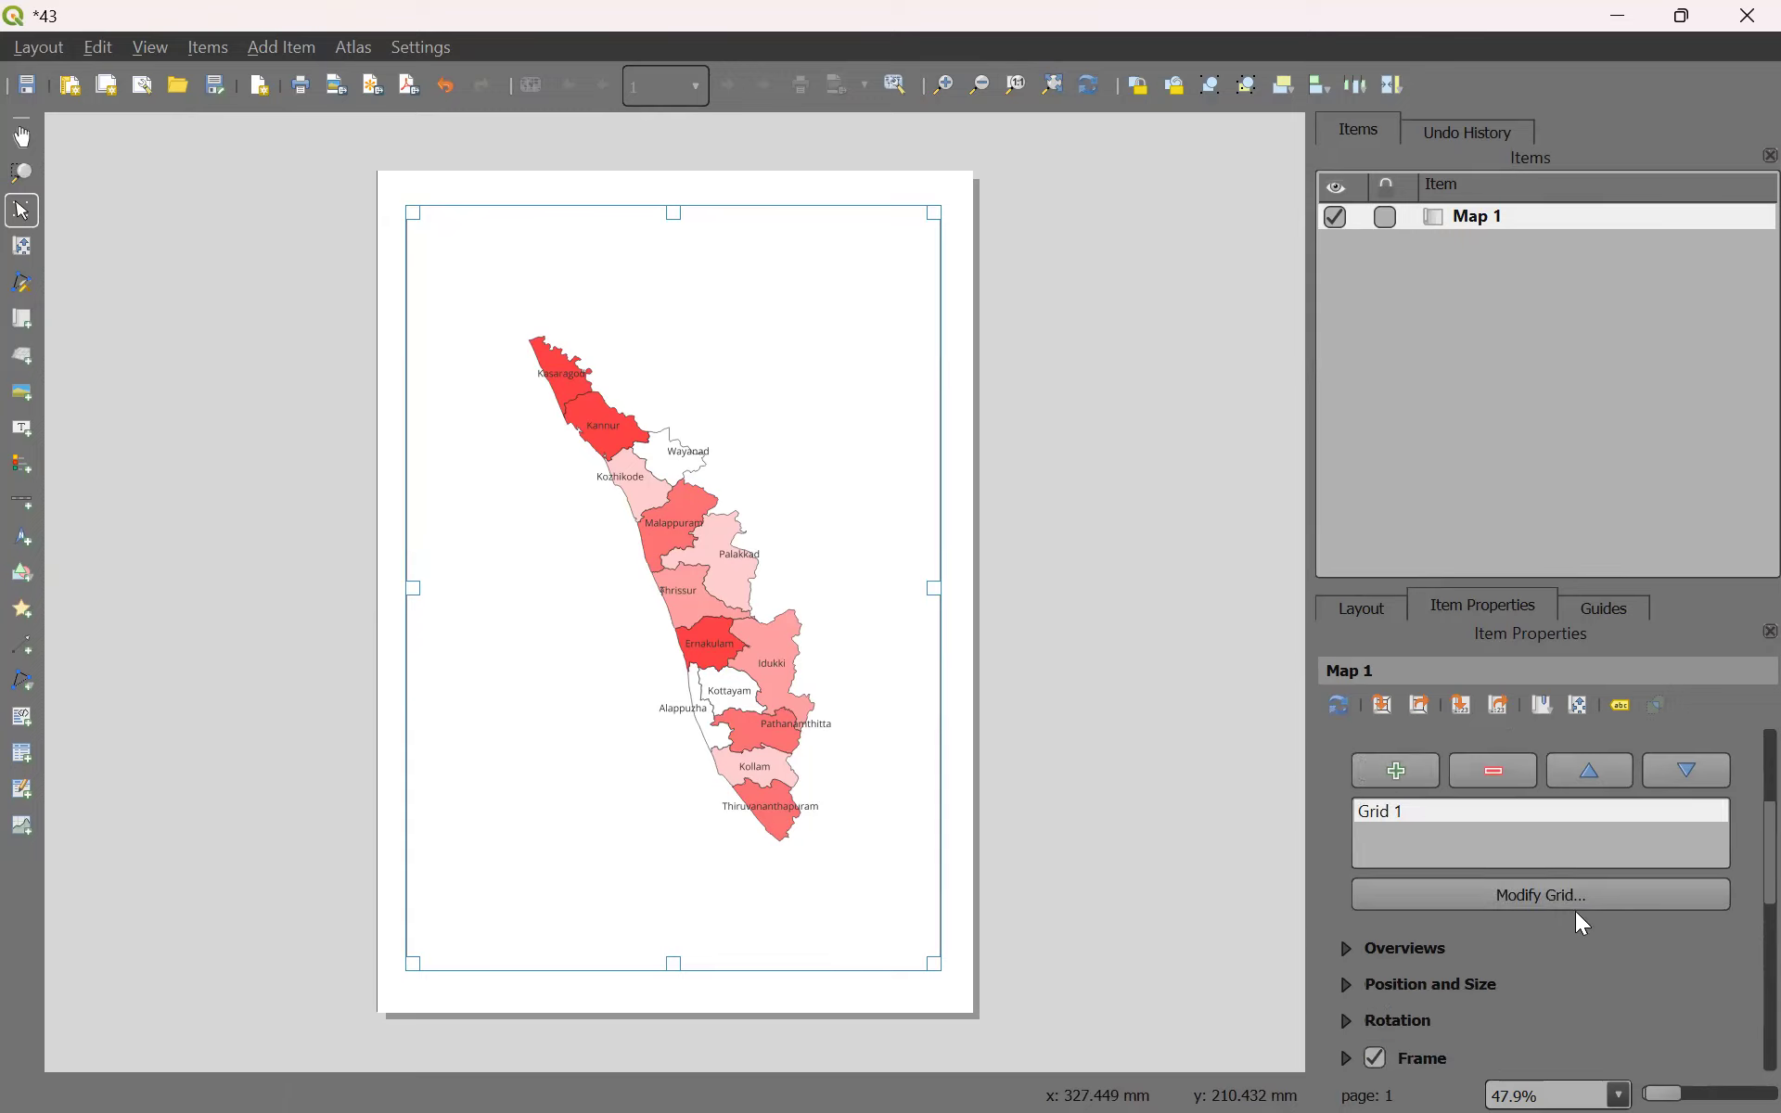
click(1542, 811)
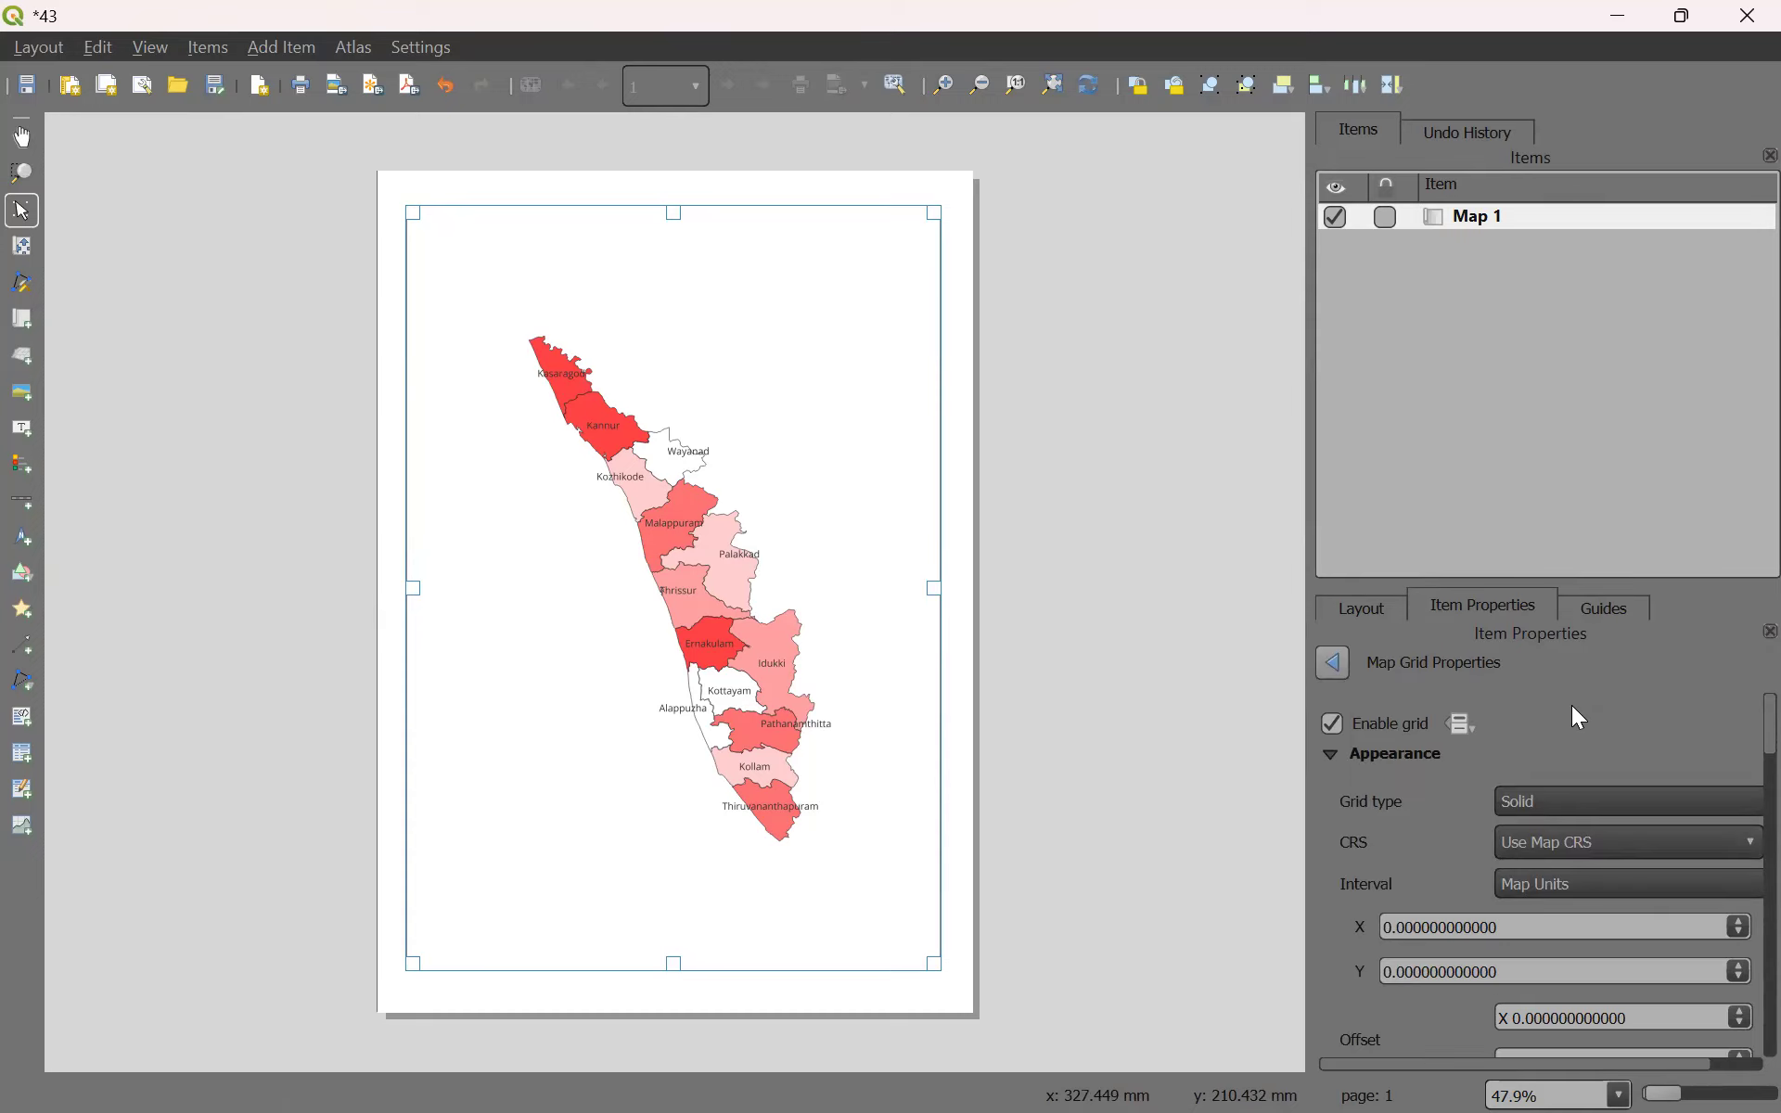
scroll(1484, 748, down, 1)
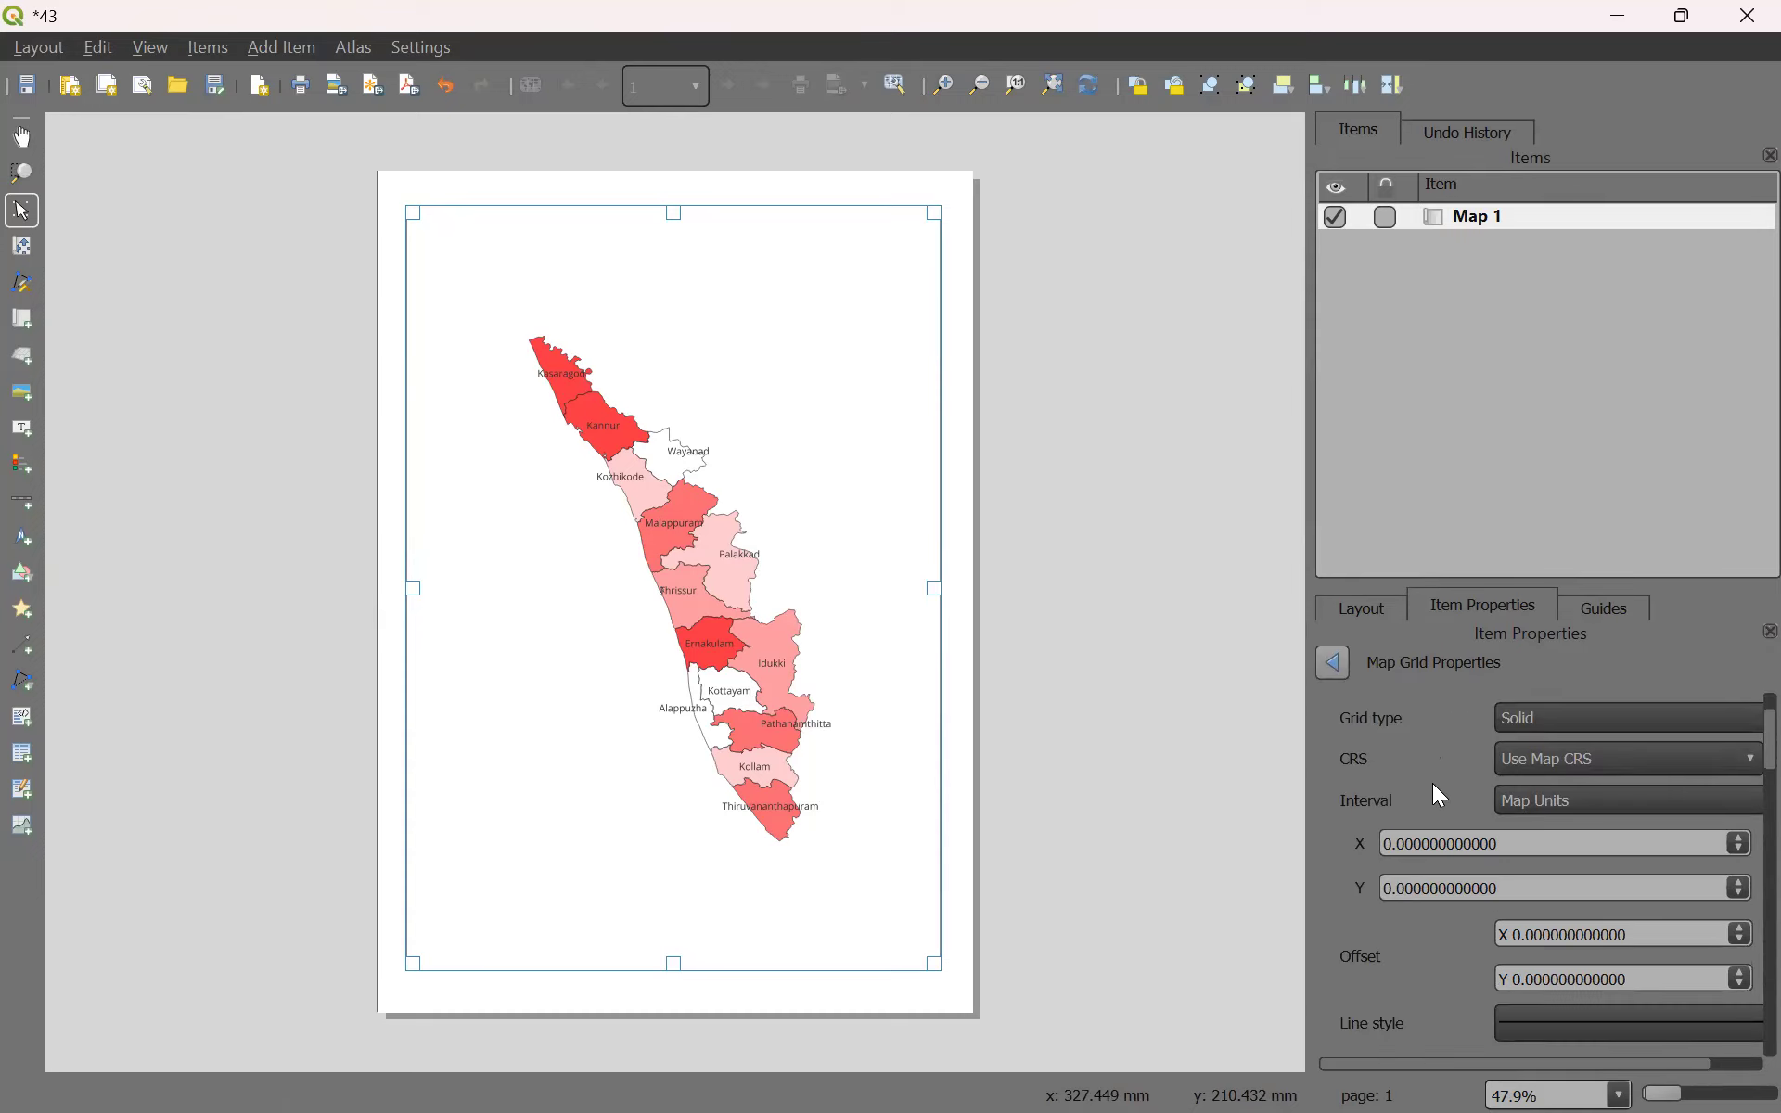
scroll(1438, 795, up, 1)
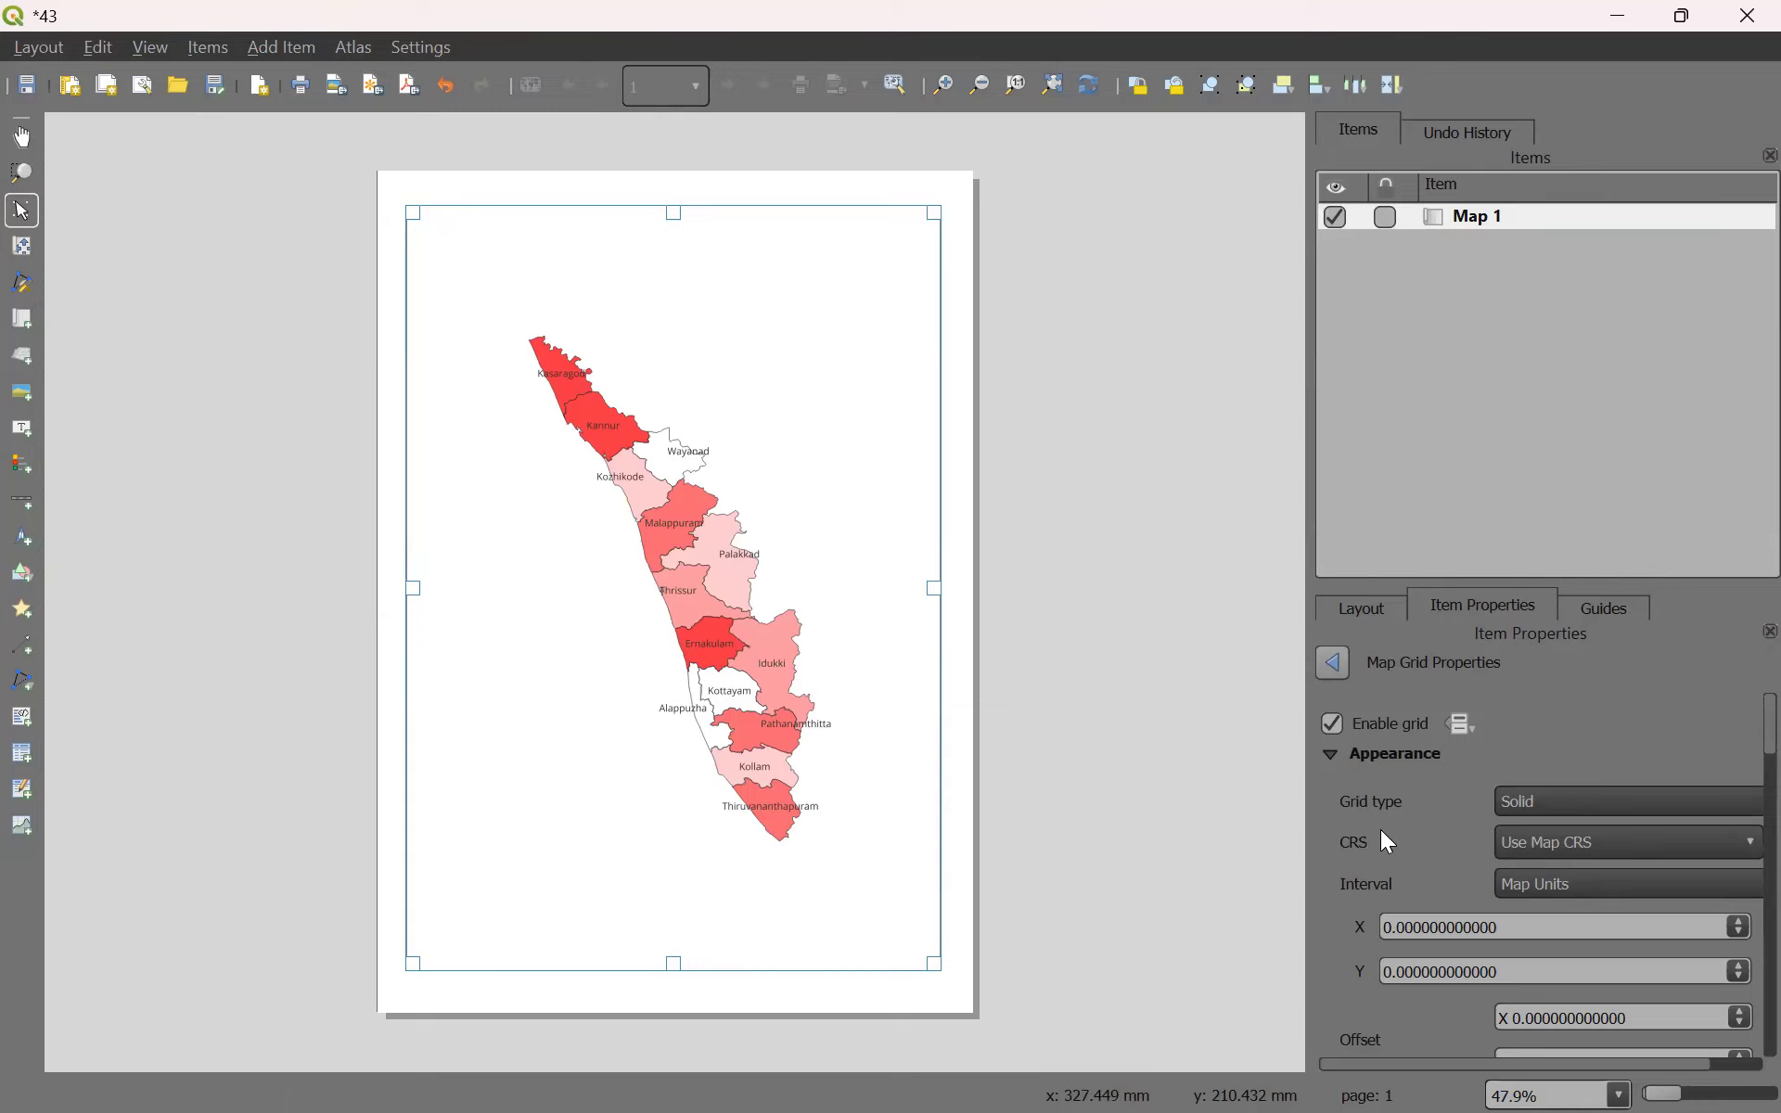
scroll(1446, 833, down, 1)
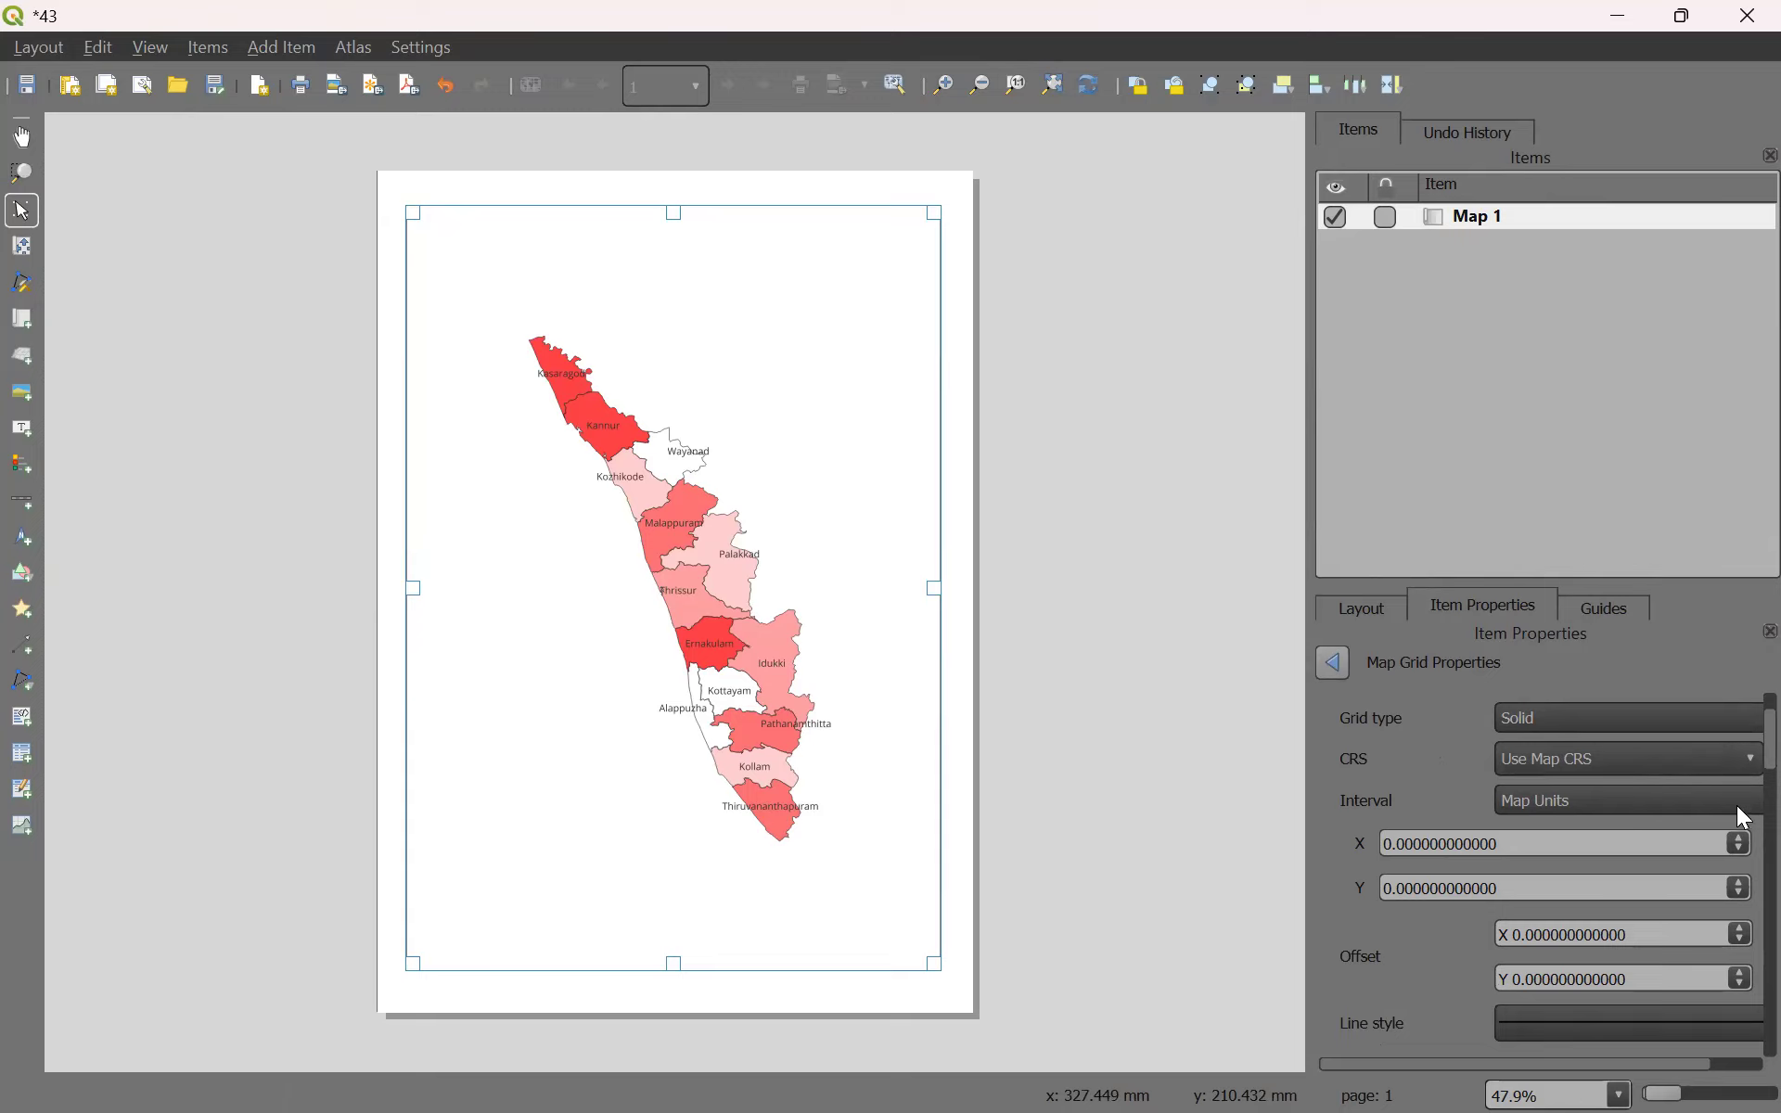
click(1540, 845)
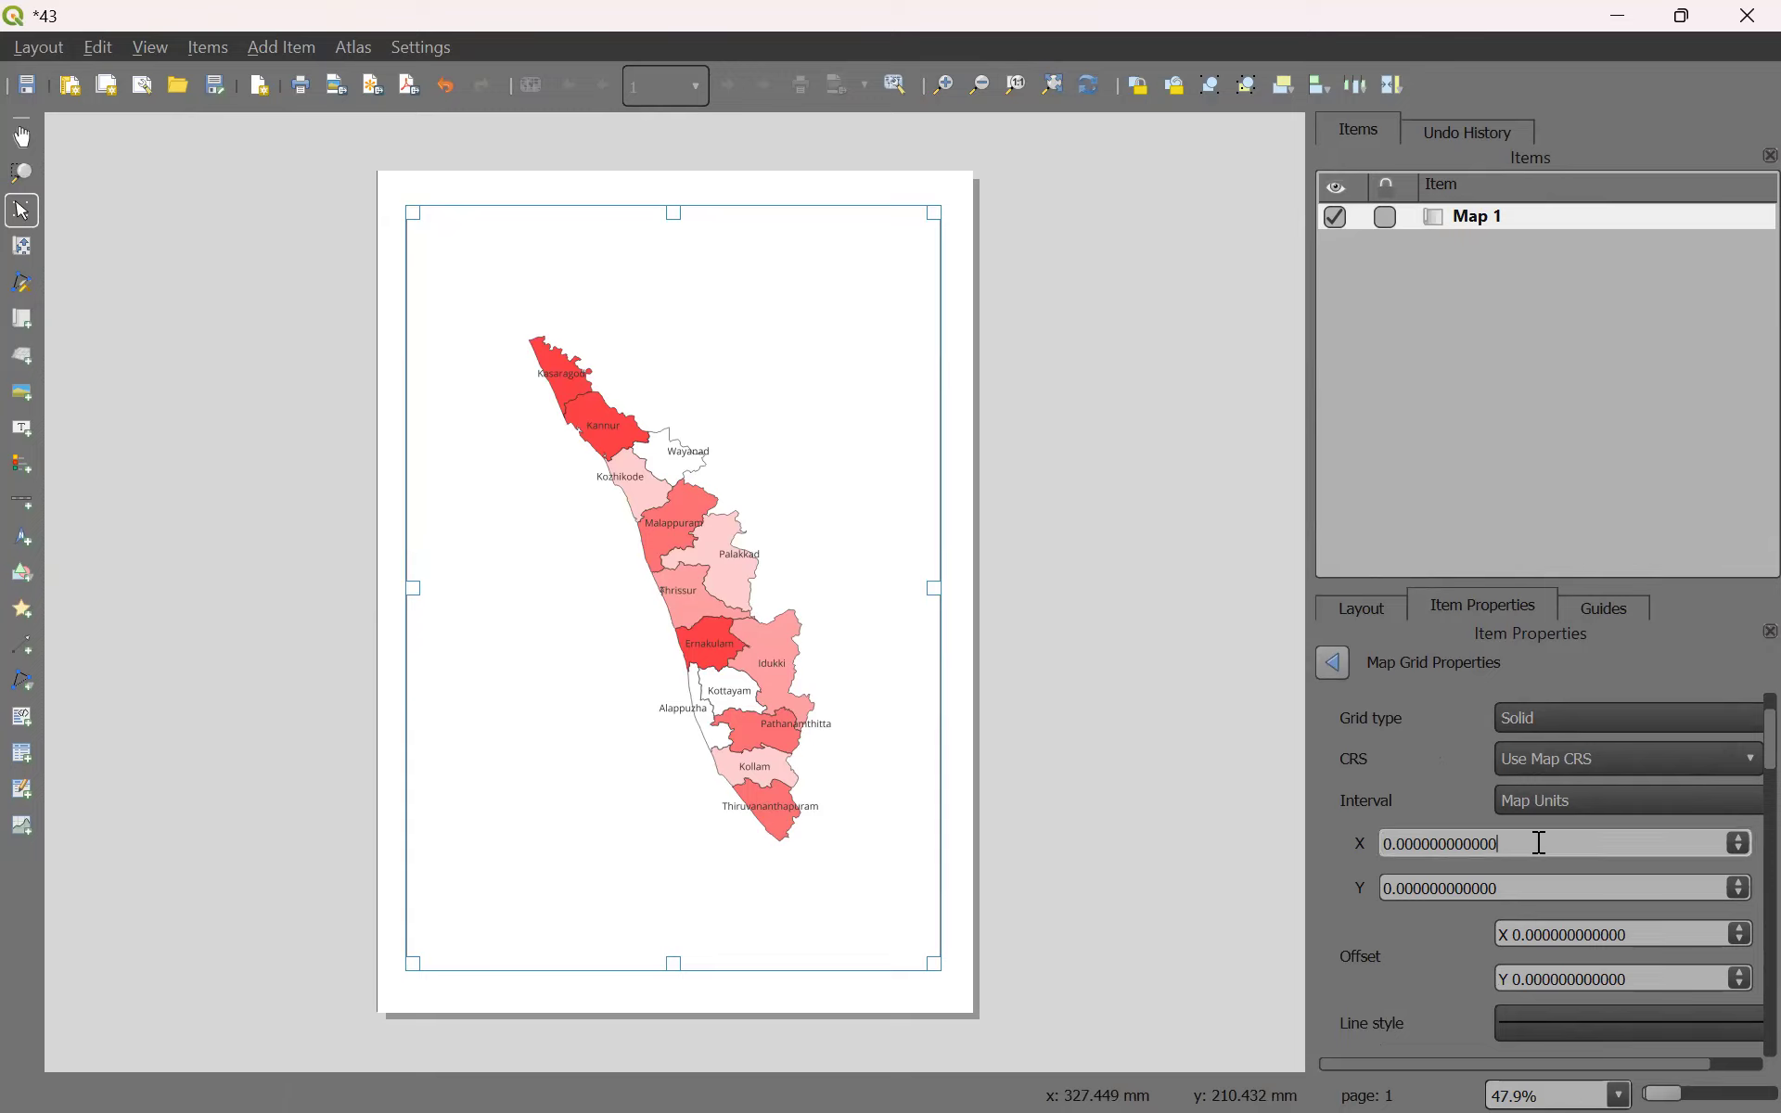
double_click(1539, 844)
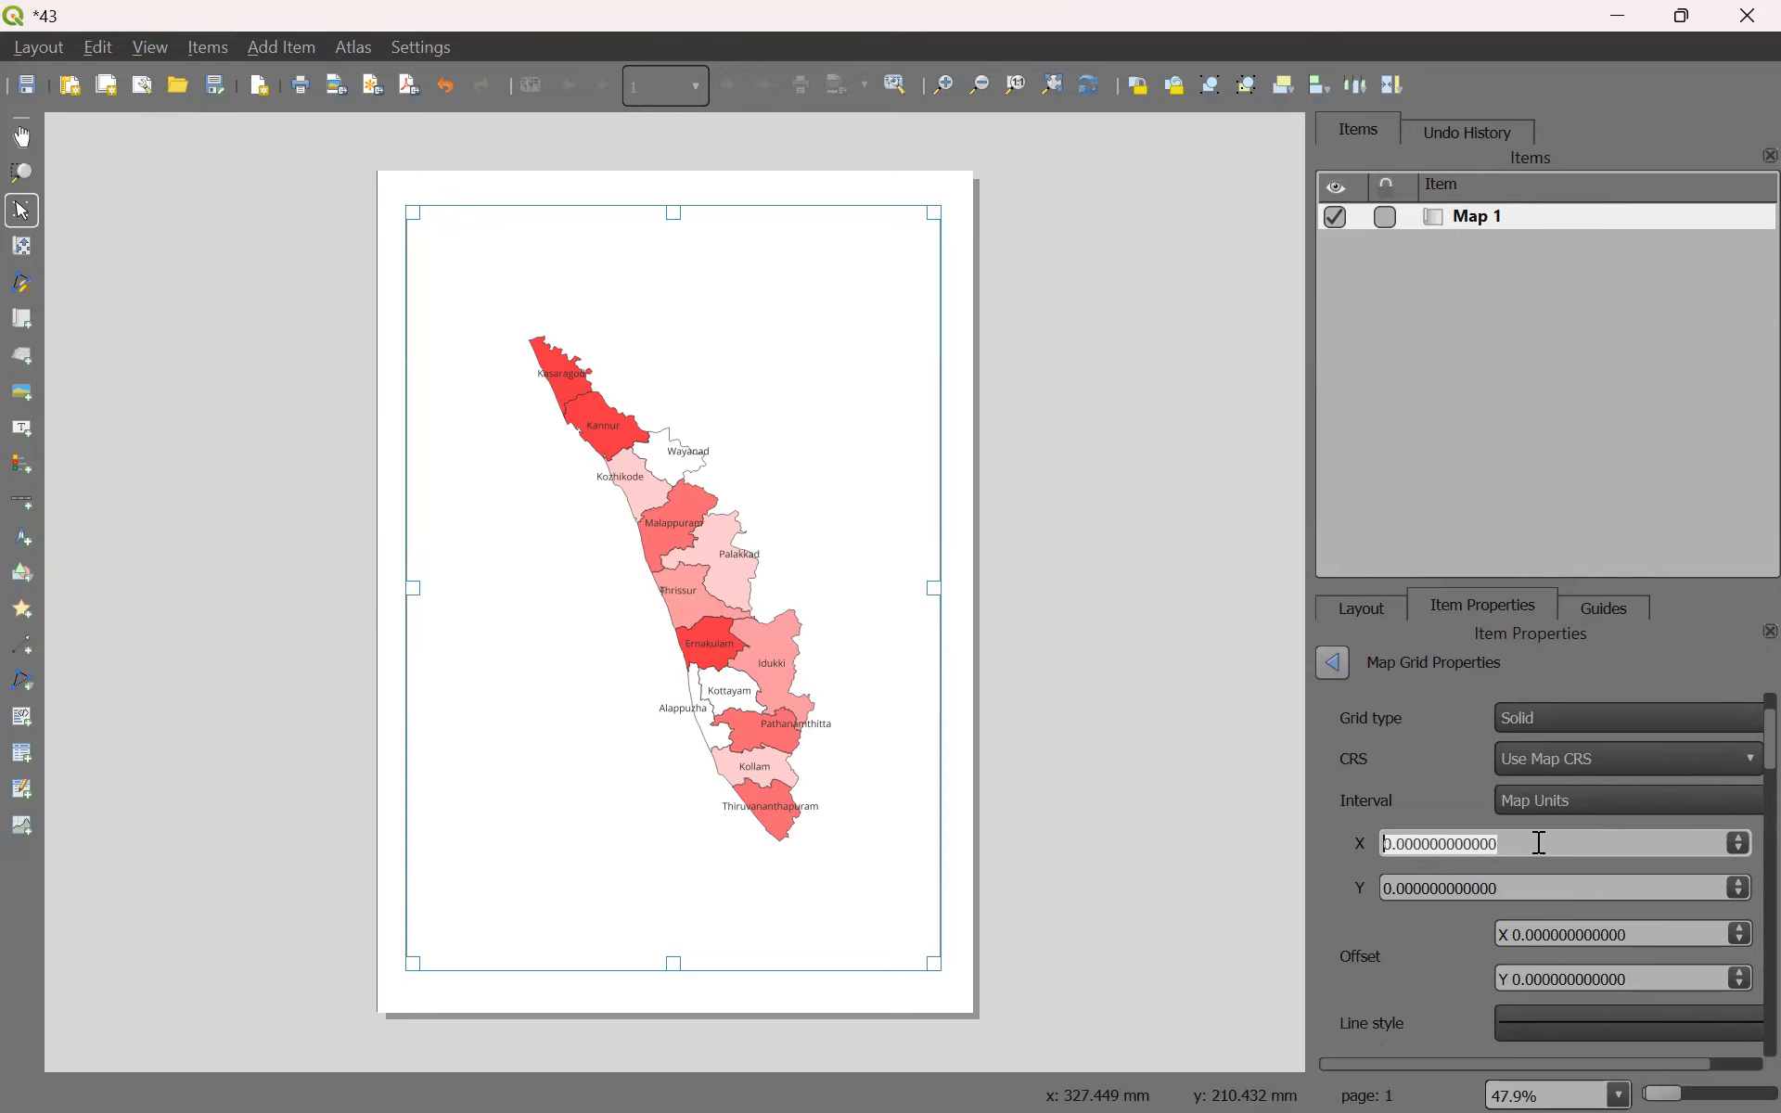
key(BackSpace)
text(1)
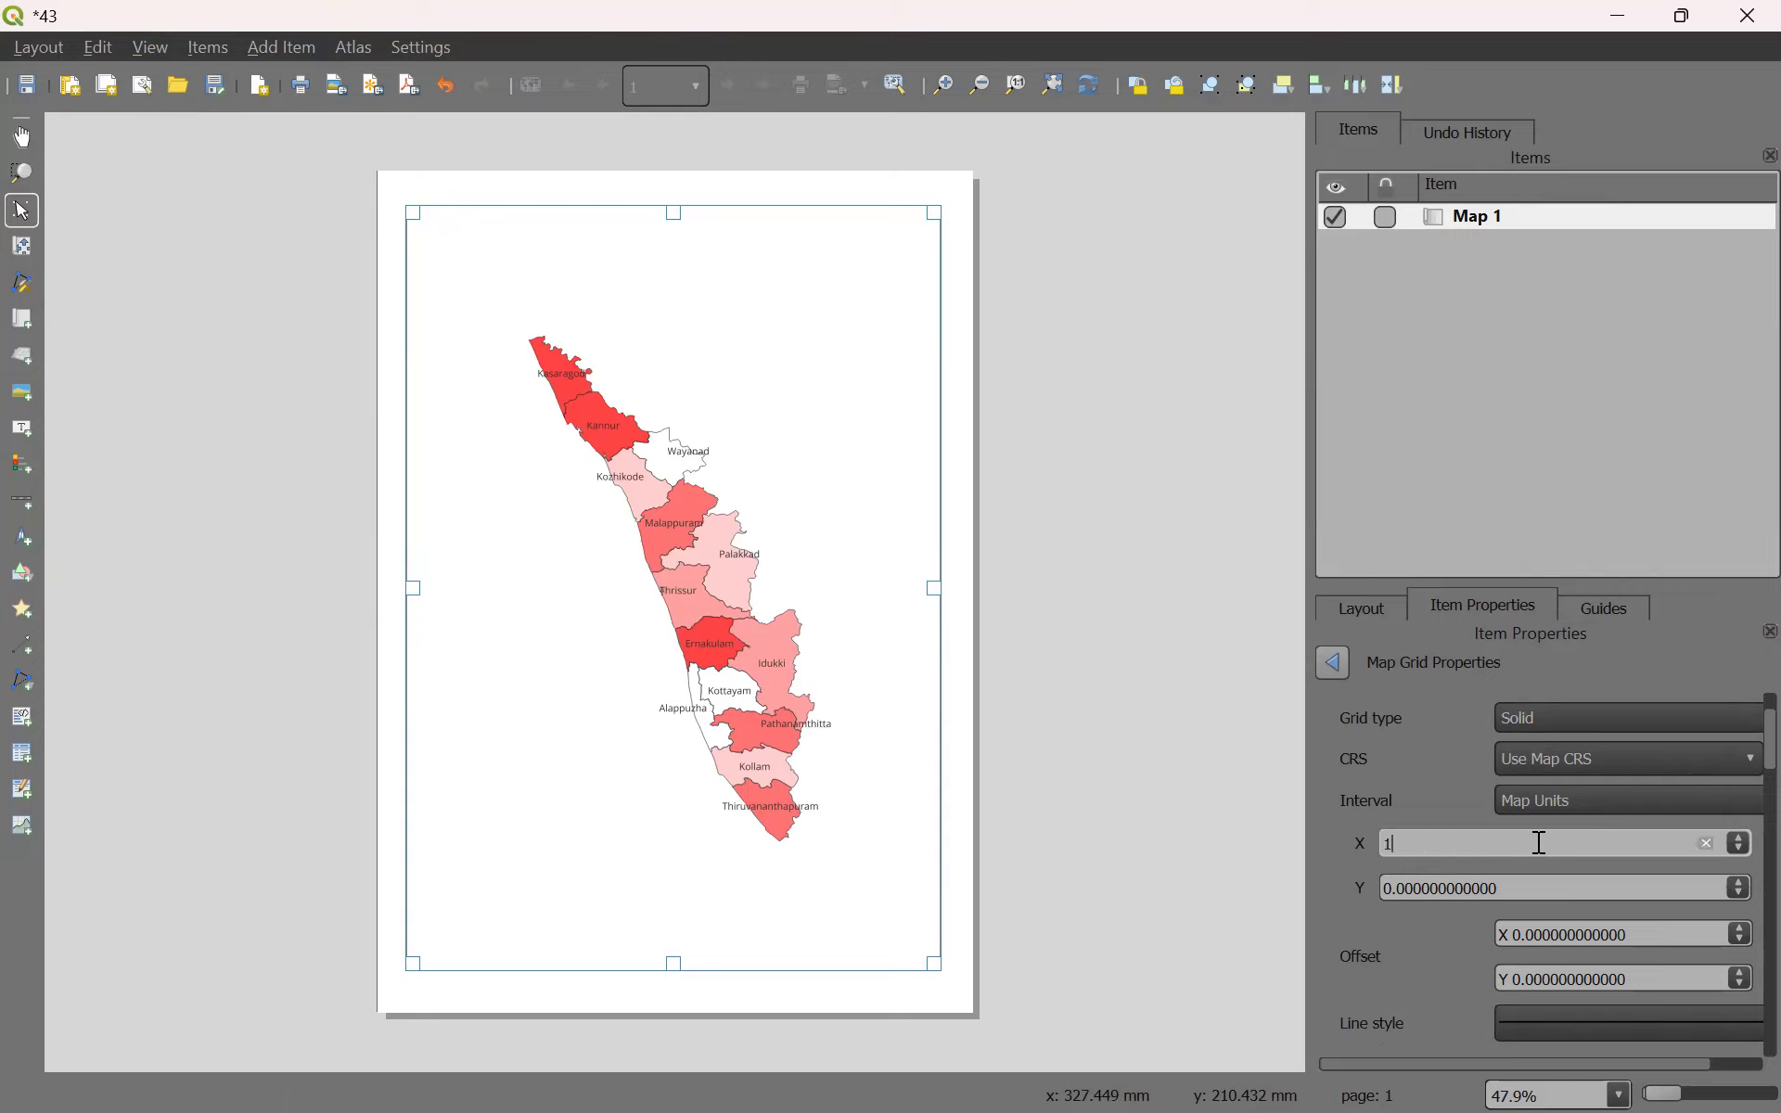
click(1441, 956)
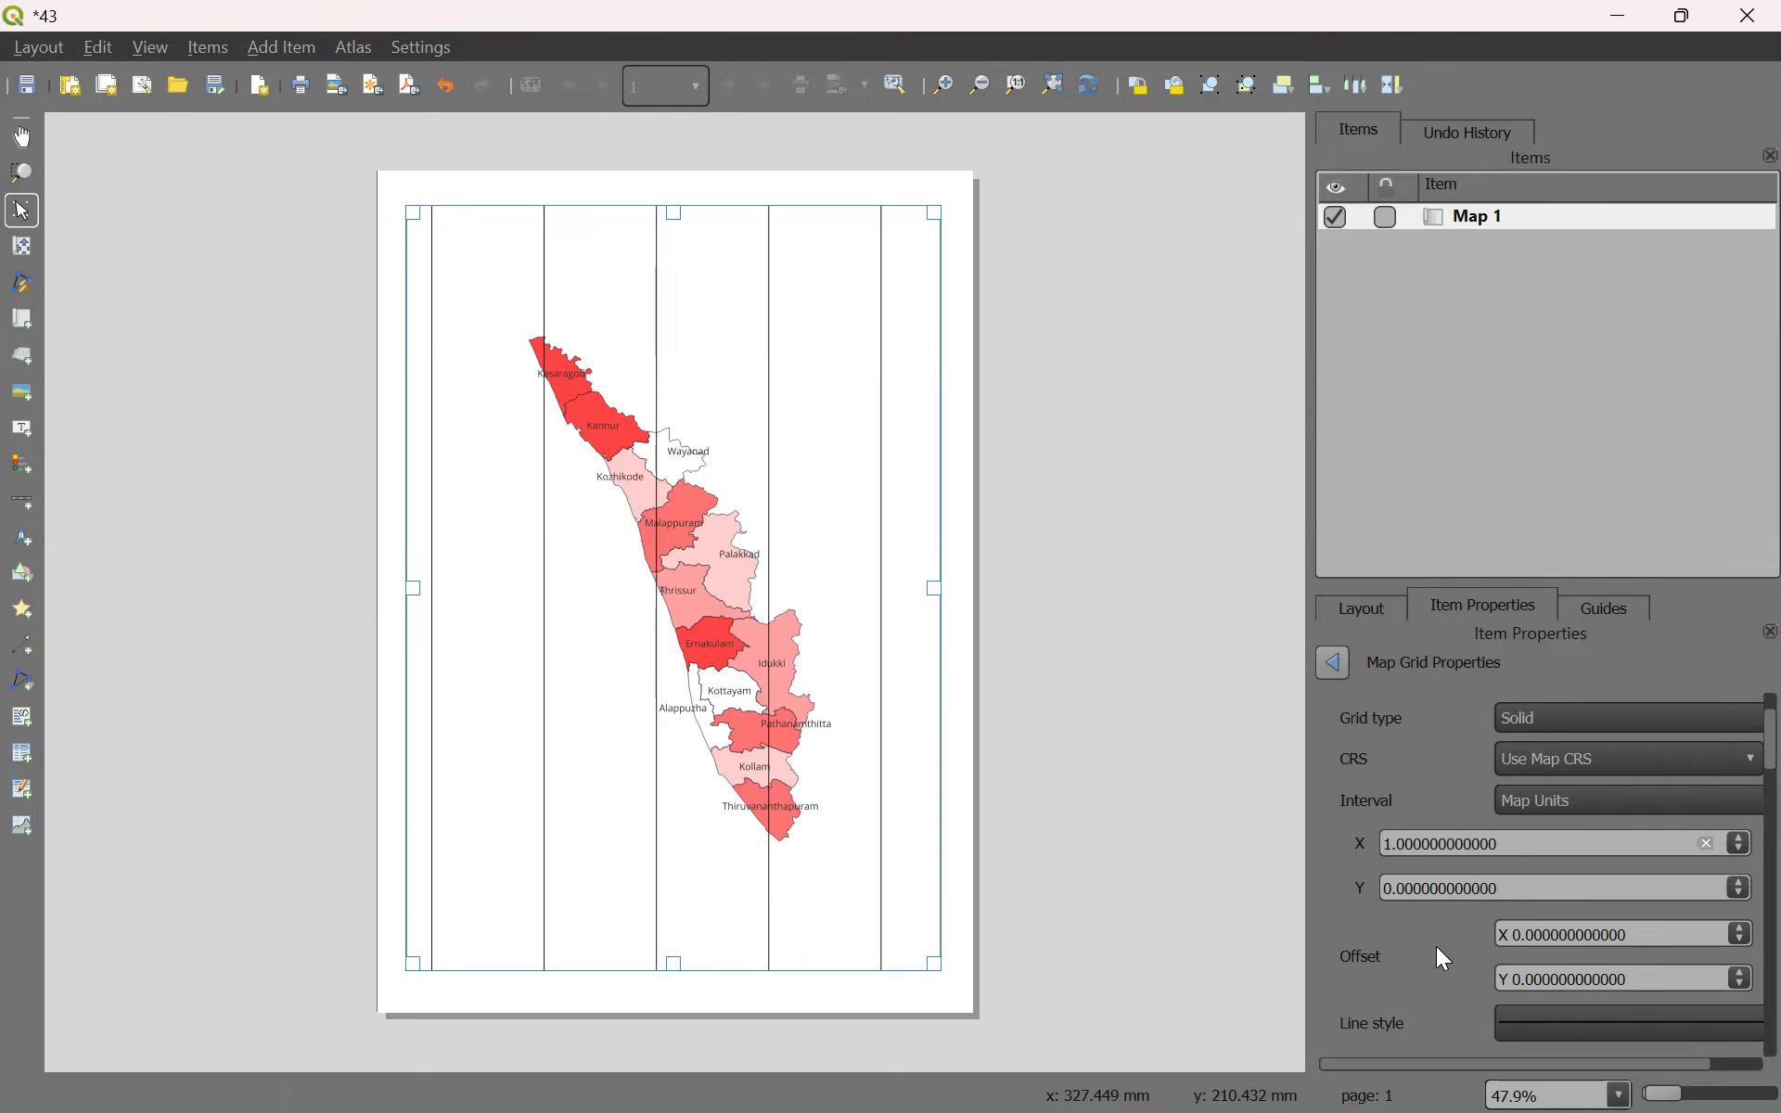
Set the grid's Y interval to 1 map unit.
click(1543, 892)
key(shift+Home)
key(BackSpace)
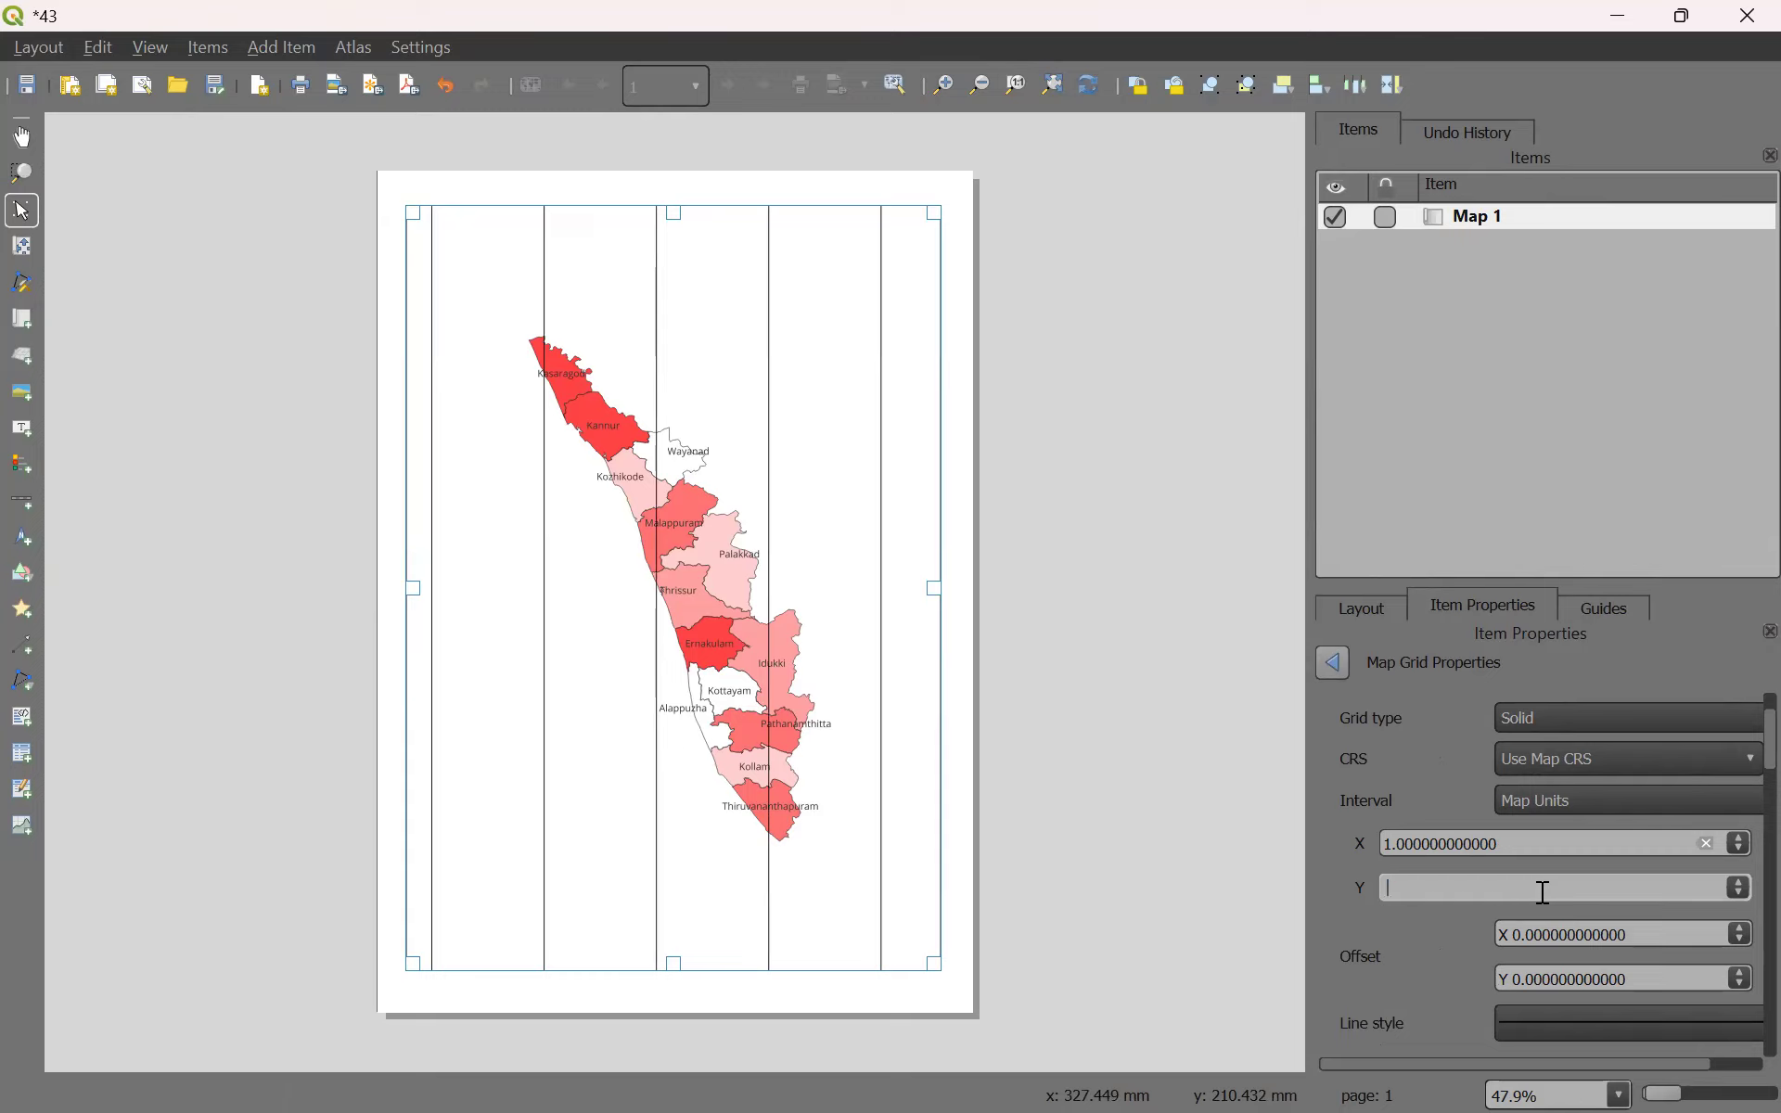
text(1)
key(Return)
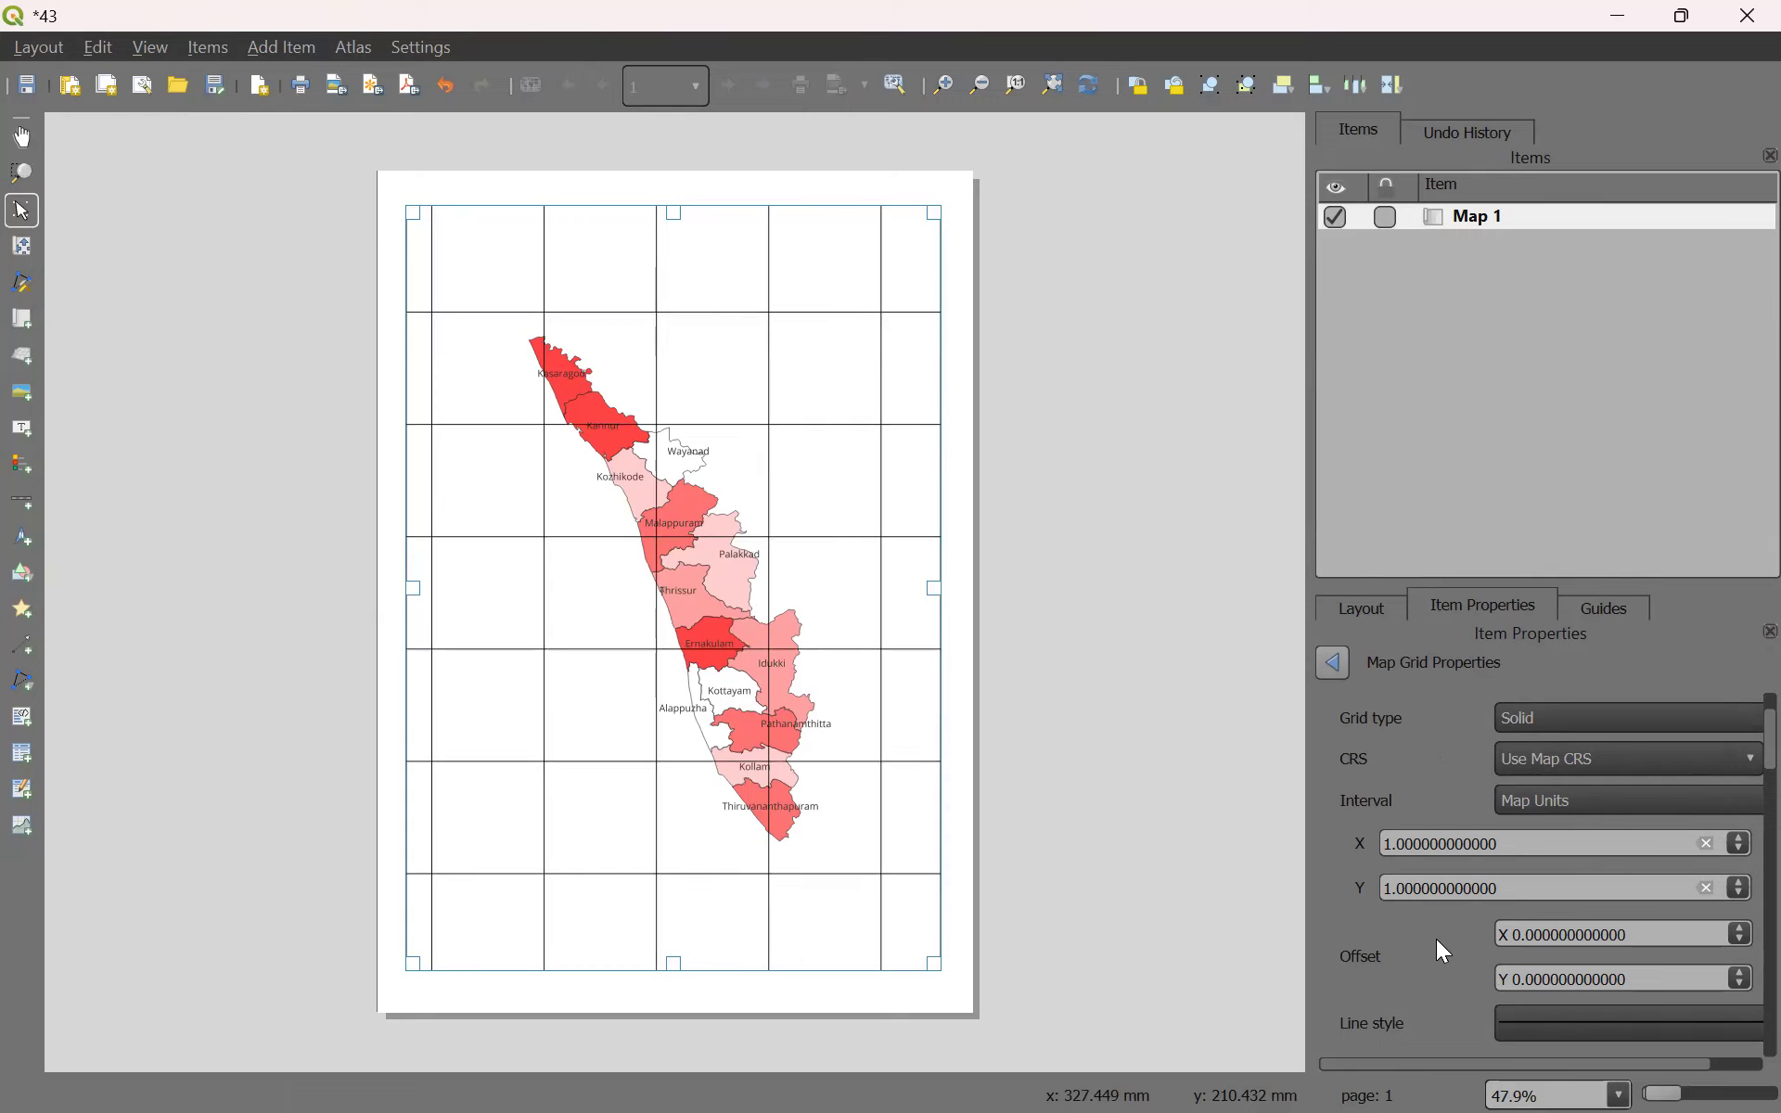
Look through the grid's appearance, frame and coordinate settings.
scroll(1429, 933, up, 2)
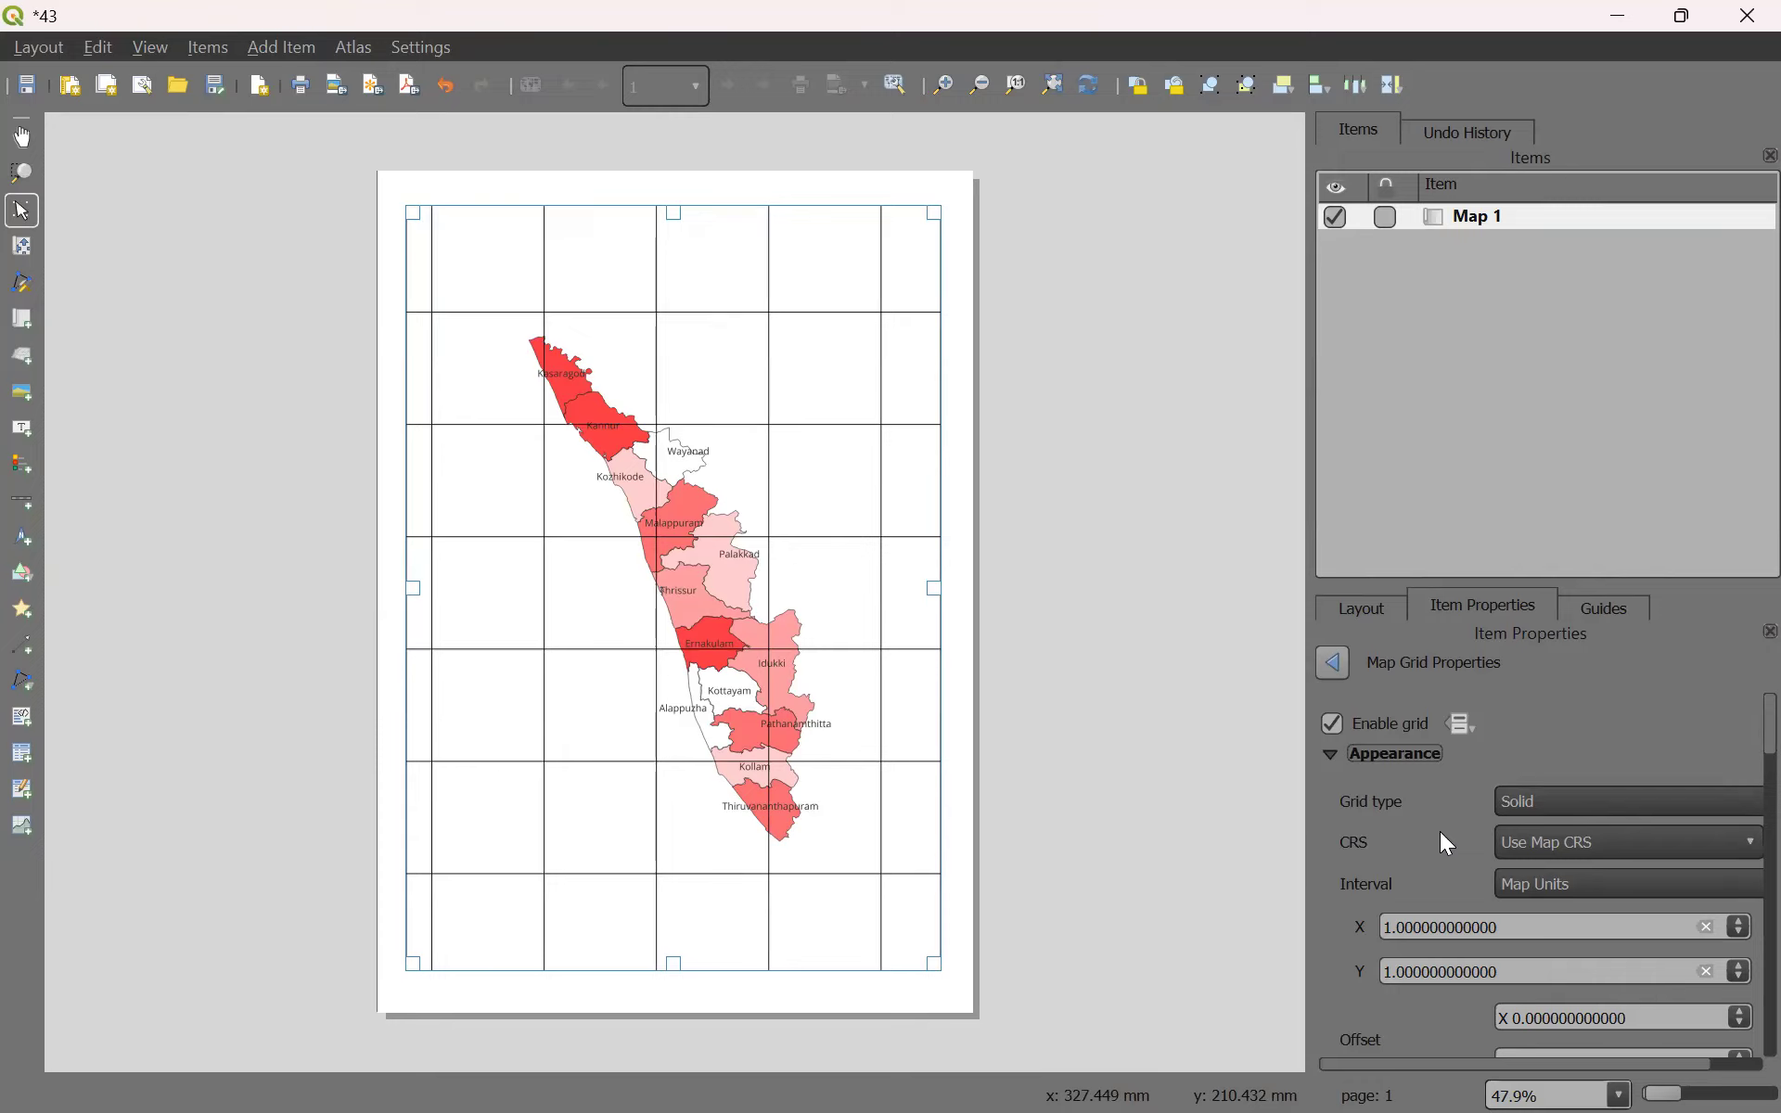
scroll(1440, 833, down, 2)
scroll(1429, 968, down, 2)
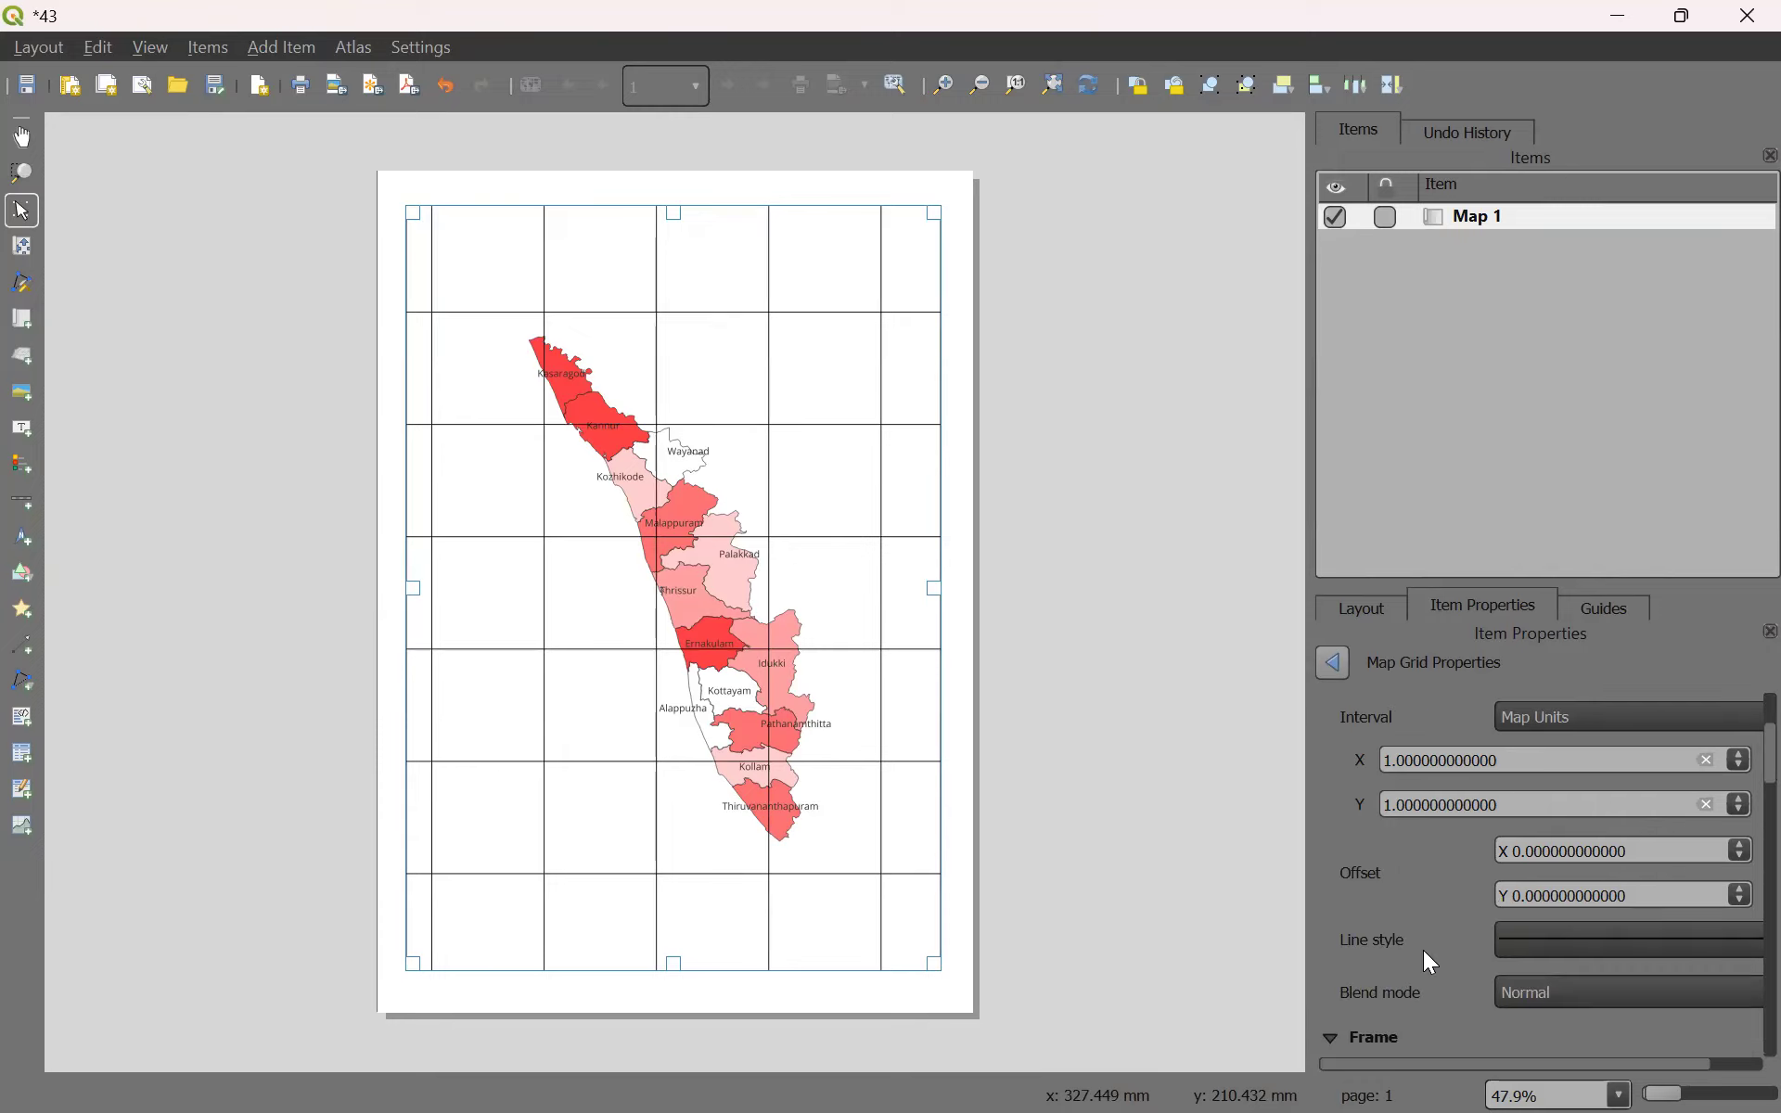
scroll(1430, 963, down, 2)
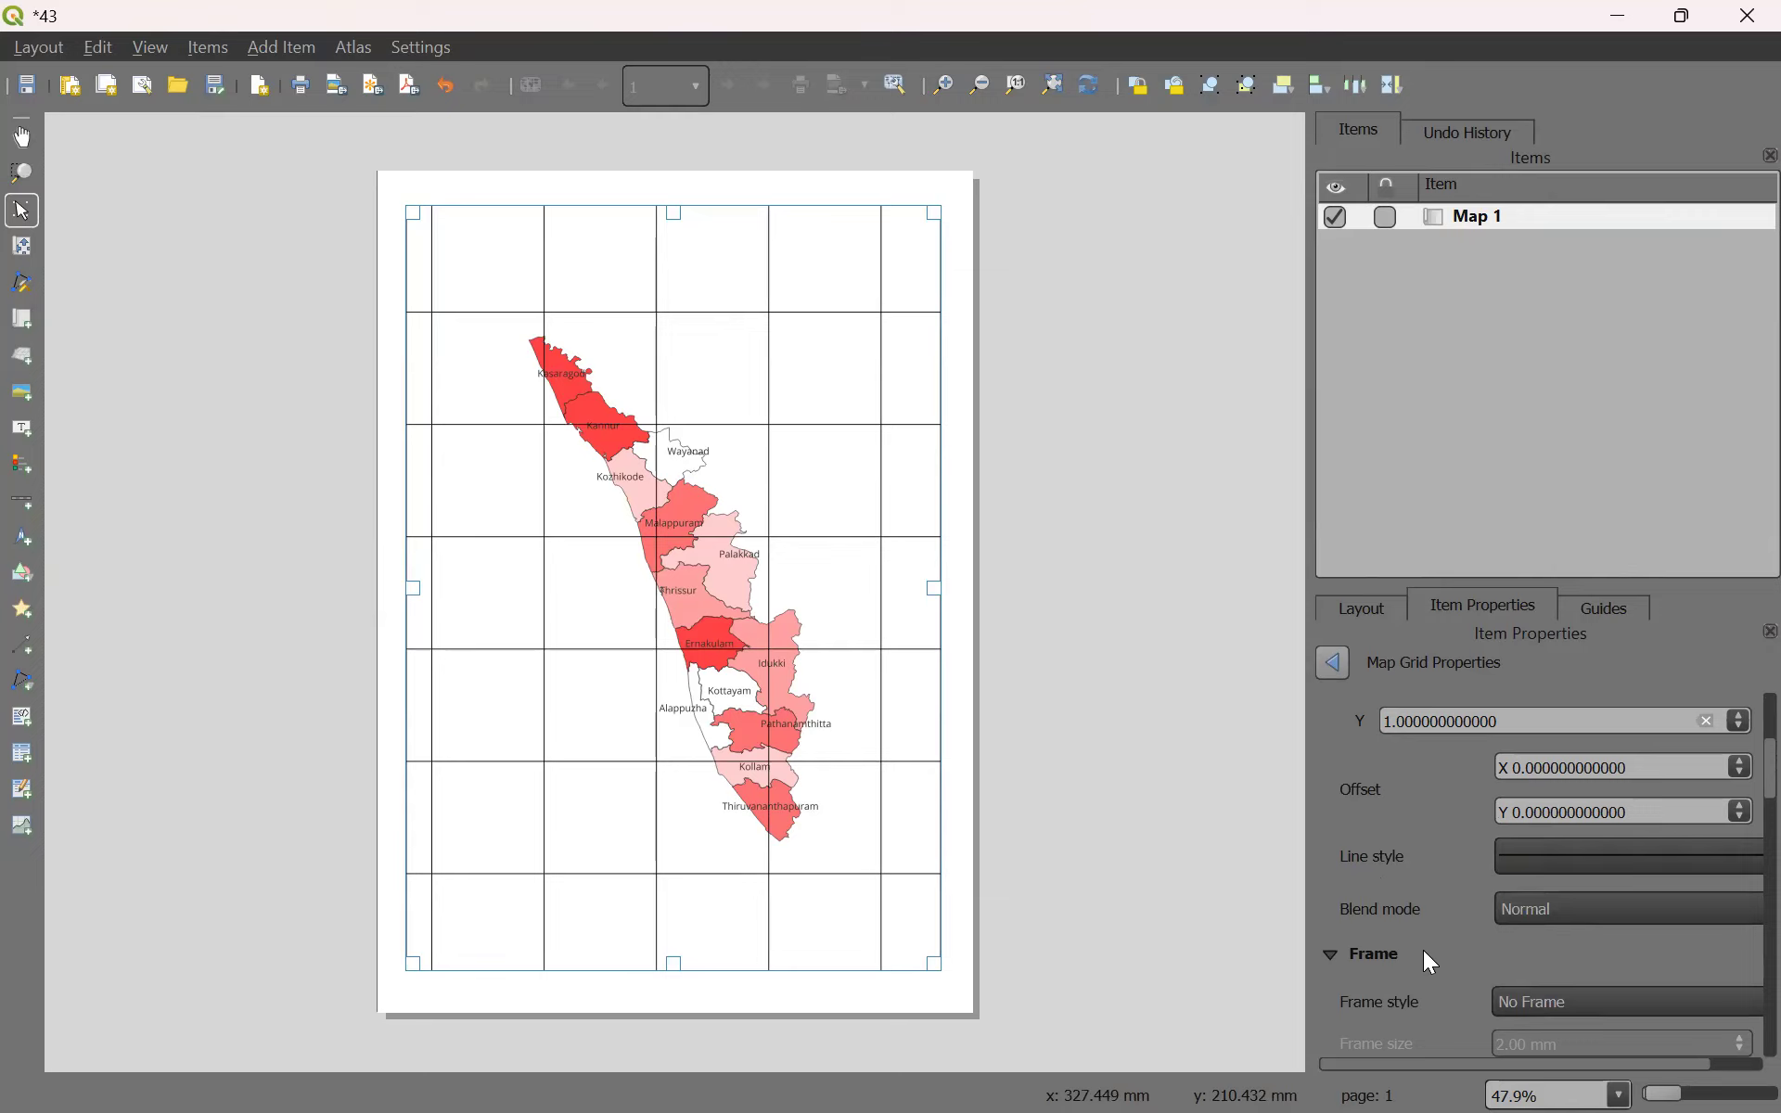
scroll(1453, 947, down, 2)
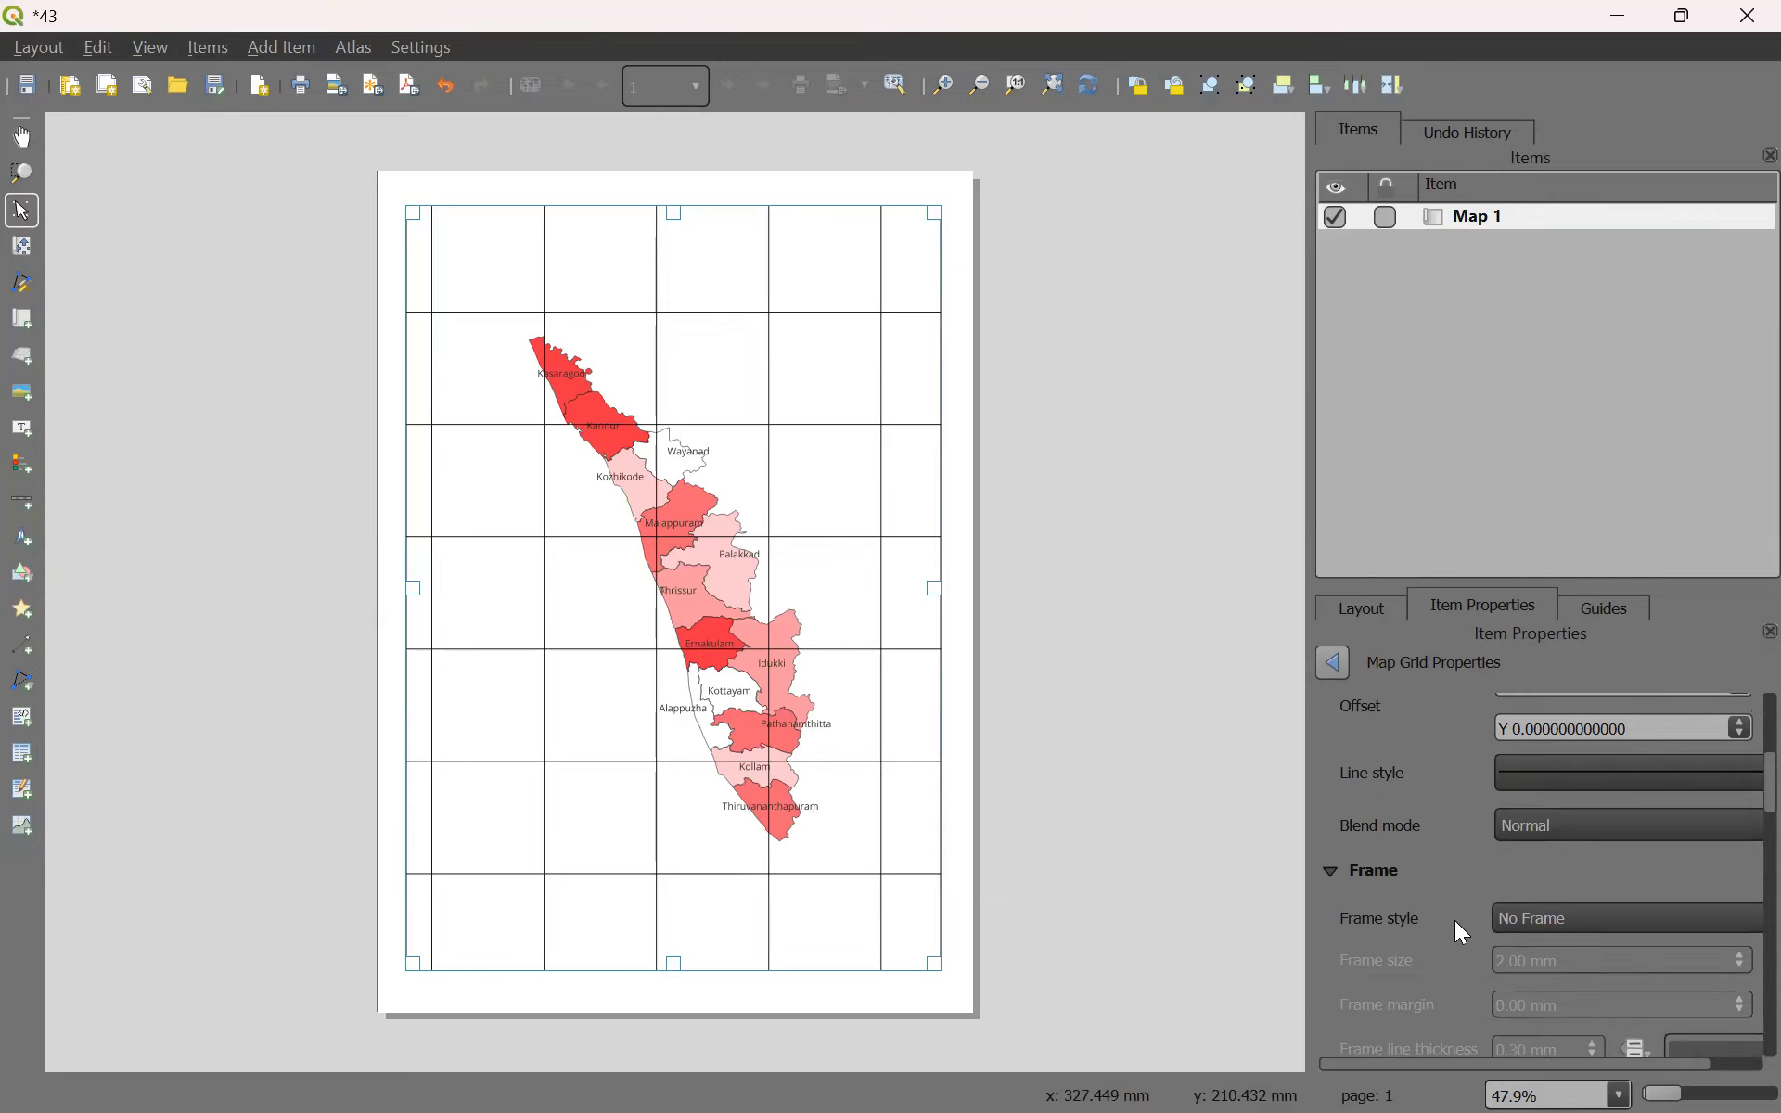
scroll(1454, 919, down, 8)
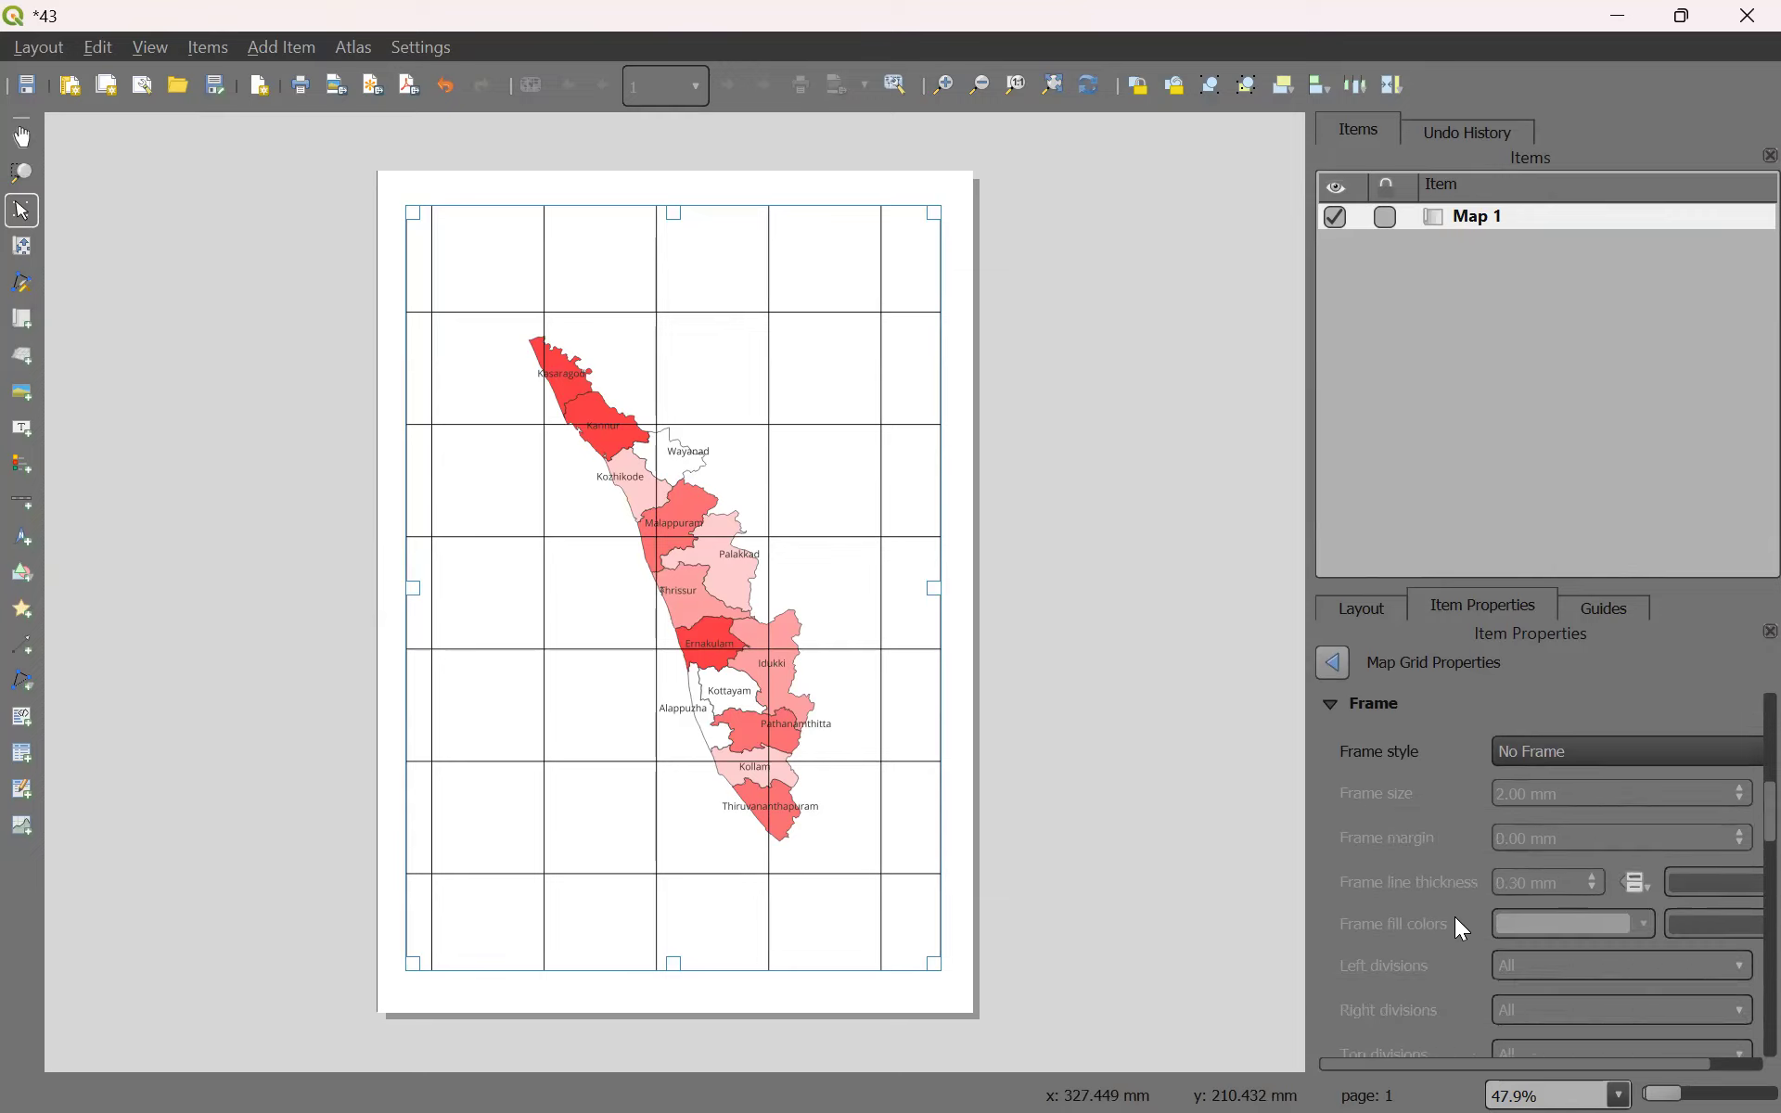
scroll(1455, 917, down, 10)
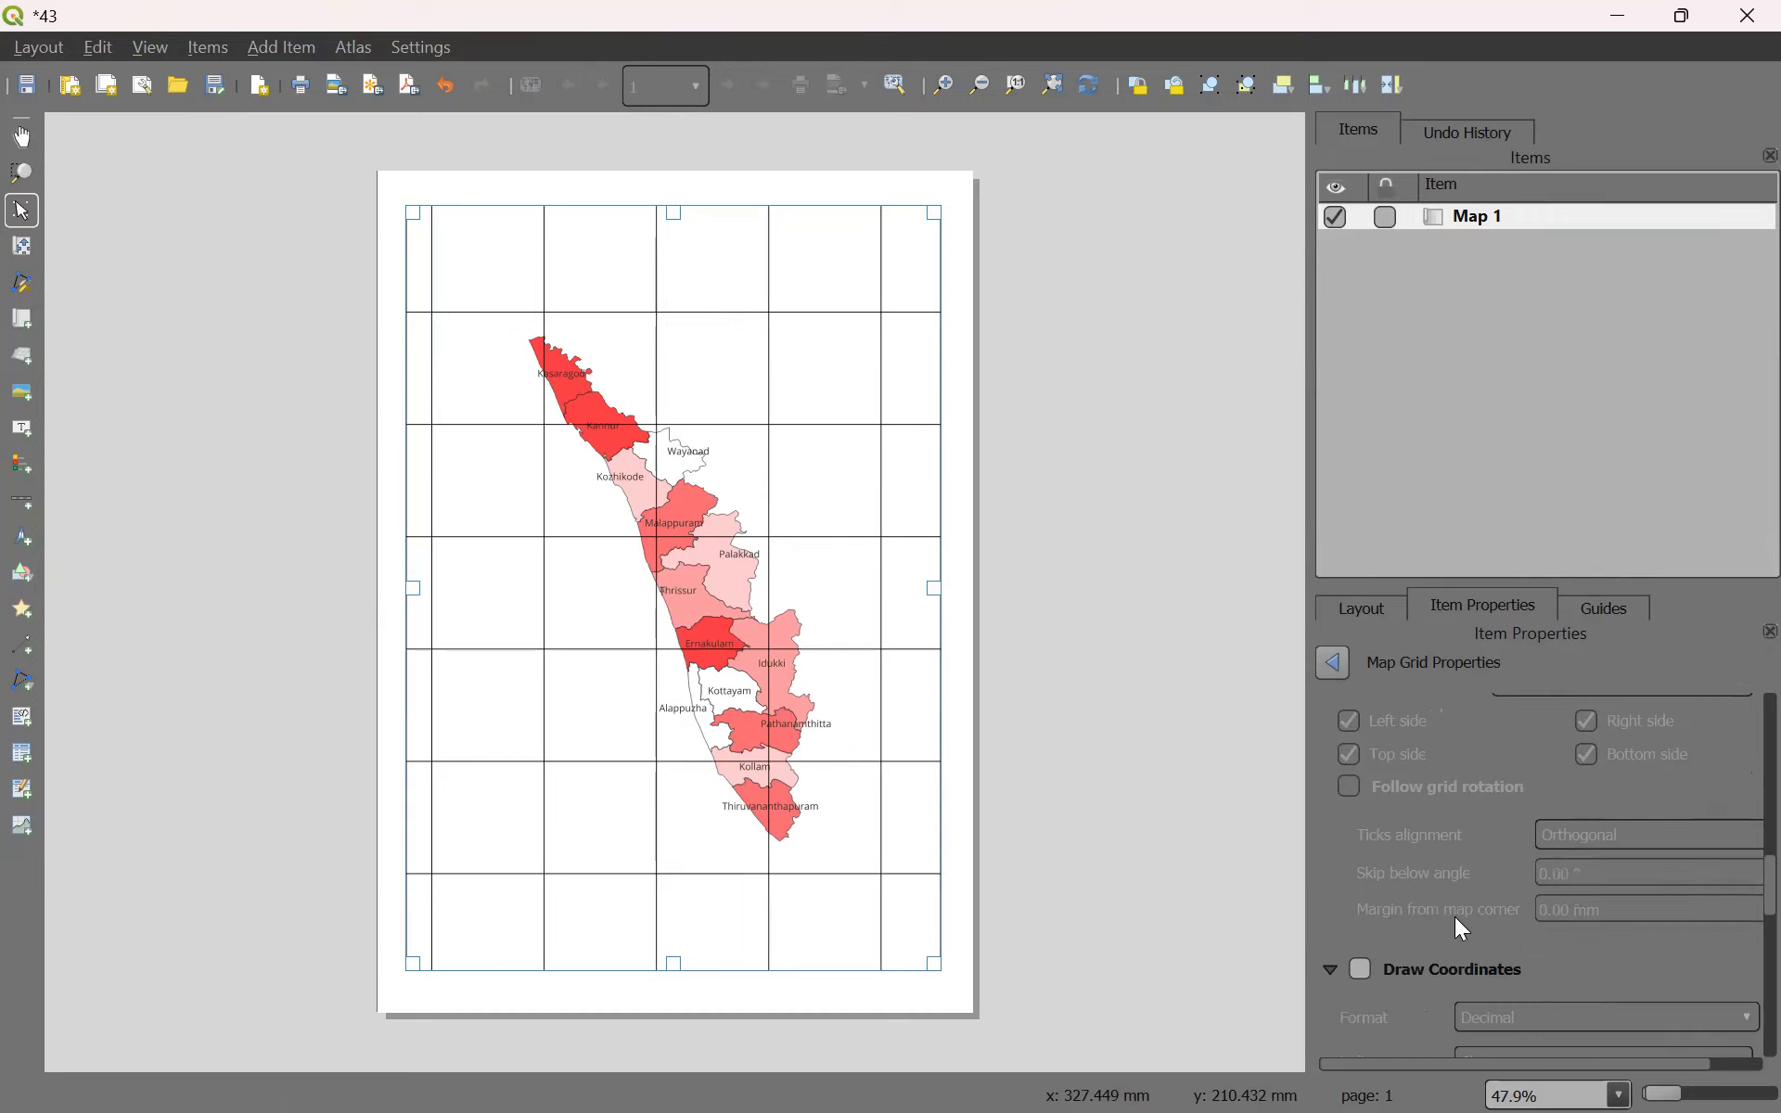
scroll(1440, 928, up, 8)
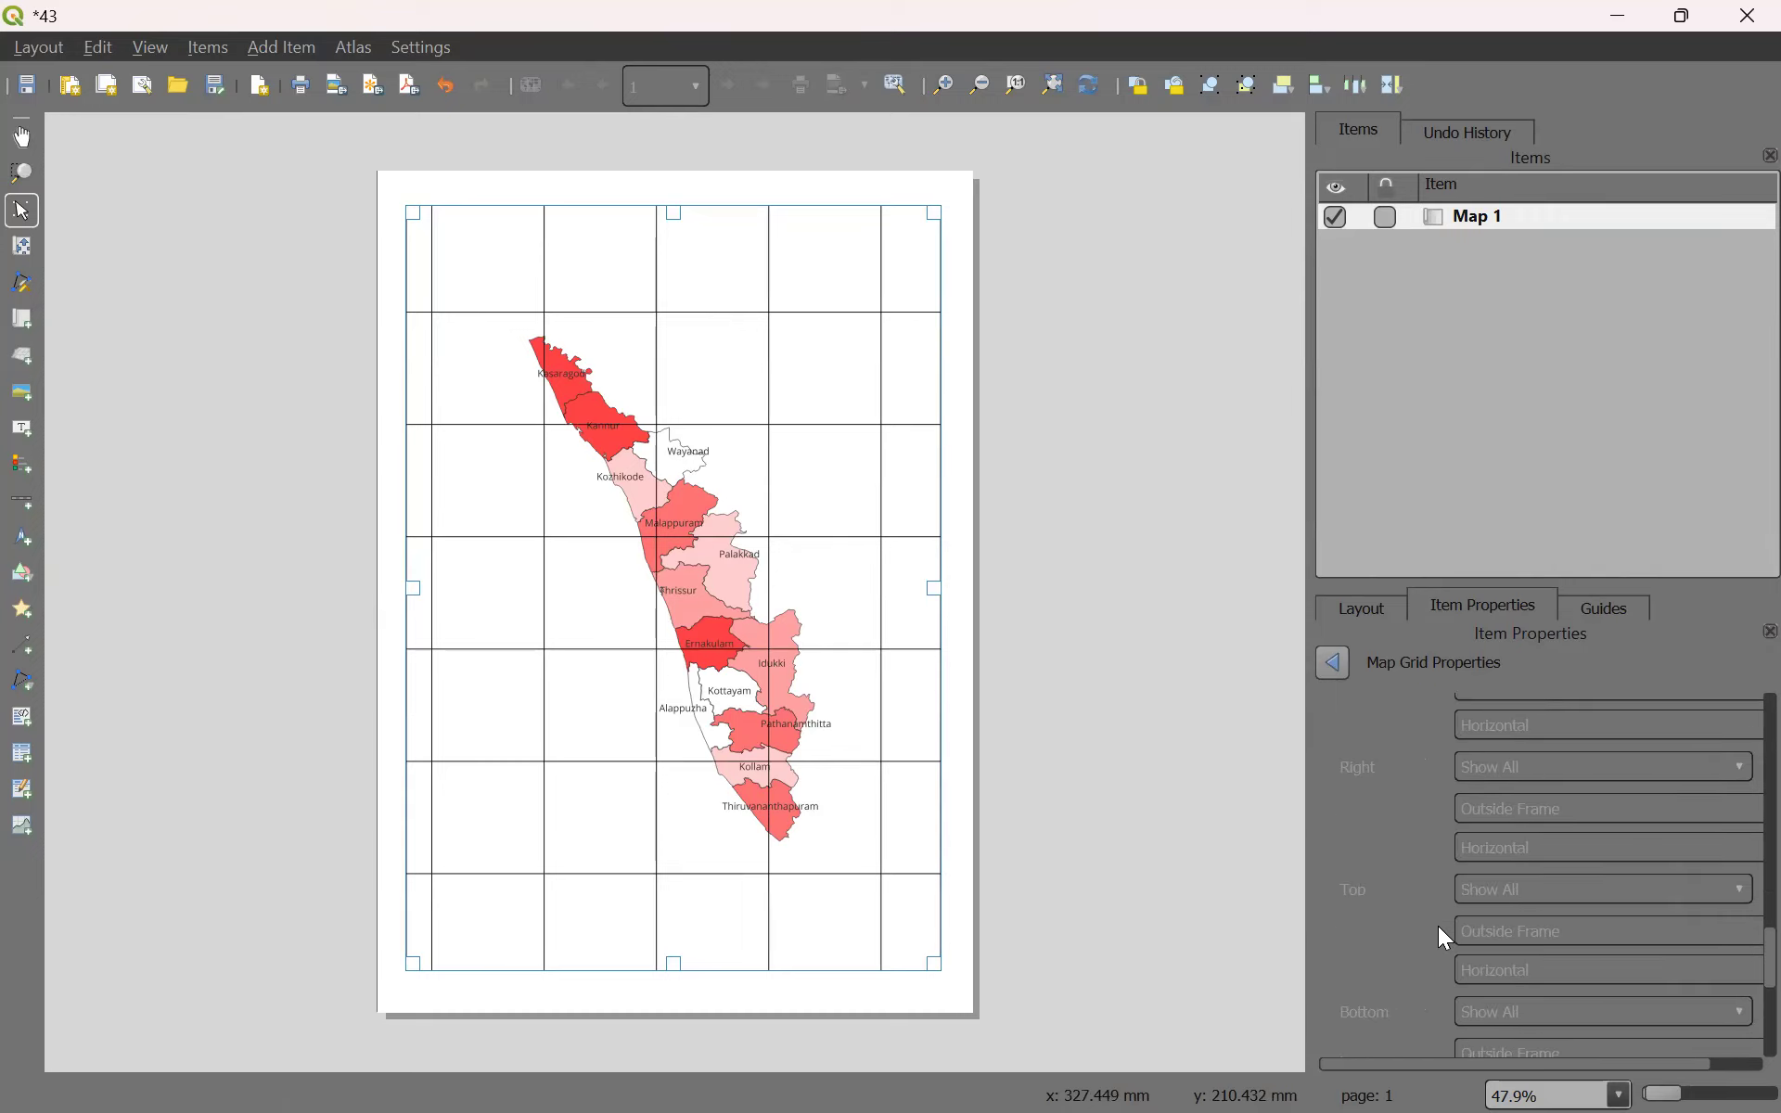
scroll(1438, 927, up, 18)
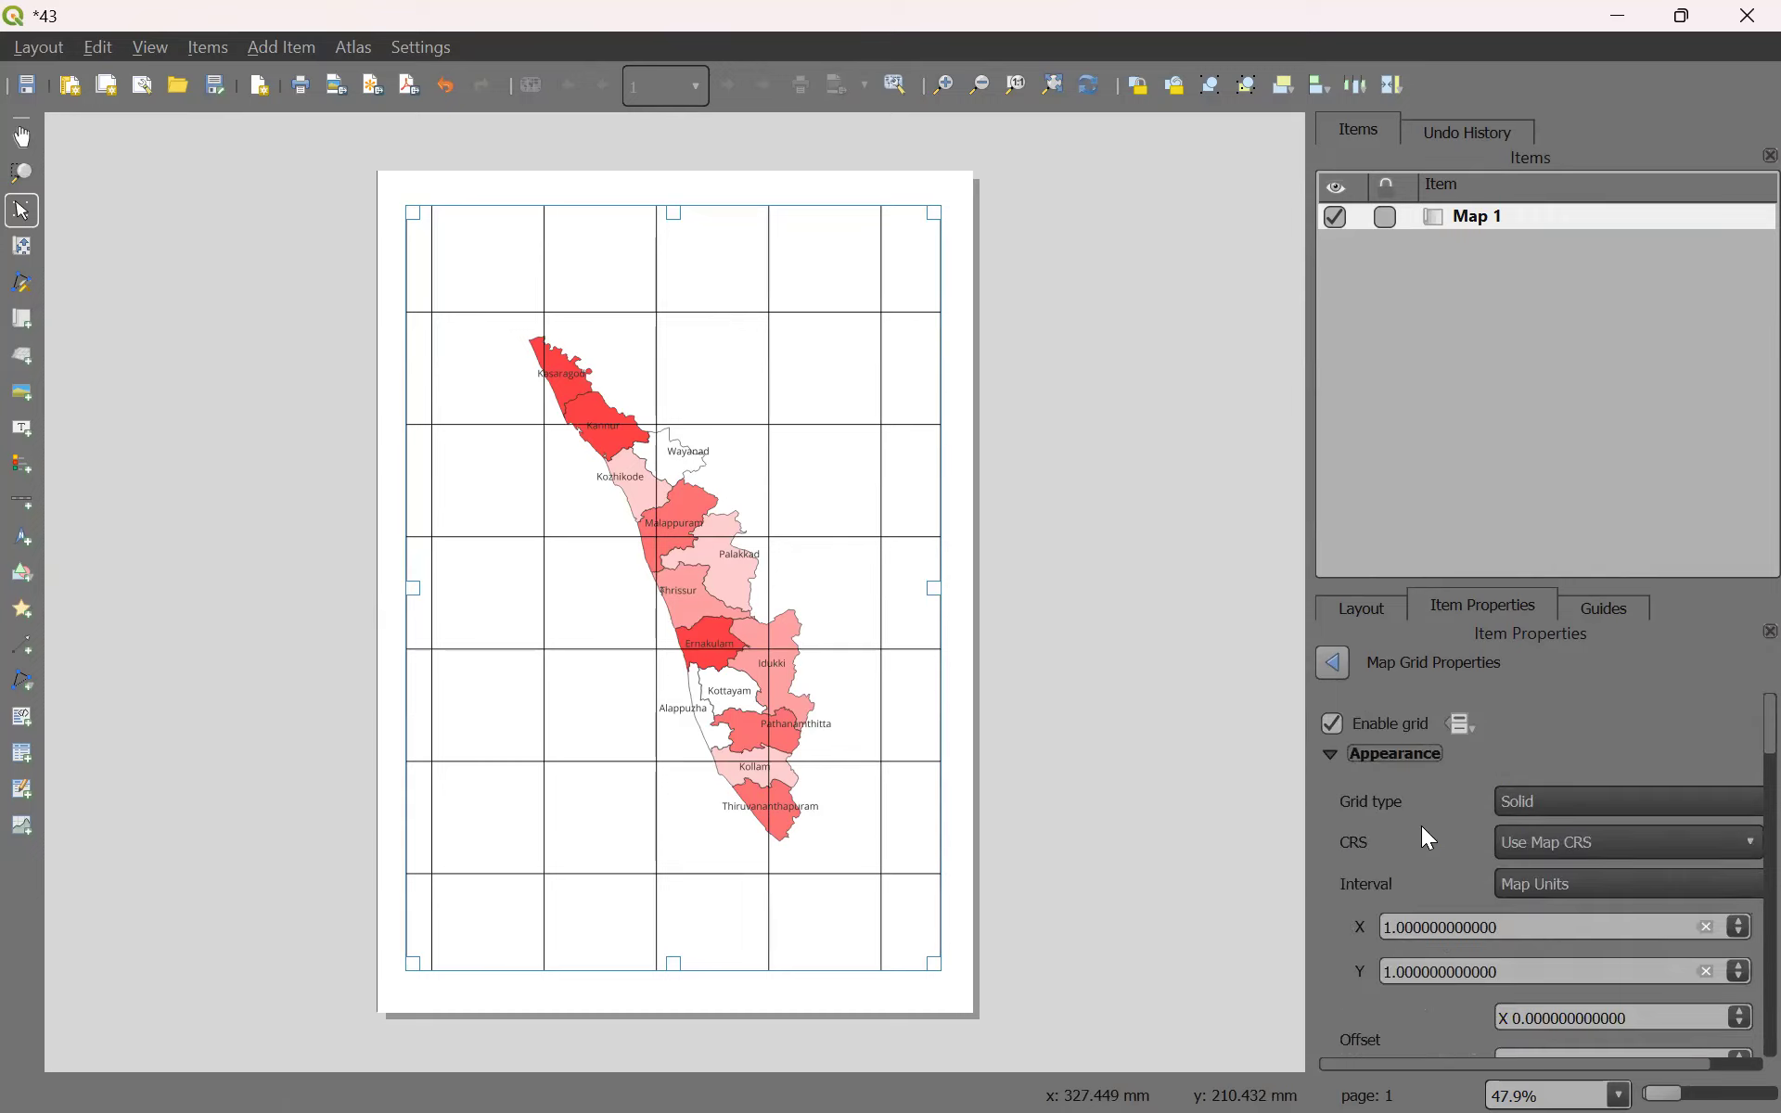
click(1331, 723)
click(1332, 723)
scroll(1436, 813, down, 5)
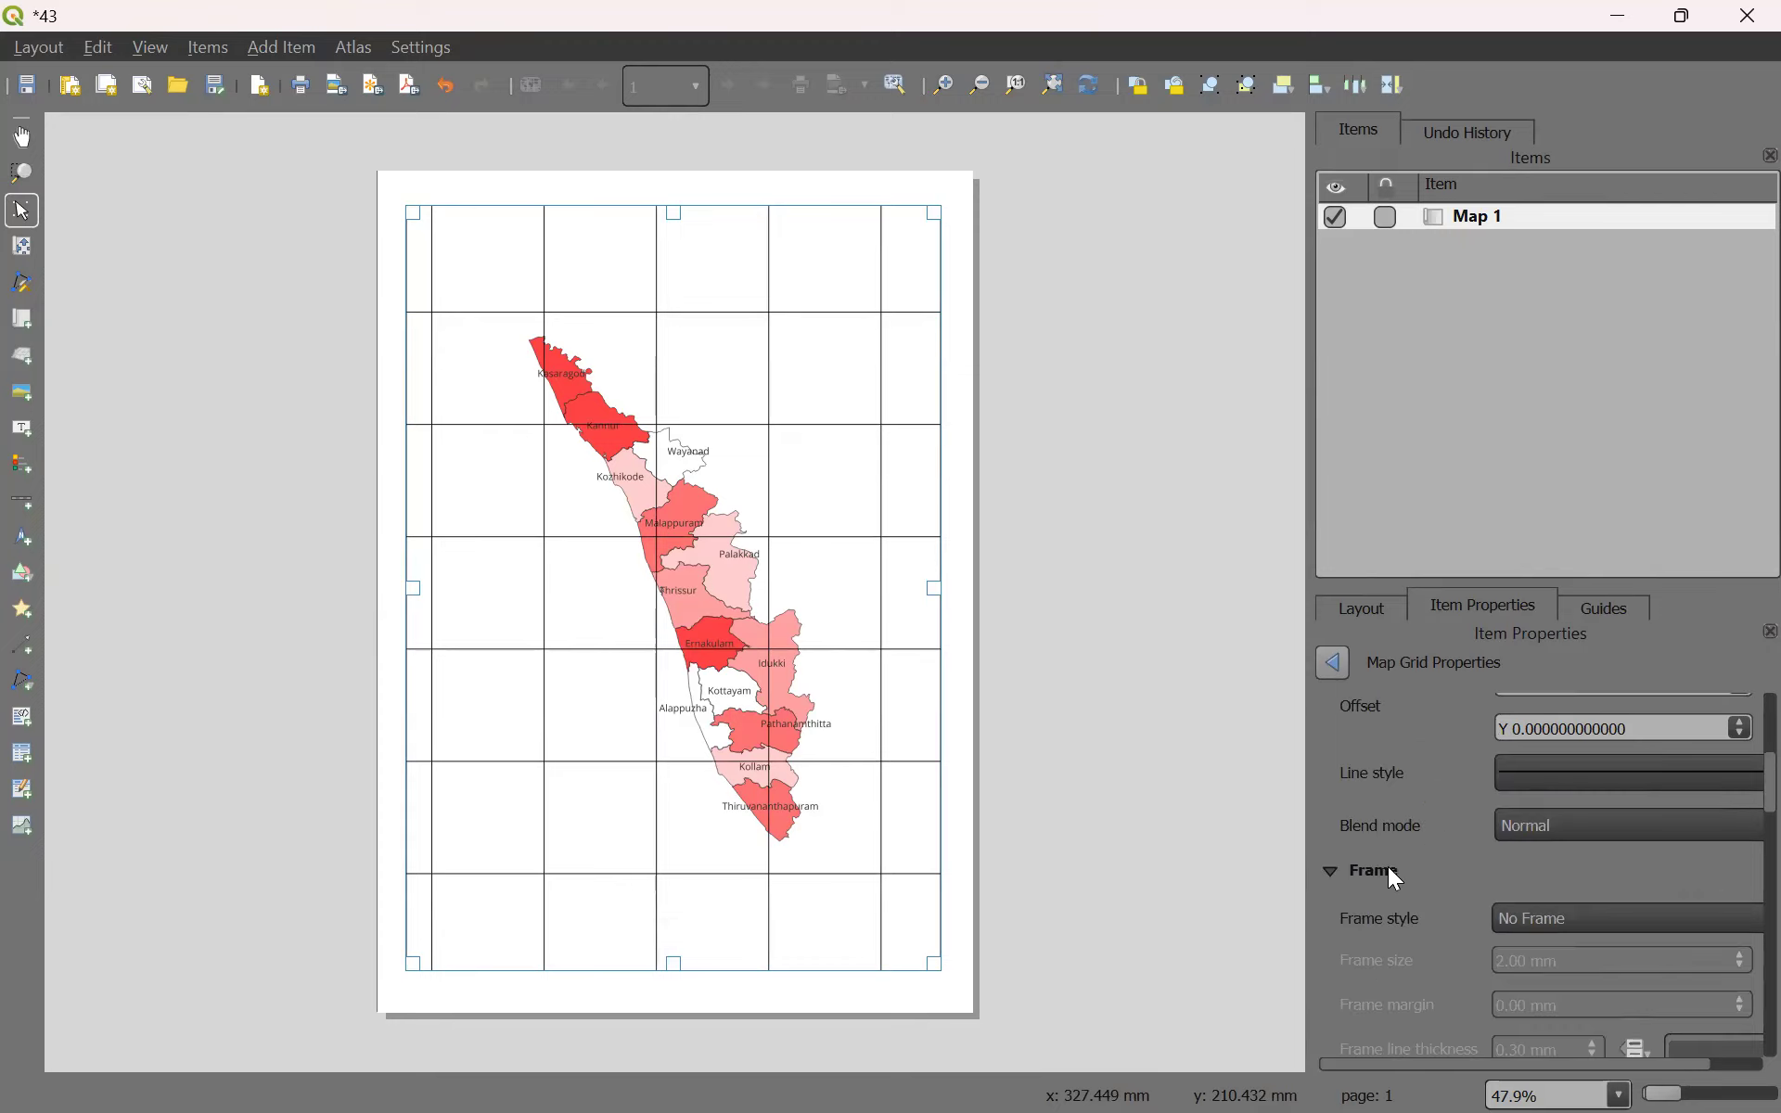
scroll(1434, 861, down, 3)
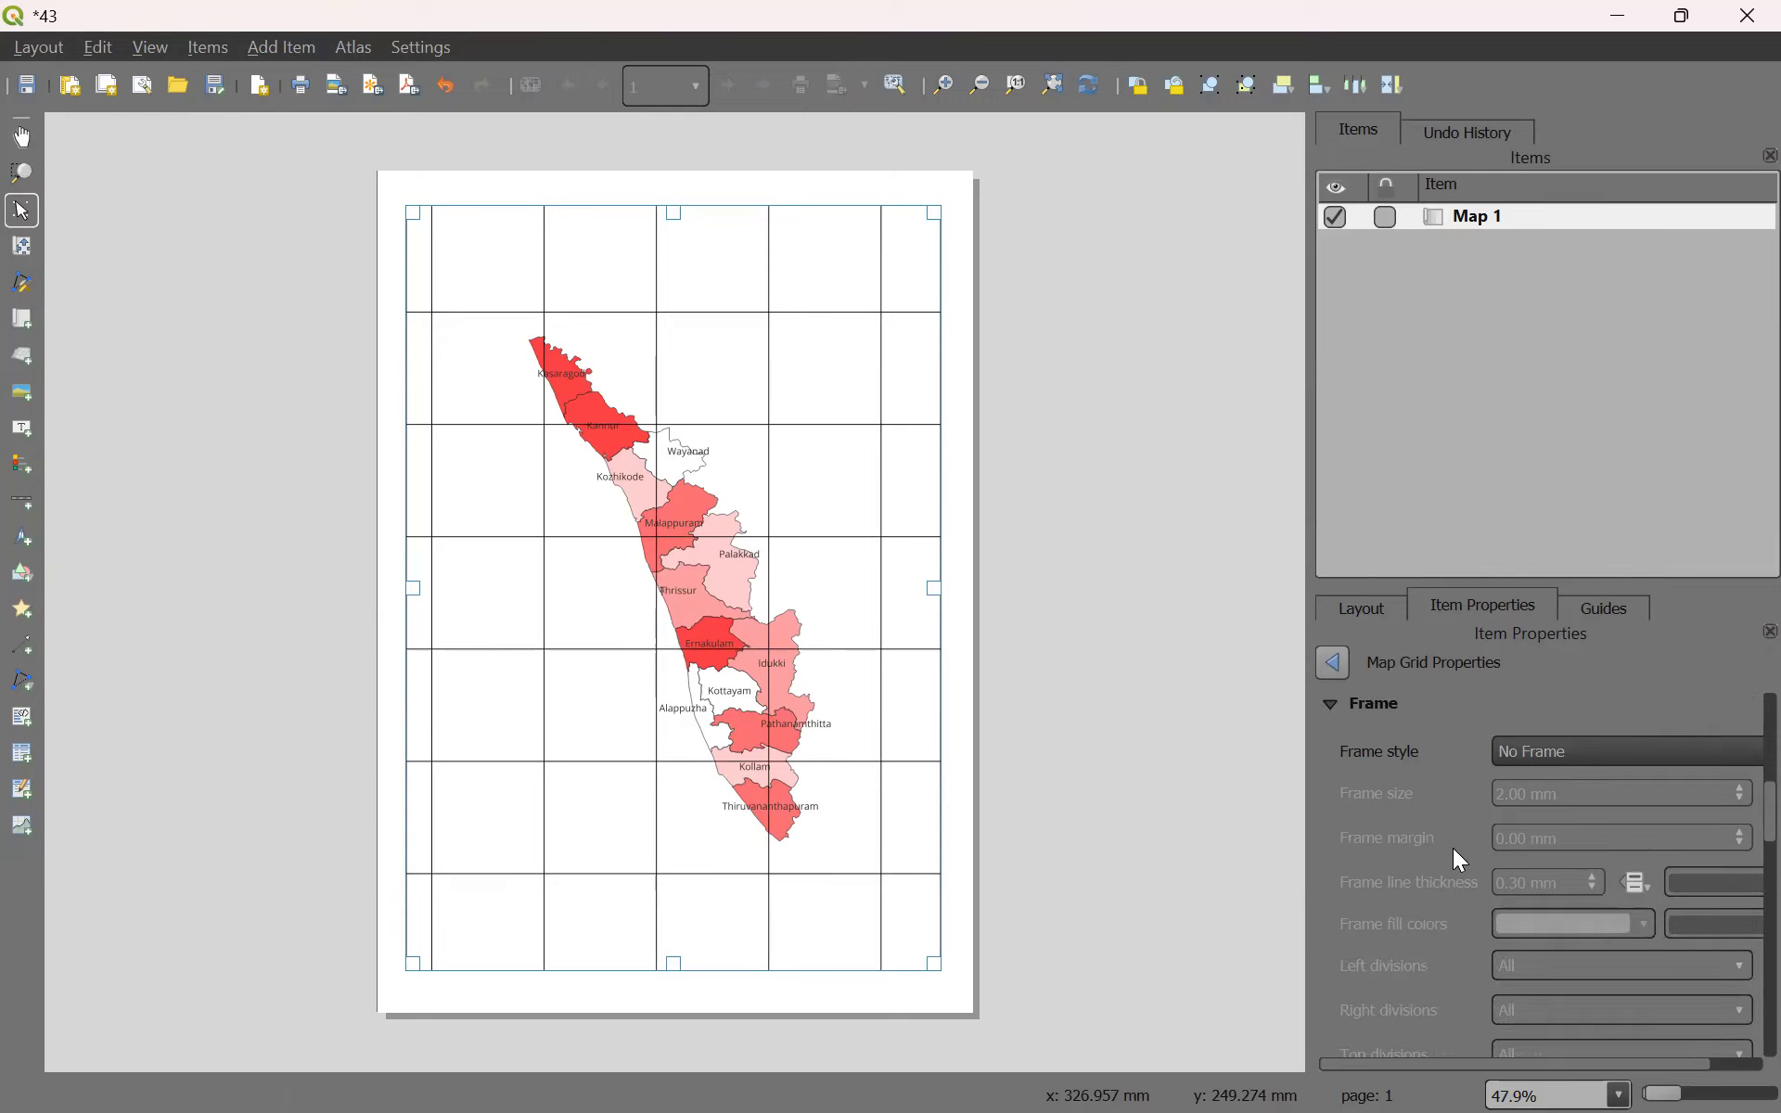
scroll(1454, 849, down, 3)
scroll(1451, 844, up, 10)
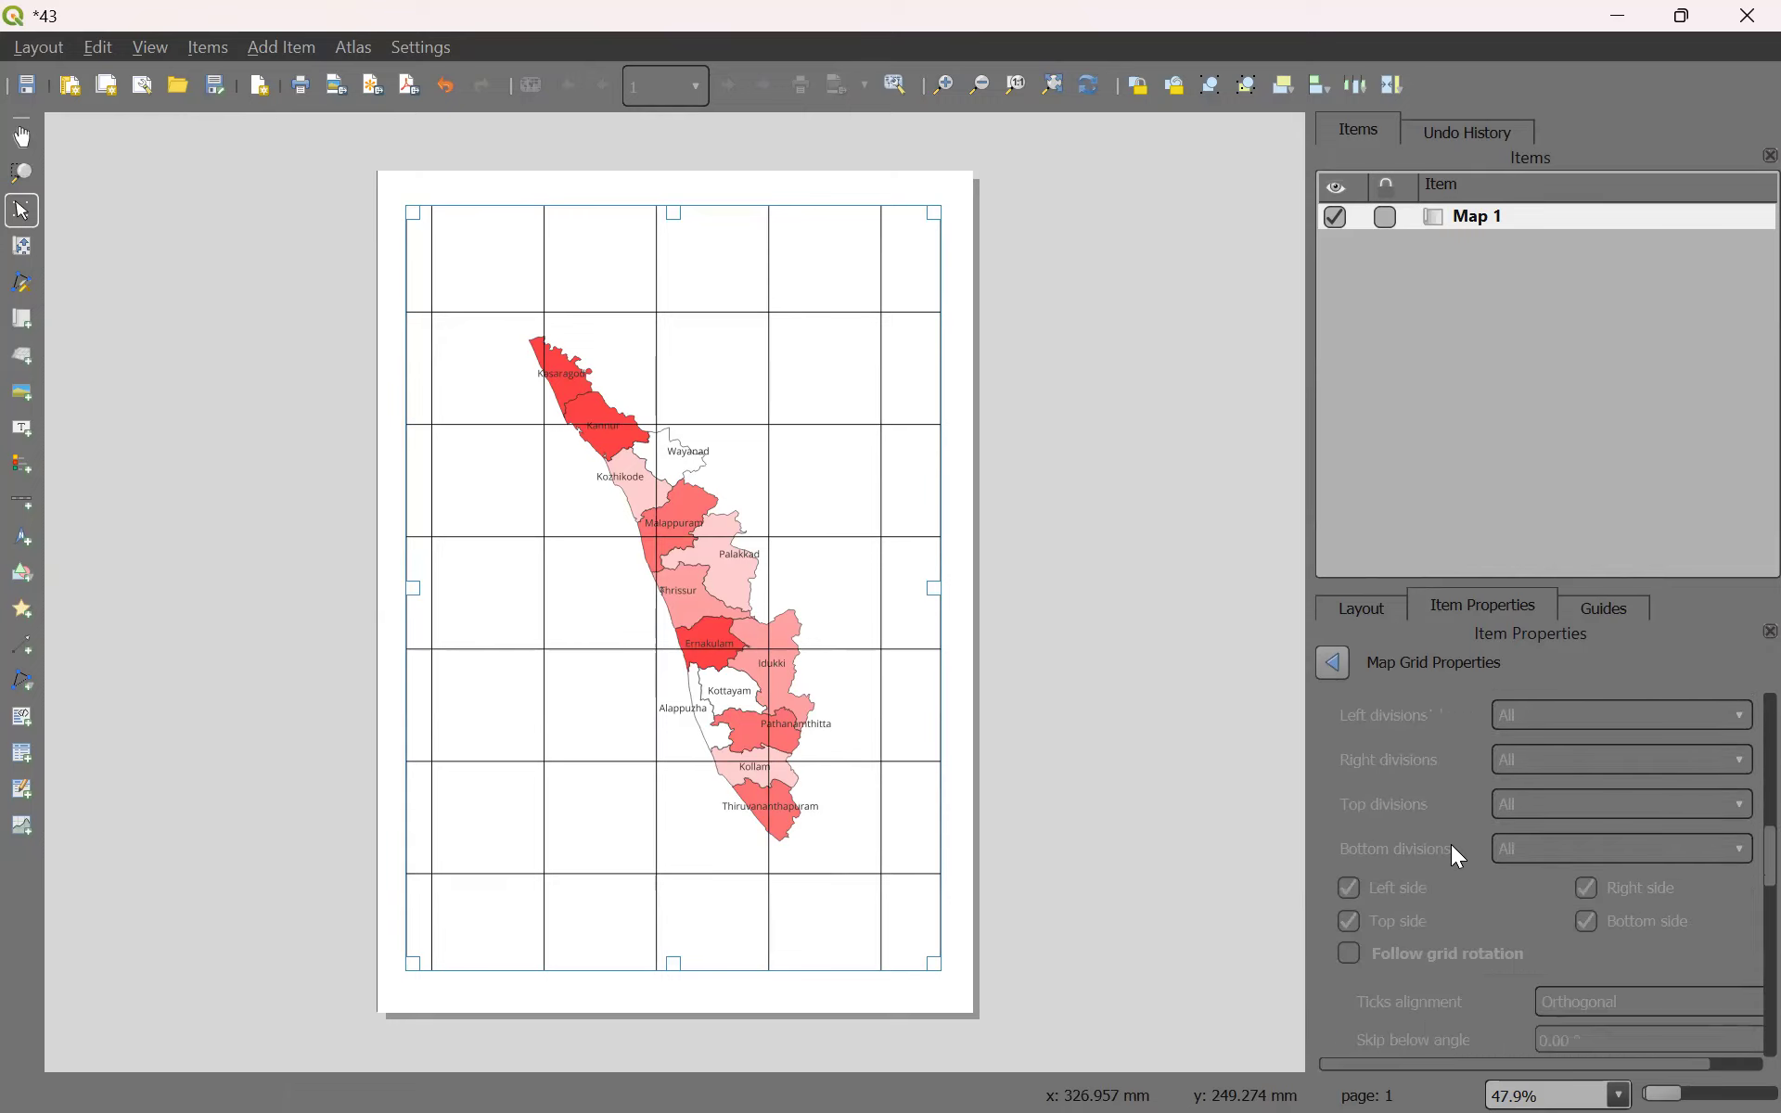
scroll(1411, 898, up, 2)
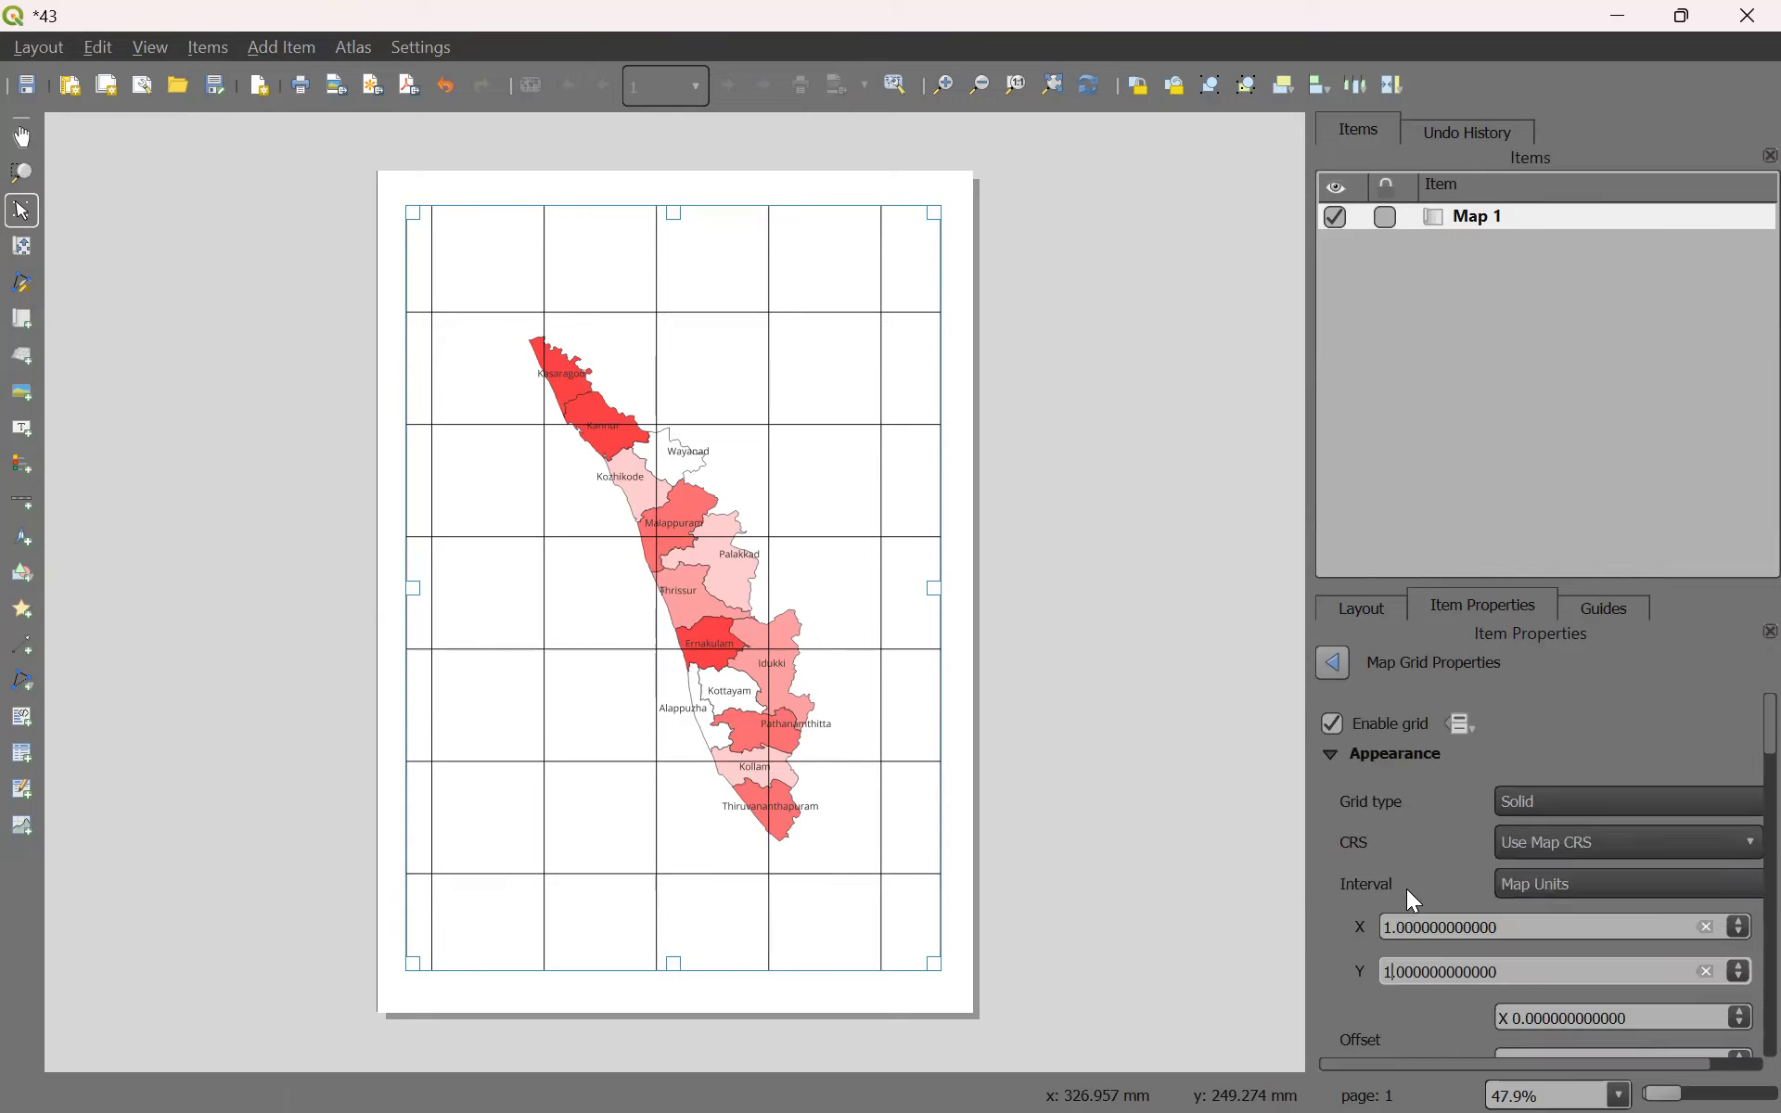
click(1333, 664)
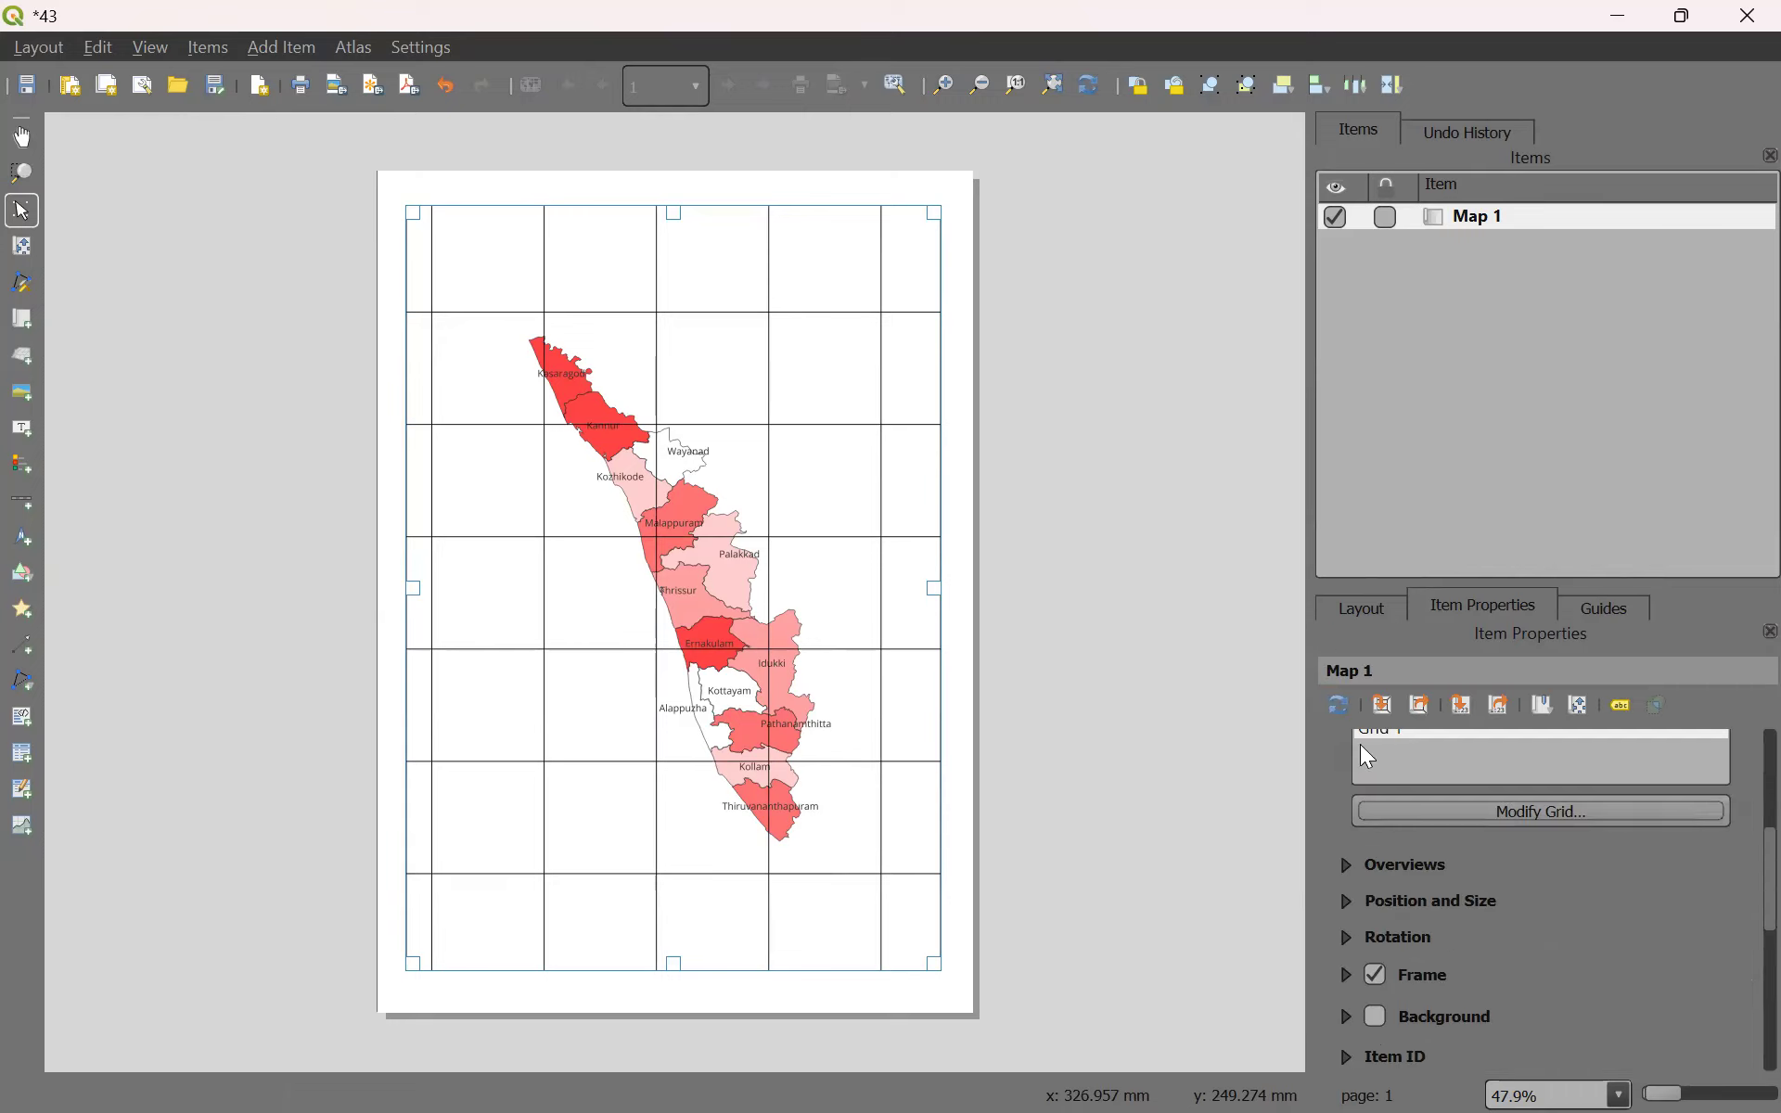
scroll(1548, 913, up, 4)
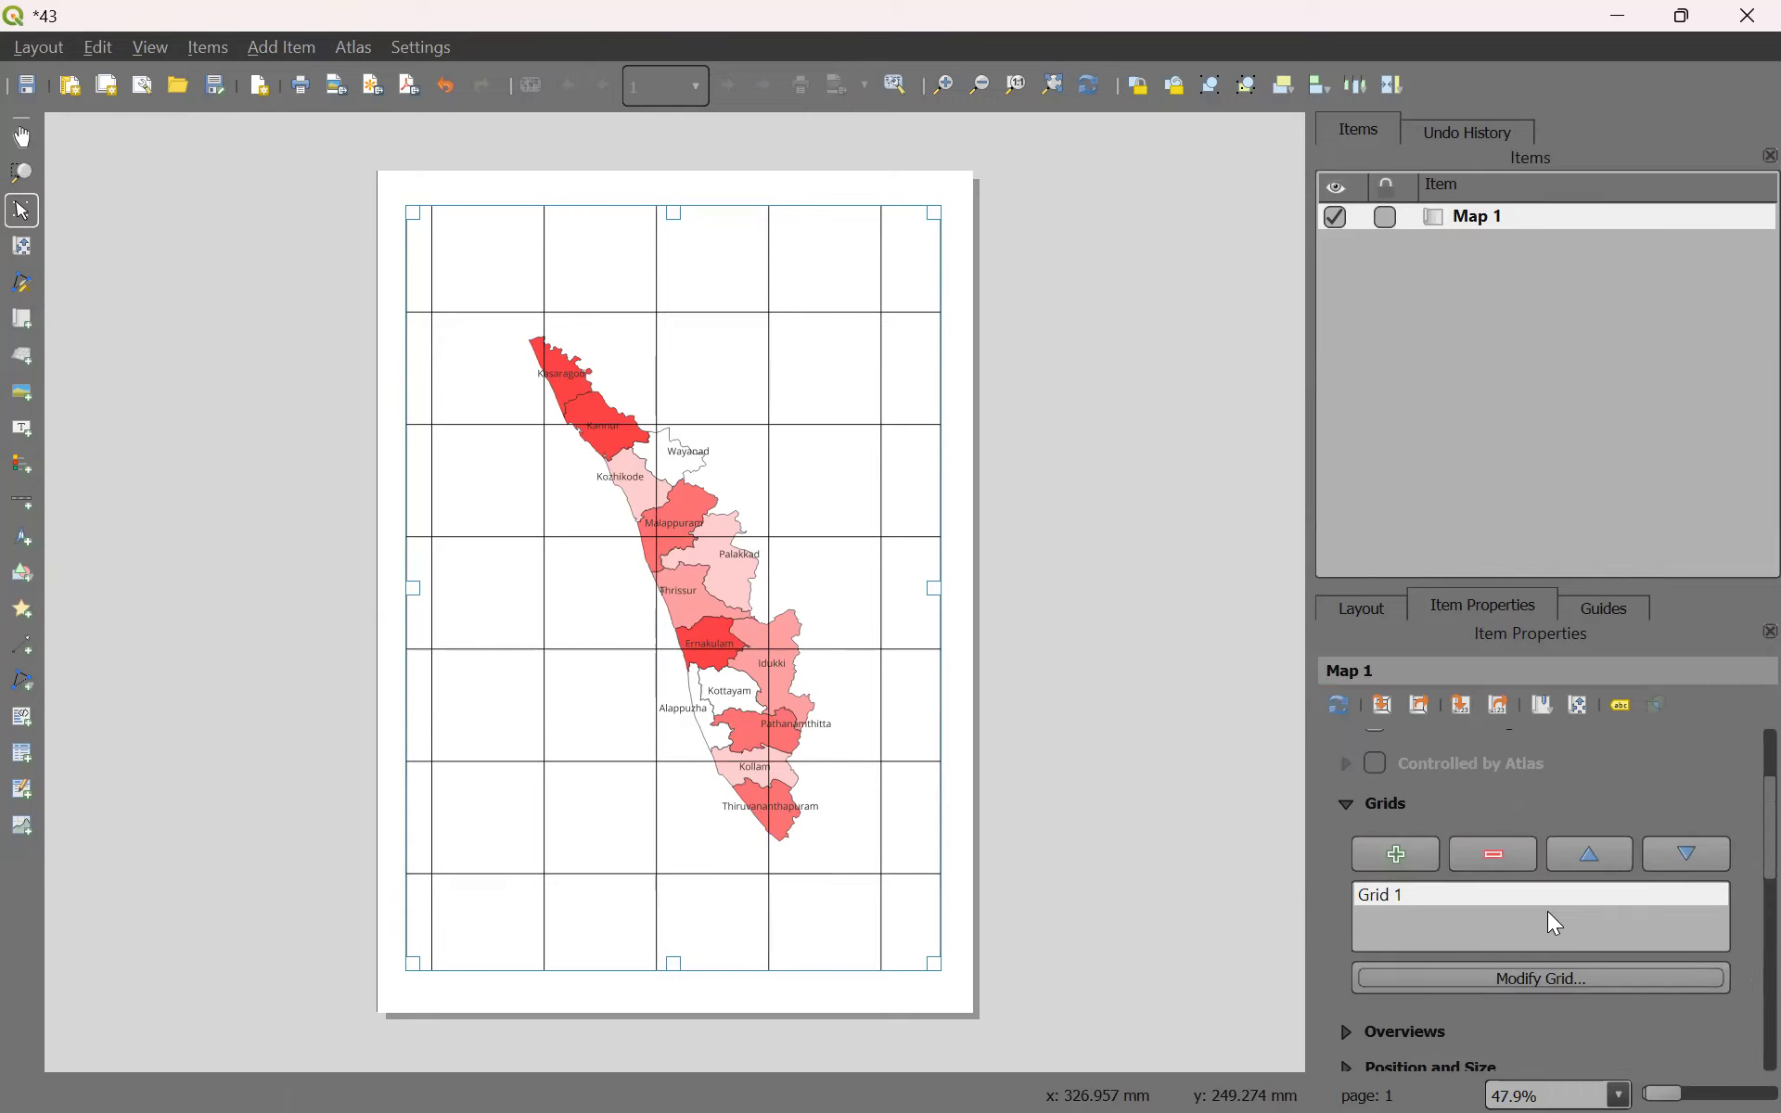
click(1540, 980)
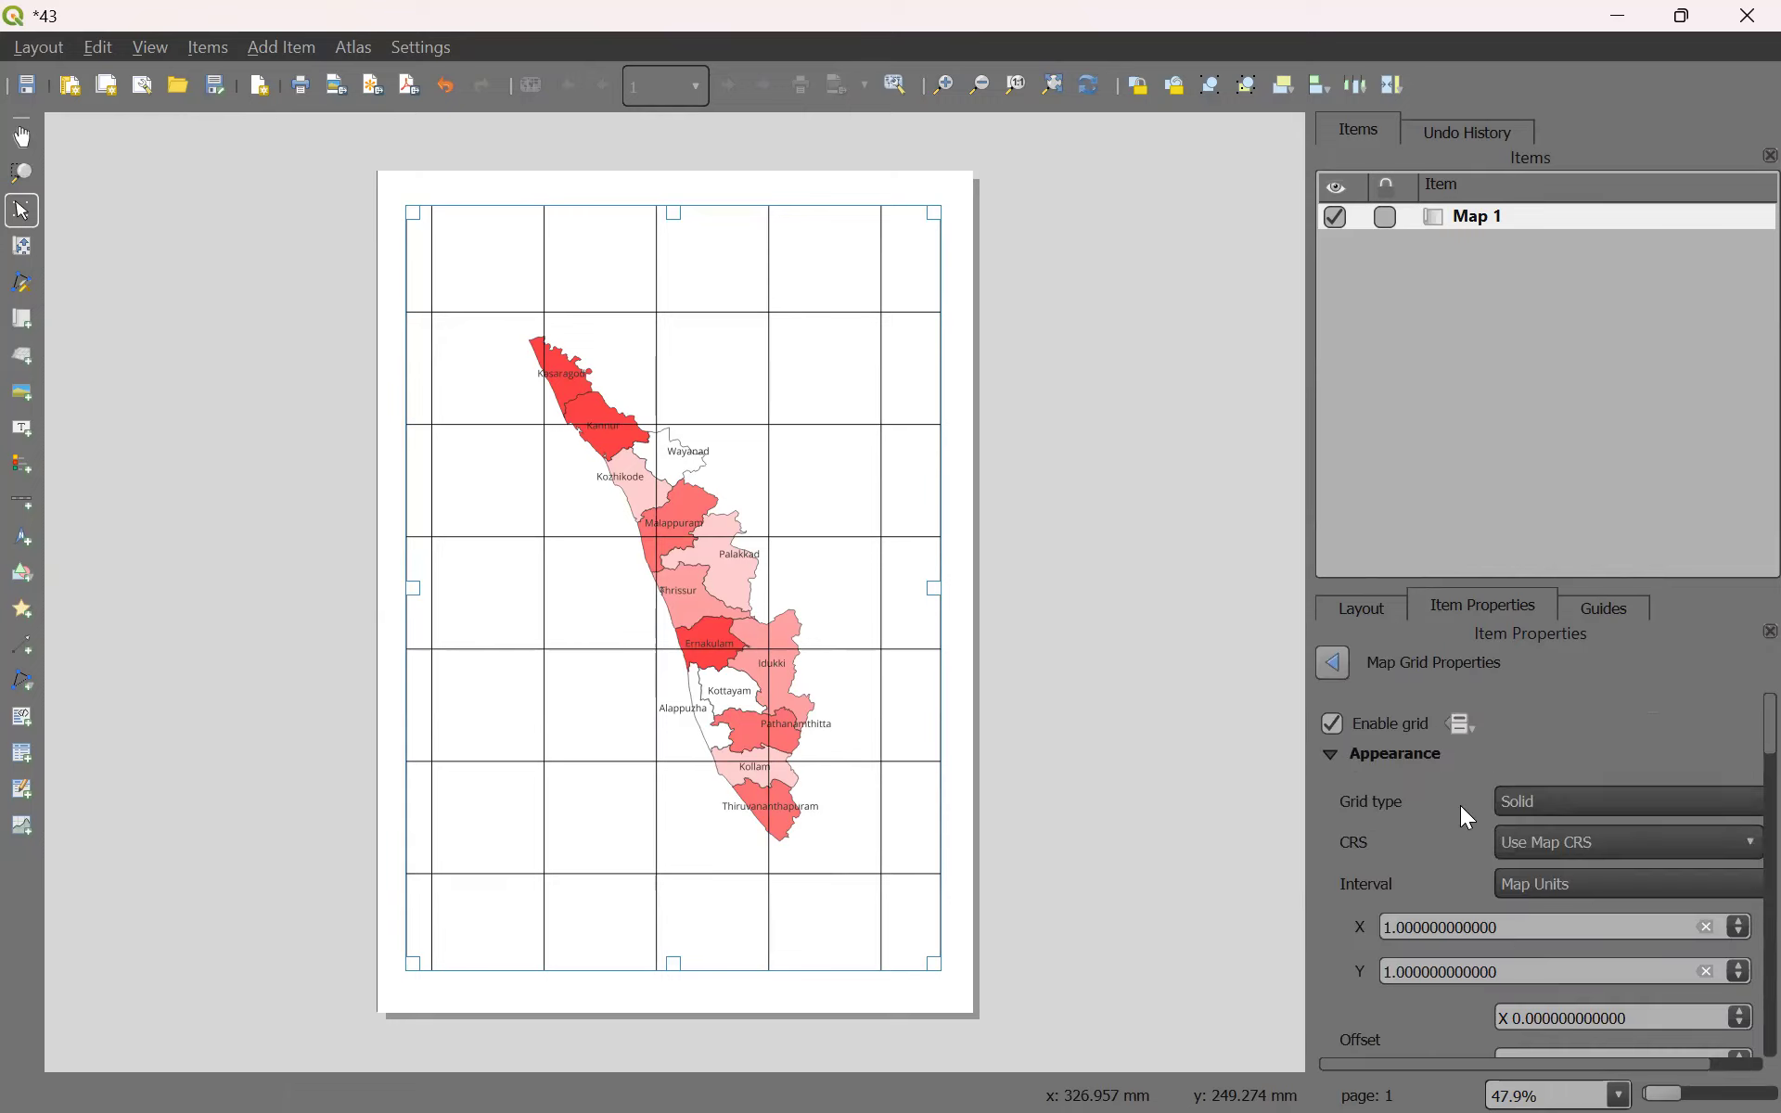
Set the grid's frame style to Line Border.
scroll(1437, 833, down, 4)
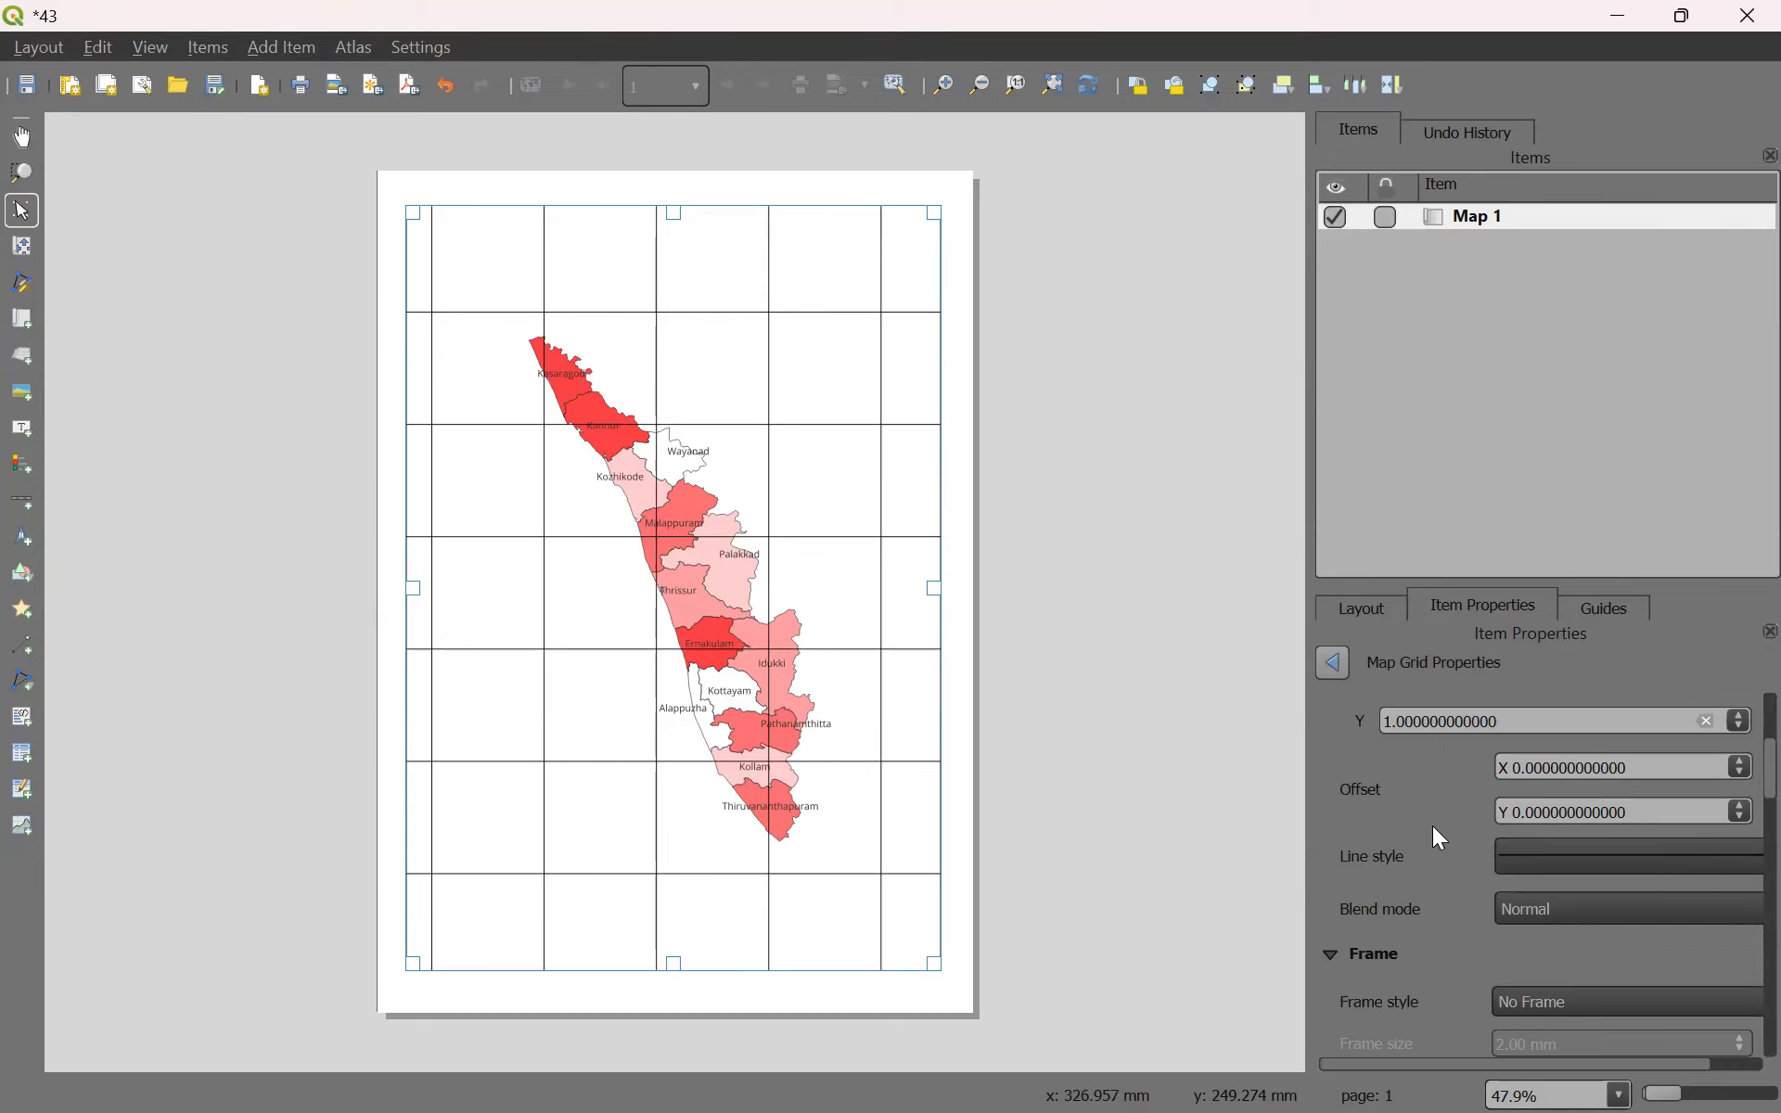
scroll(1438, 838, down, 2)
scroll(1426, 854, down, 1)
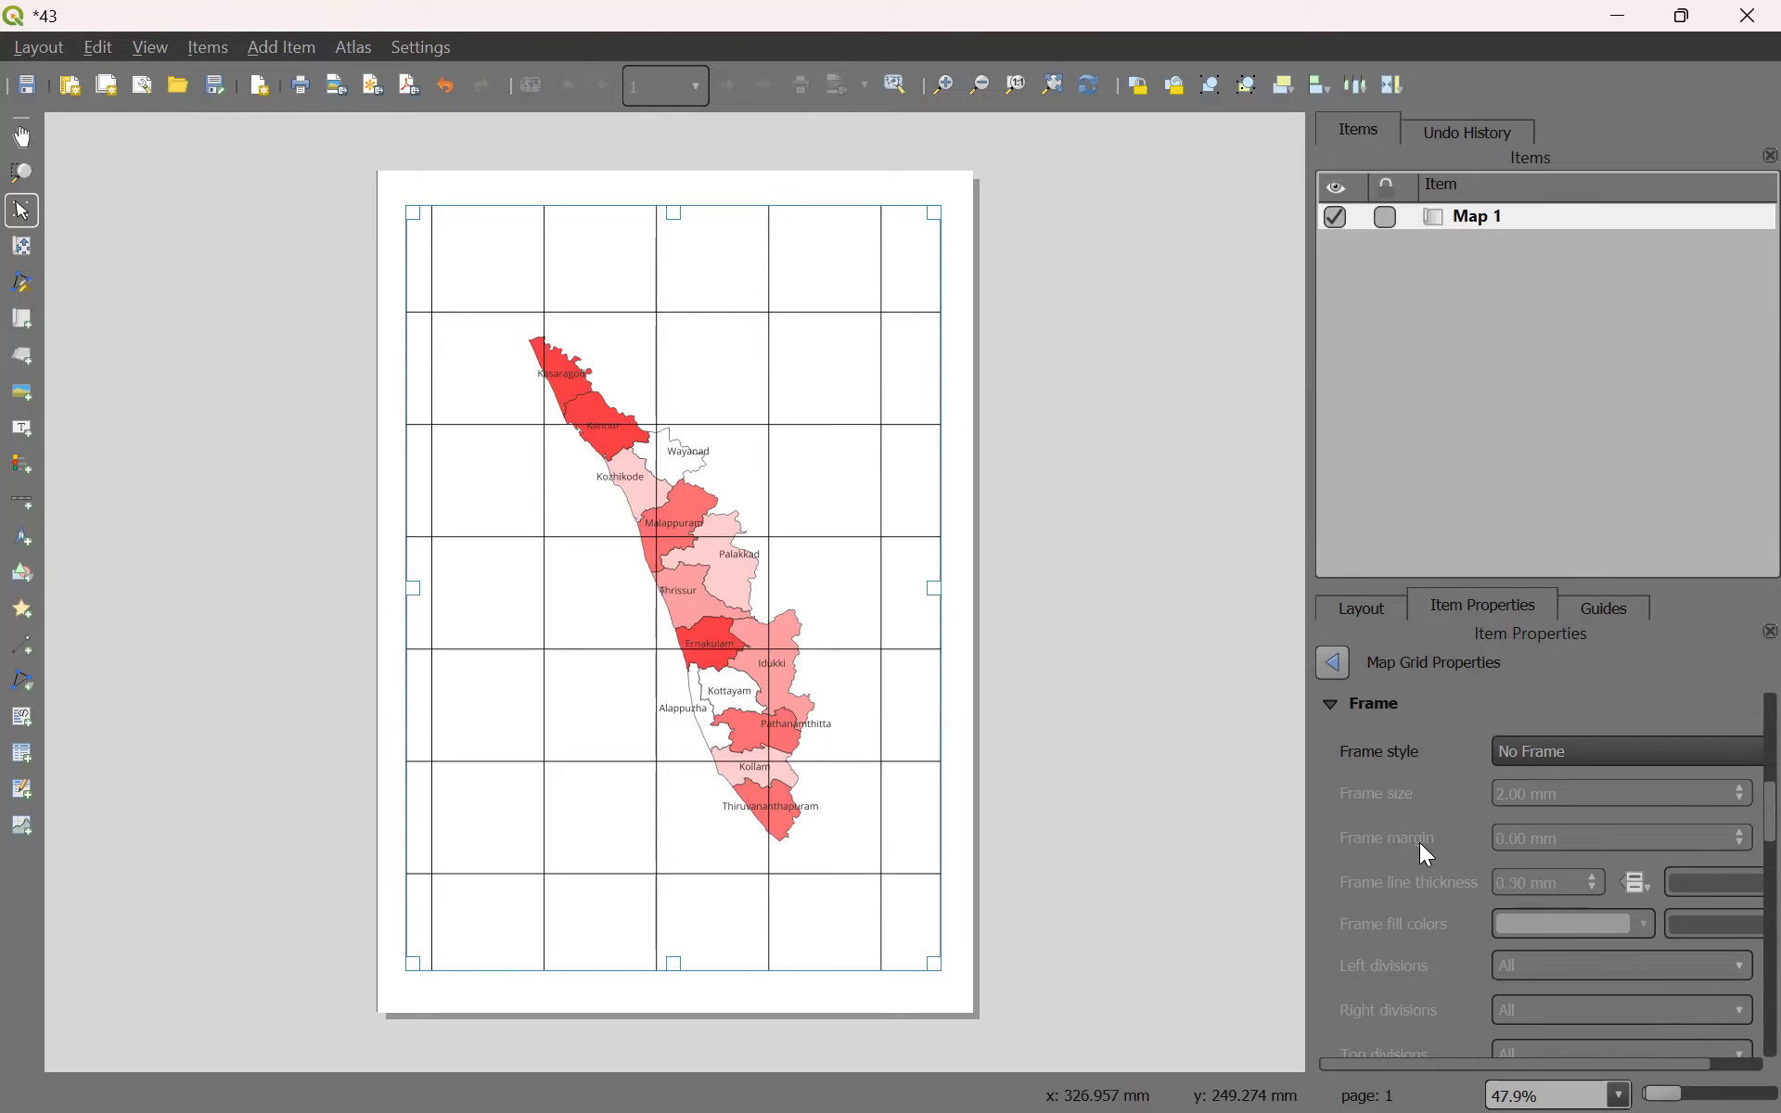
click(1566, 749)
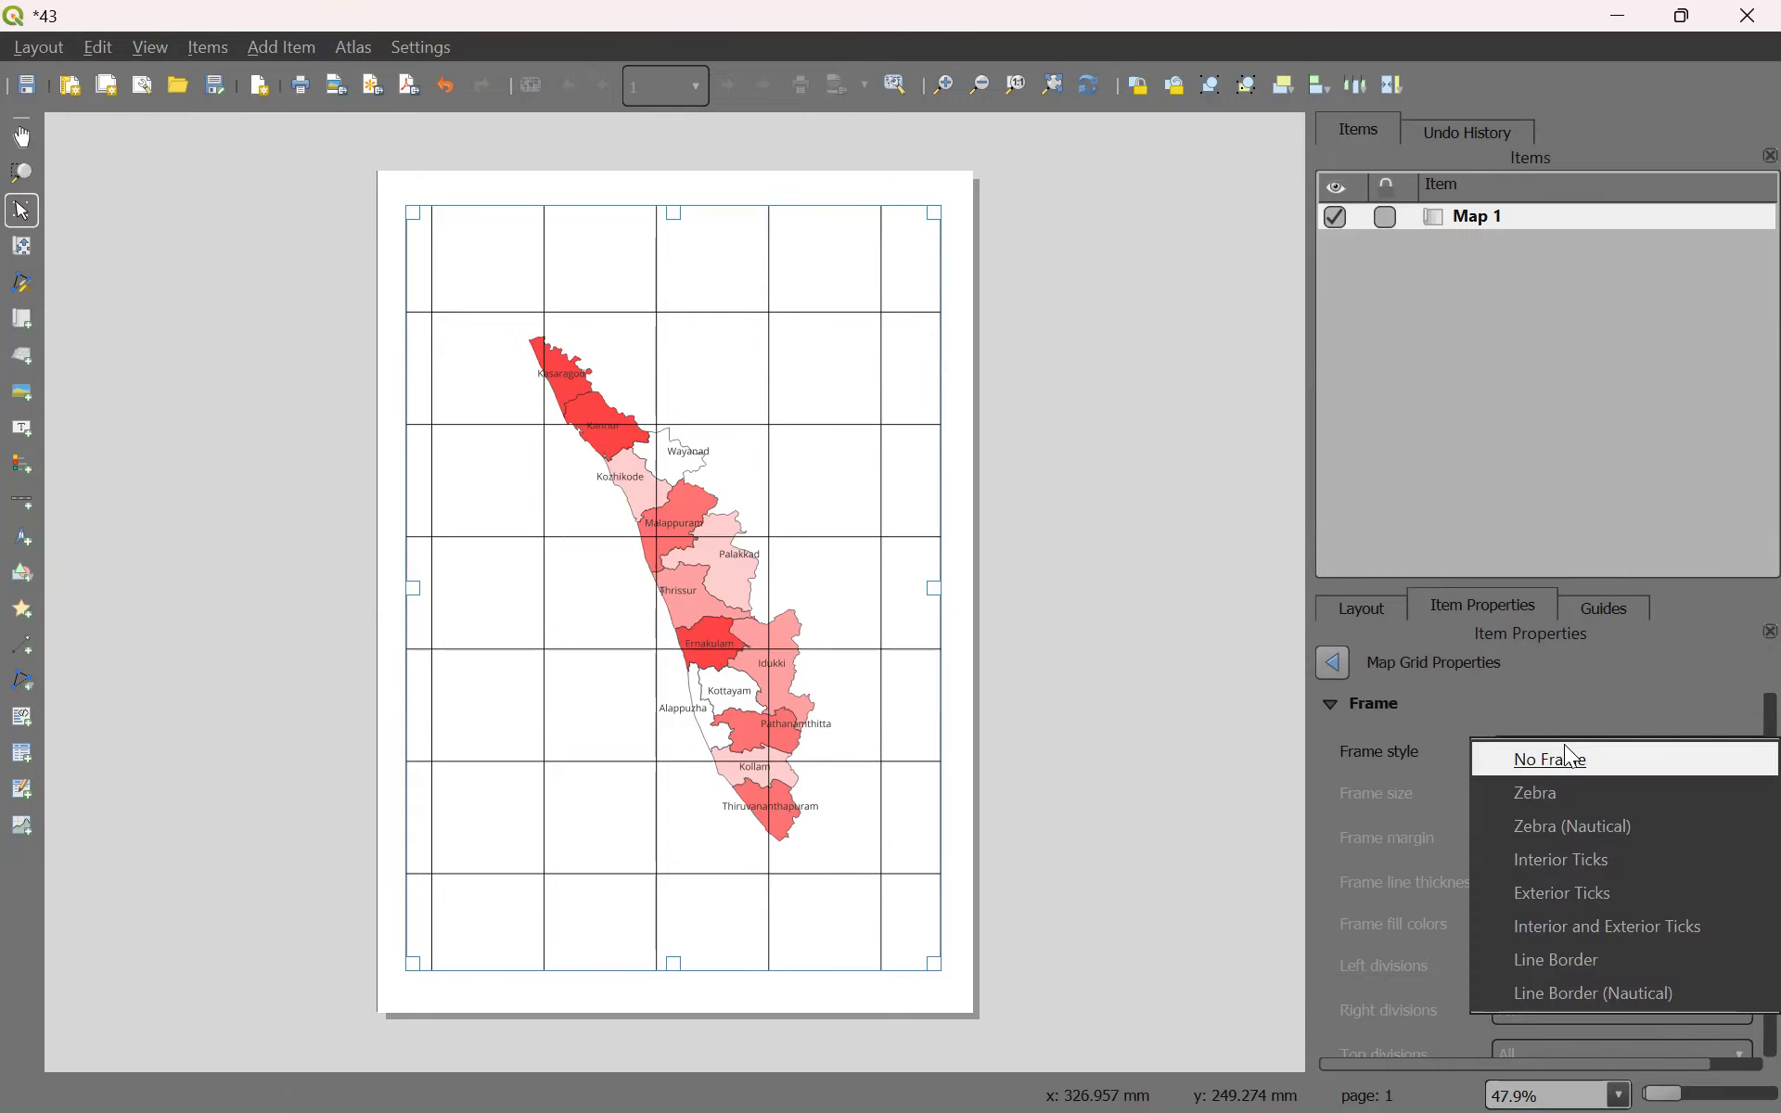
click(1566, 963)
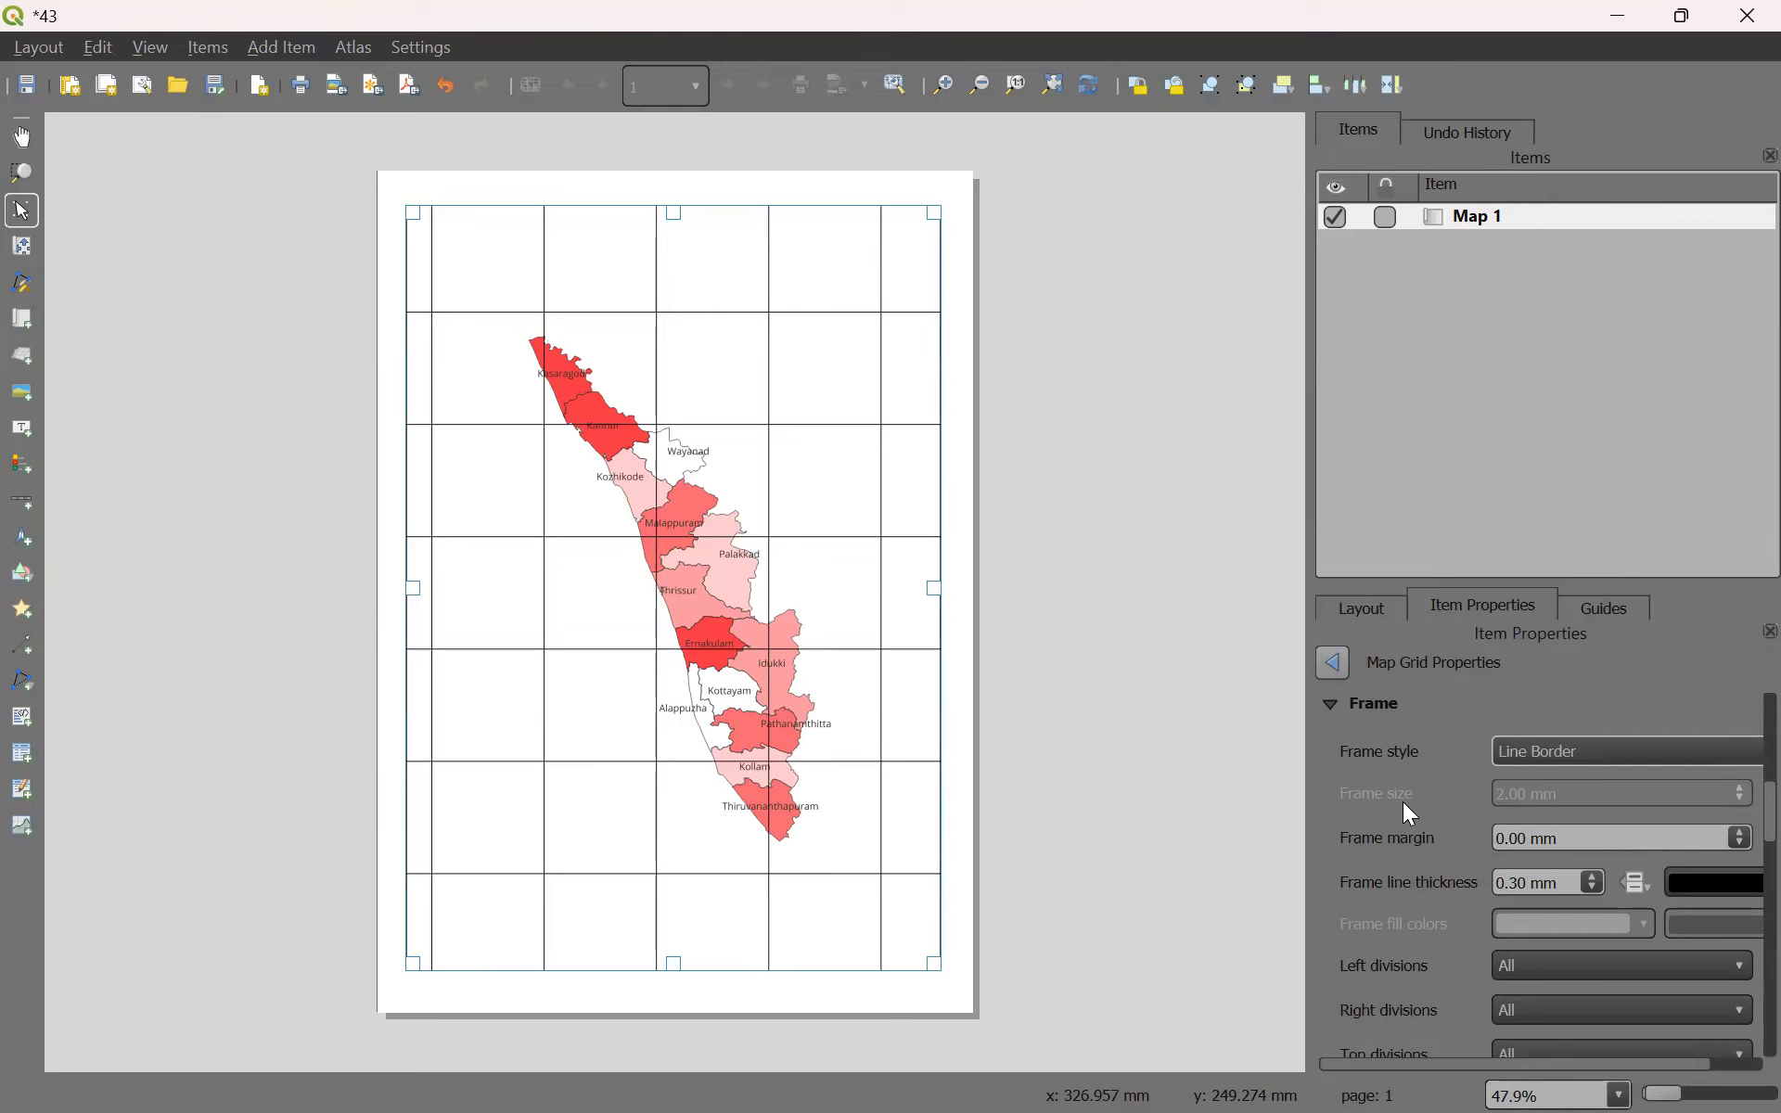
Turn on coordinate drawing for the map grid and bring up its format and placement settings.
scroll(1426, 784, down, 2)
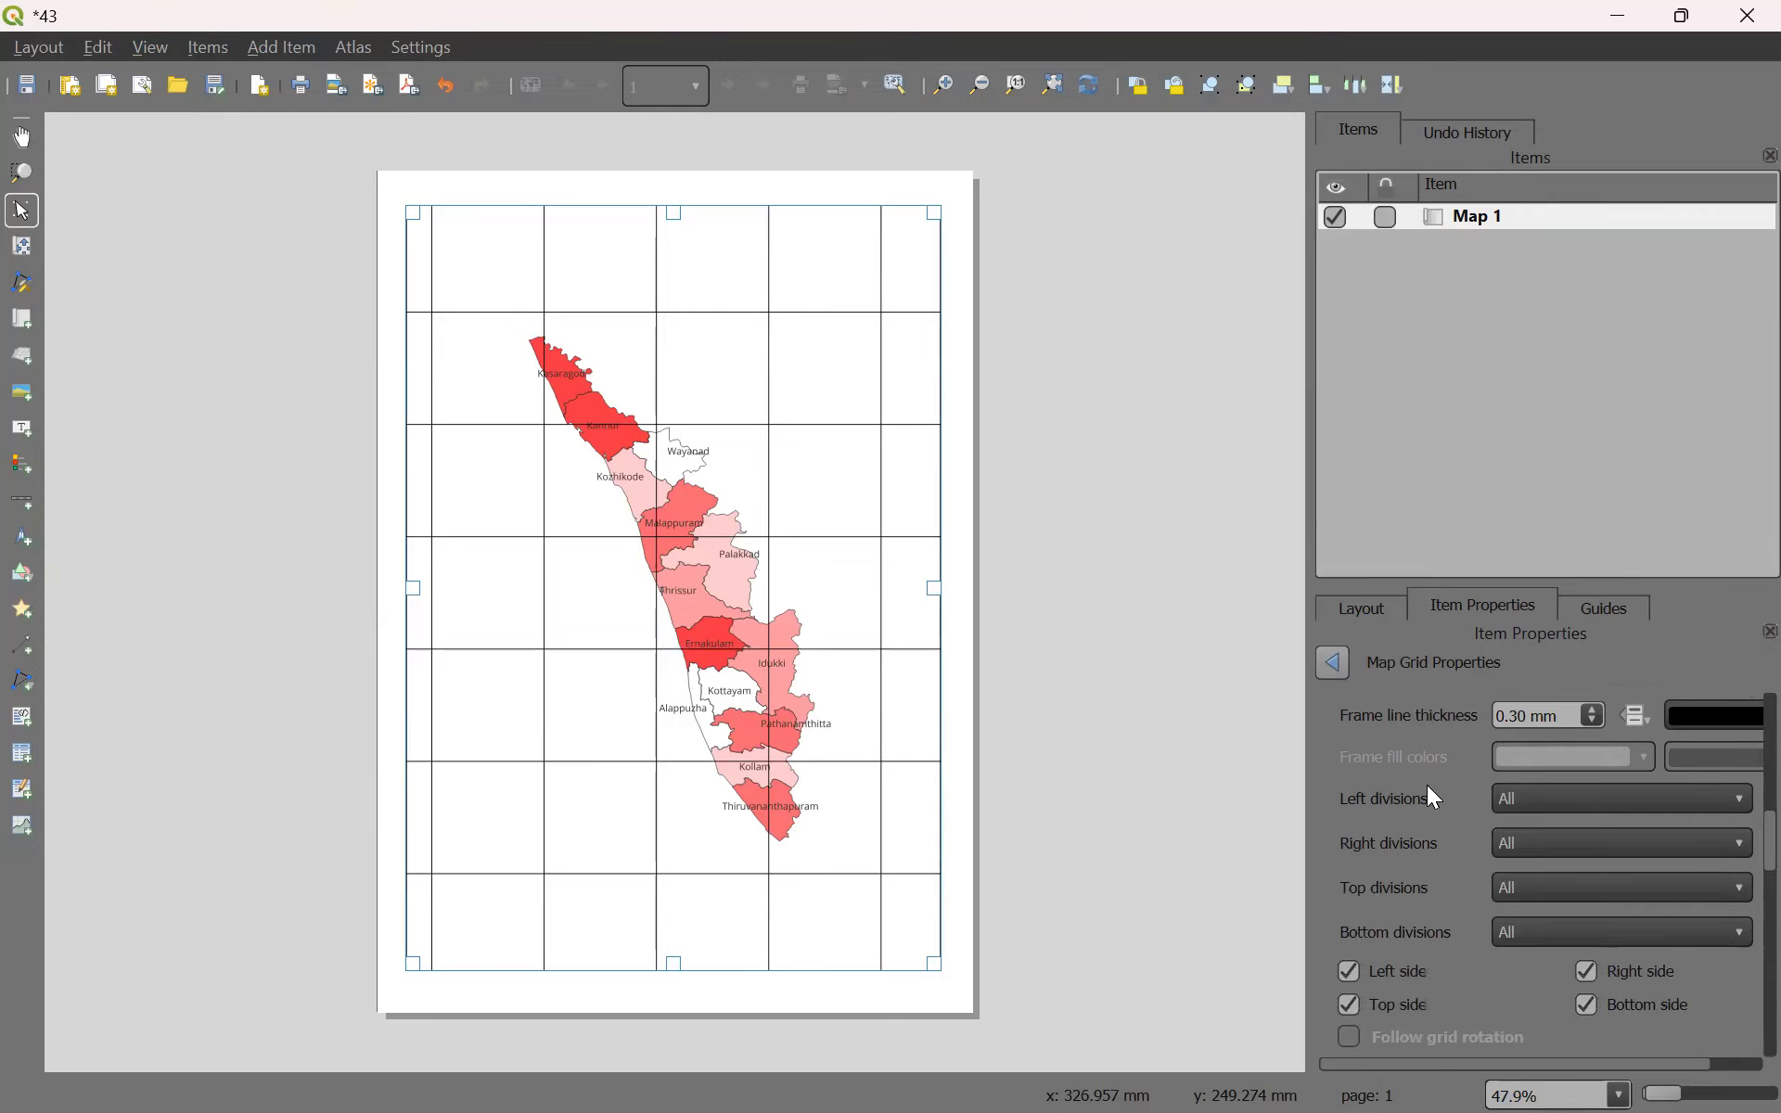
scroll(1429, 787, down, 1)
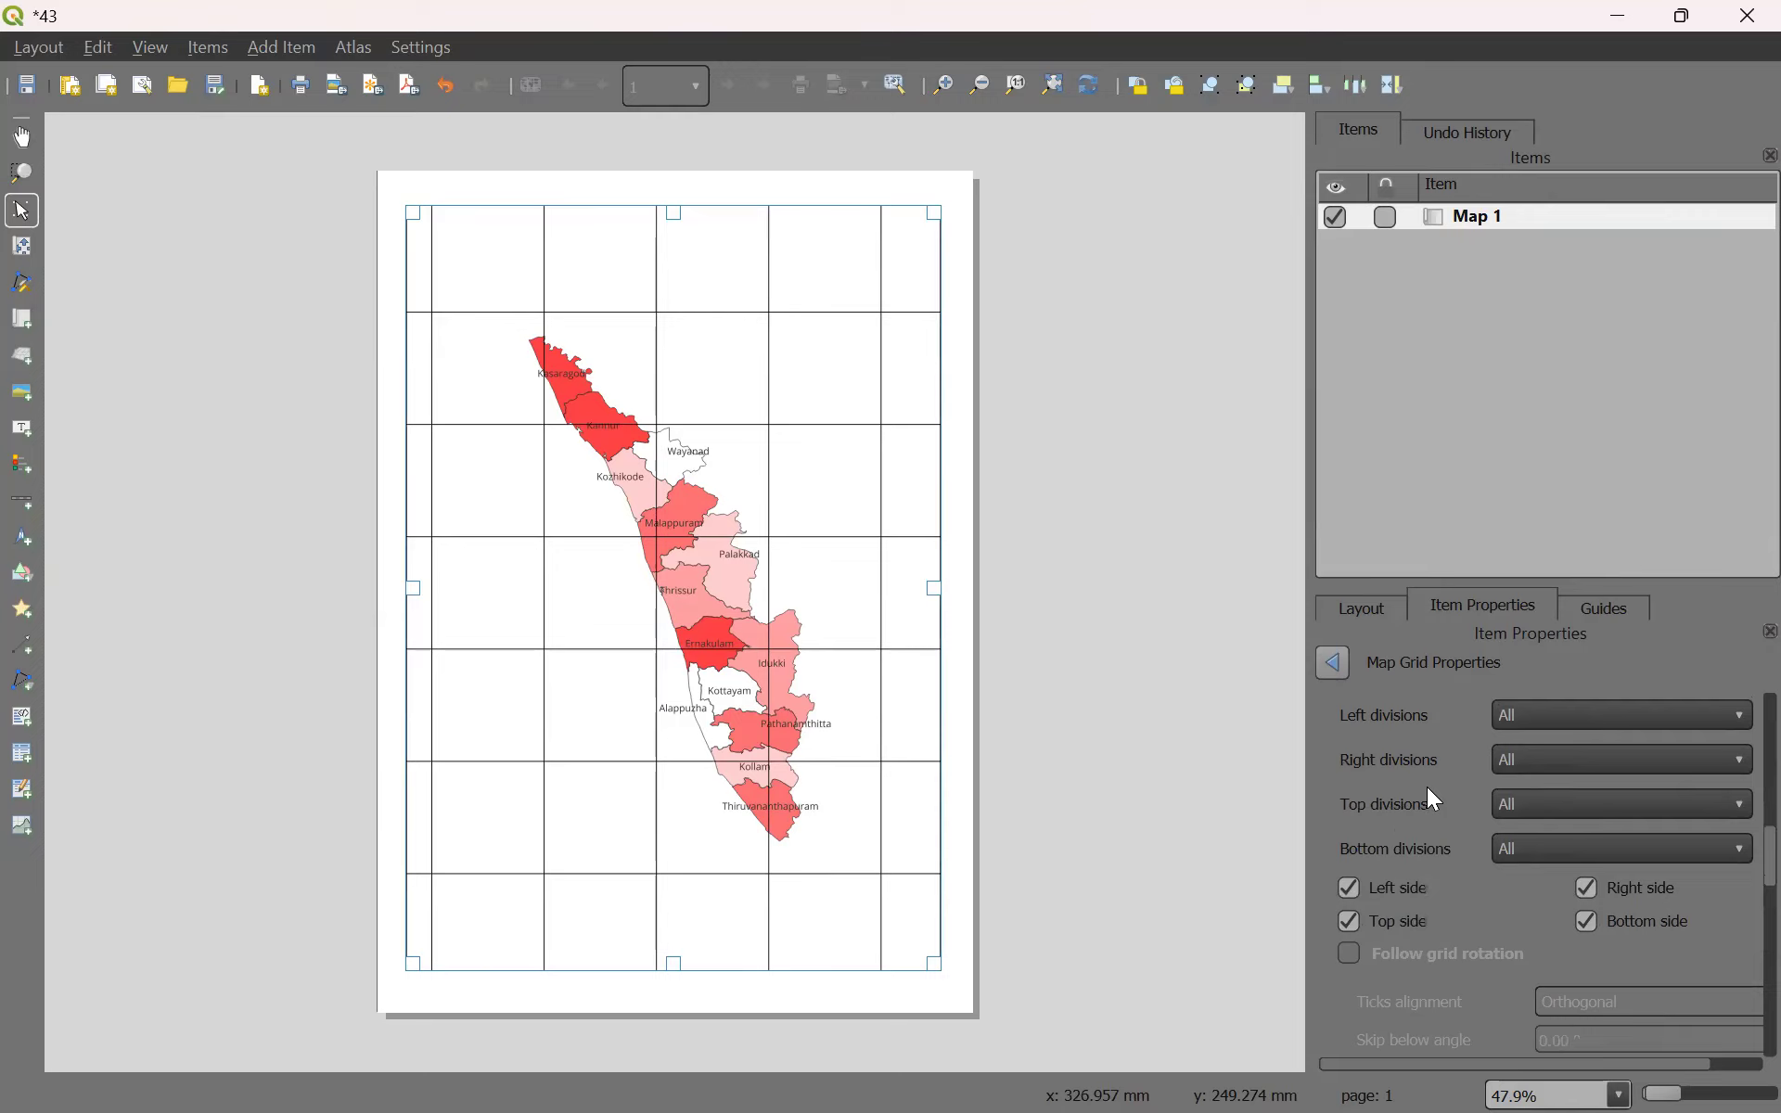
scroll(1428, 788, down, 1)
scroll(1433, 804, down, 1)
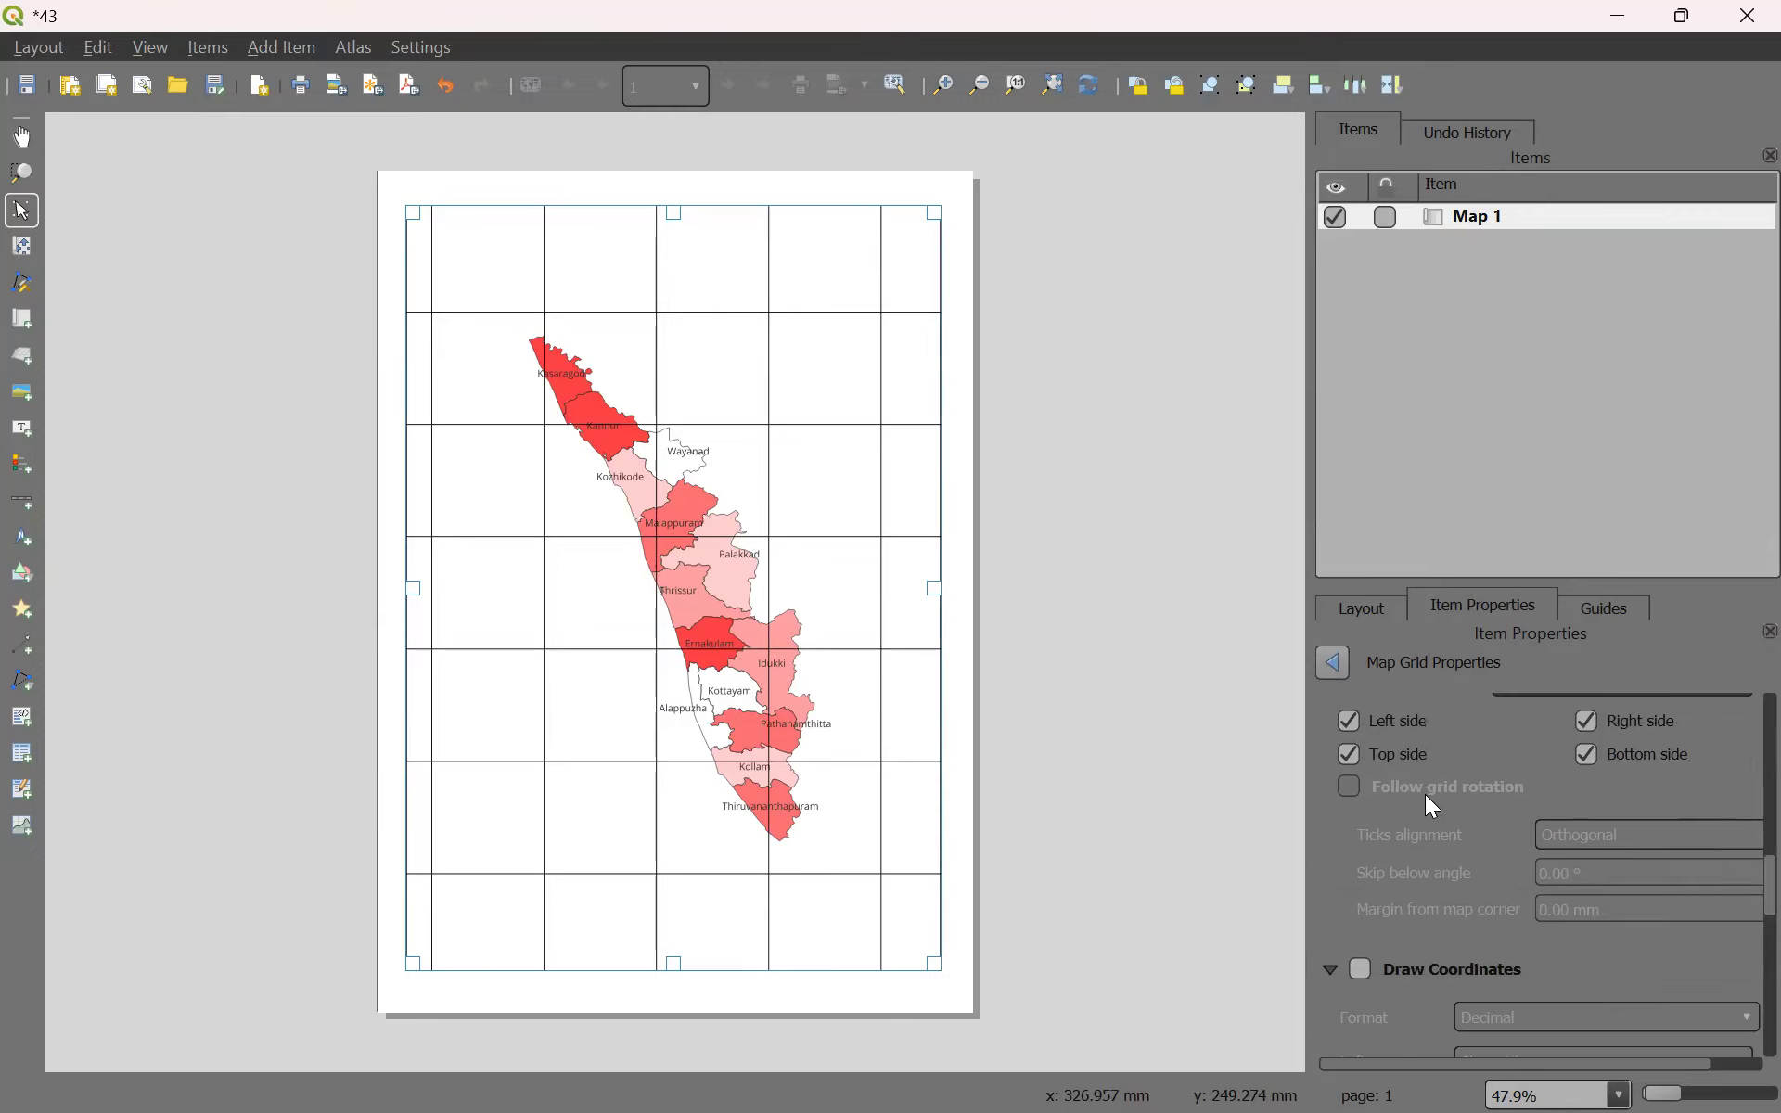
scroll(1433, 806, down, 1)
click(1360, 886)
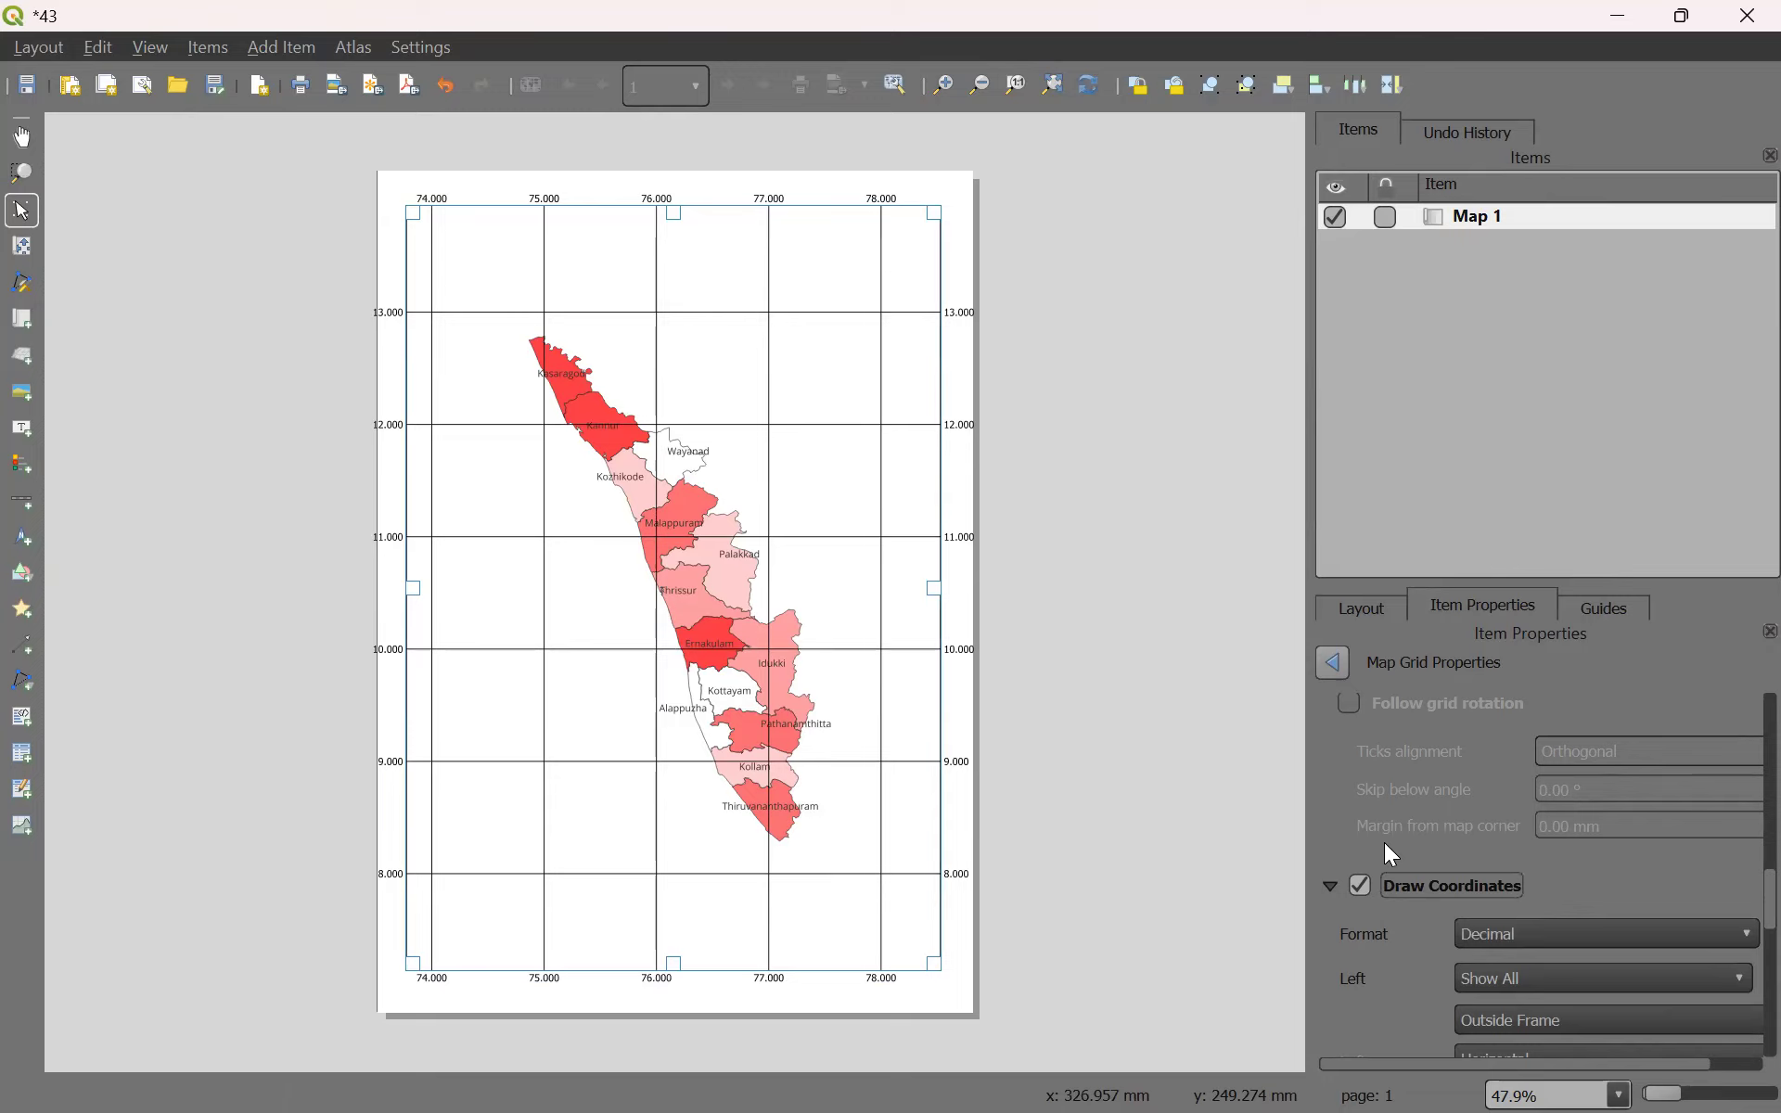
scroll(1377, 922, down, 2)
scroll(1377, 892, up, 2)
scroll(1377, 885, down, 2)
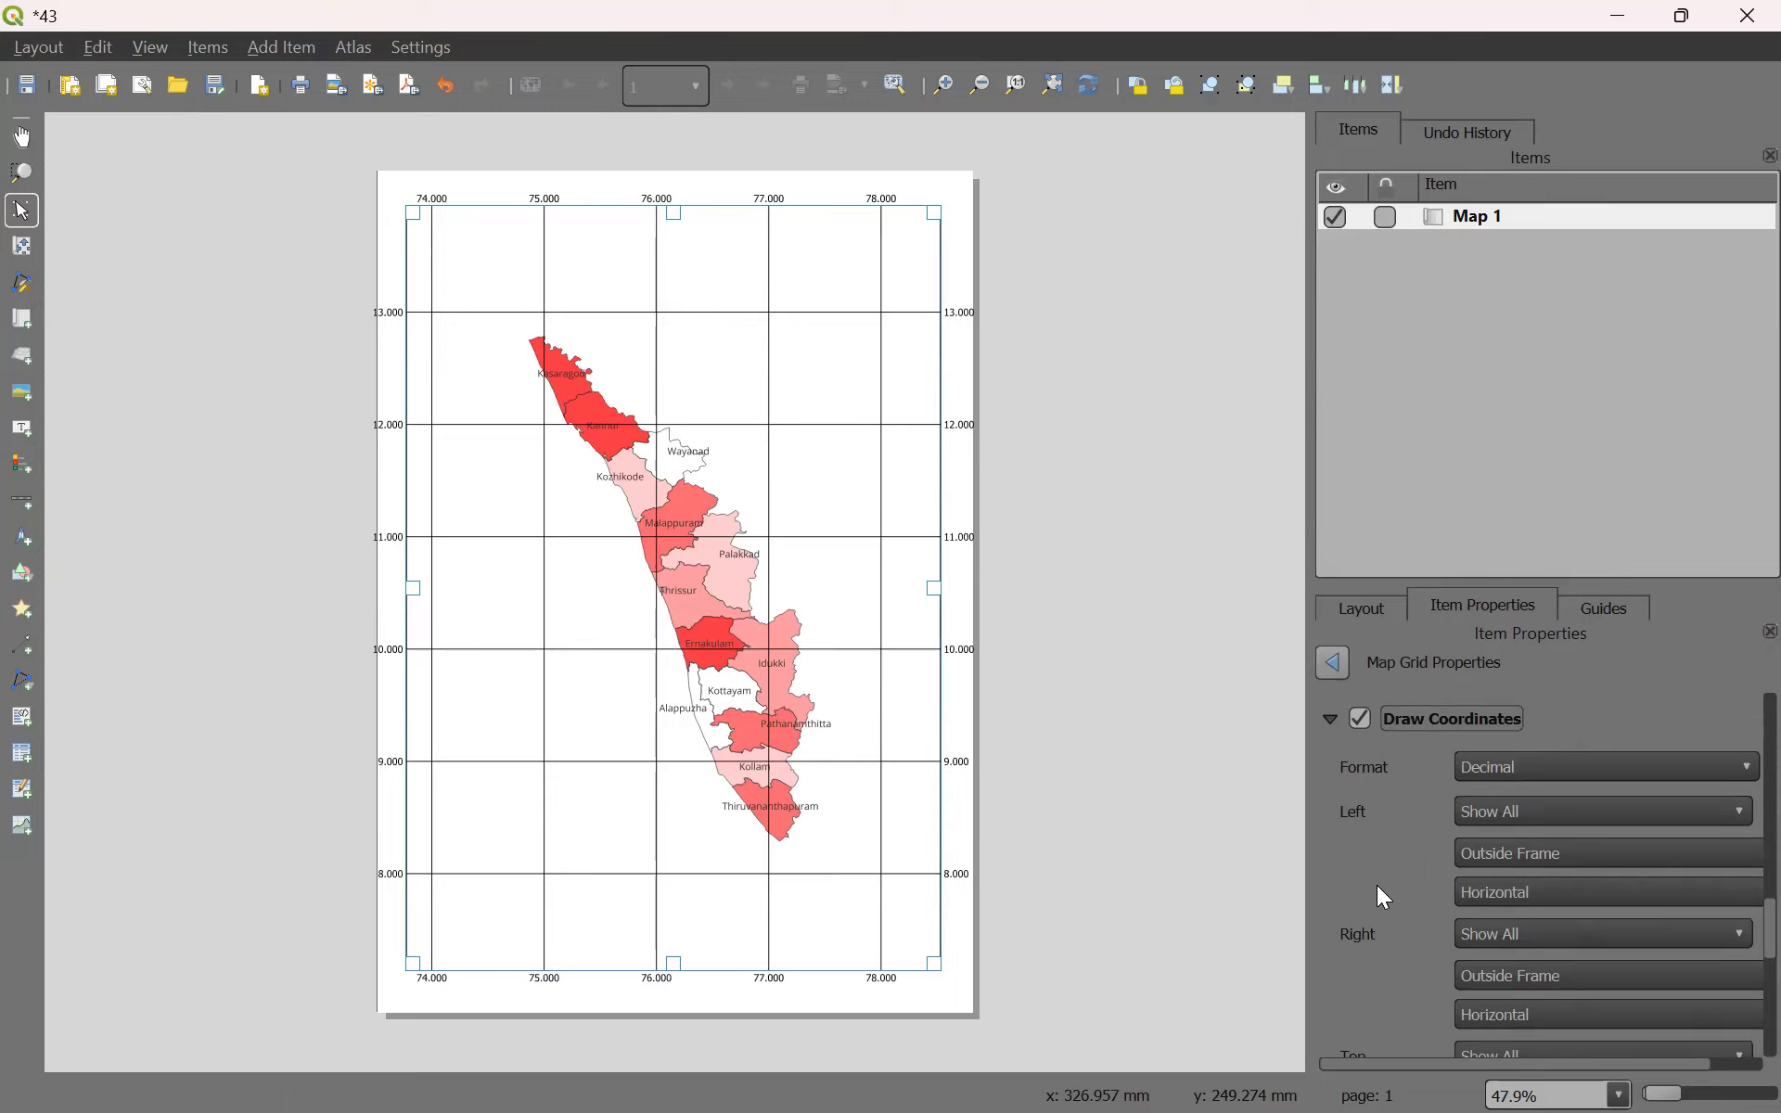
Set the grid's left and right coordinate labels to Vertical Ascending orientation.
scroll(1381, 894, down, 1)
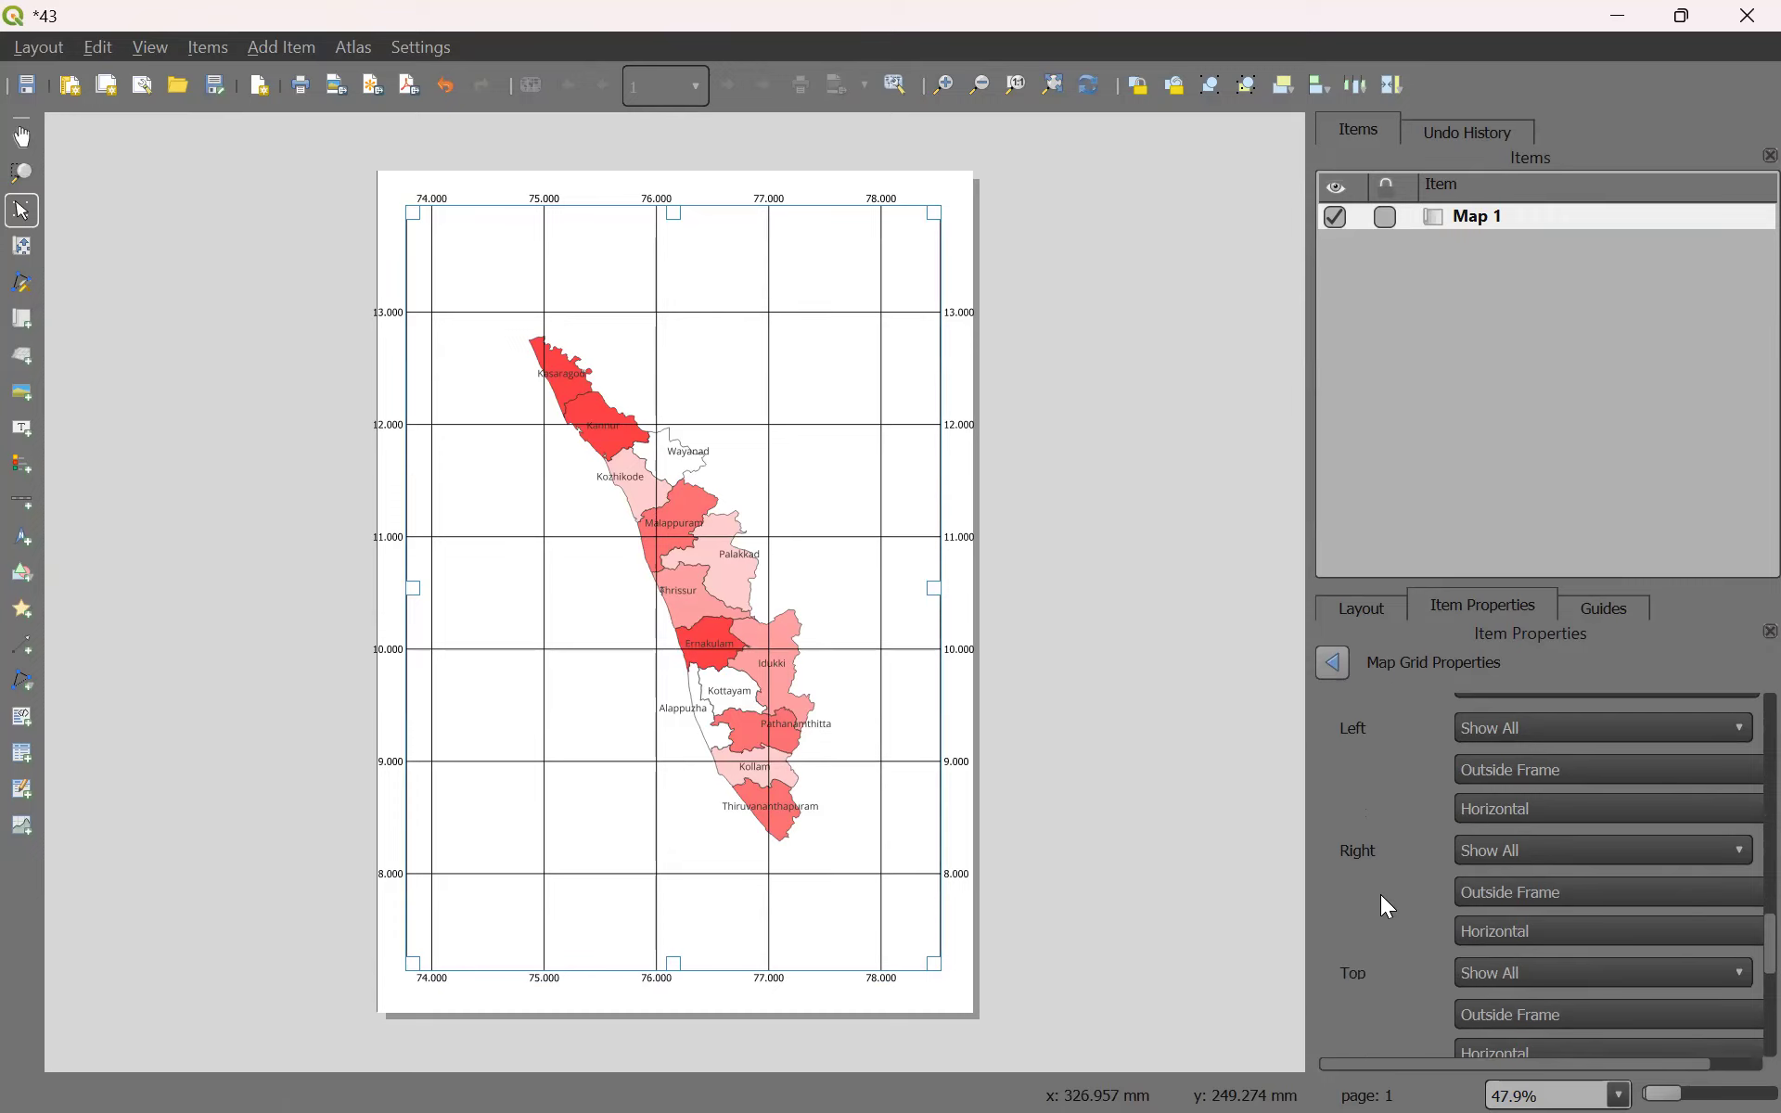
scroll(1380, 894, up, 1)
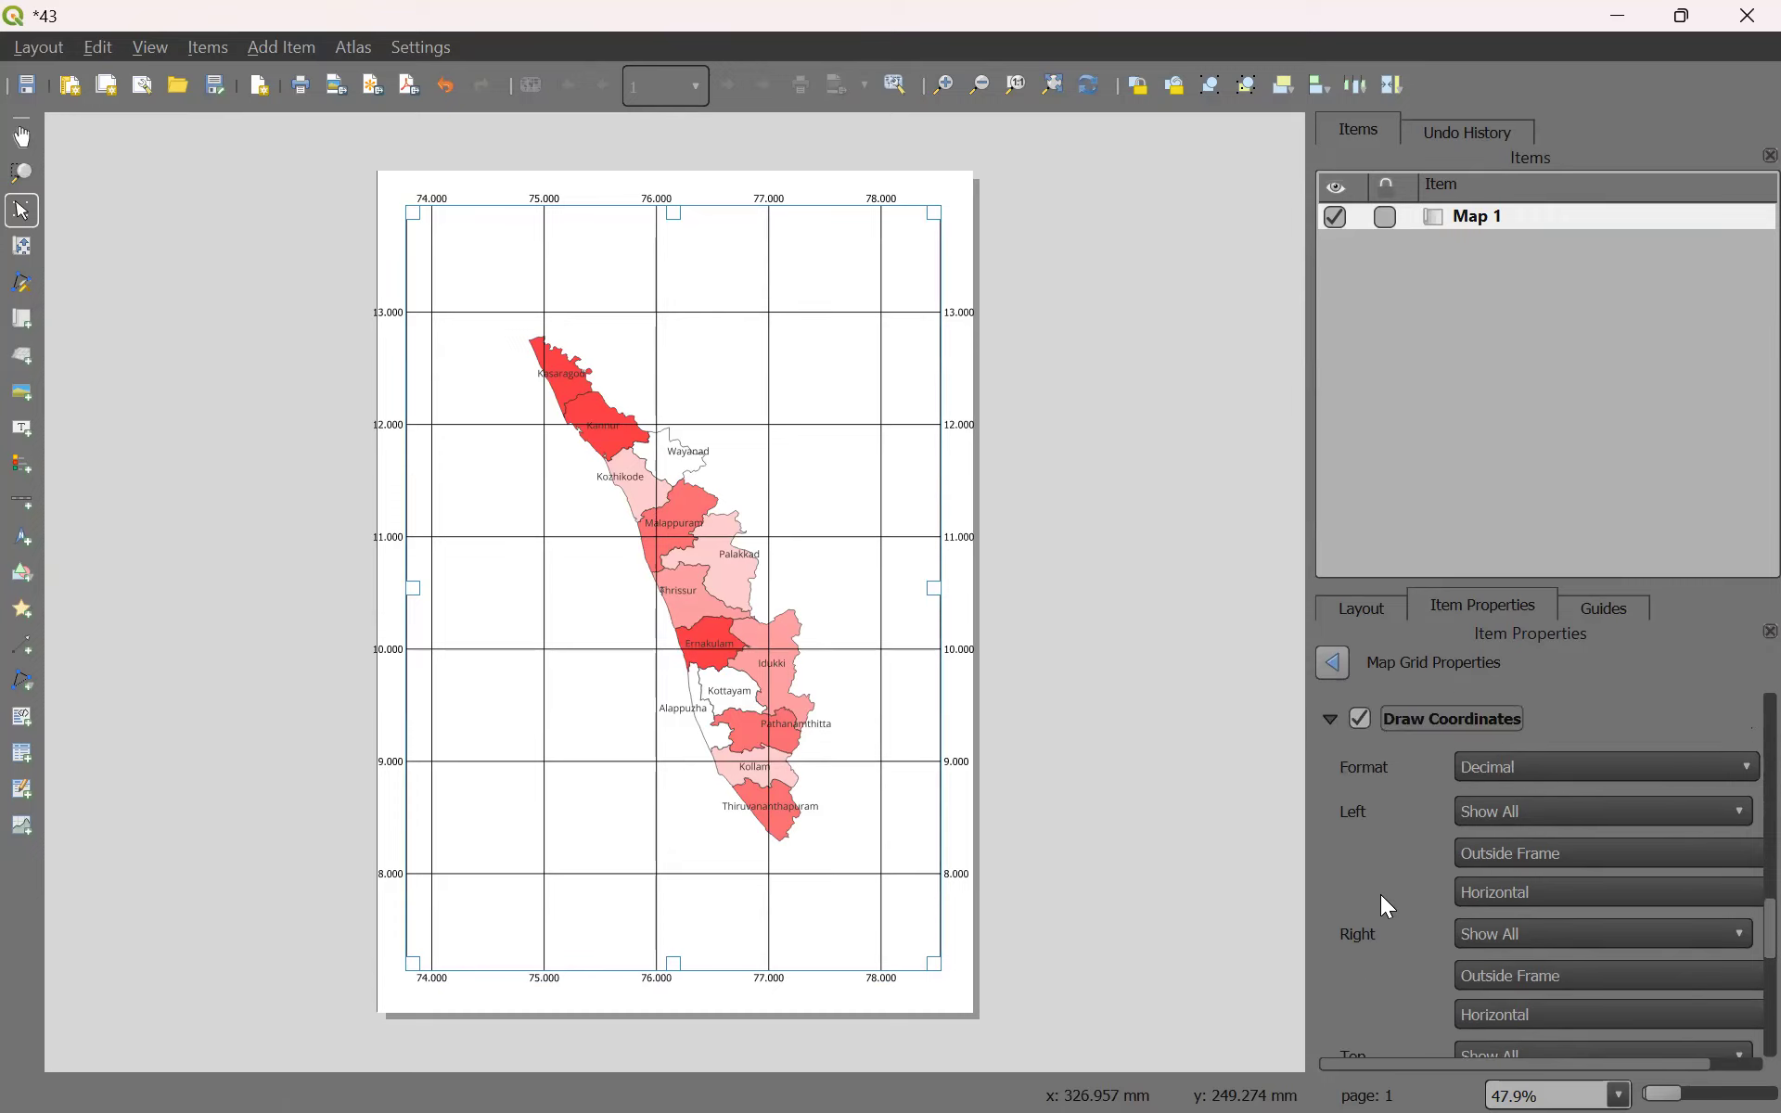
click(1537, 892)
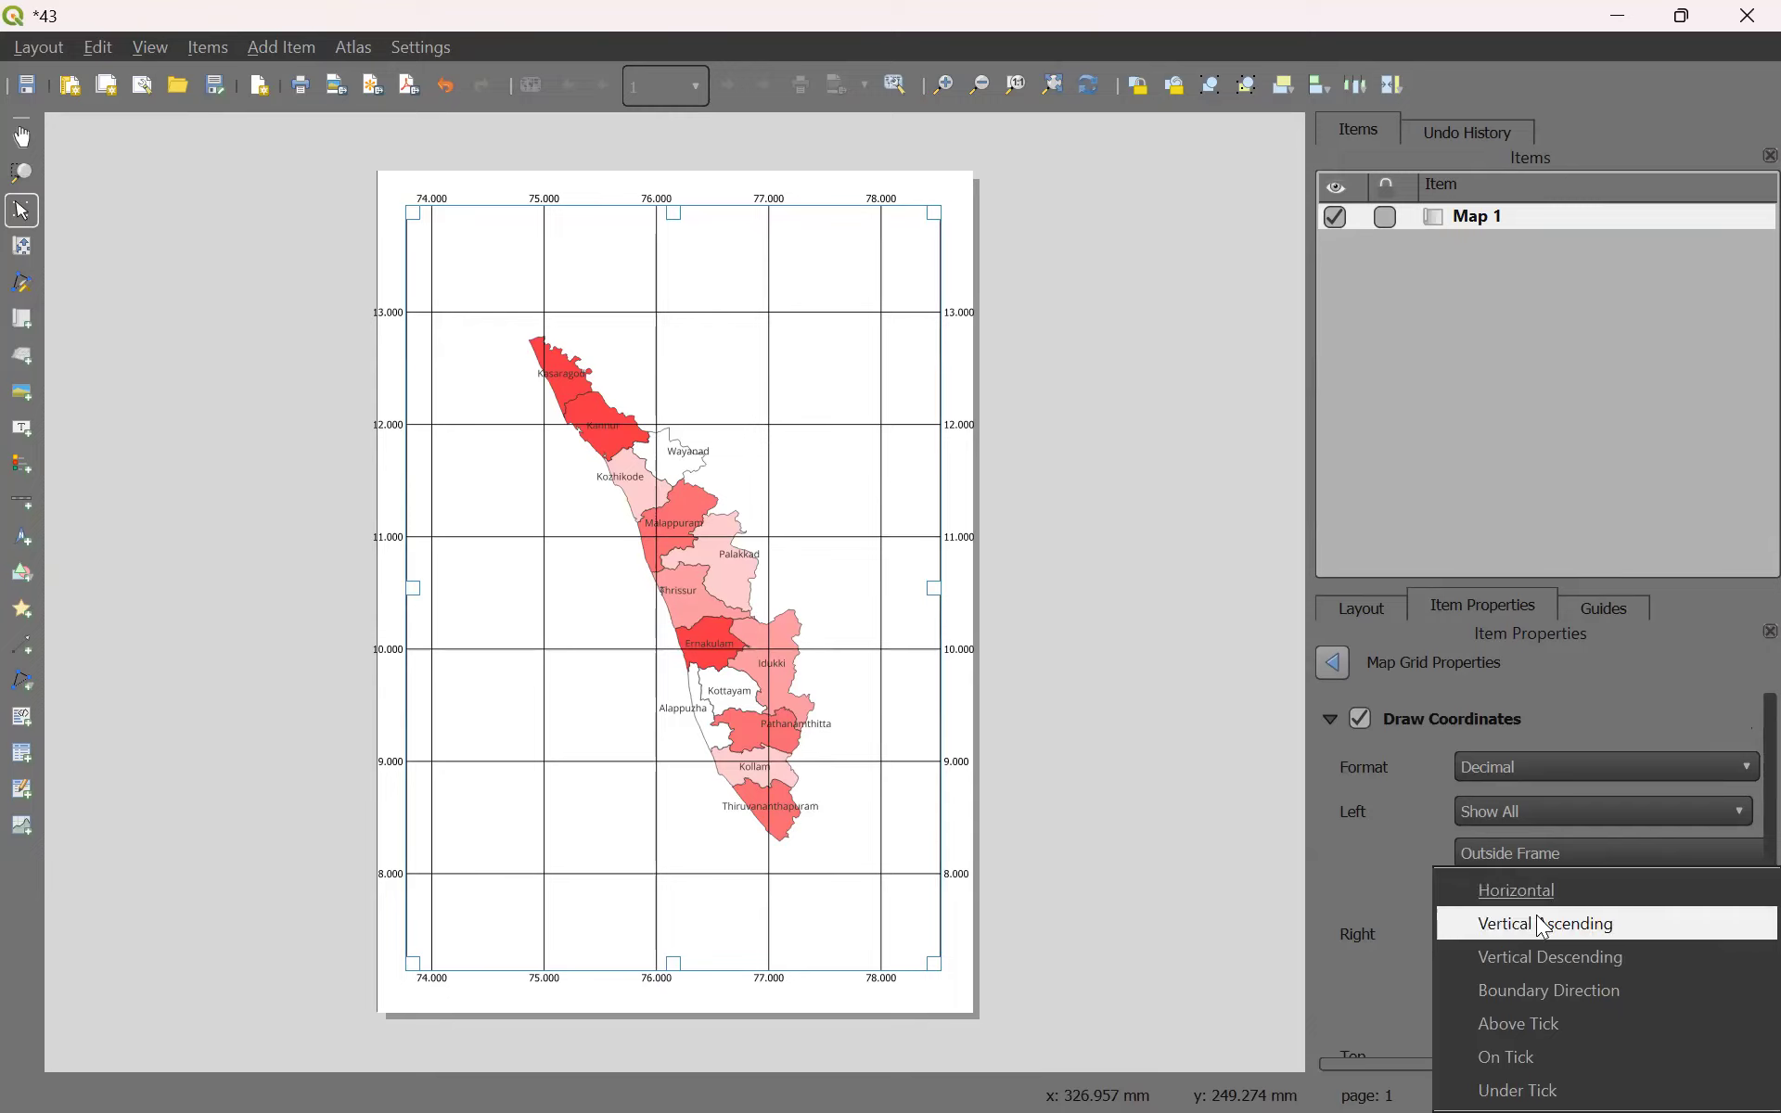
click(1539, 919)
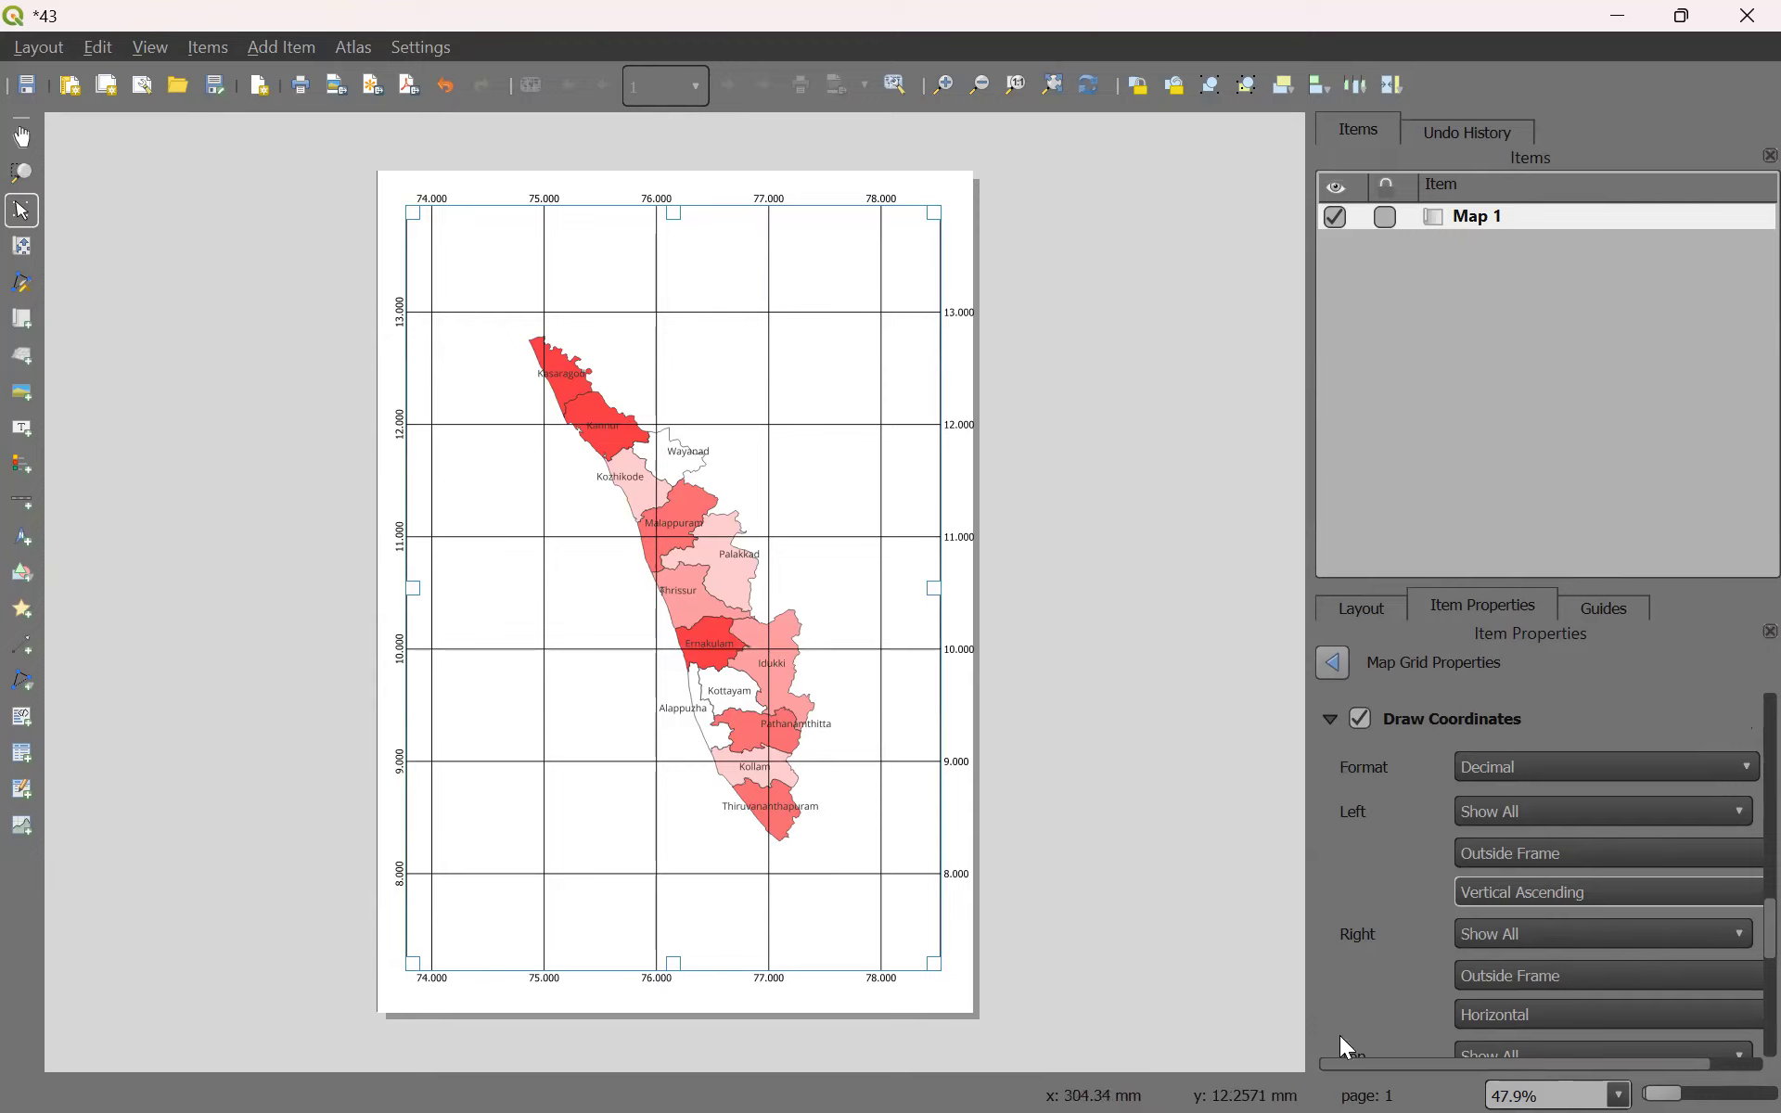
scroll(1397, 937, down, 1)
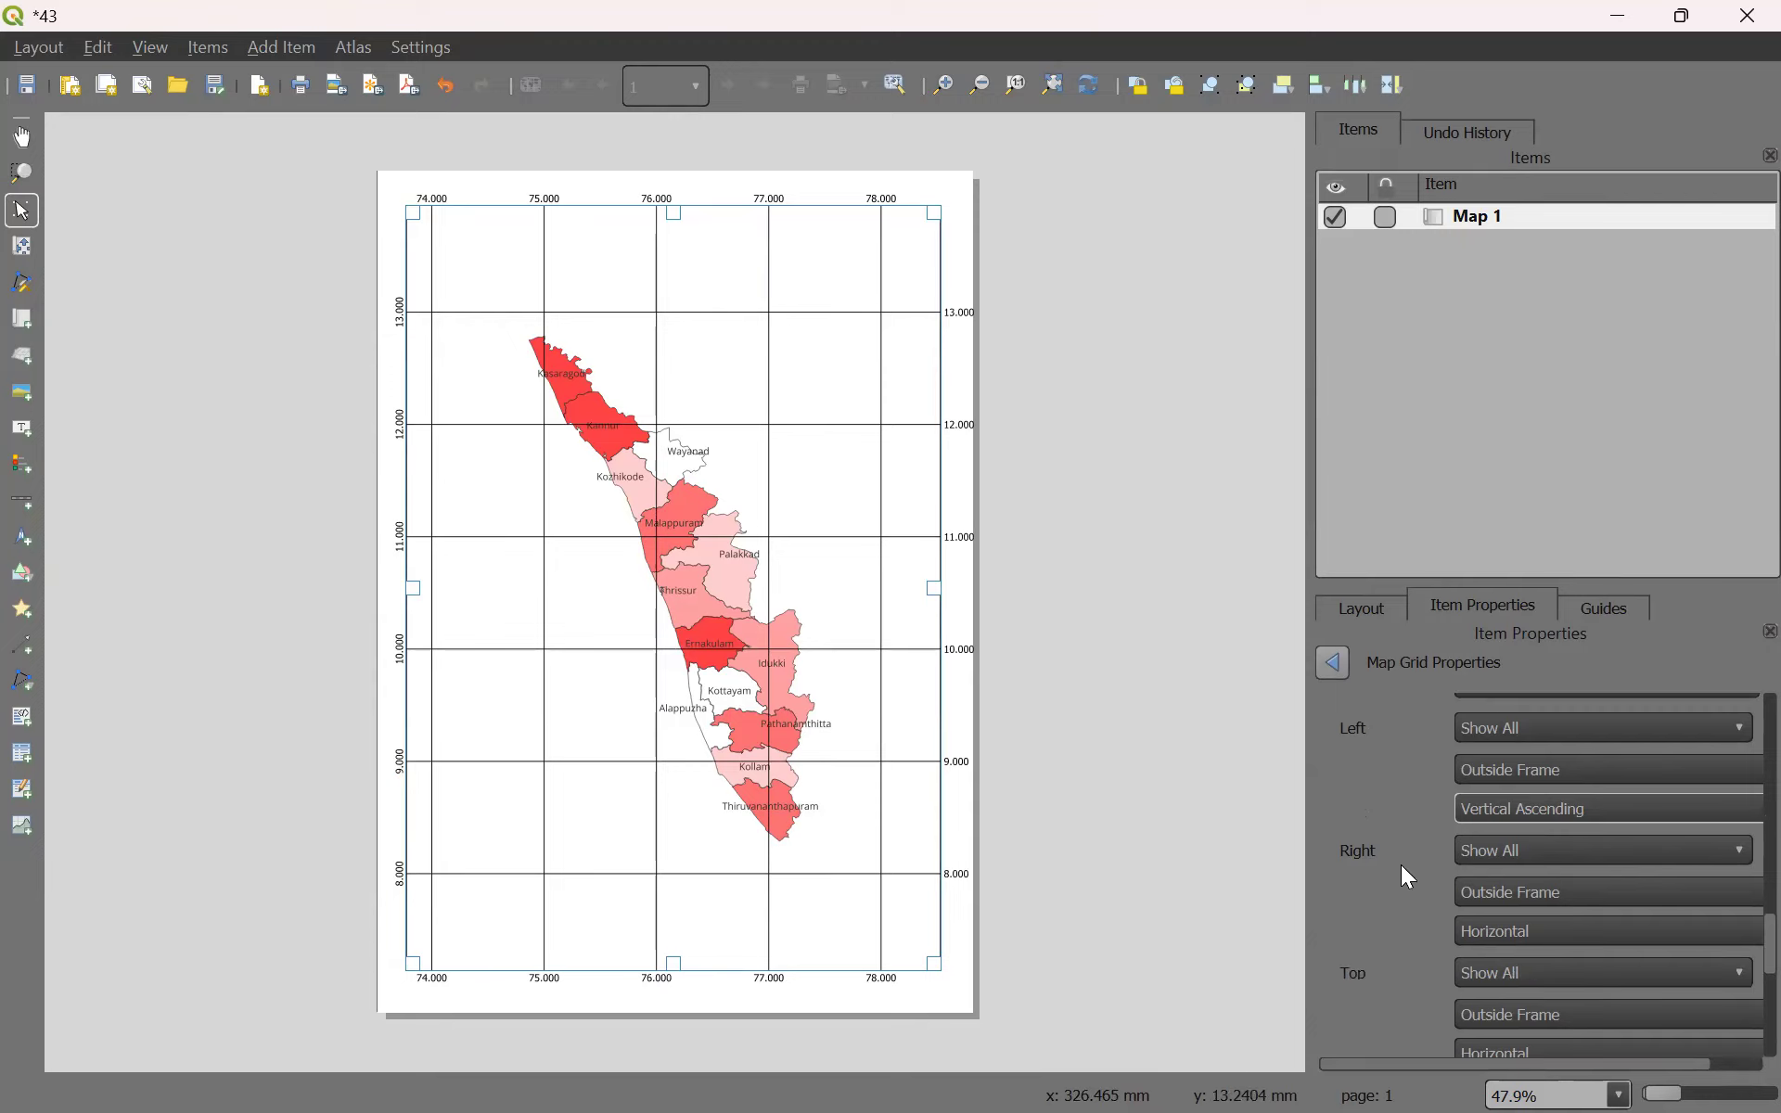
click(1564, 925)
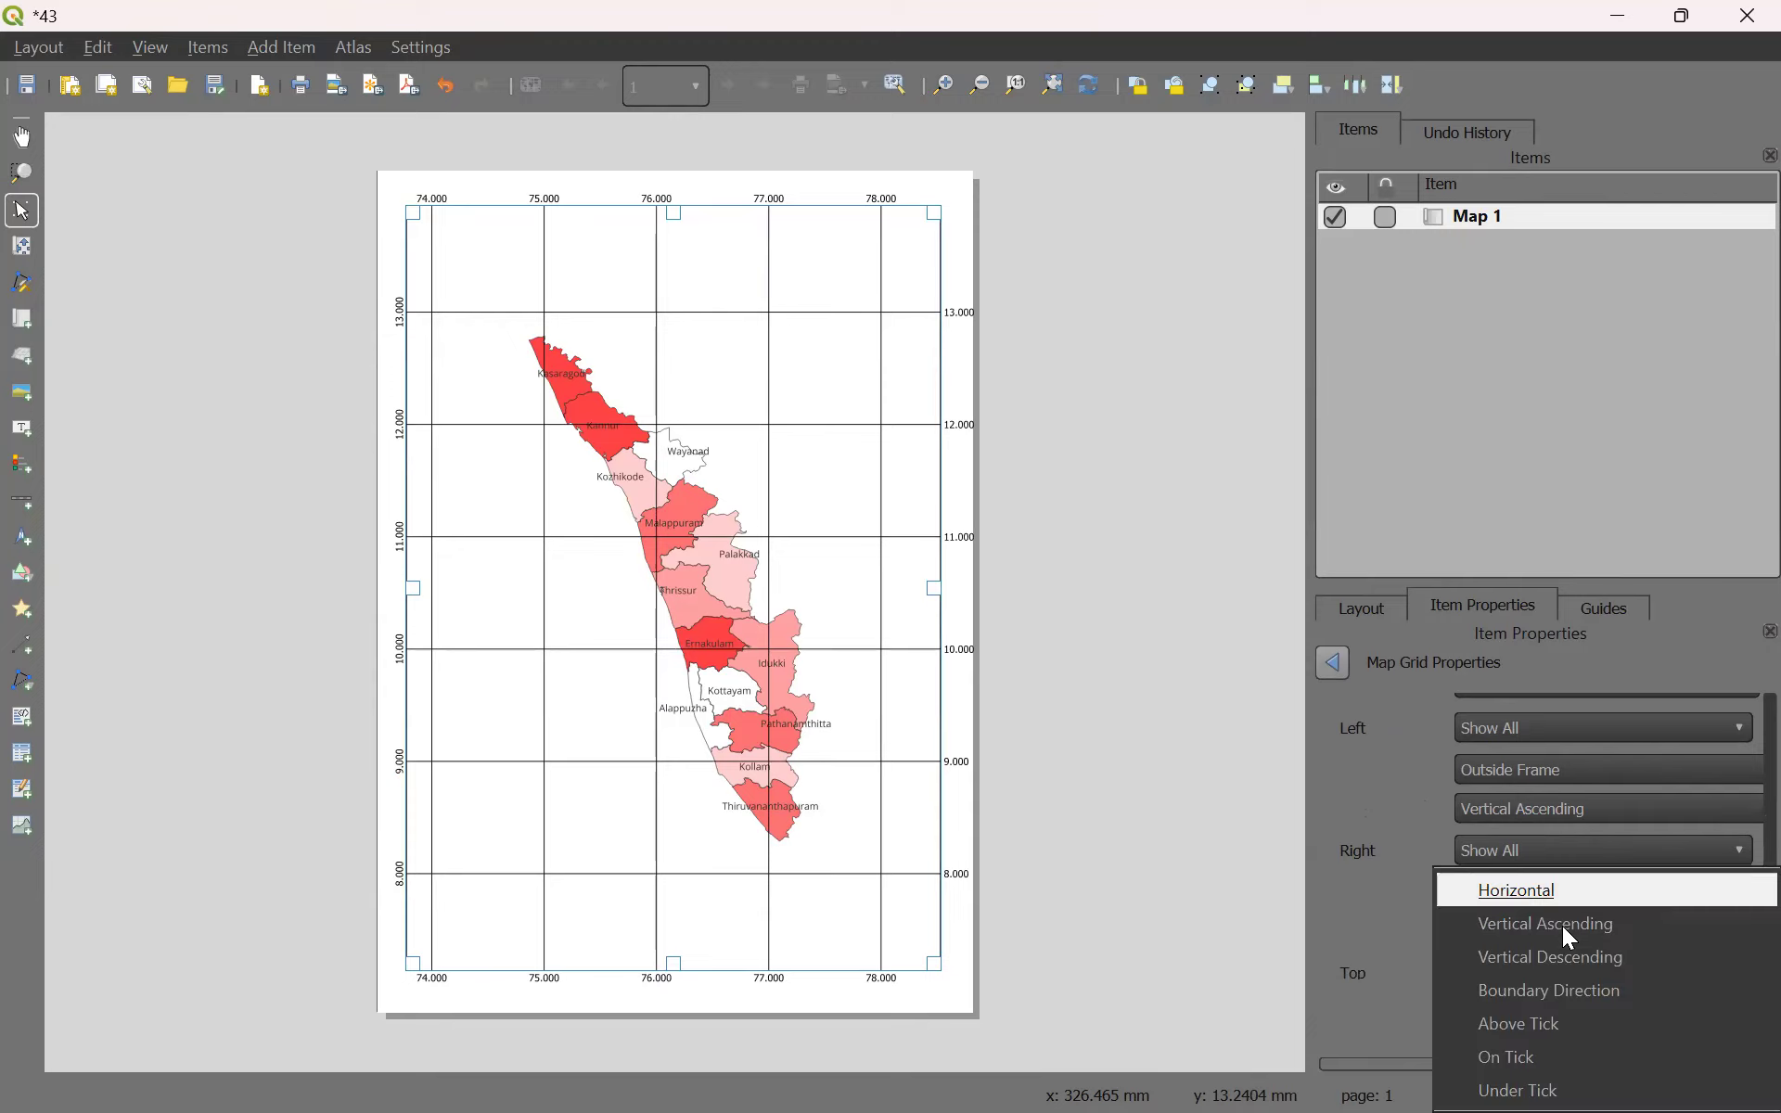
click(1546, 924)
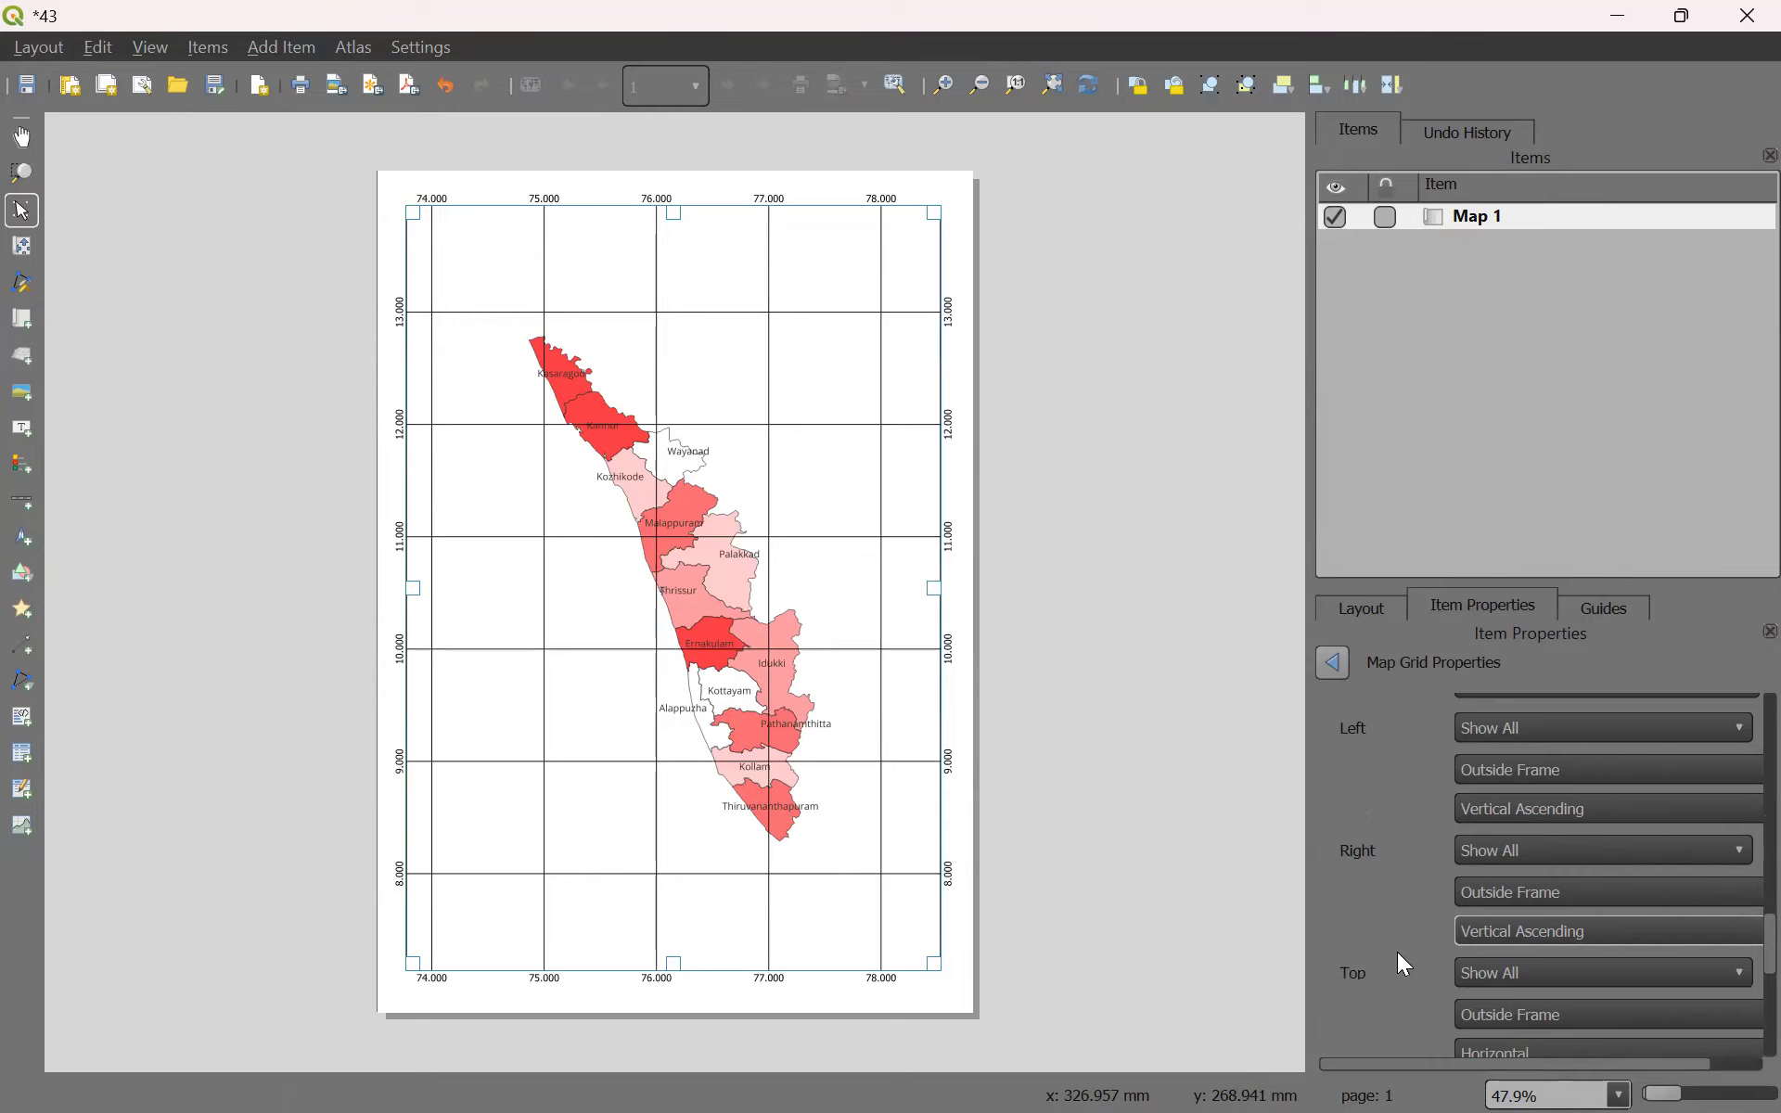
Set the opacity of the map grid's line symbol to 0% and leave the grid properties.
scroll(1383, 958, up, 2)
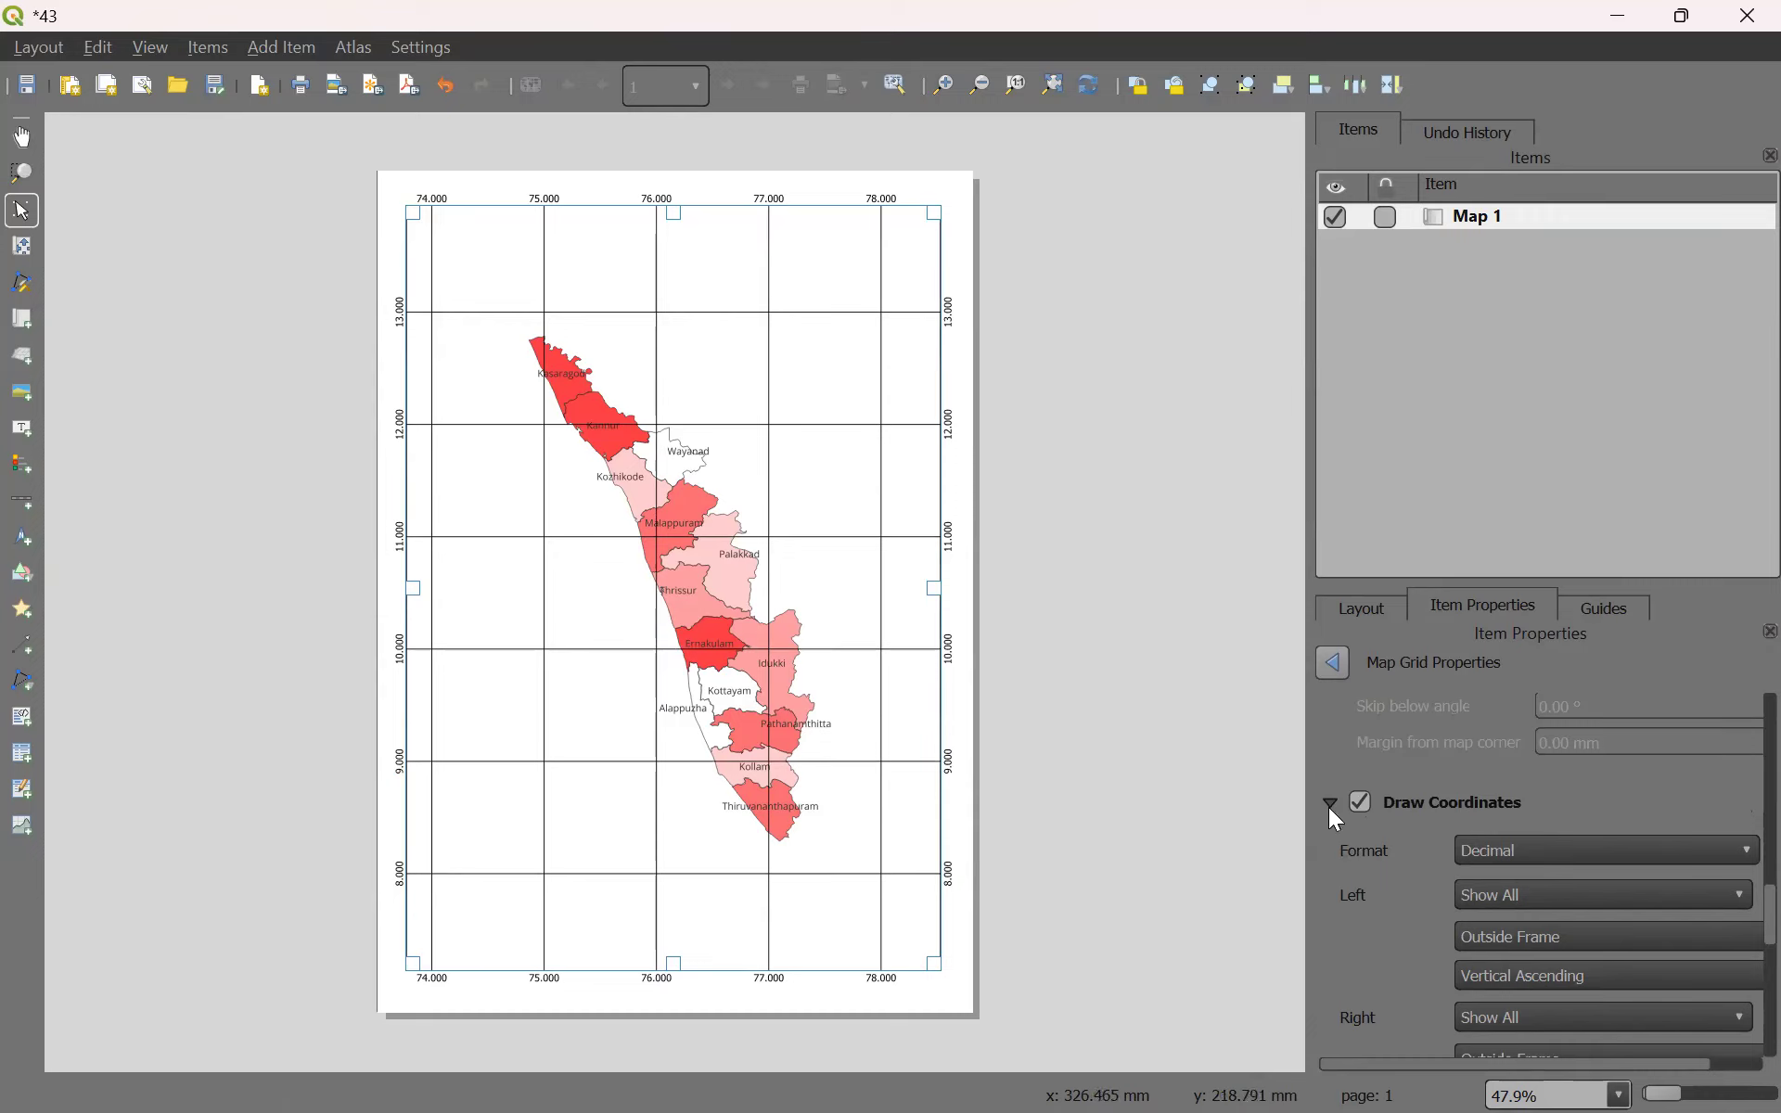
click(1329, 808)
scroll(1405, 946, up, 6)
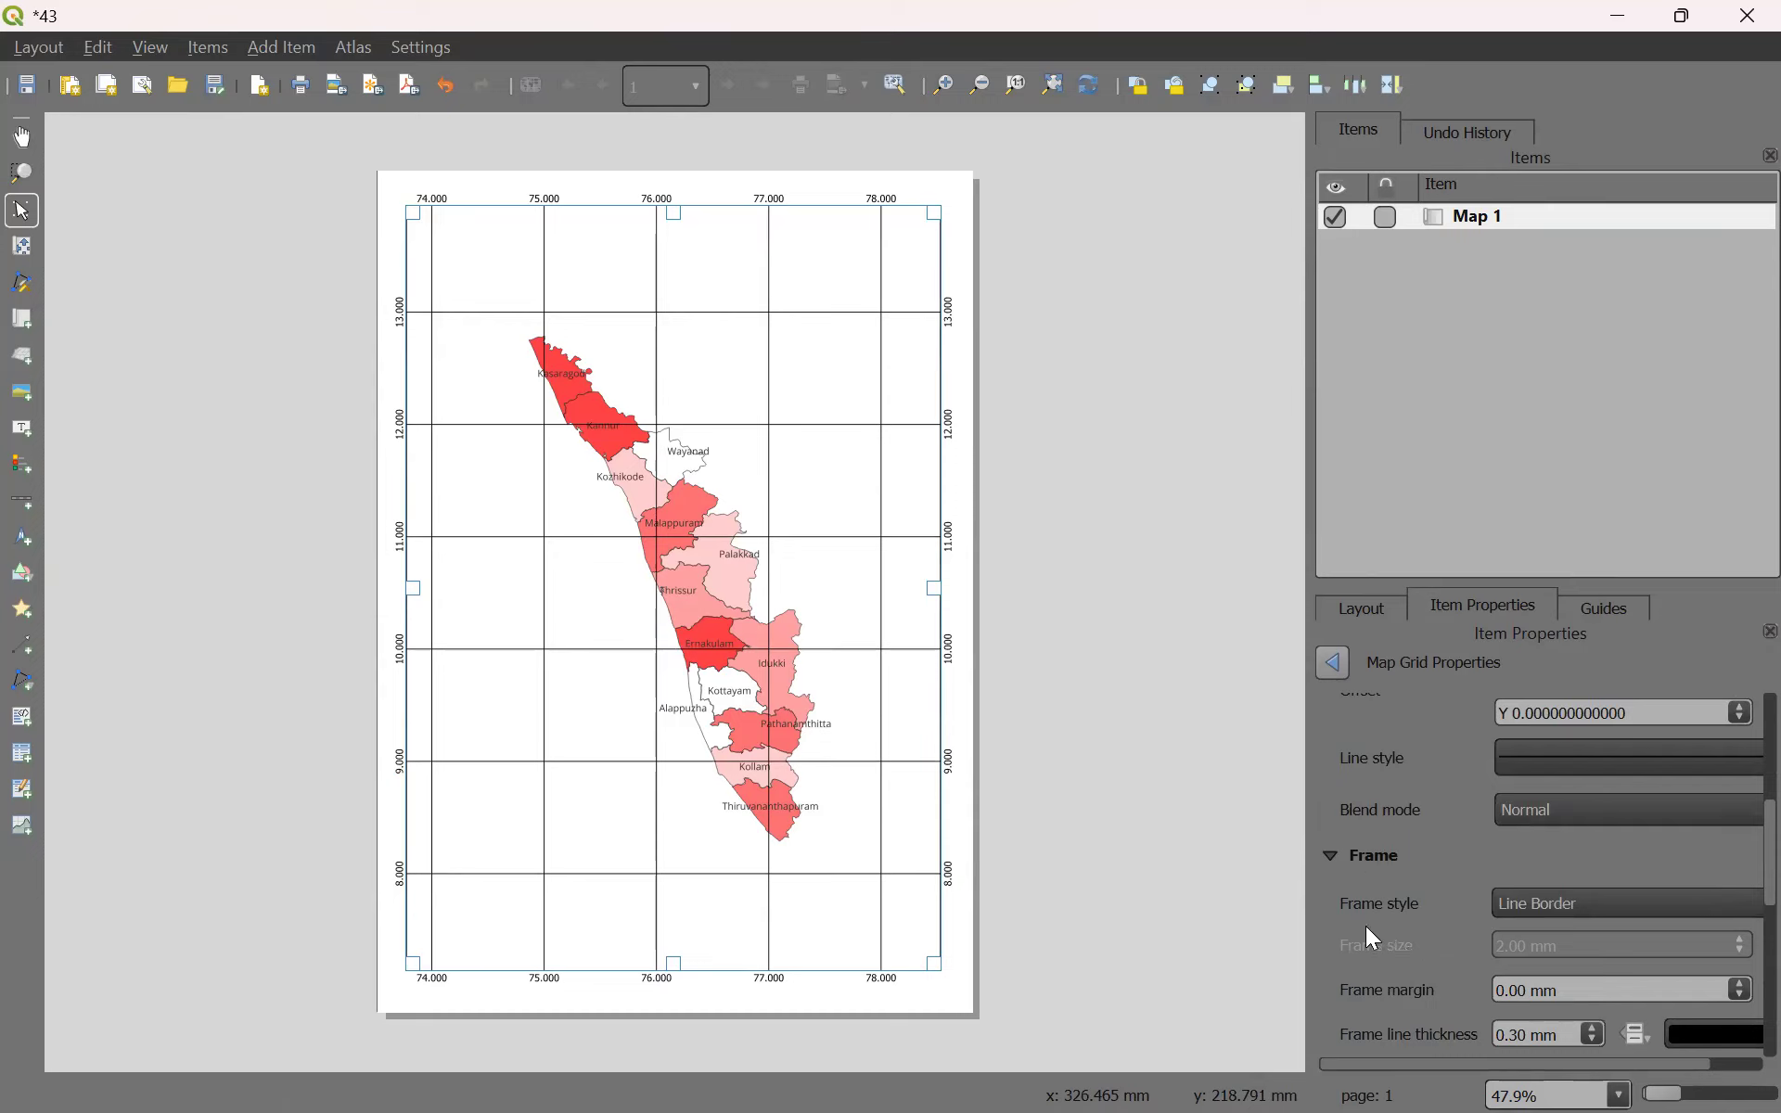
scroll(1370, 928, up, 2)
scroll(1413, 898, up, 1)
scroll(1413, 898, down, 1)
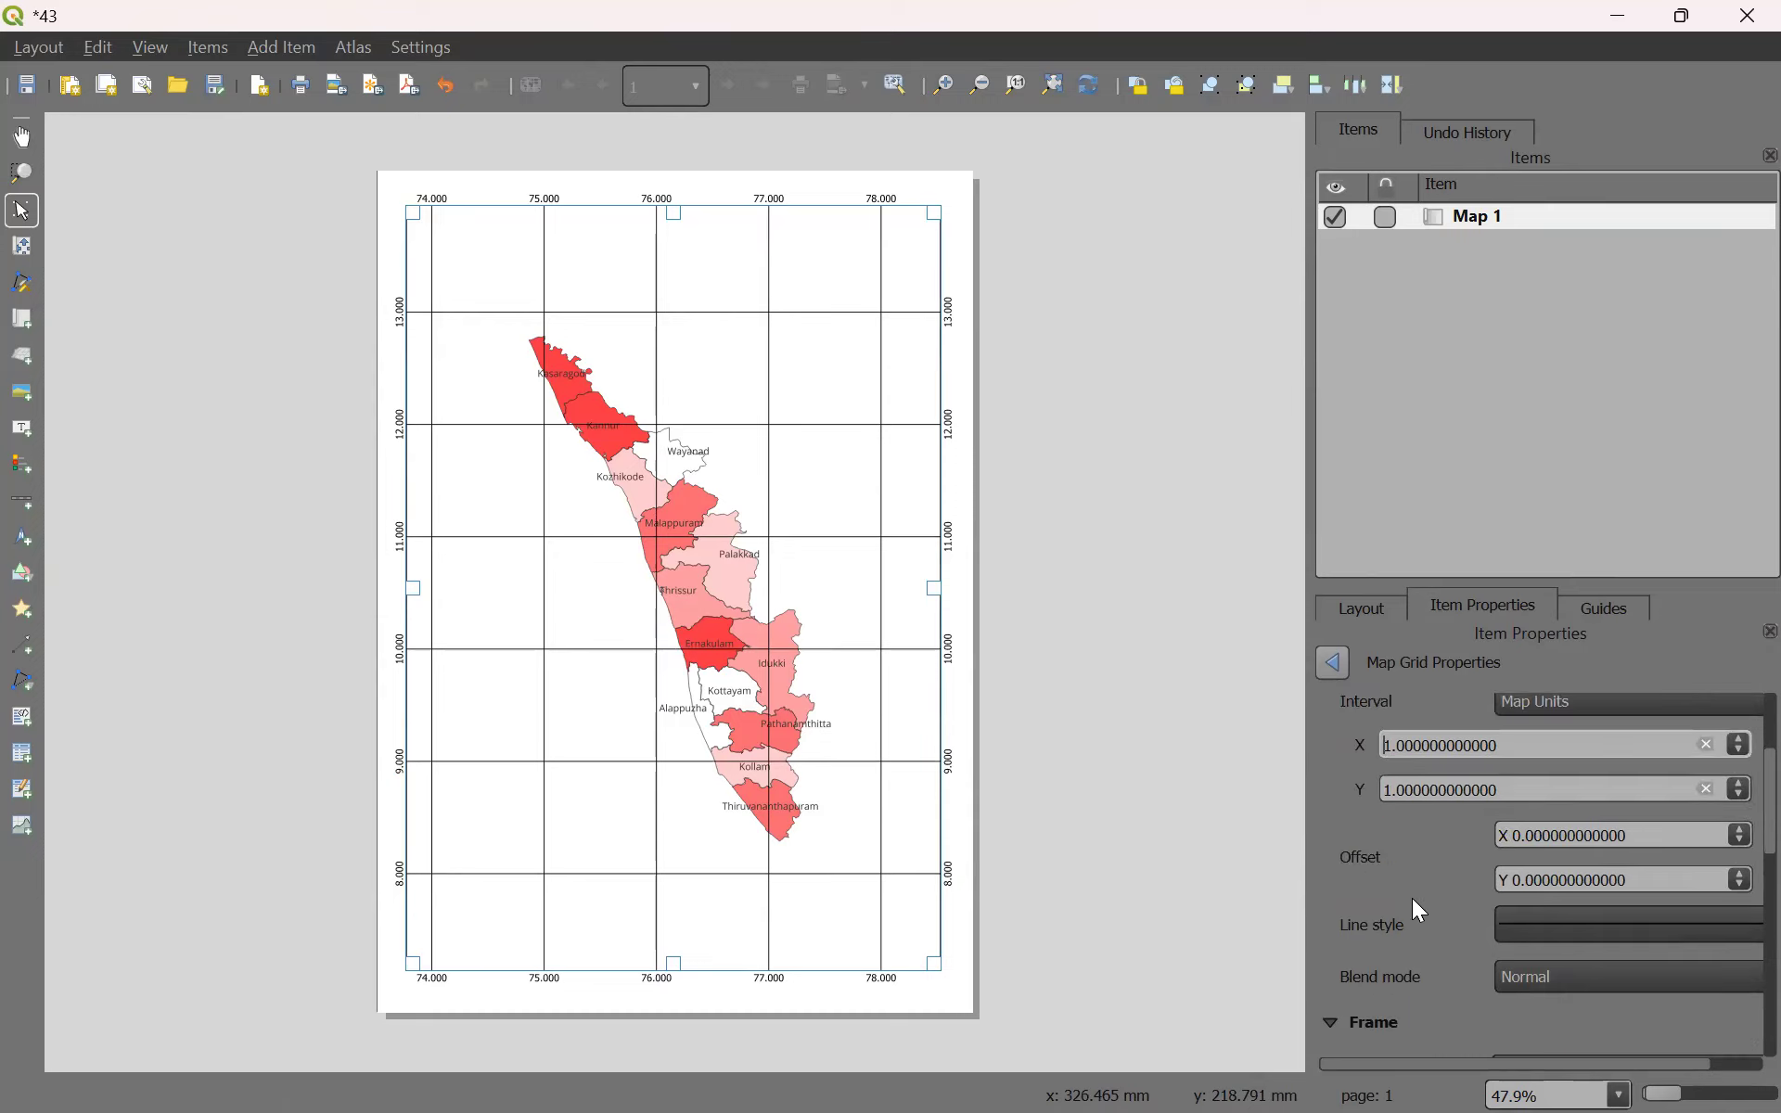
click(1558, 934)
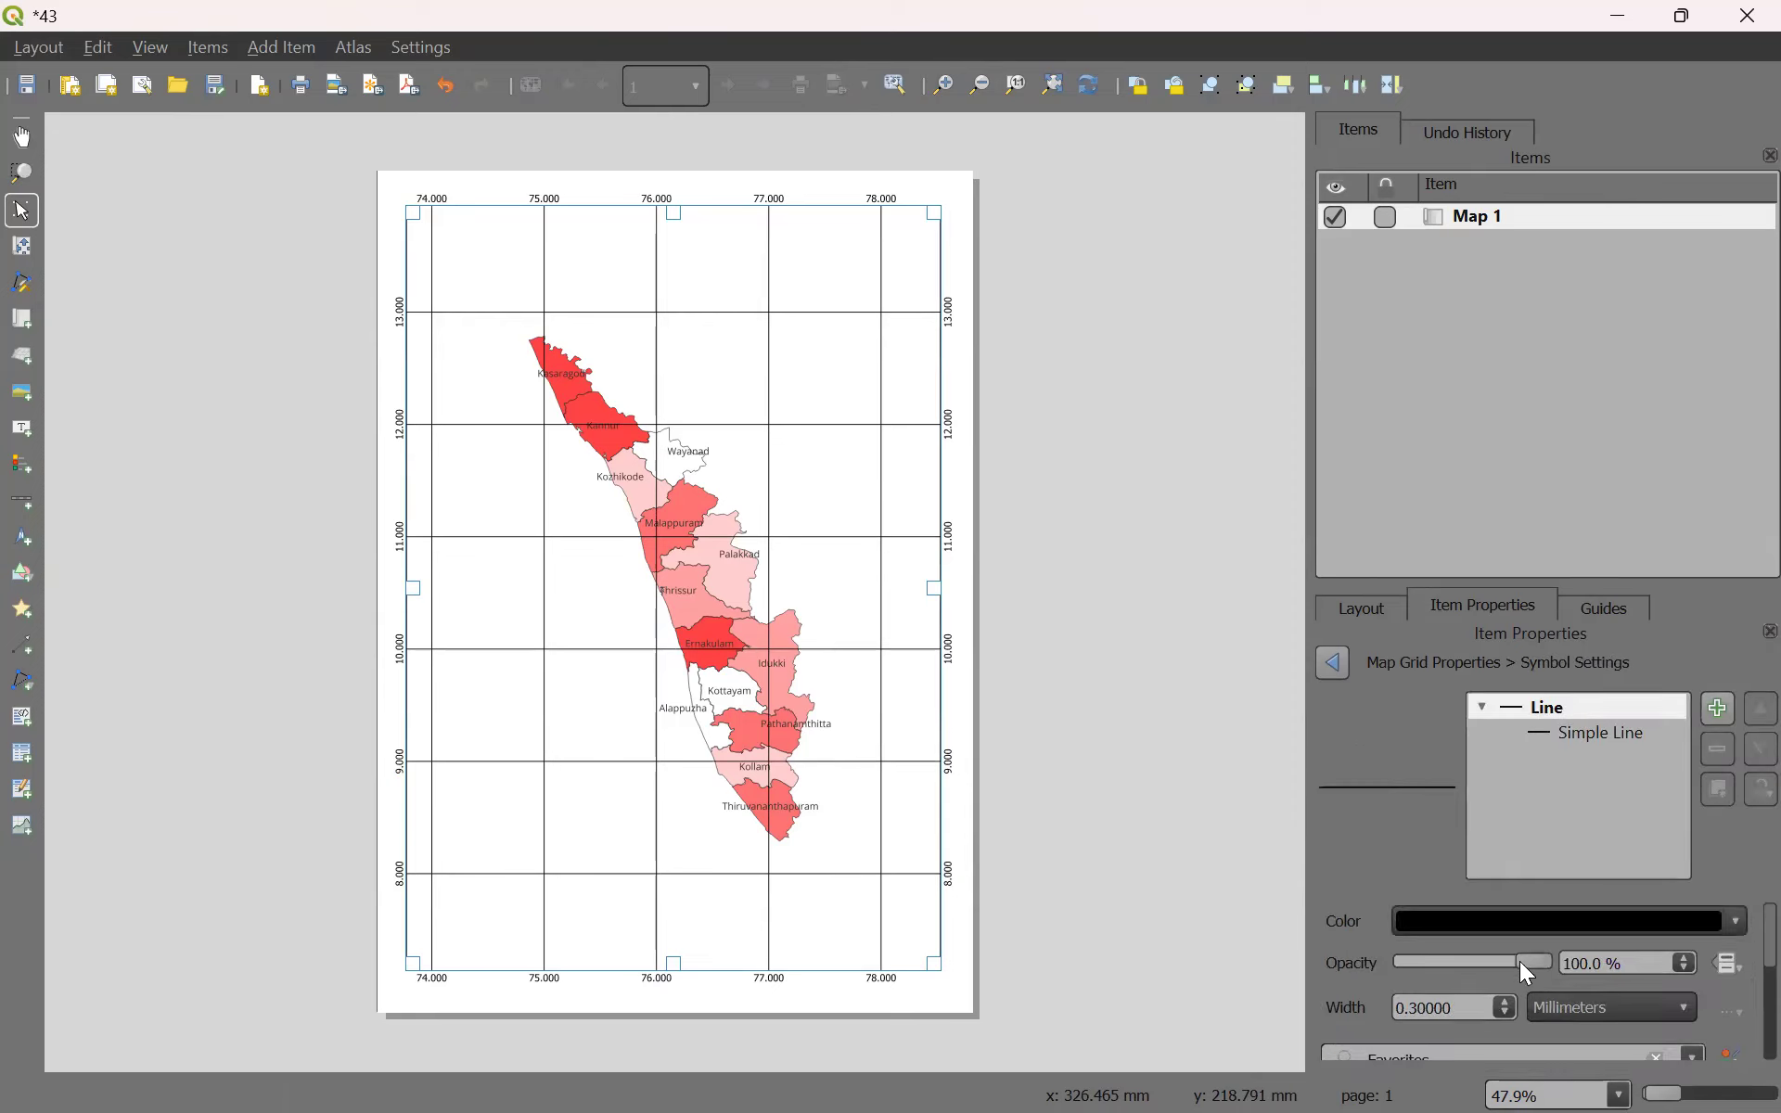
drag(1529, 956, 1353, 974)
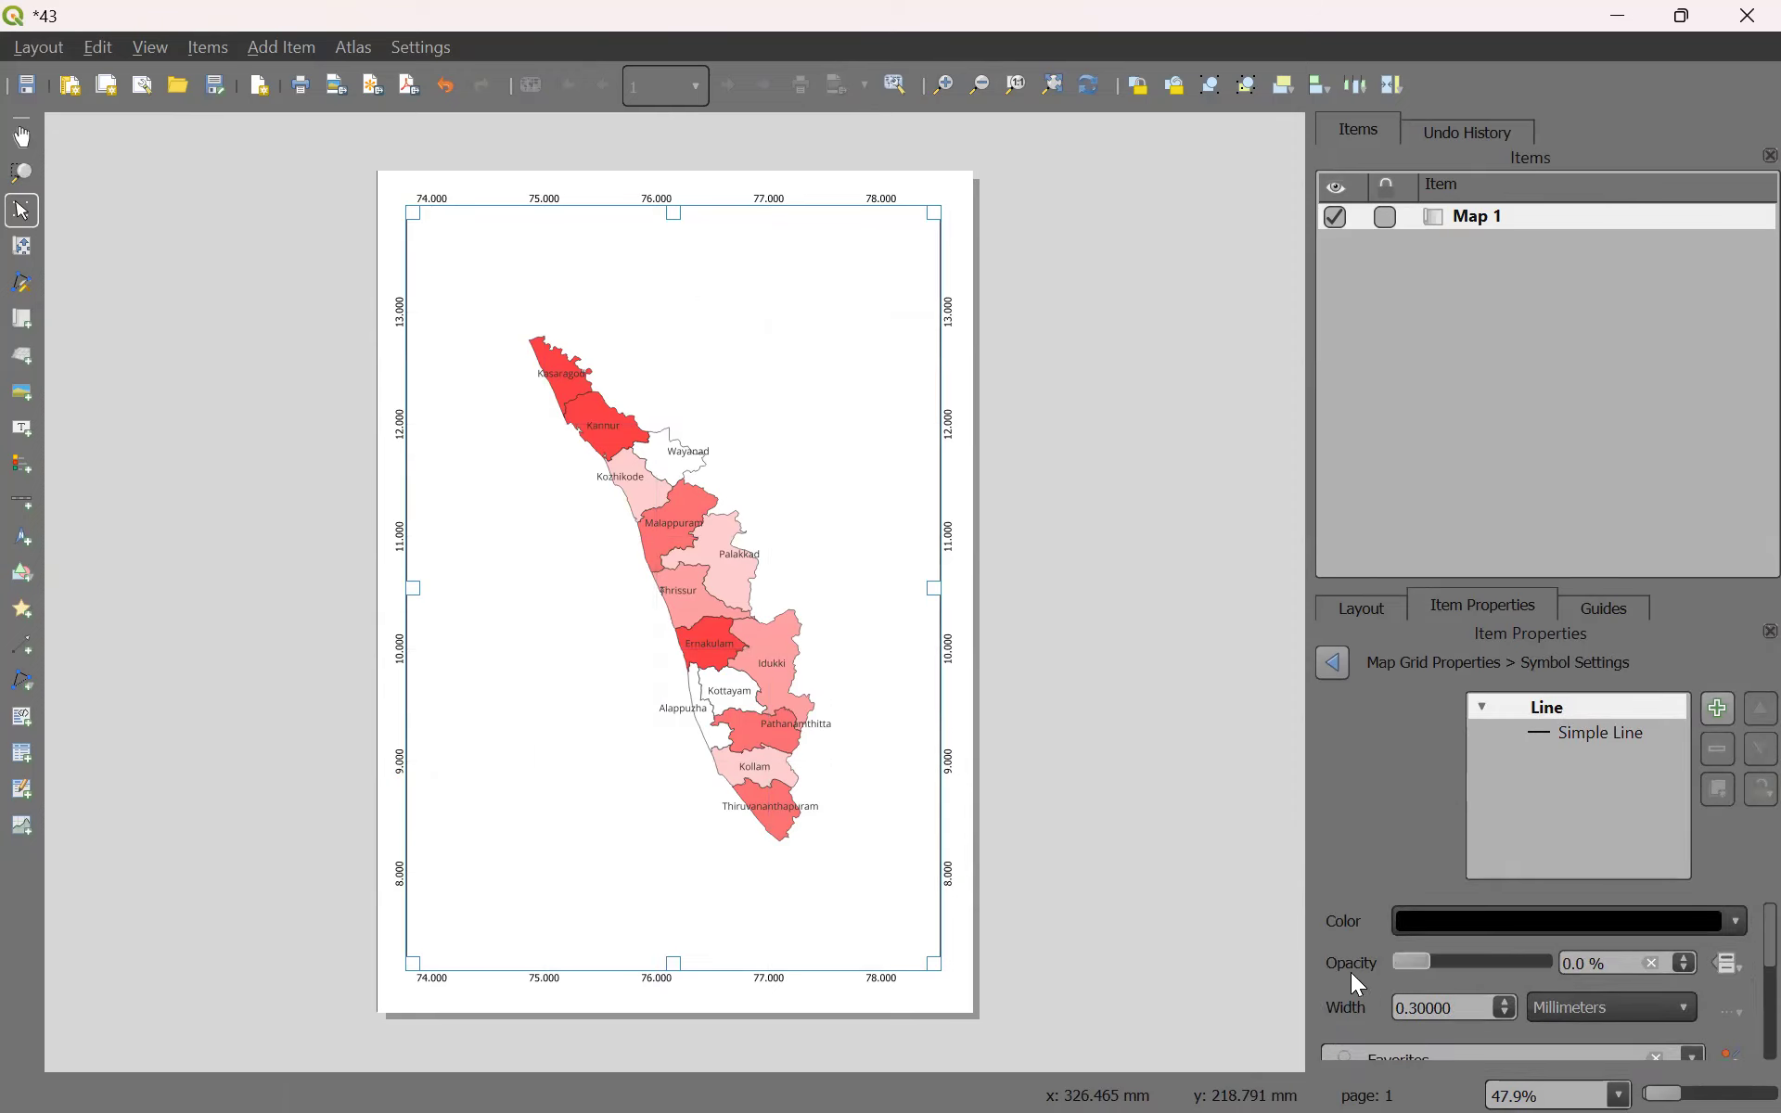
click(1334, 666)
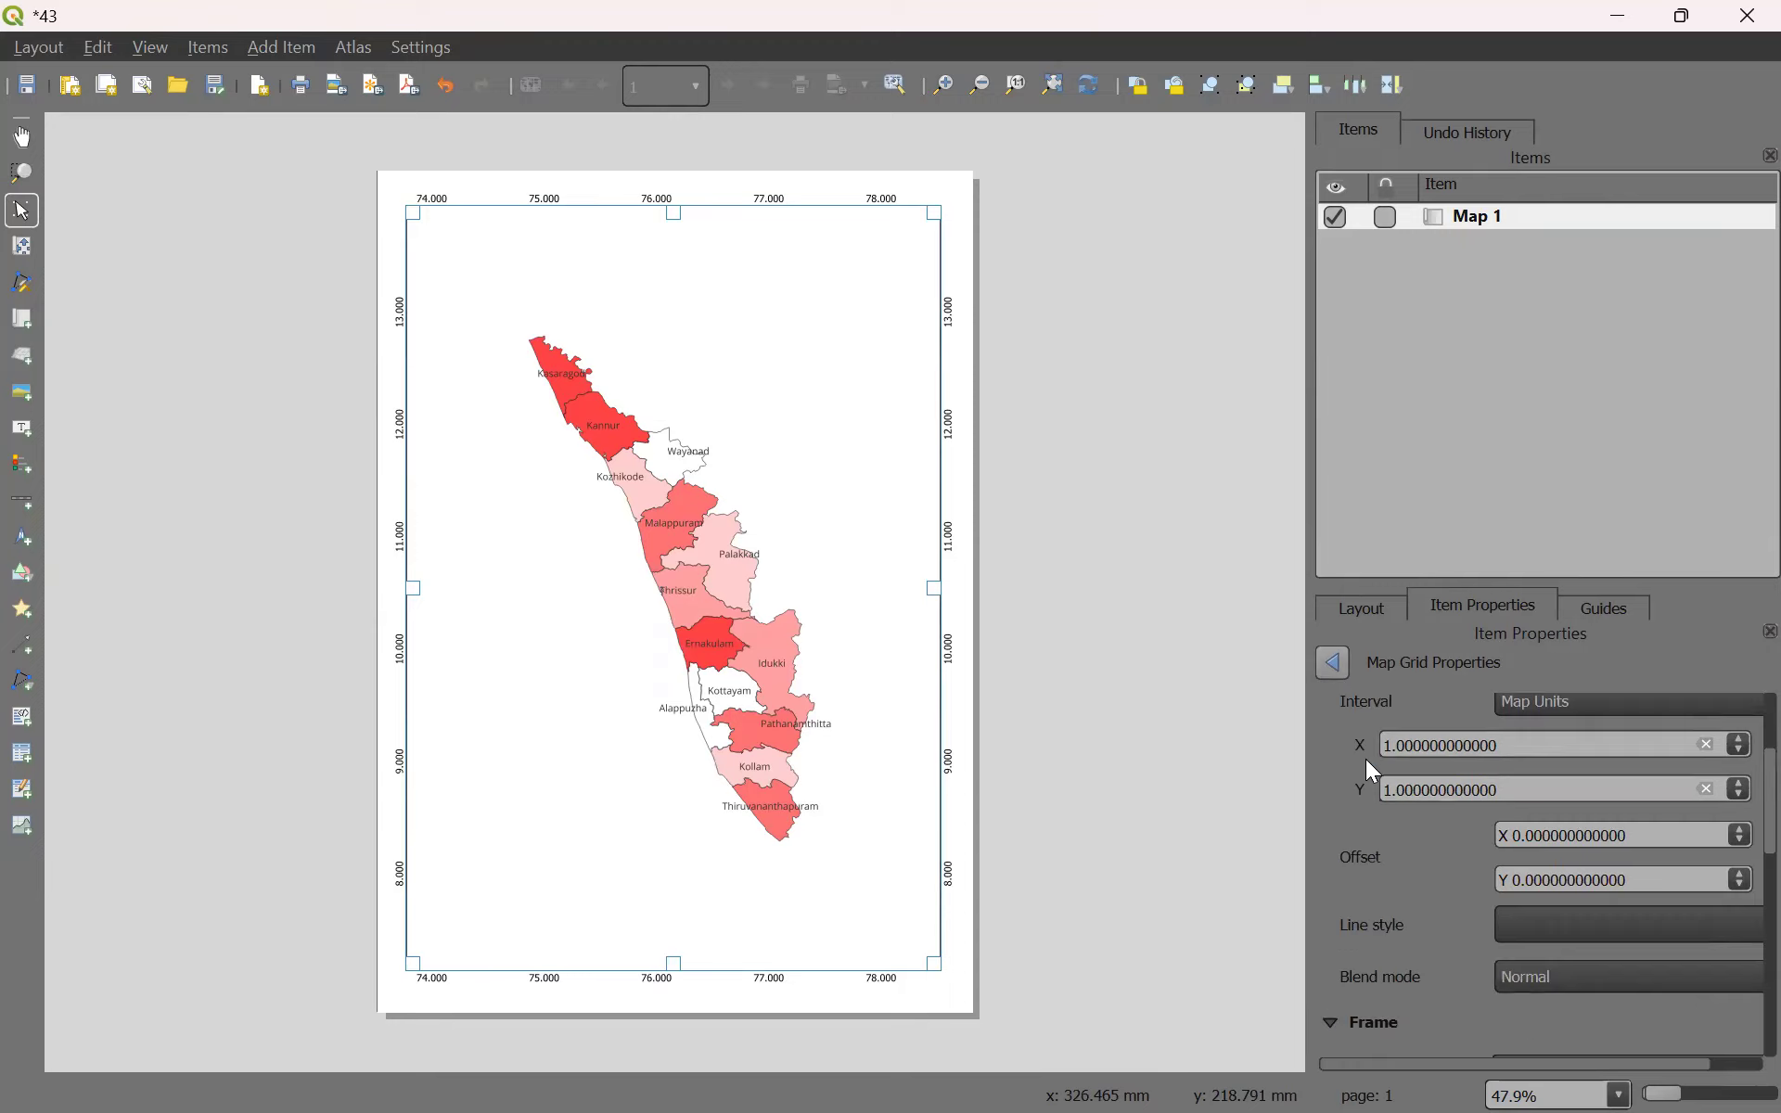
click(1330, 662)
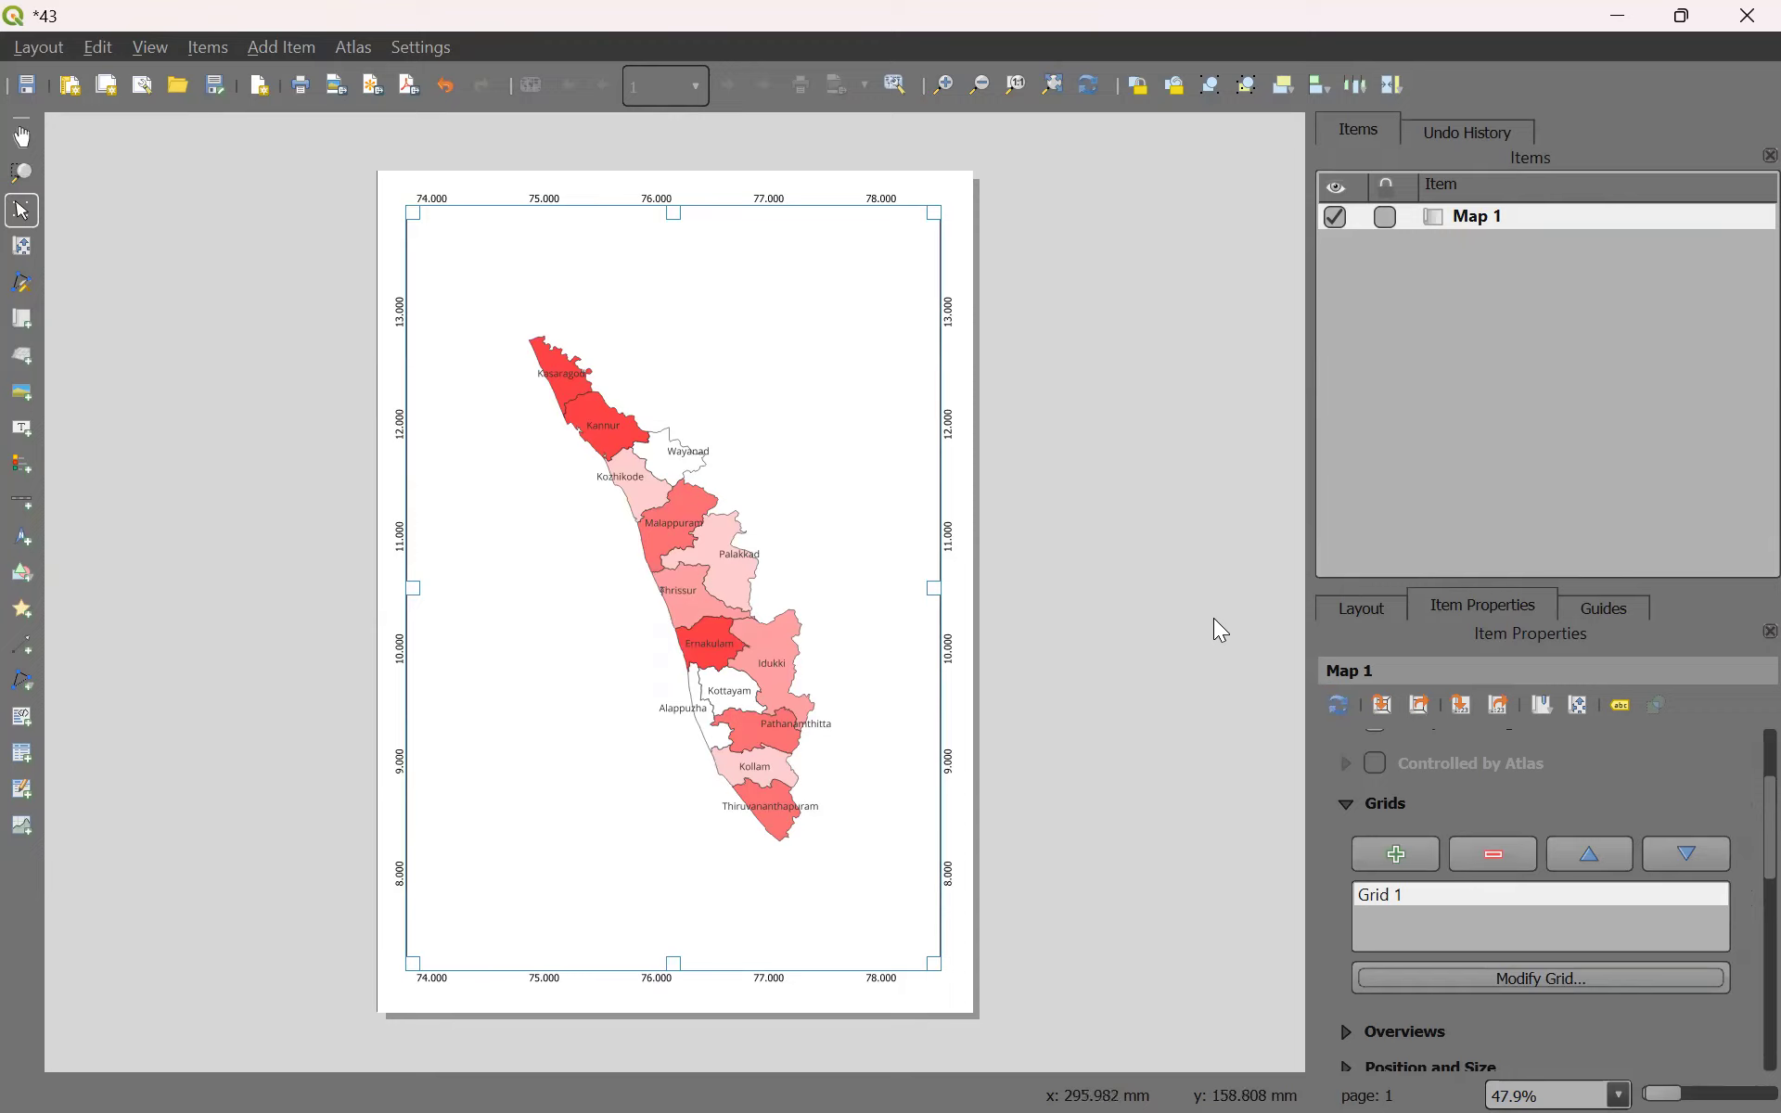
click(1184, 604)
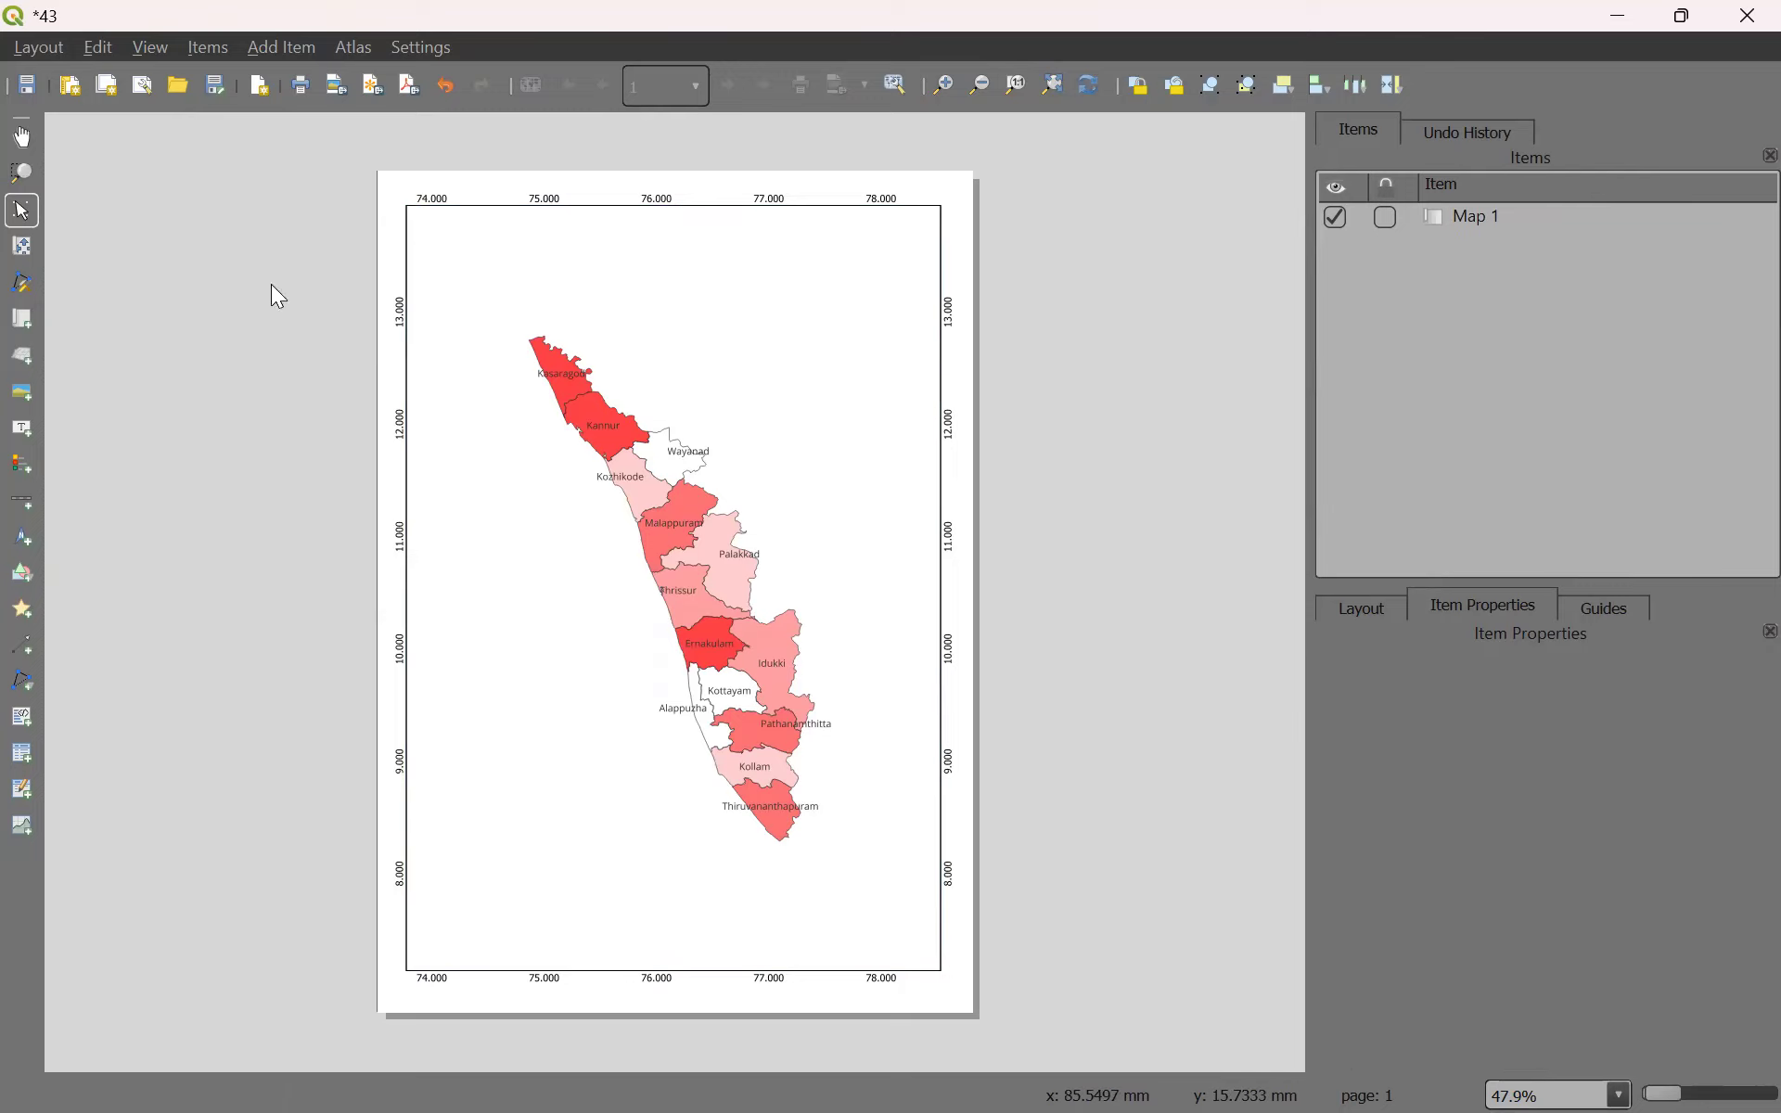
Add a legend in the empty lower-left area of the map, beside the southern districts.
click(22, 138)
click(290, 46)
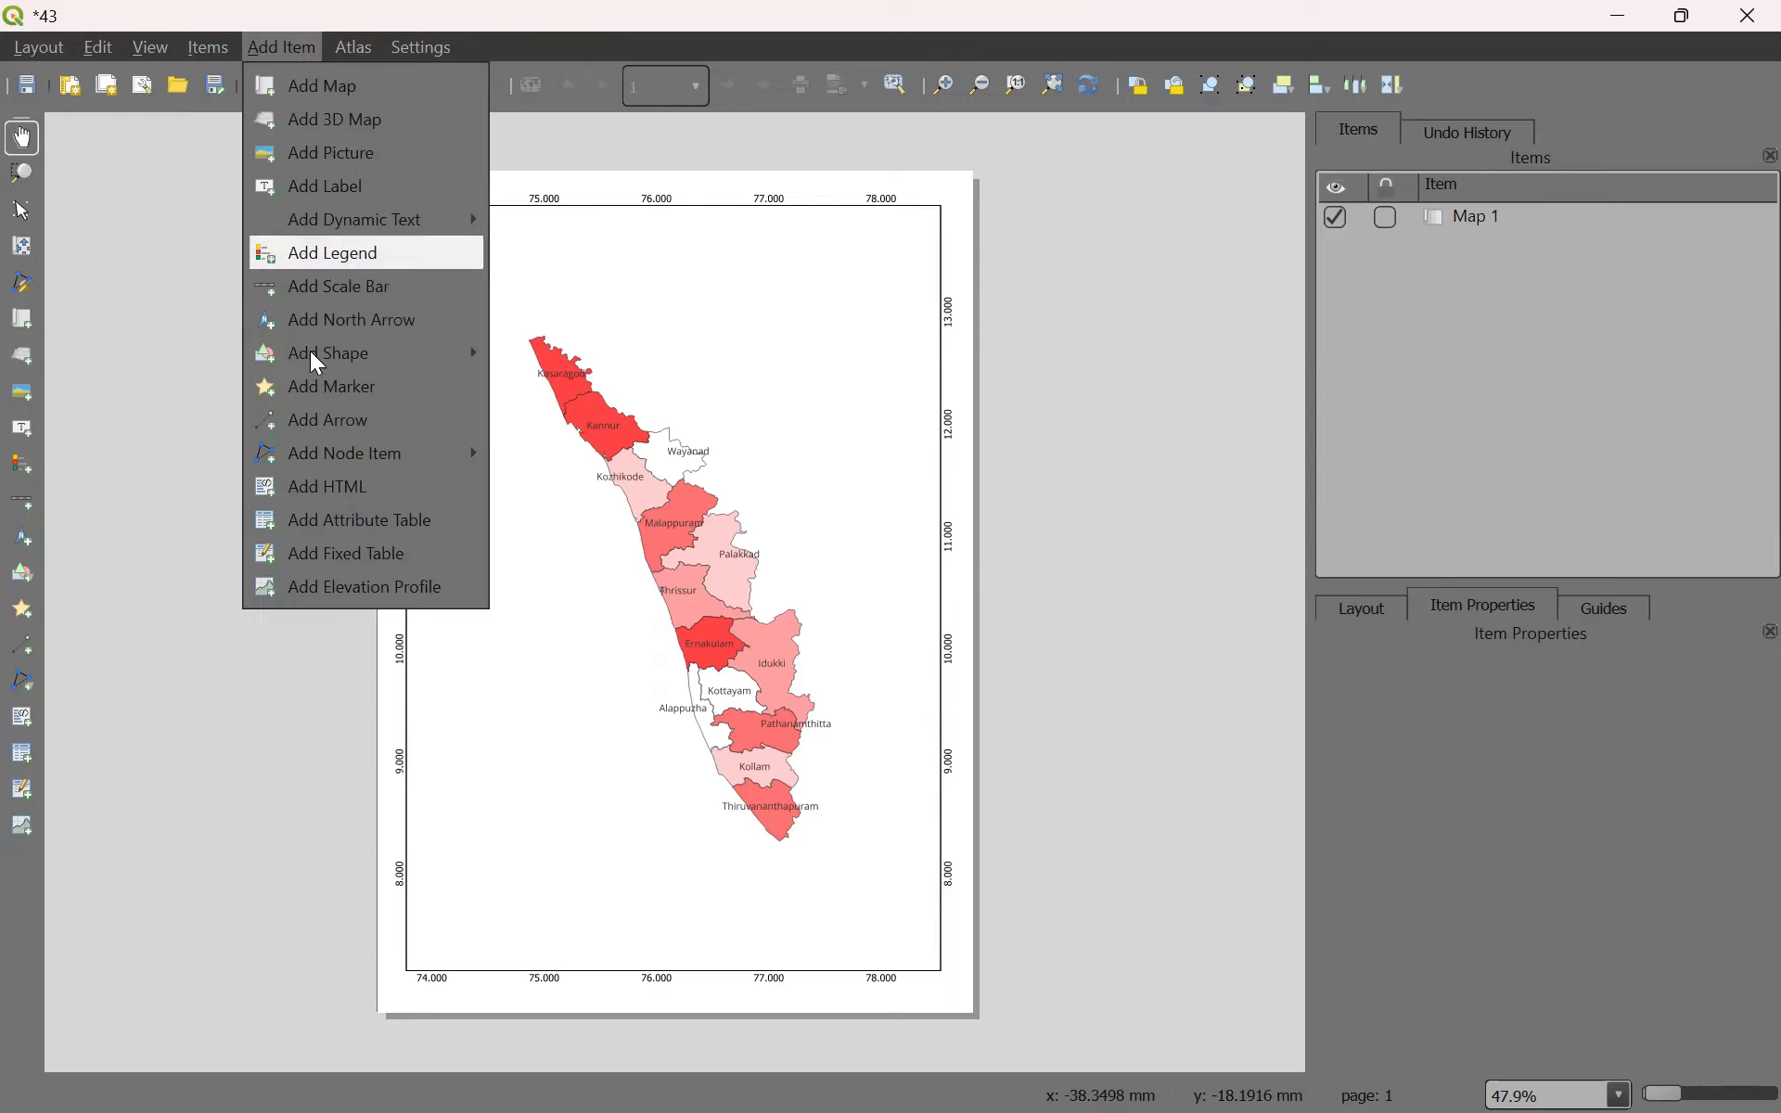
click(371, 252)
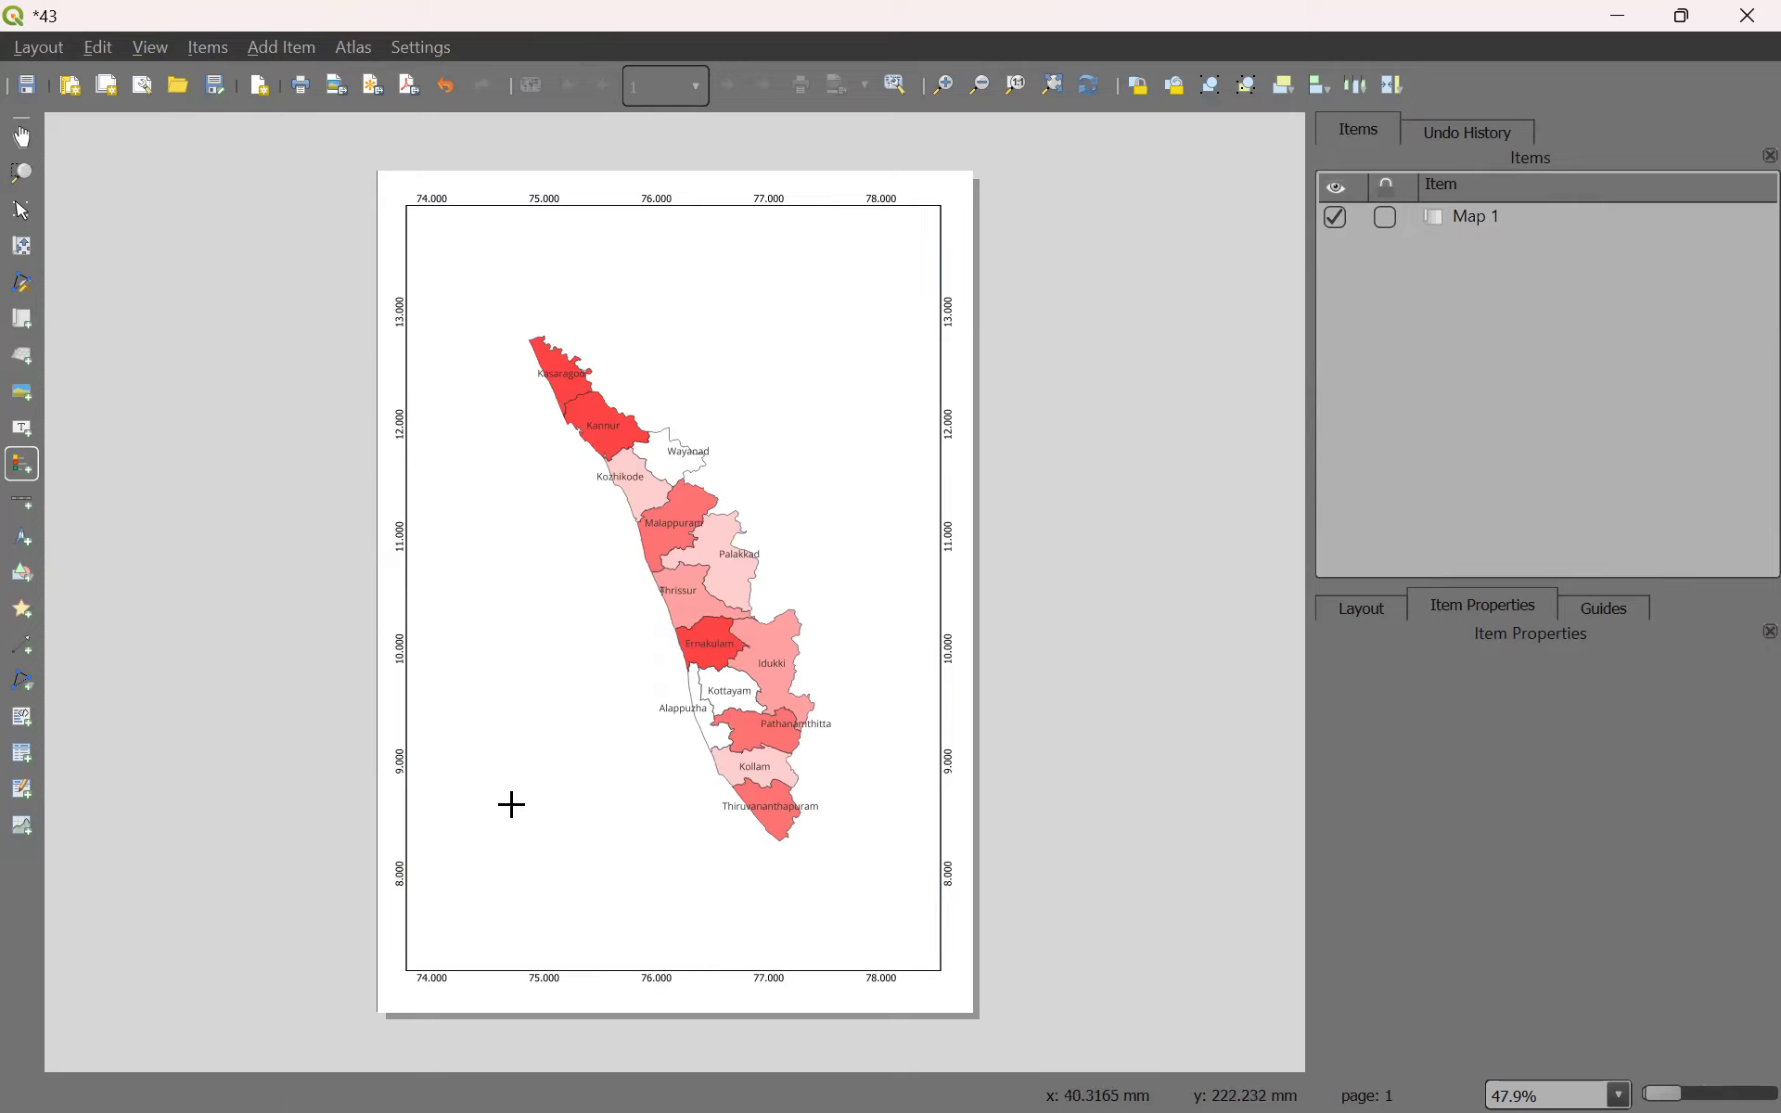
drag(454, 720, 576, 879)
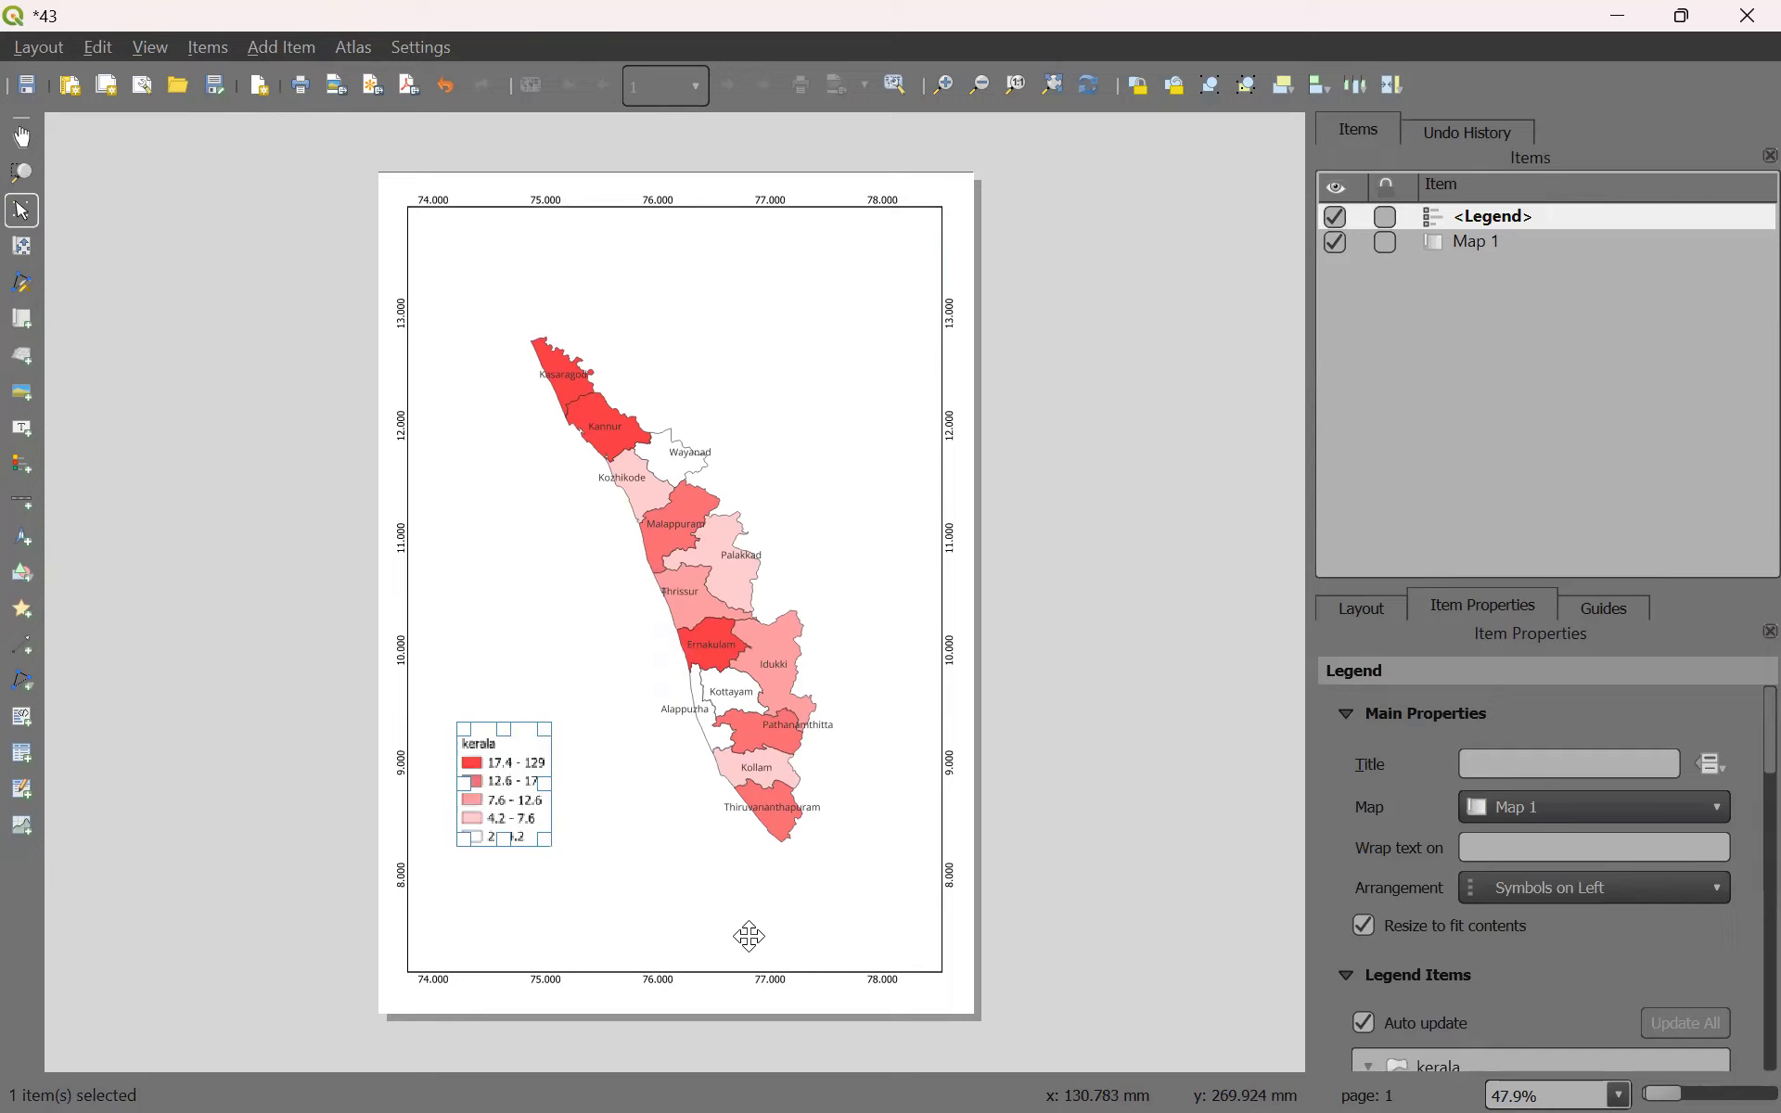
click(1065, 759)
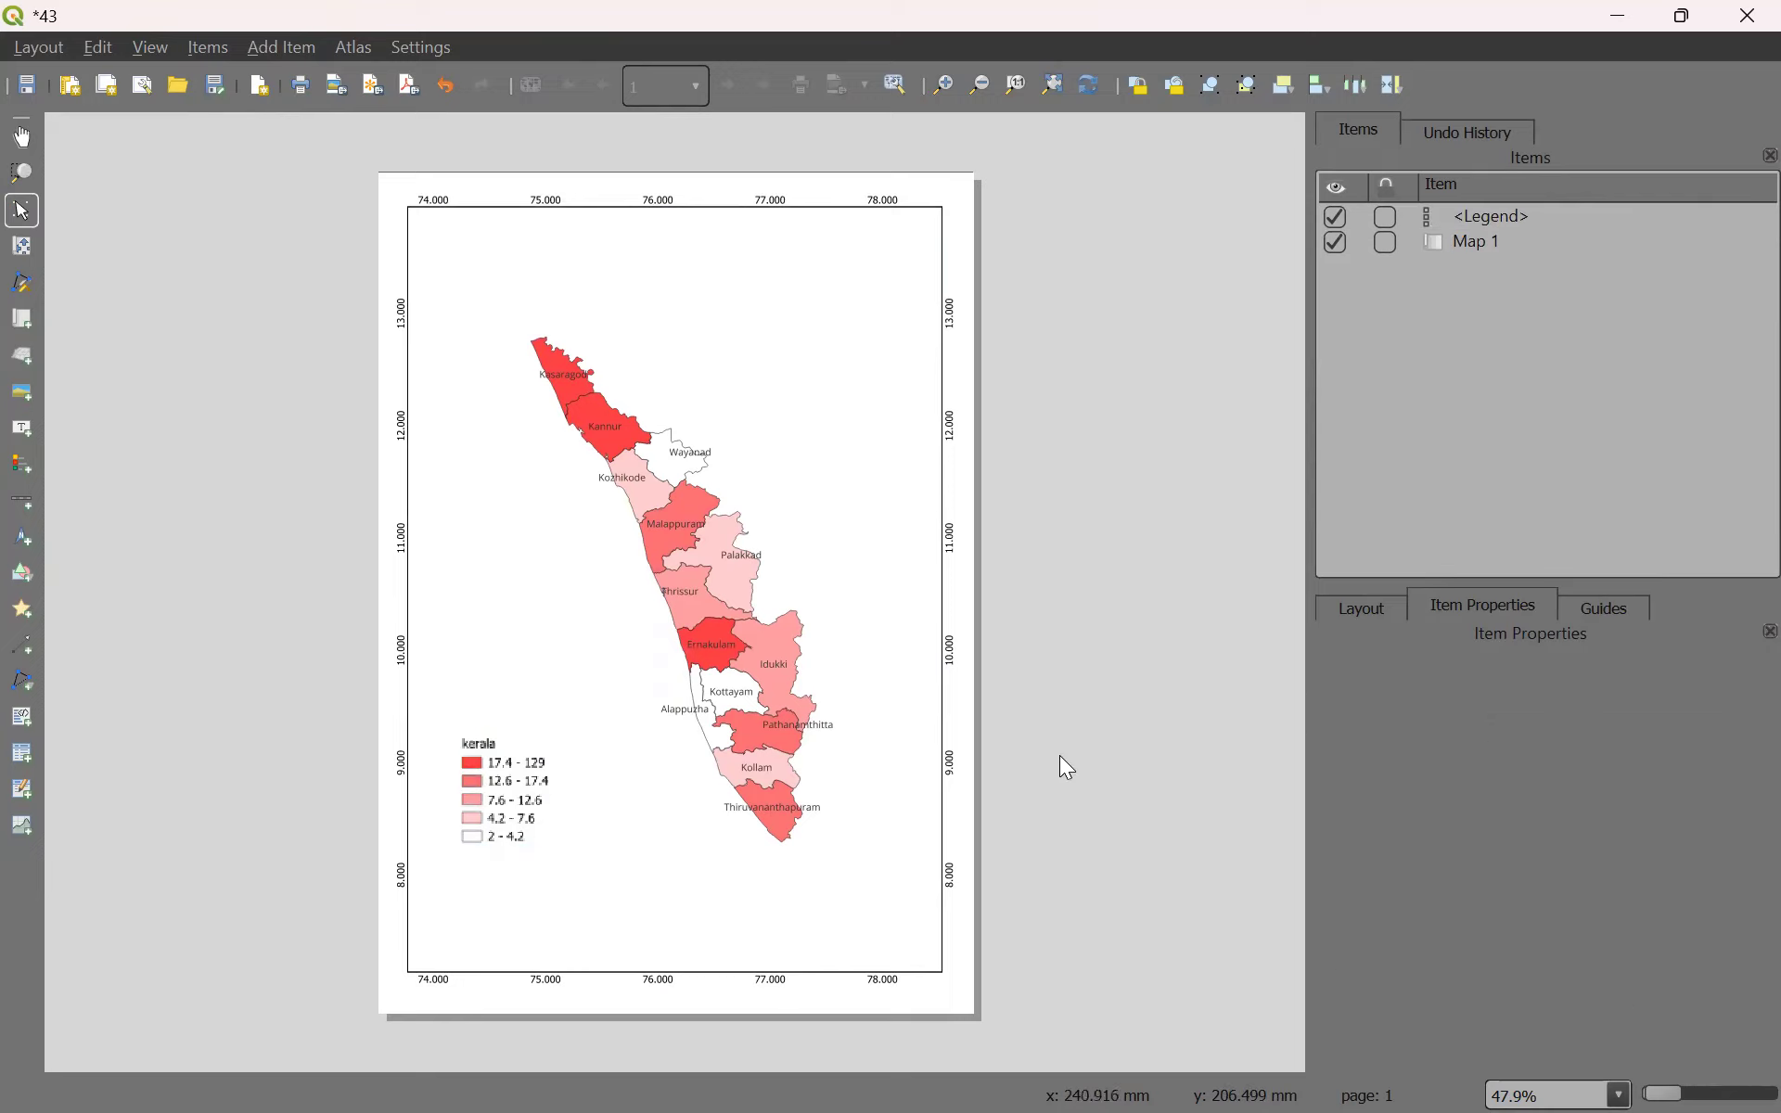
click(494, 804)
click(1163, 618)
Select Map 1, collapse its main, layer and extent properties, and open Grid 1 for modification.
click(1461, 249)
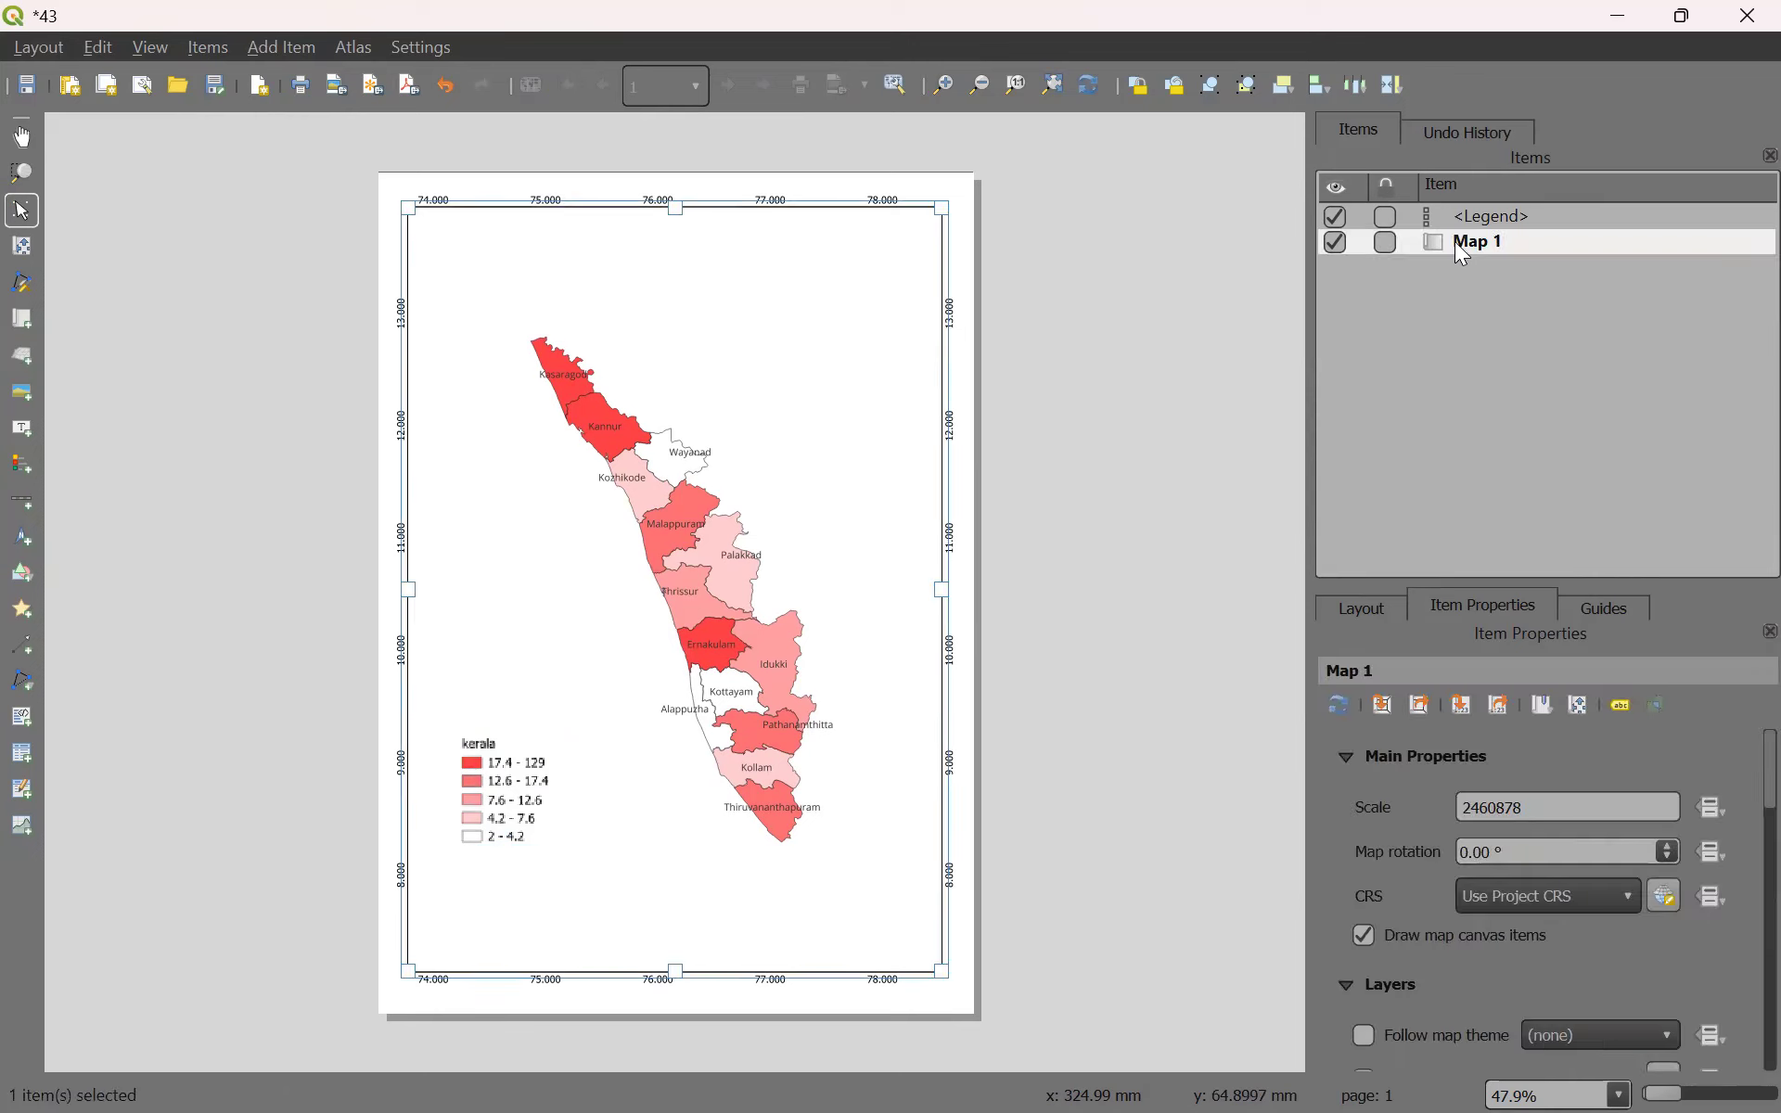
click(1346, 758)
click(1339, 793)
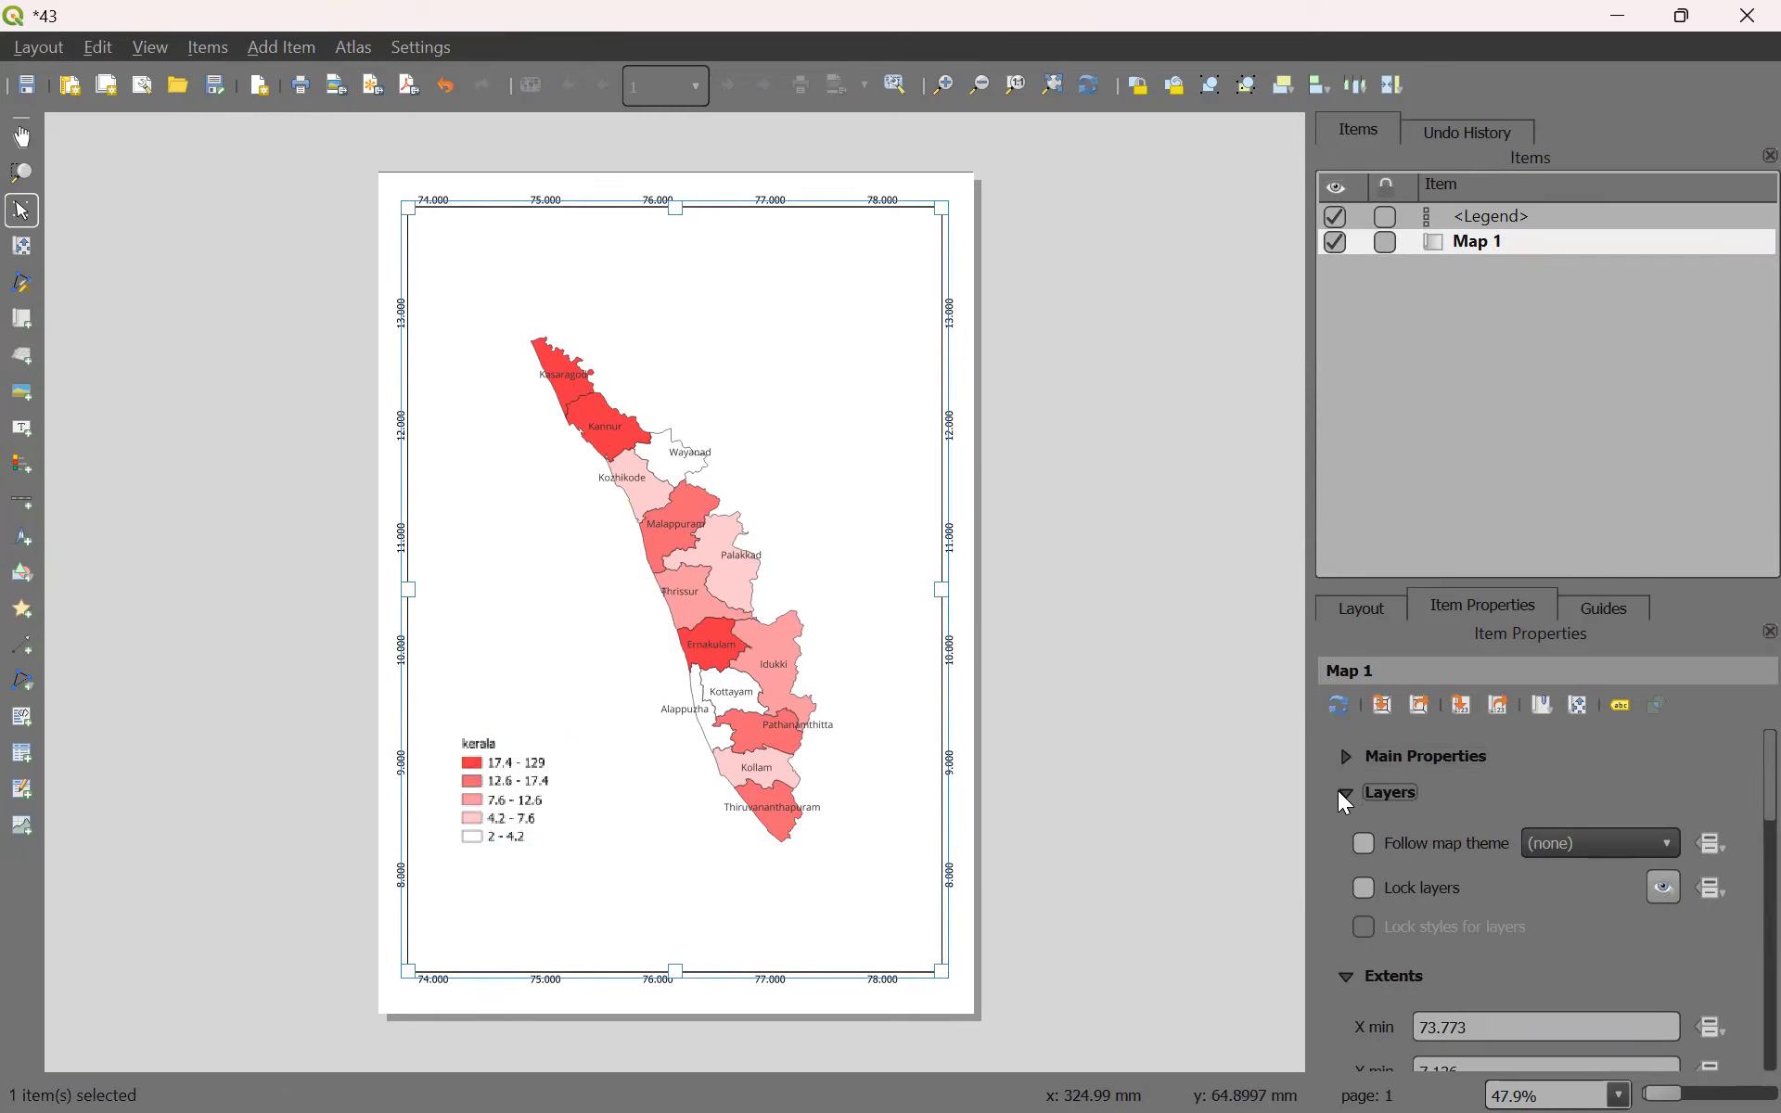
click(1348, 835)
click(1347, 835)
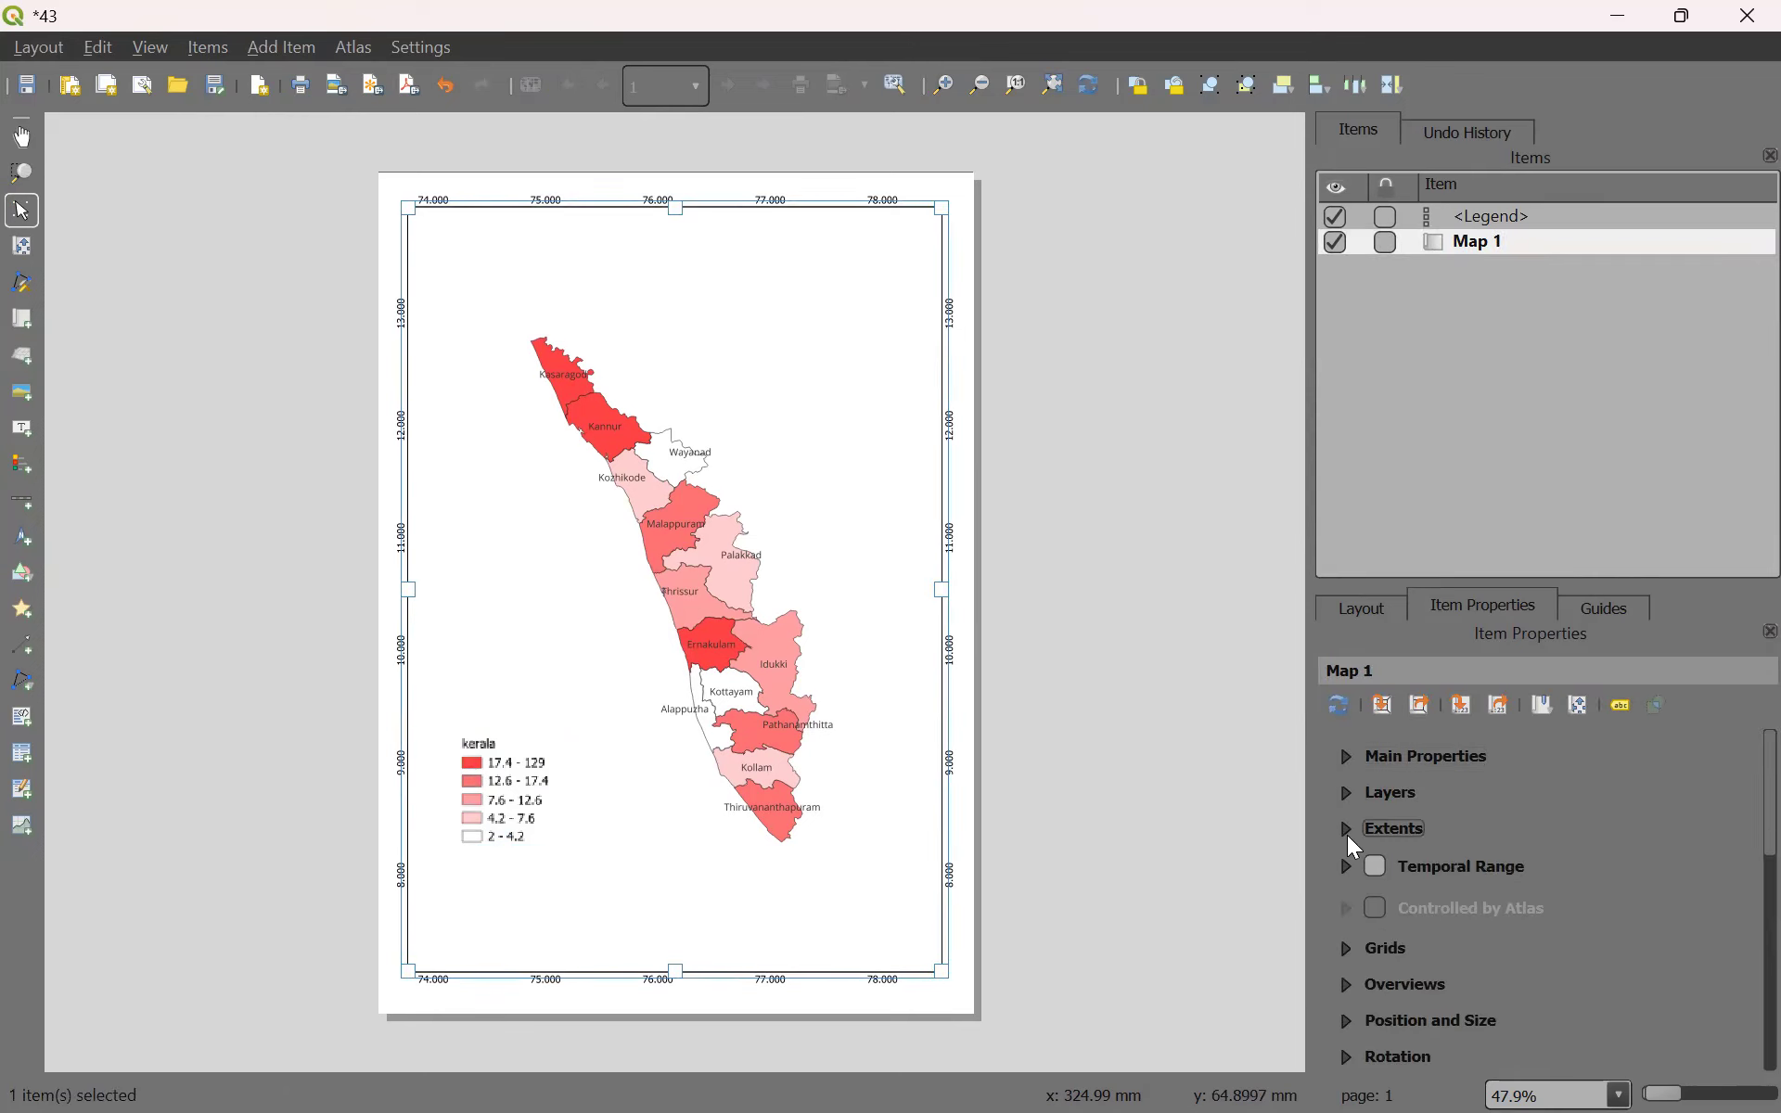
scroll(1447, 914, down, 1)
click(1346, 866)
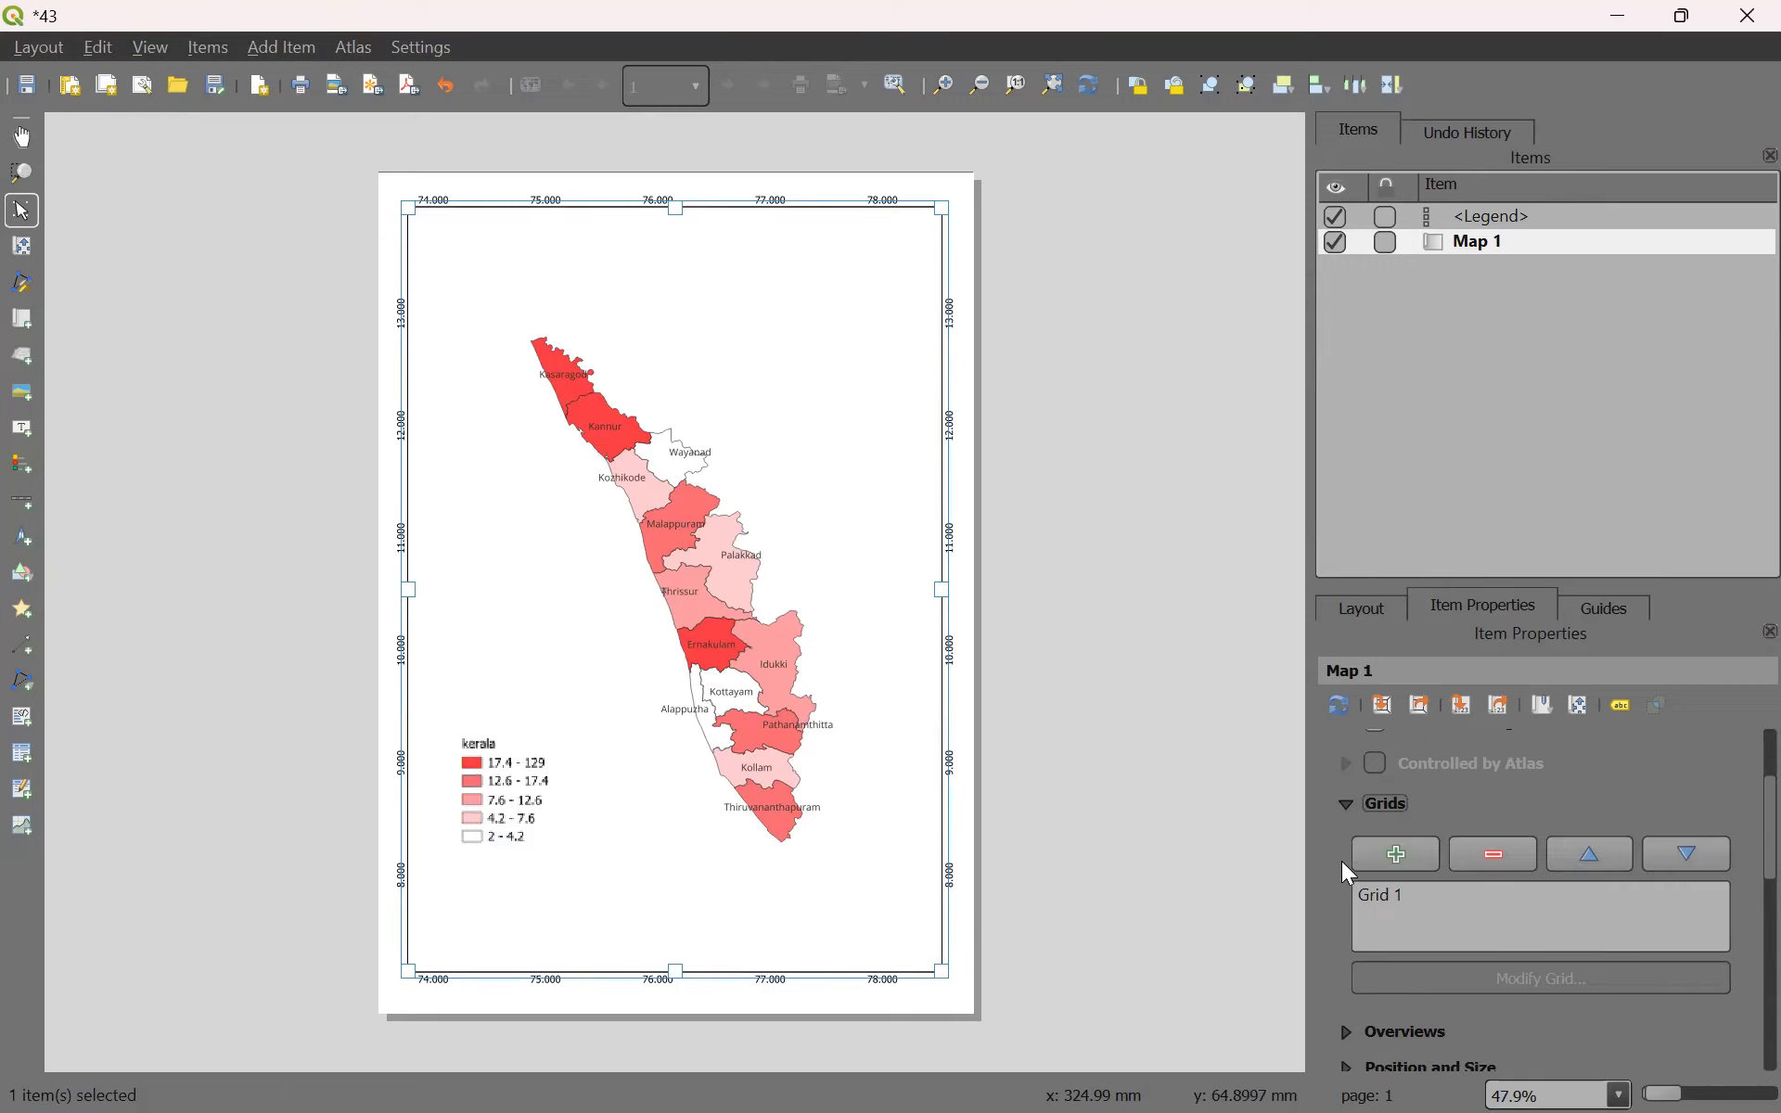
click(1503, 900)
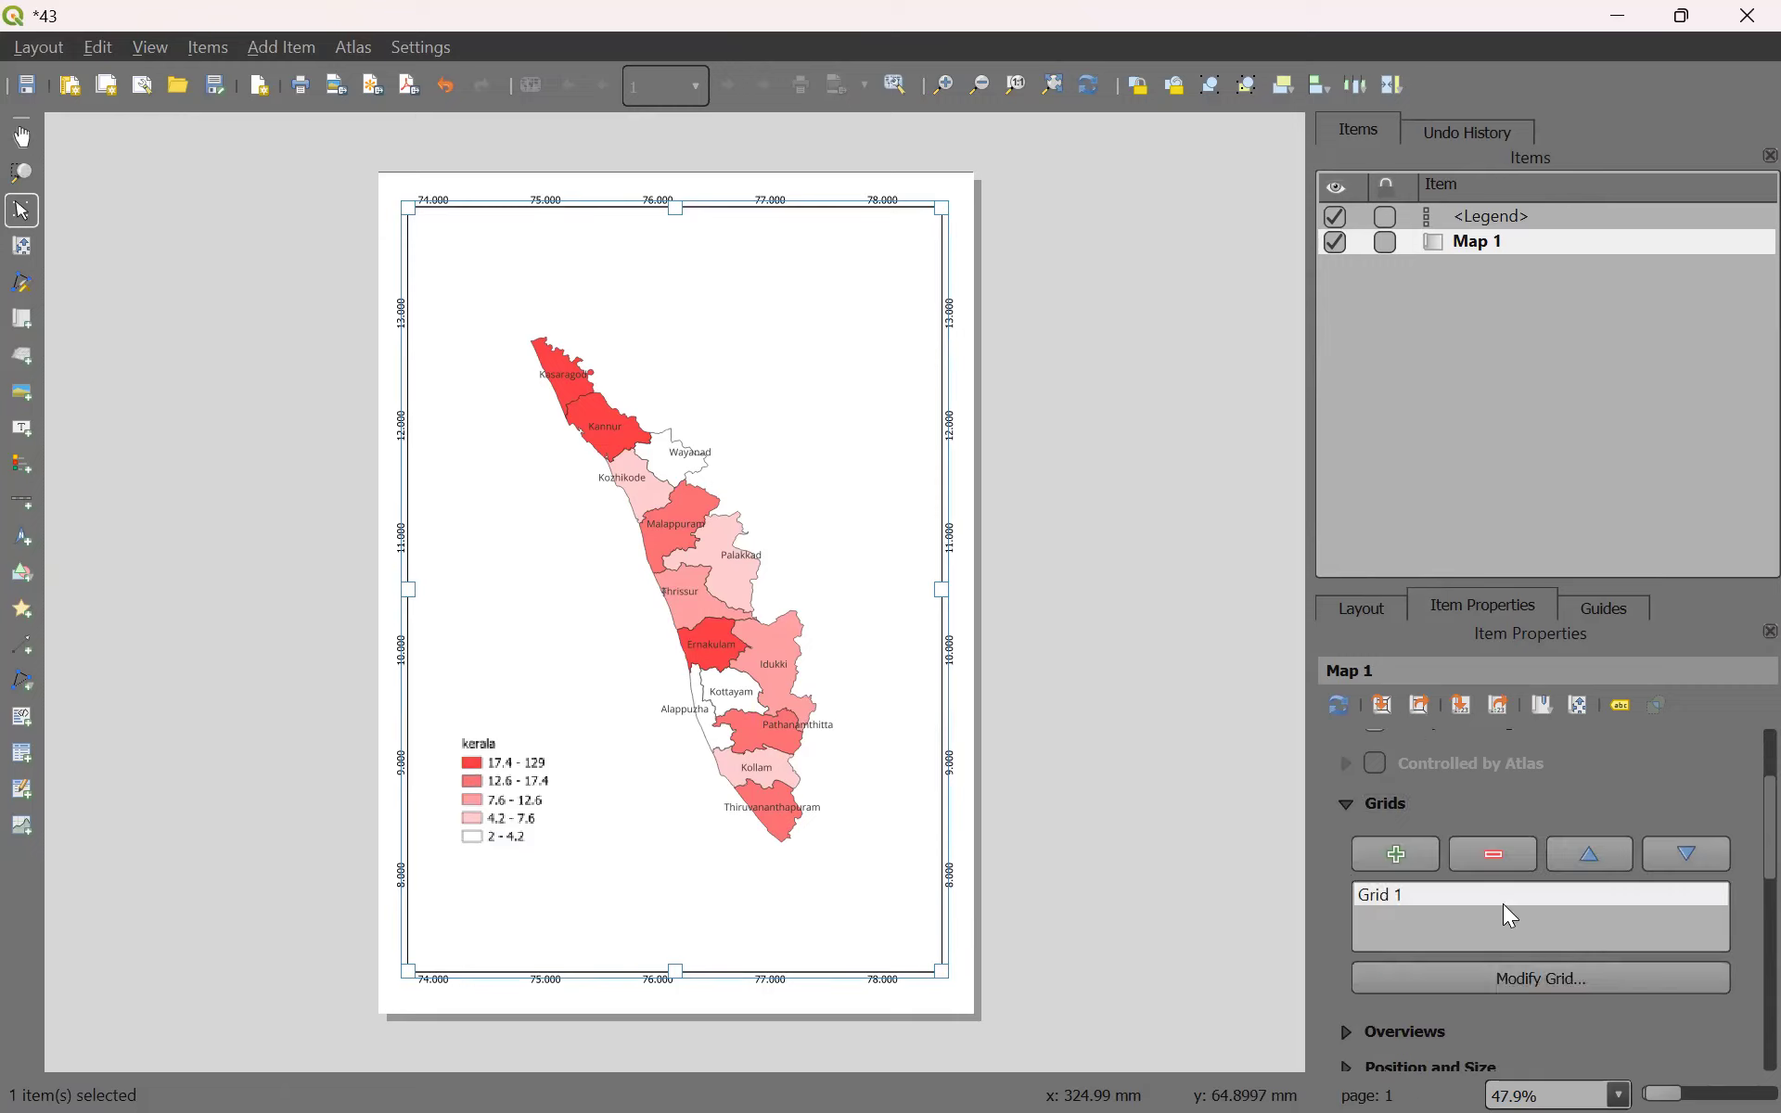
click(1534, 977)
Set the grid's frame style to No Frame and deselect the map.
scroll(1466, 733, down, 3)
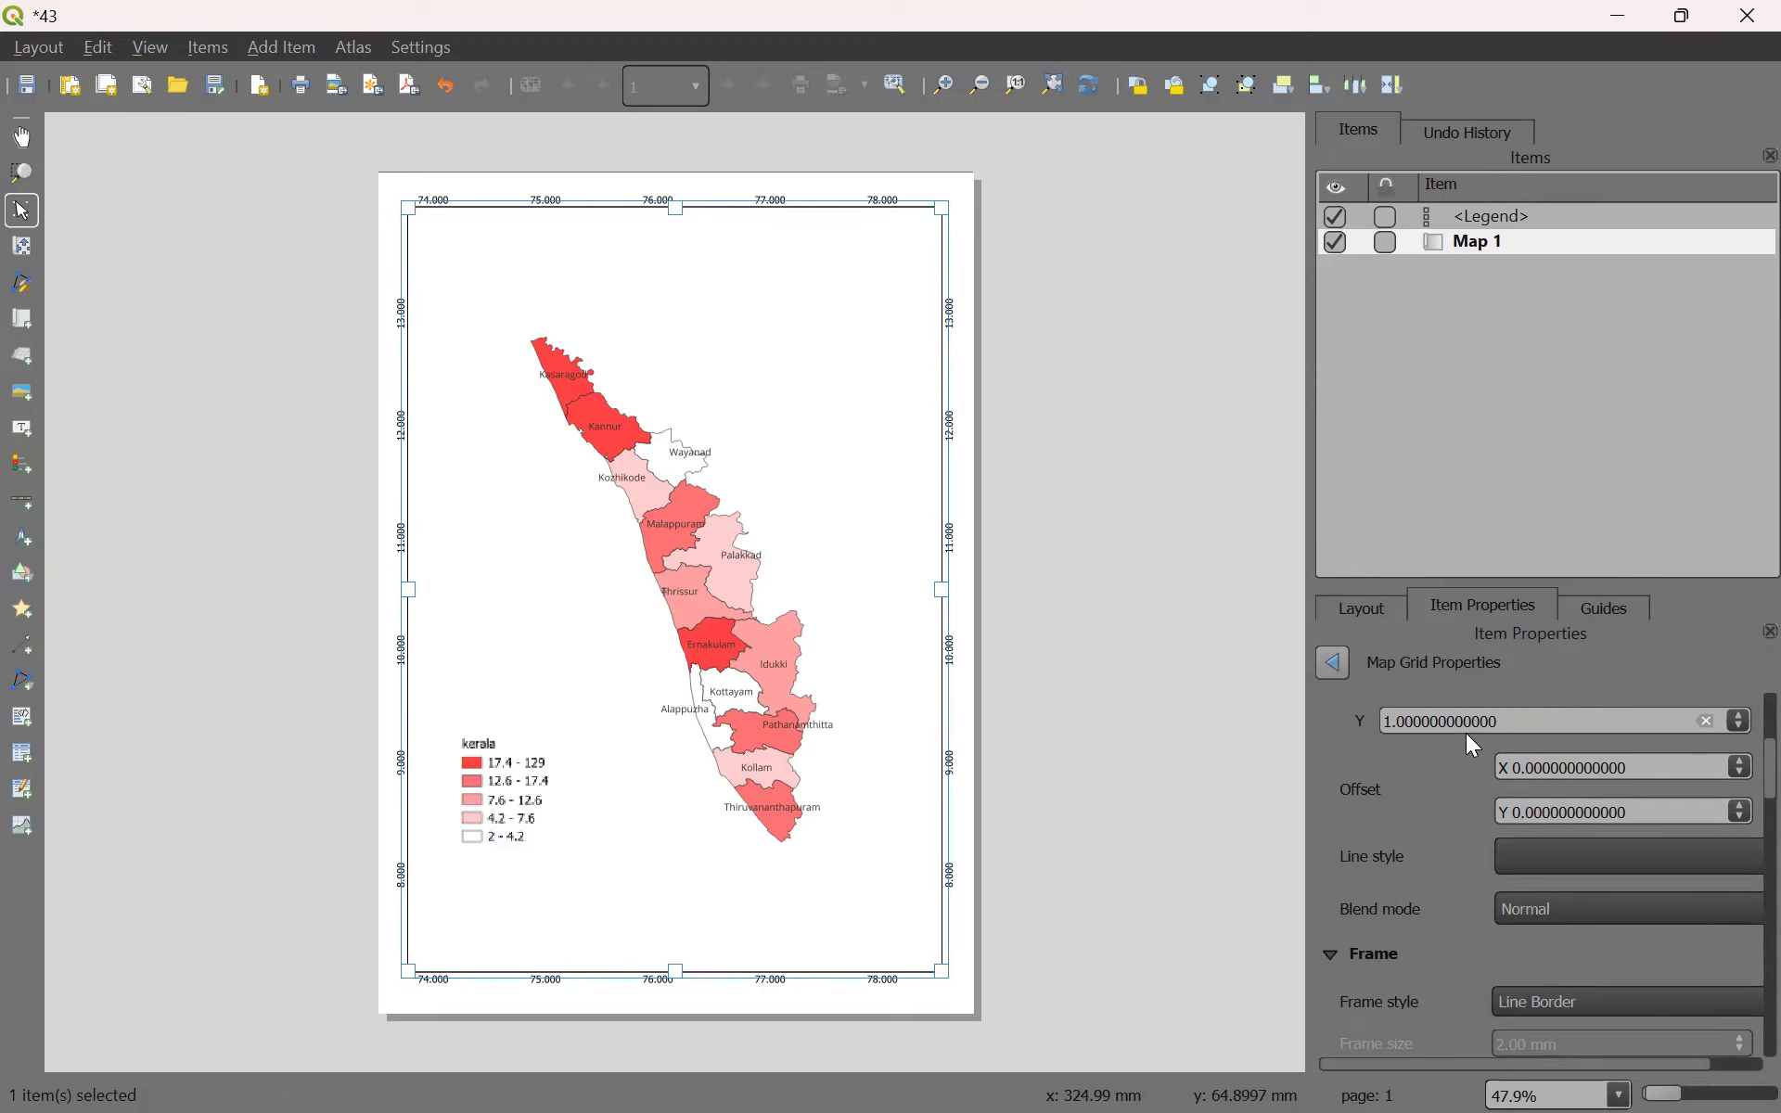
scroll(1432, 879, down, 5)
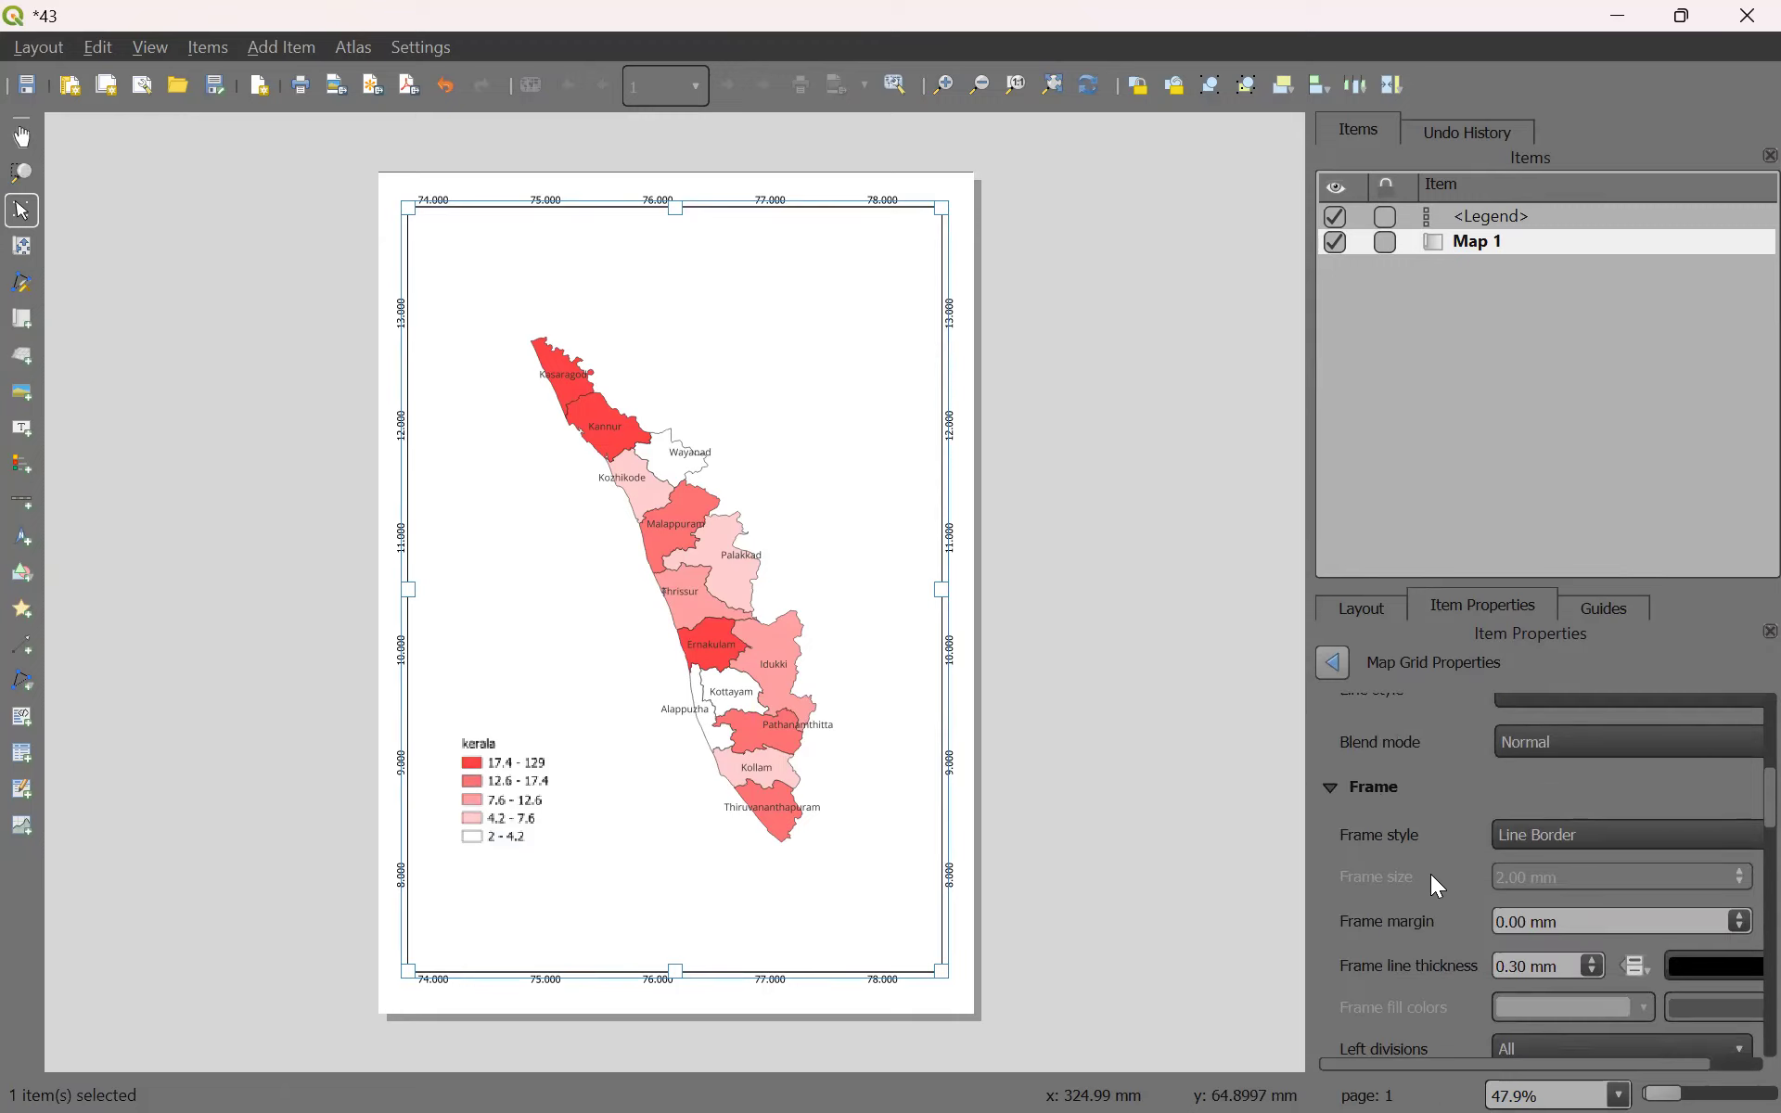
scroll(1437, 886, up, 2)
scroll(1437, 884, down, 1)
scroll(1438, 884, up, 2)
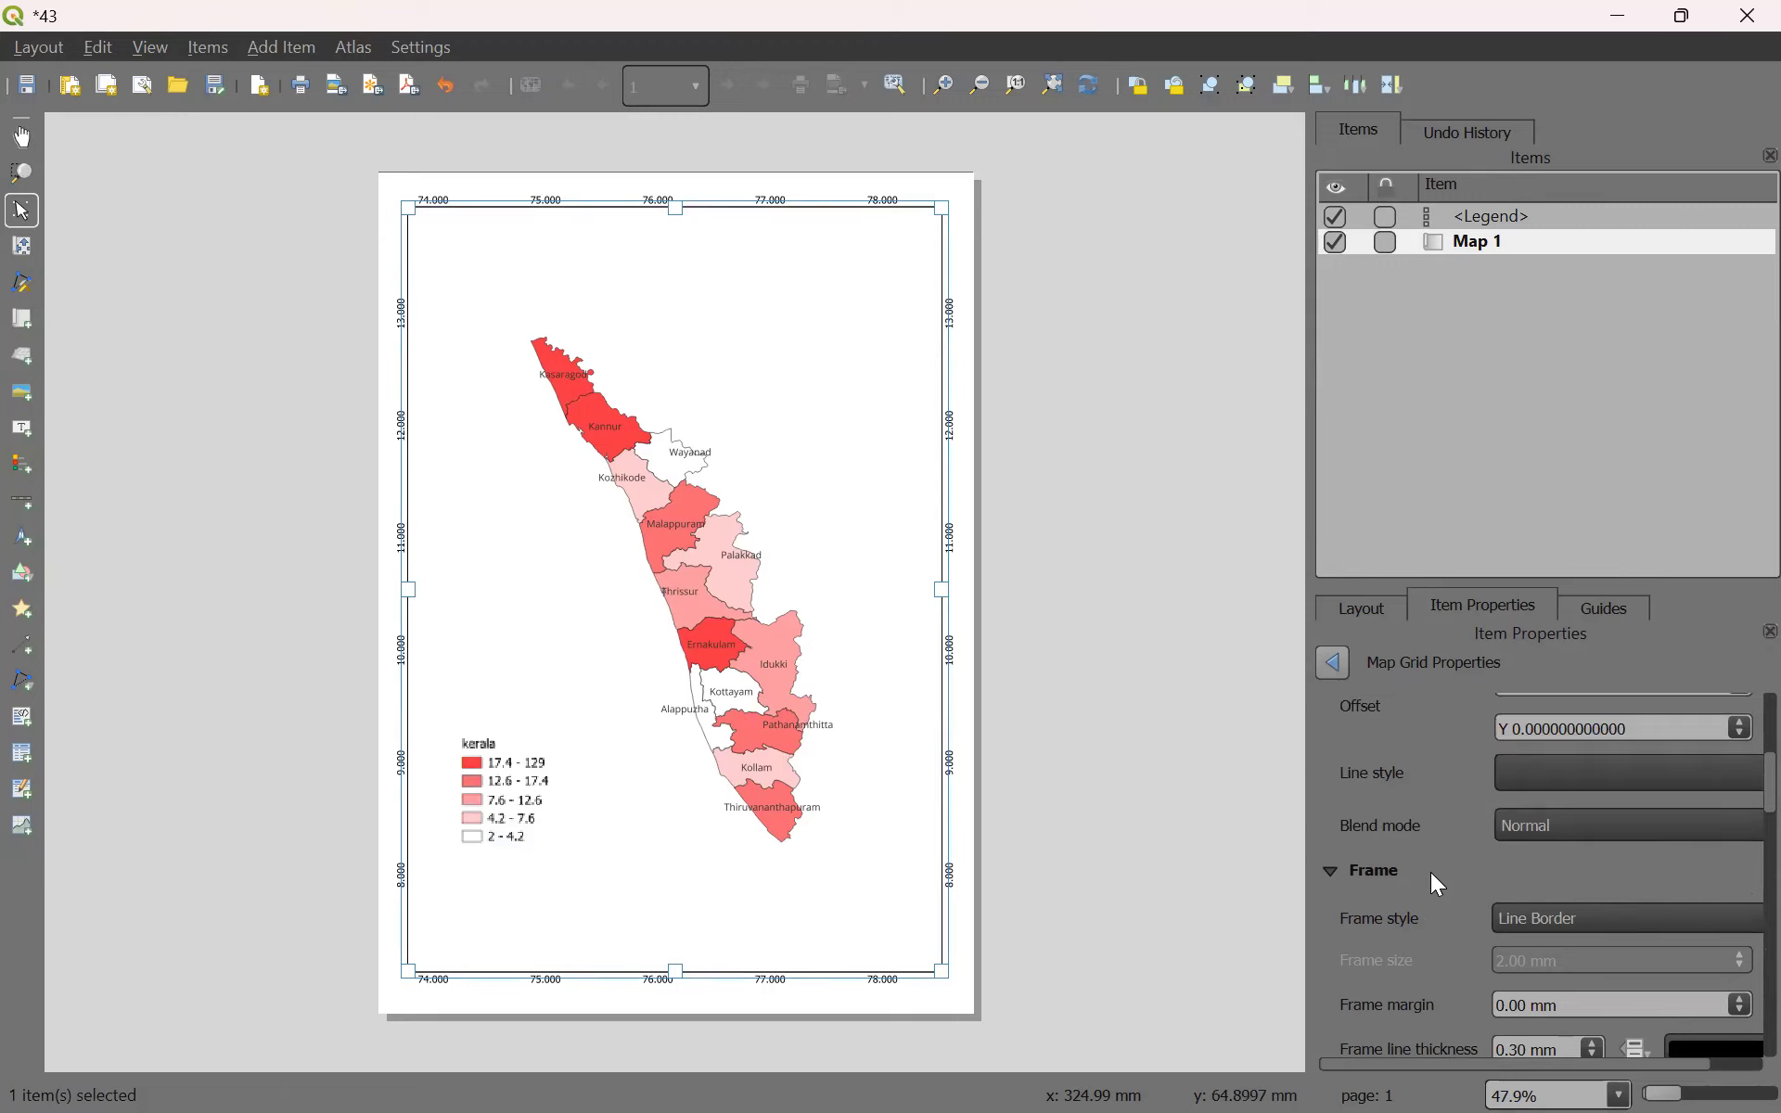
click(1563, 919)
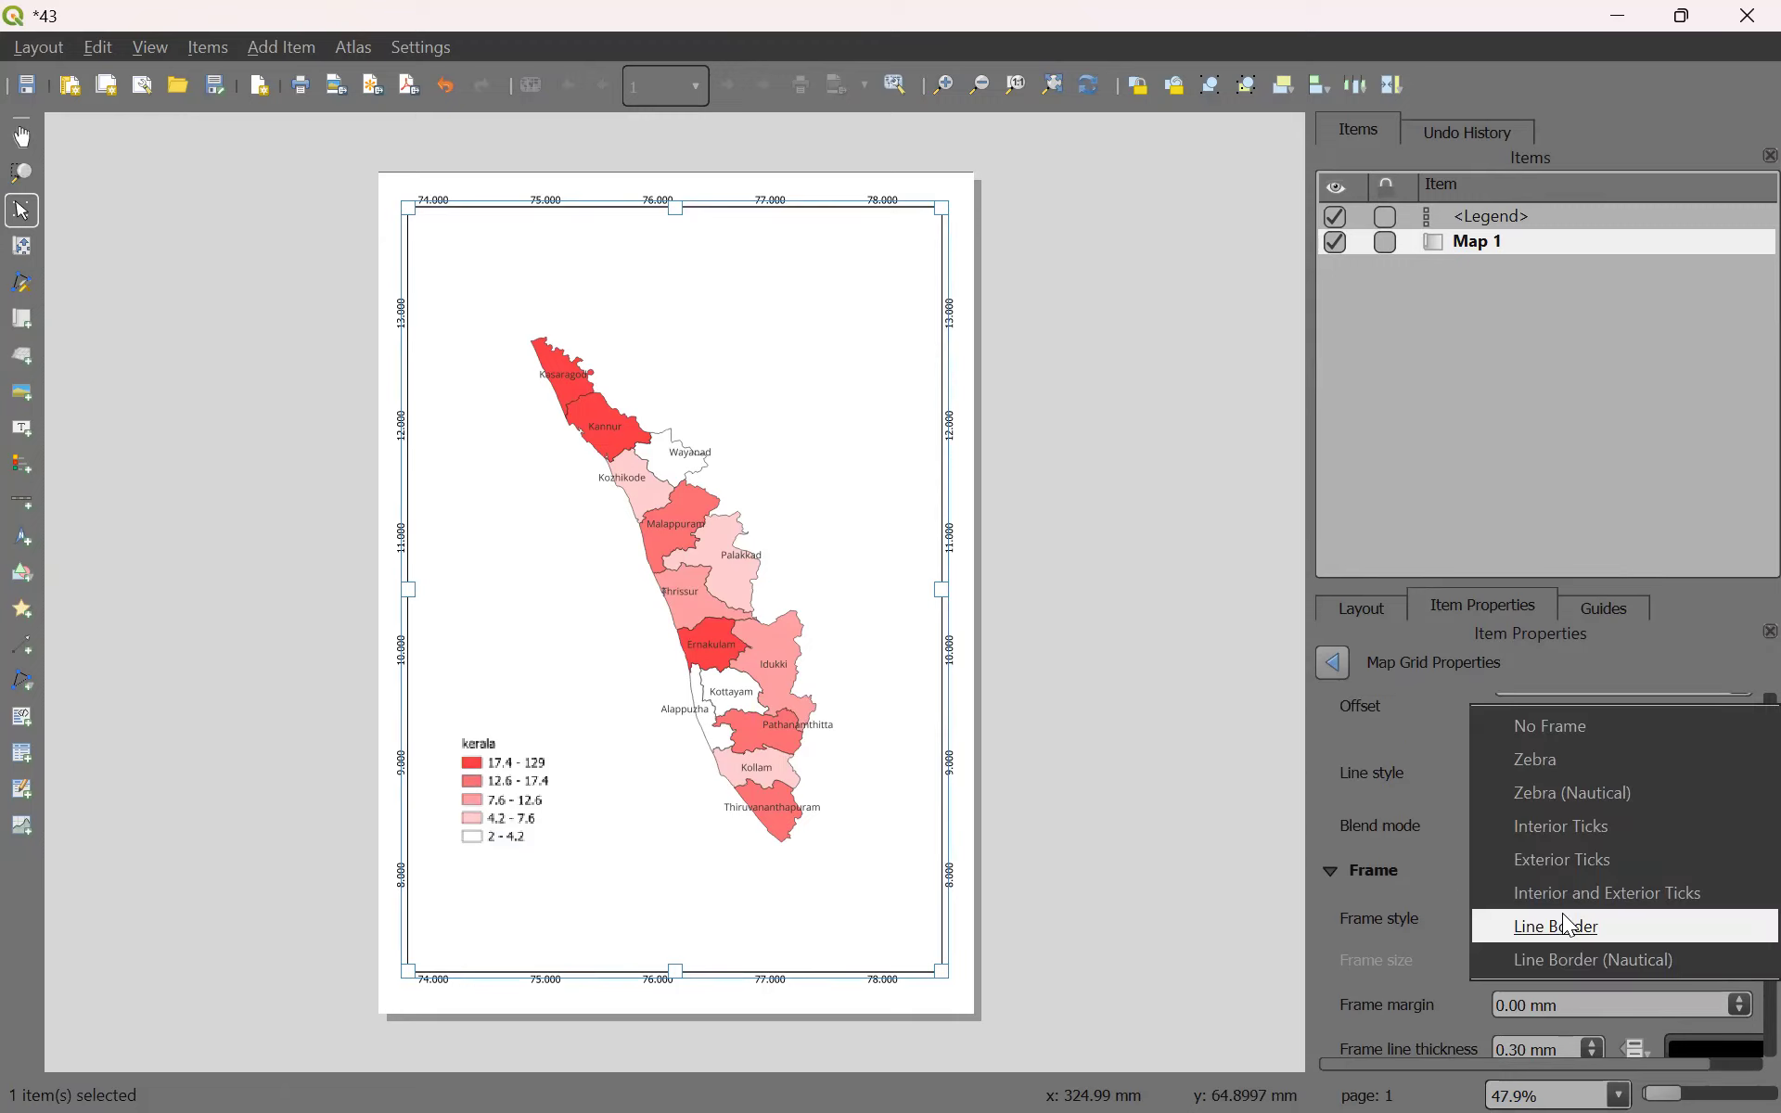
click(1561, 725)
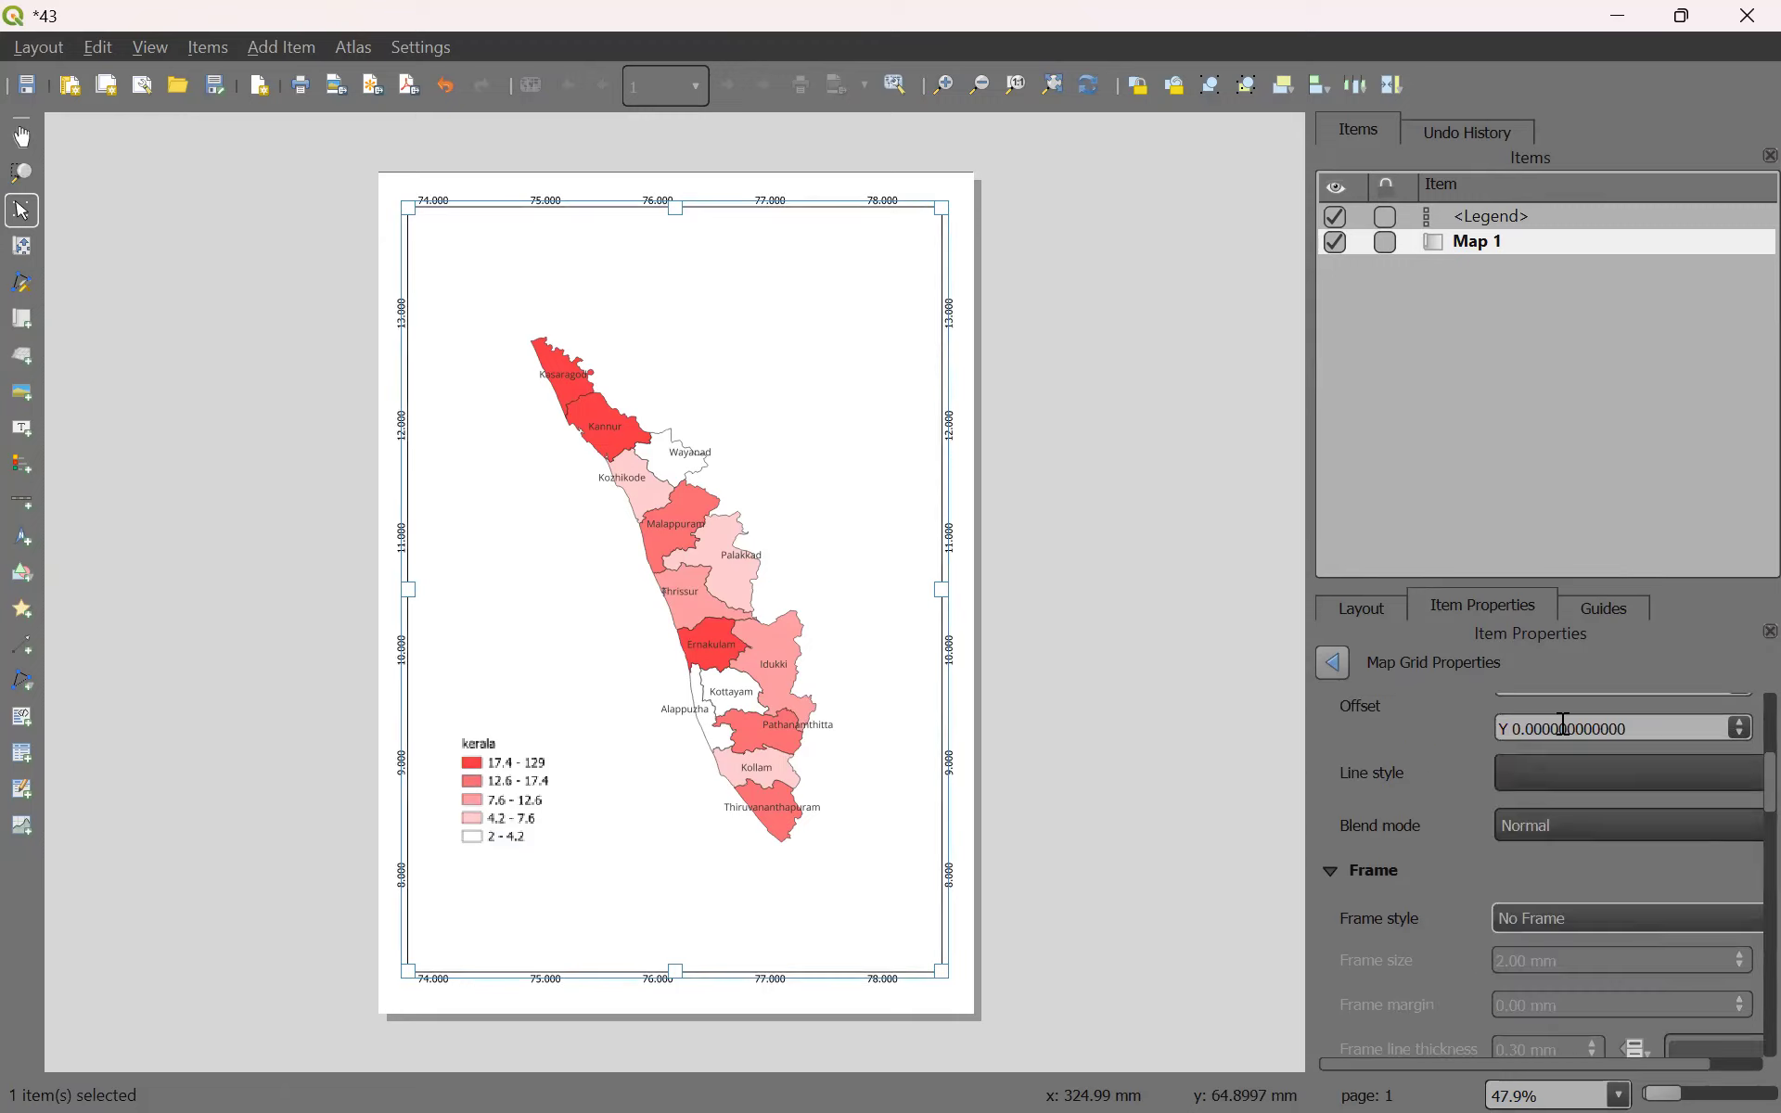
click(1133, 728)
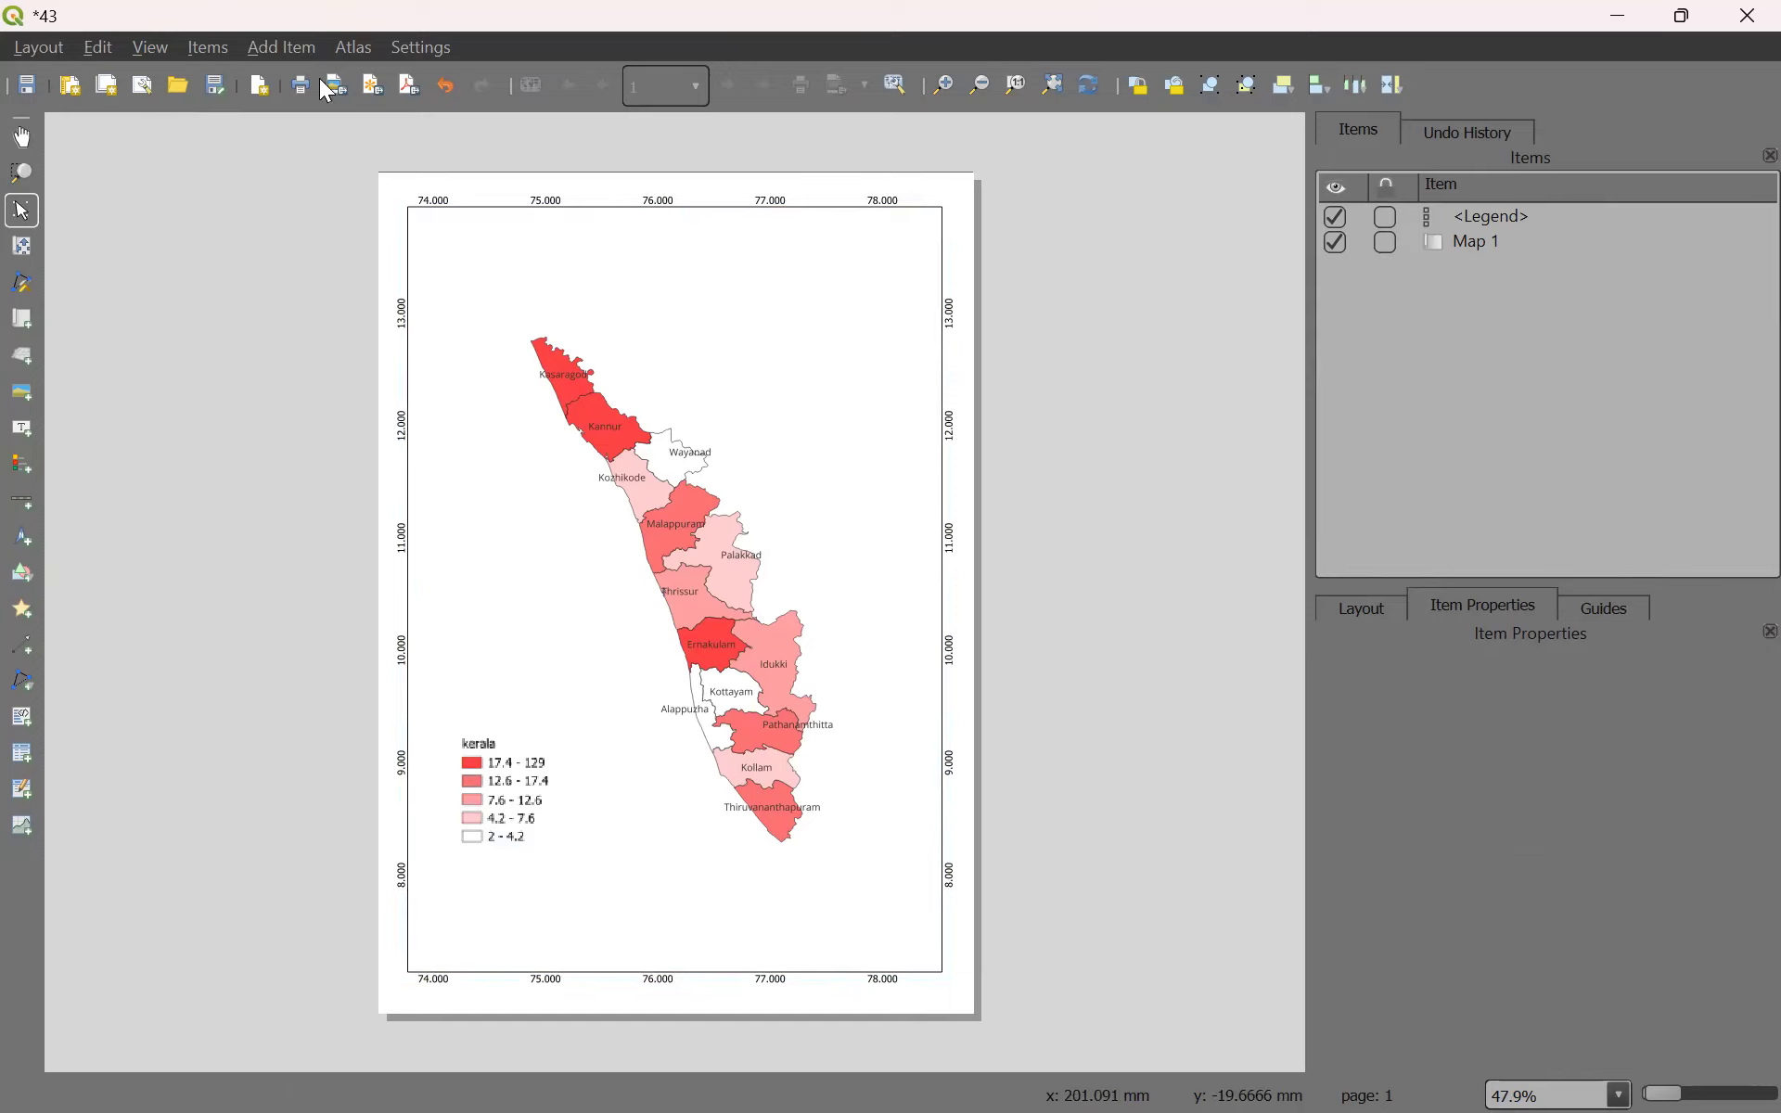
Add a scale bar below the legend, near the map's lower edge.
click(278, 48)
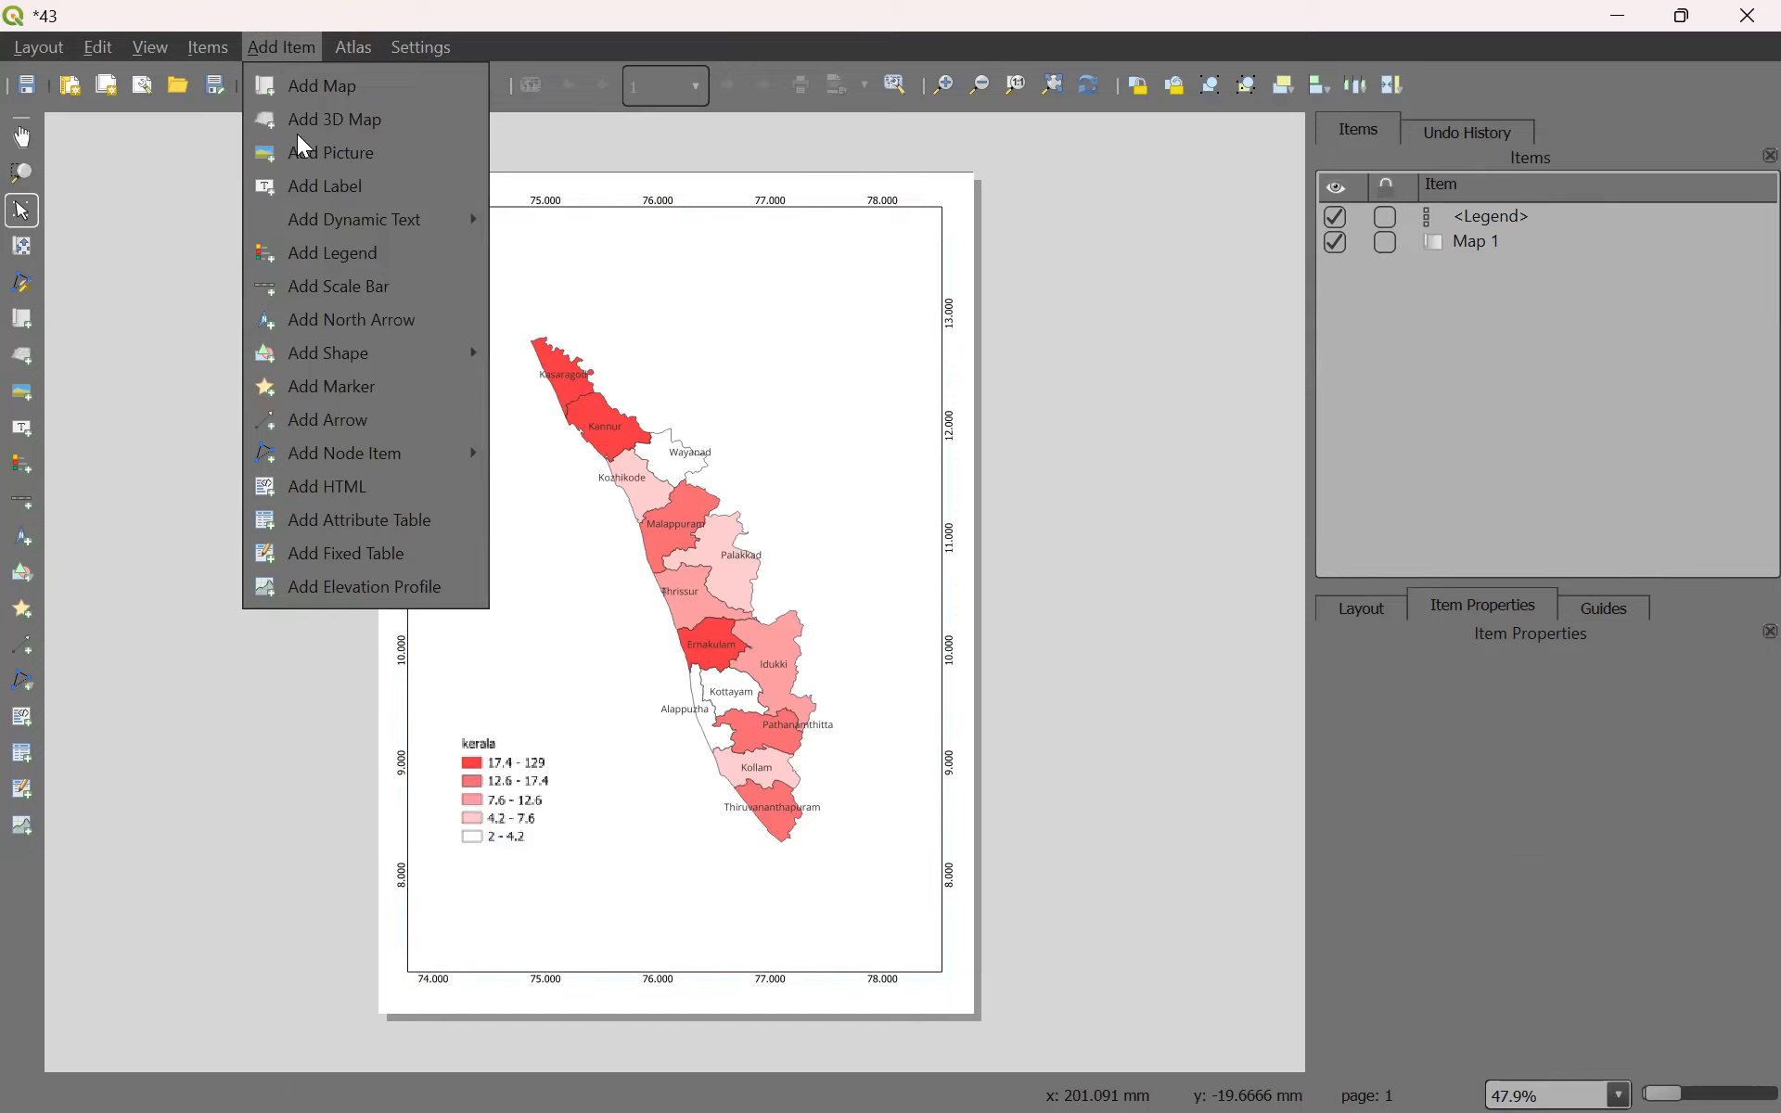
click(329, 286)
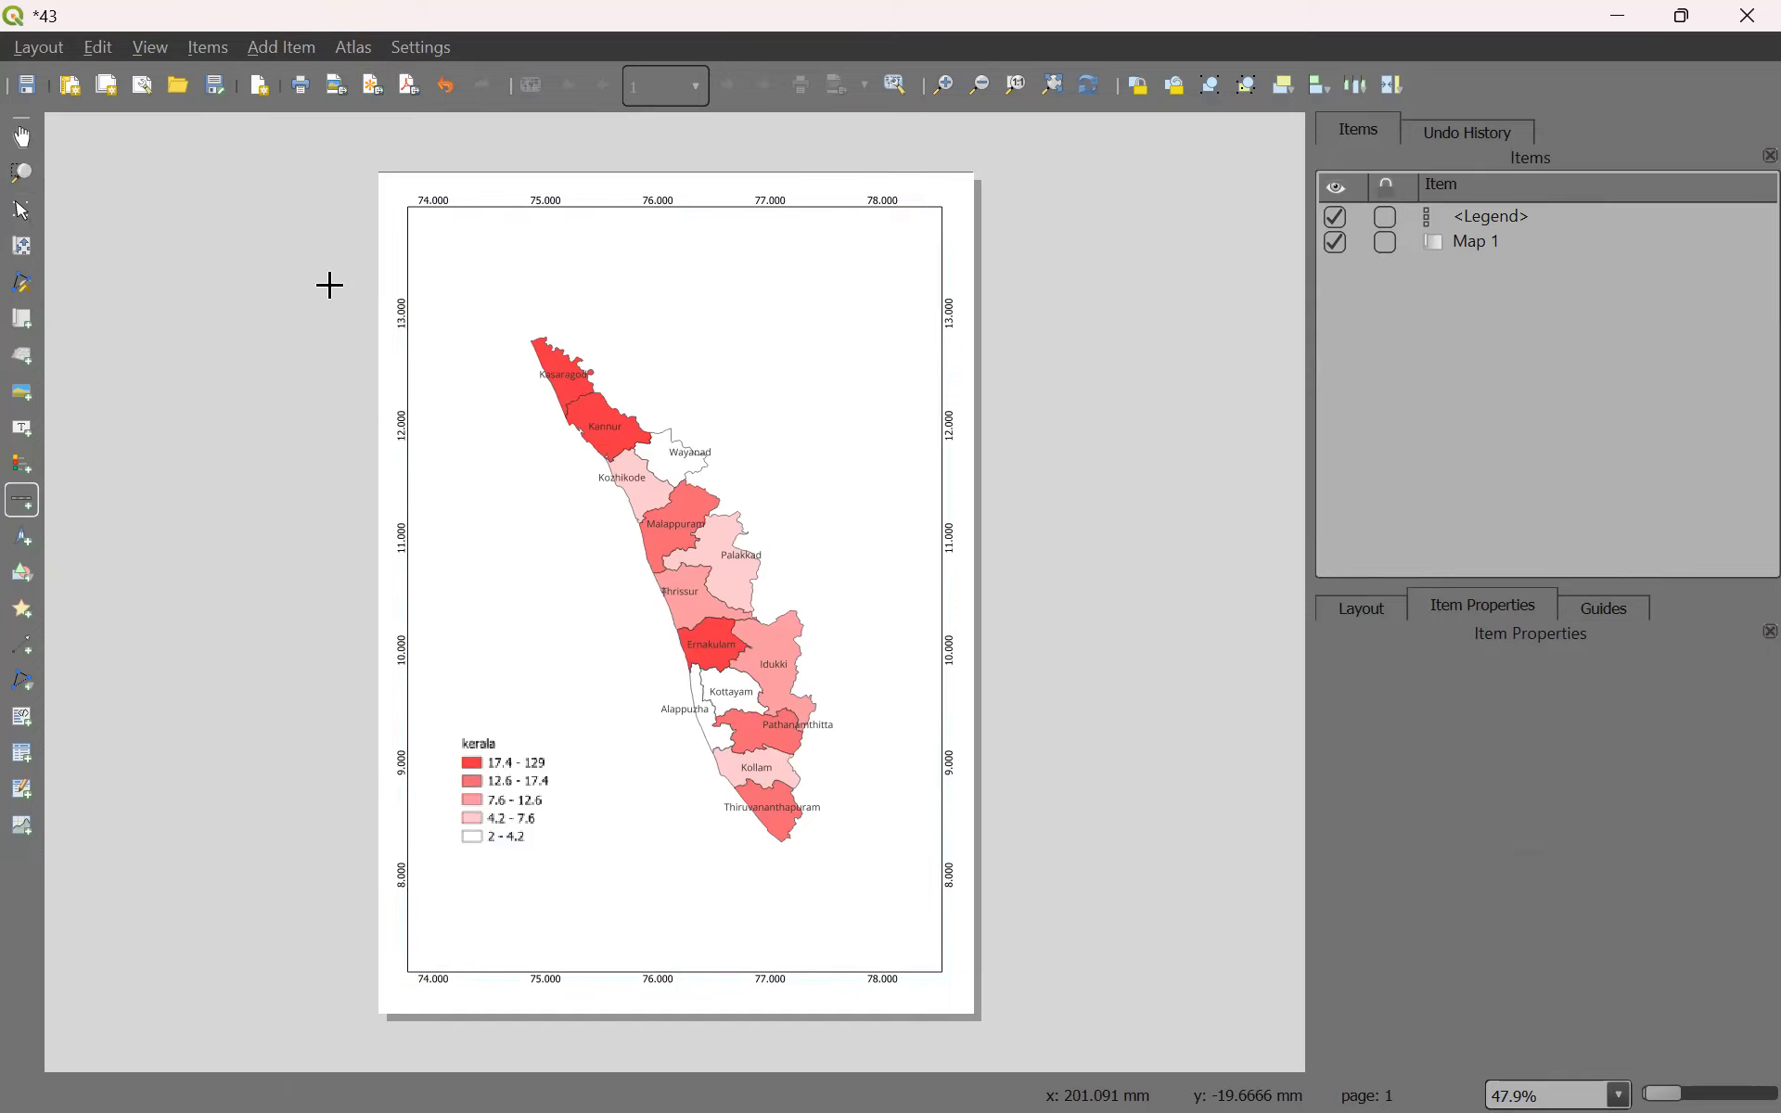
drag(495, 899, 801, 921)
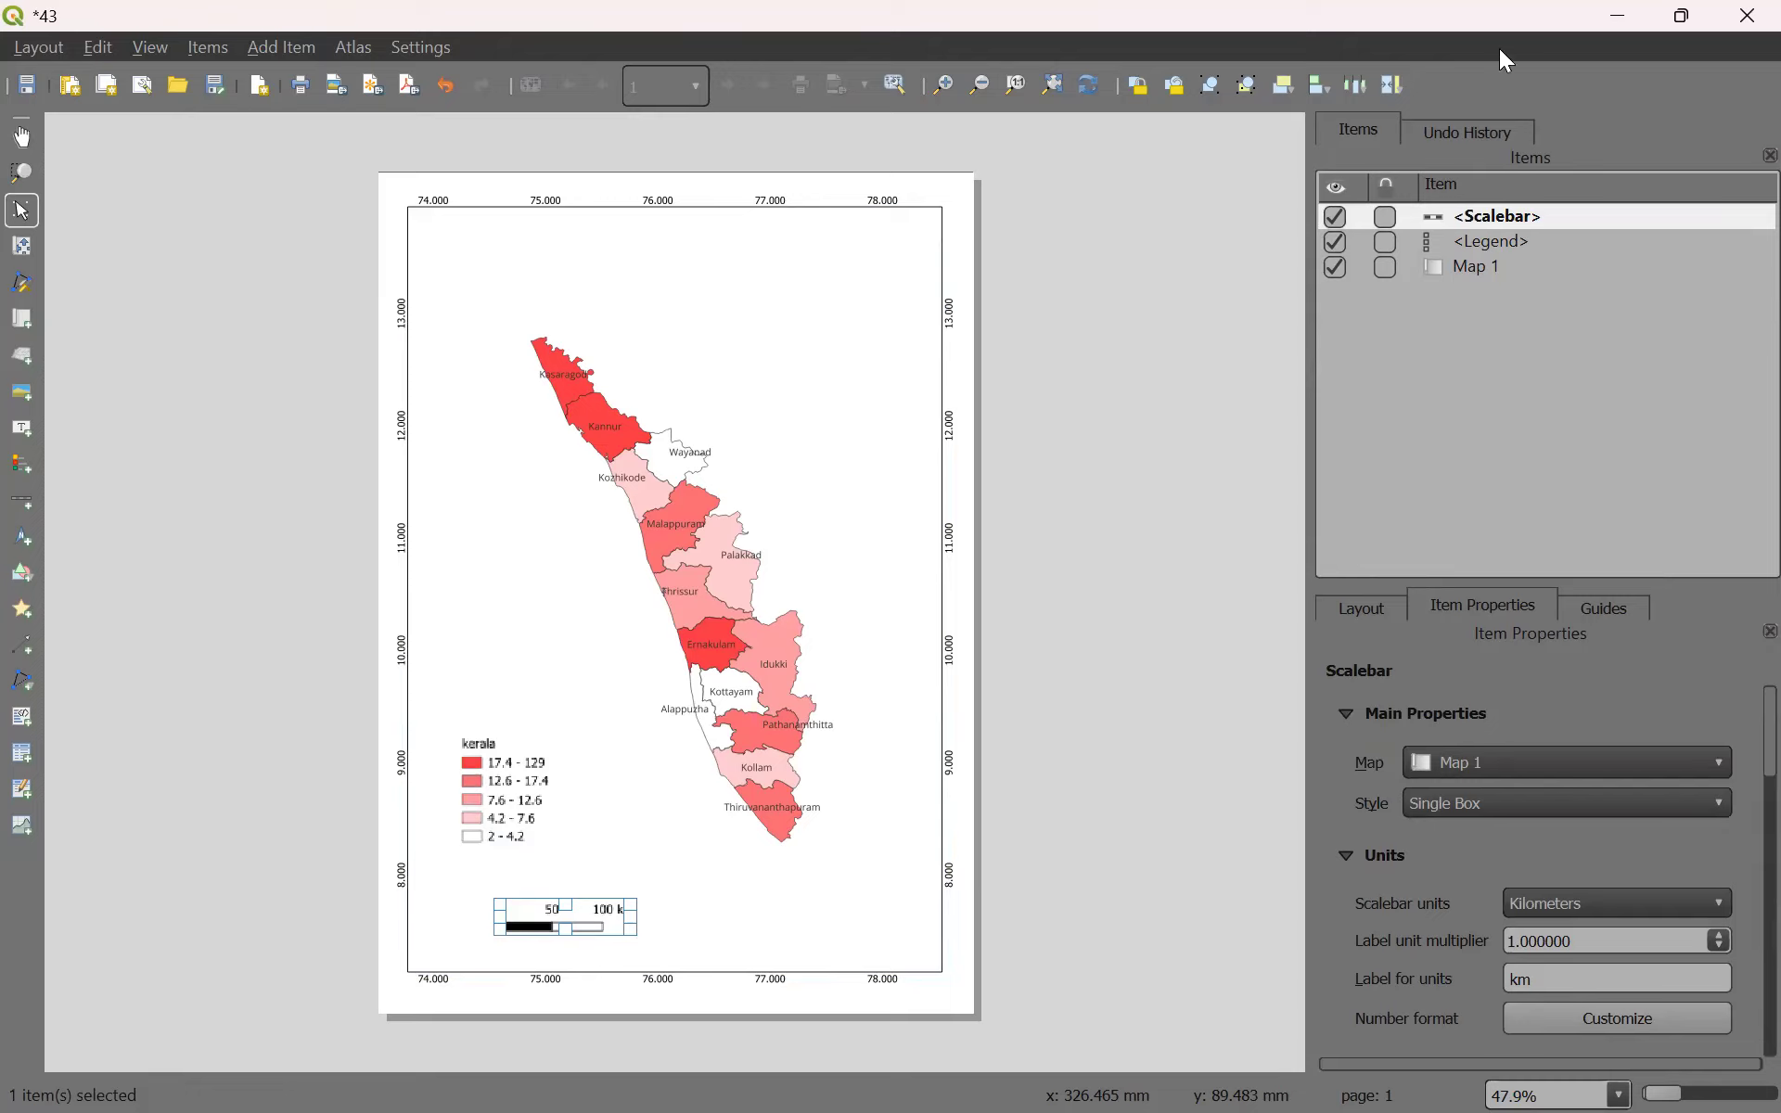
Select the scale bar and examine its units and unit label settings.
click(1492, 242)
click(1503, 216)
scroll(1654, 850, down, 2)
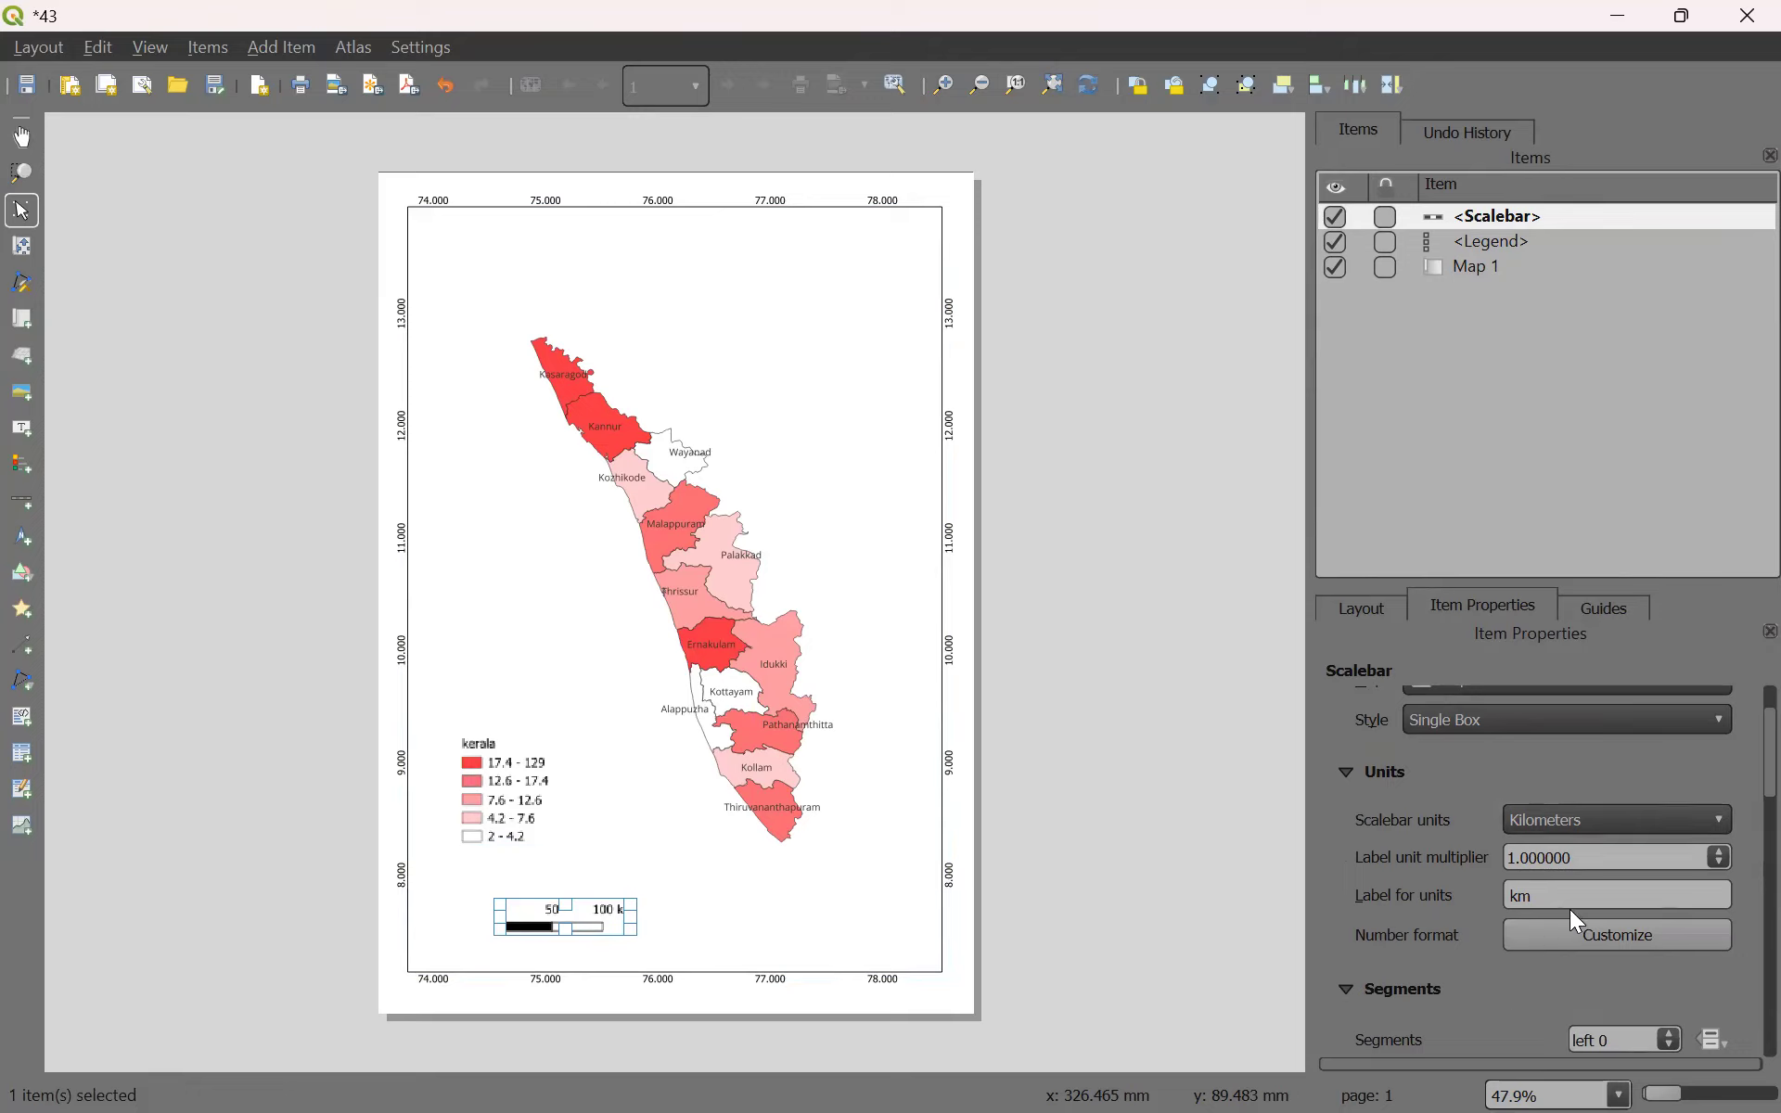
click(1604, 895)
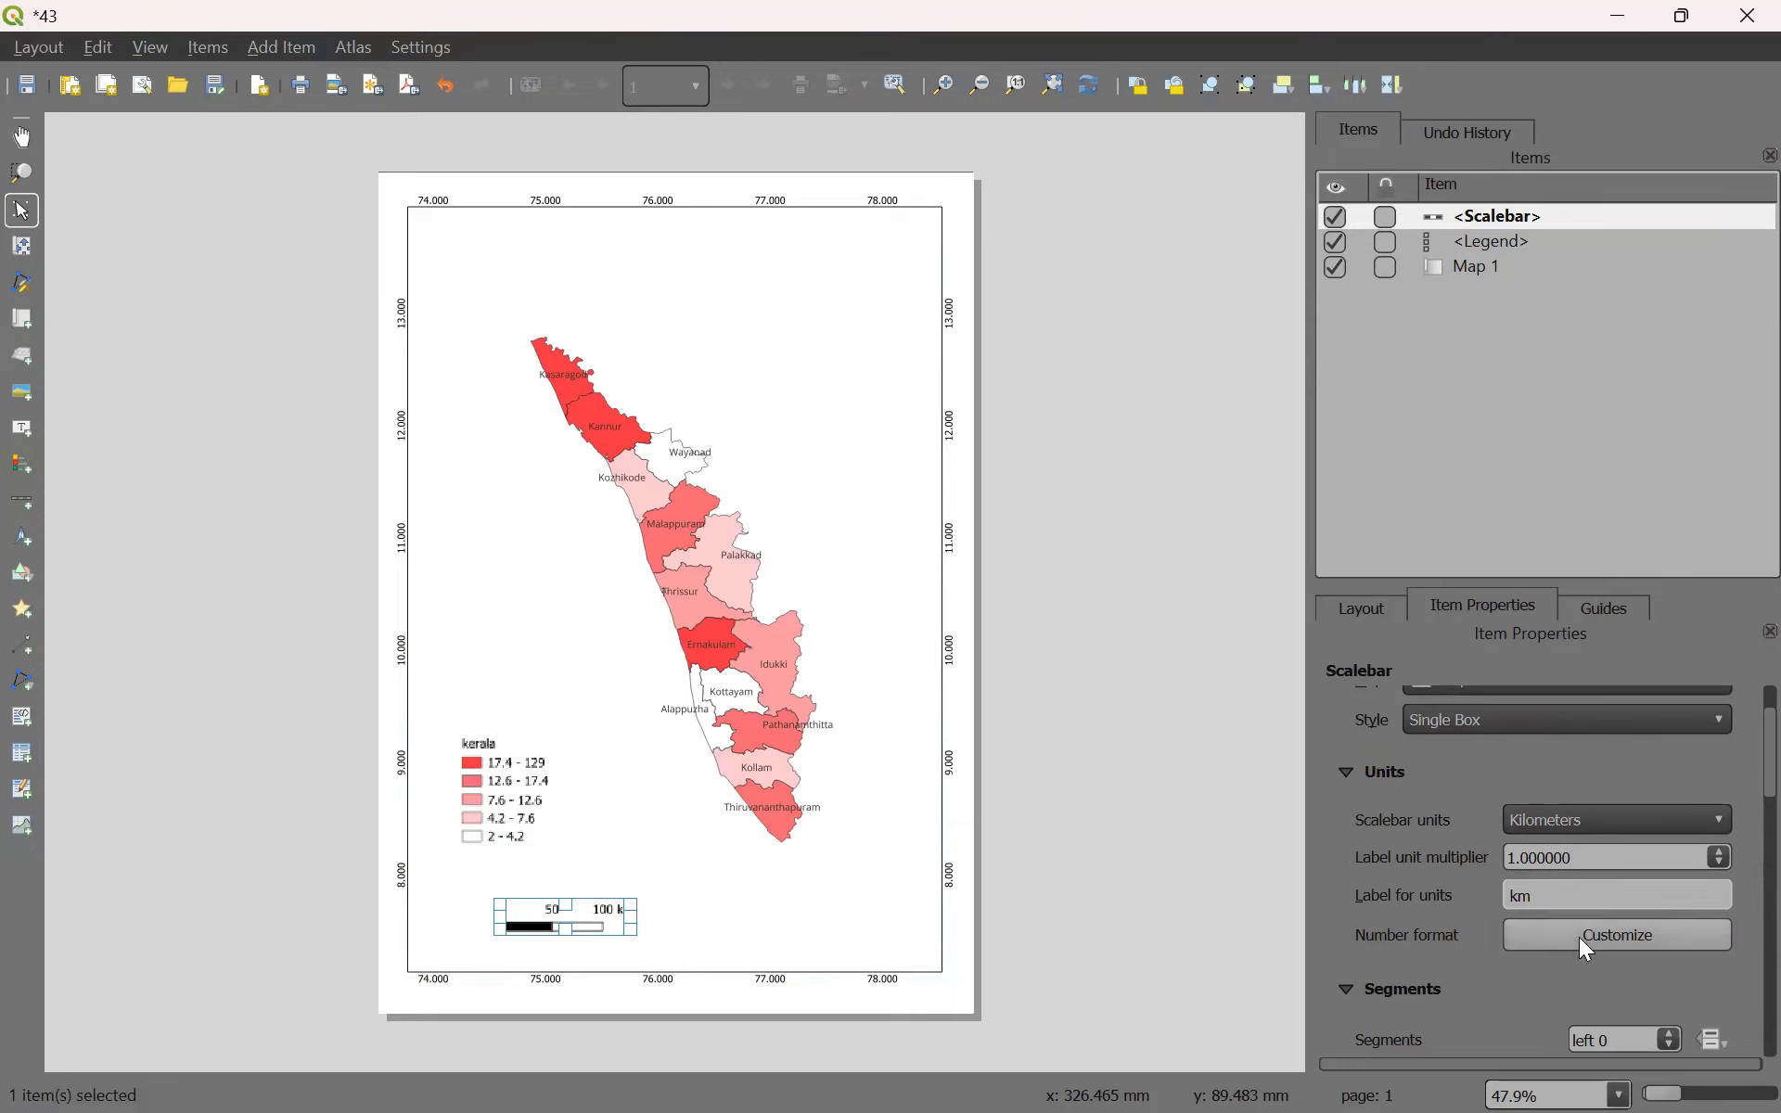
Set the scale bar's left segments to 3.
scroll(1514, 983, down, 1)
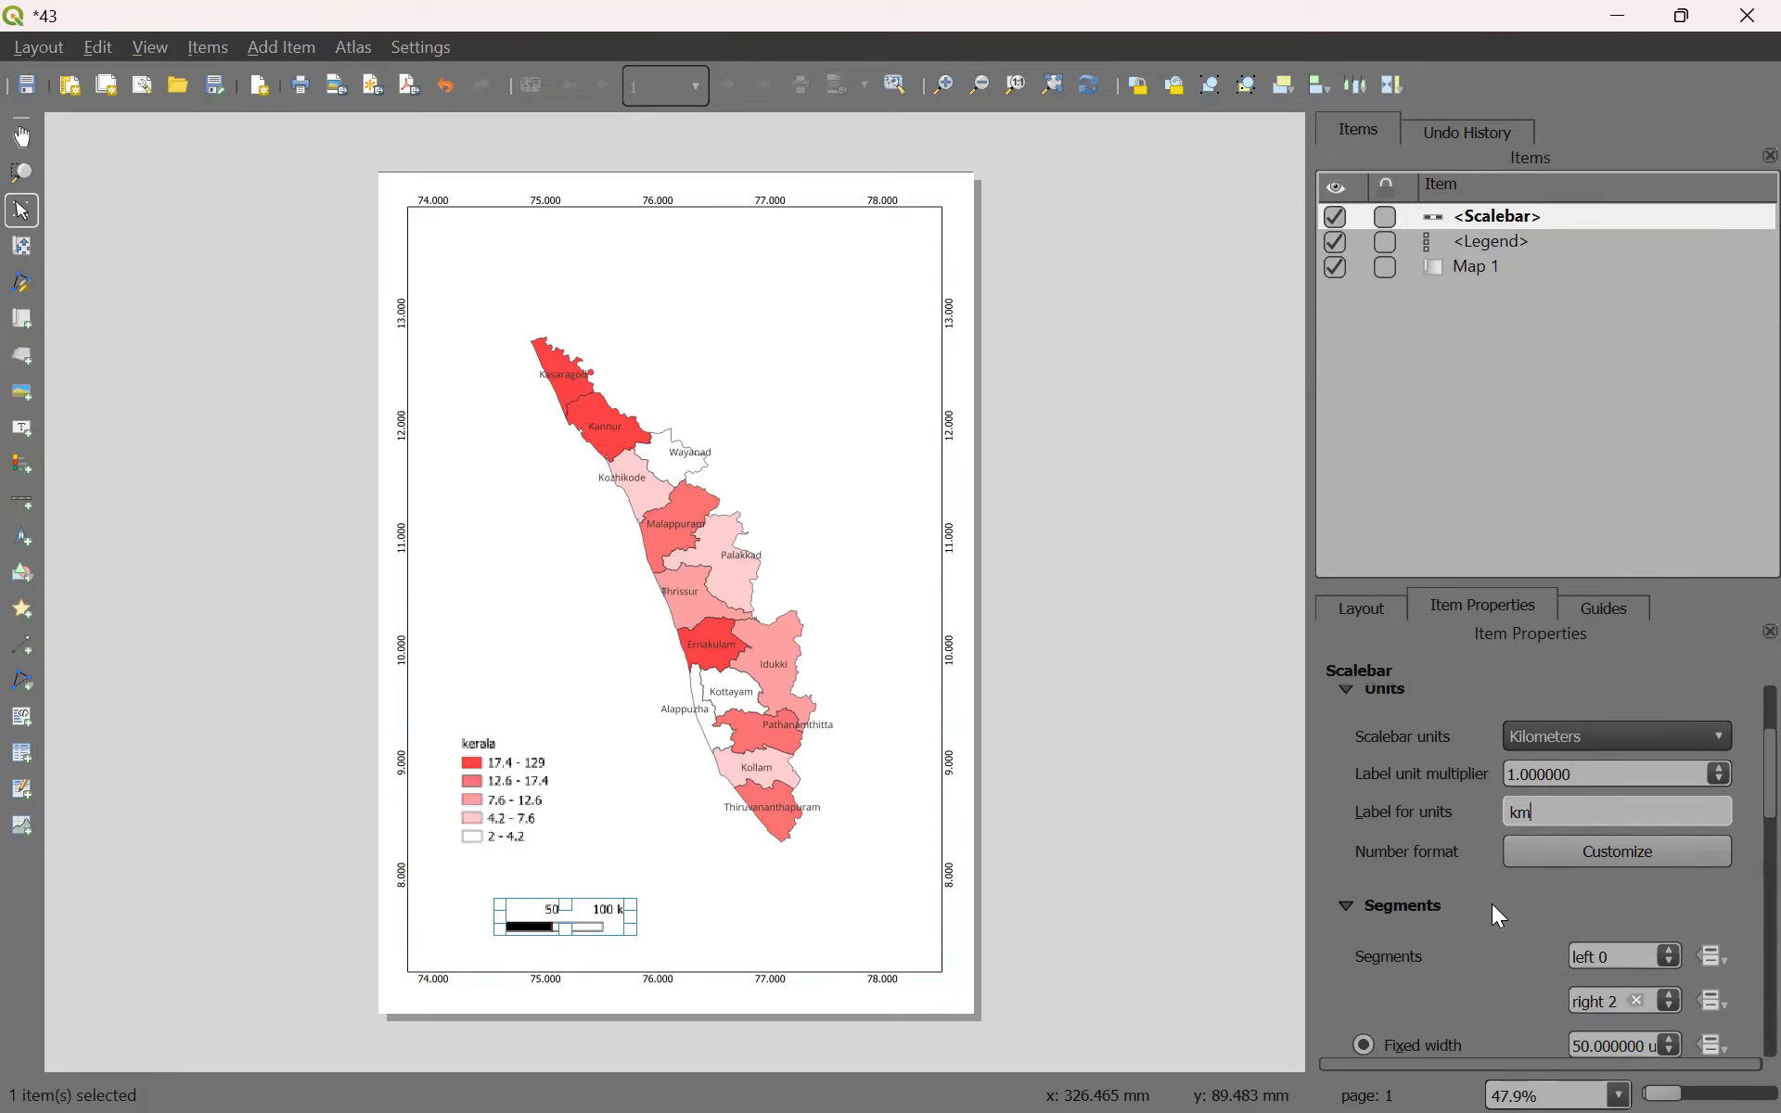
scroll(1493, 902, down, 1)
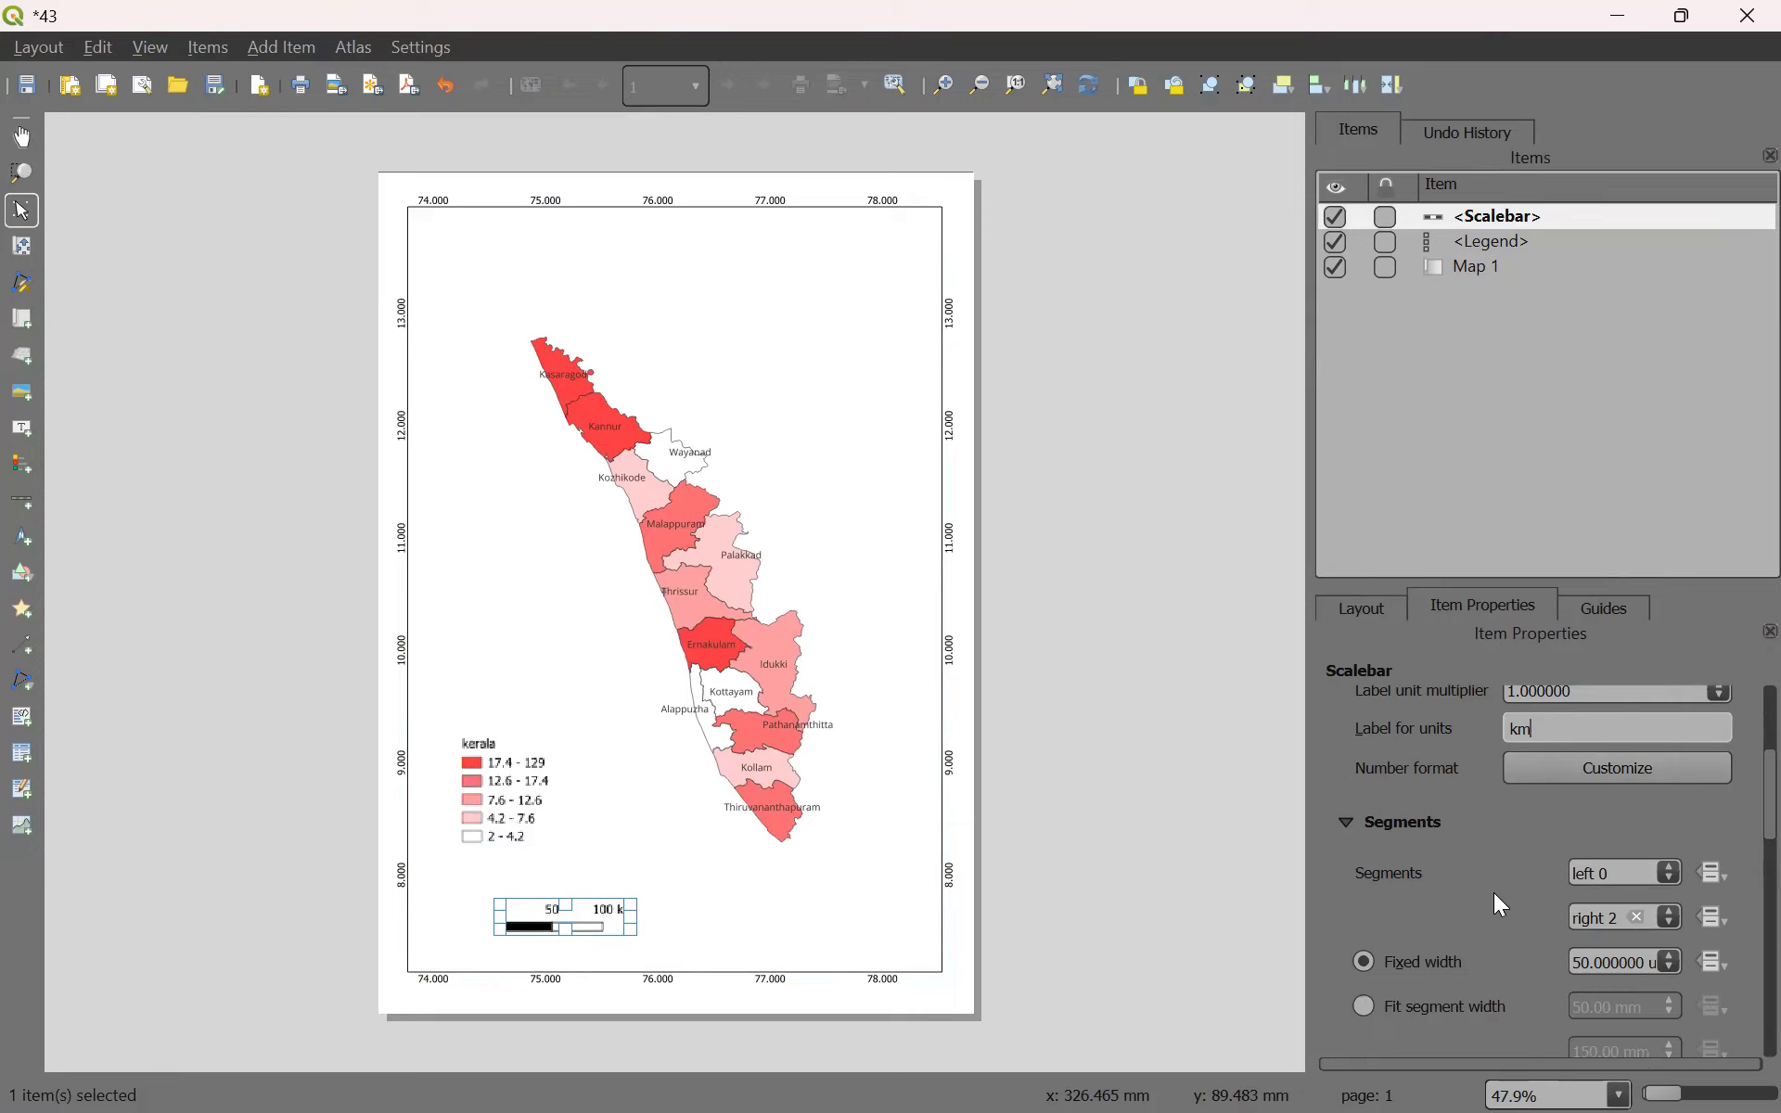
scroll(1500, 905, down, 1)
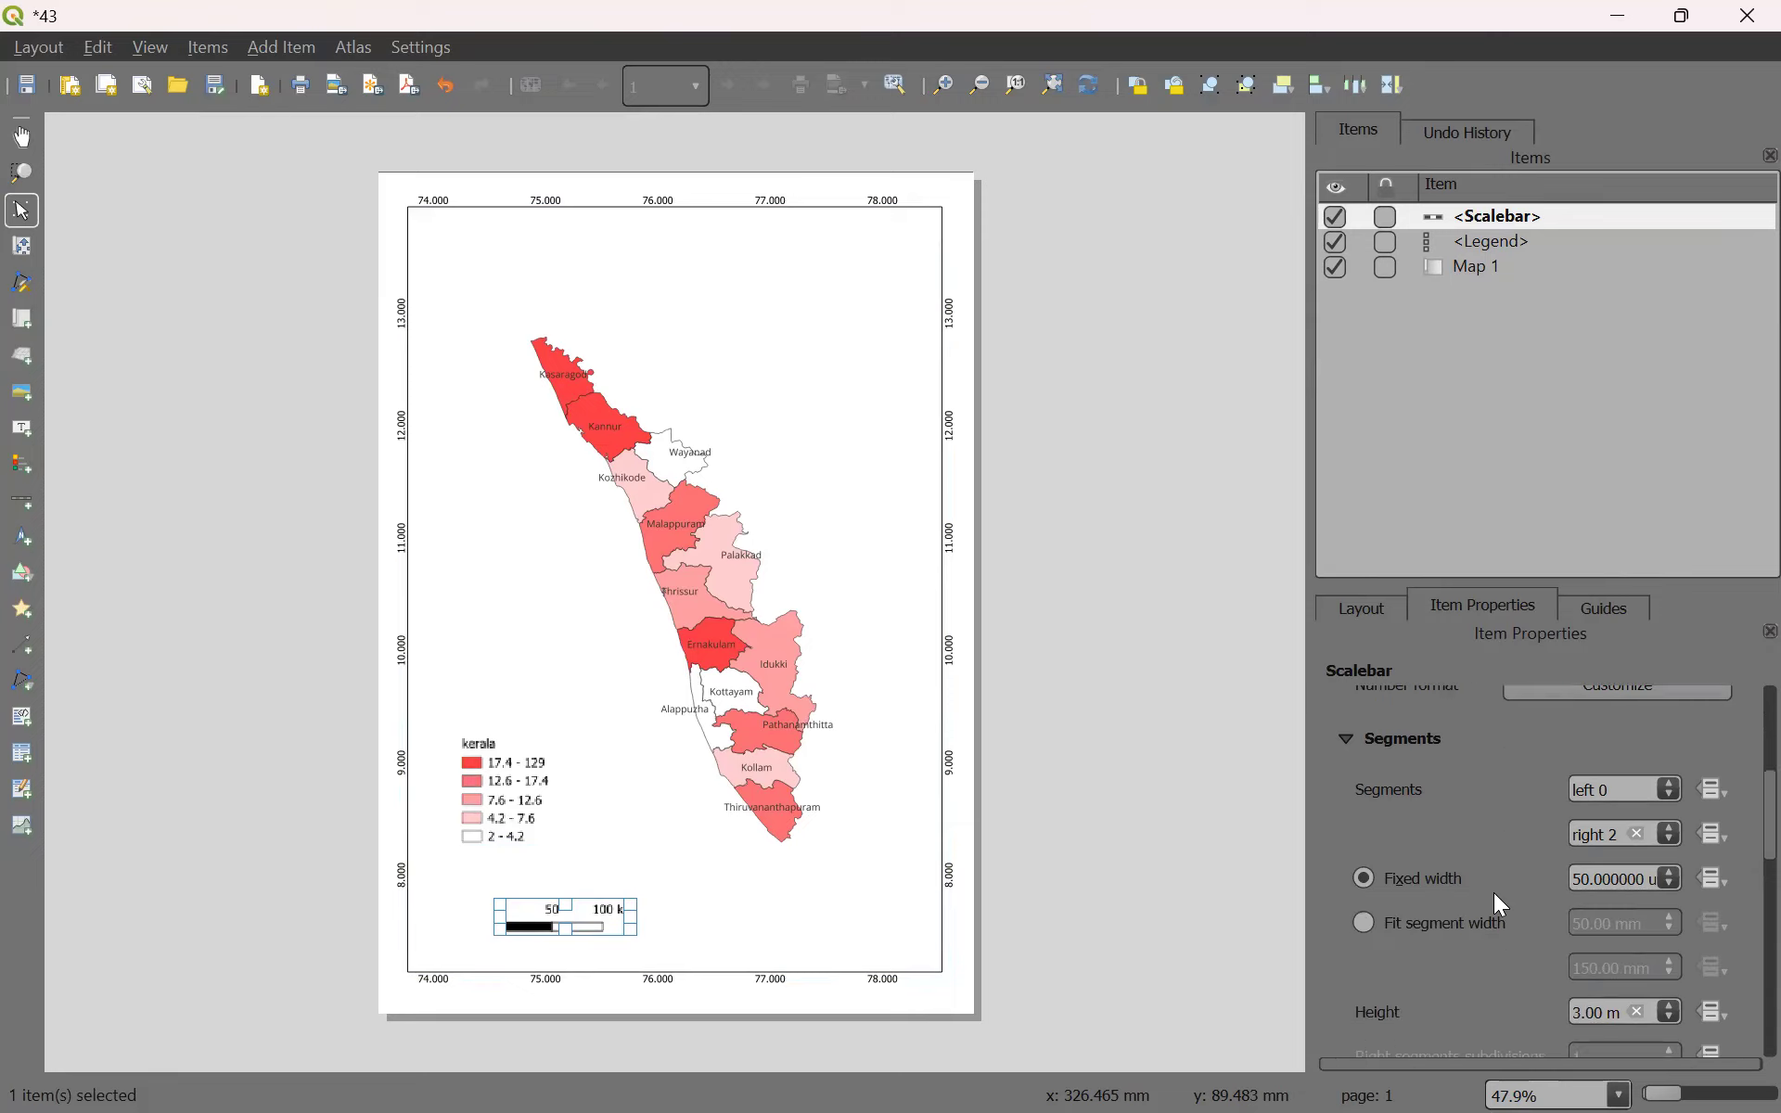
click(1643, 787)
key(BackSpace)
text(3)
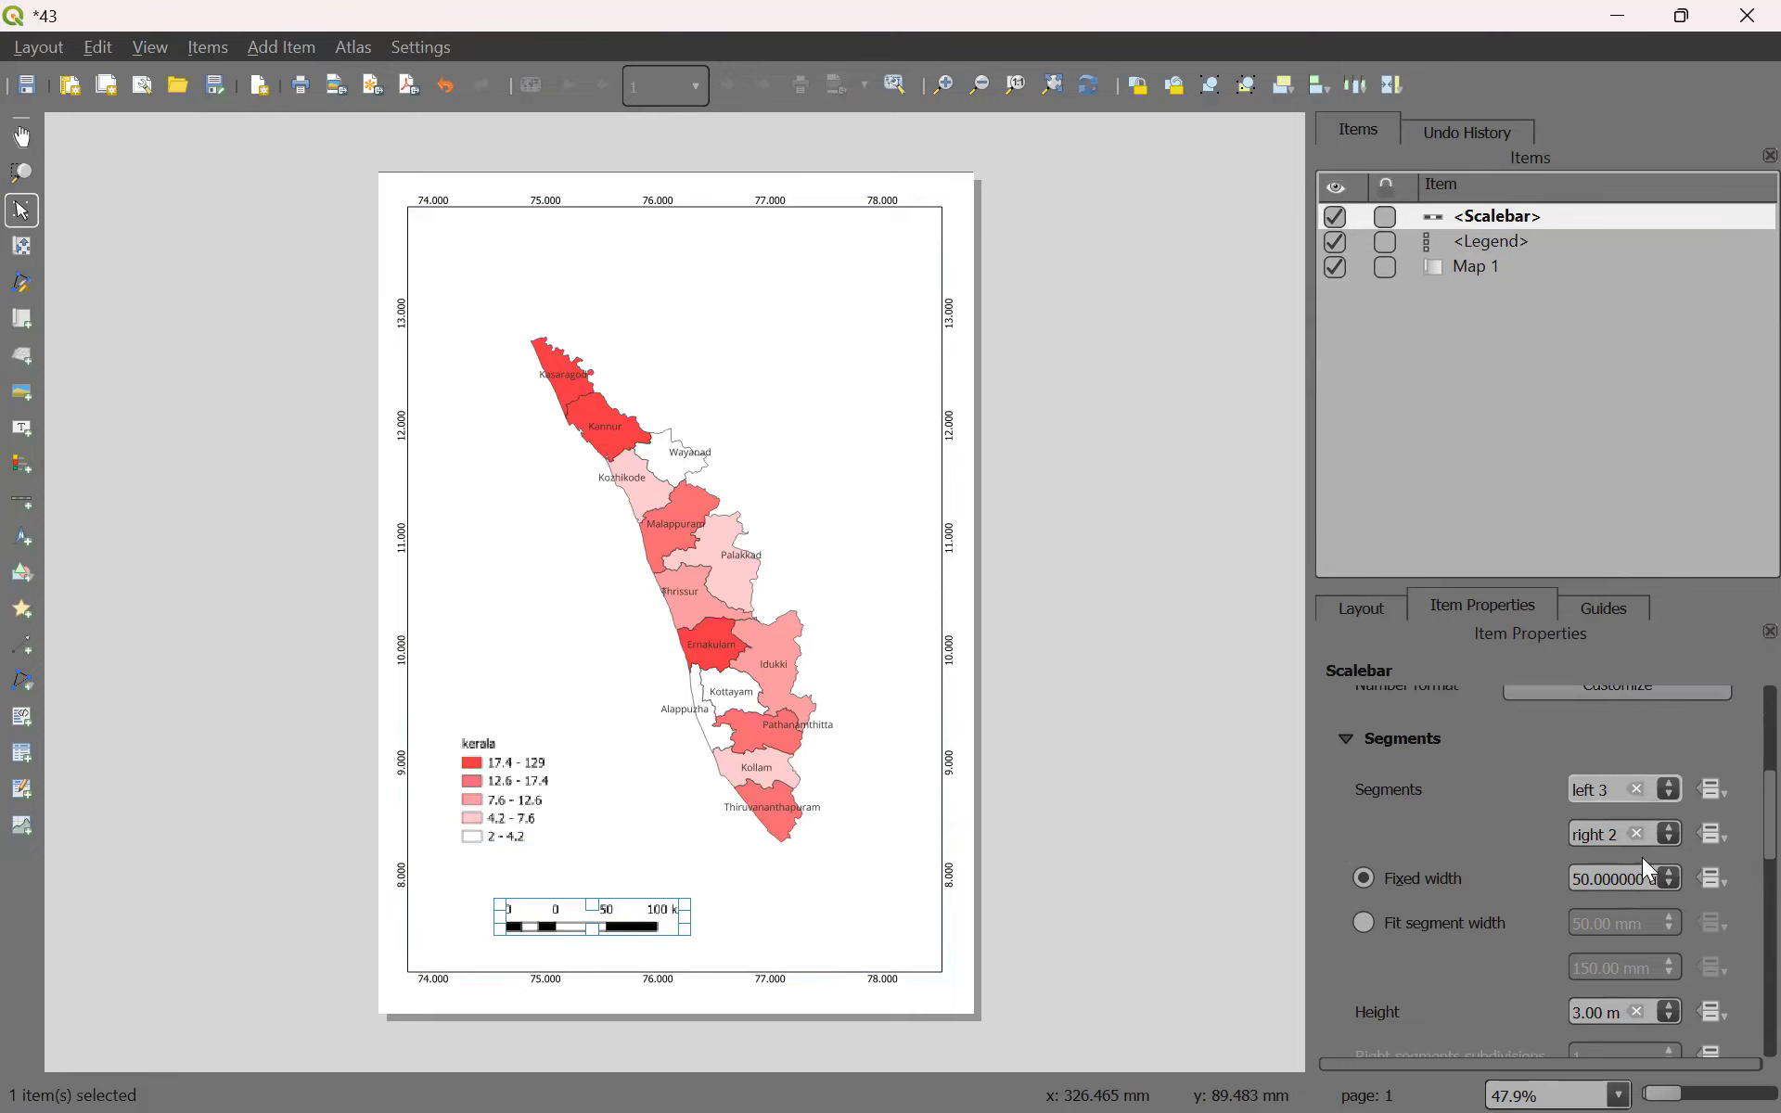
Set the scale bar's right segments to 5 and deselect the scale bar.
click(1671, 829)
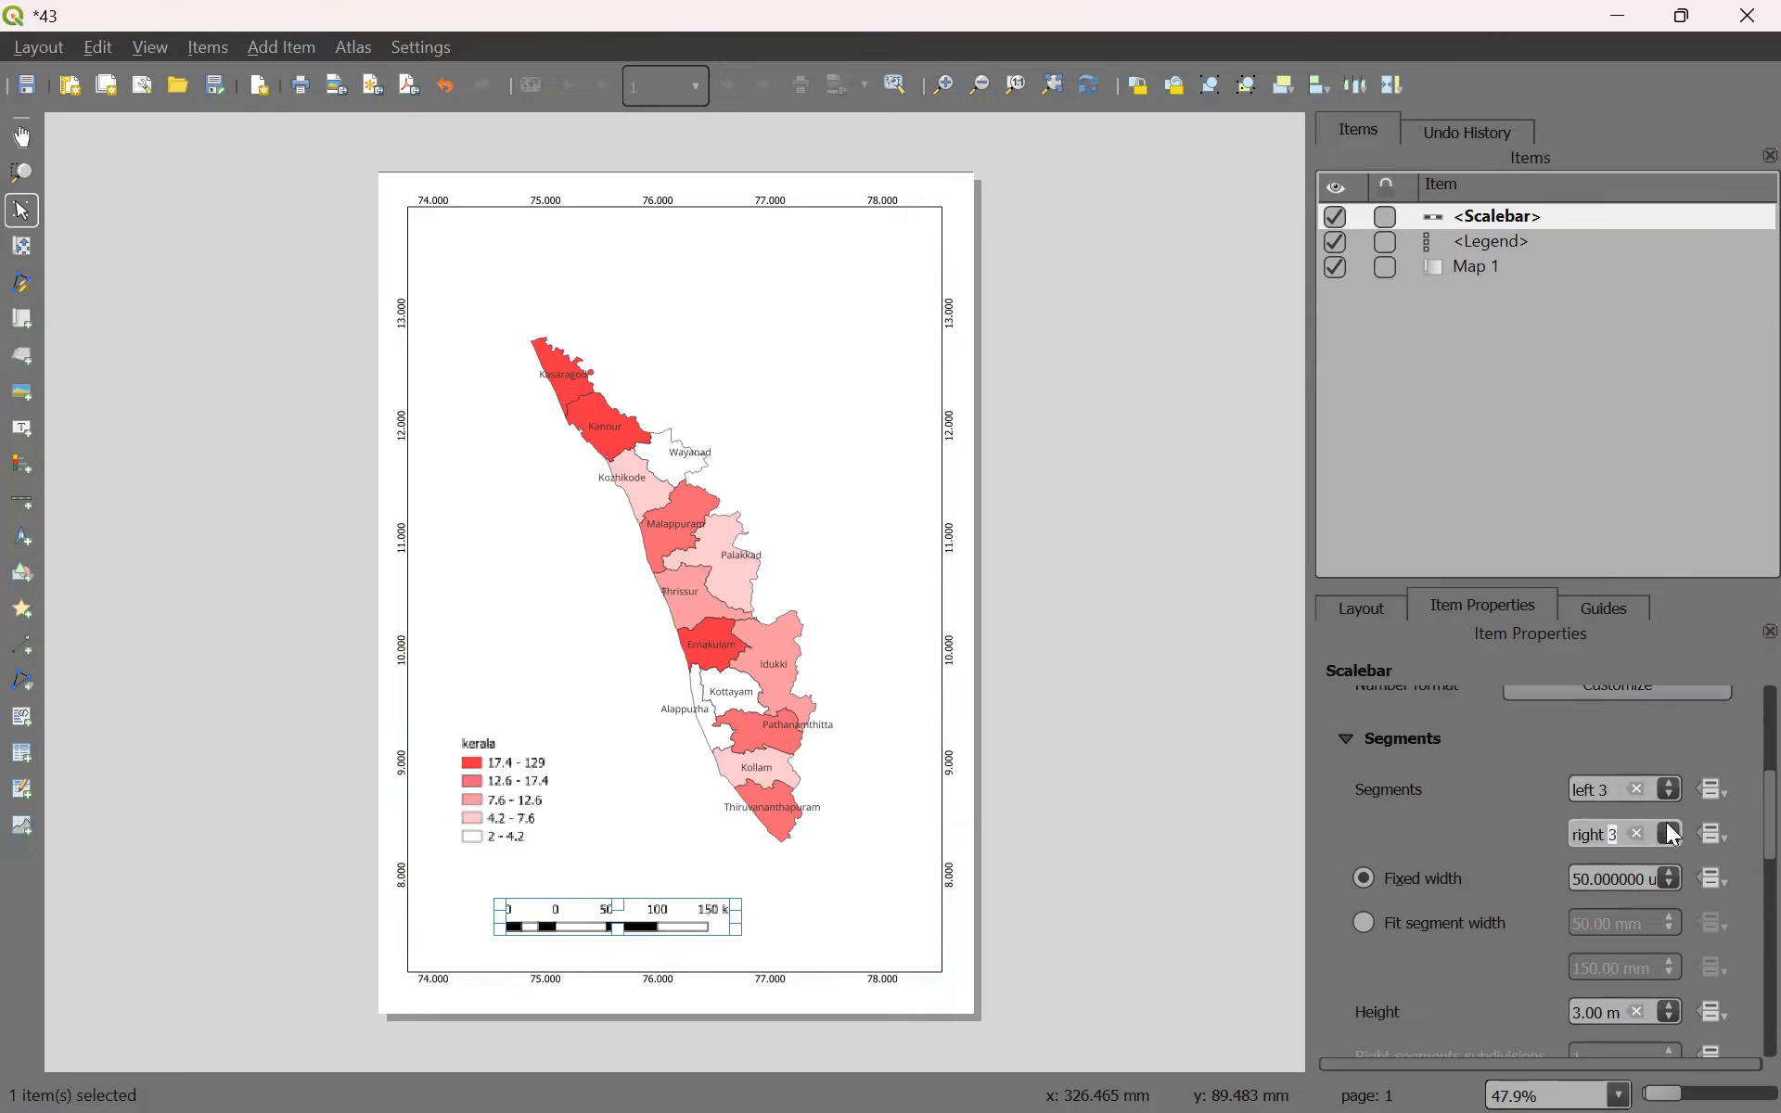
click(1671, 830)
click(1671, 830)
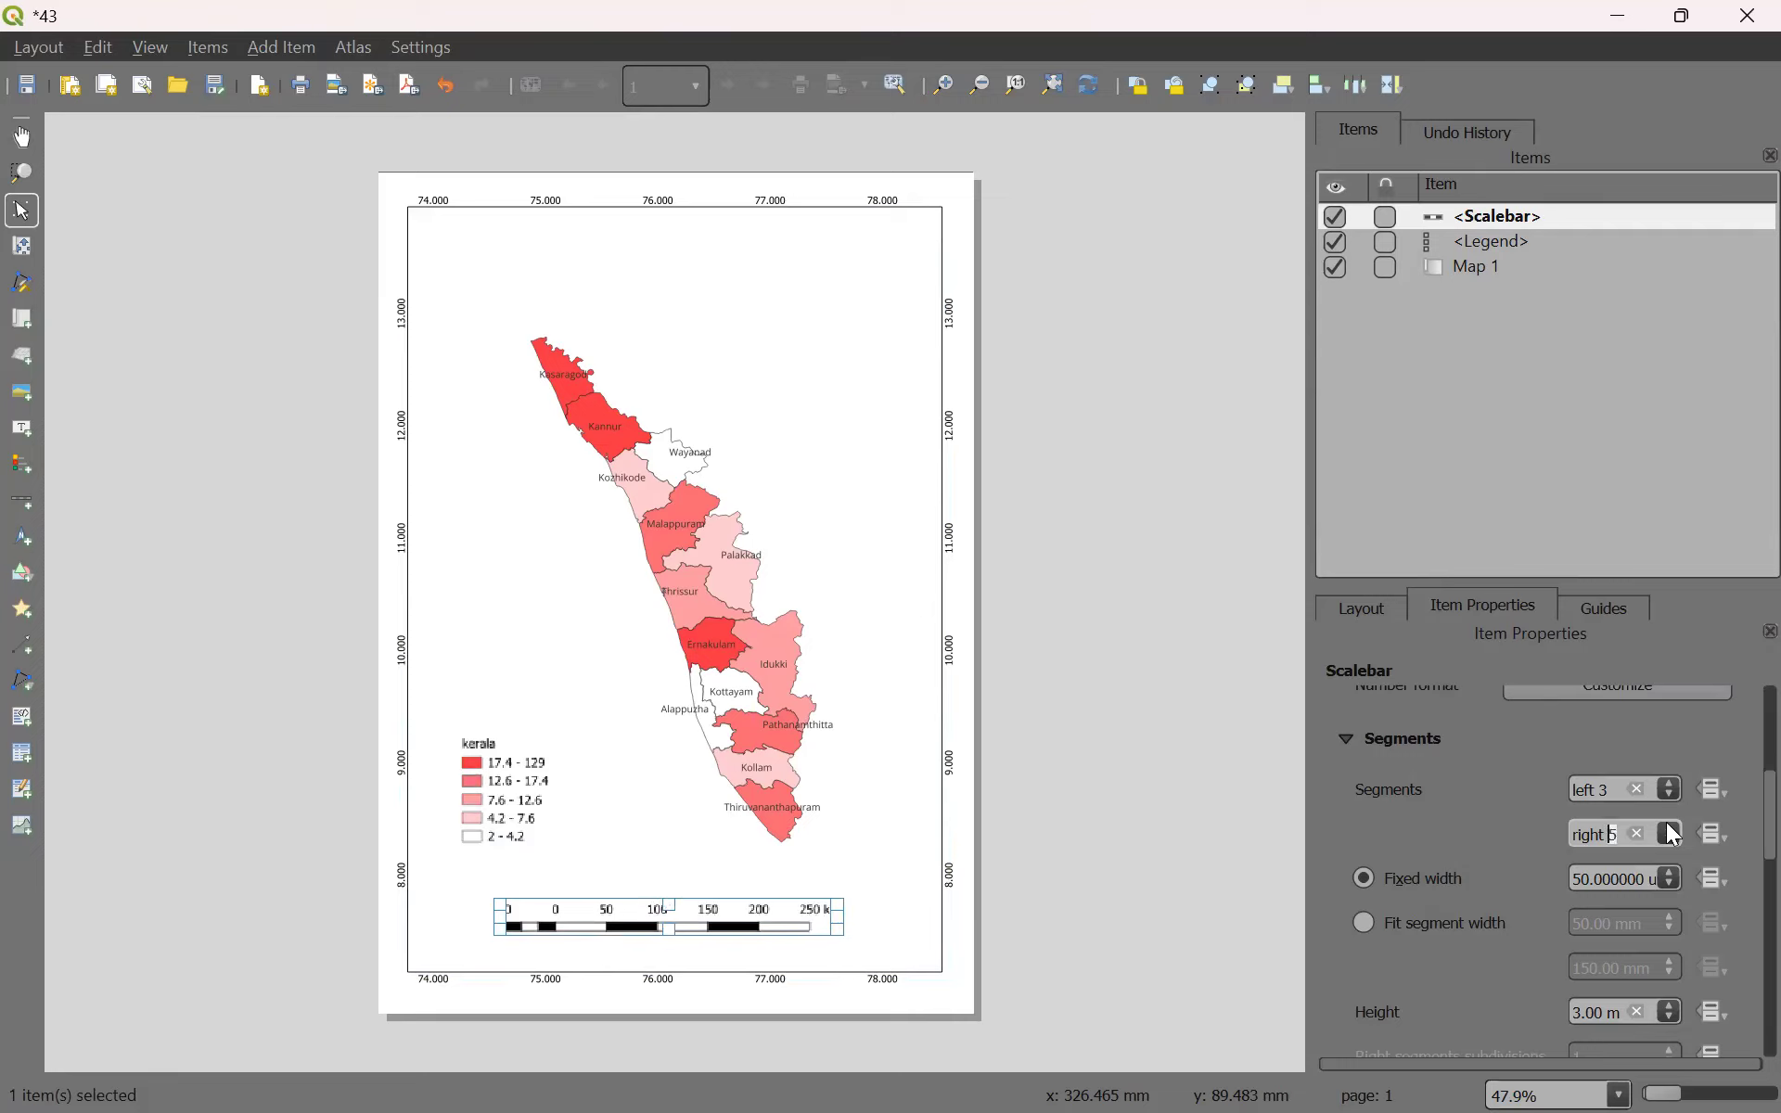
click(1671, 829)
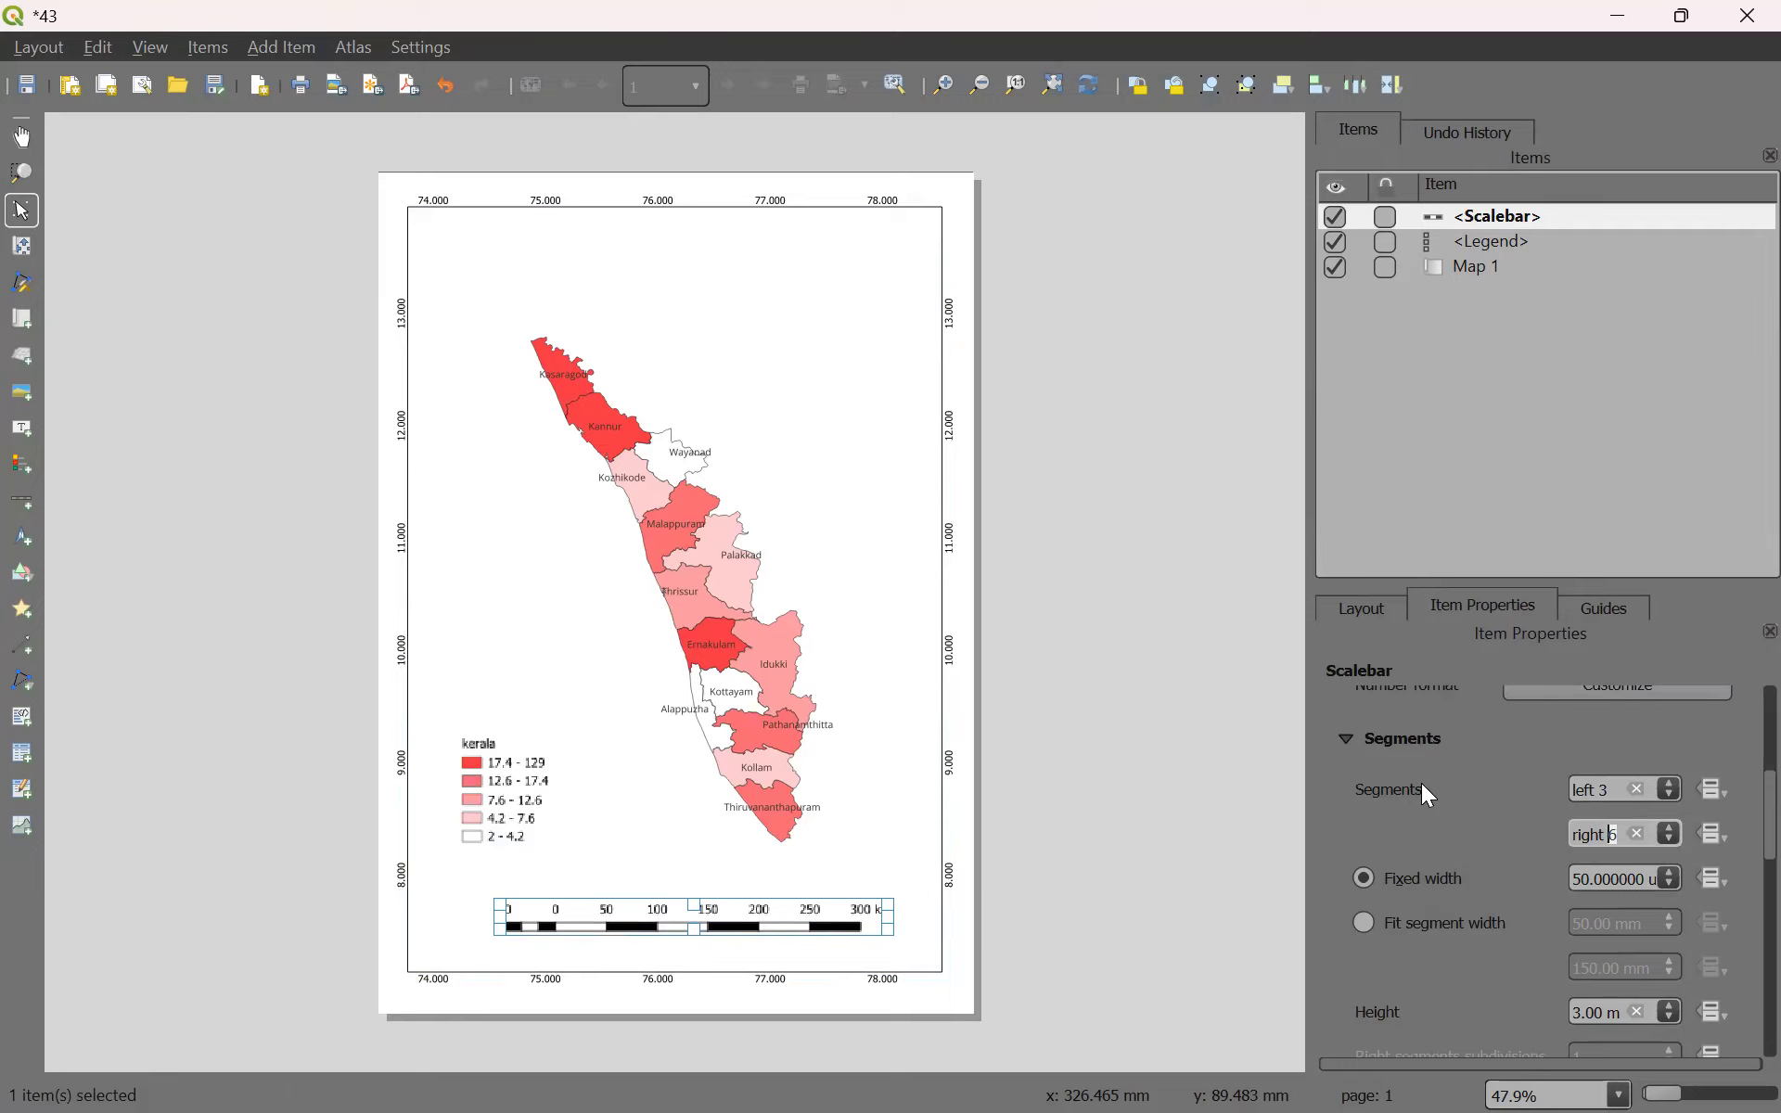
click(1667, 841)
click(1217, 770)
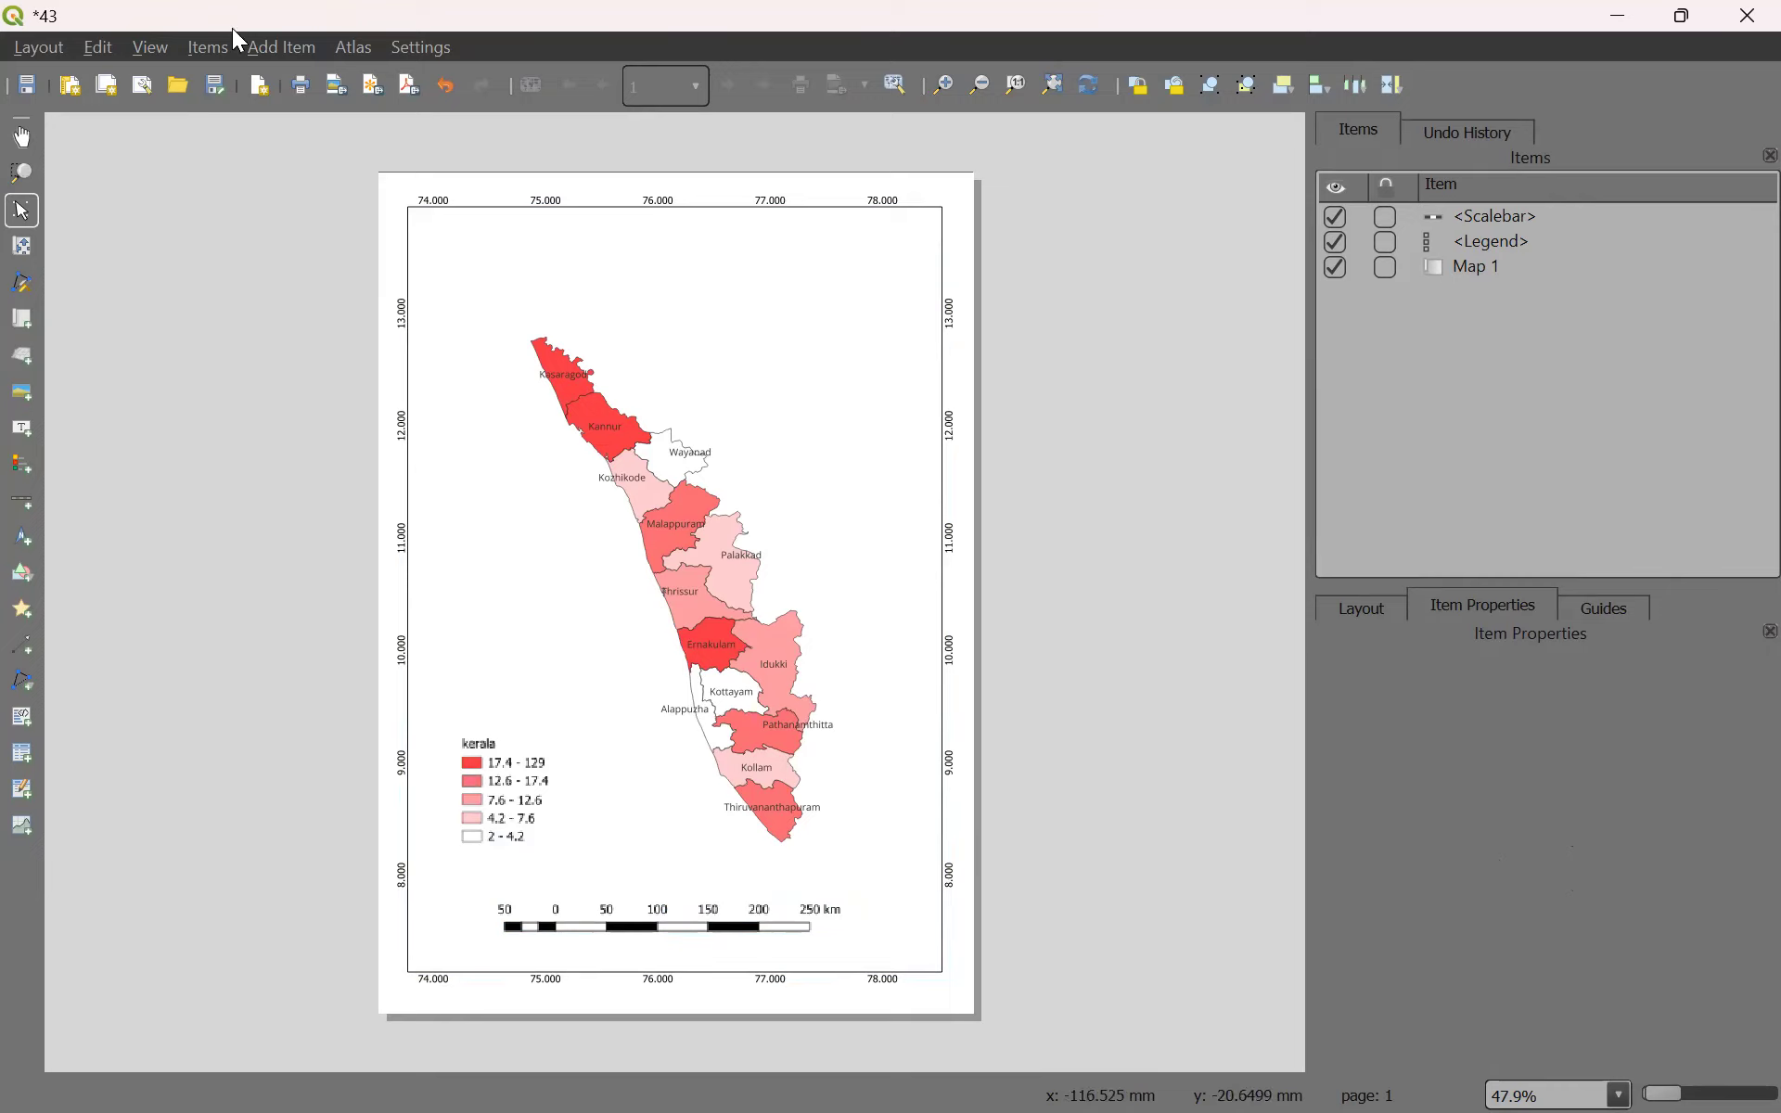
Add a north arrow about 19 by 24 mm in the blank area northeast of Kerala, then deselect it.
click(276, 51)
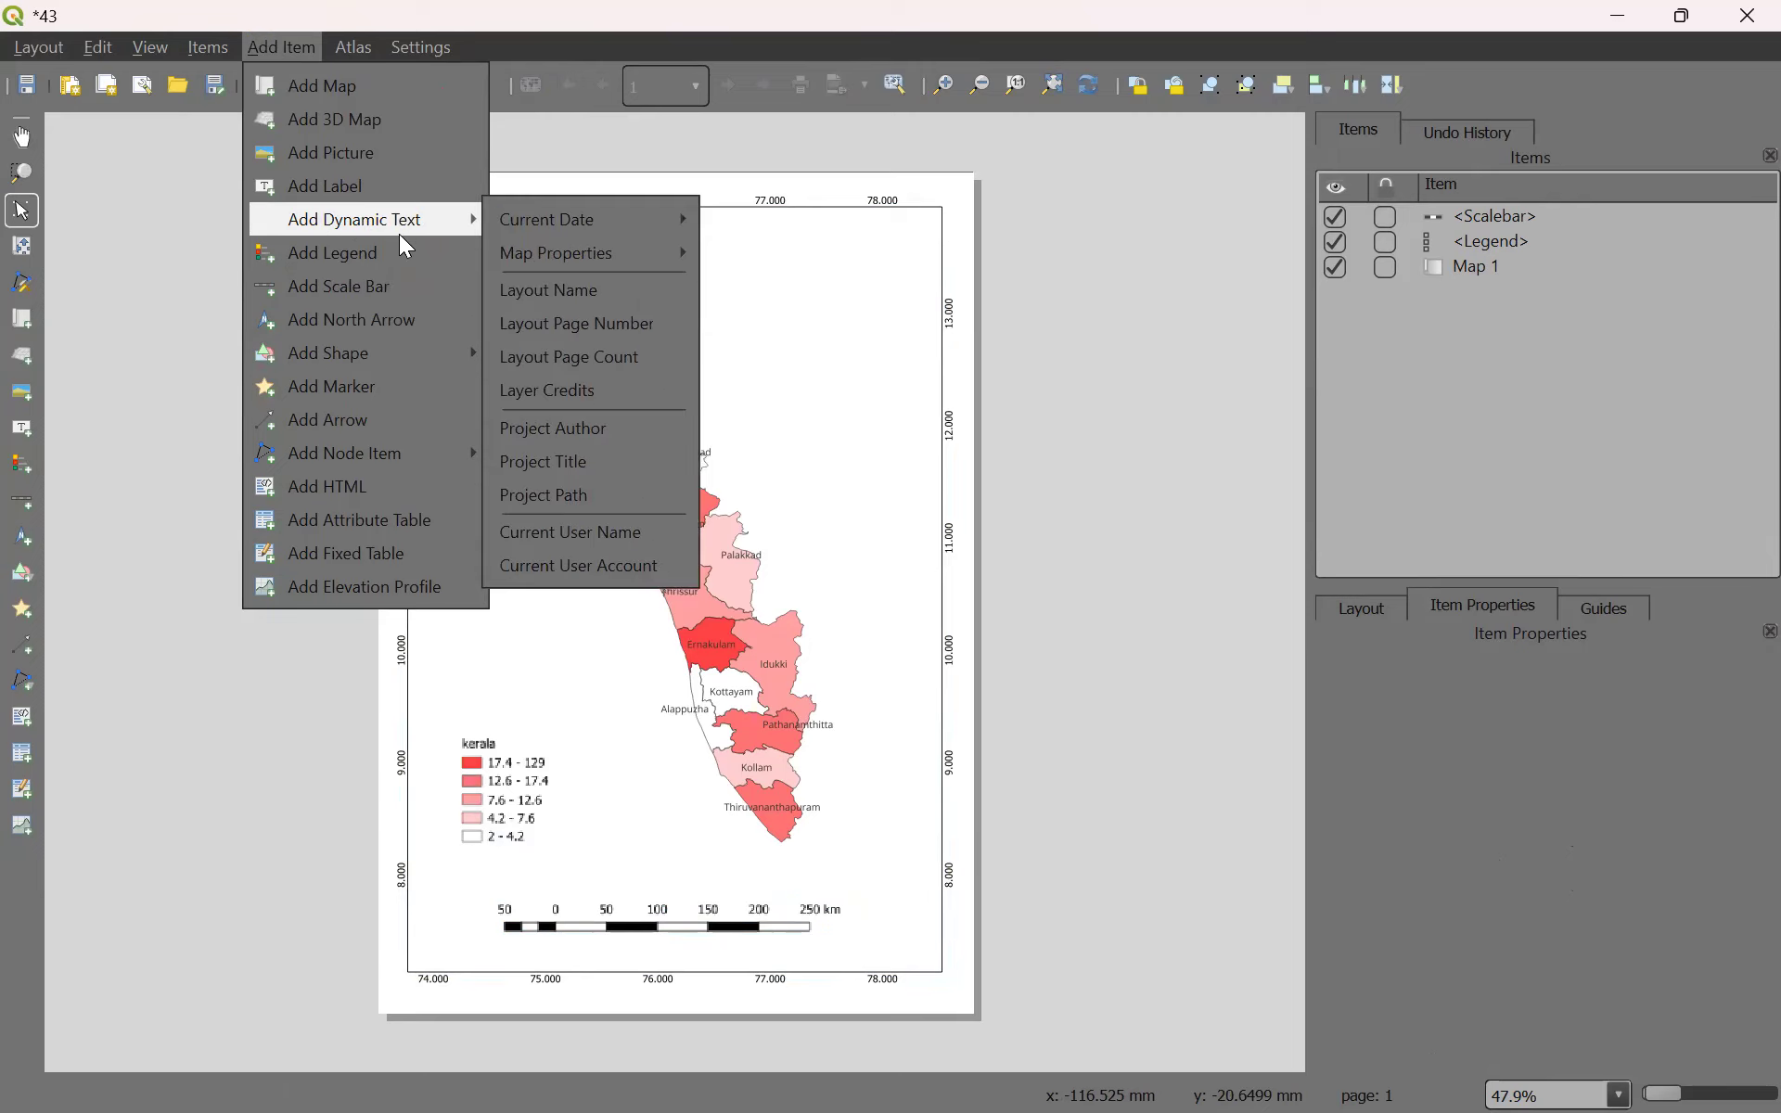
click(385, 325)
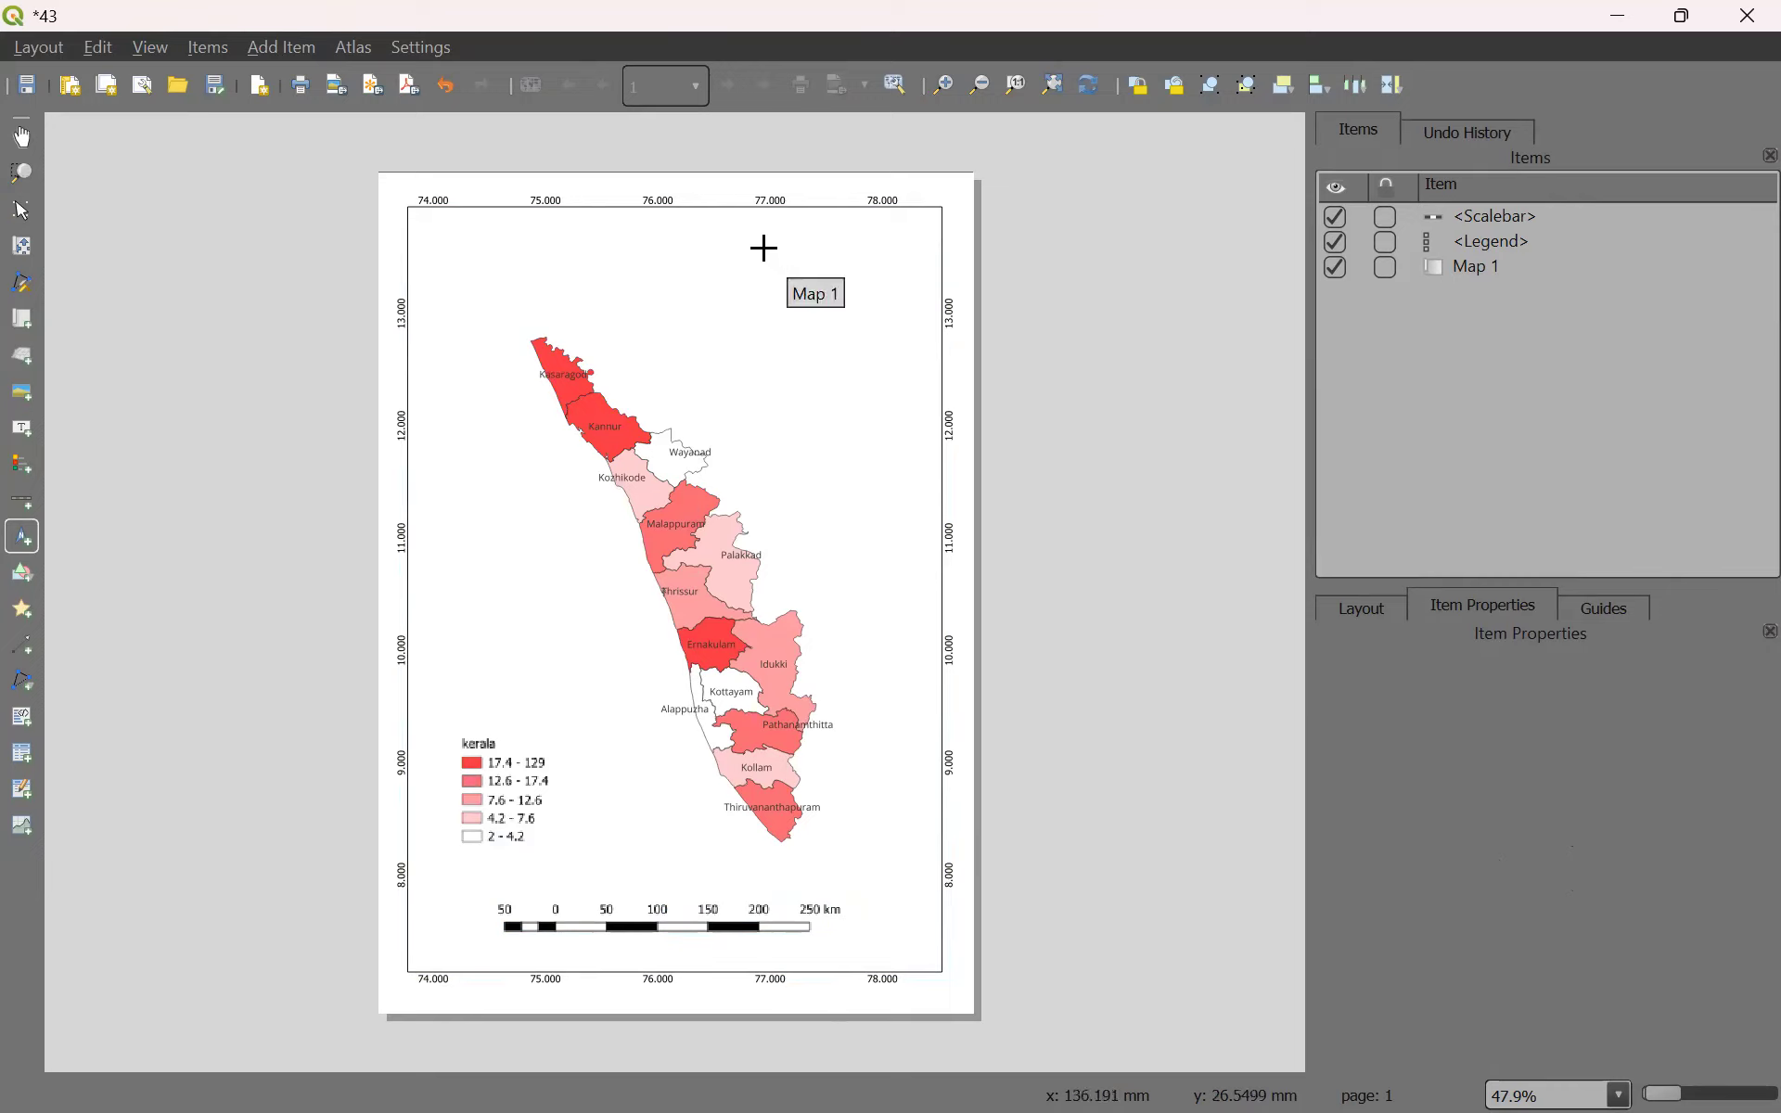
drag(790, 250, 847, 318)
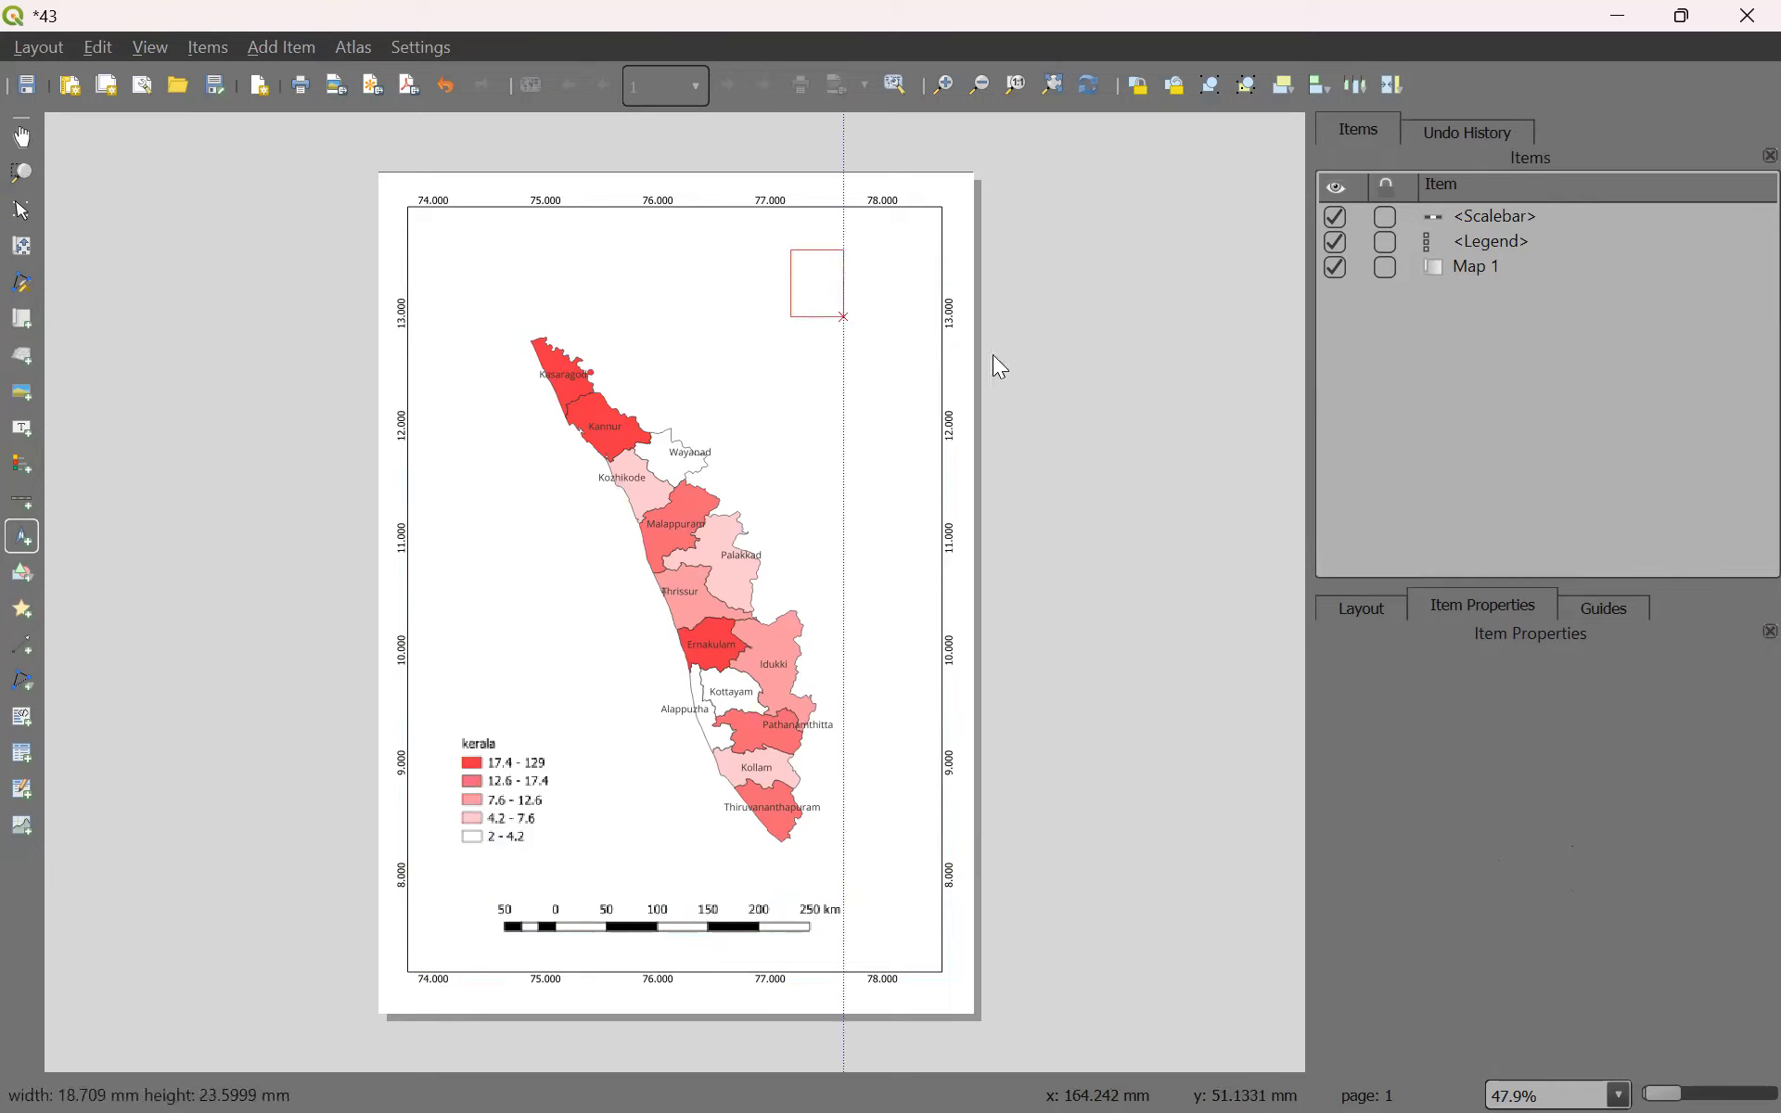
click(1128, 393)
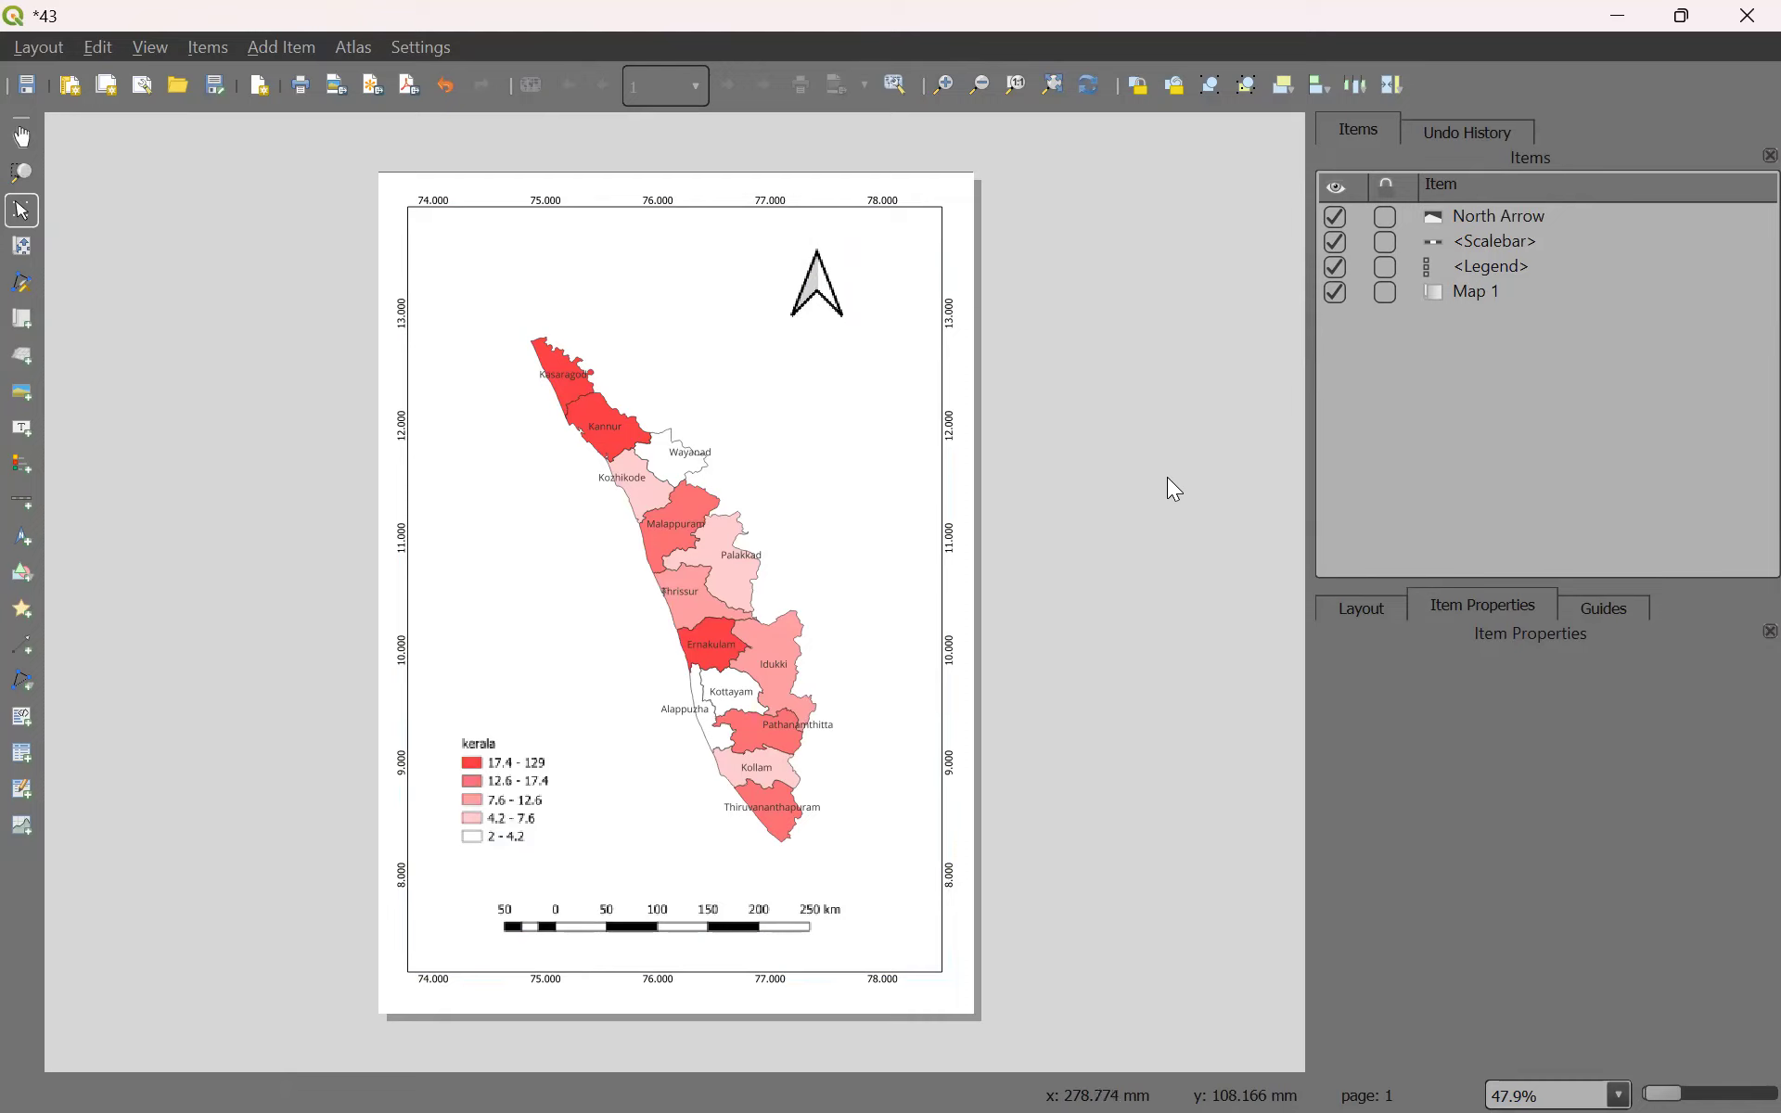
Add a small dynamic current-date label in Day/Month/Year format above the scale bar's right end and deselect it.
click(261, 46)
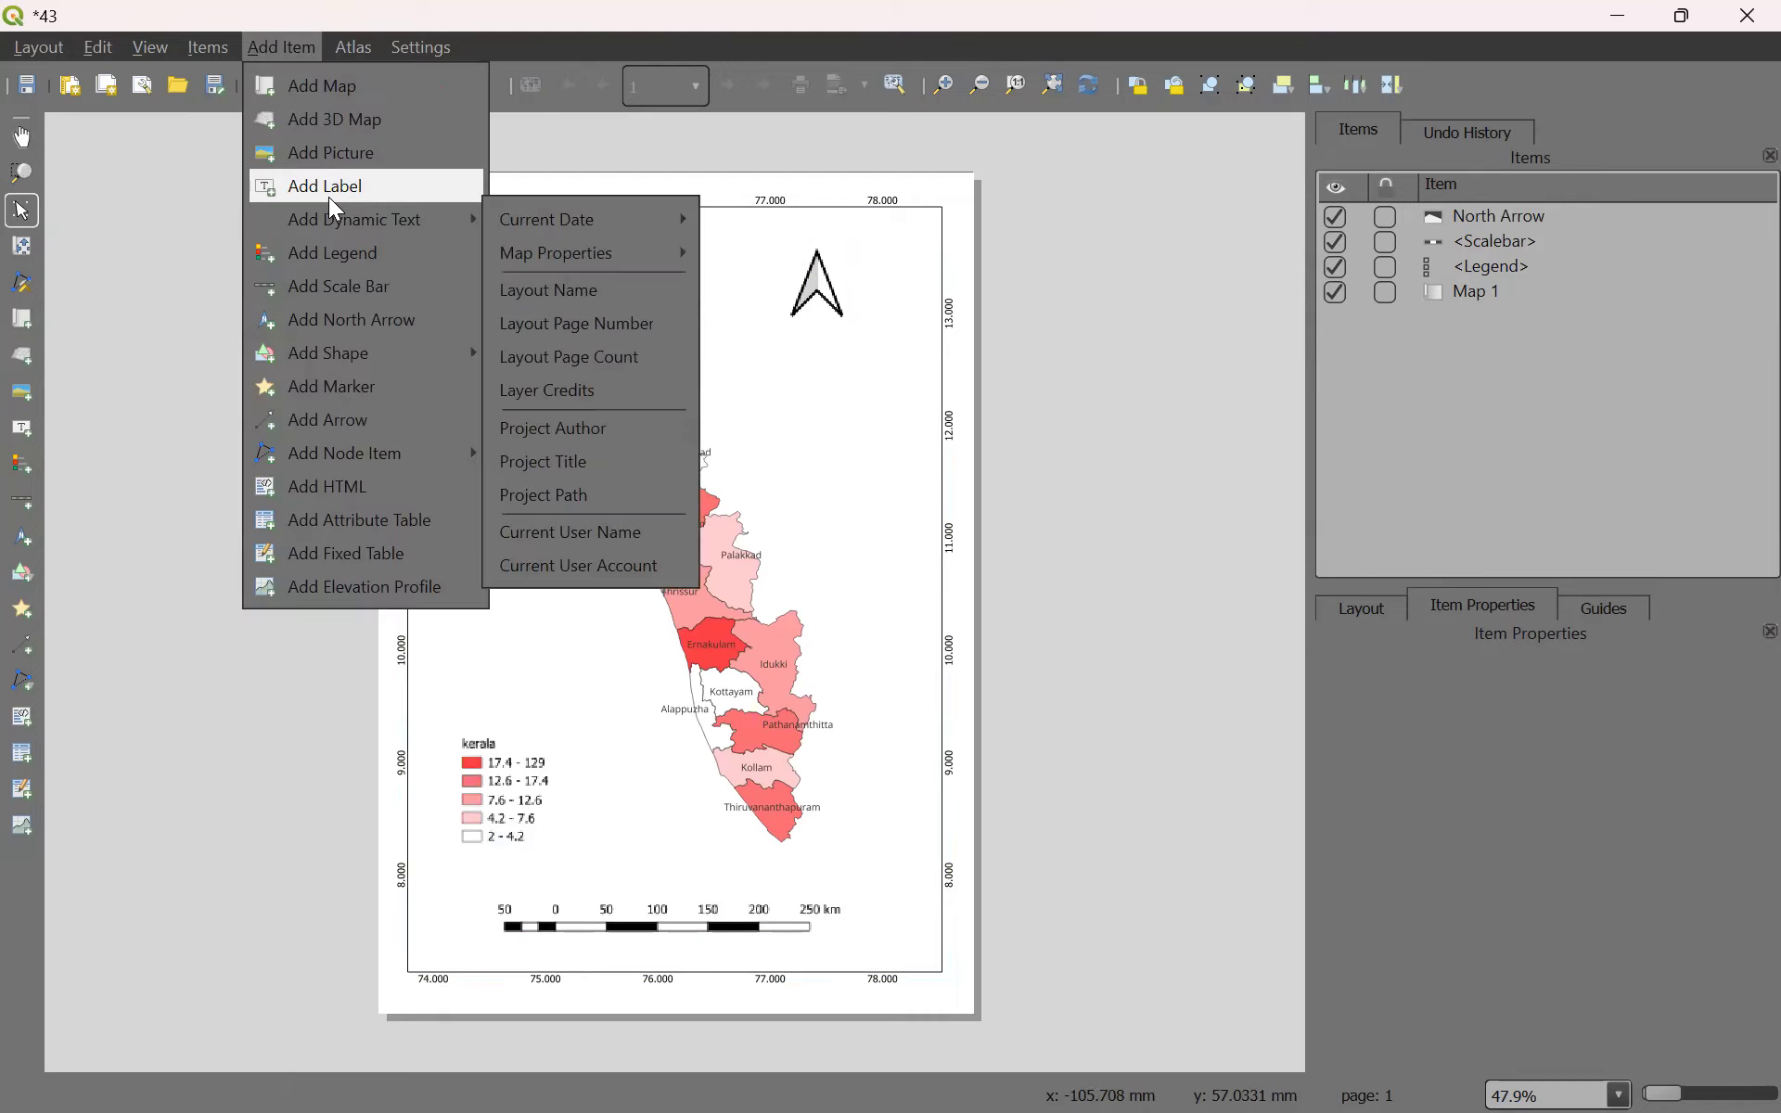
mouse_move(354, 220)
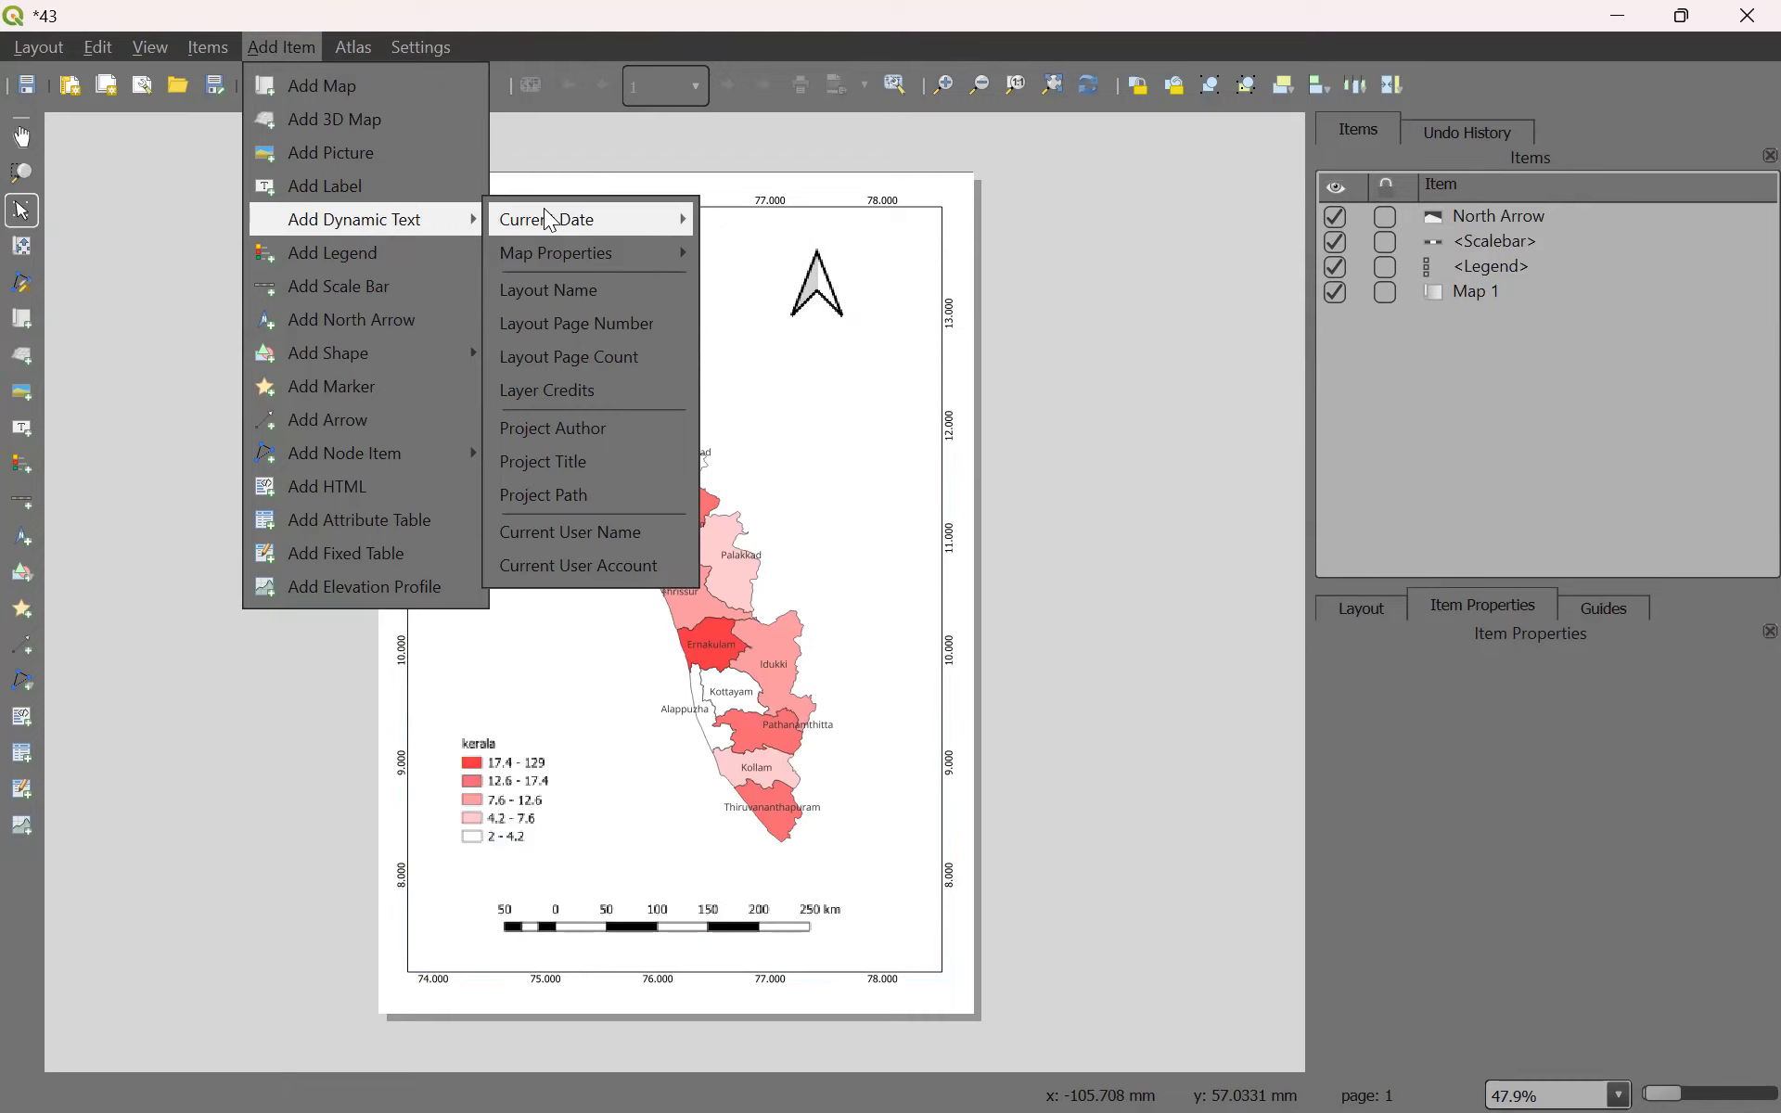
mouse_move(549, 223)
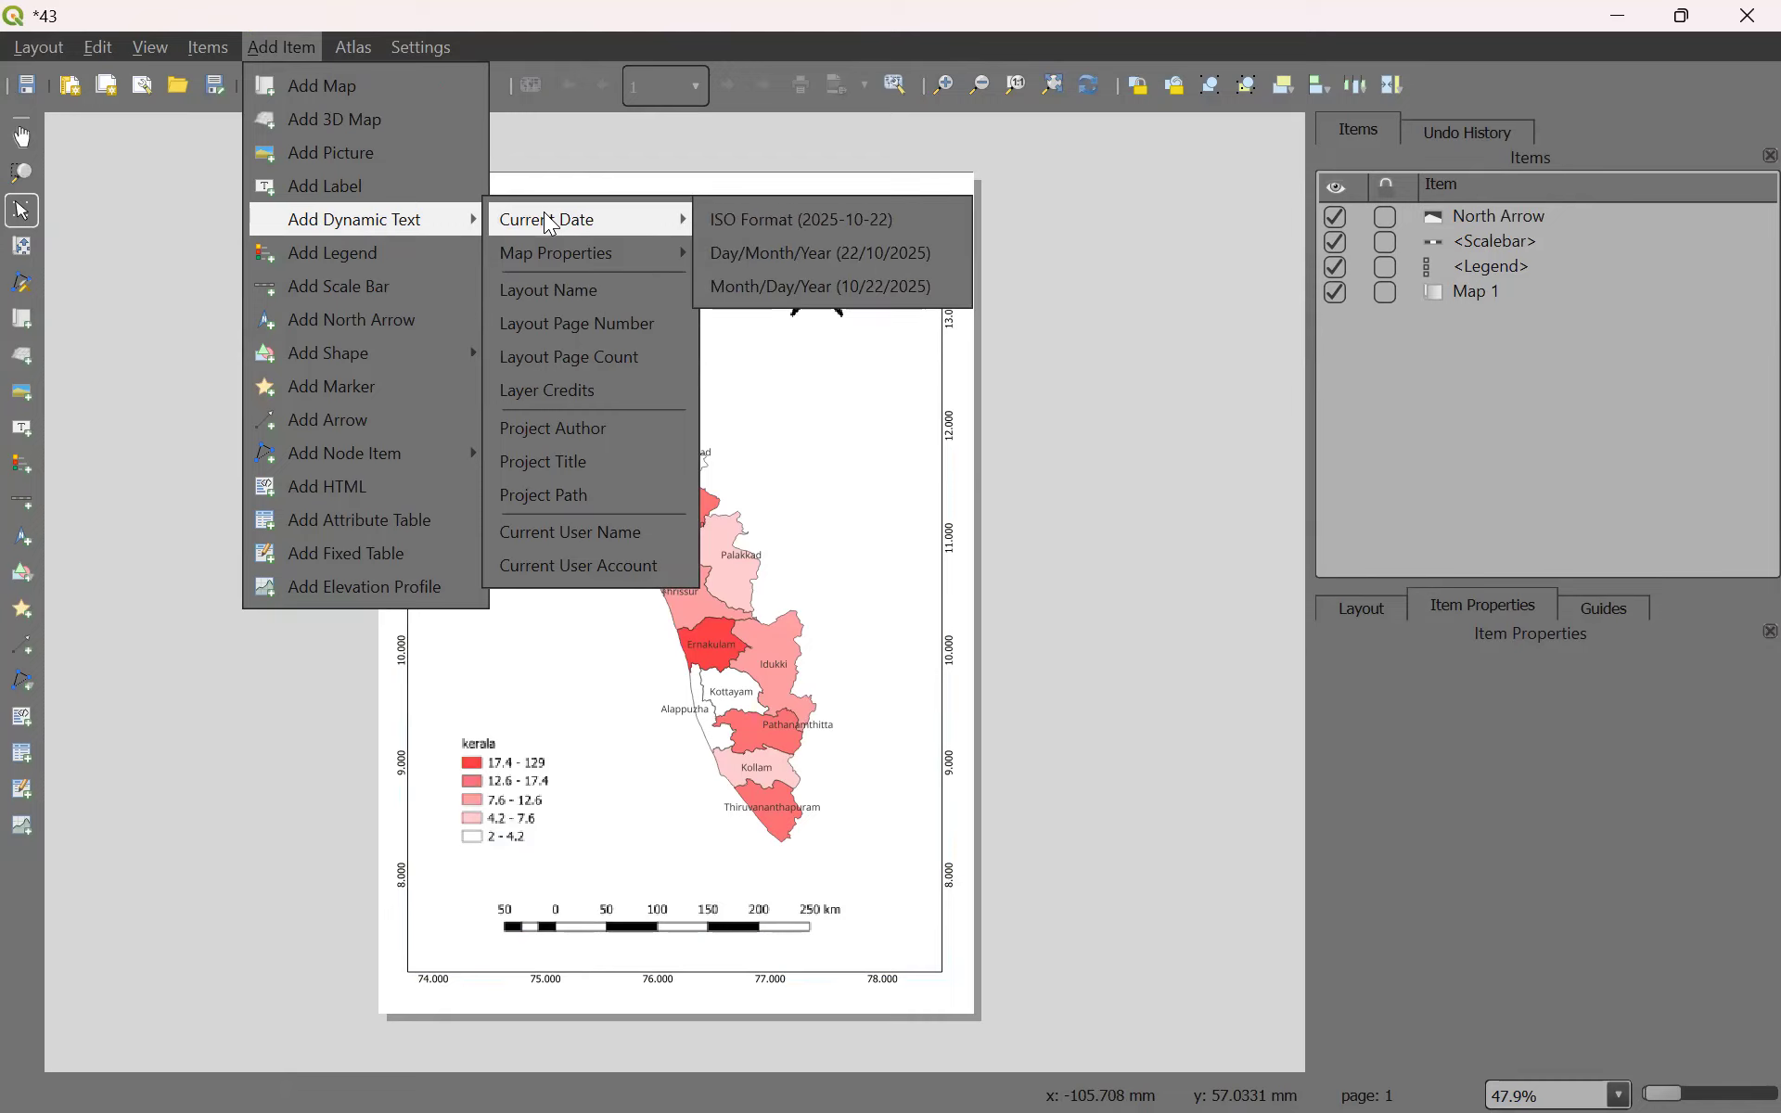
click(821, 253)
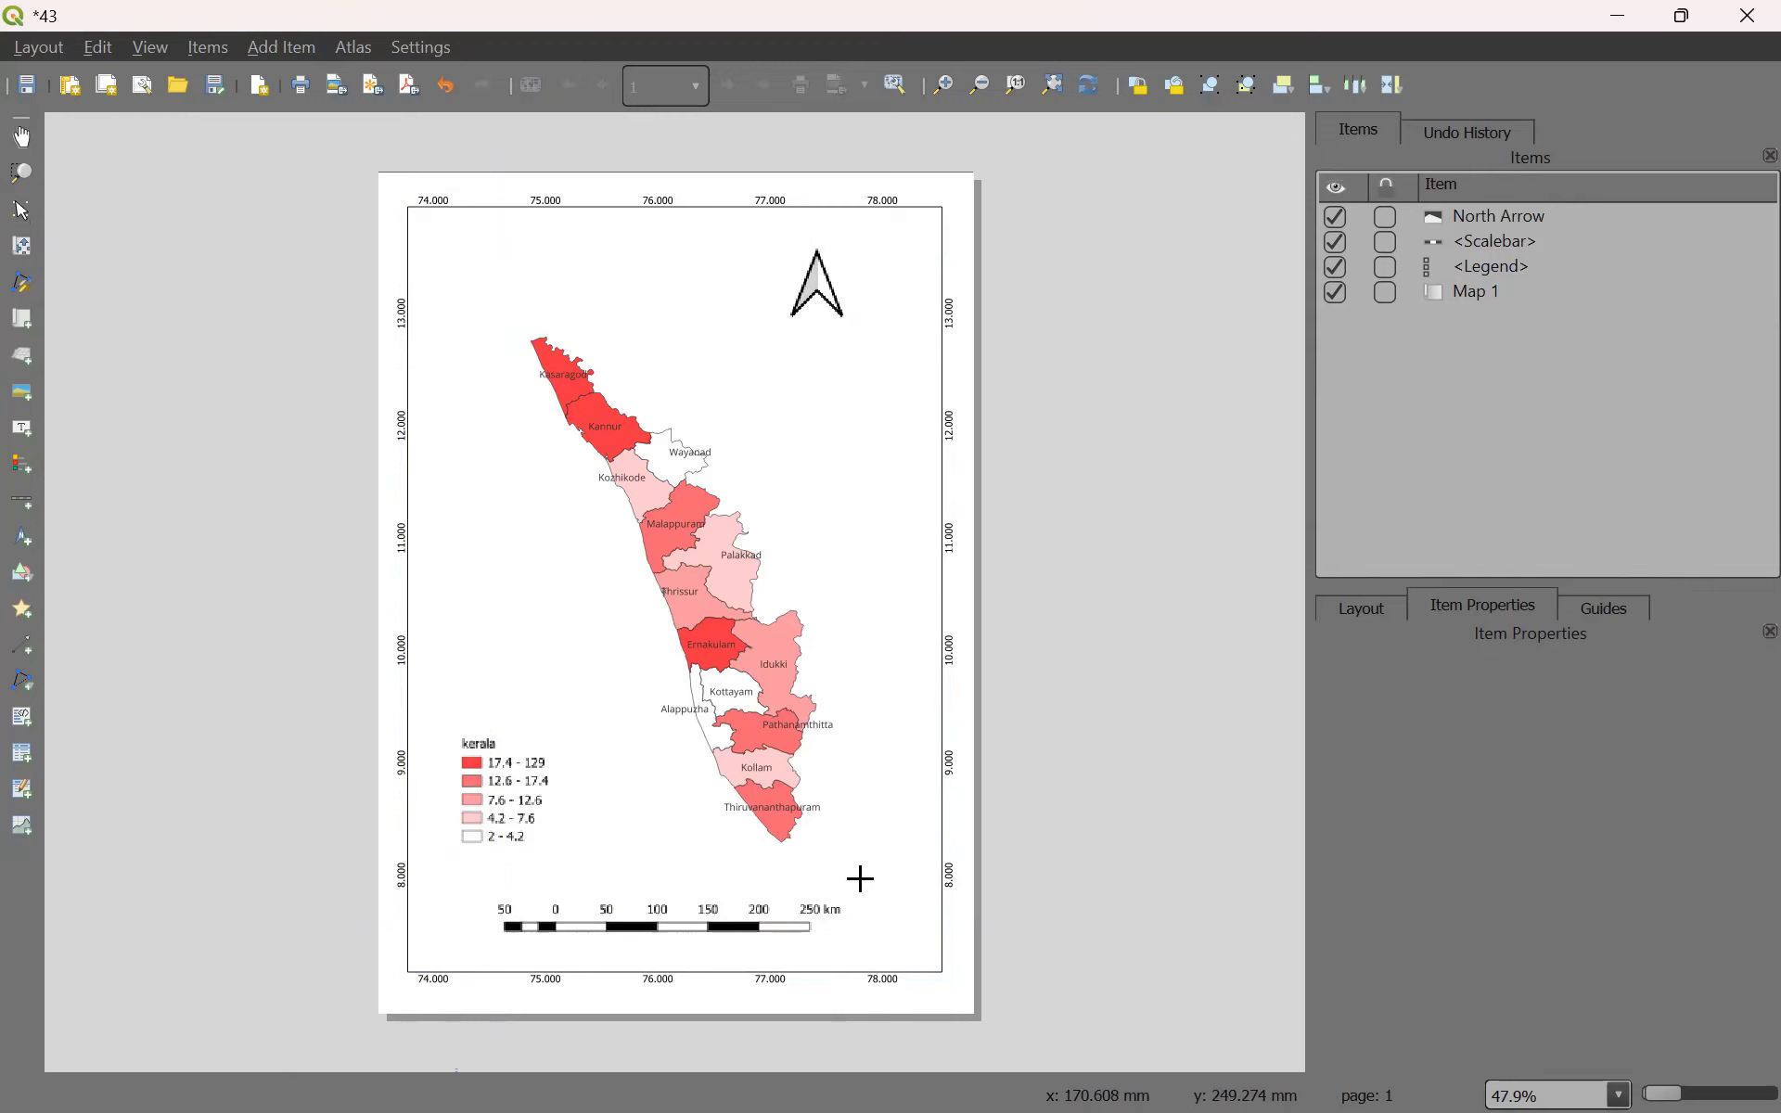
drag(836, 854, 887, 865)
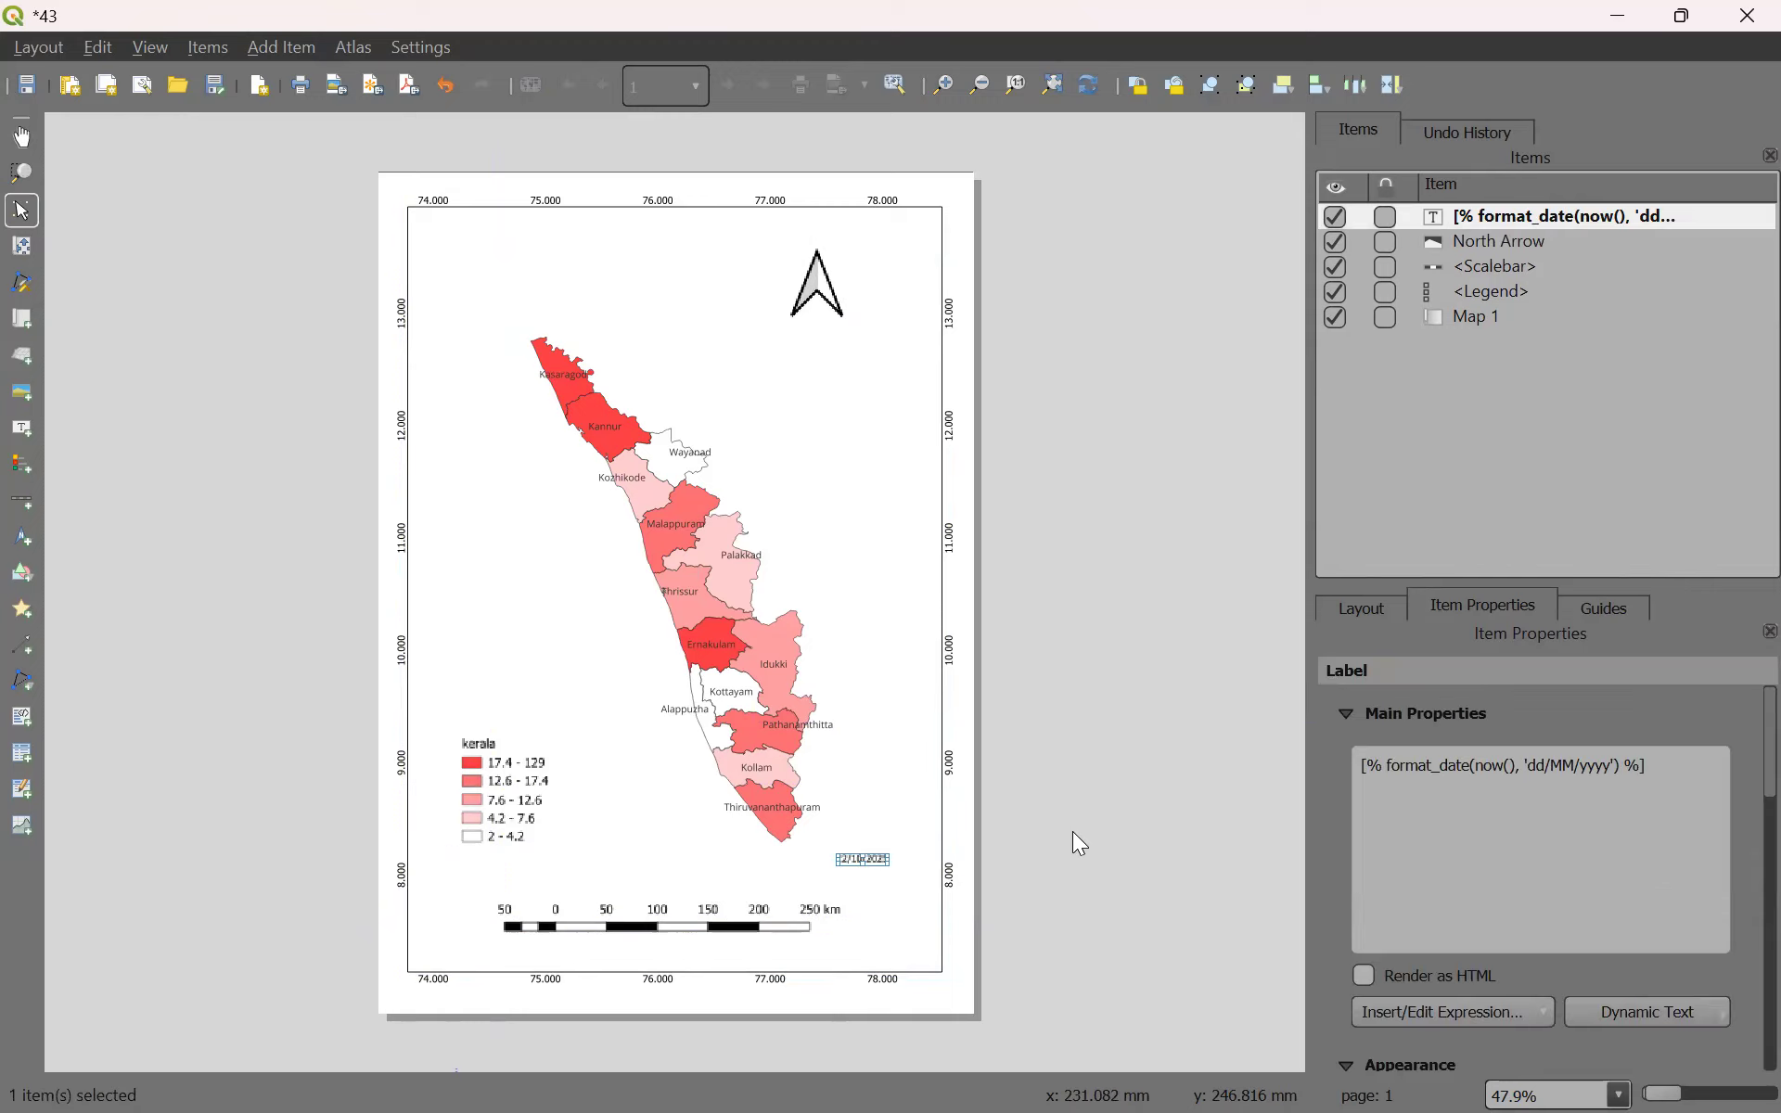
click(1073, 829)
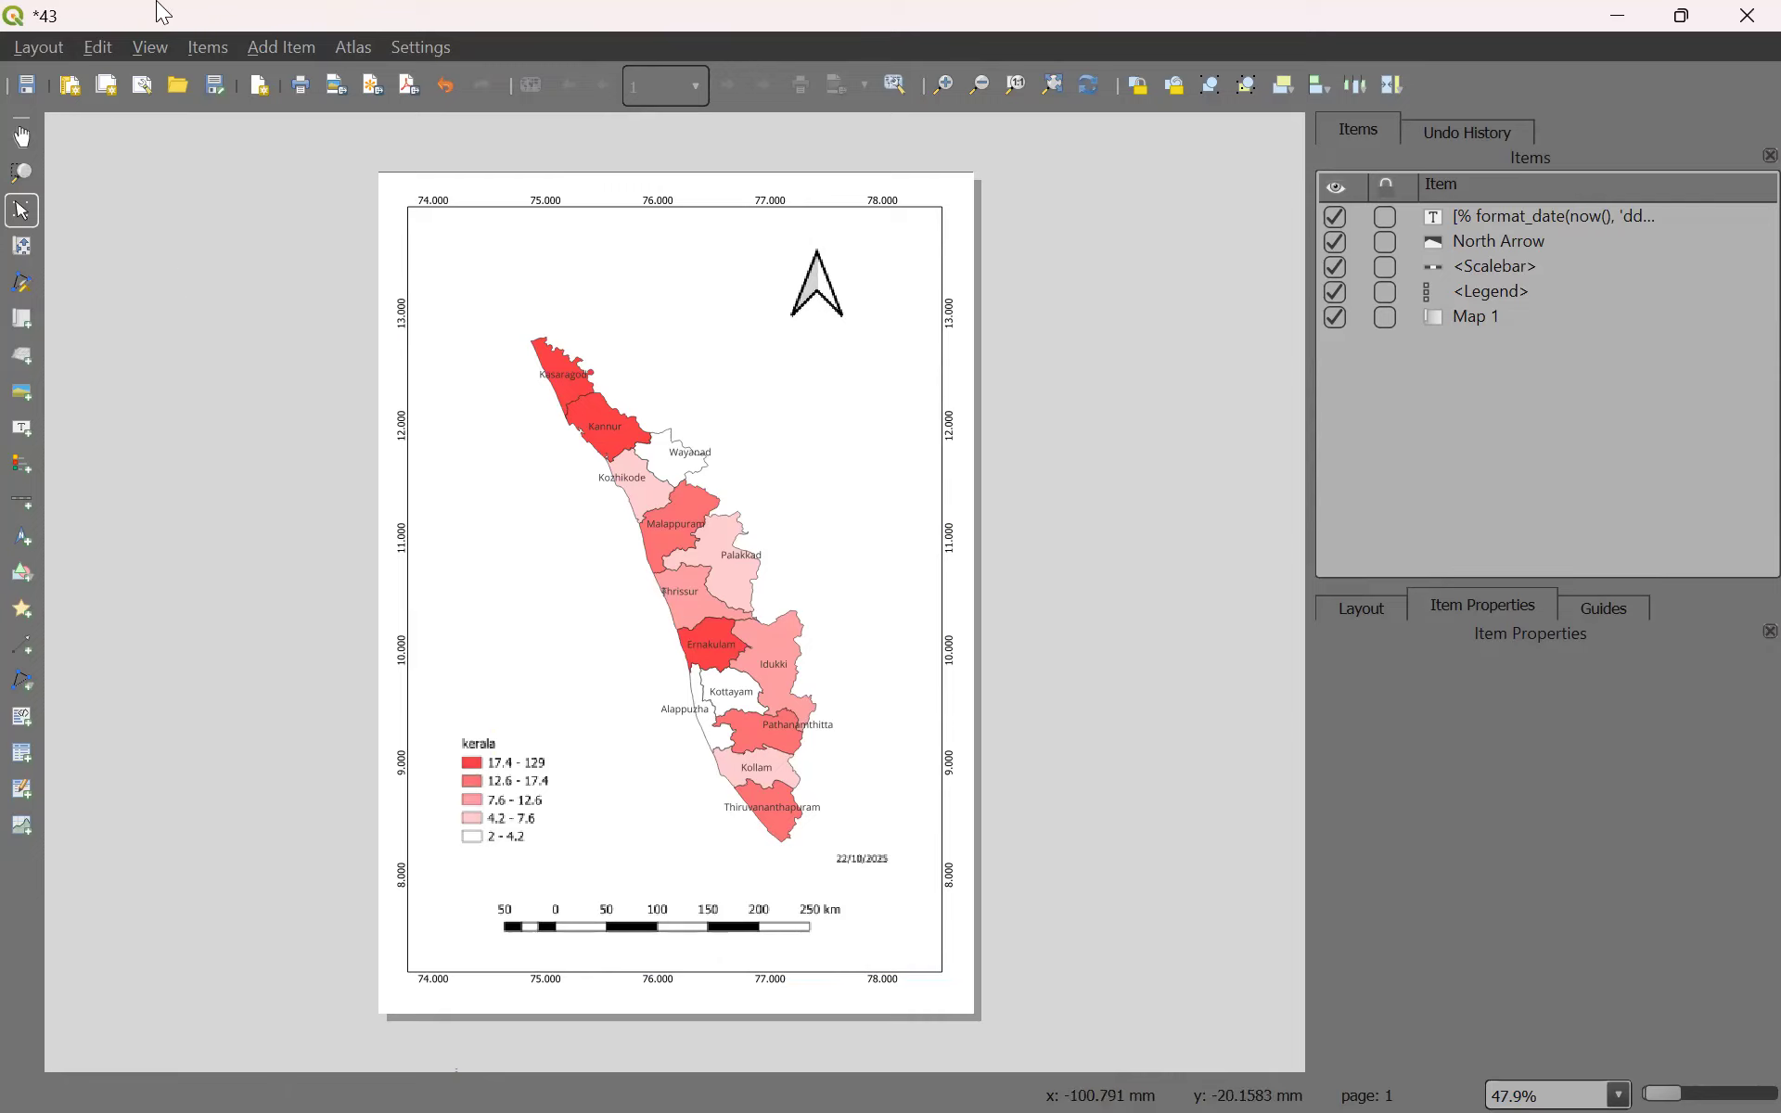
Add a dynamic layout-name label above the map beside the north arrow and replace its text with "Kerala".
click(271, 42)
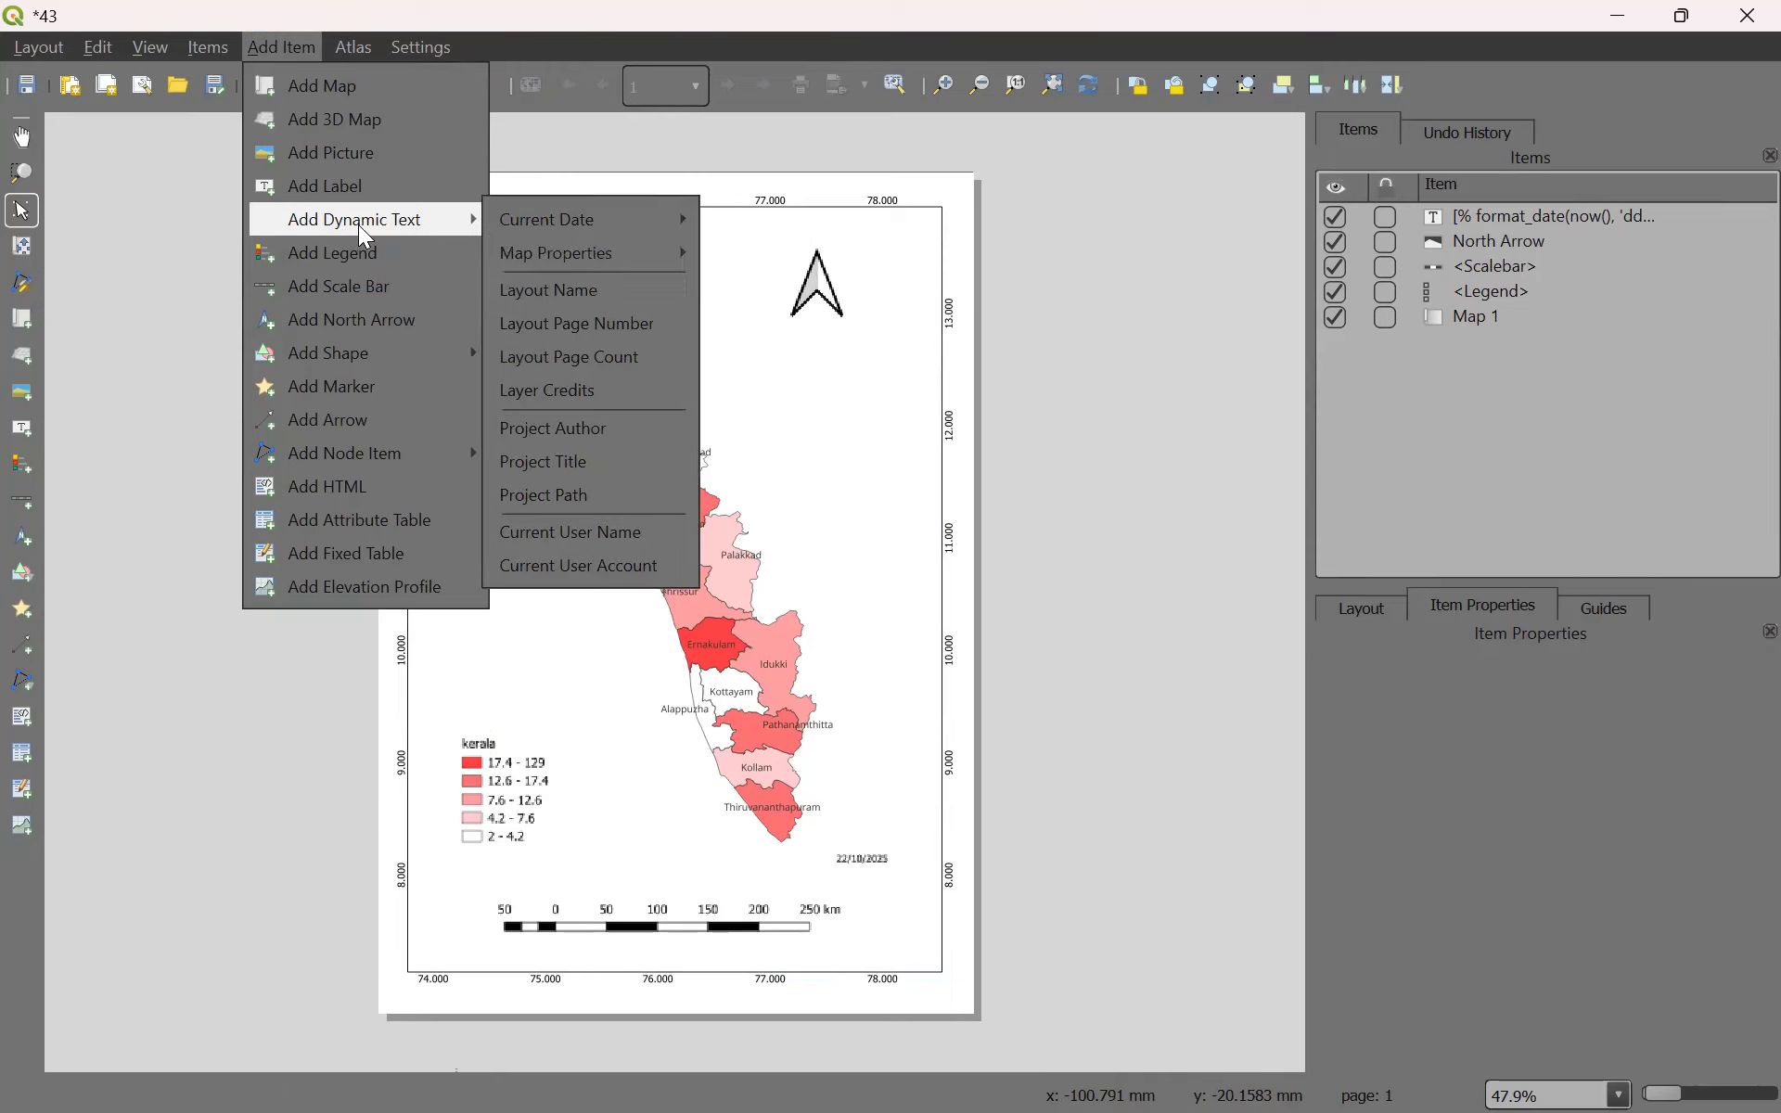
click(627, 291)
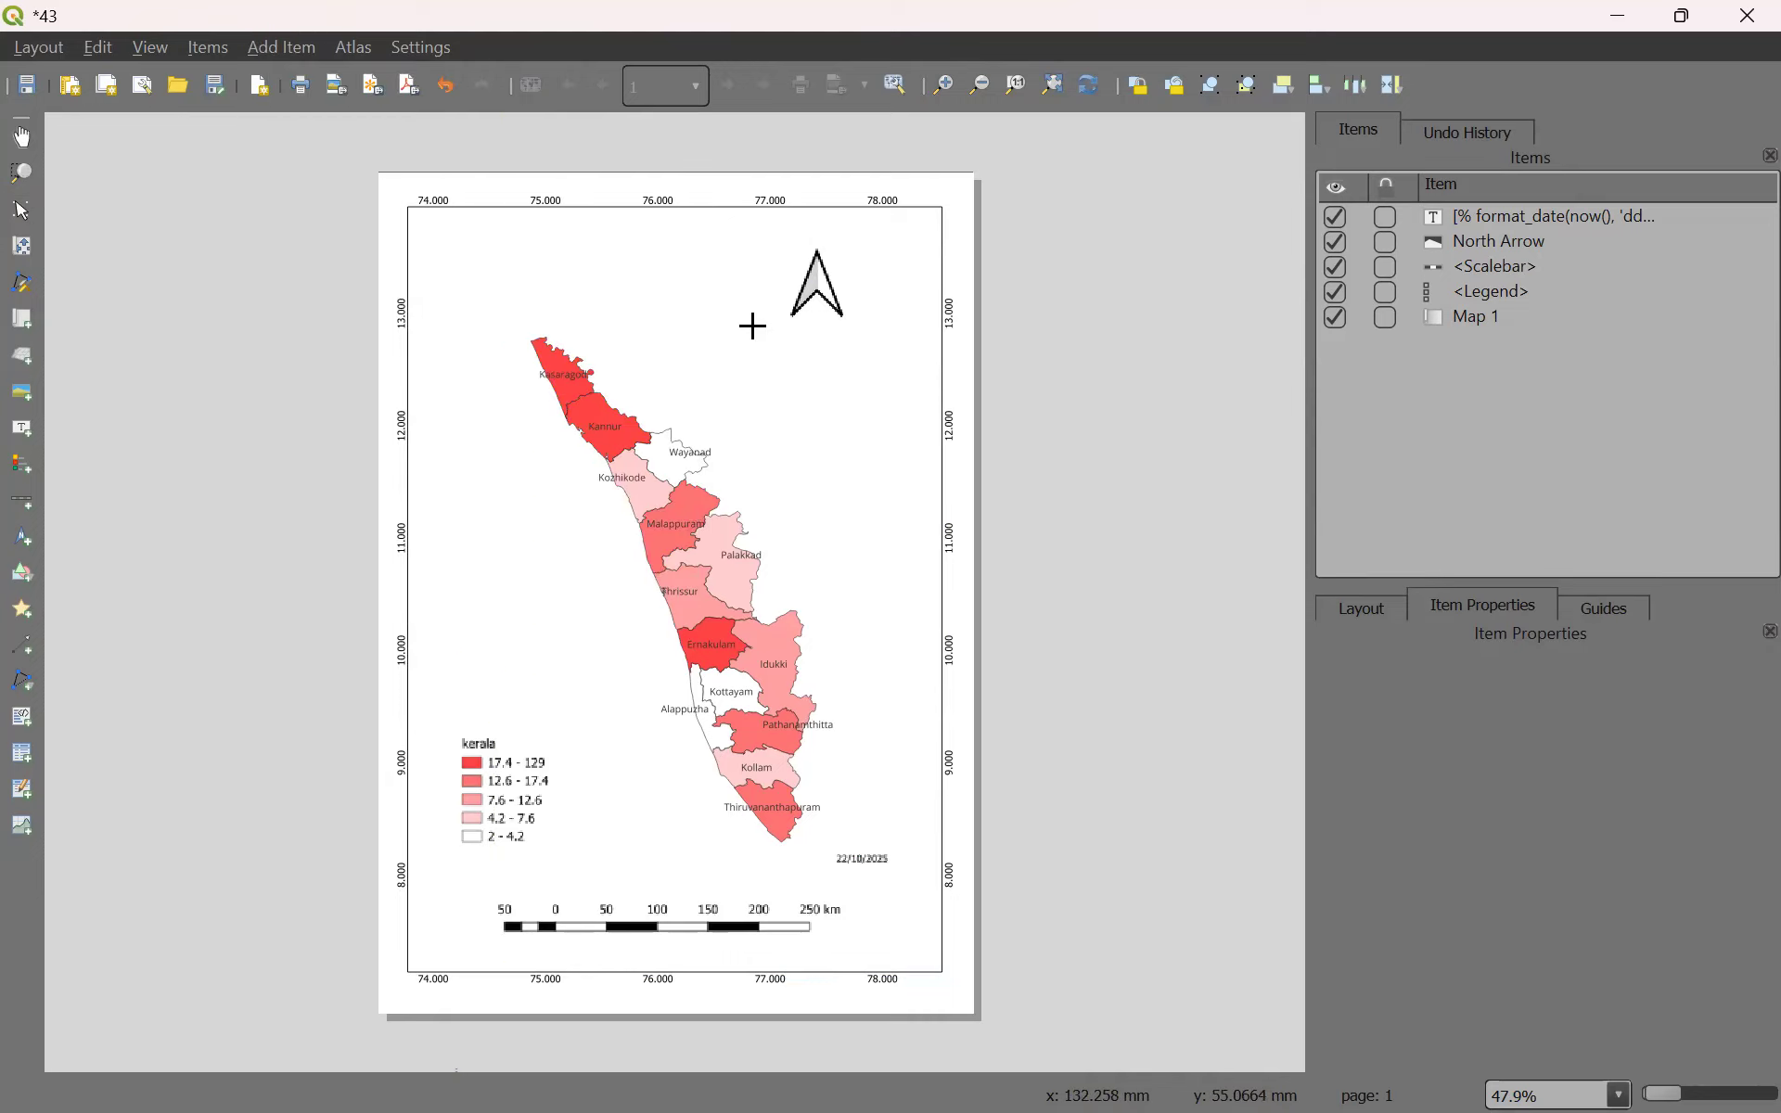
drag(493, 239, 761, 294)
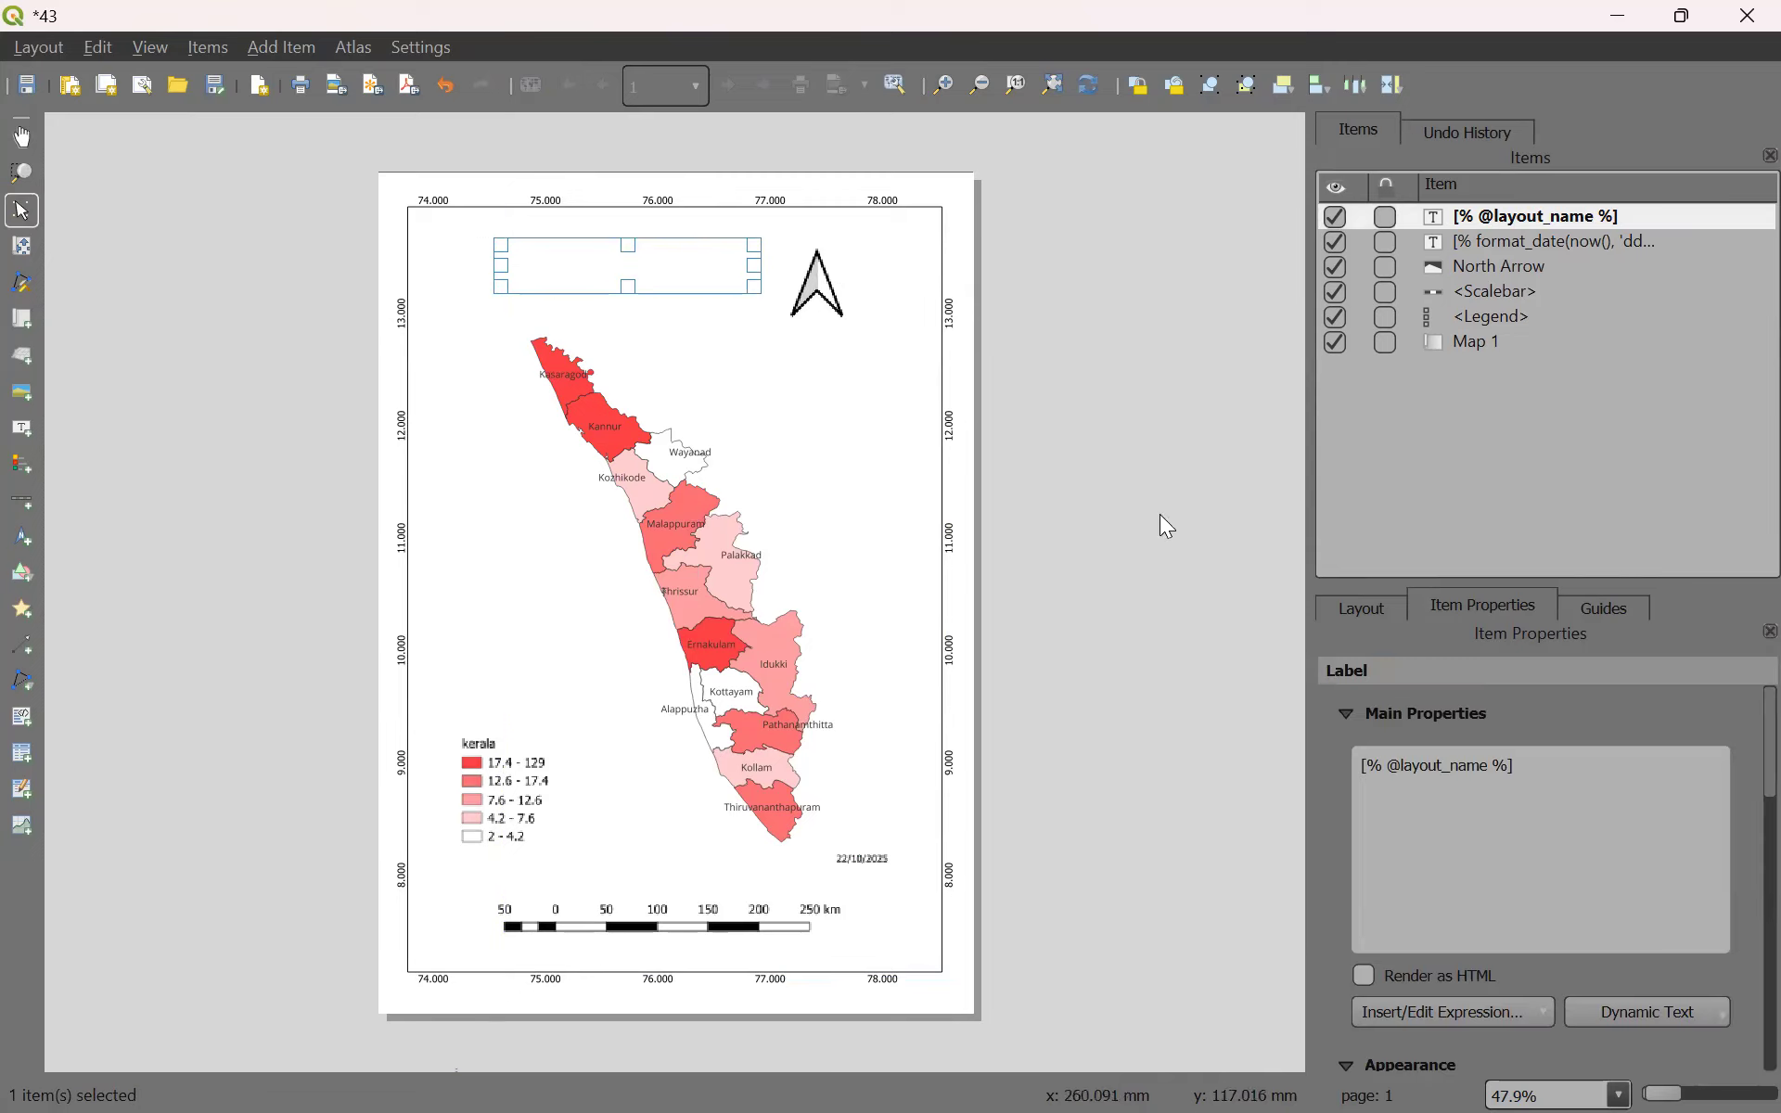
click(1598, 772)
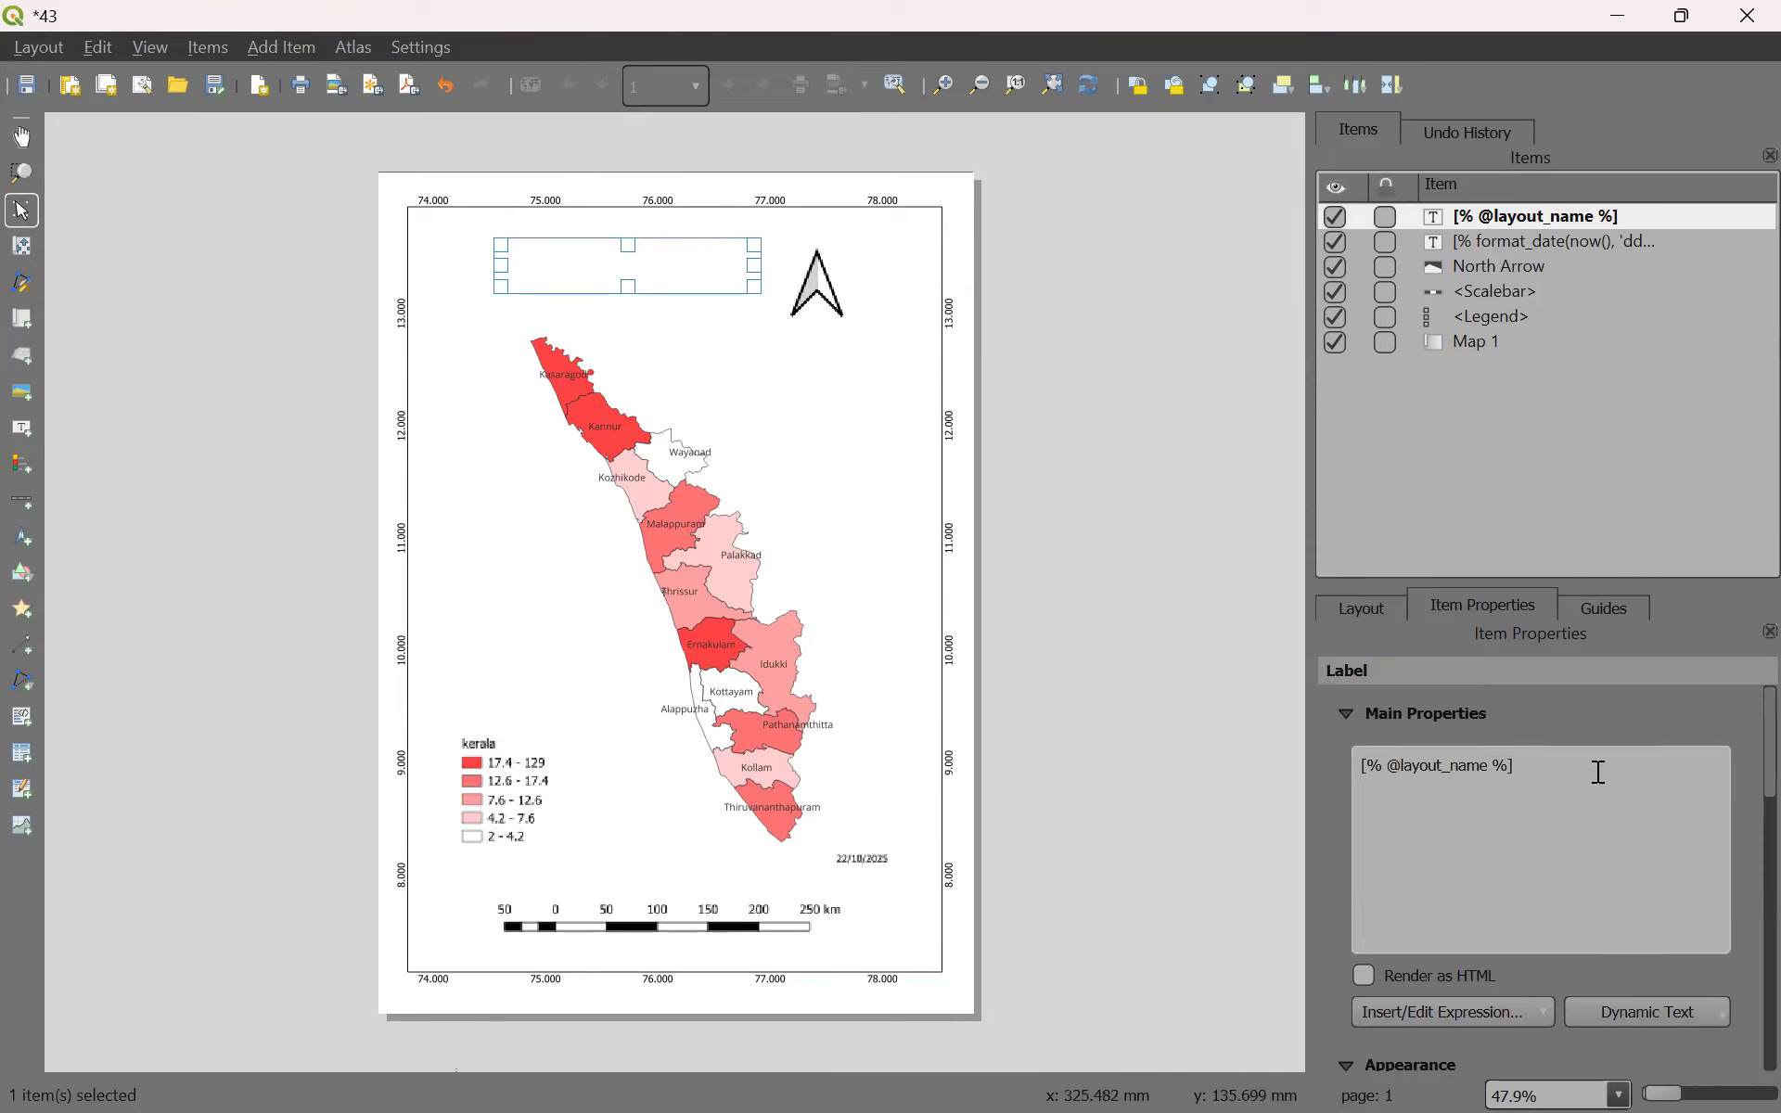
key(ctrl+a)
key(BackSpace)
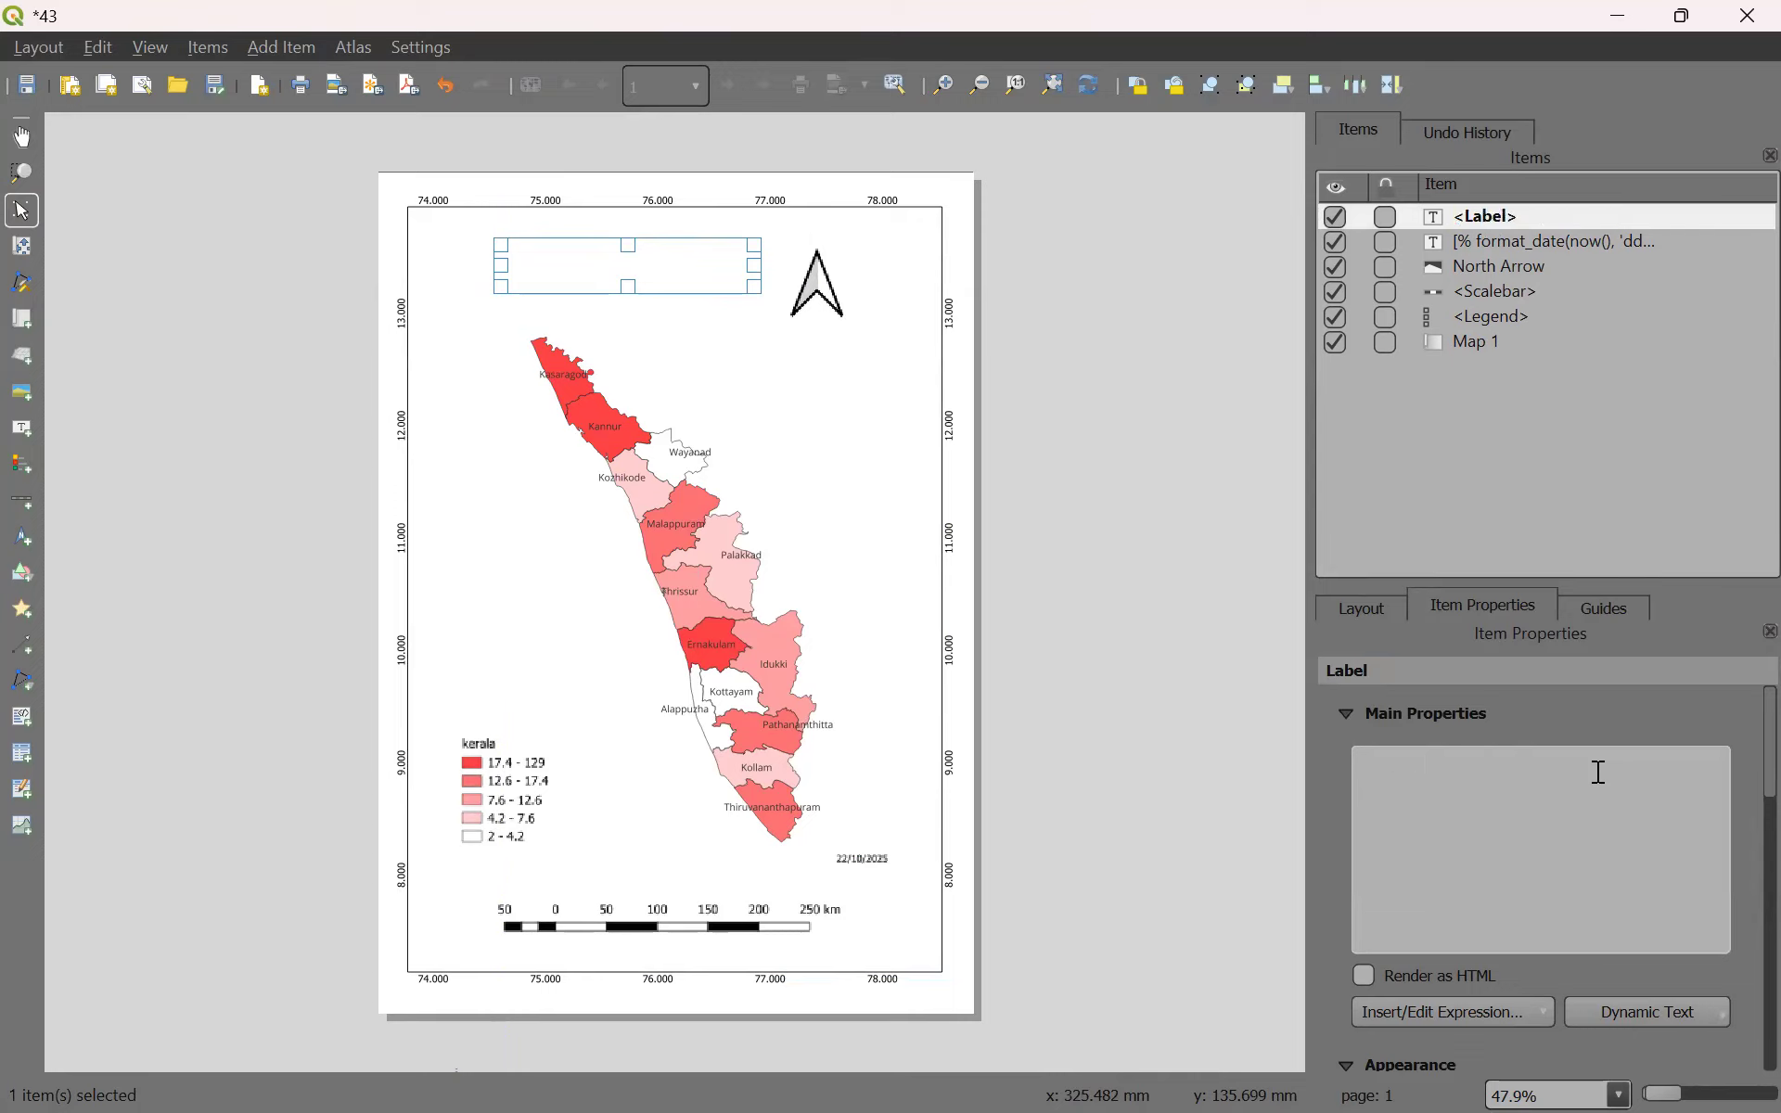
text(Kerala)
Set the Kerala title label's font to Times New Roman in Bold style.
scroll(1563, 868, down, 3)
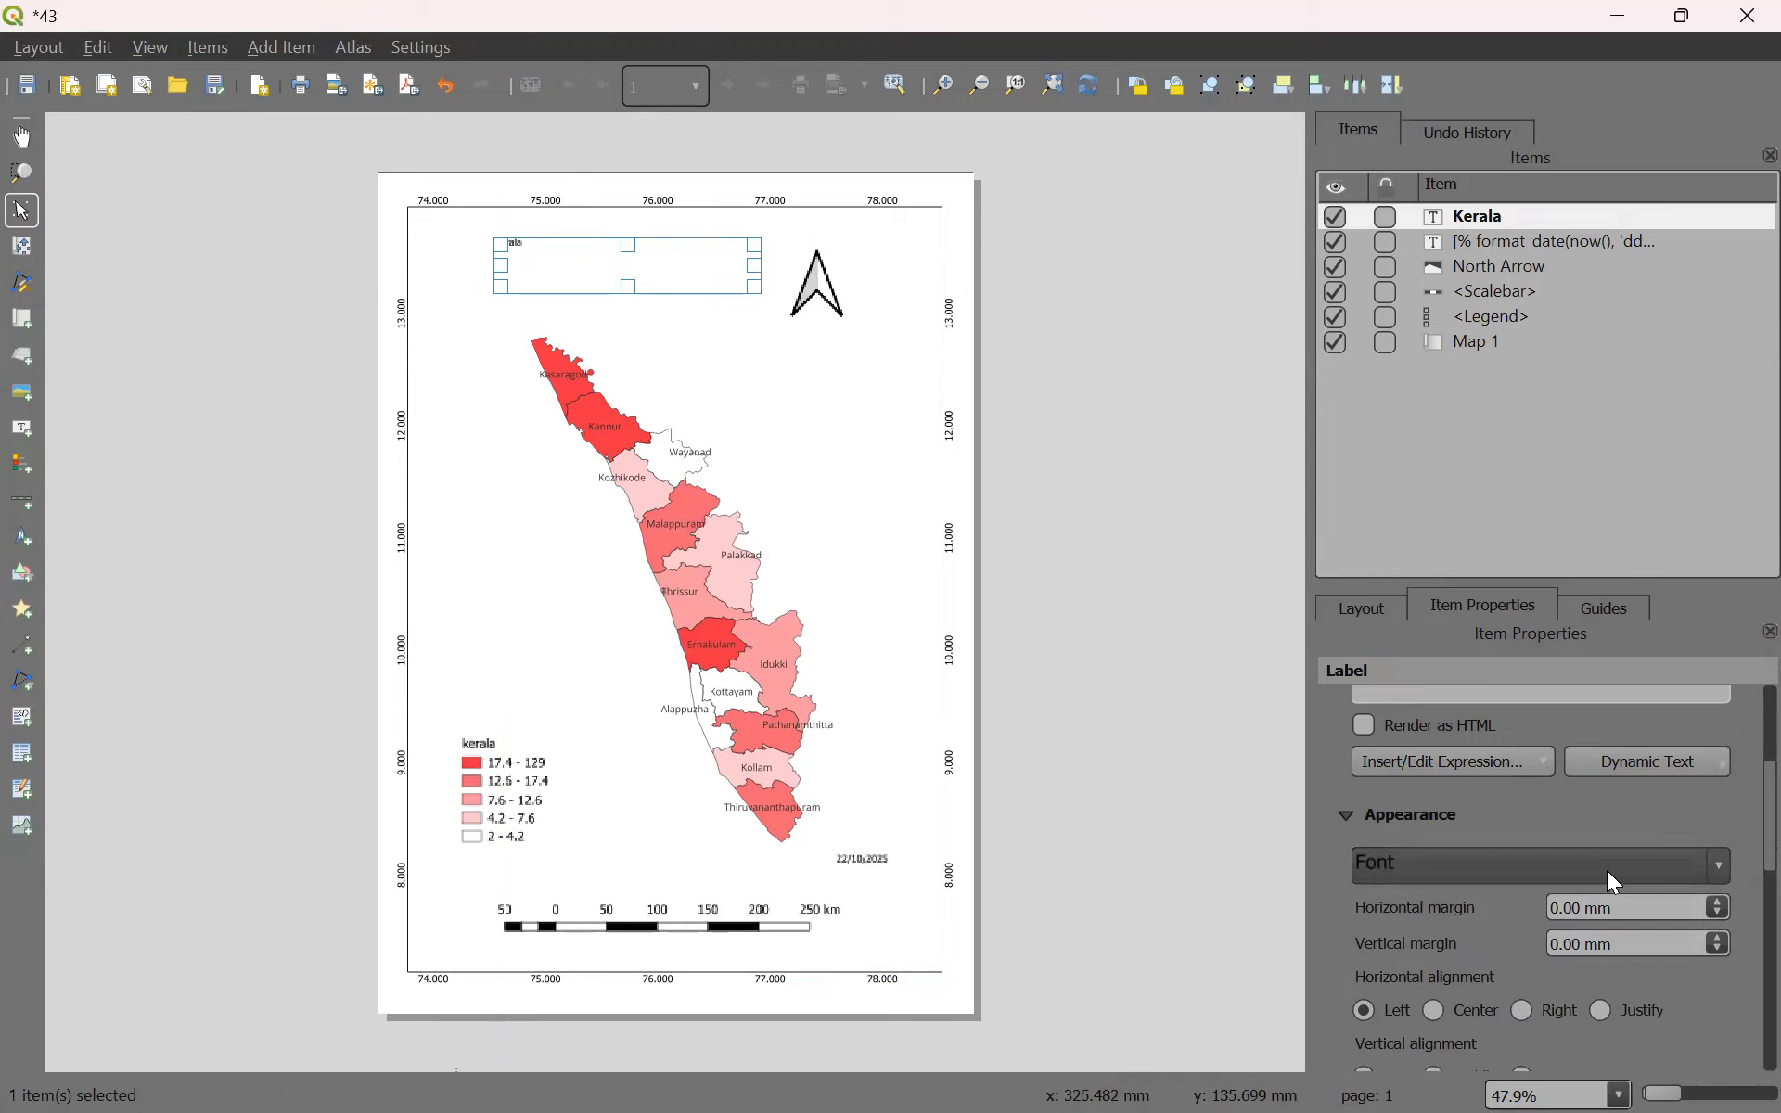
scroll(1491, 935, down, 1)
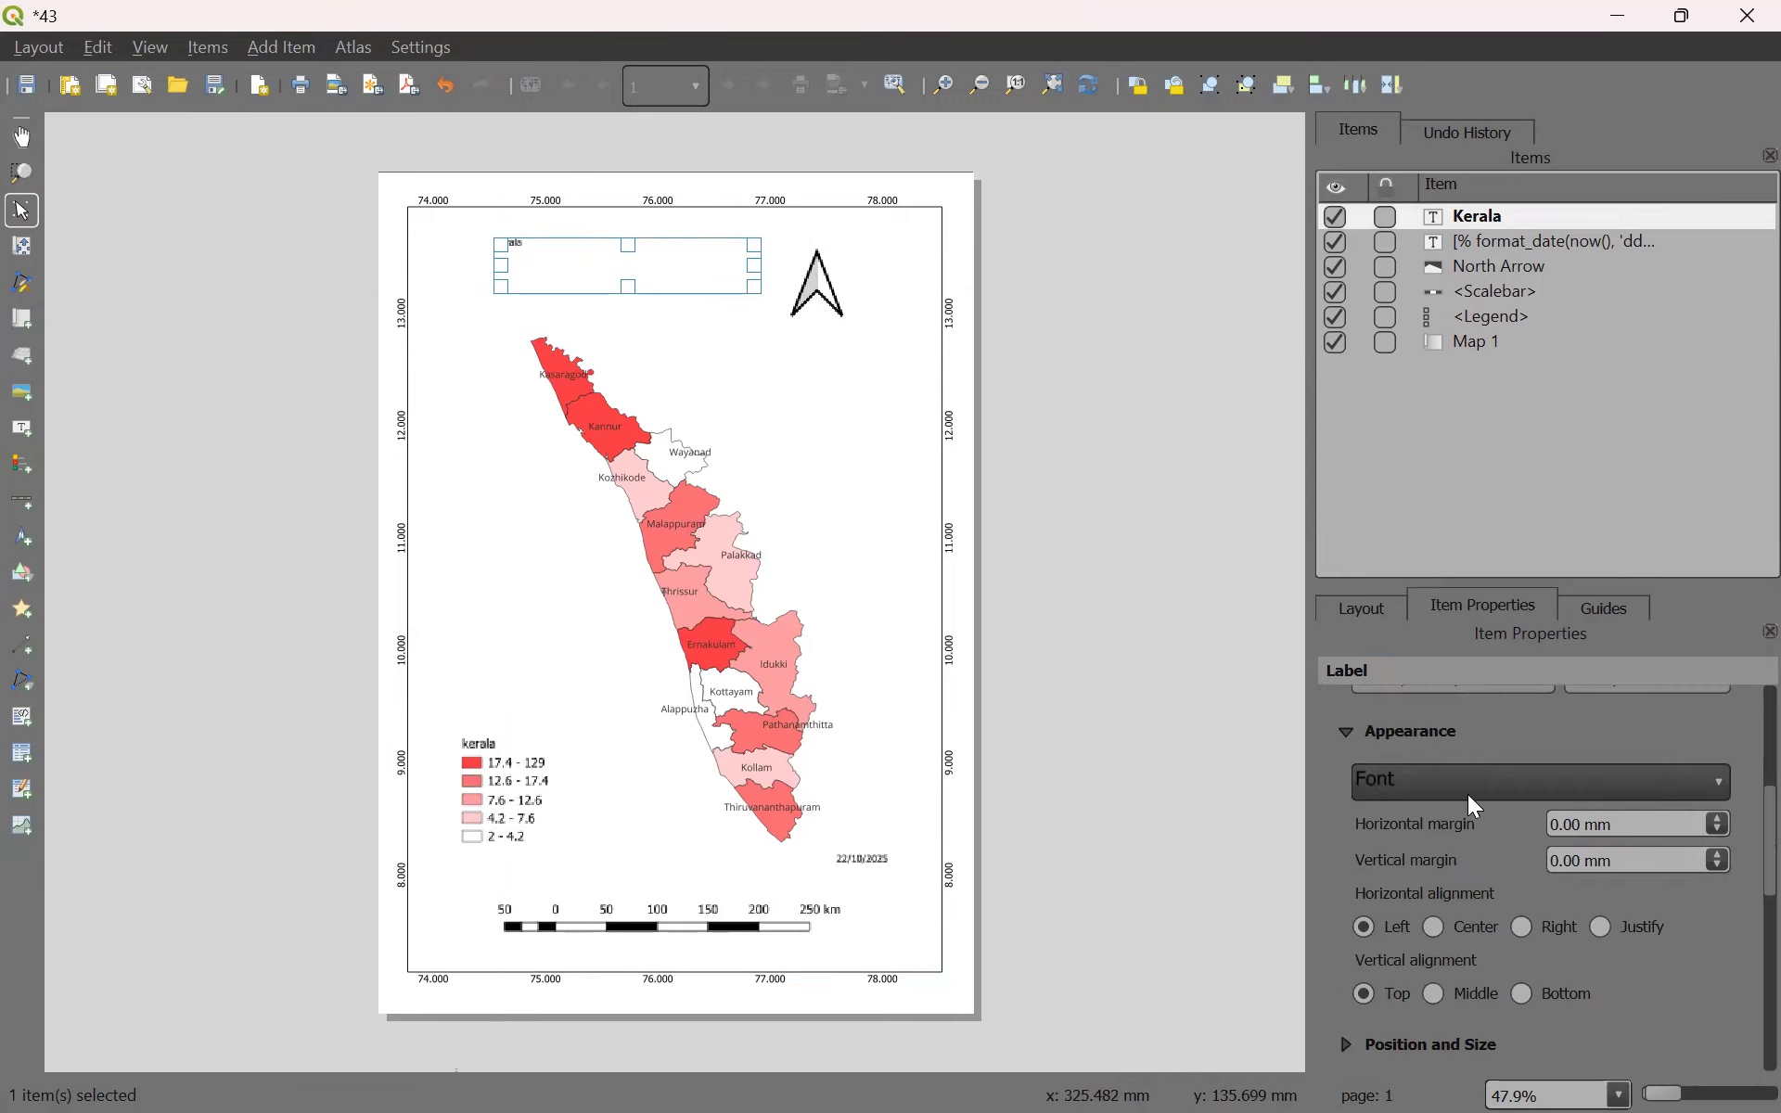
click(1516, 775)
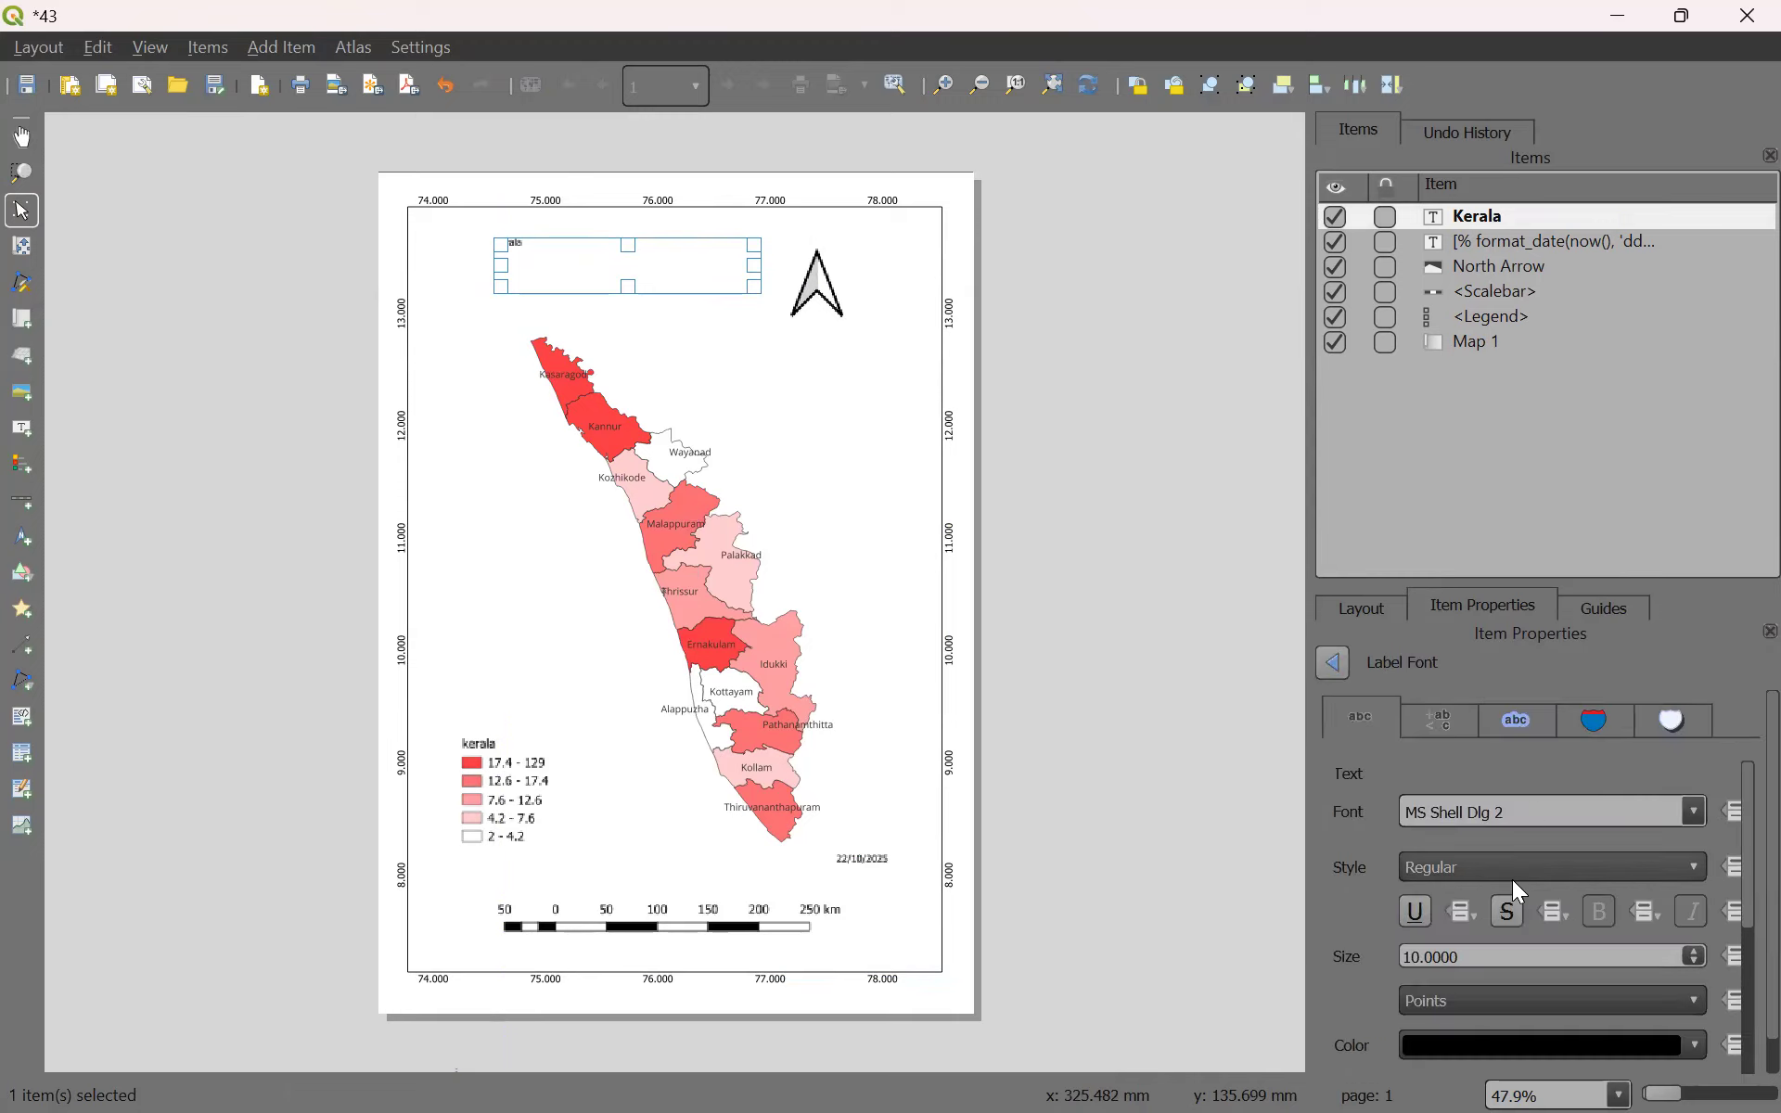
click(1560, 810)
key(ctrl+a)
text(time)
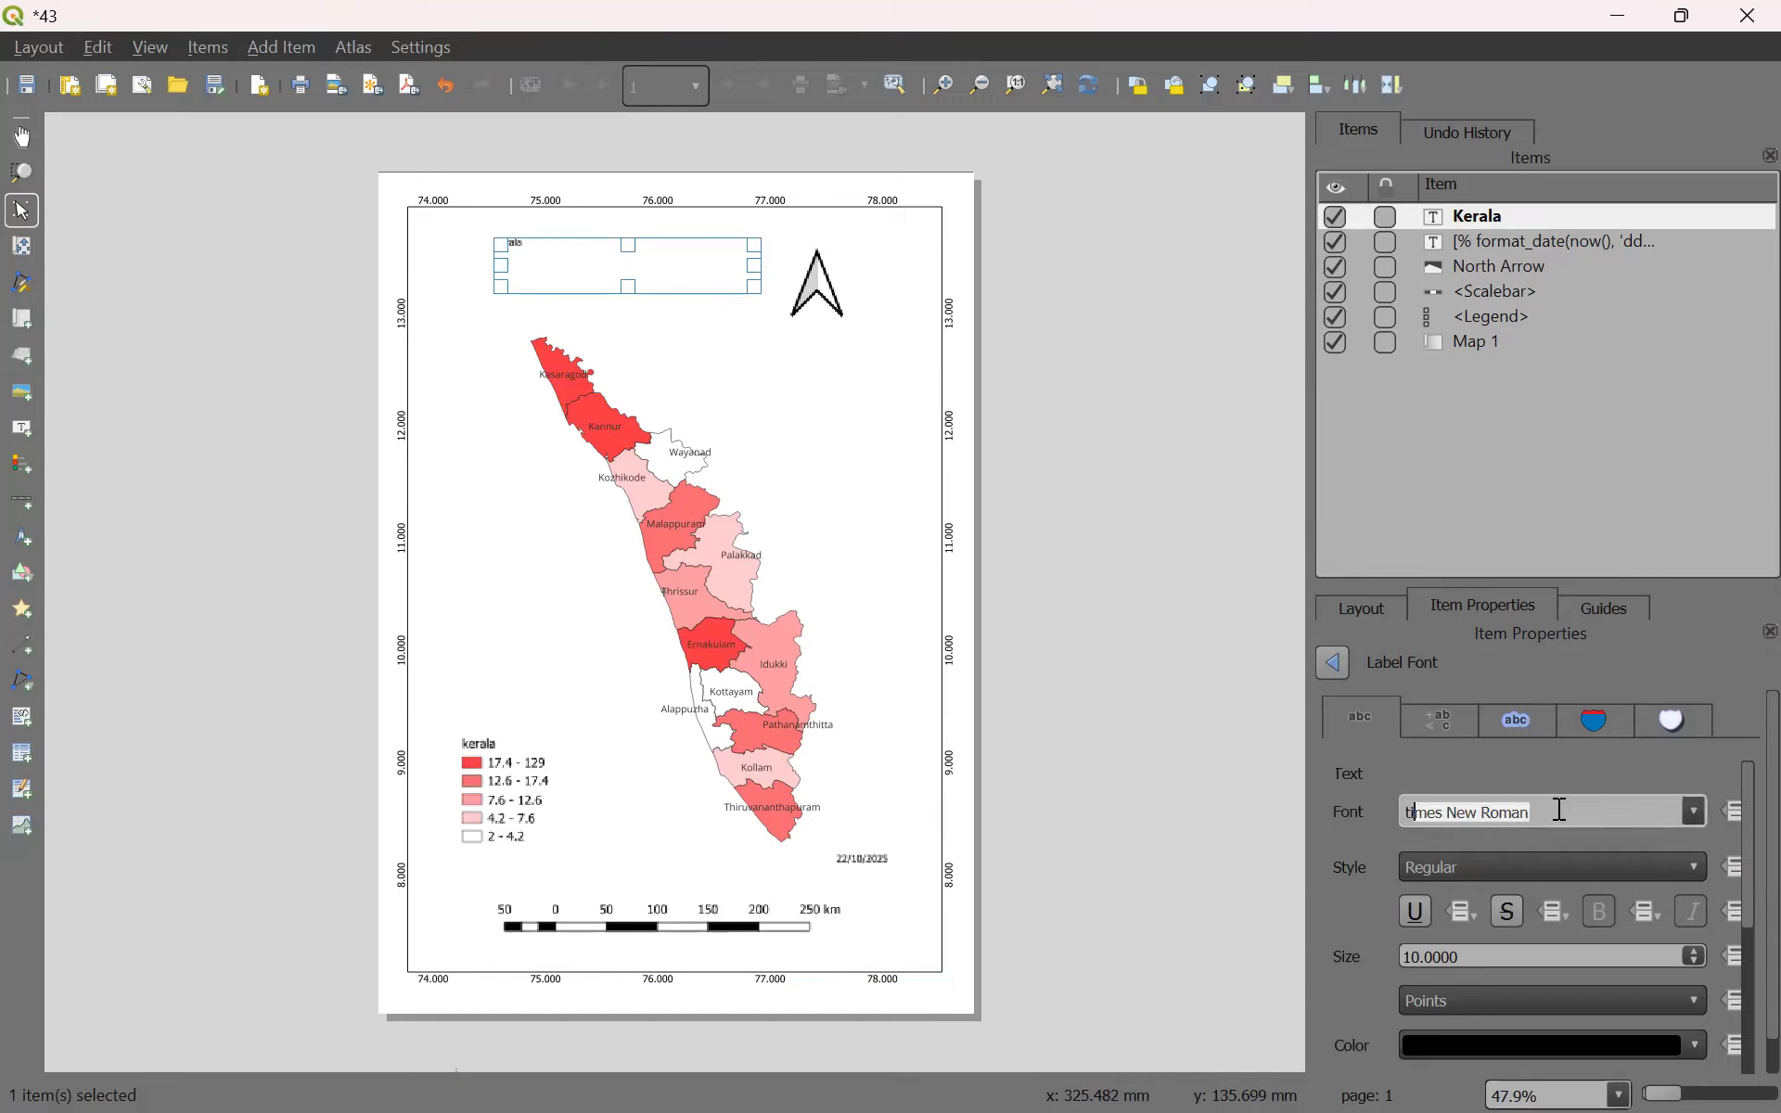
text(s)
key(Return)
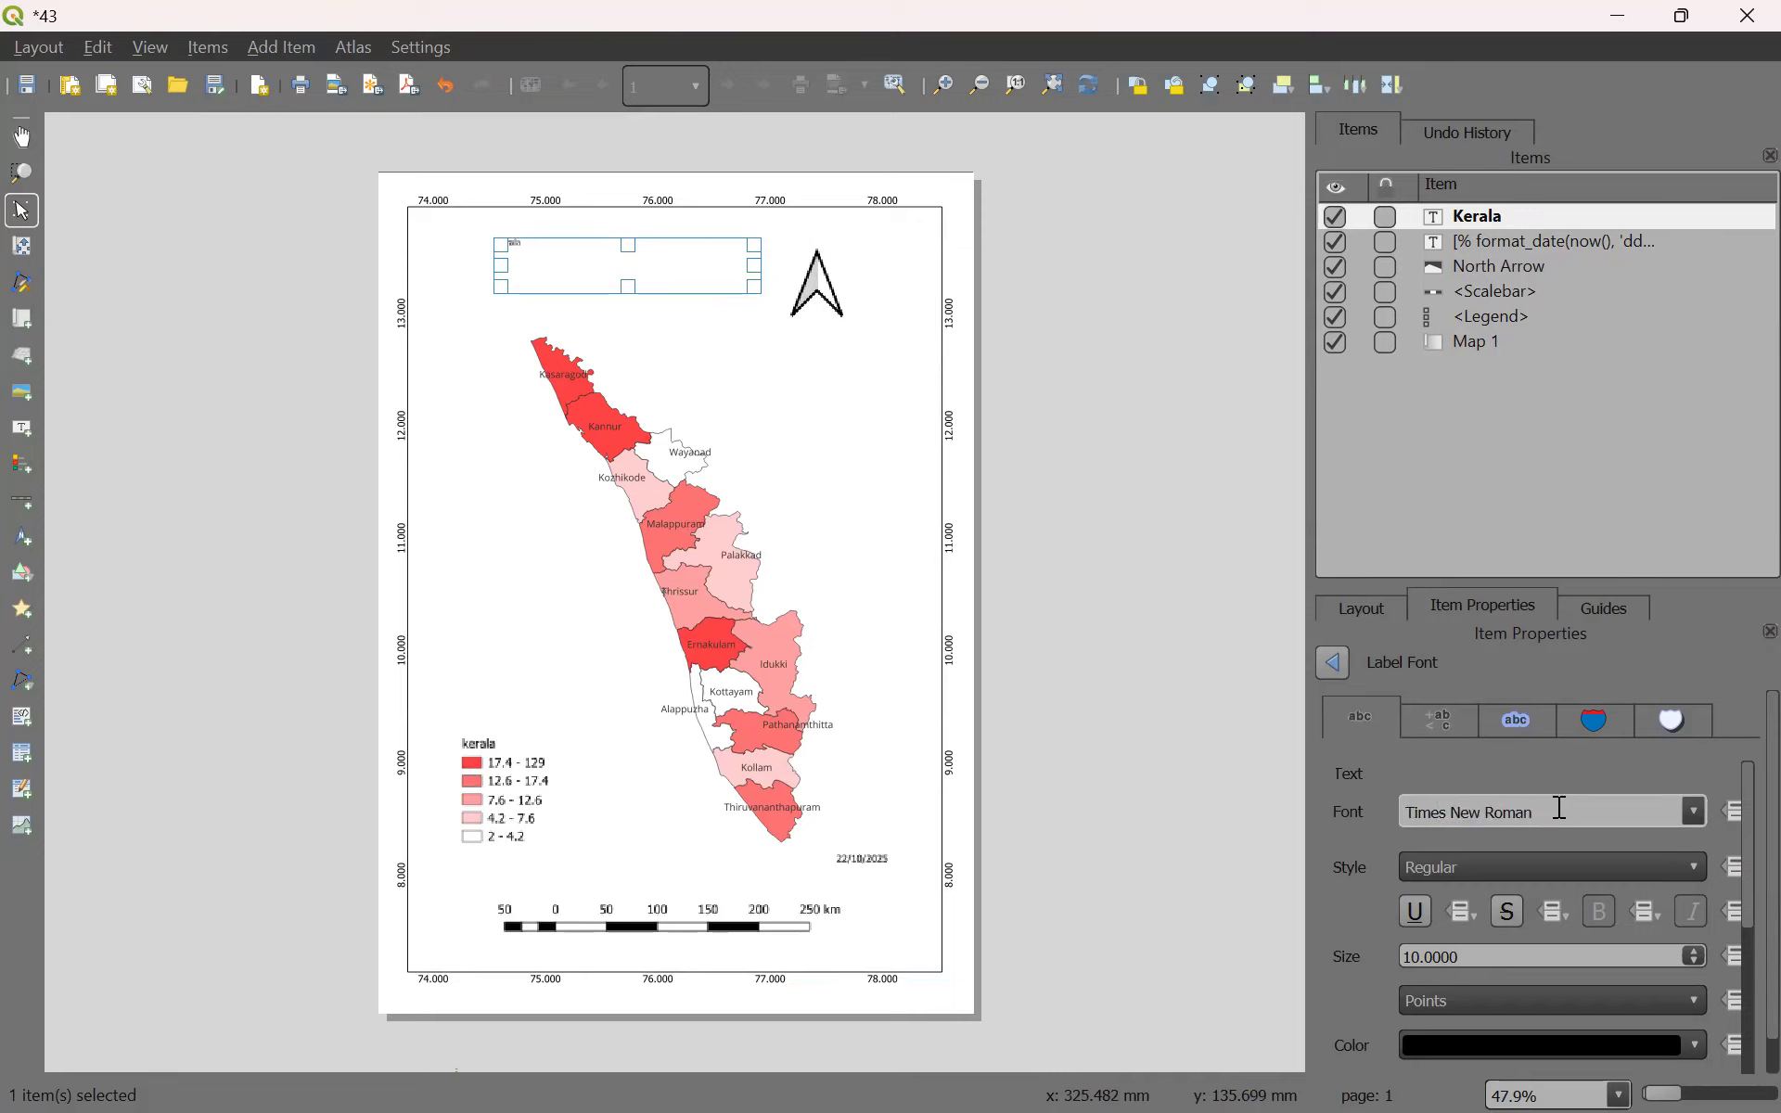
click(1537, 859)
click(1509, 909)
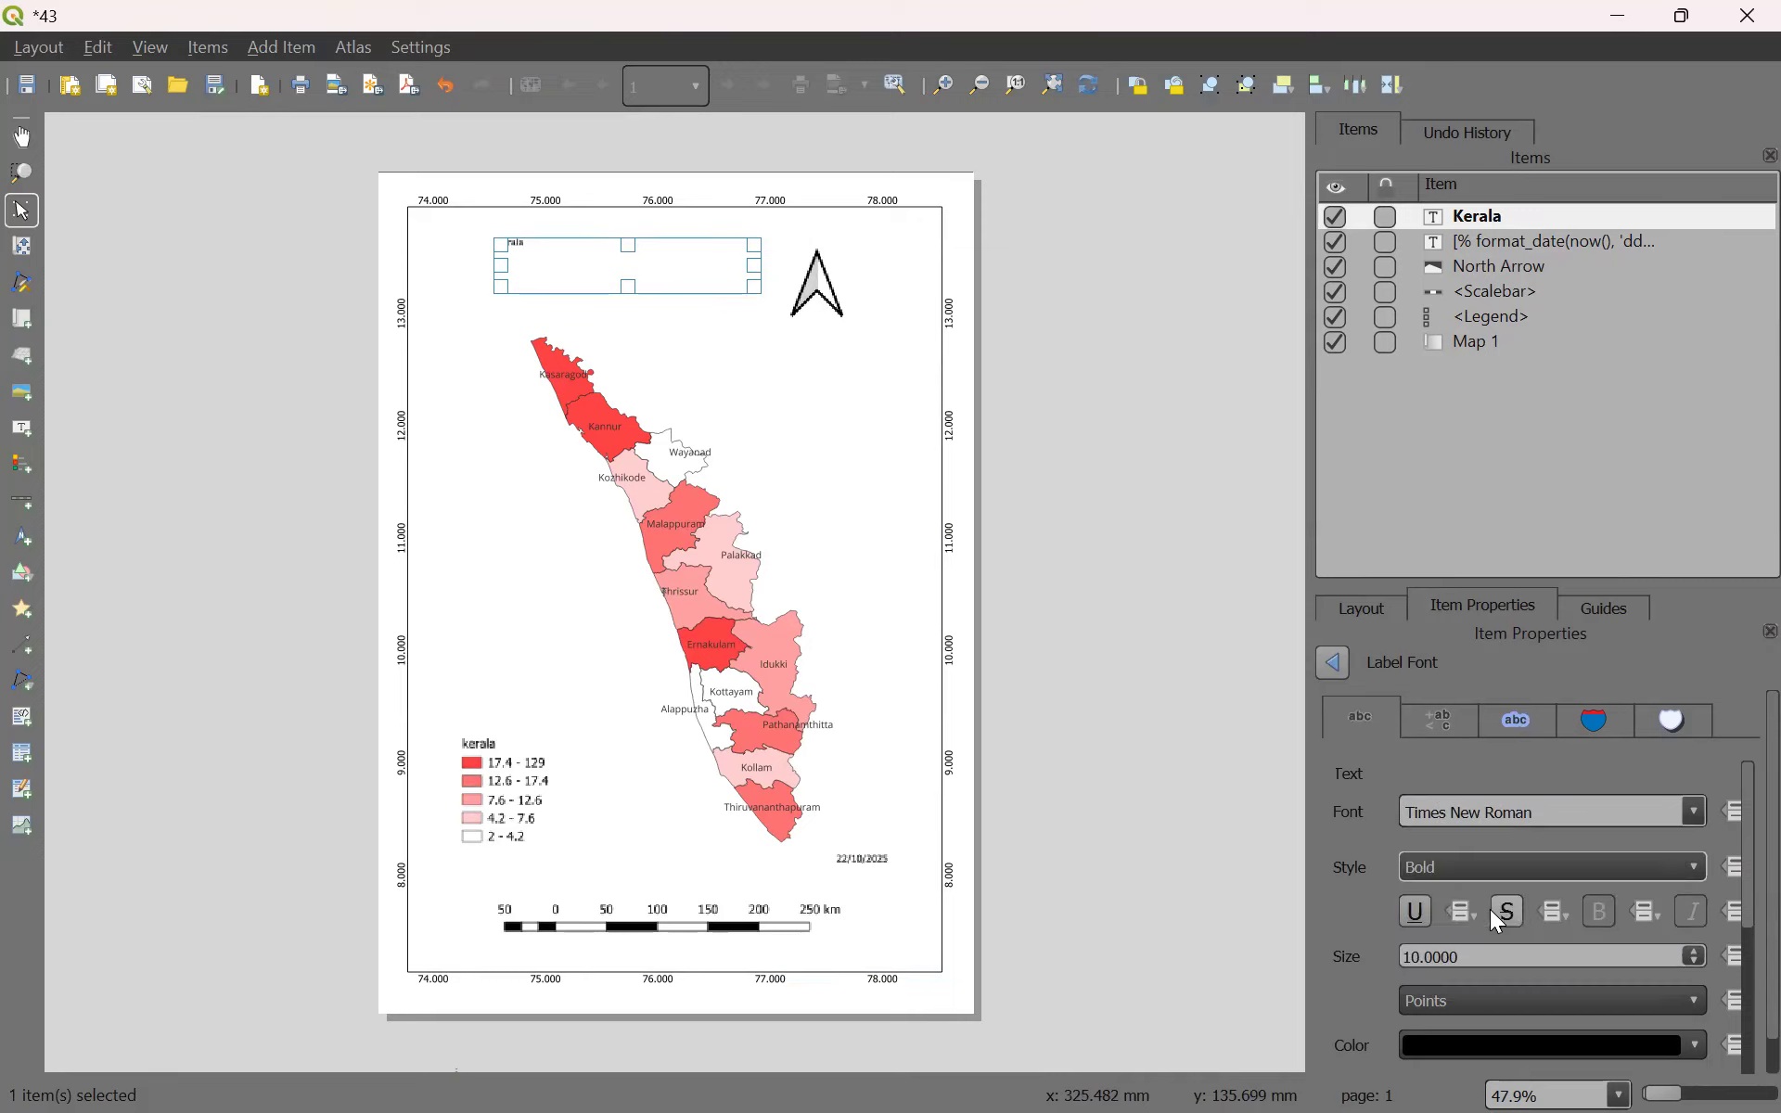
Try a 40-point font size for the Kerala title, and settle on 50 points.
scroll(1544, 967, down, 1)
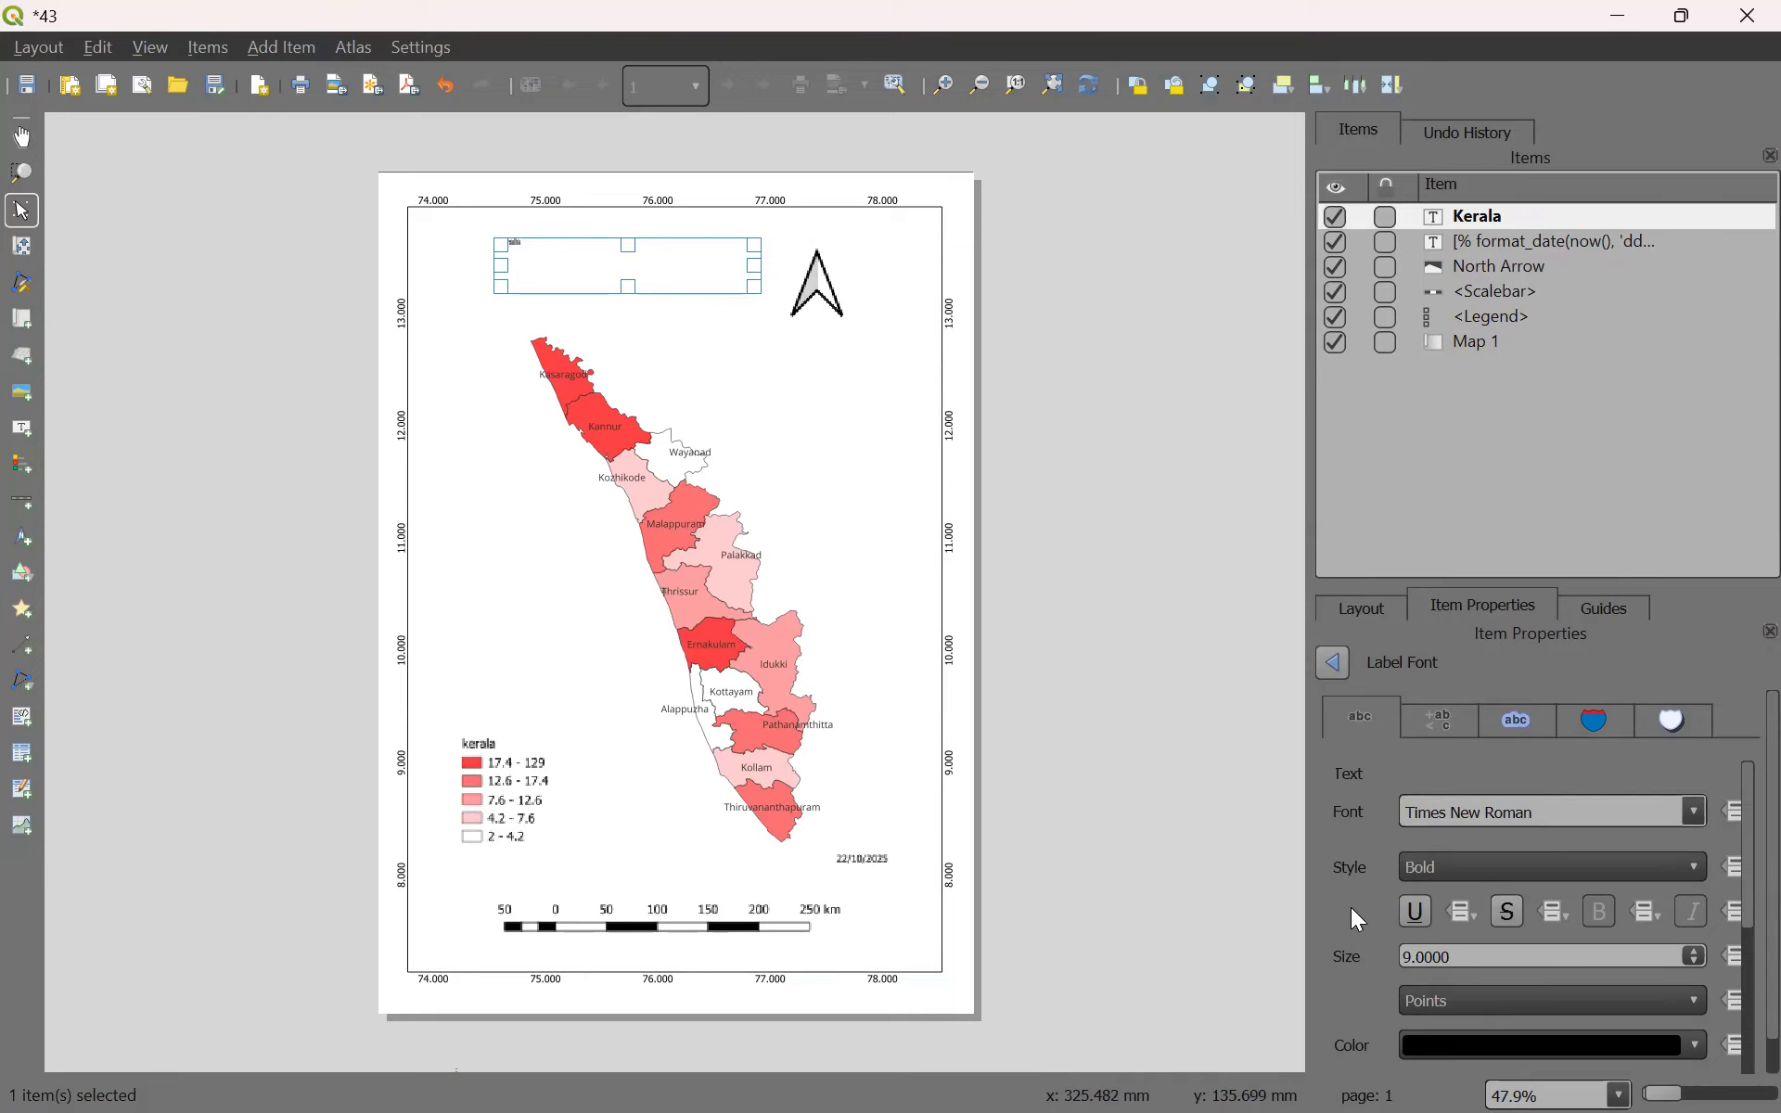
click(1556, 958)
key(shift+Home)
key(BackSpace)
text(40)
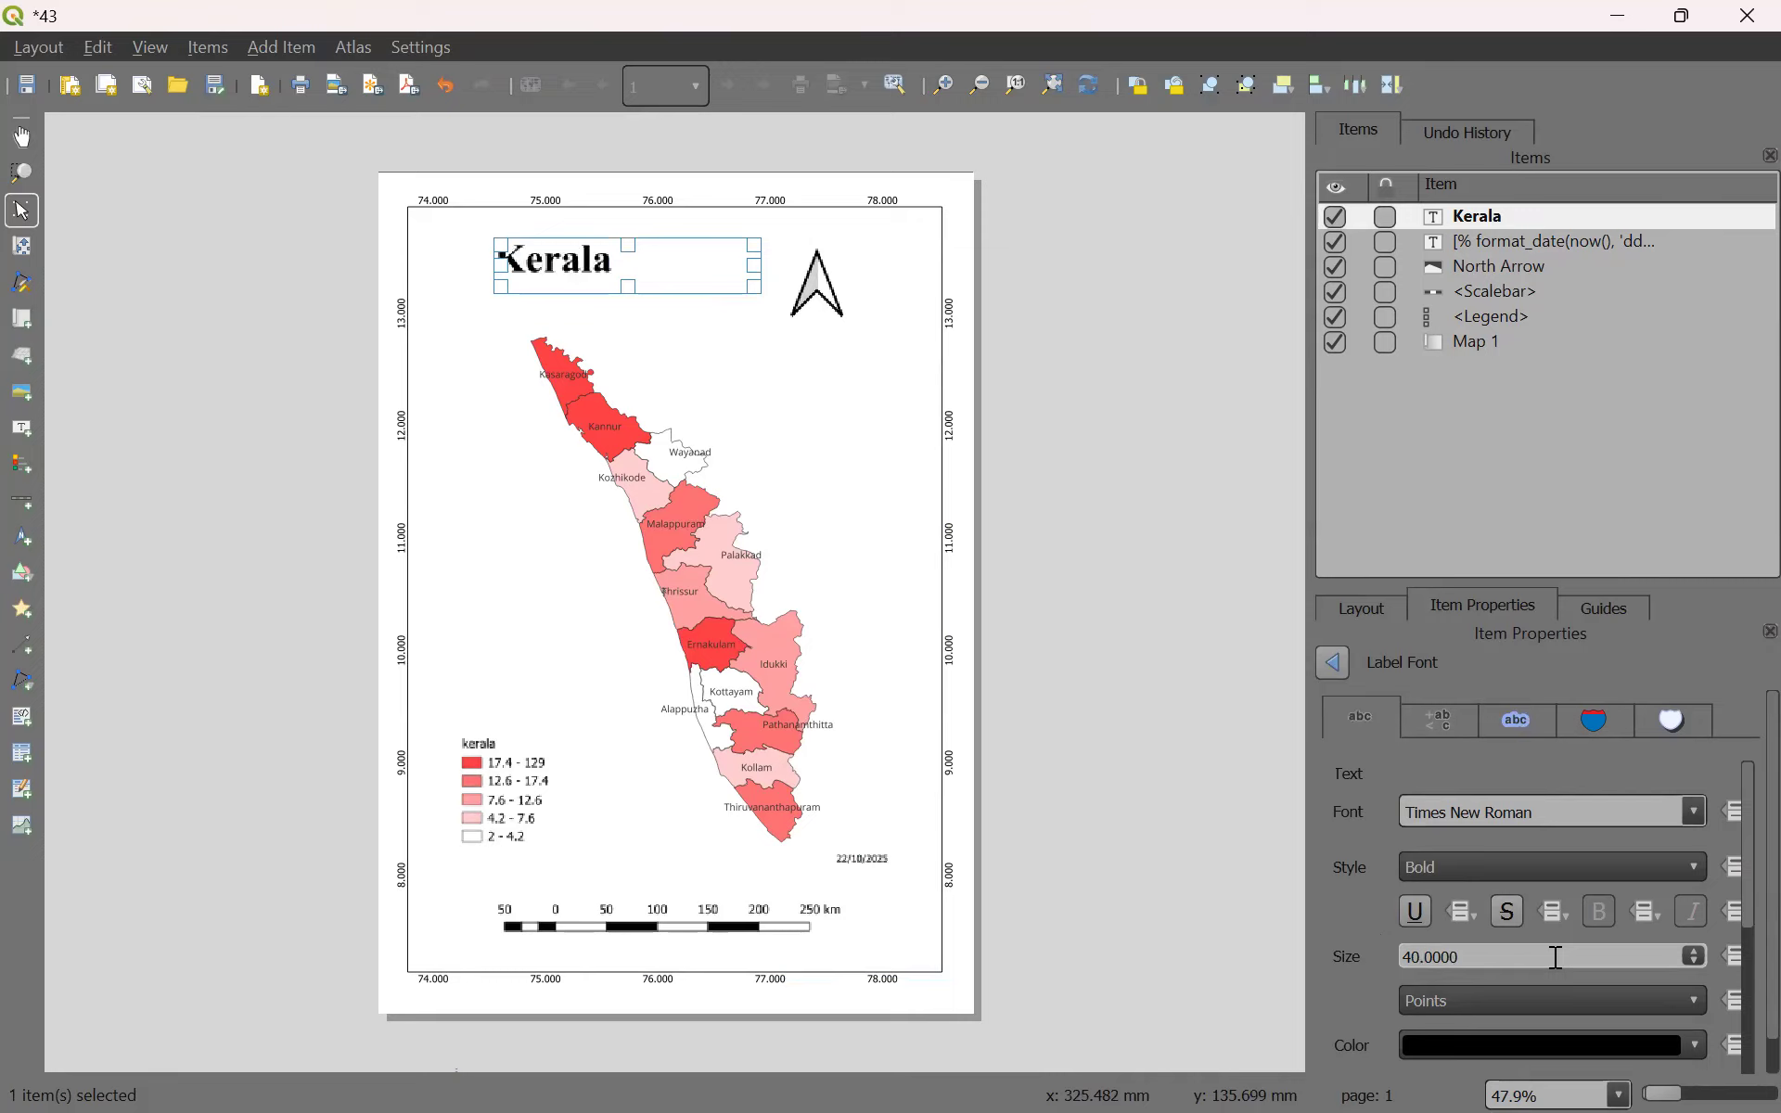
key(ctrl+a)
key(BackSpace)
text(50)
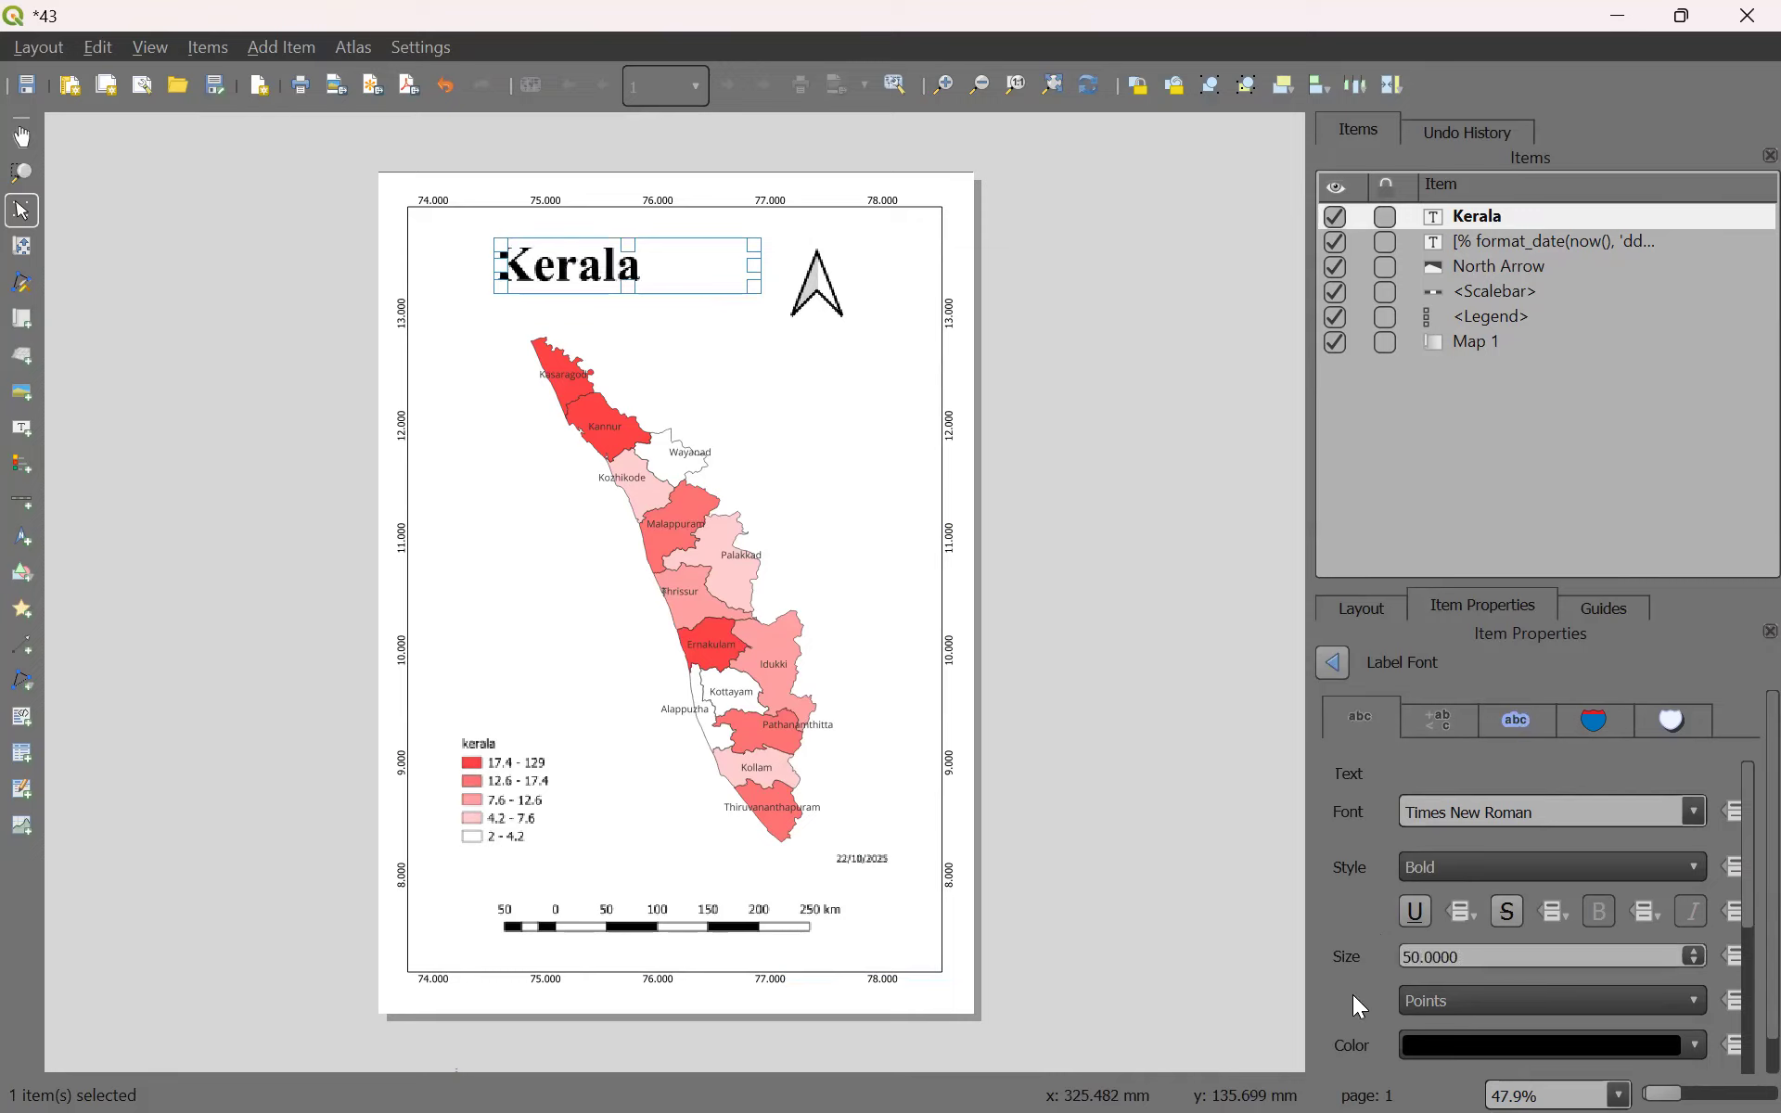
scroll(1353, 995, down, 2)
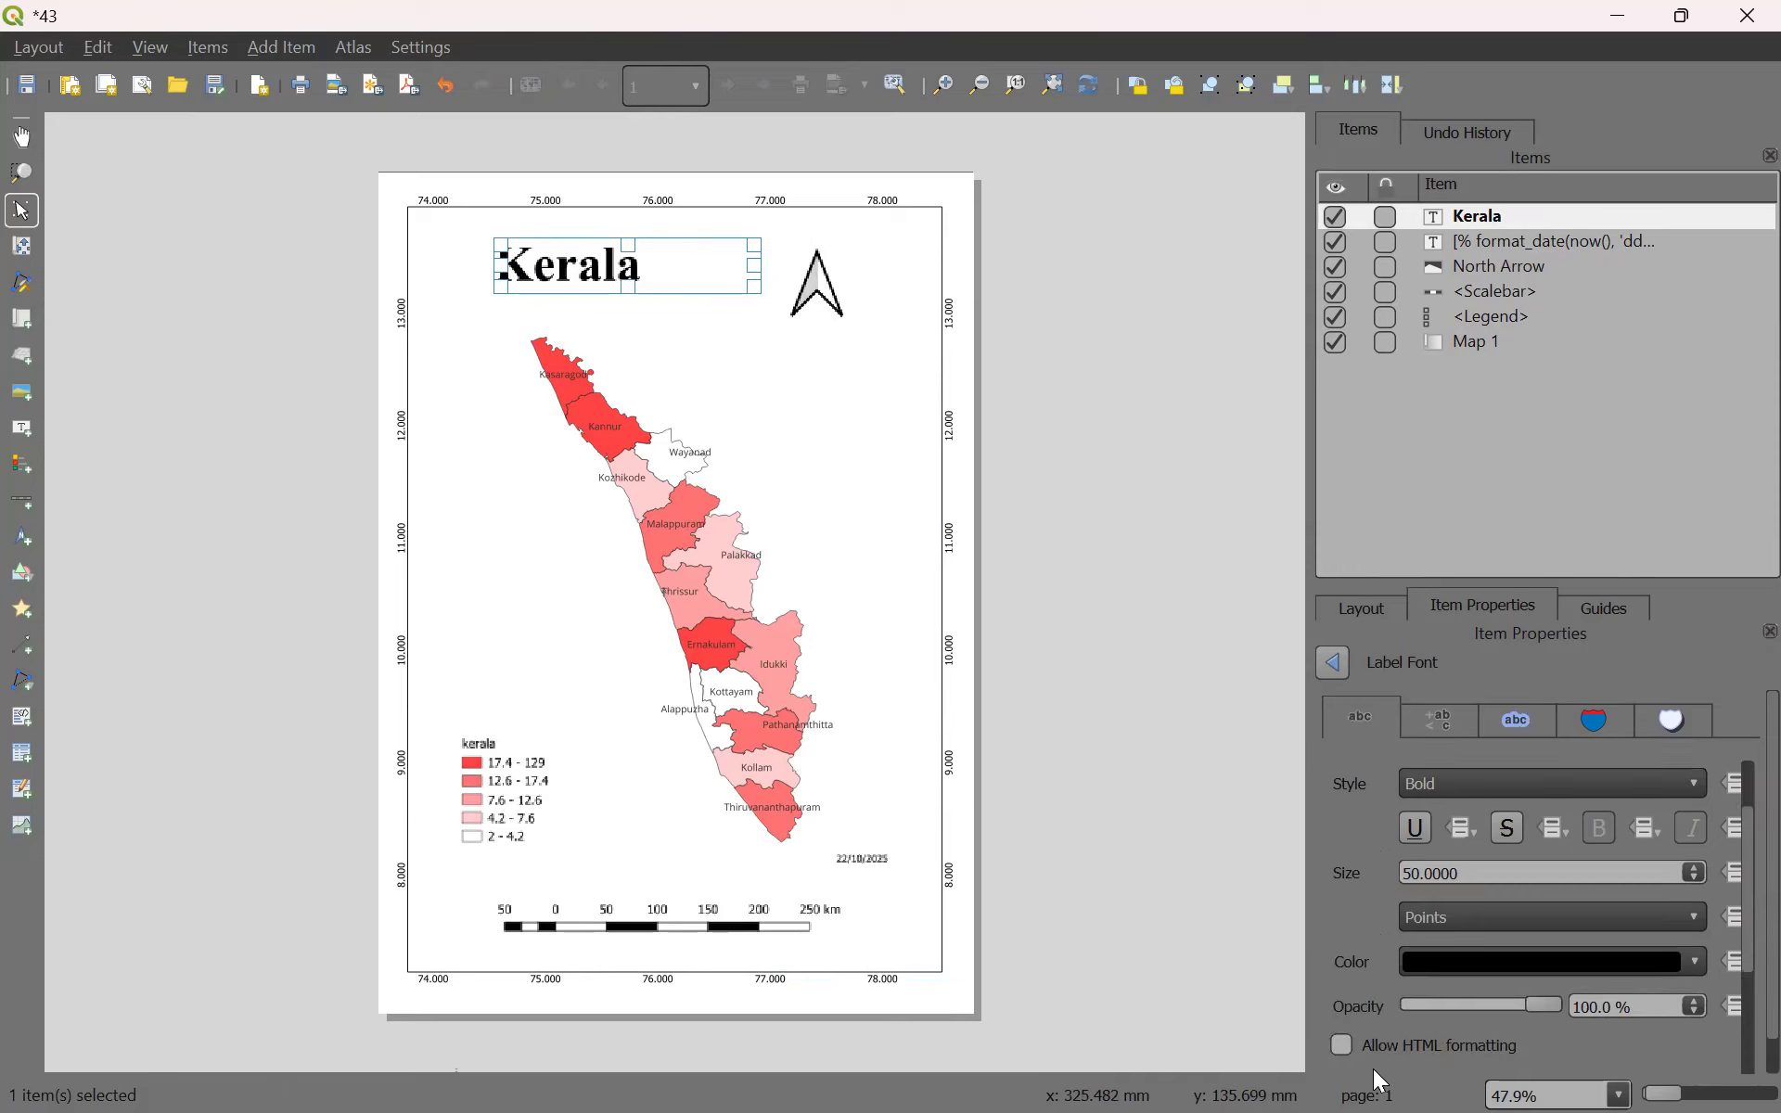
scroll(1360, 965, up, 2)
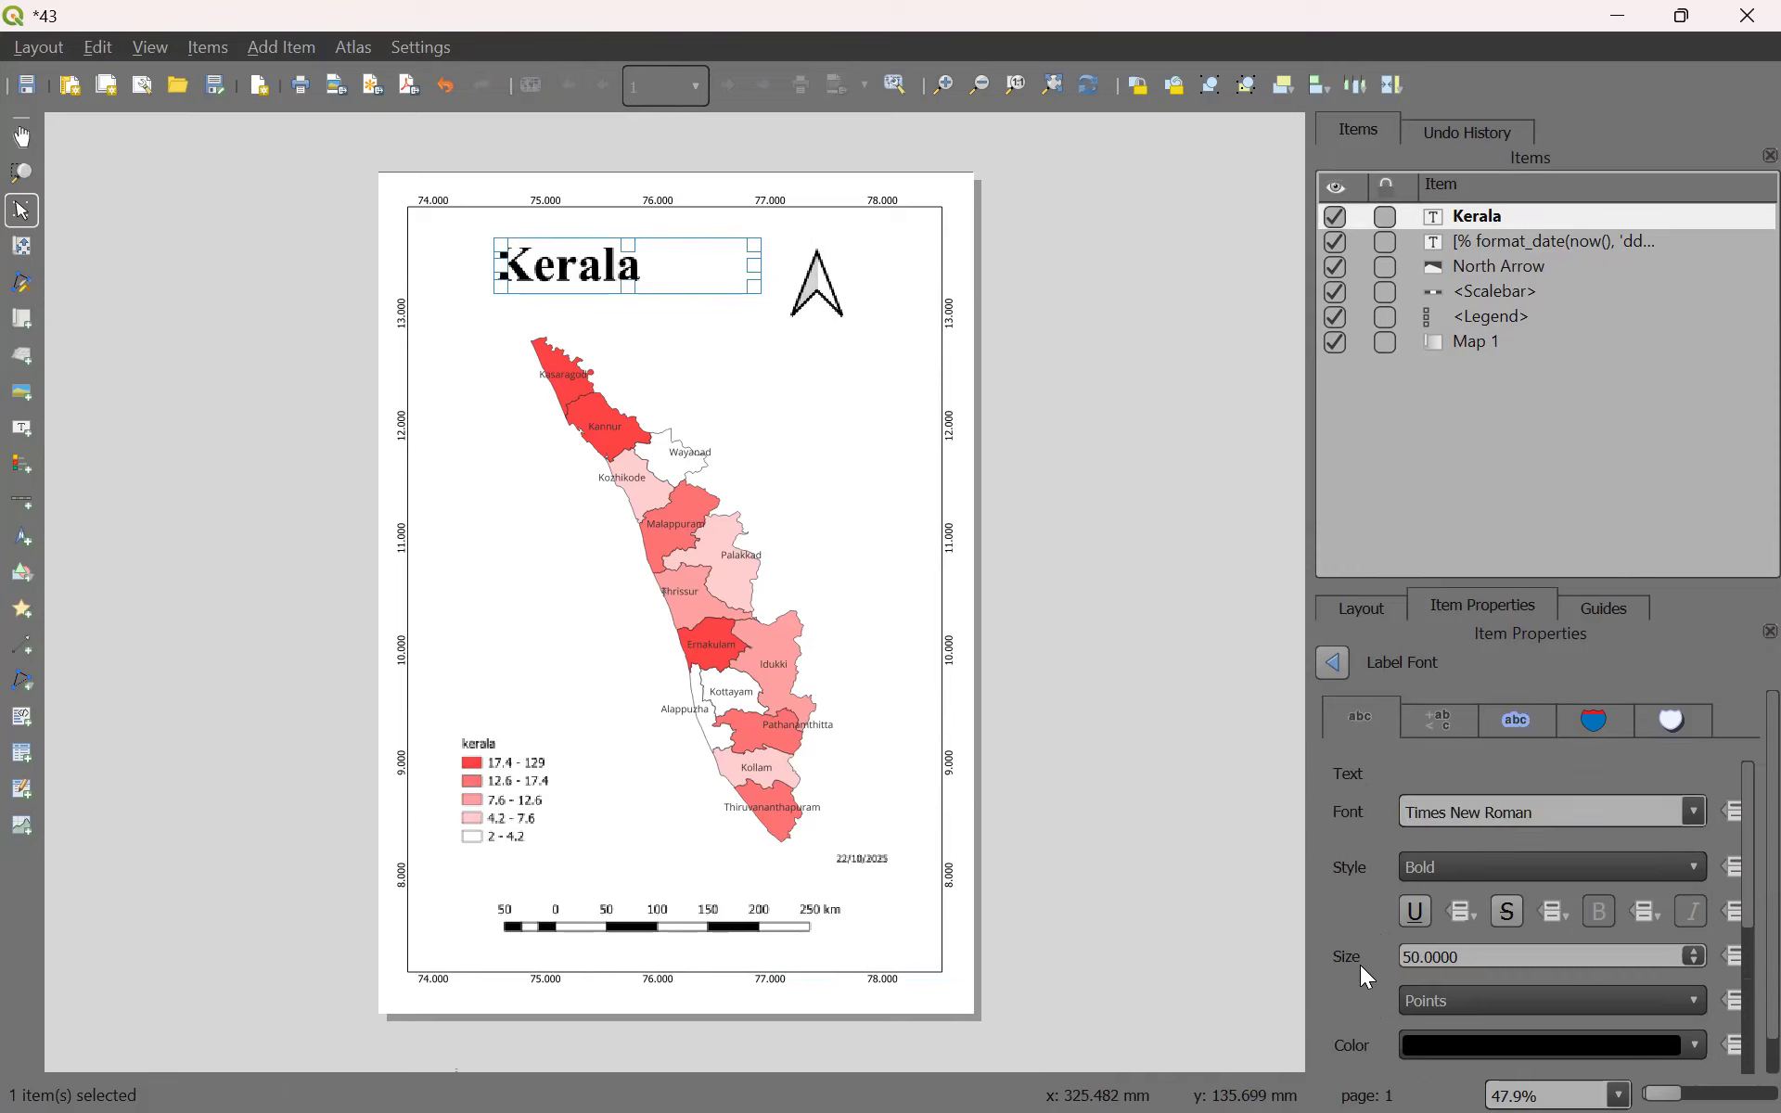
scroll(1360, 965, down, 4)
scroll(1360, 965, down, 2)
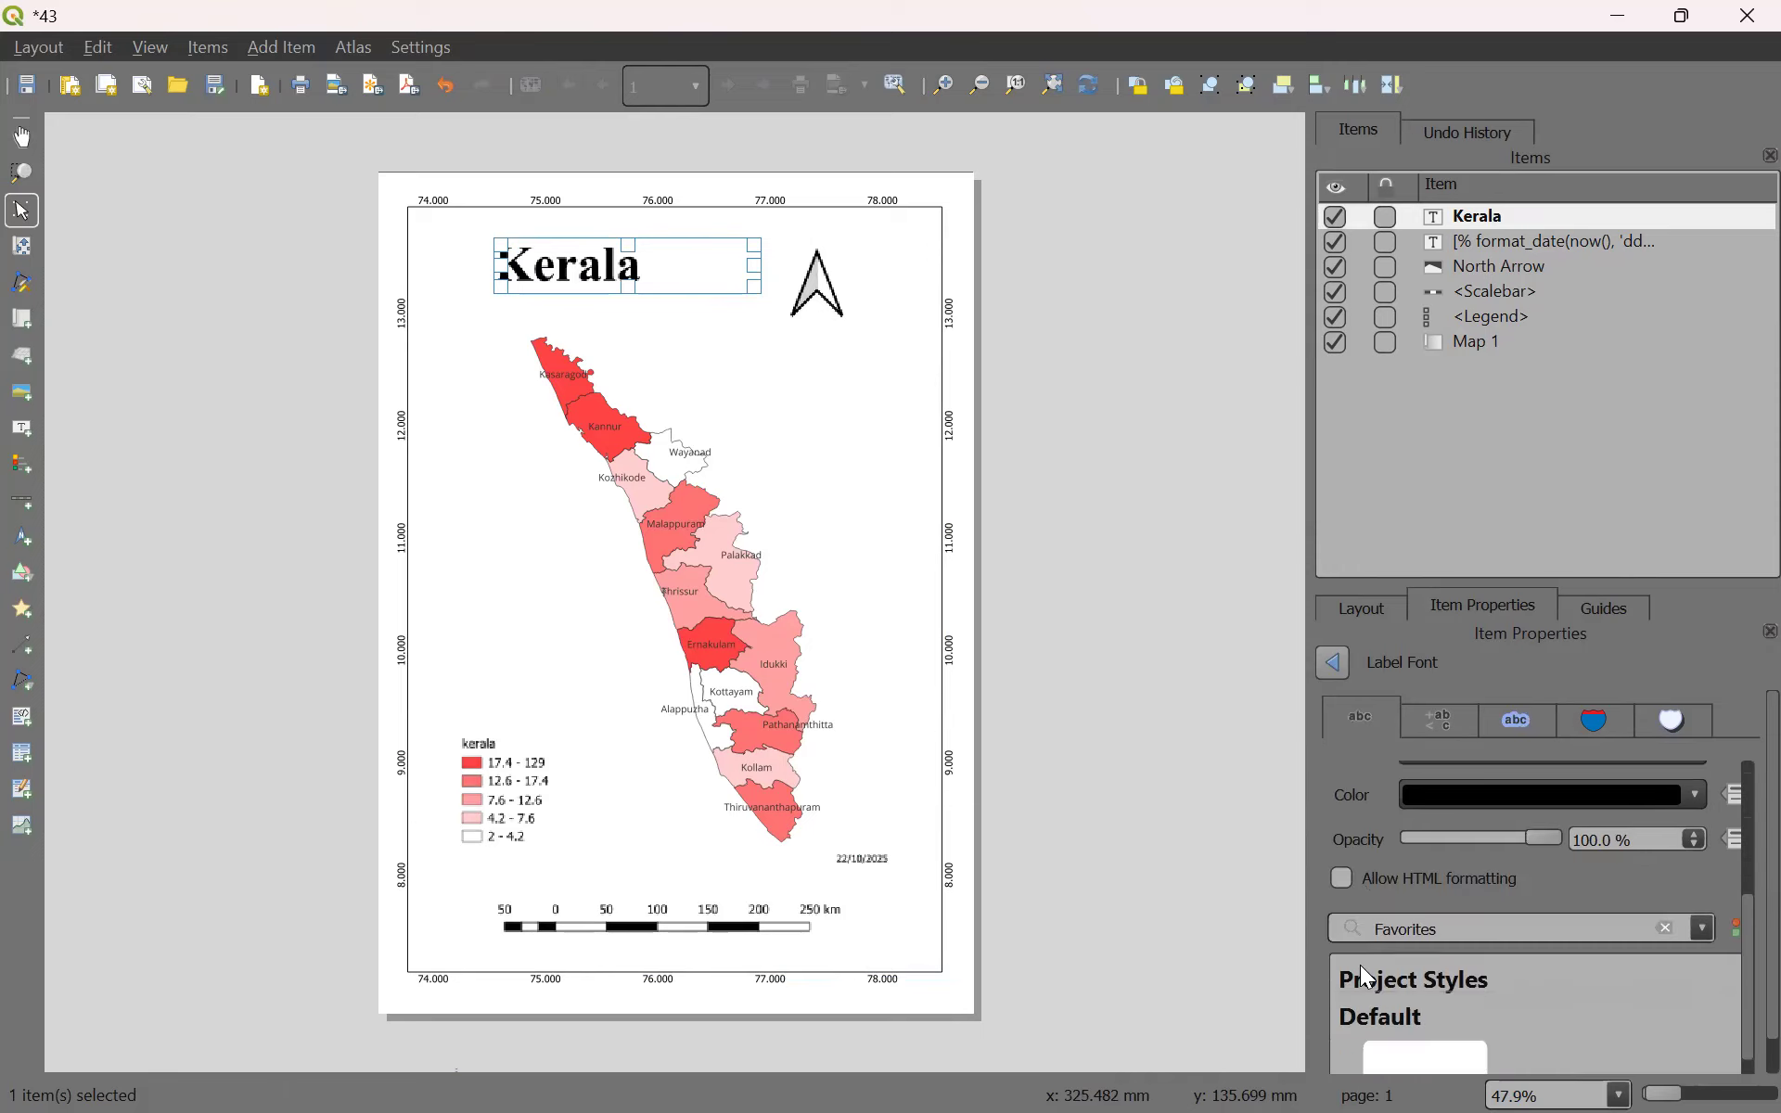
Examine the Kerala title's font settings, including its text, formatting and buffer options.
scroll(1566, 893, up, 6)
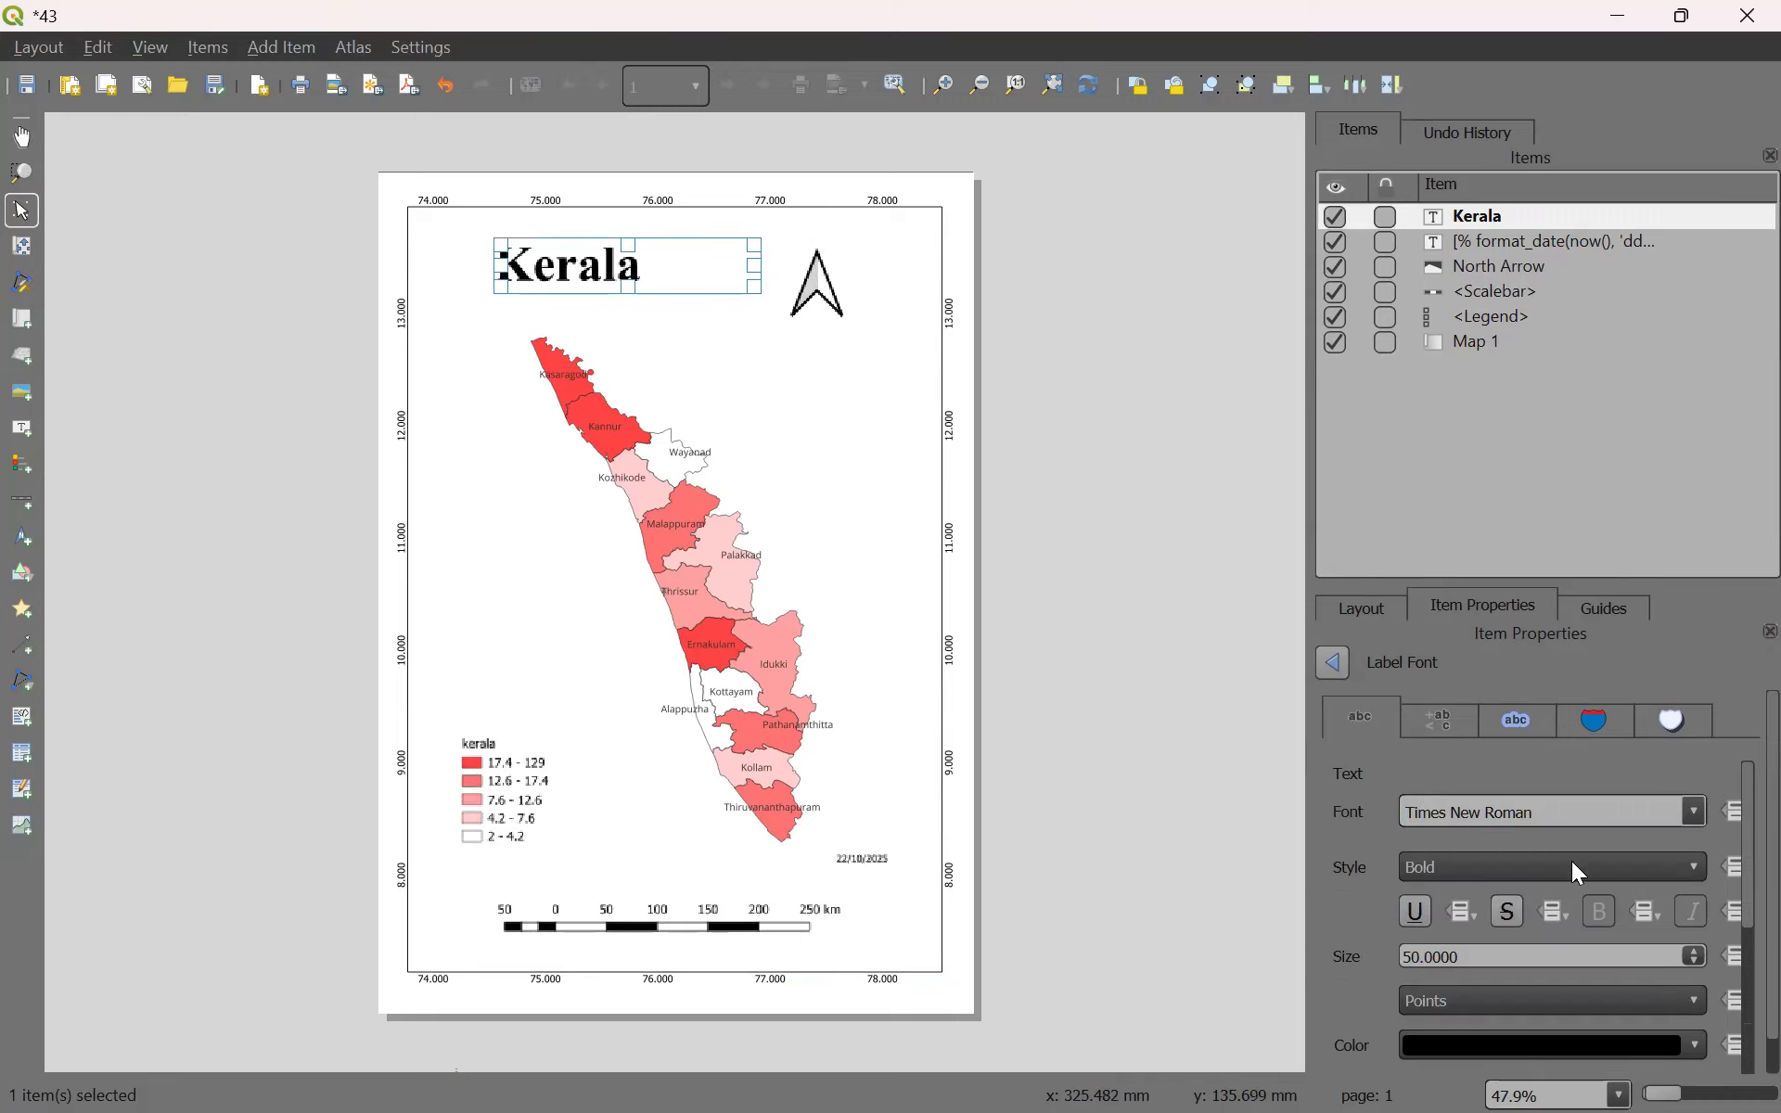
click(1444, 729)
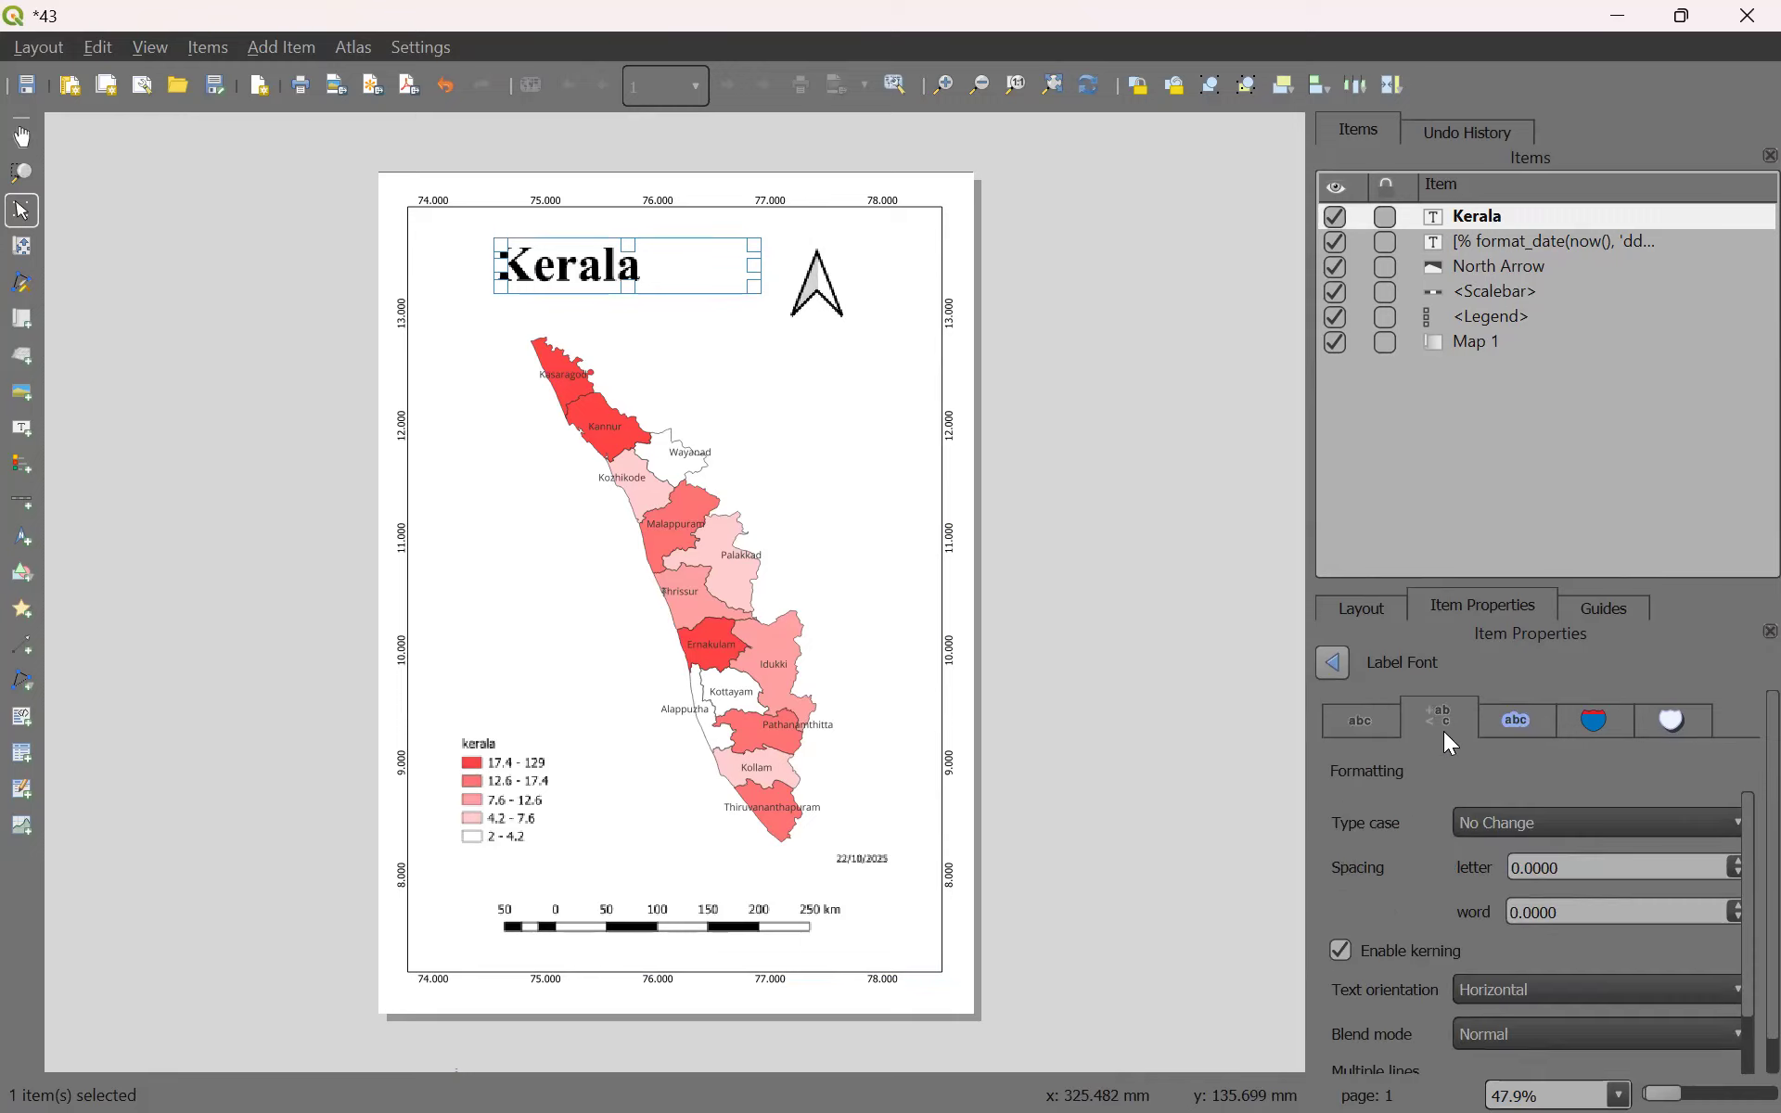
click(1524, 713)
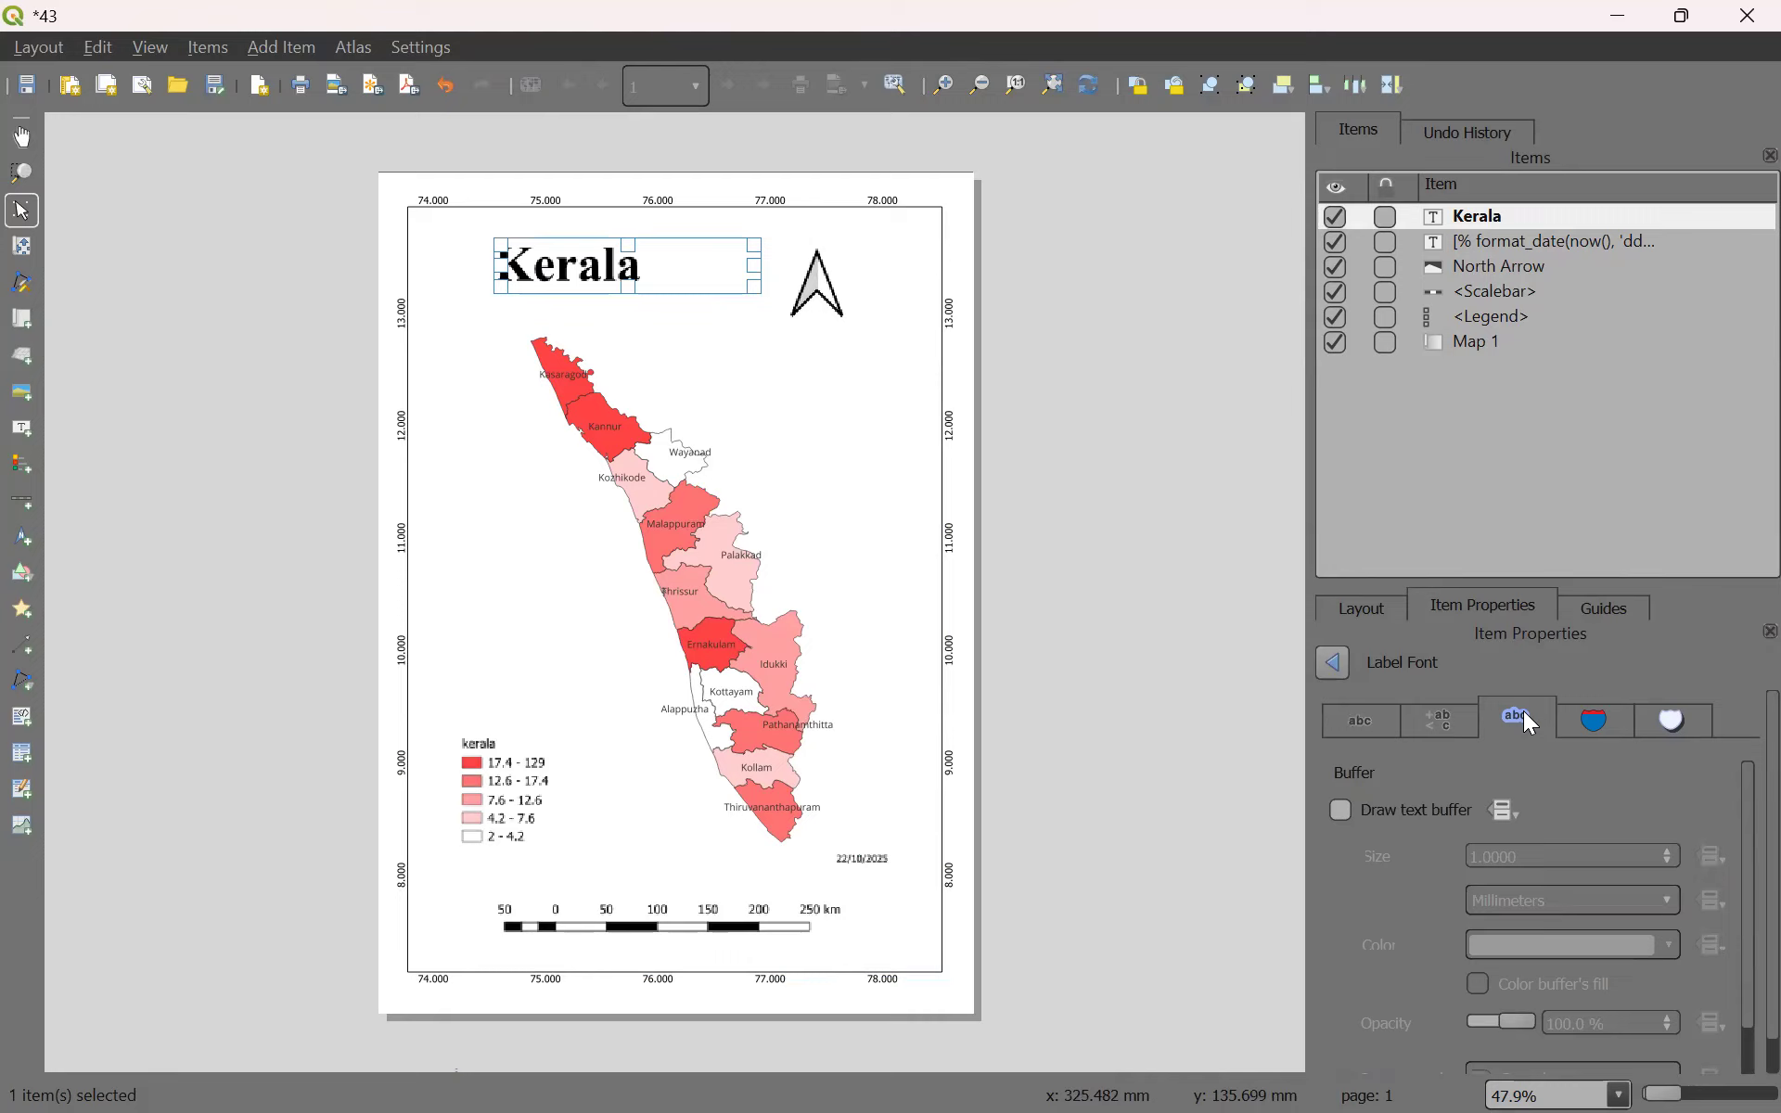
click(1460, 712)
click(1344, 730)
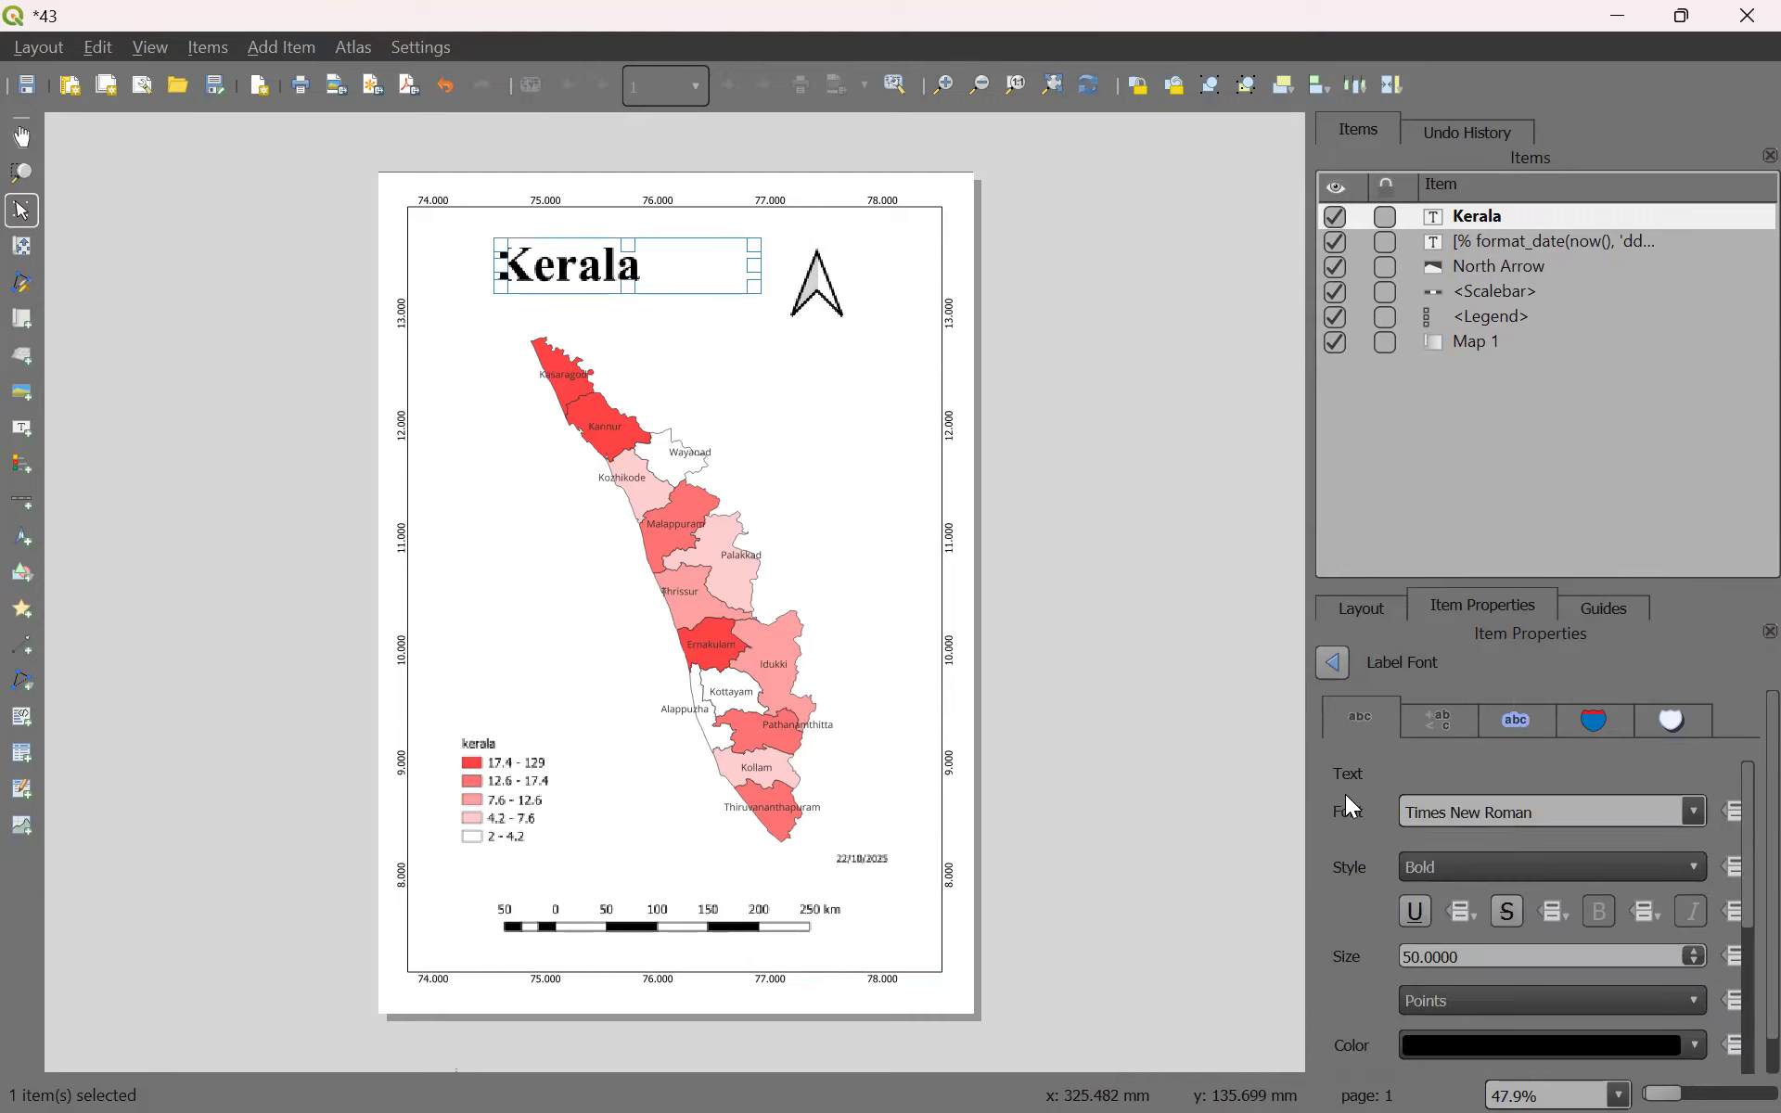
scroll(1345, 891, down, 1)
scroll(1354, 904, down, 1)
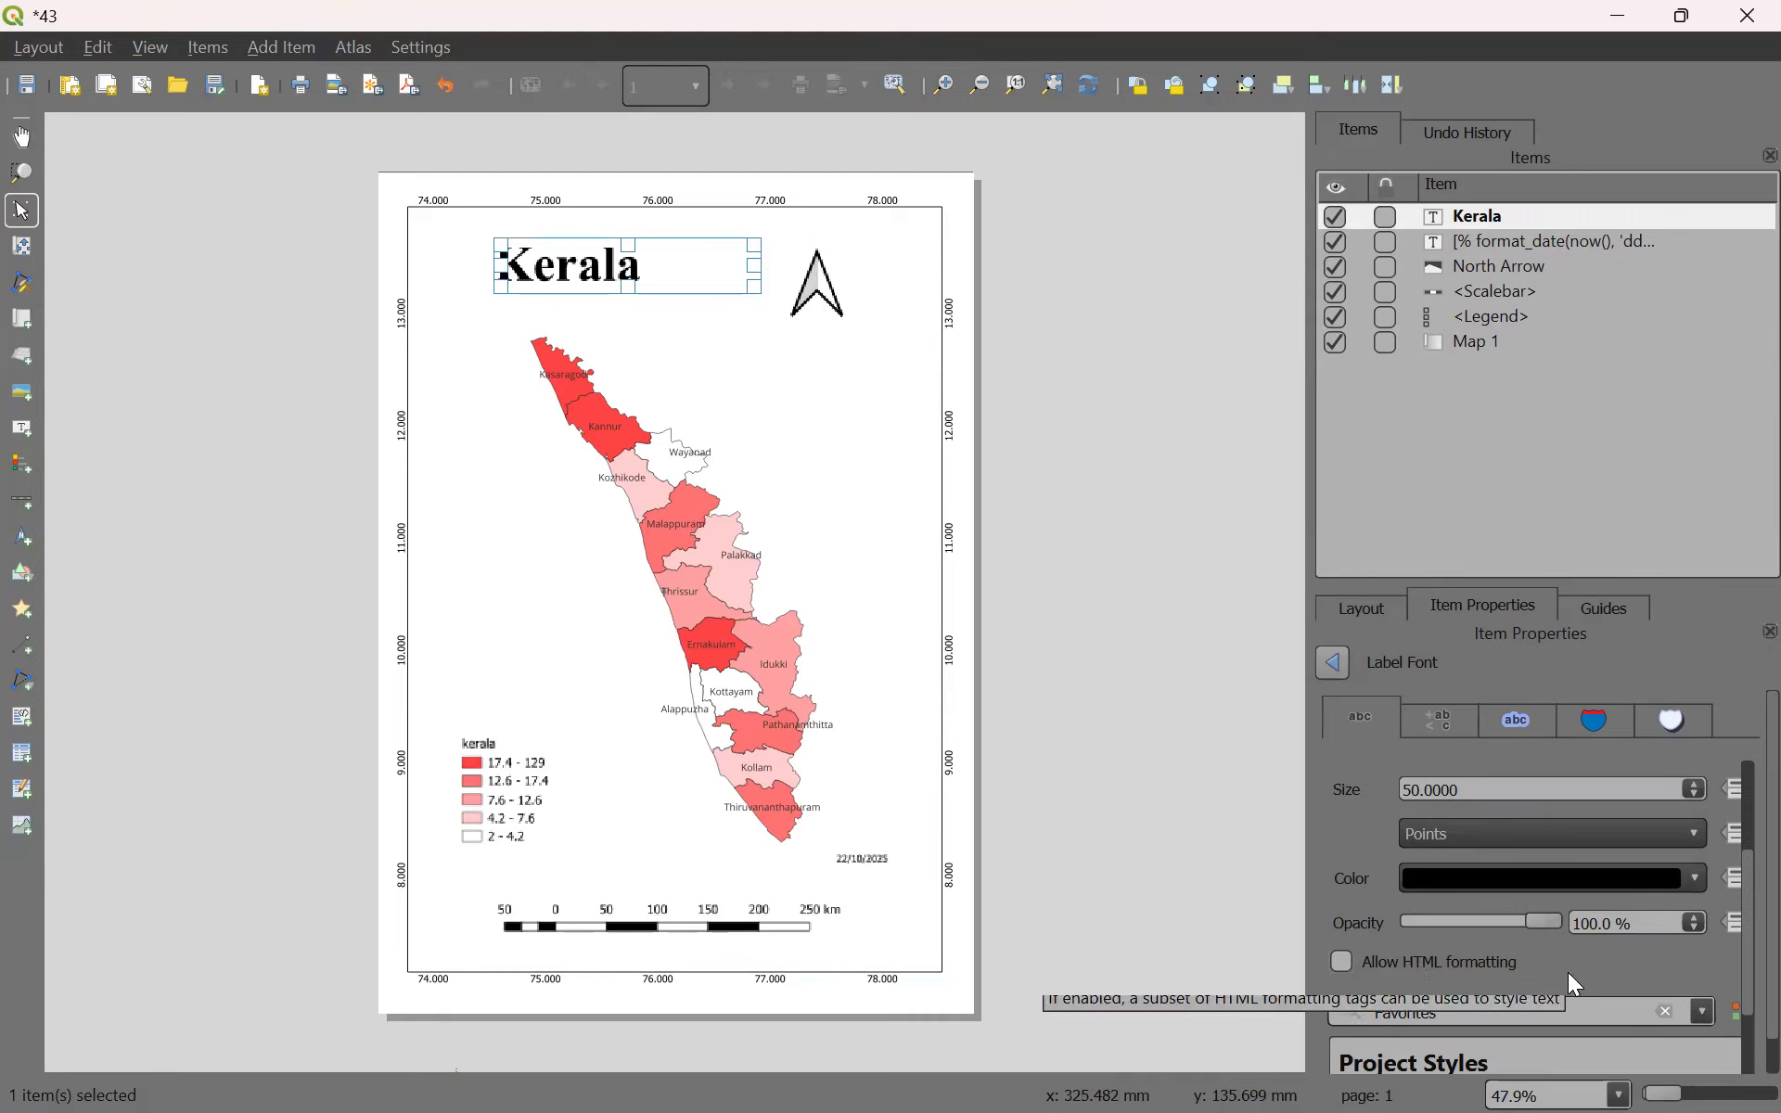
scroll(1568, 973, down, 3)
scroll(1566, 958, up, 5)
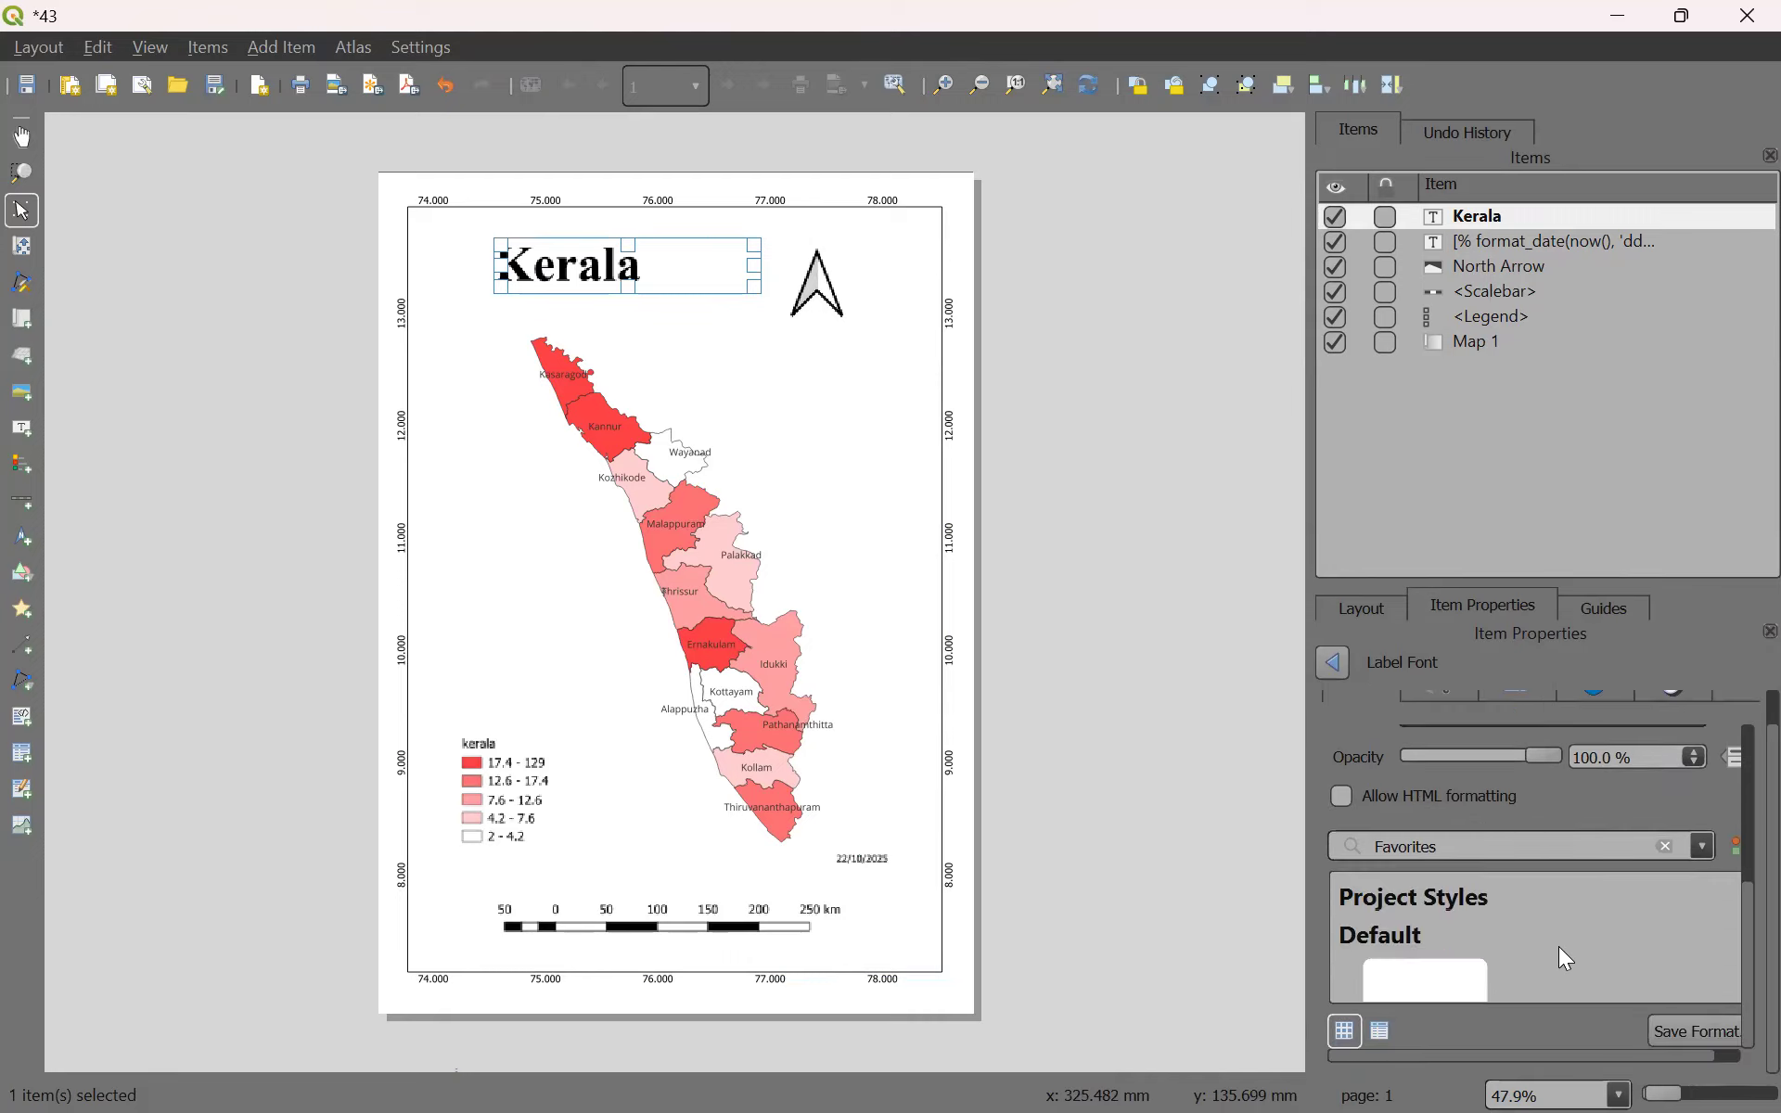
scroll(1558, 954, up, 1)
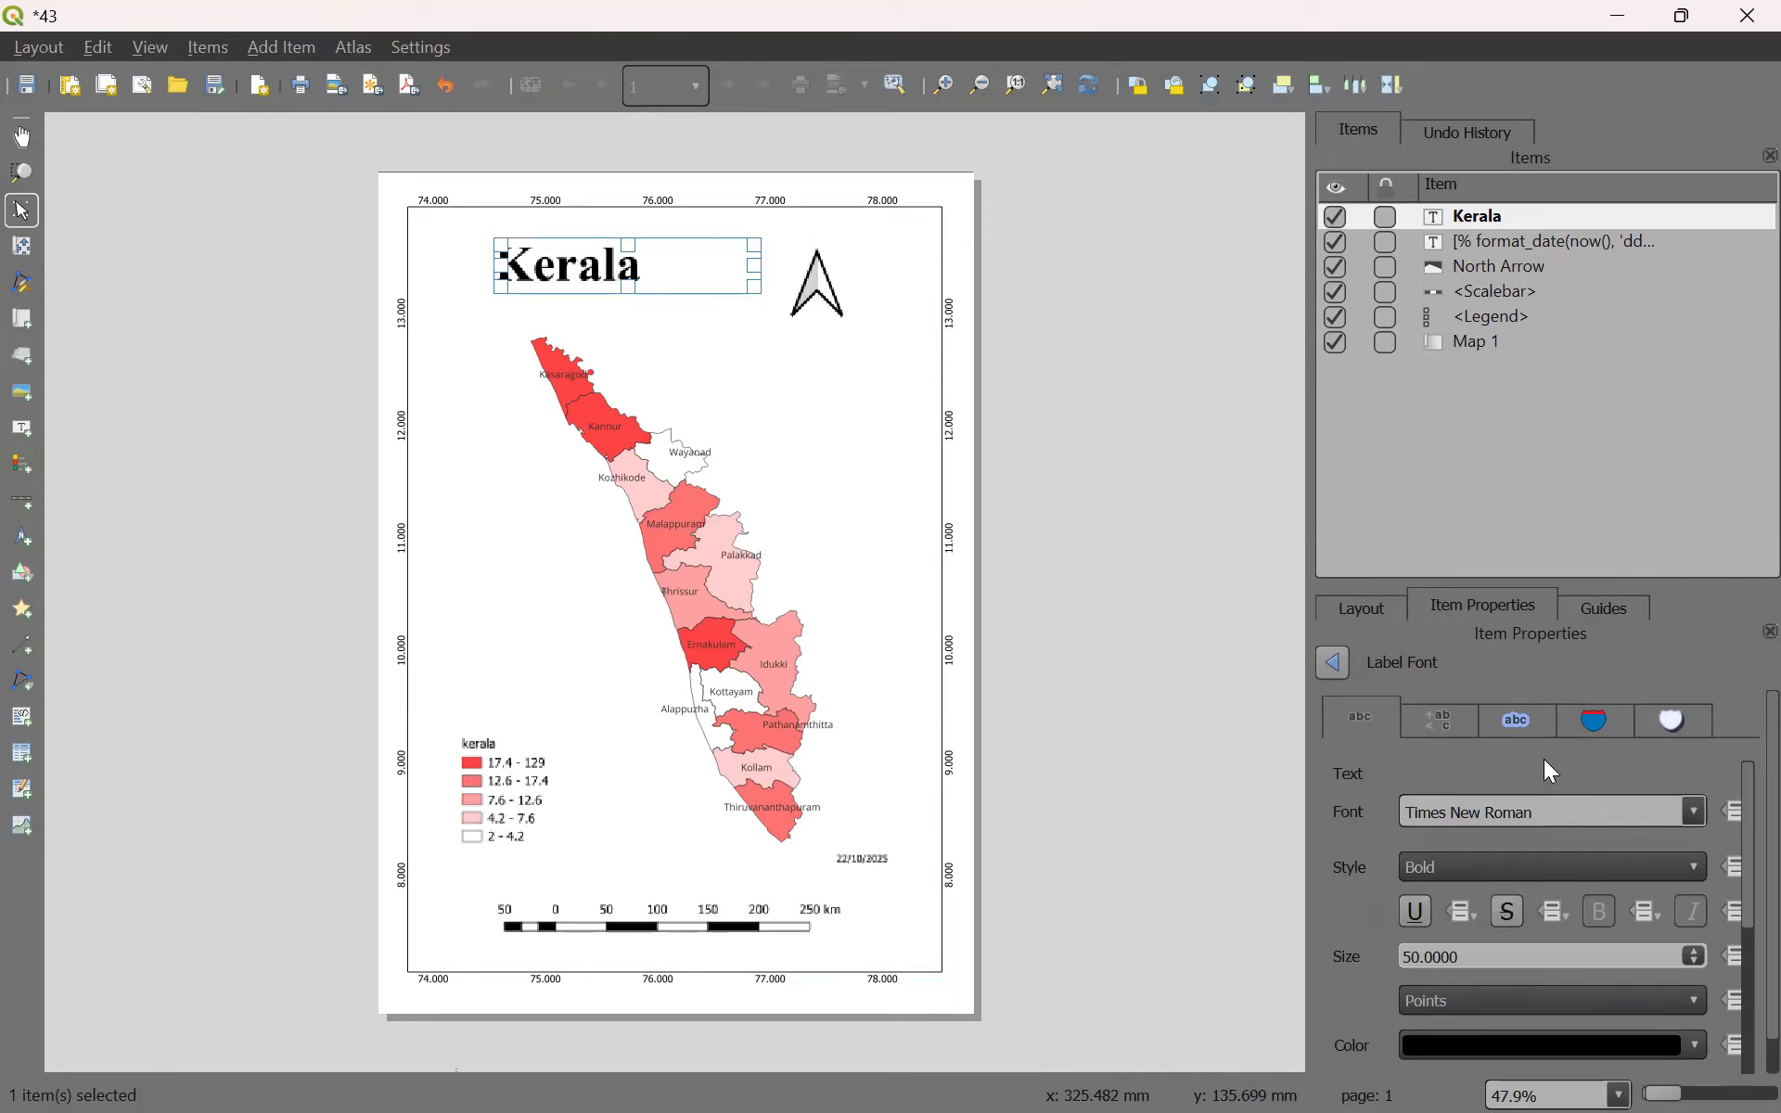
Center the Kerala title horizontally within its label box and deselect the label.
click(1333, 664)
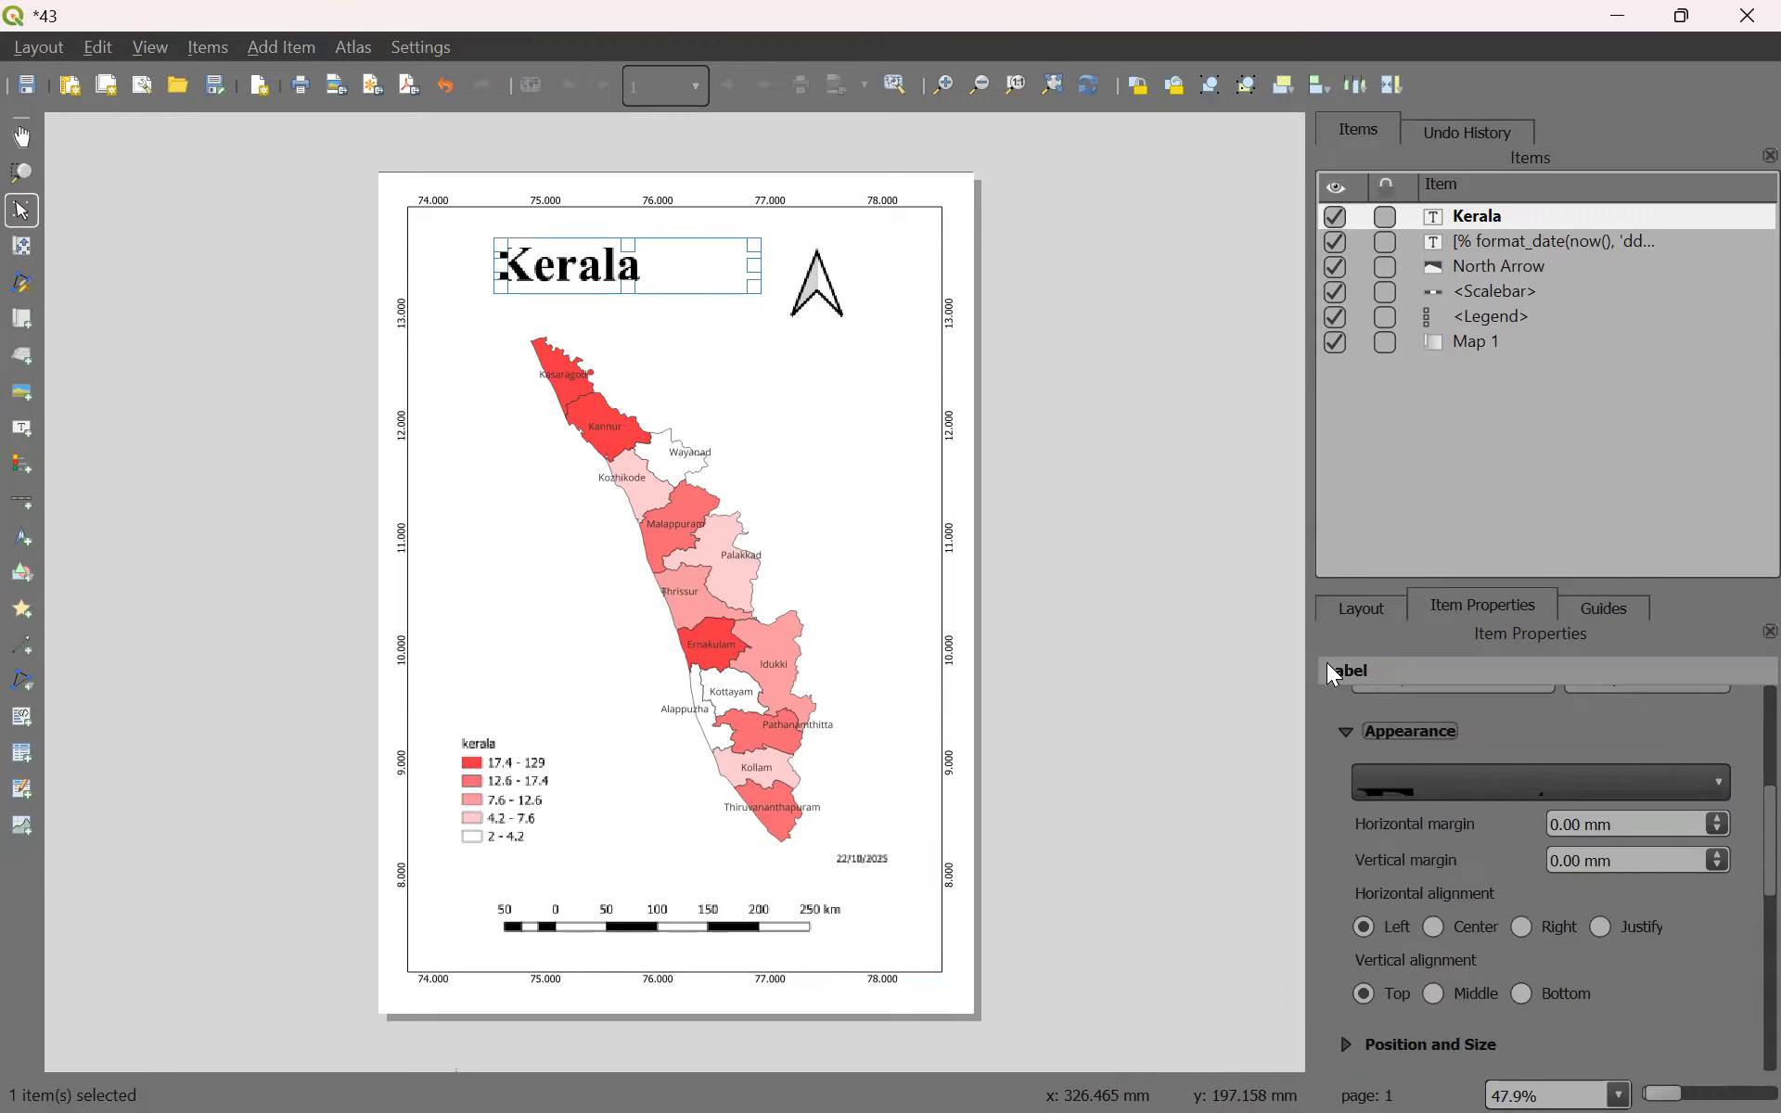
click(1433, 926)
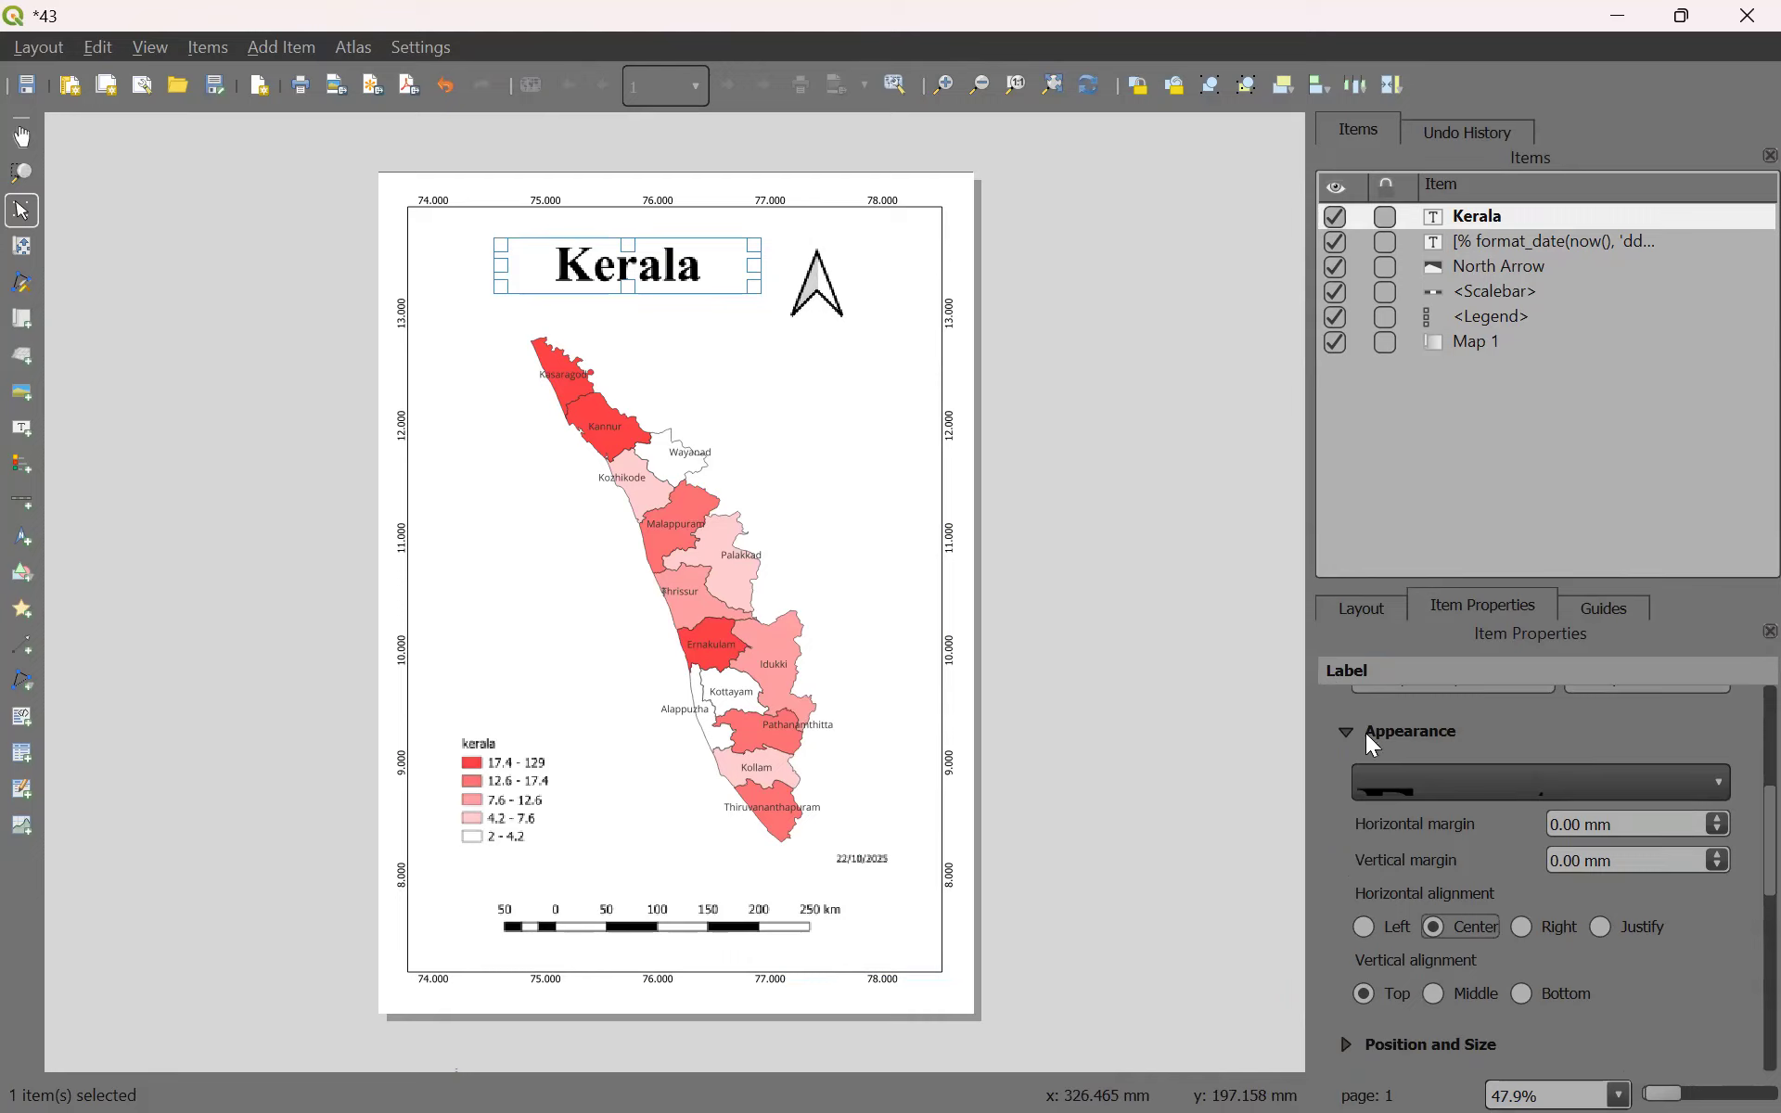
click(1340, 727)
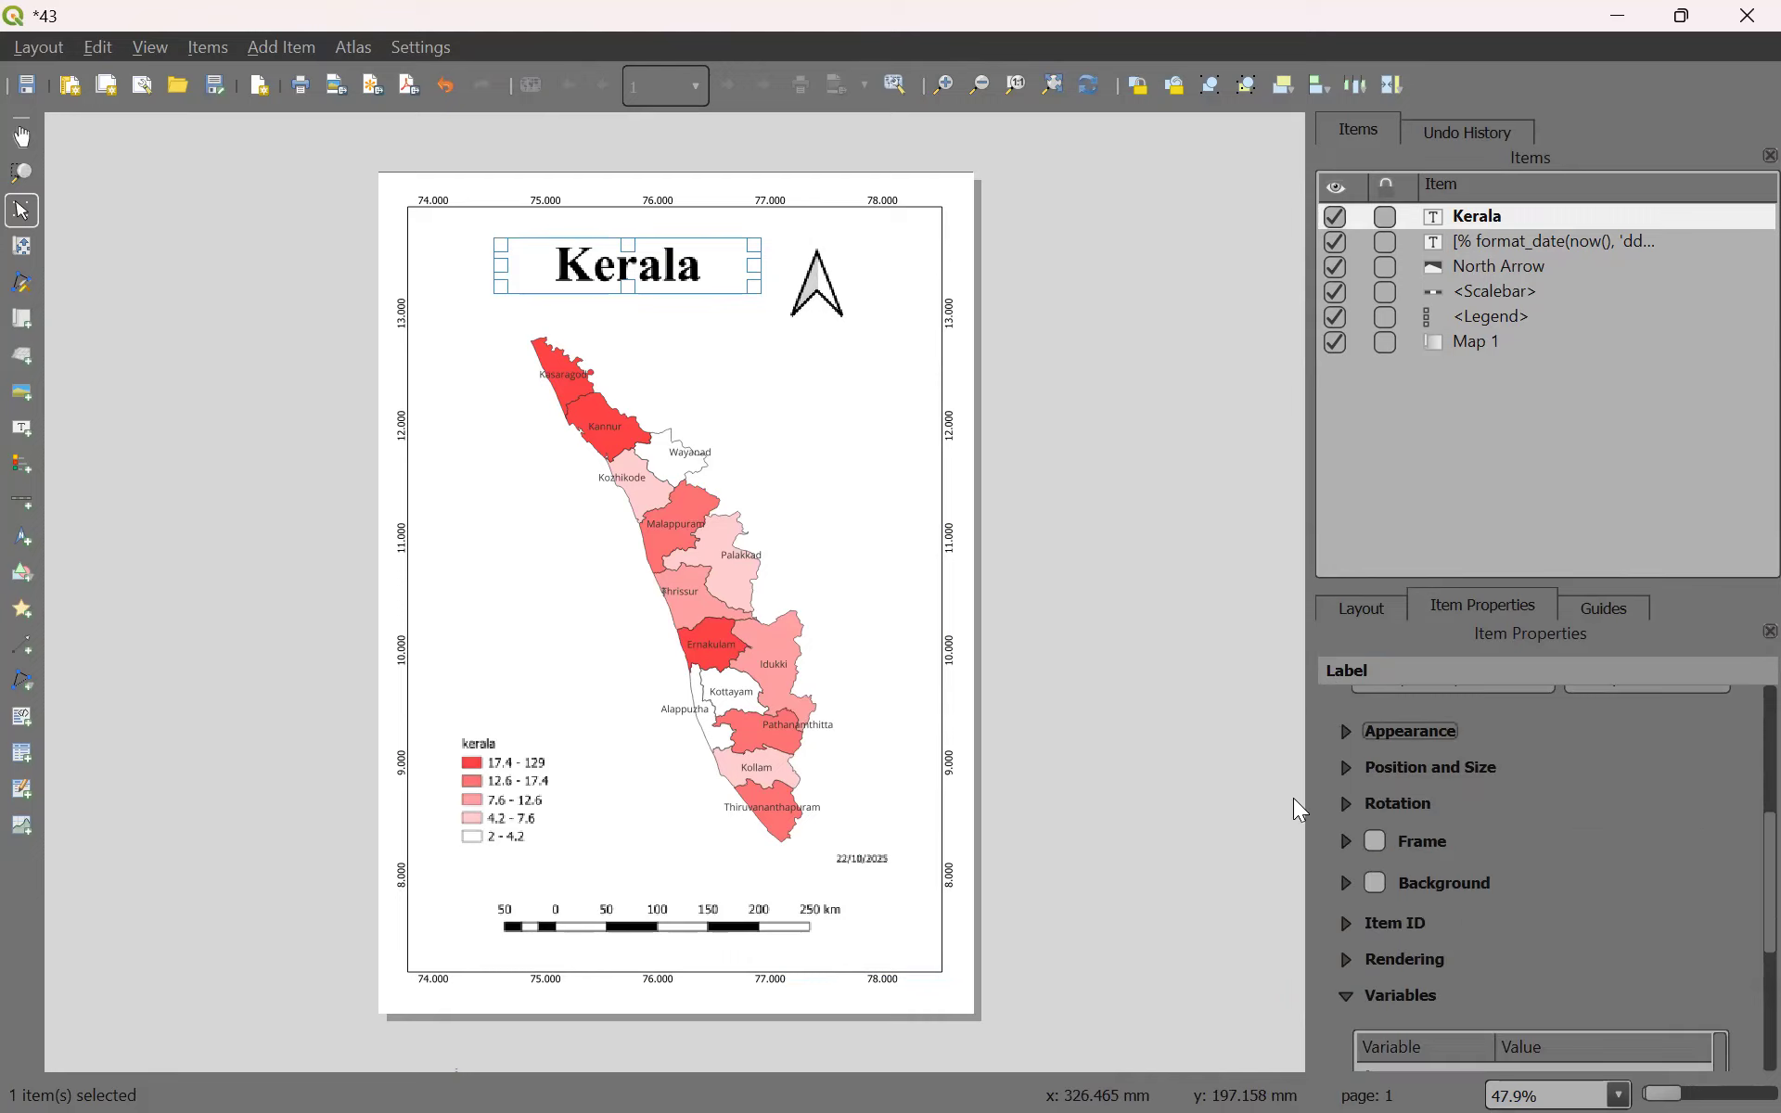
click(1215, 728)
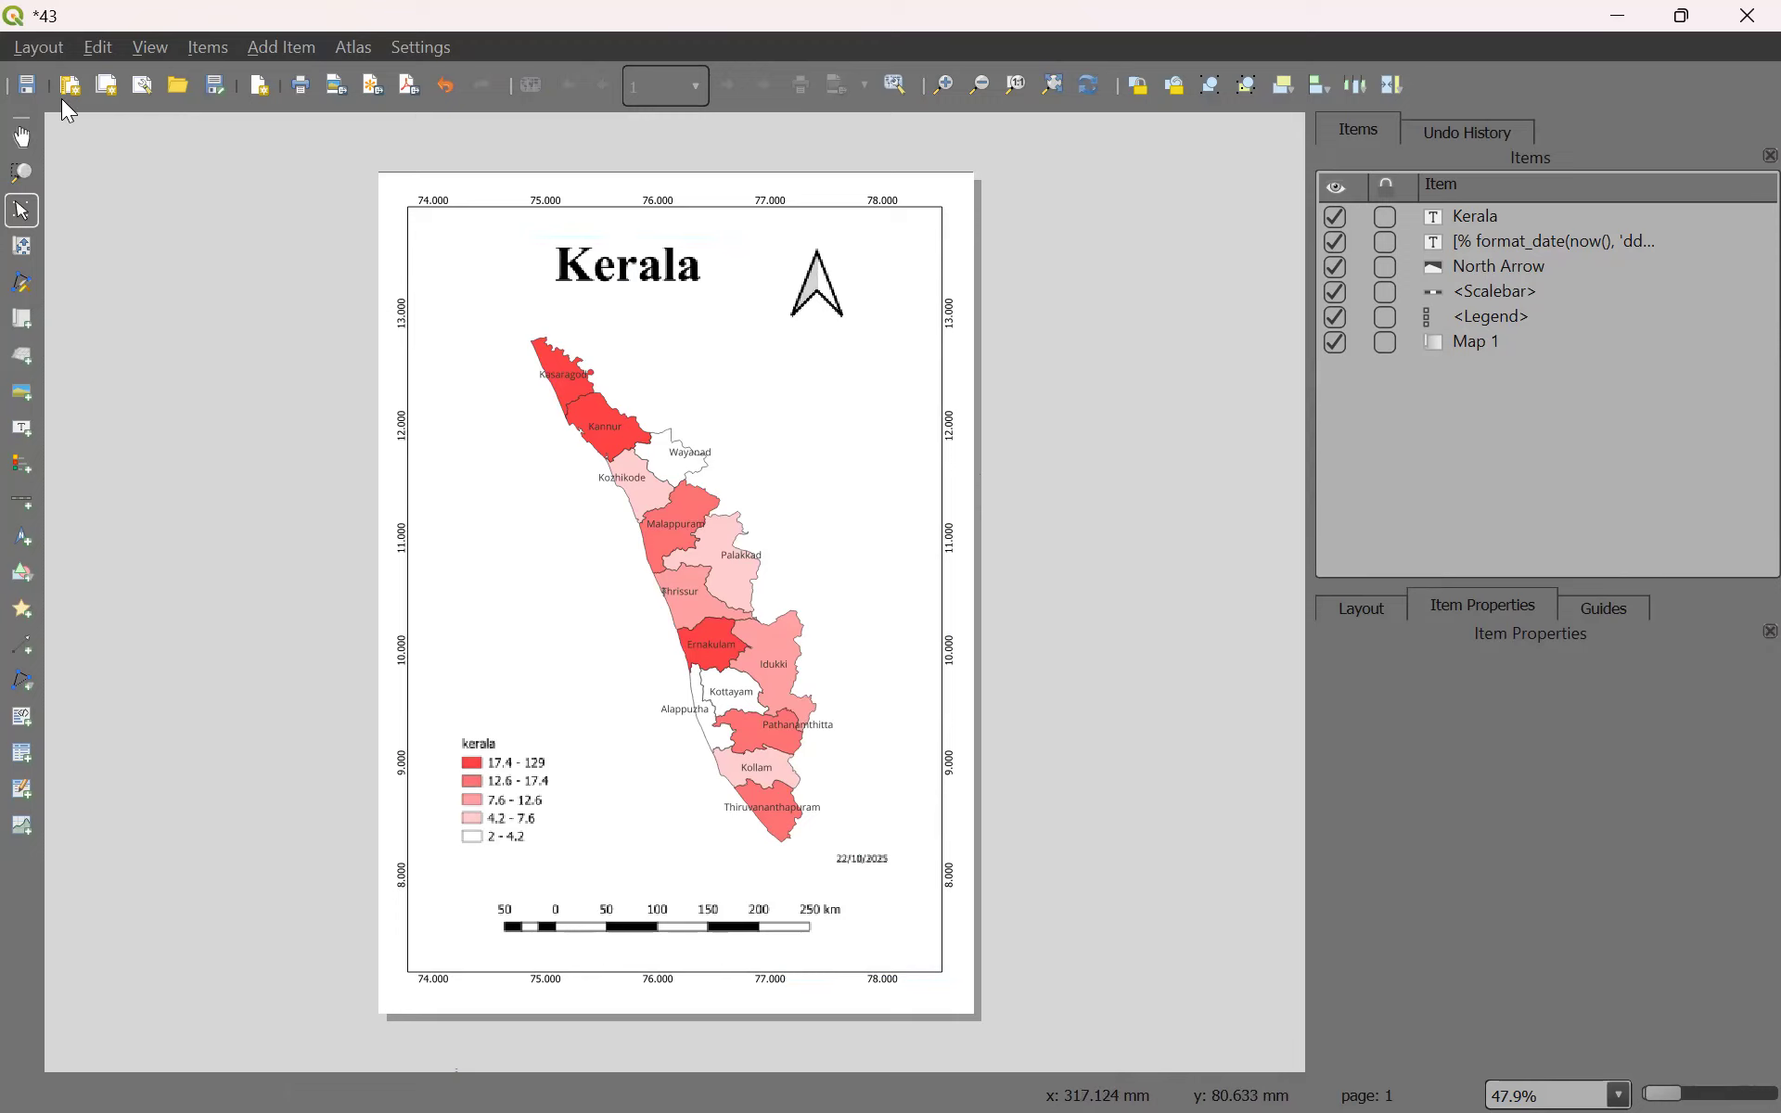
Start exporting the layout as an image and choose the BSc practical folder on New Volume (E:) as its destination.
click(58, 52)
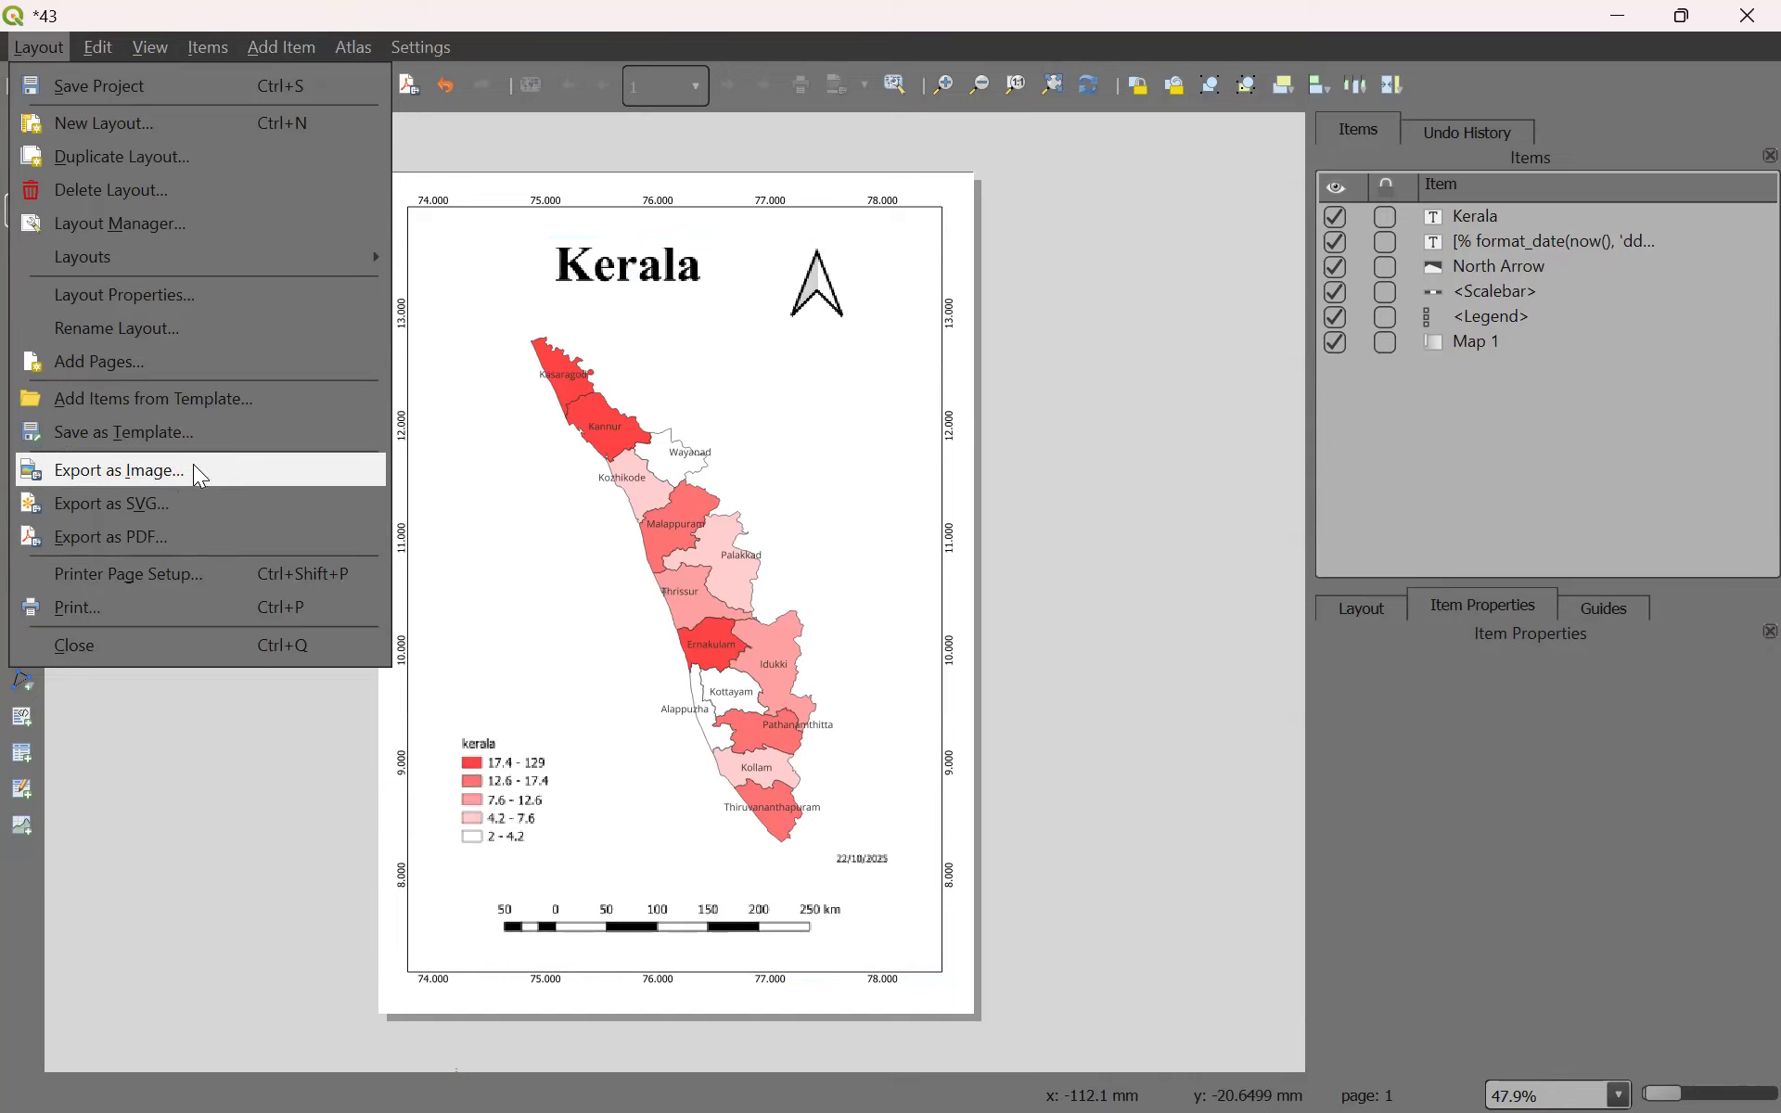
click(155, 469)
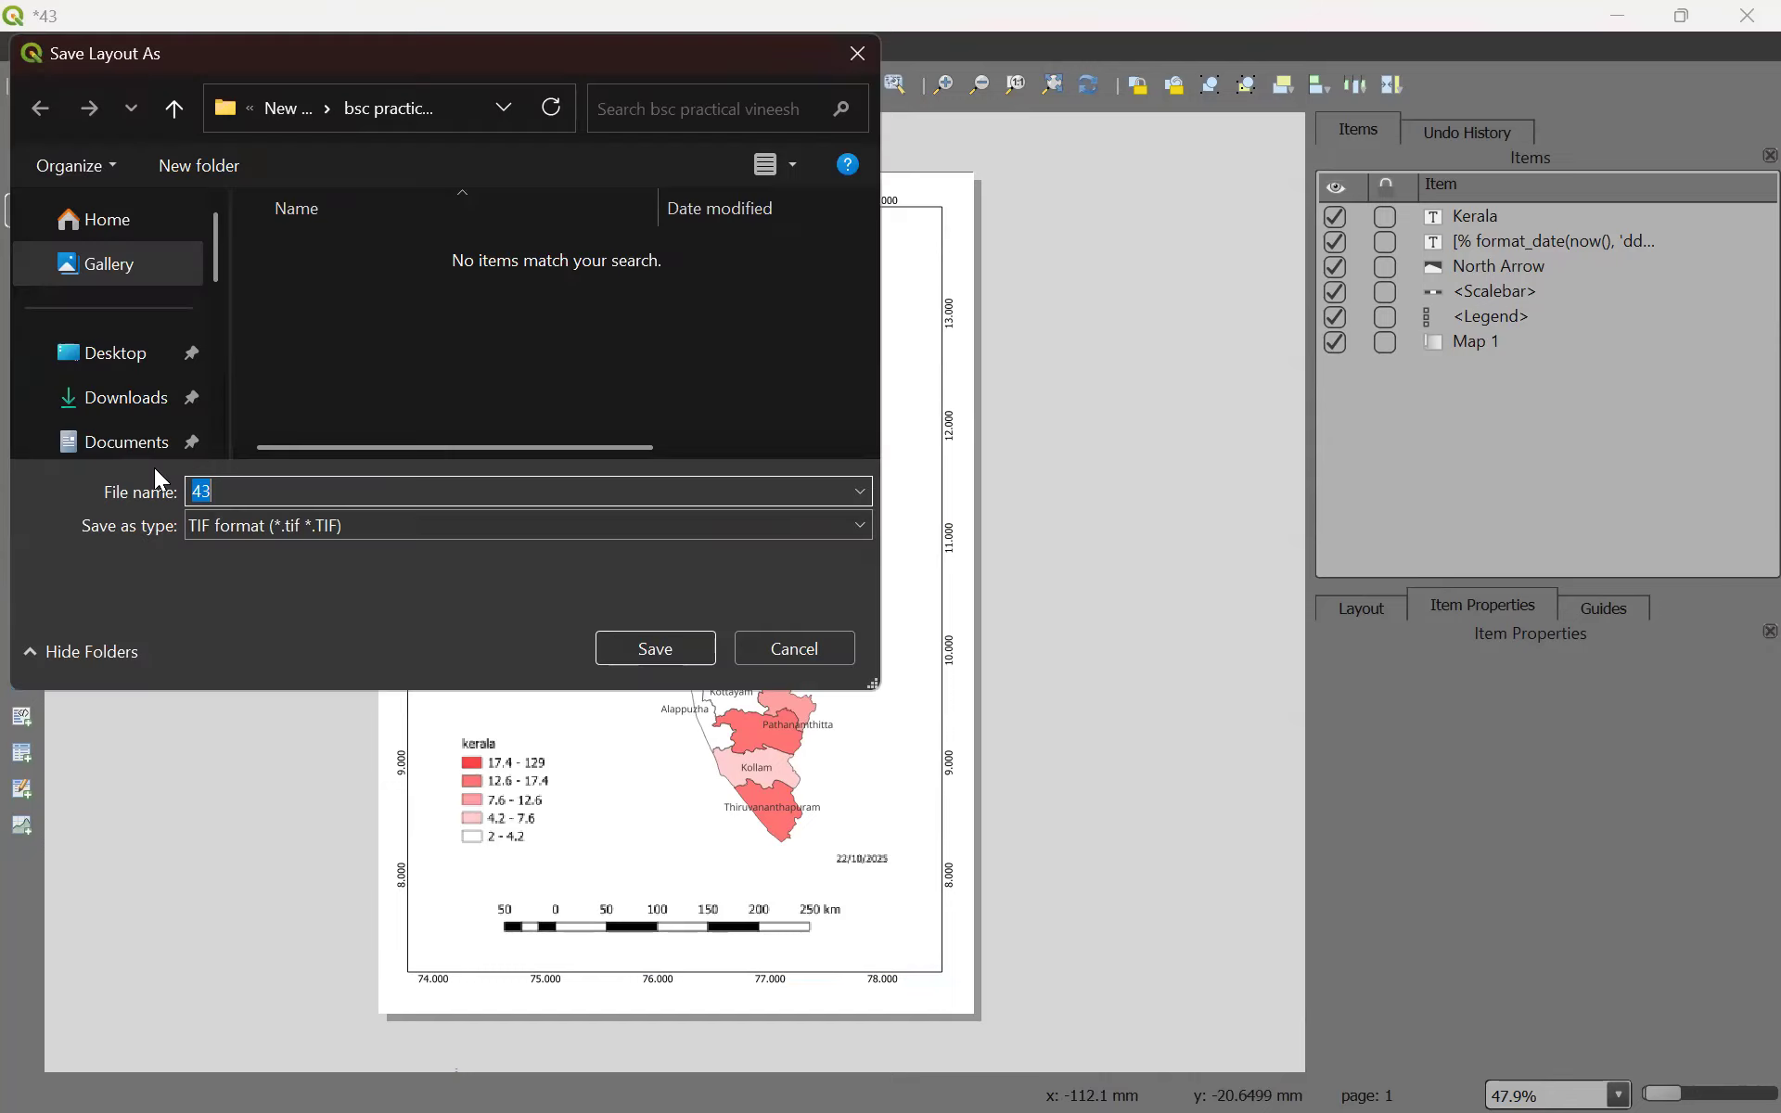
scroll(156, 371, down, 5)
click(119, 390)
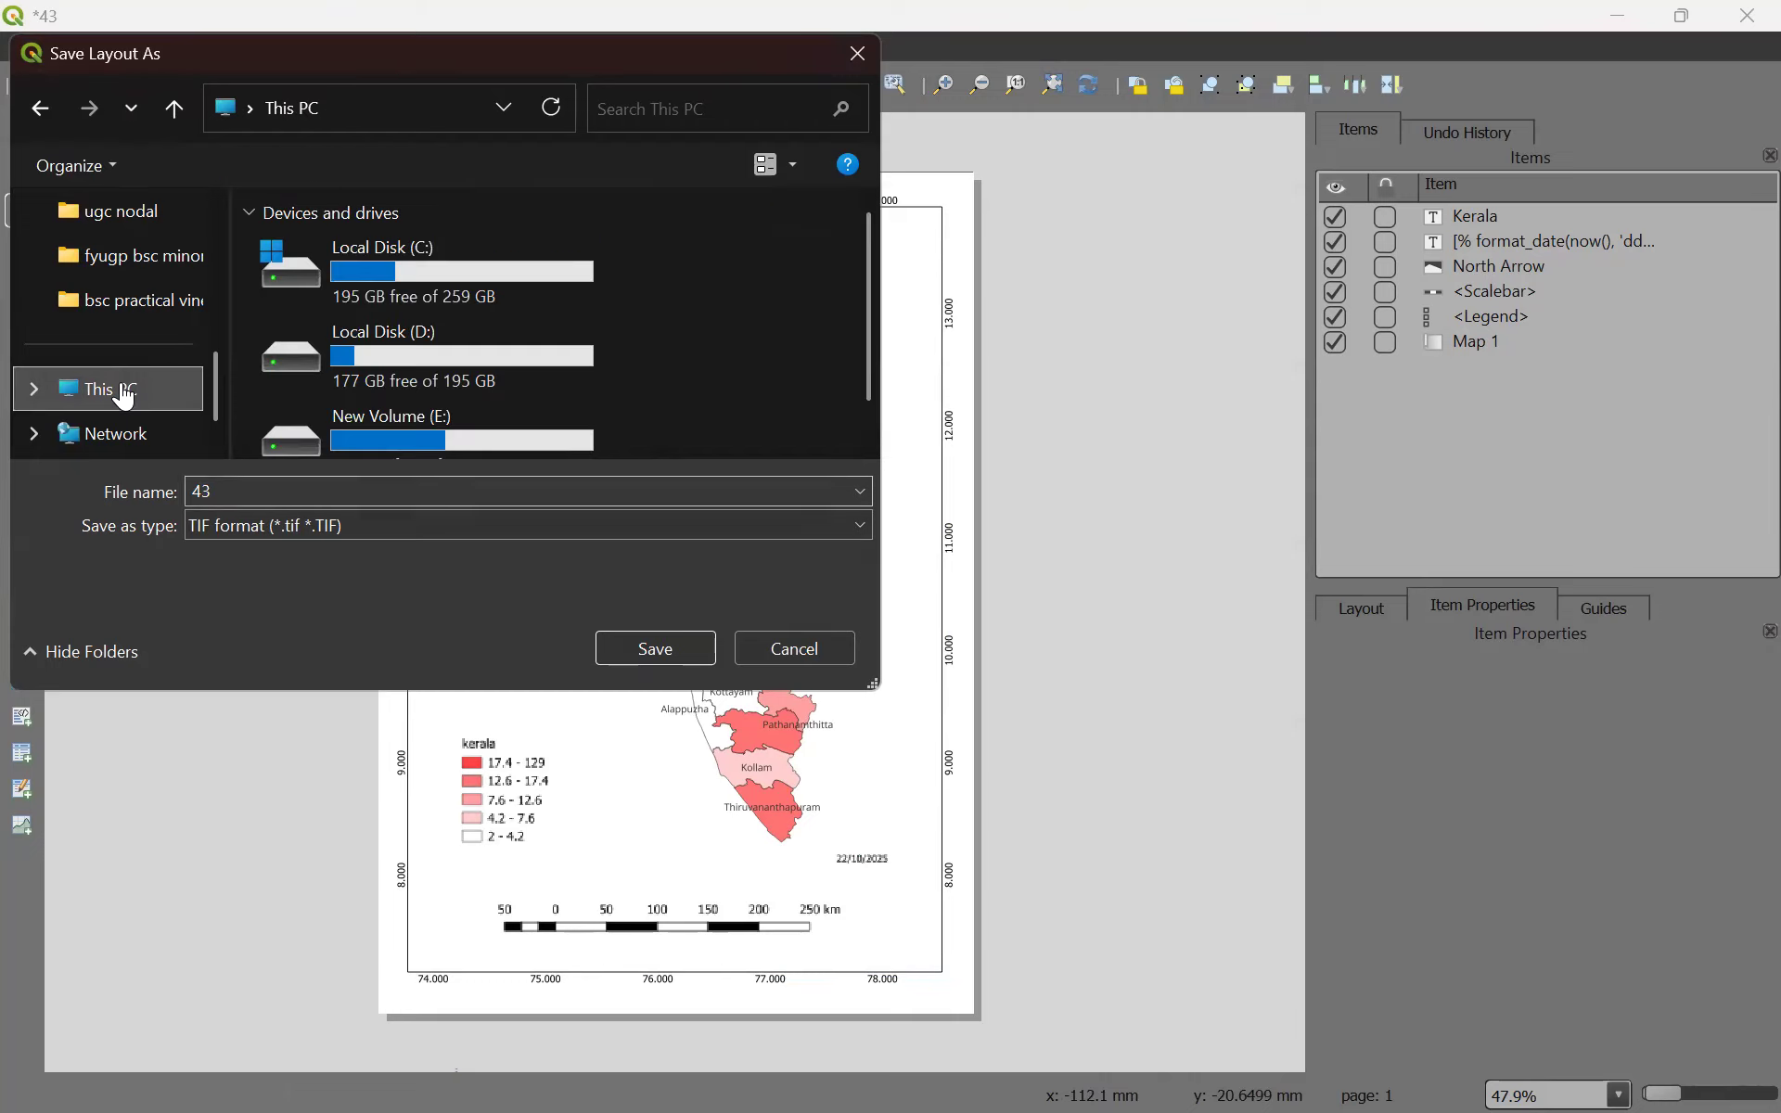
double_click(347, 412)
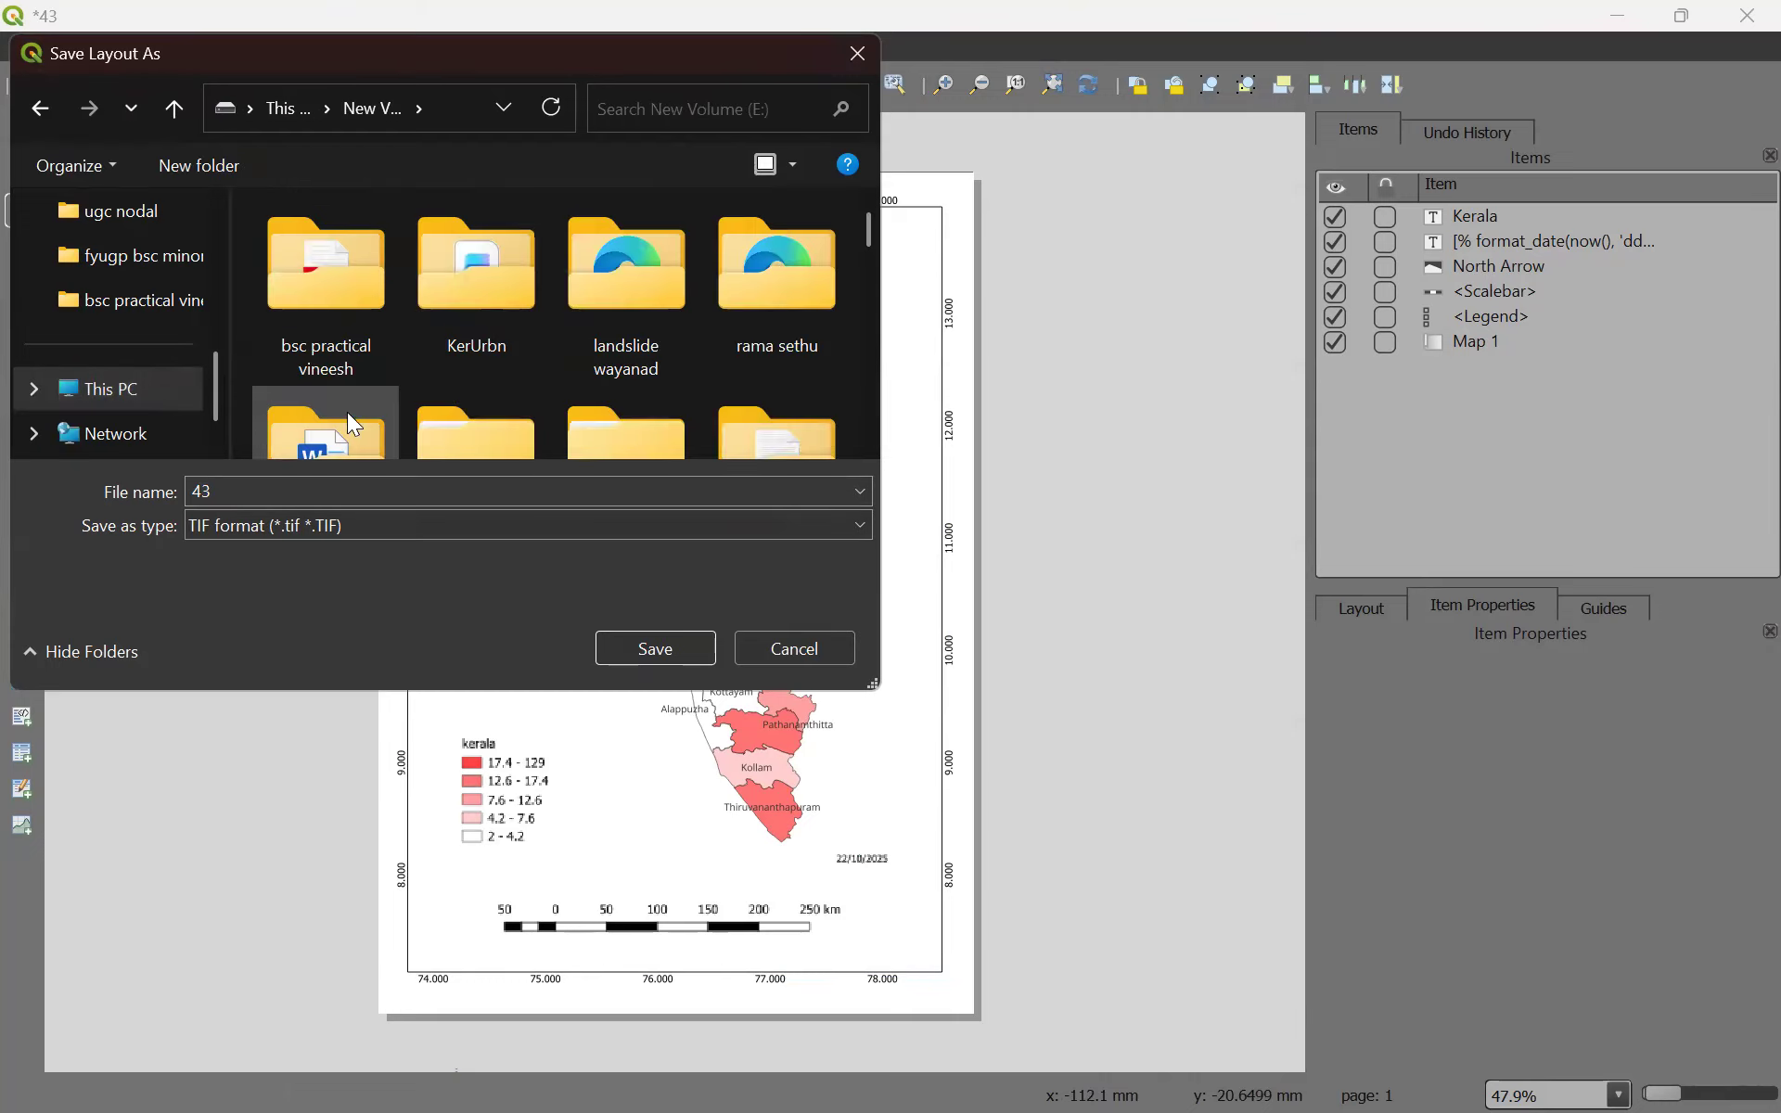
double_click(349, 288)
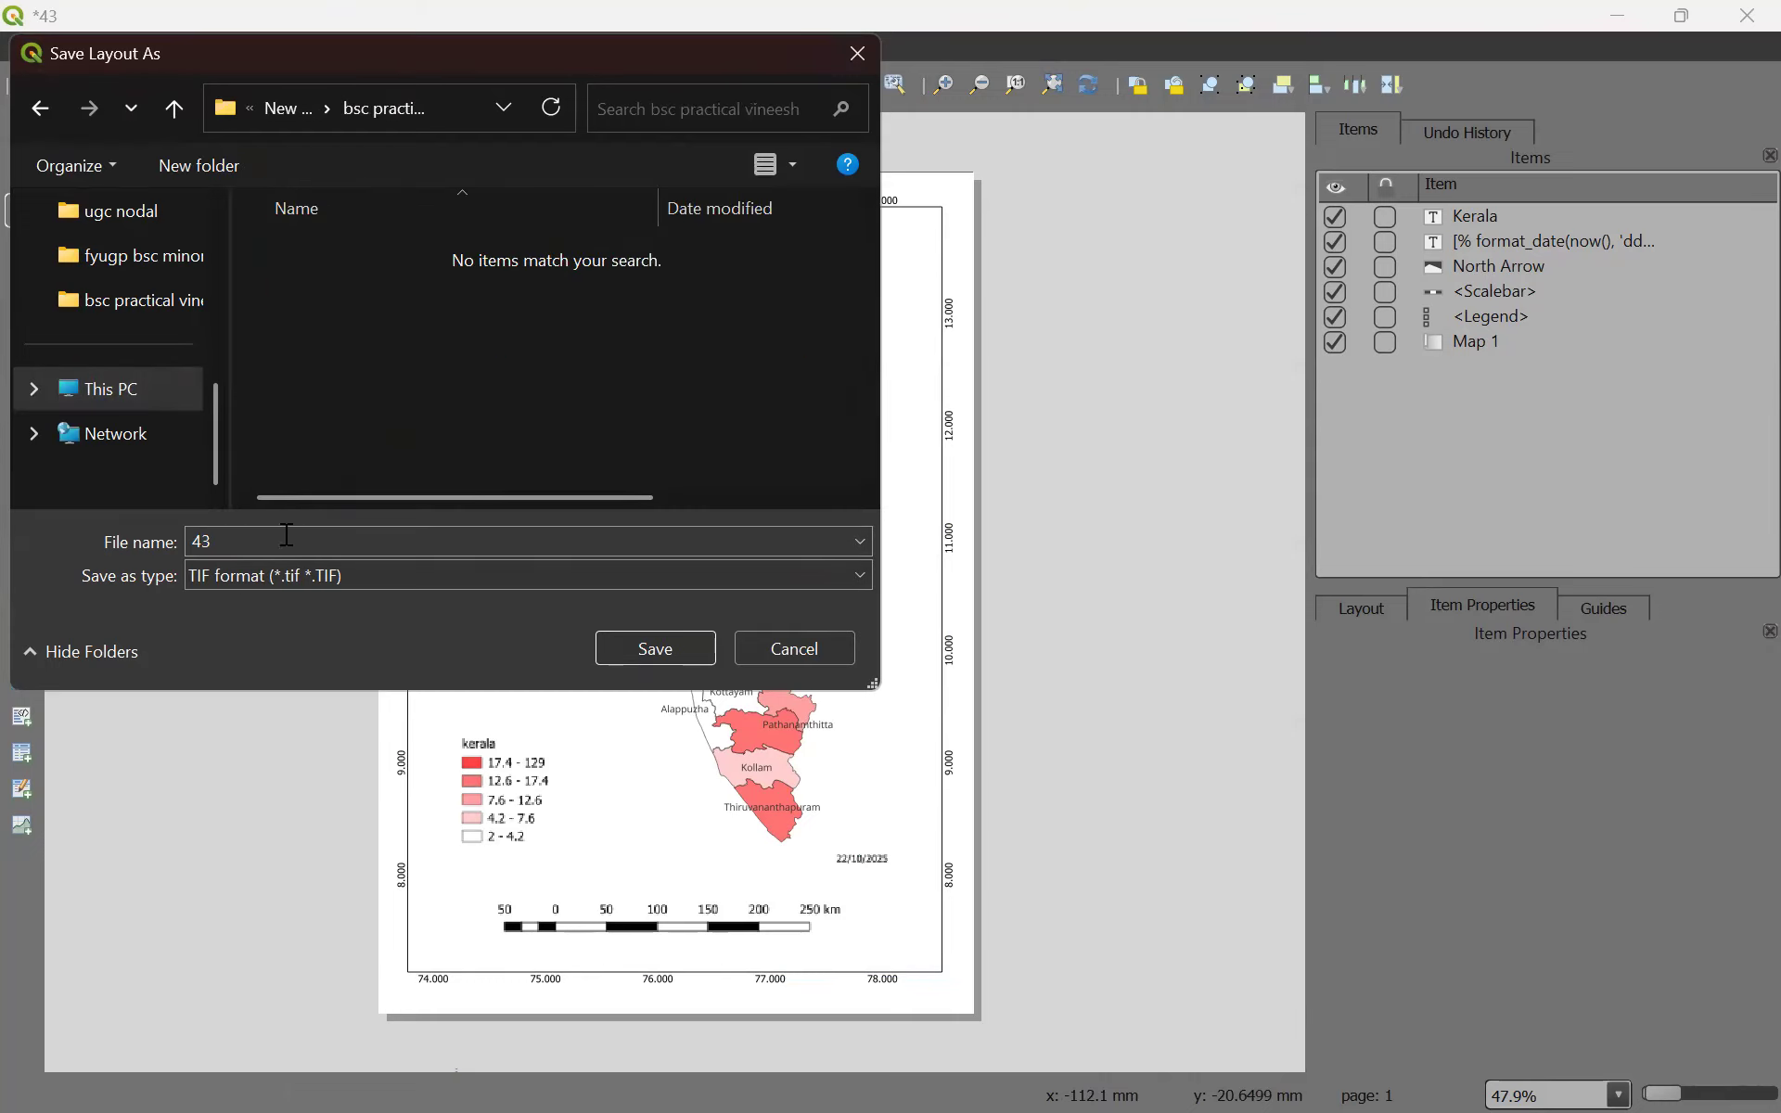
Name the image kerala, set its type to JPEG format, and export it with the default image options.
click(323, 543)
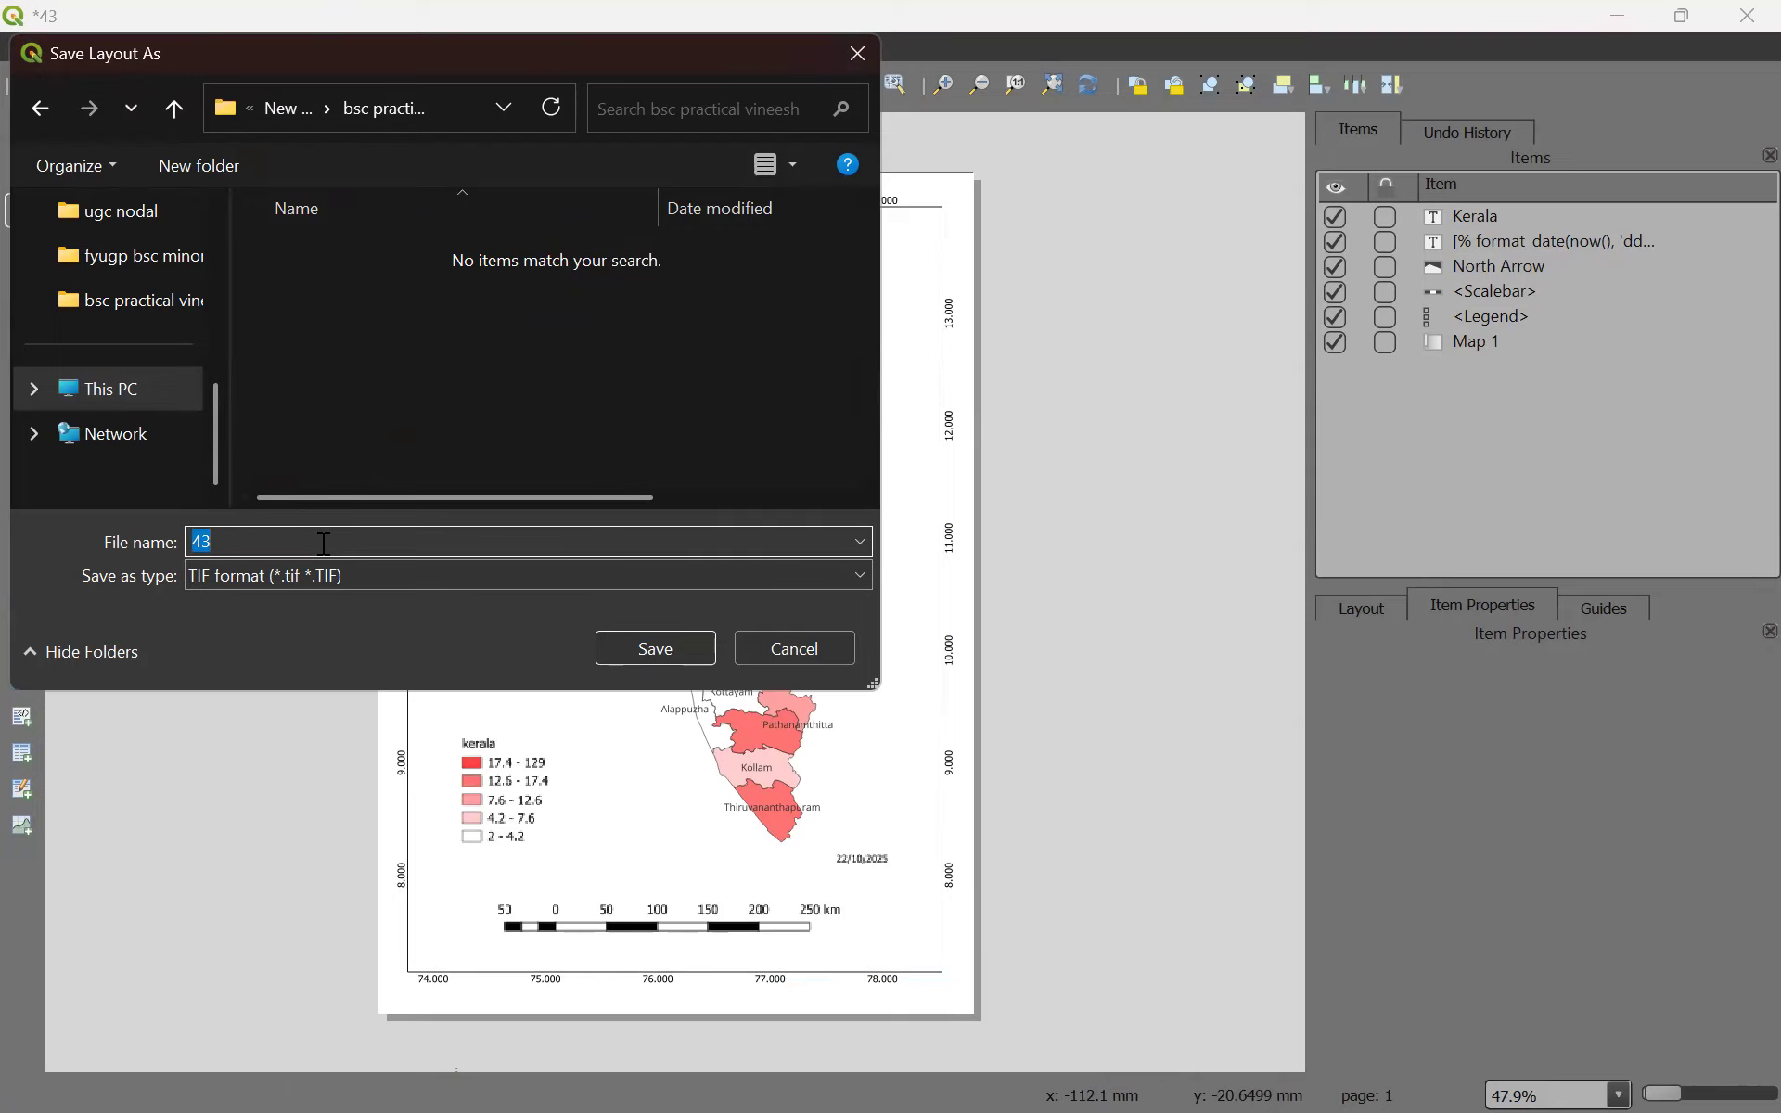
text(ker)
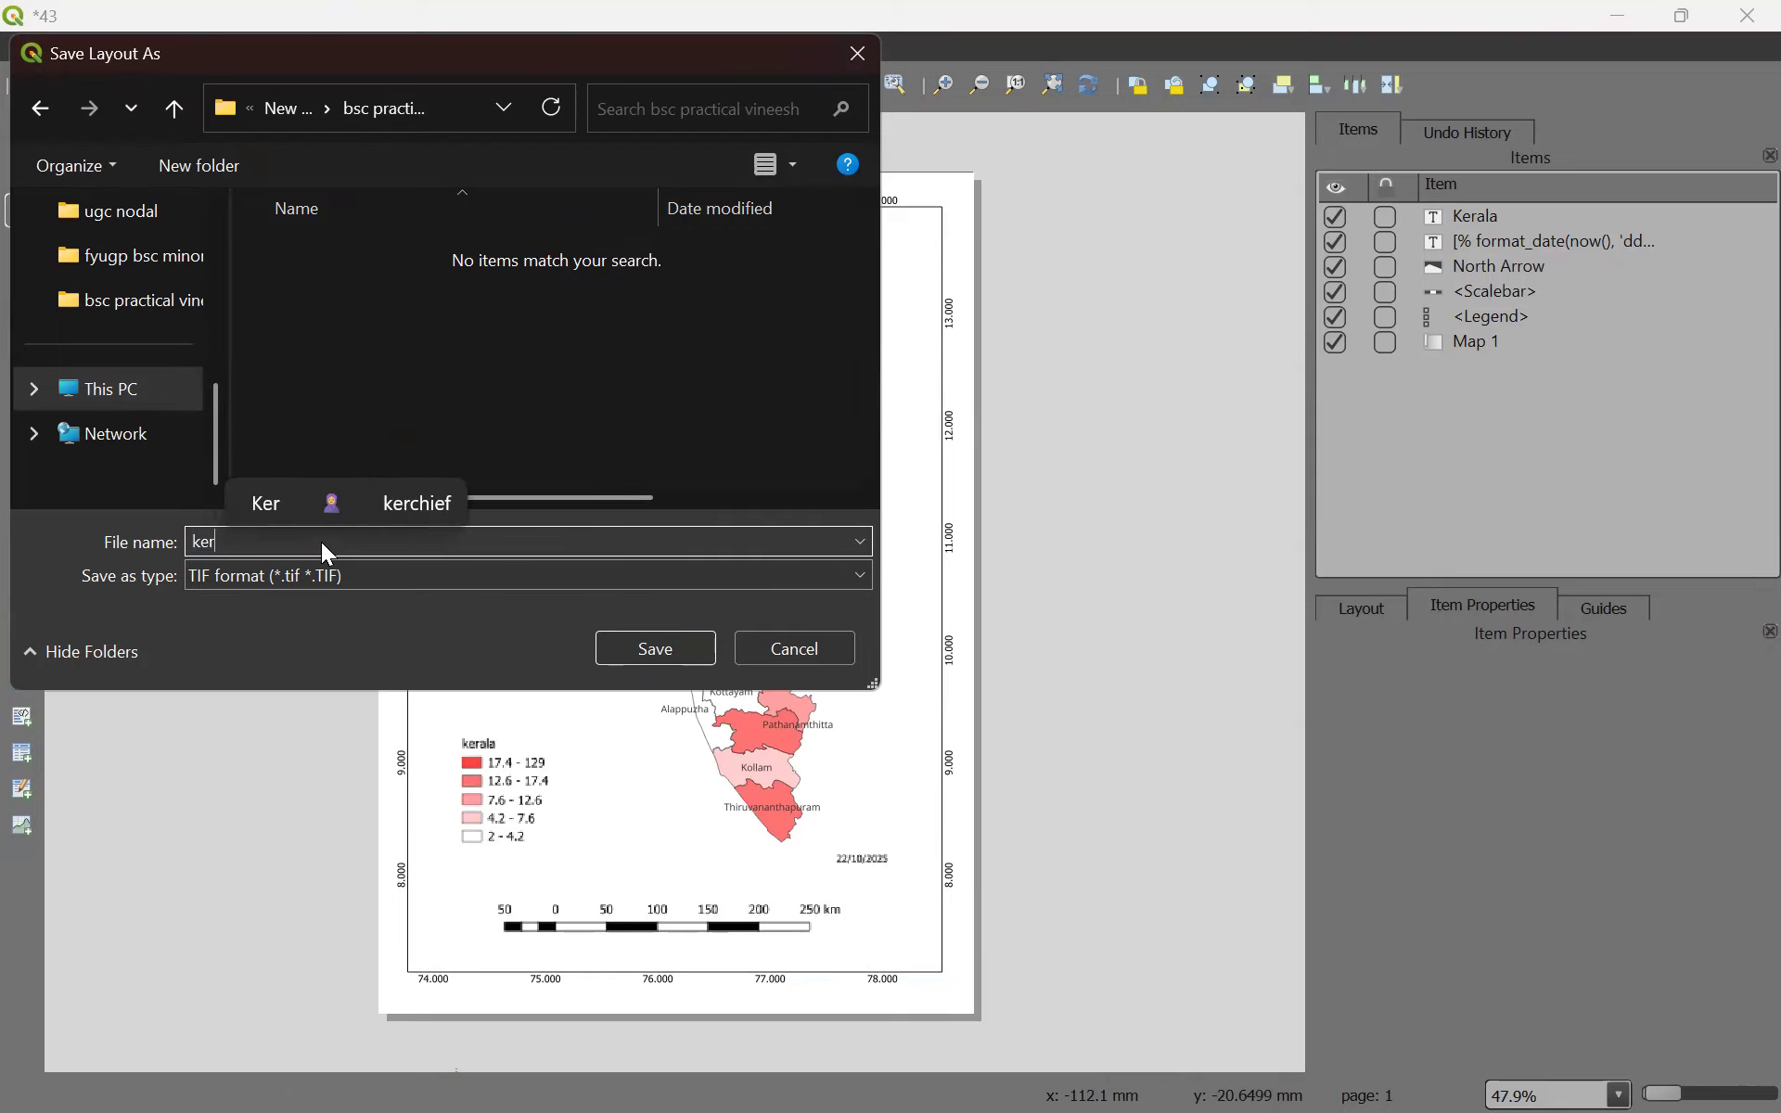
text(ala)
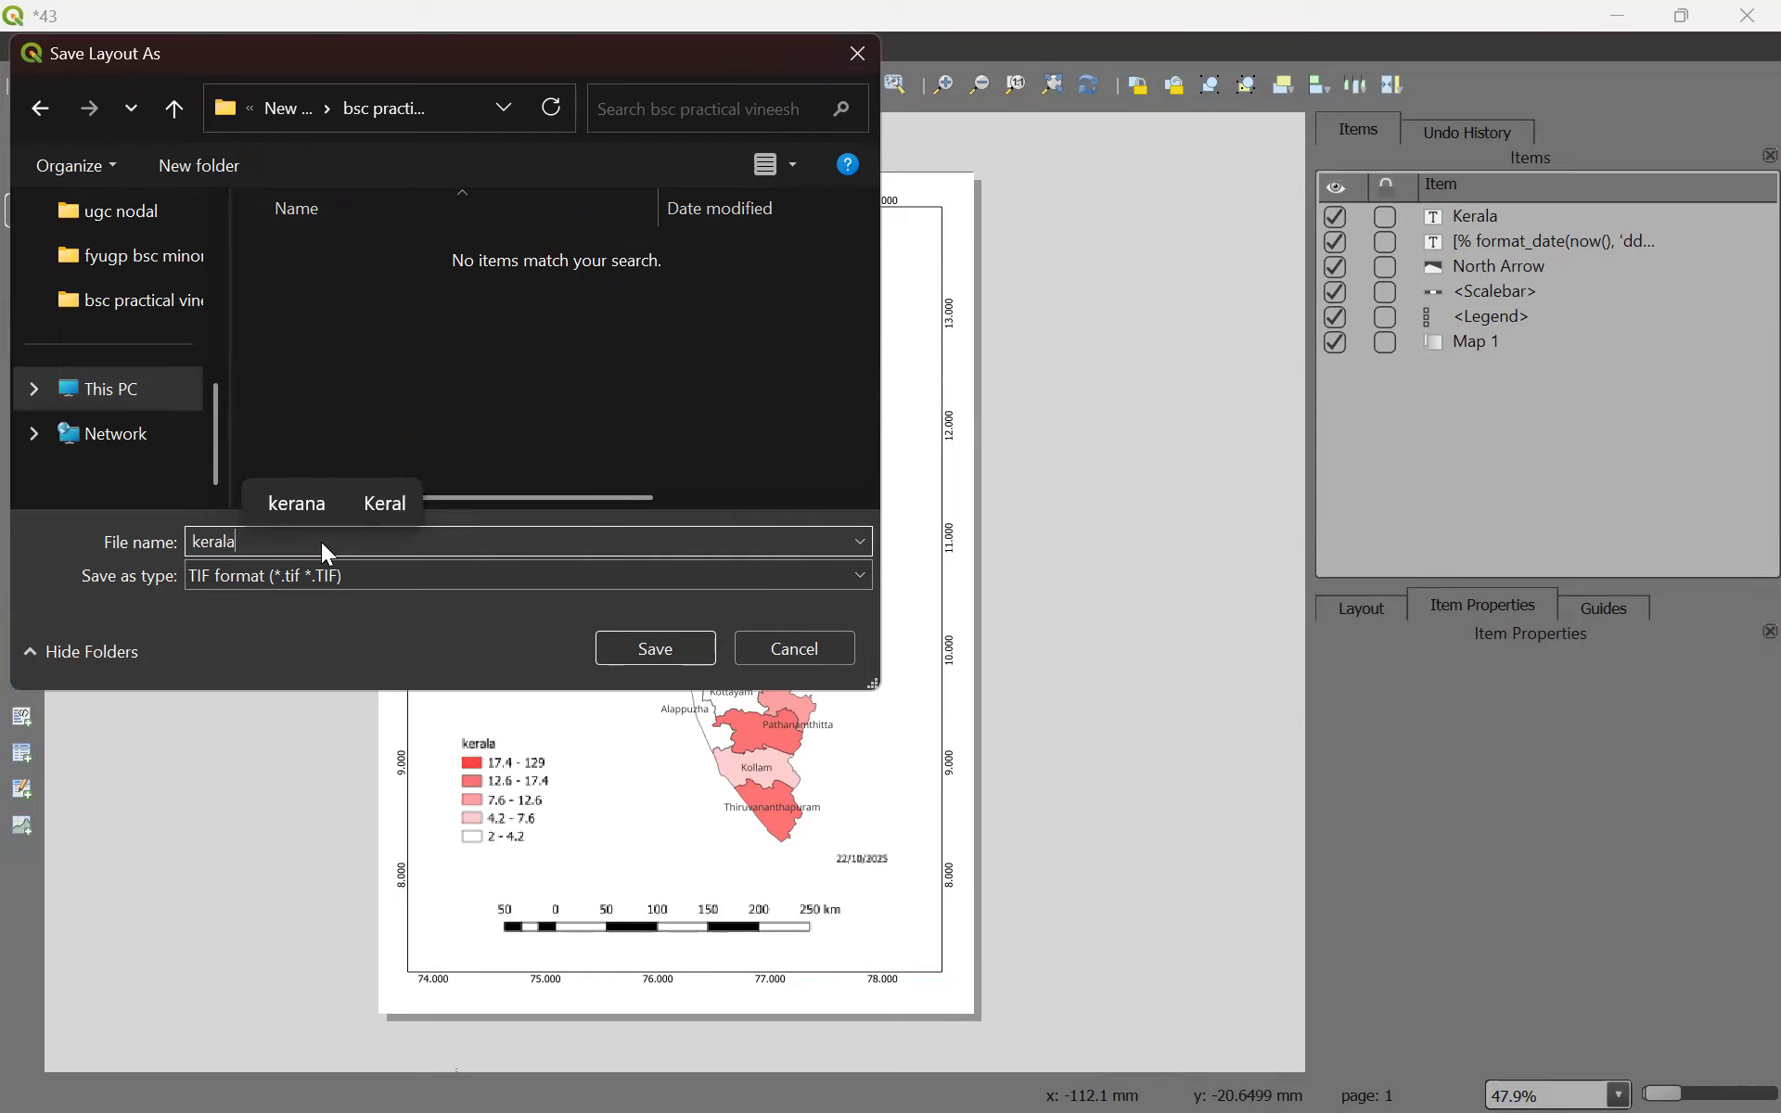
click(371, 575)
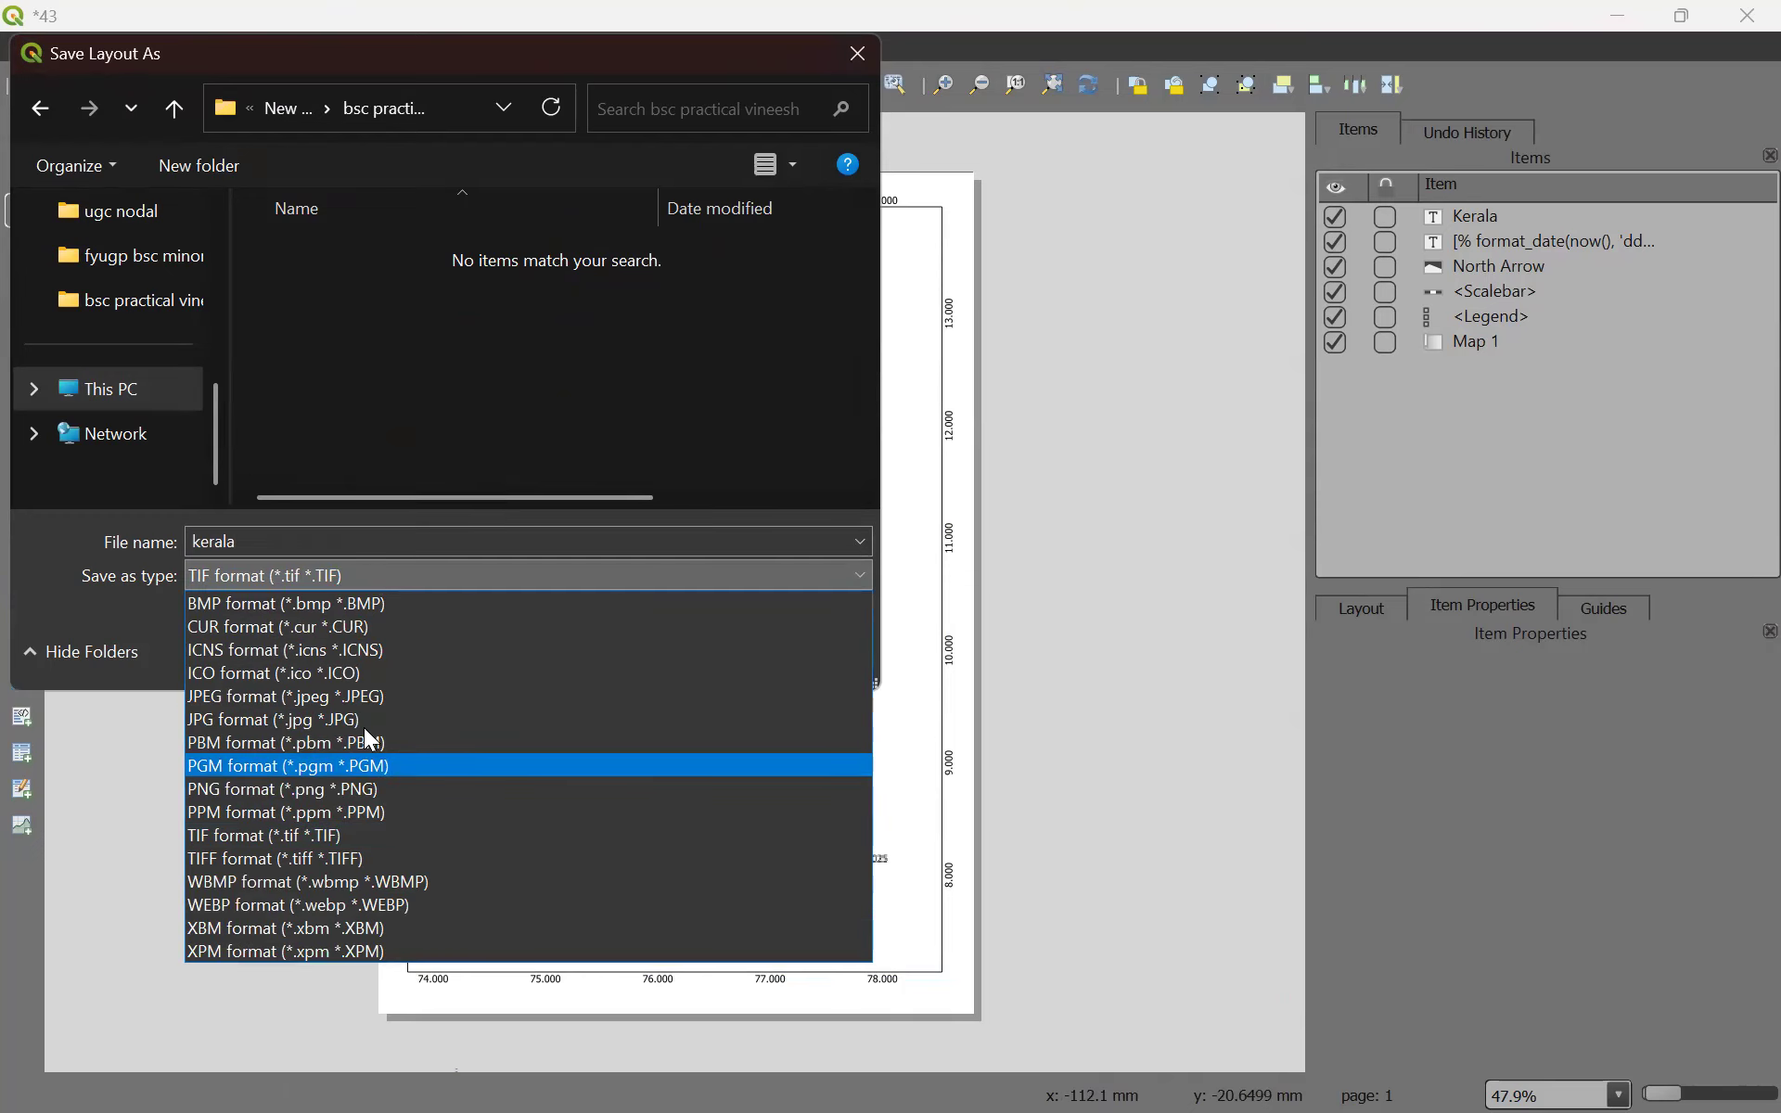
click(379, 696)
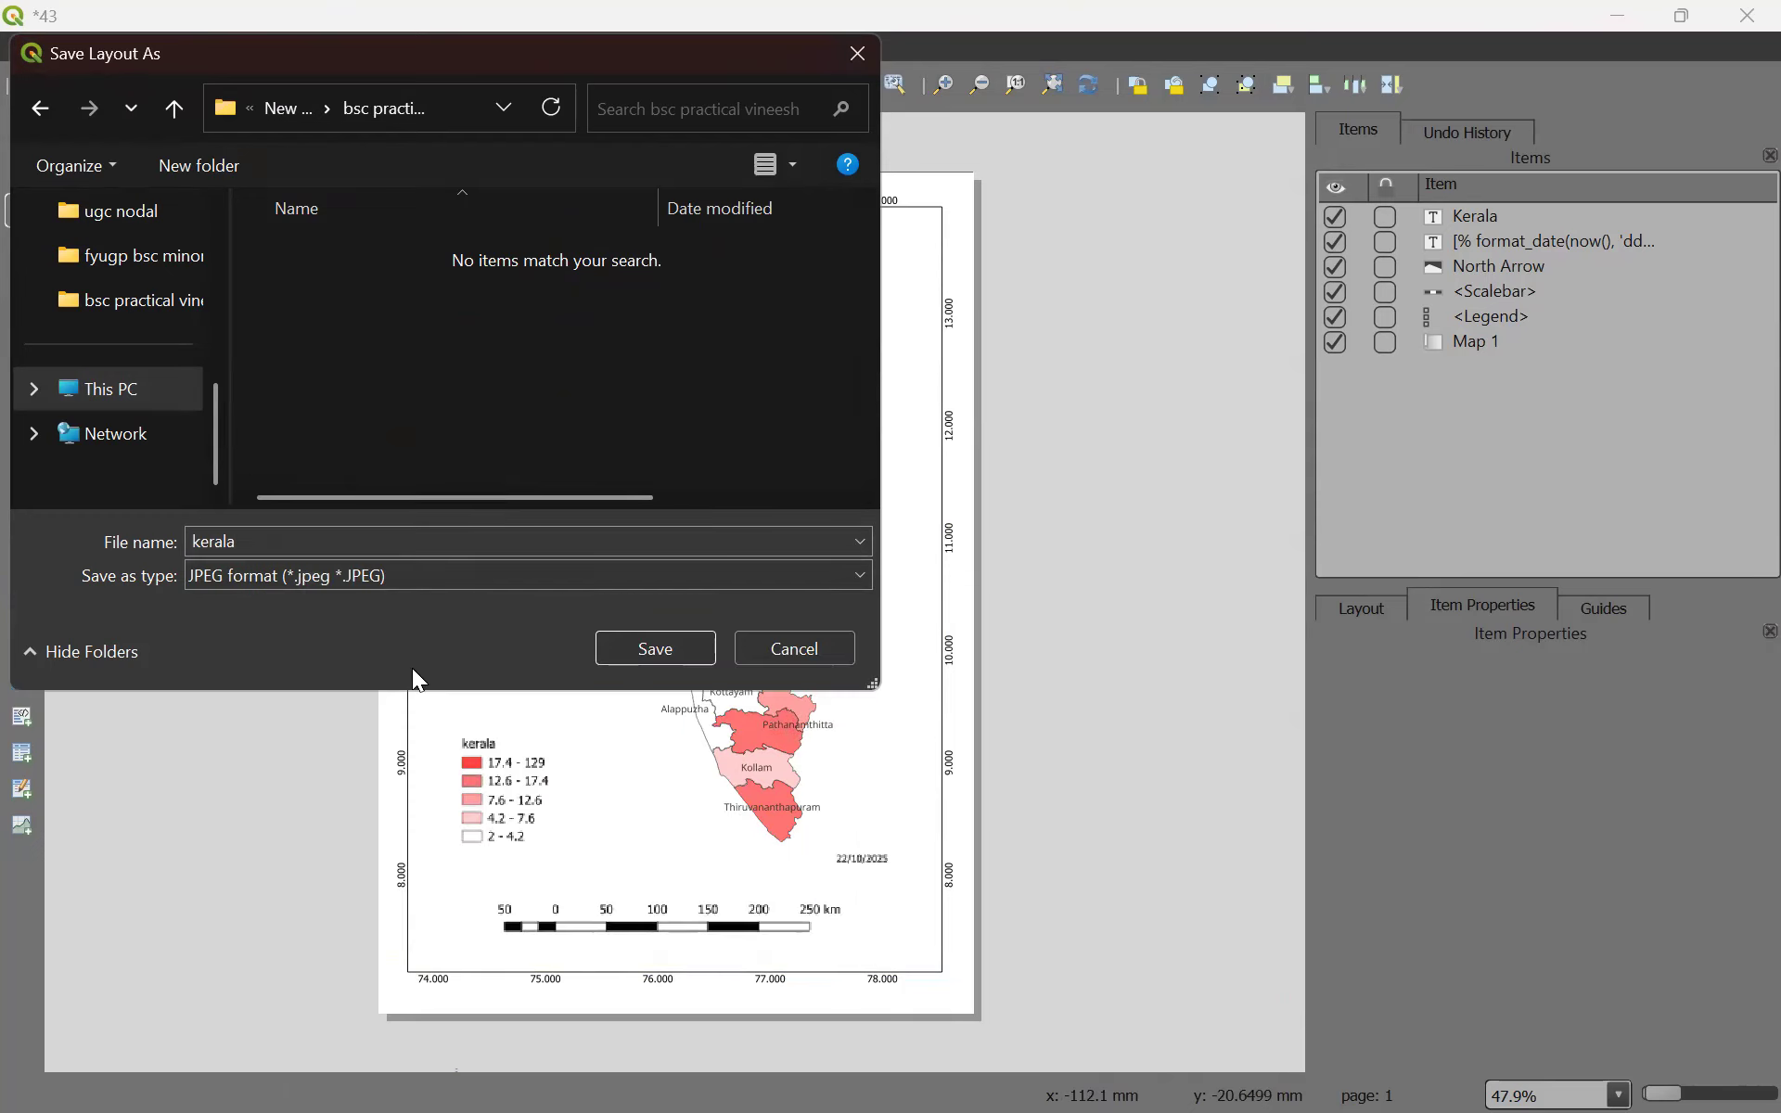
click(637, 644)
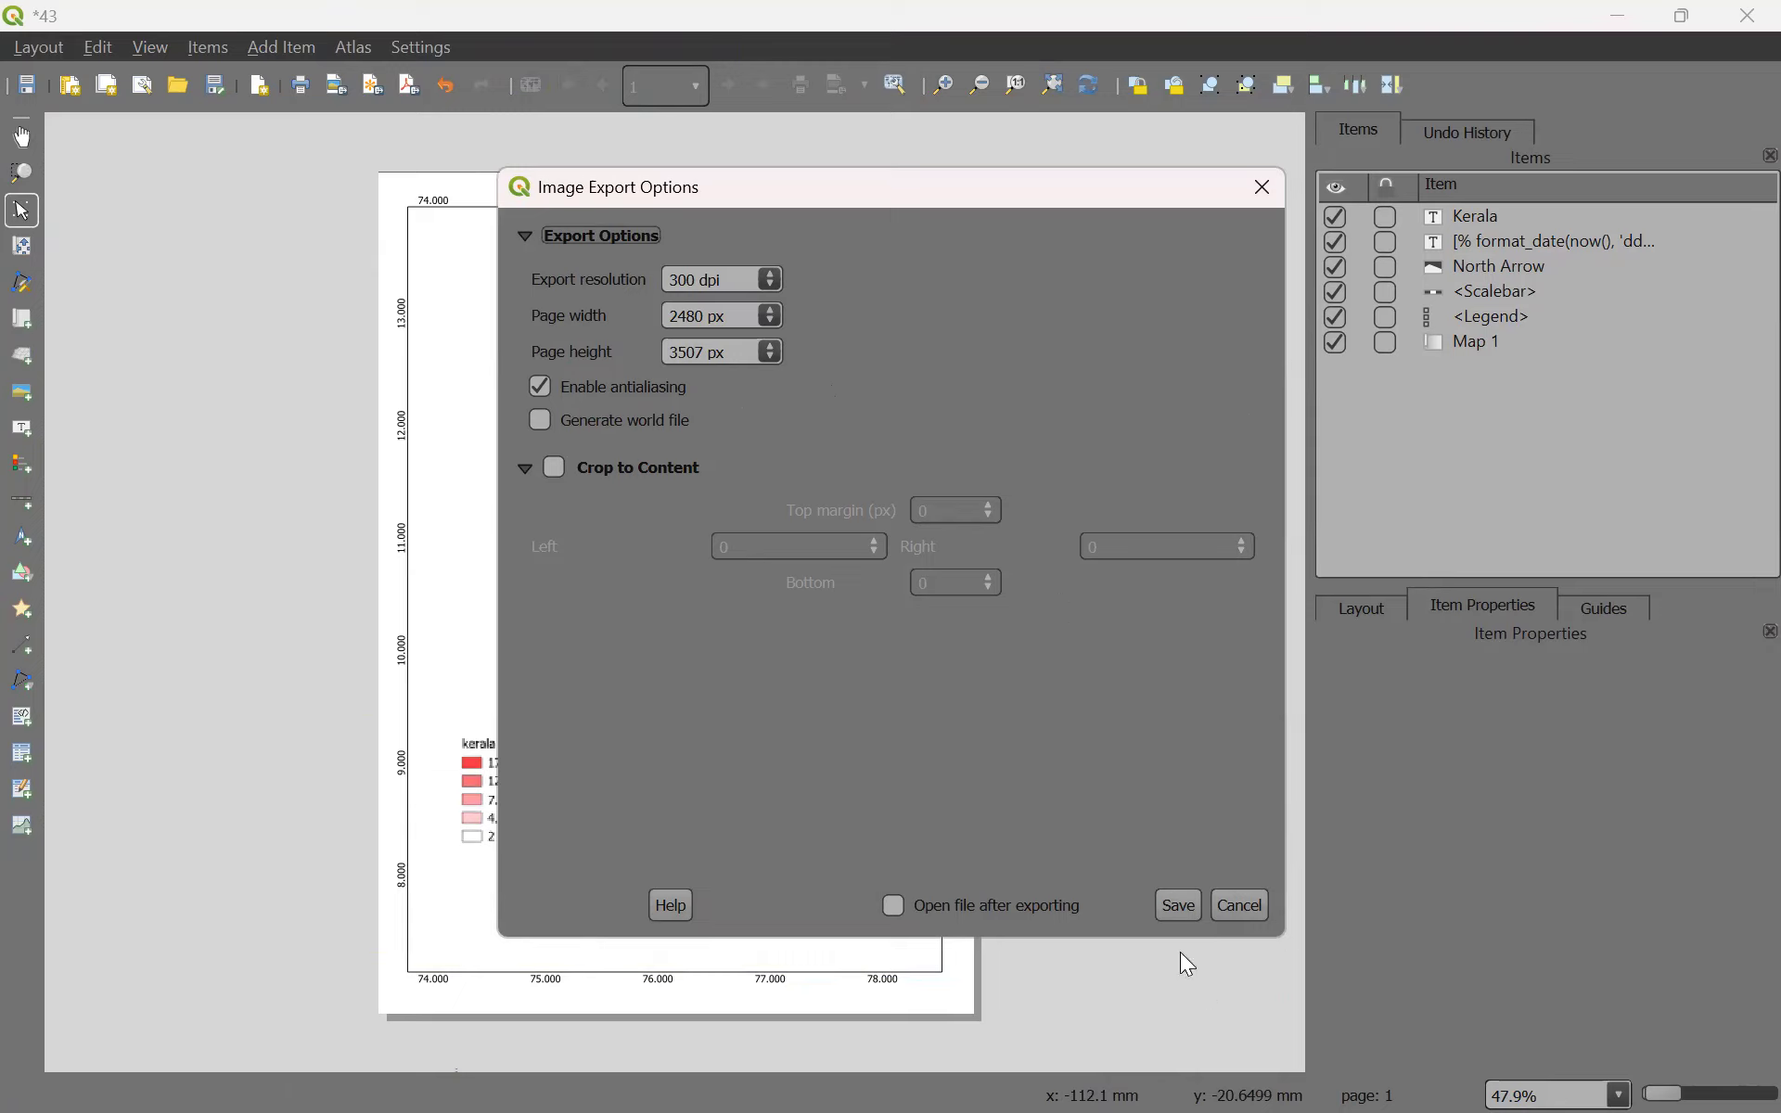
click(1171, 904)
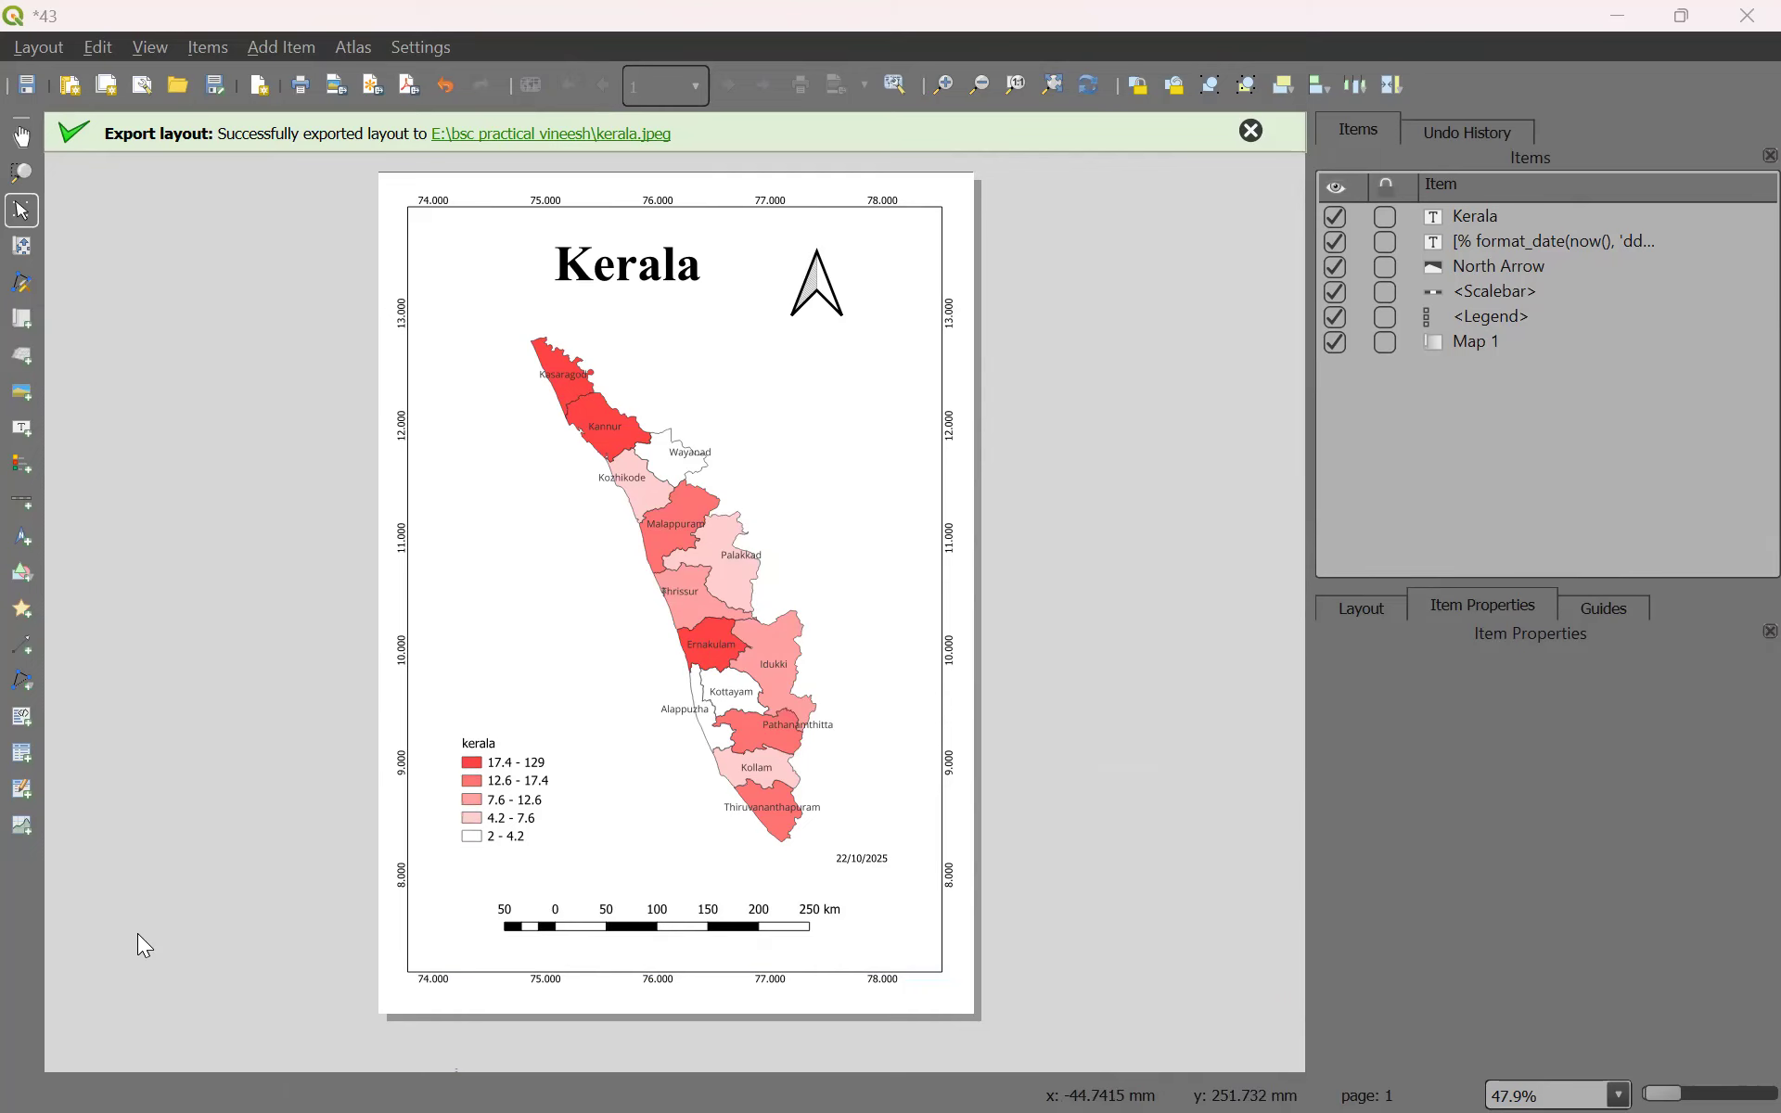
Switch to File Explorer to view the exported kerala JPEG in Photos at full-window size, and return to the QGIS layout.
click(23, 1091)
click(109, 1085)
double_click(613, 418)
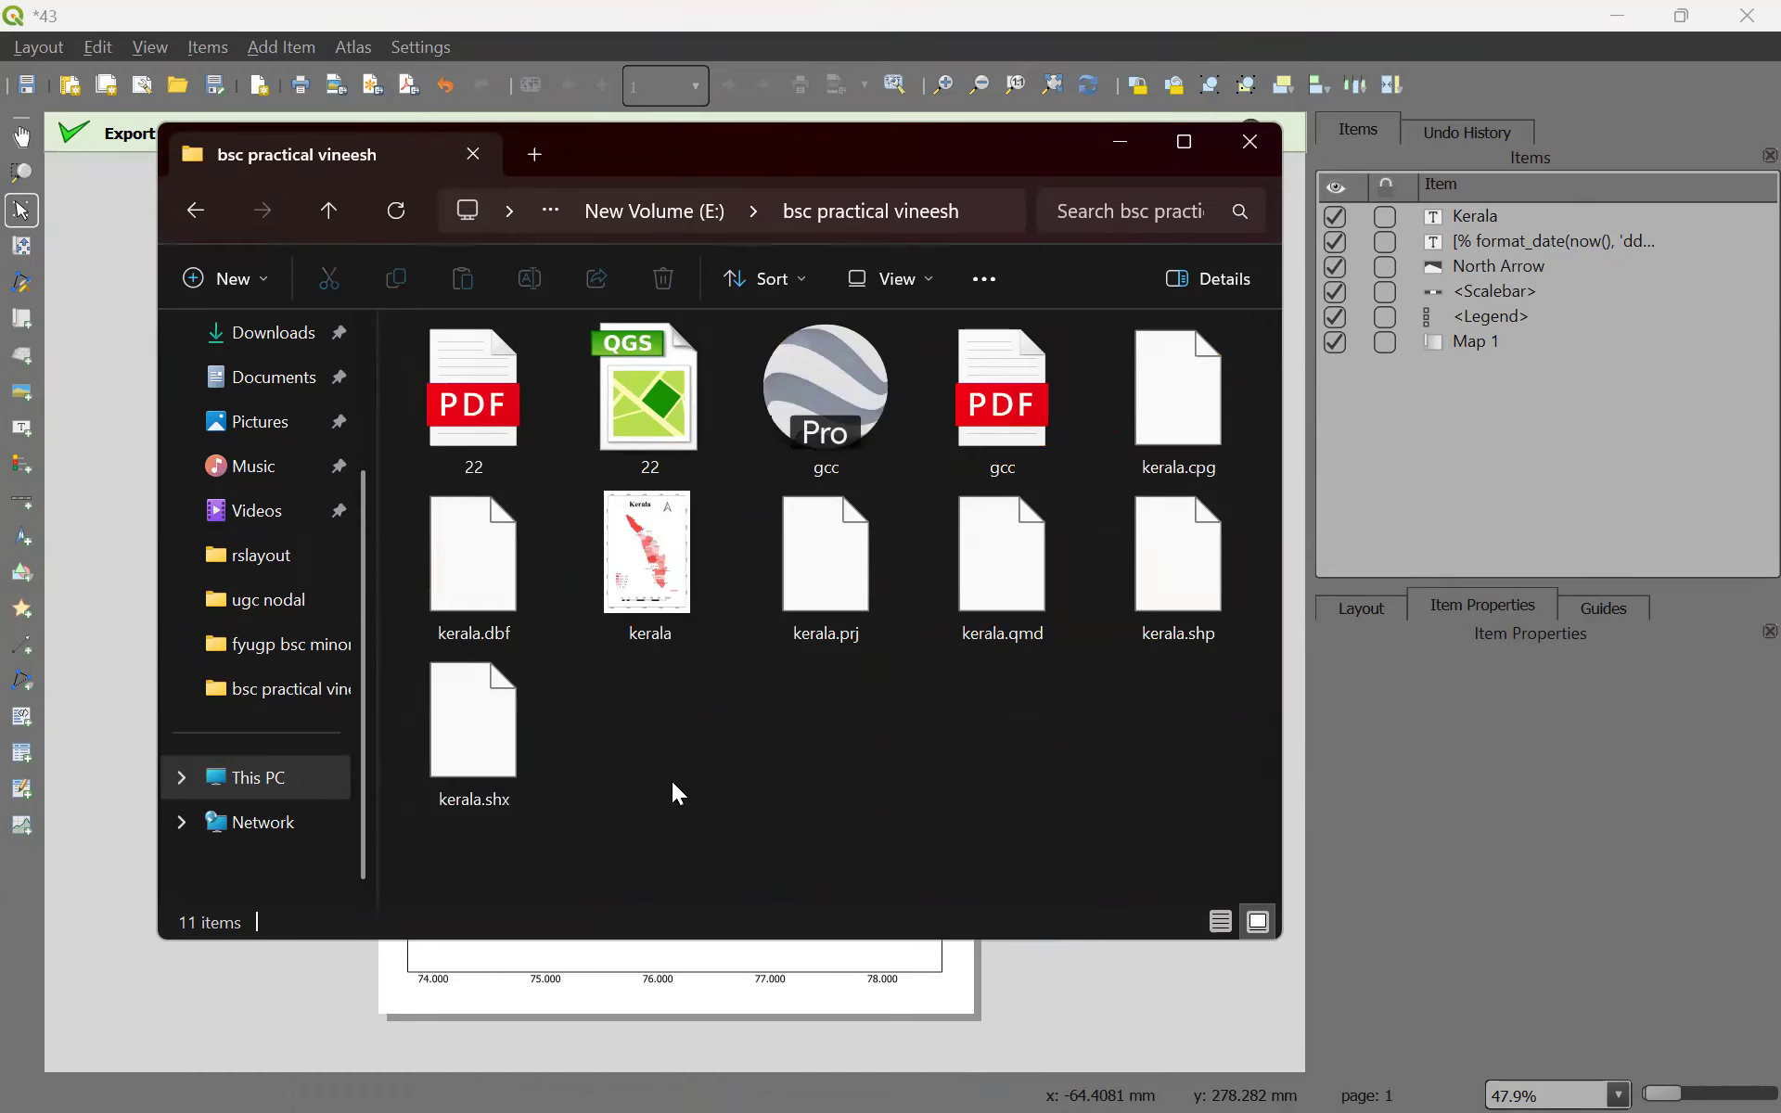
double_click(640, 561)
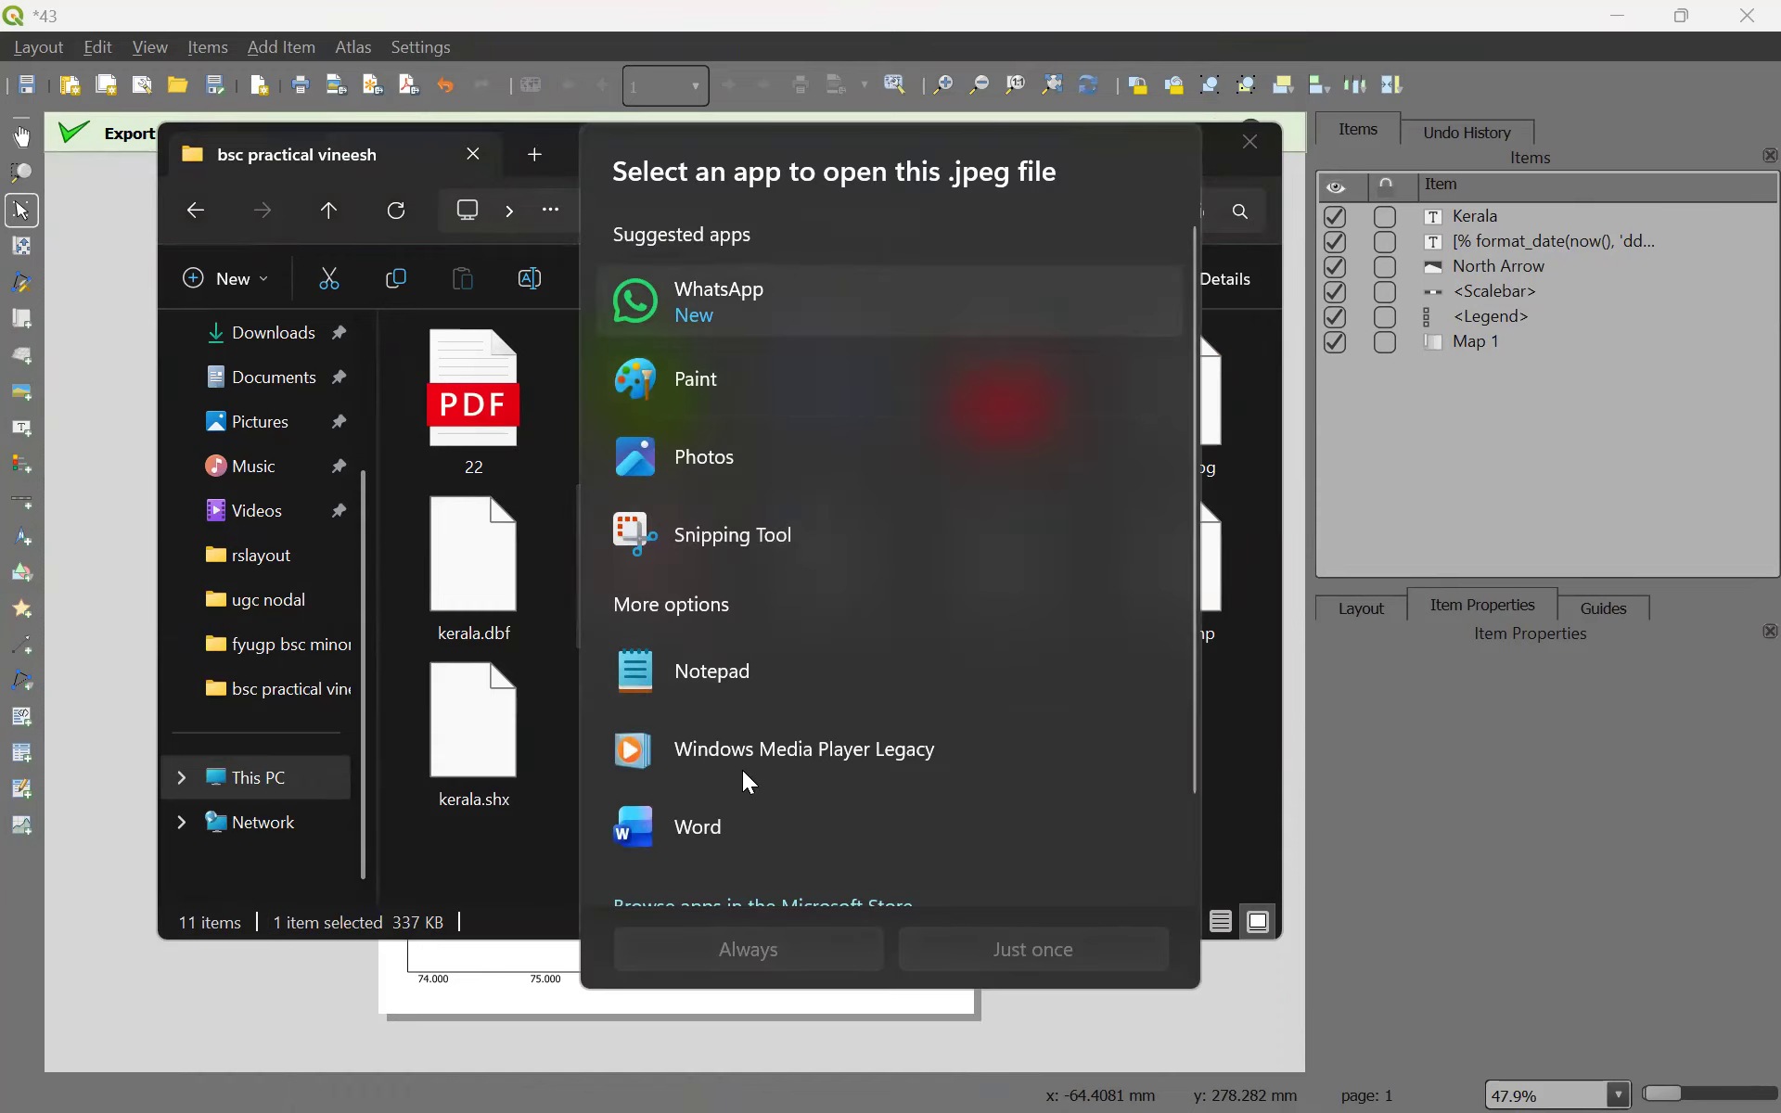
click(876, 464)
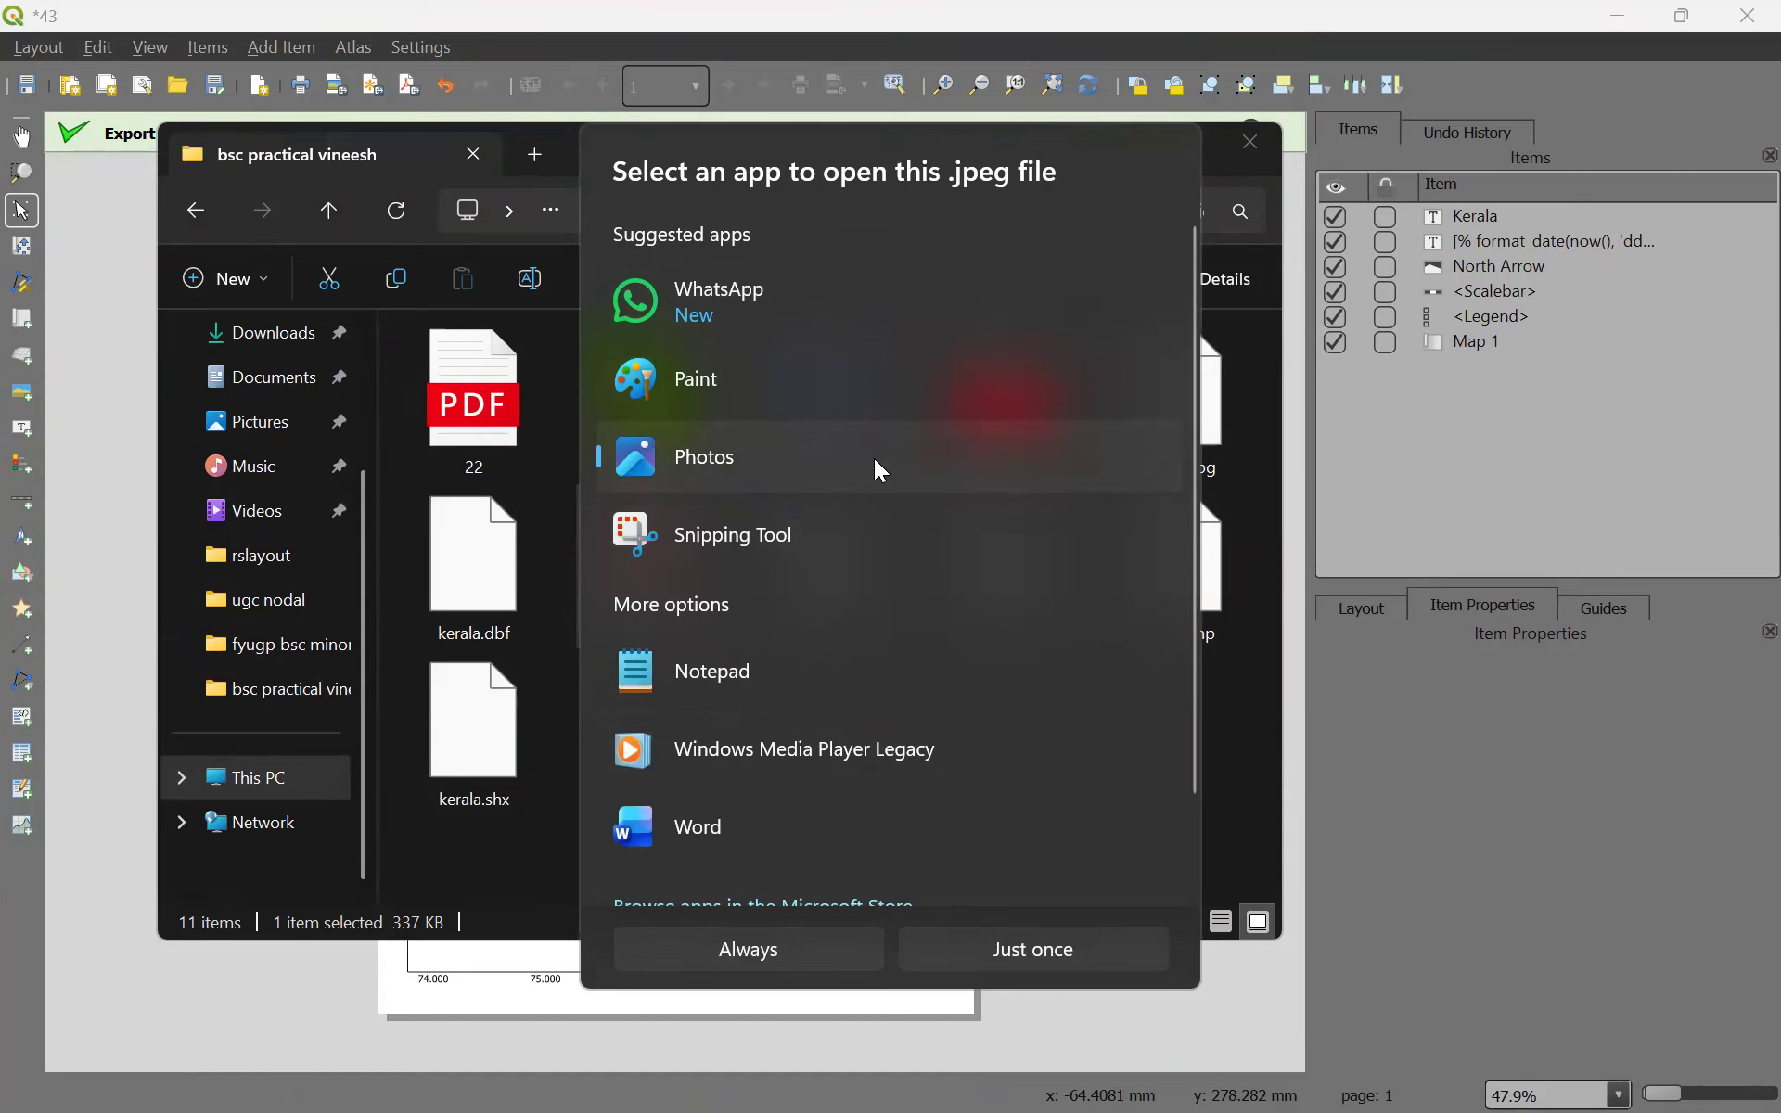
double_click(859, 466)
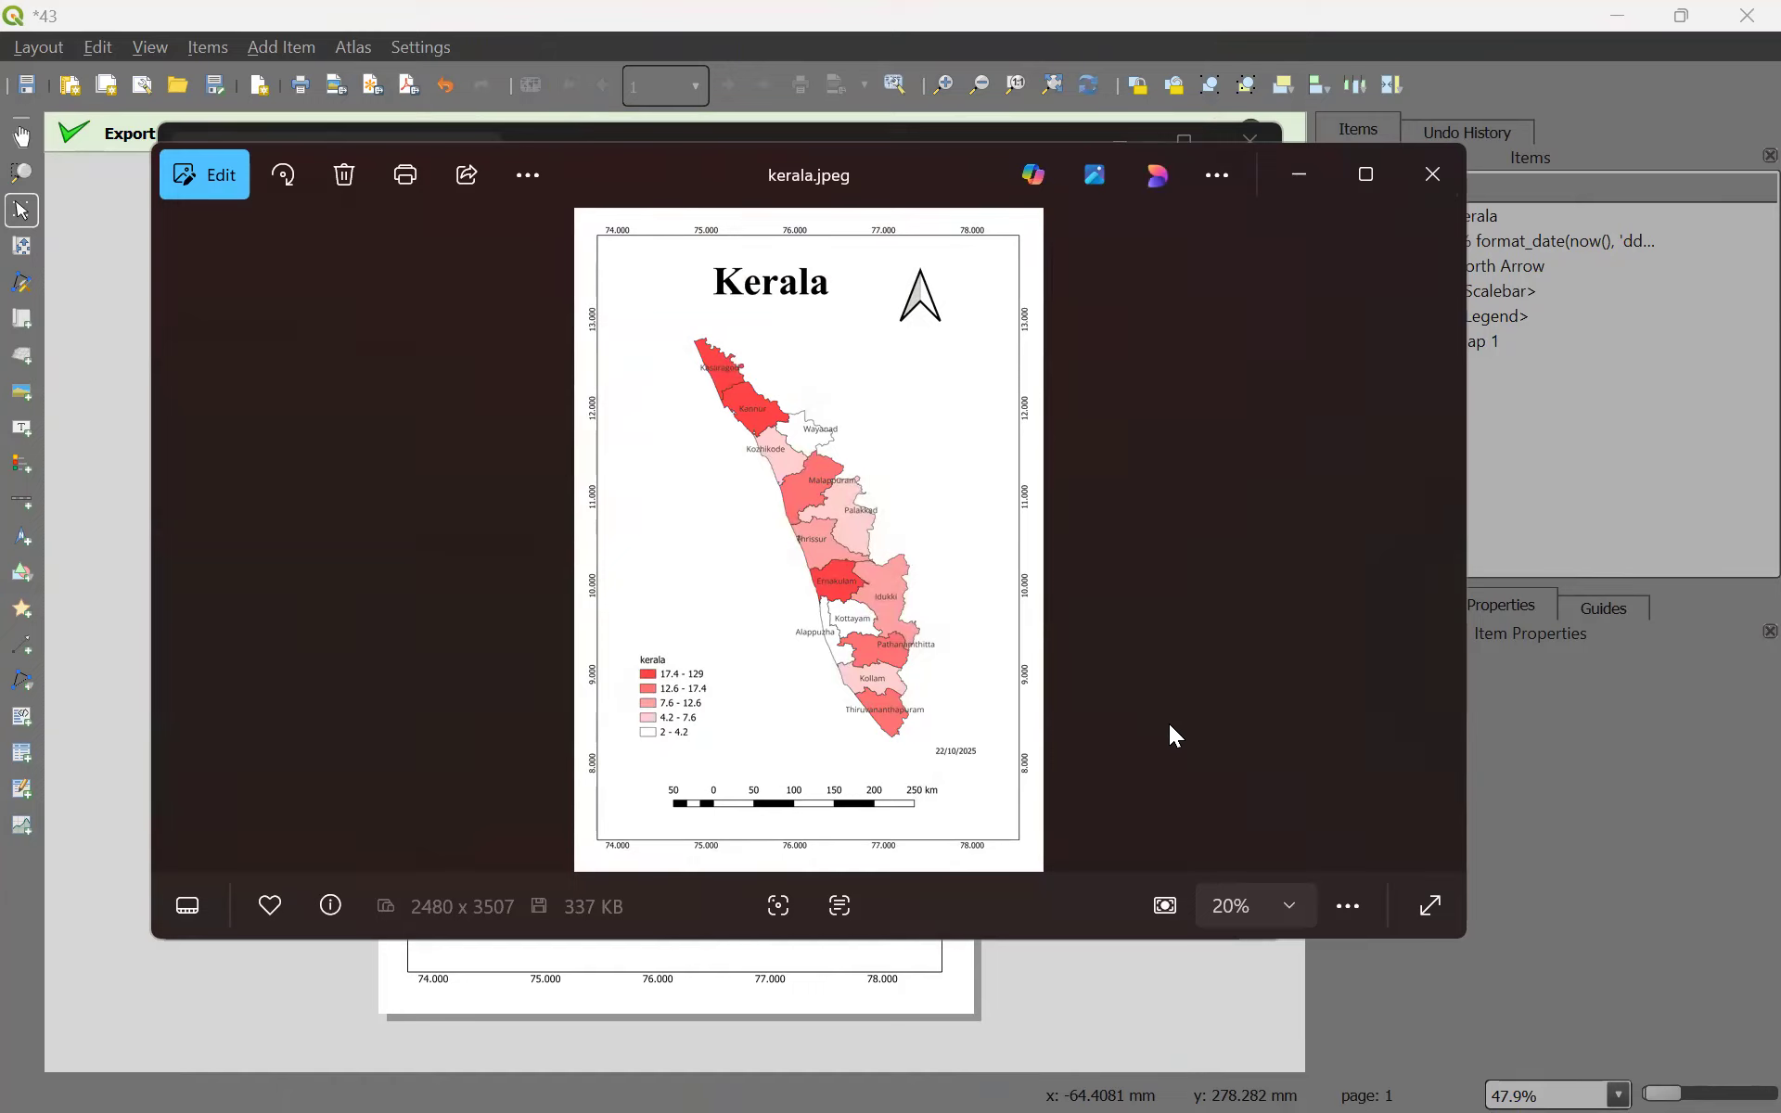
click(1365, 176)
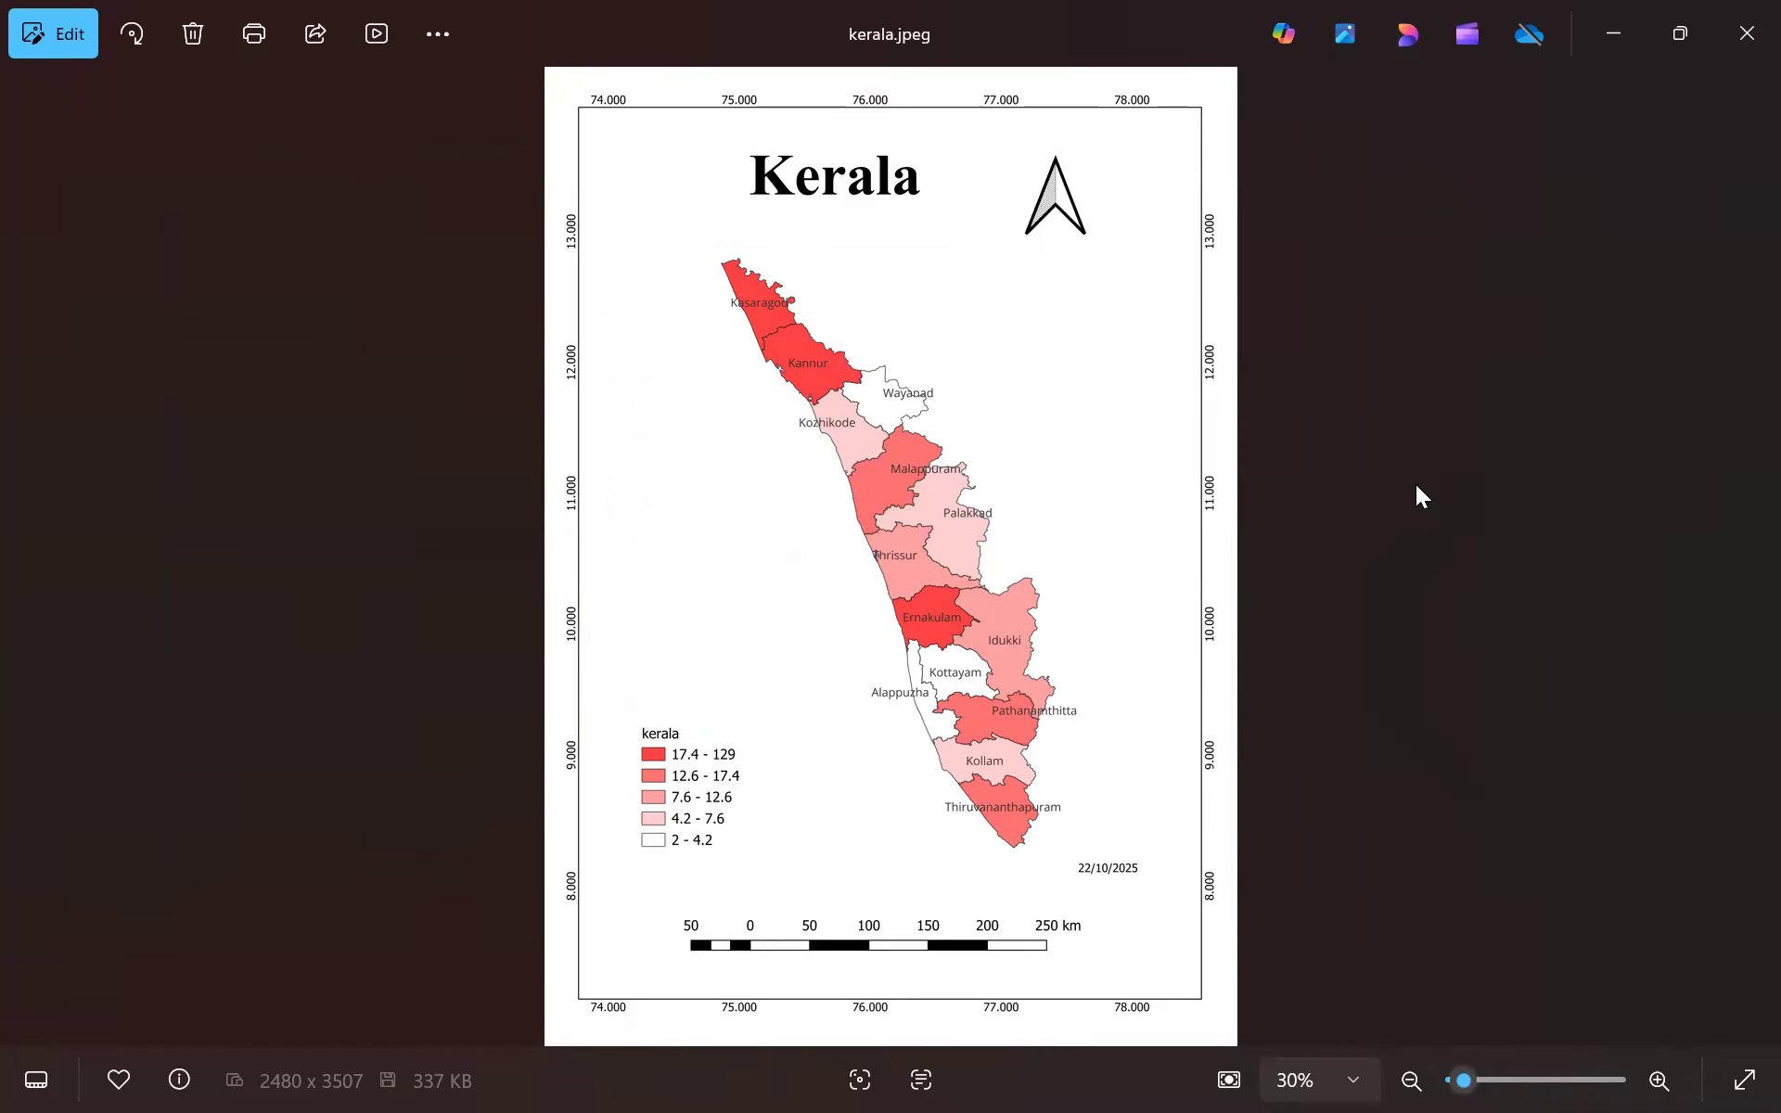
click(1744, 42)
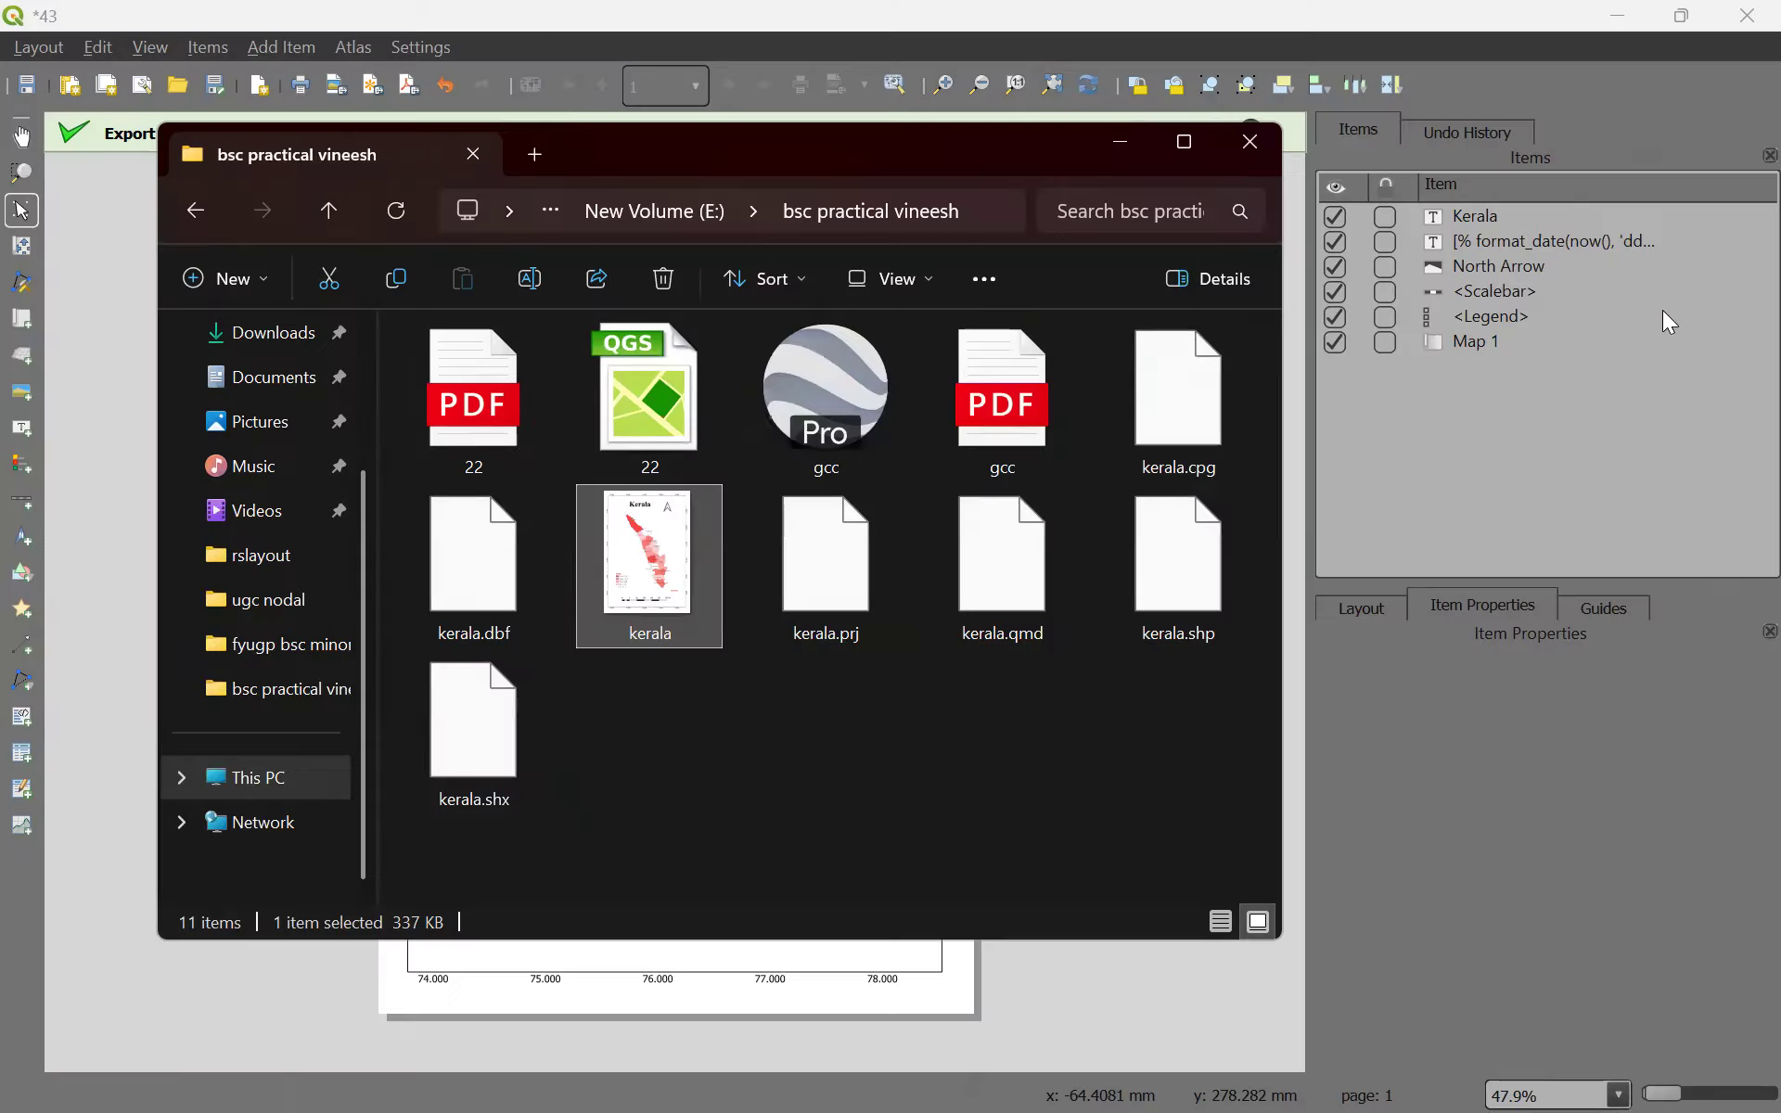
click(115, 263)
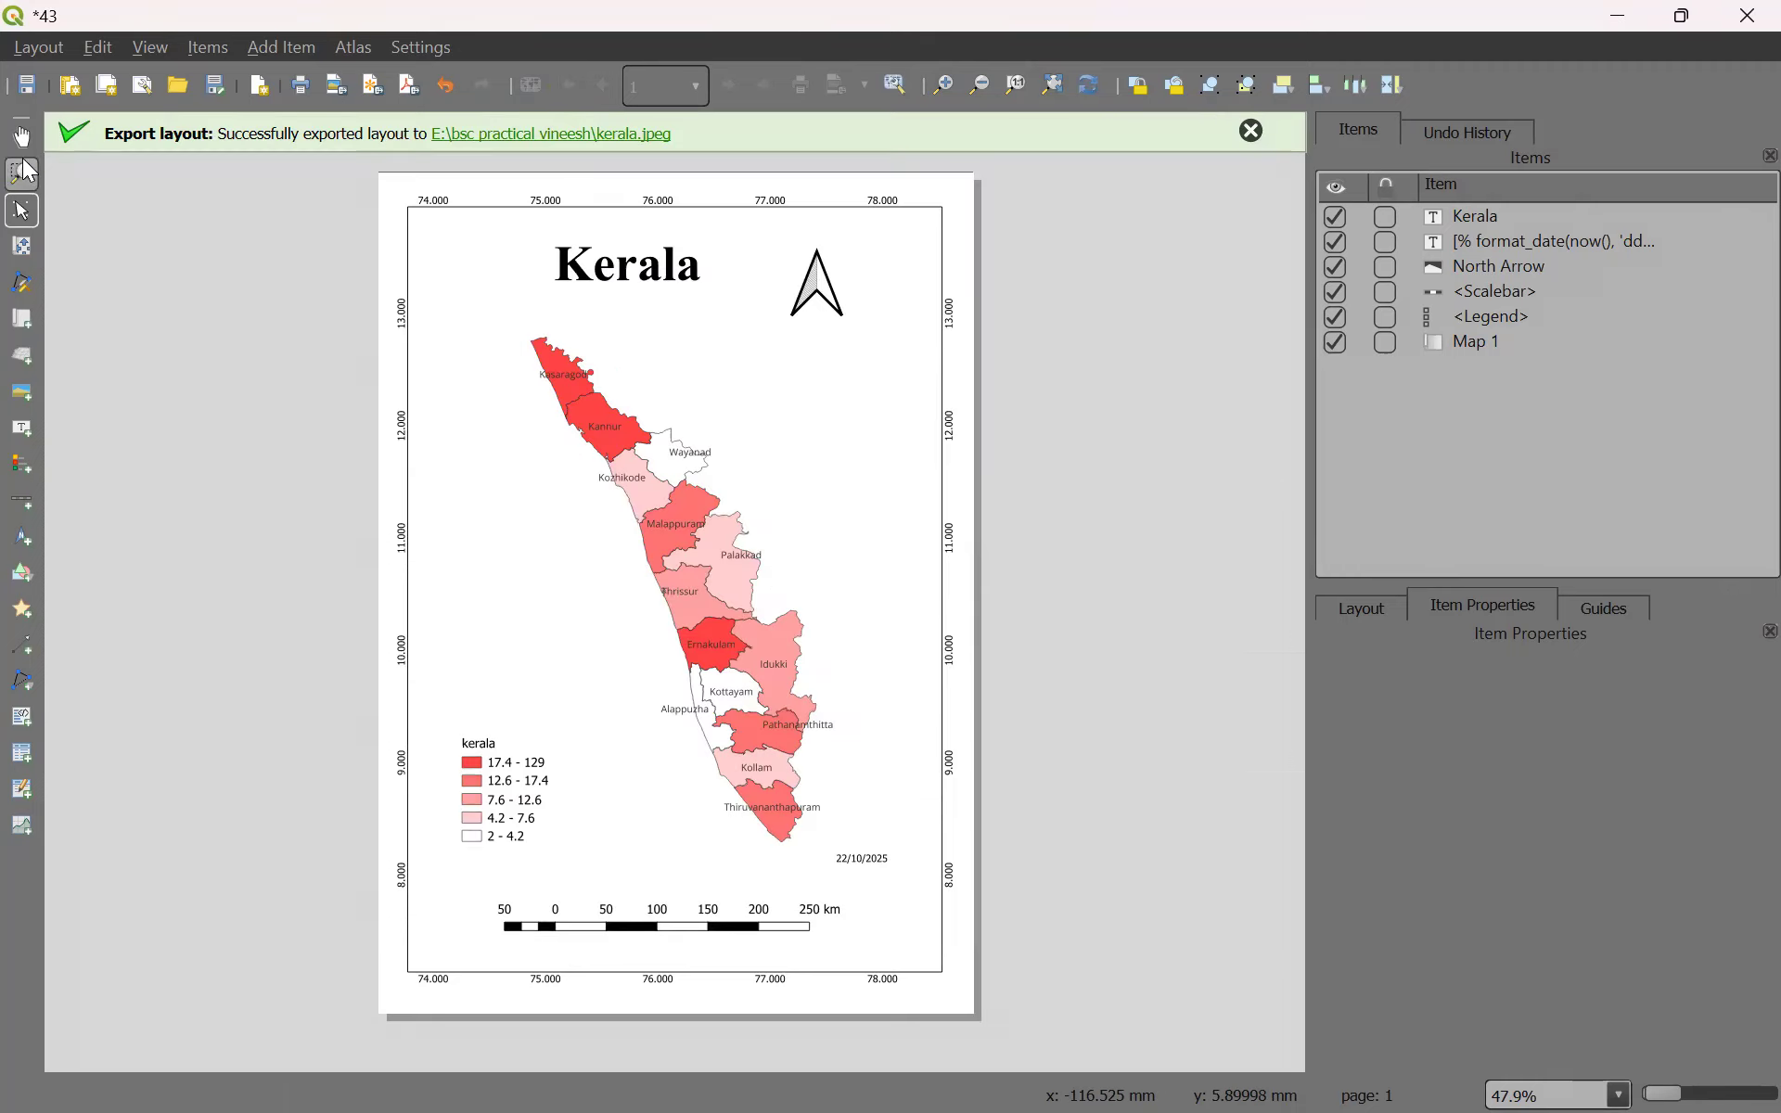
Export the layout as a PDF named kerala in the BSc practical folder, using the default PDF export options.
click(37, 47)
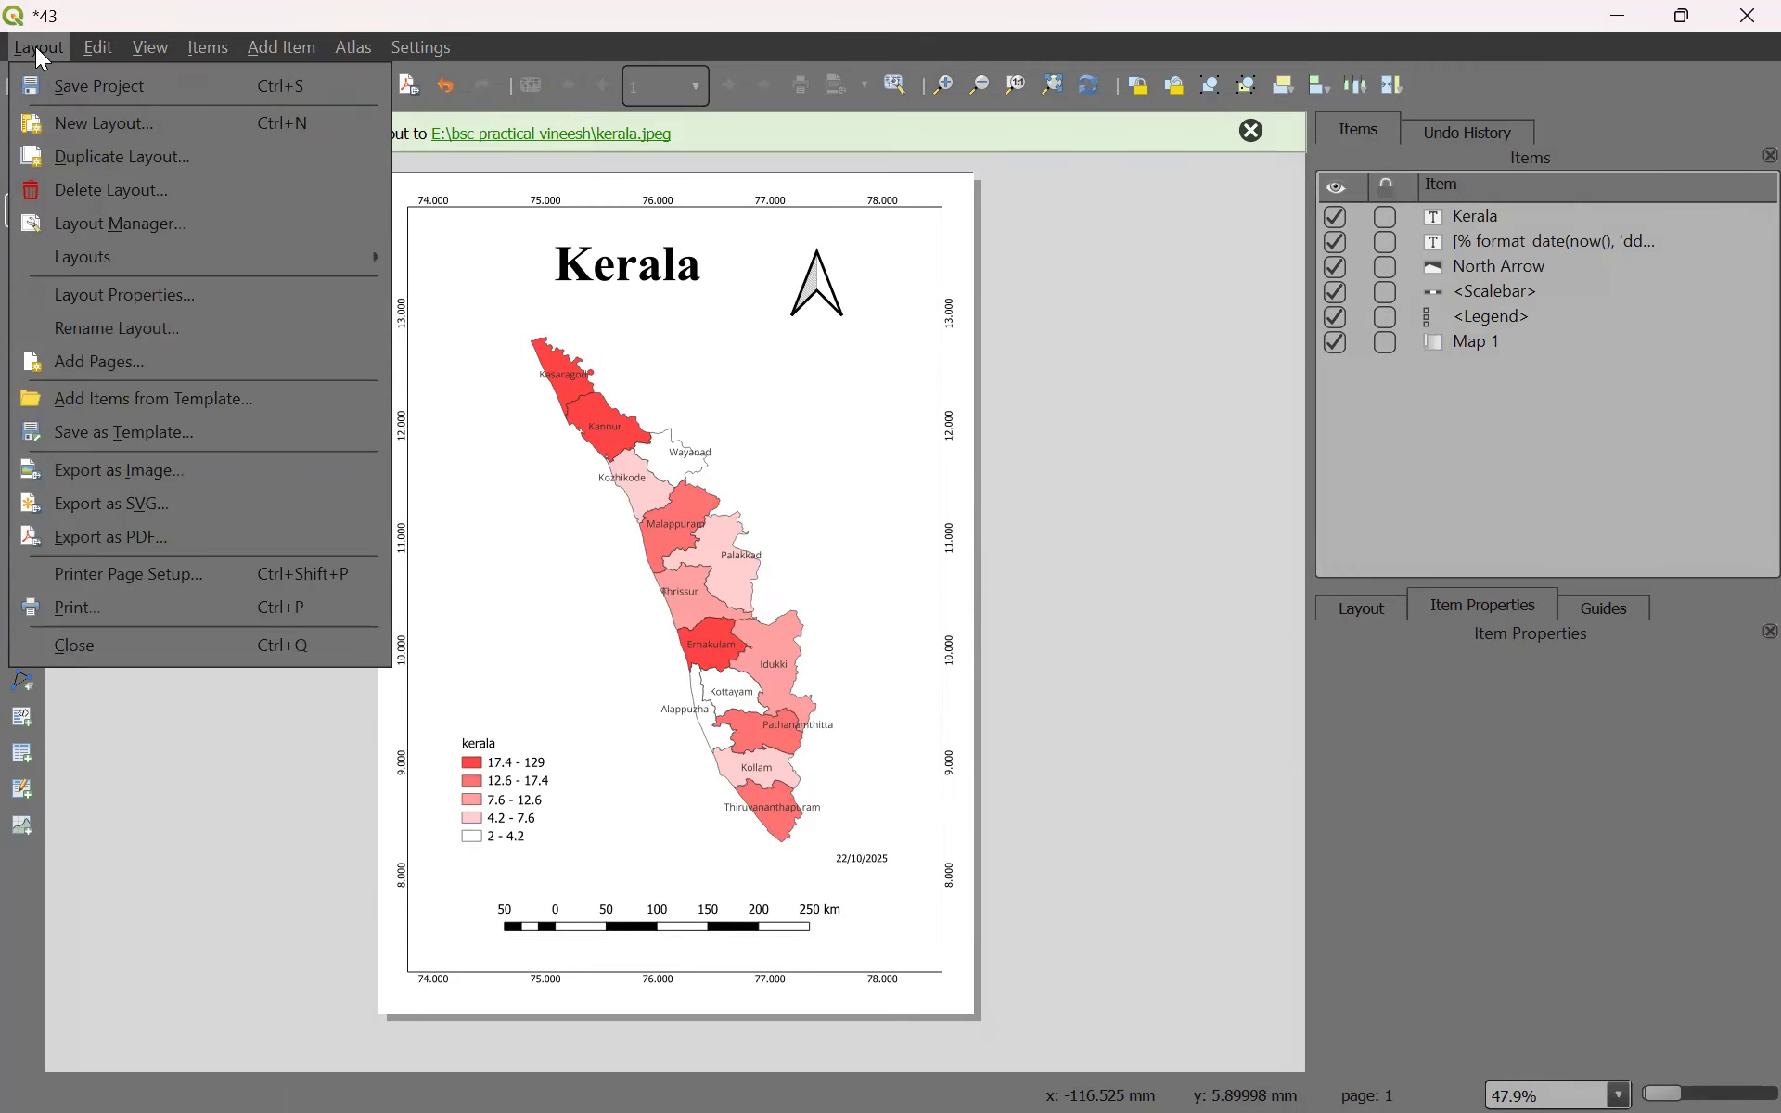
click(144, 533)
double_click(360, 303)
double_click(330, 543)
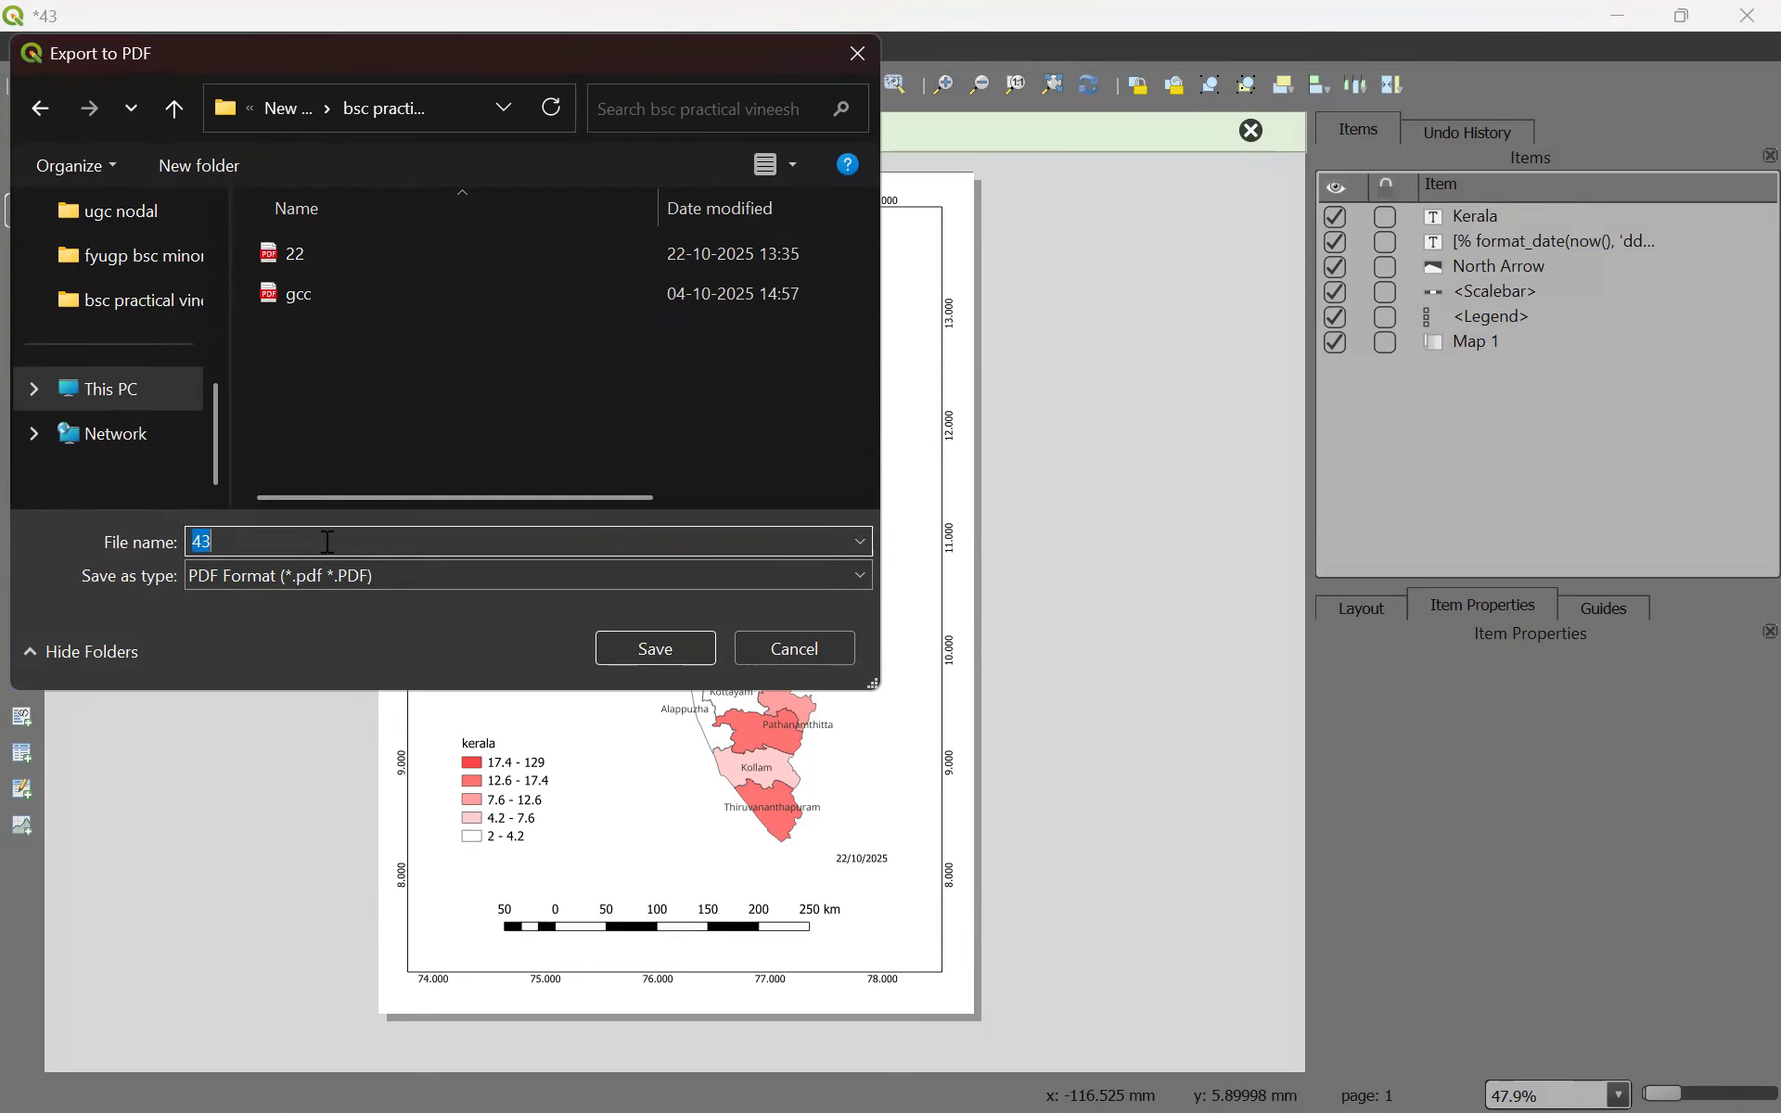
key(BackSpace)
text(ker)
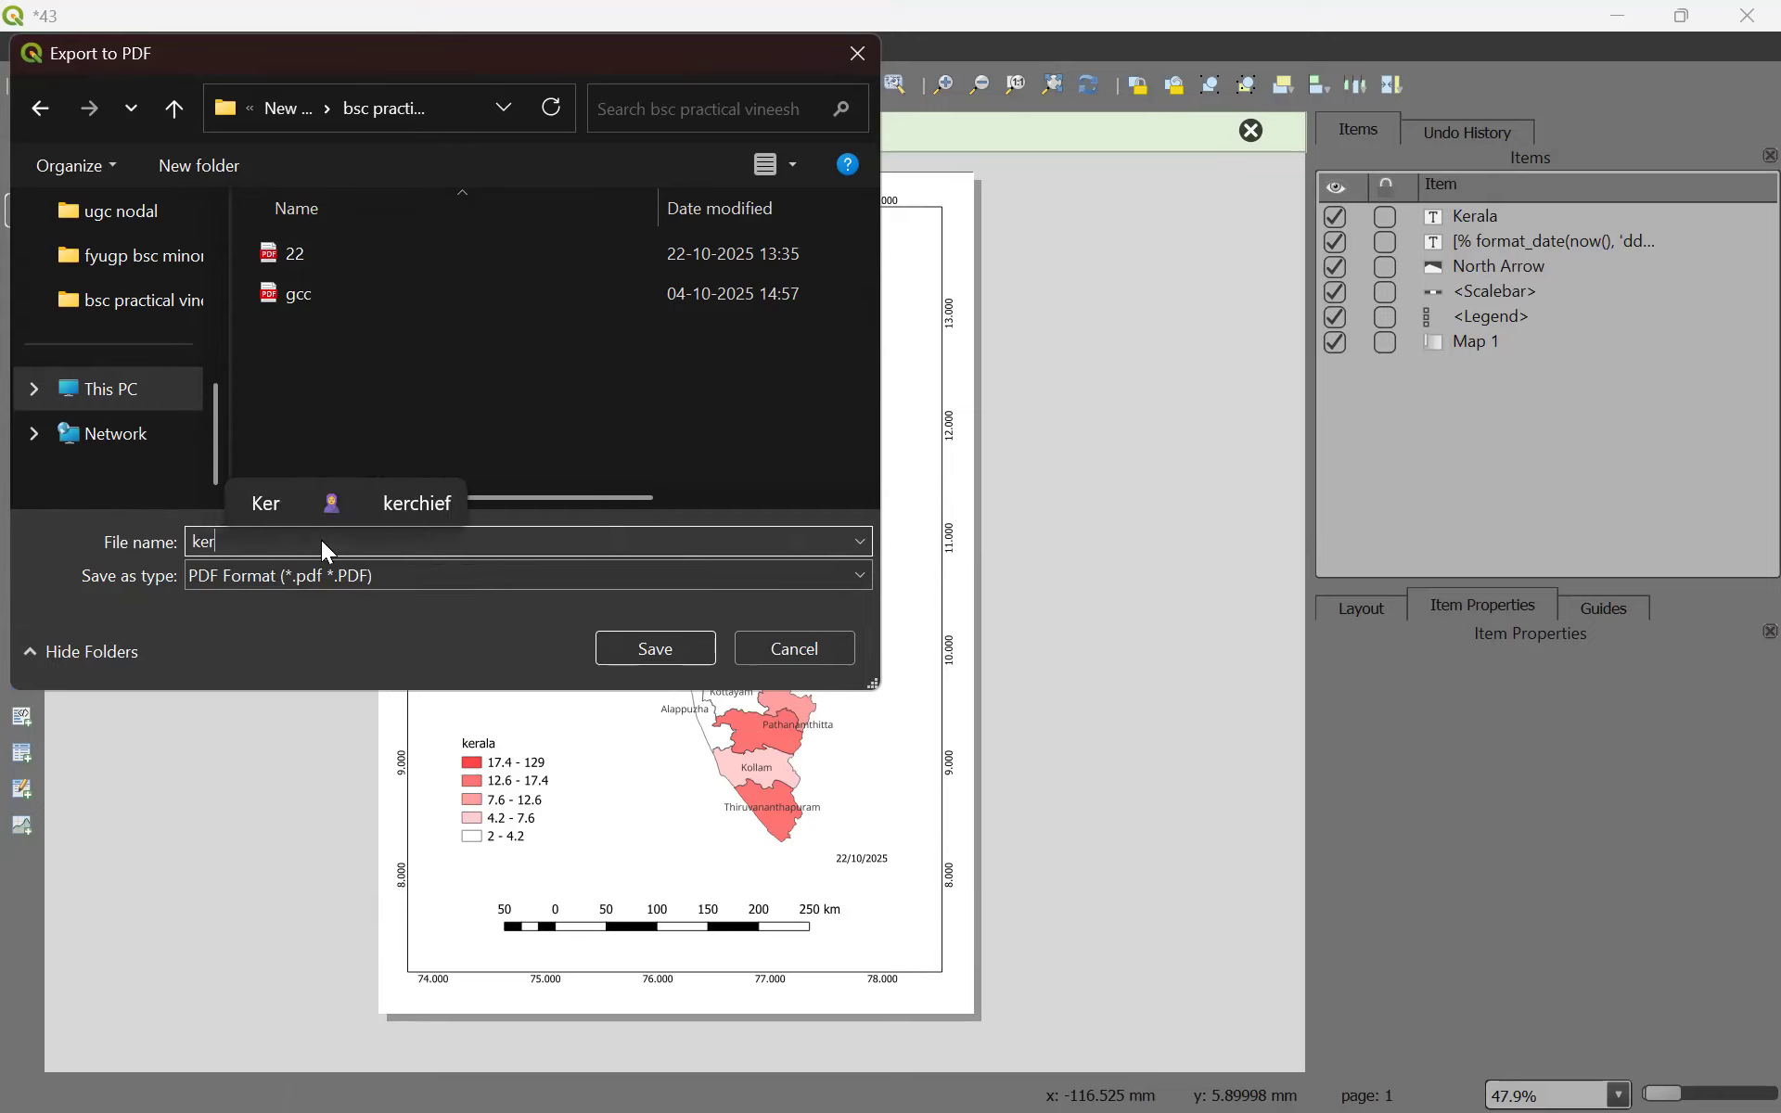
text(ala)
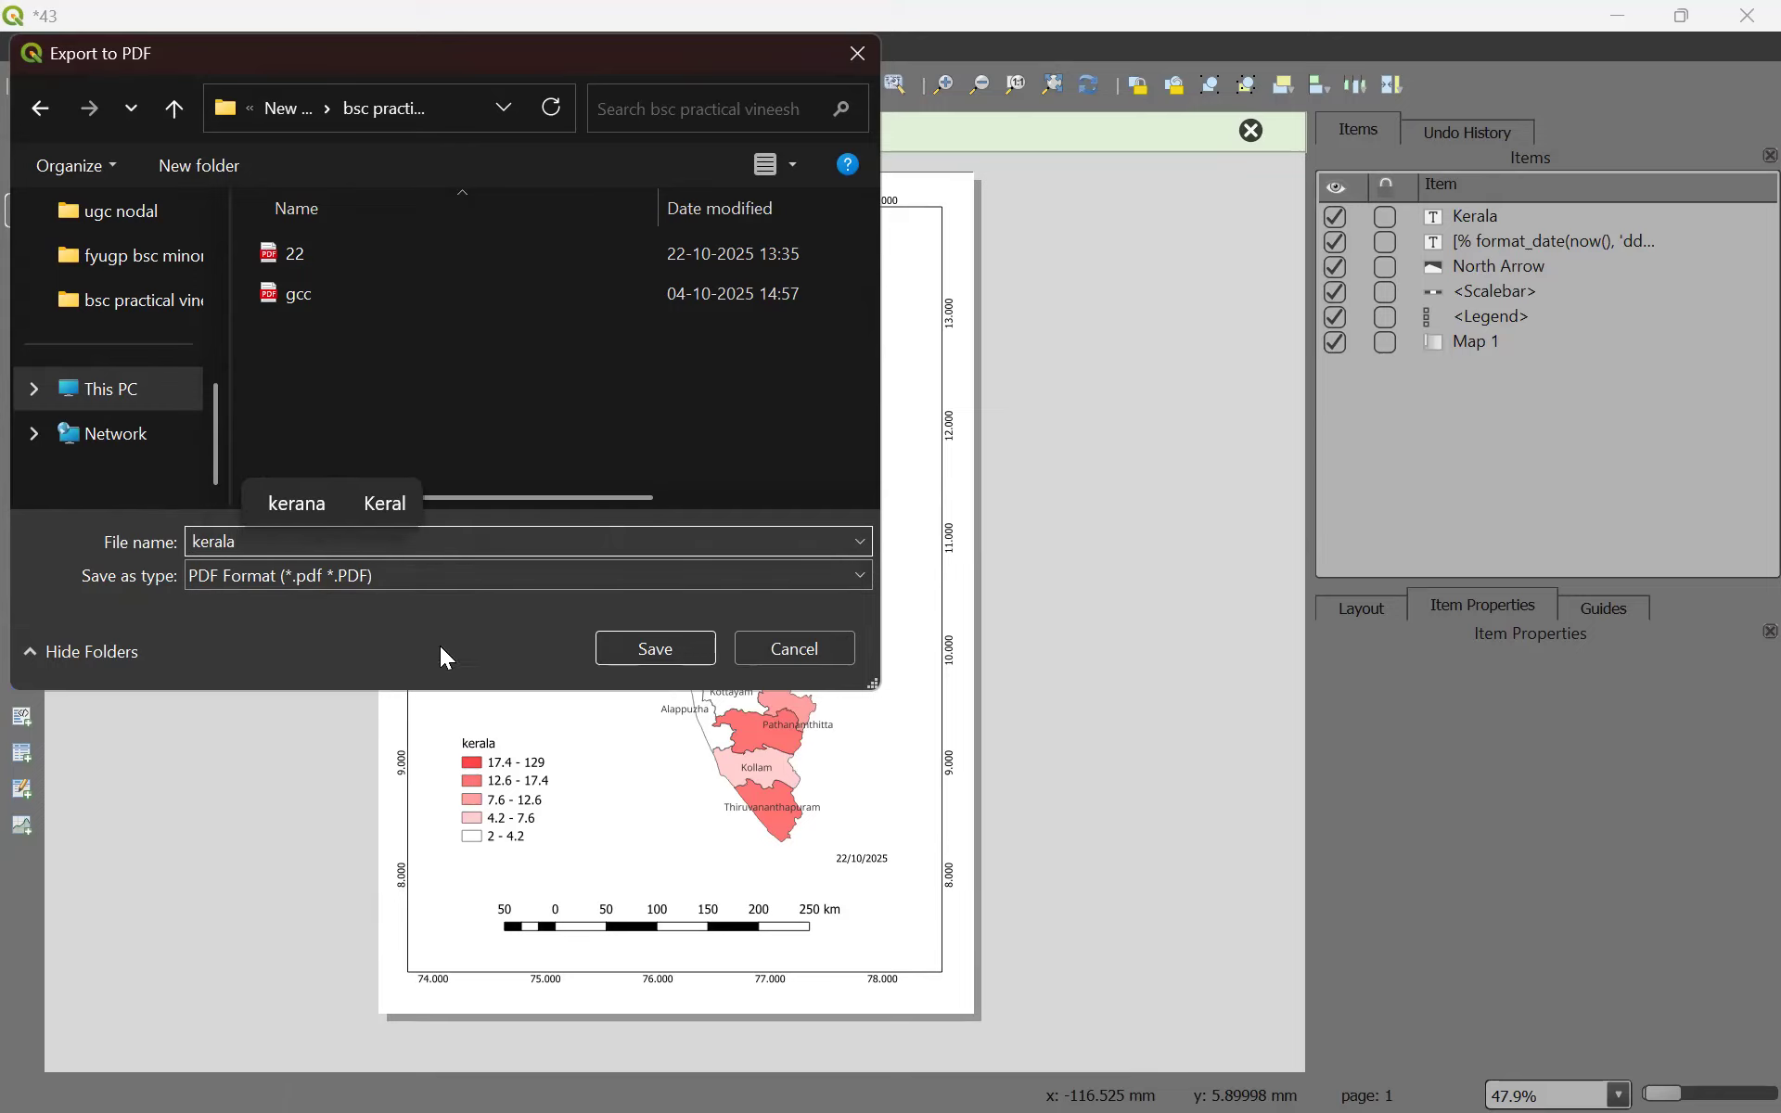
click(651, 655)
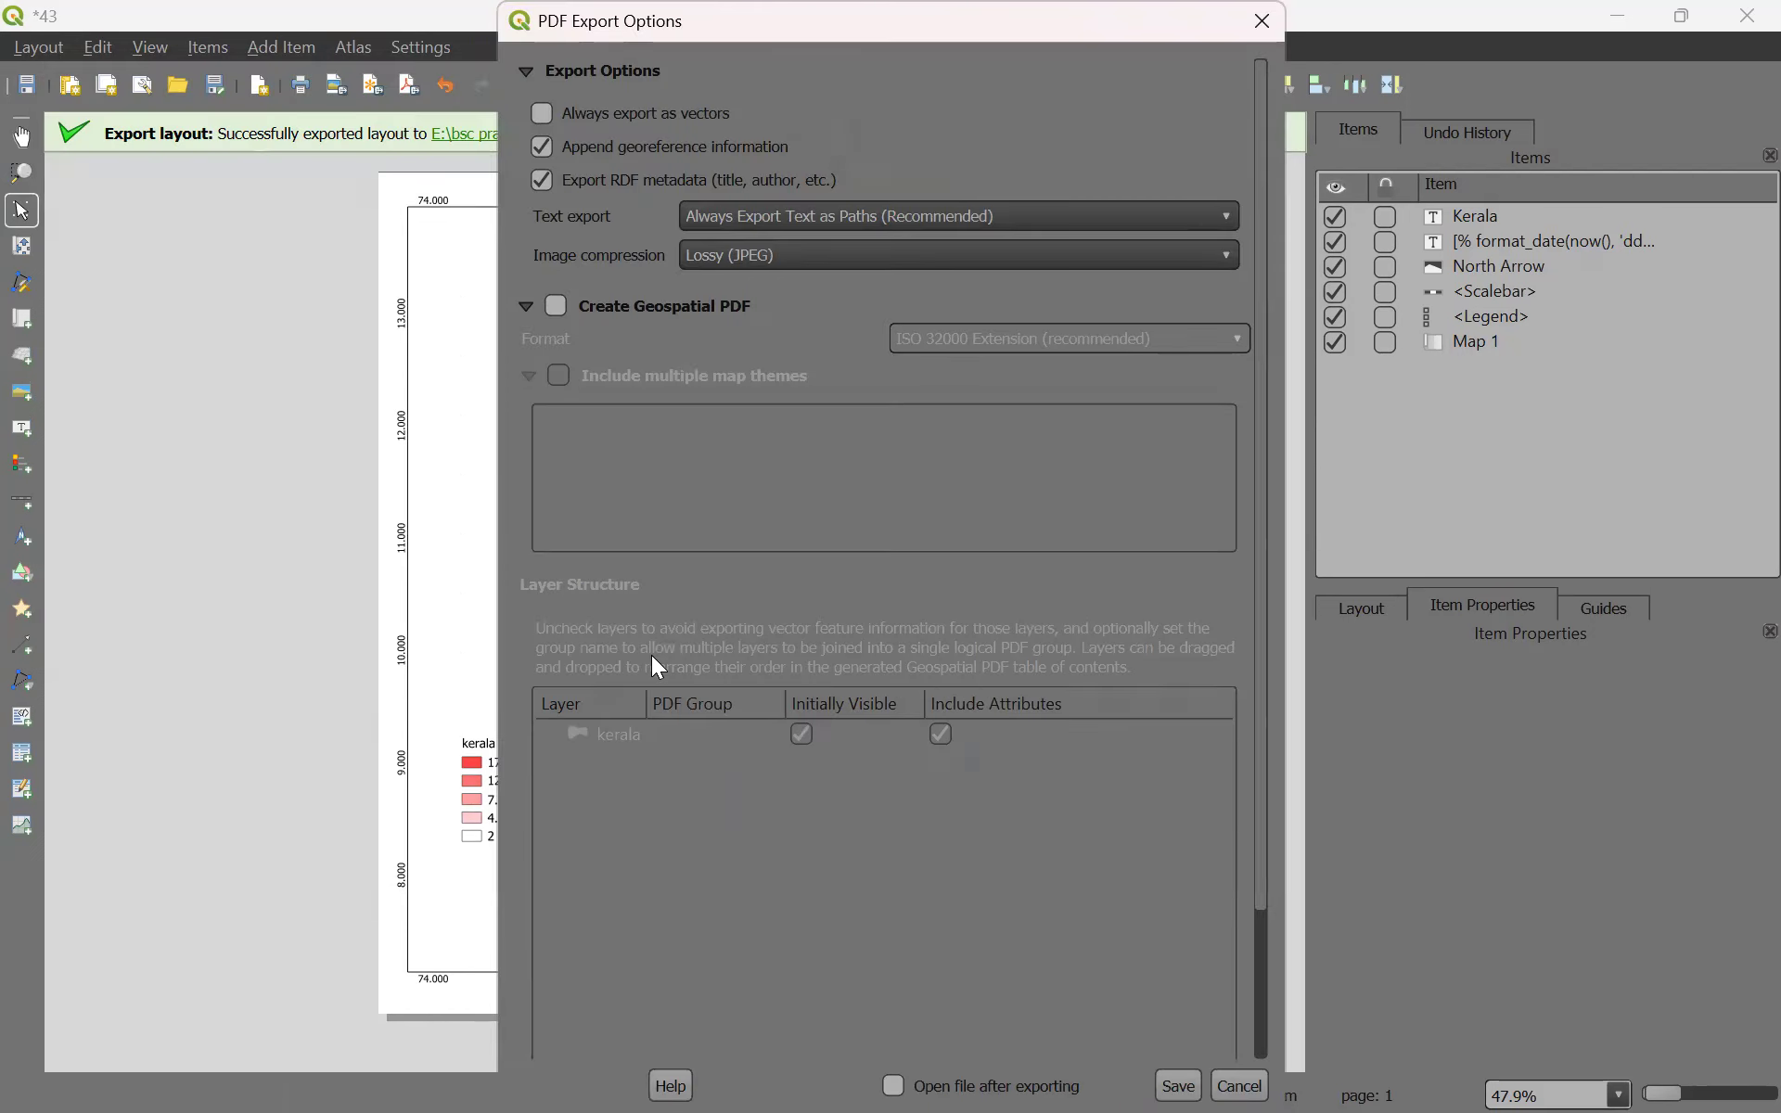
click(1194, 1082)
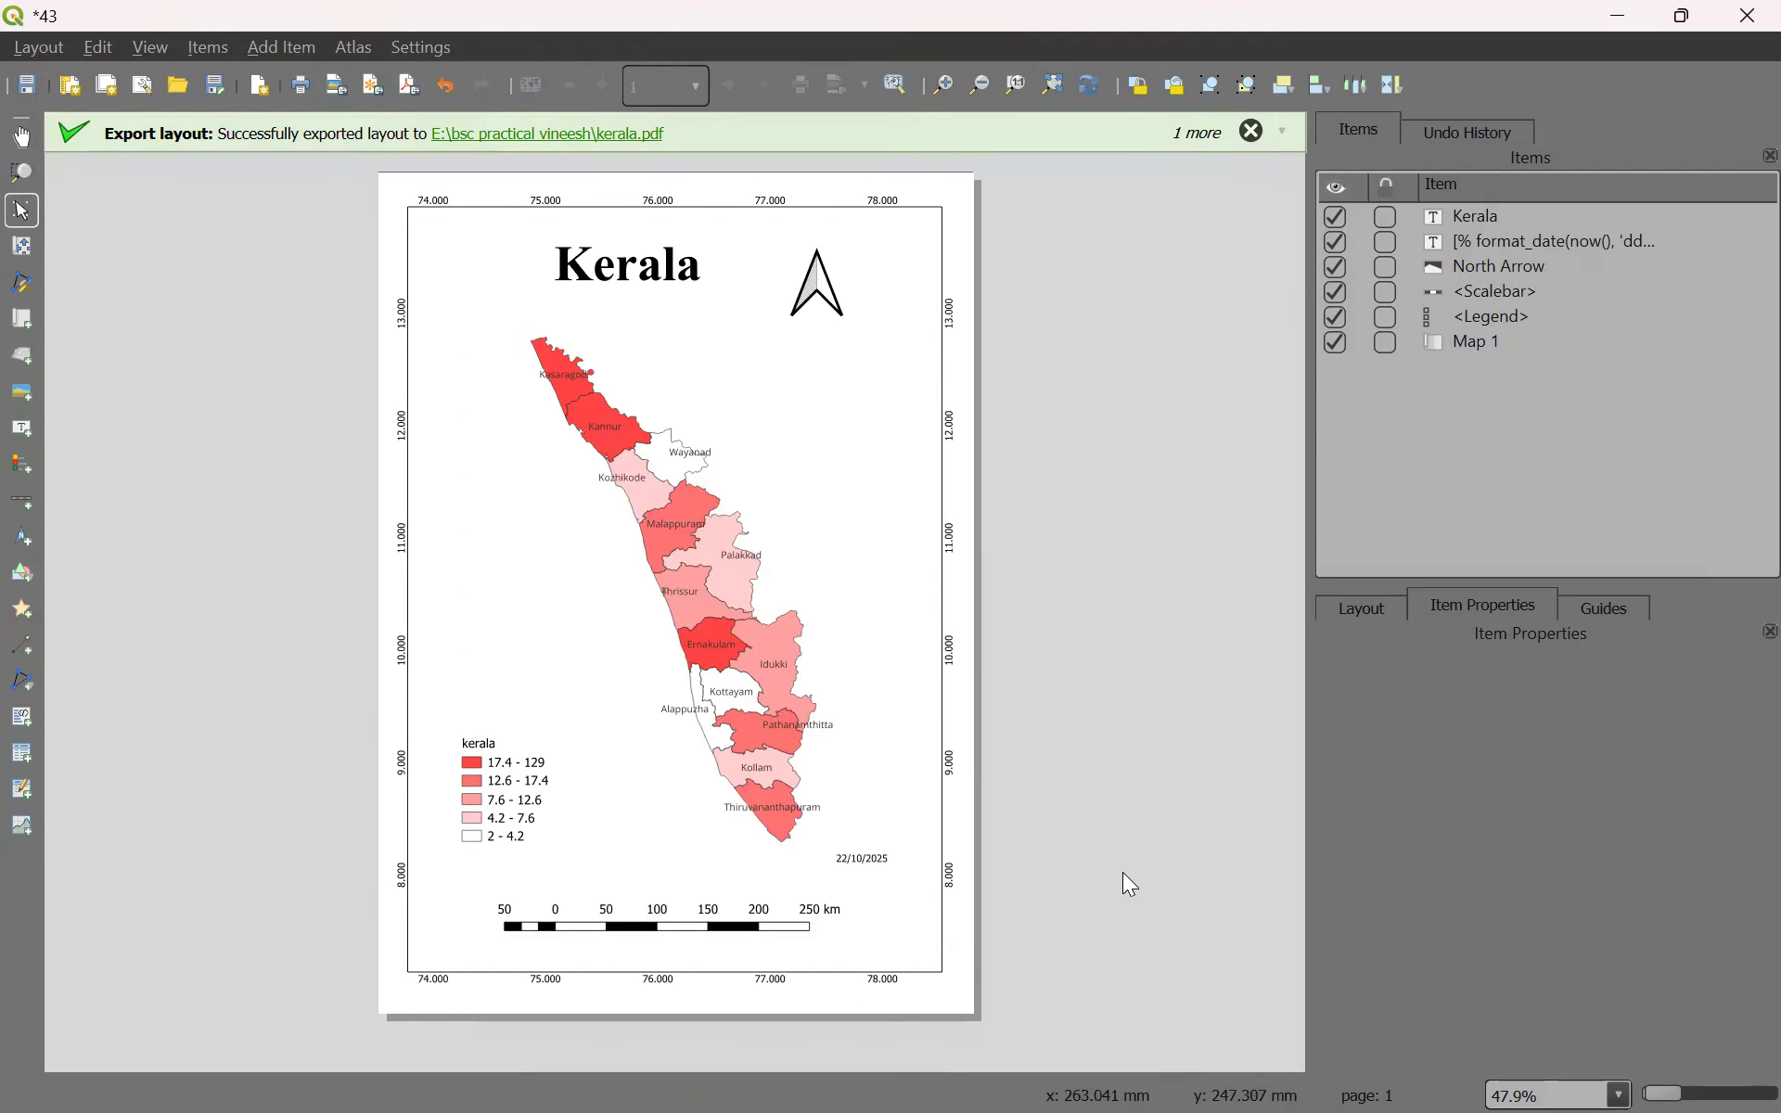
Switch to File Explorer, open the exported kerala PDF, view it fitted to the page and in full screen, and close it.
click(102, 1079)
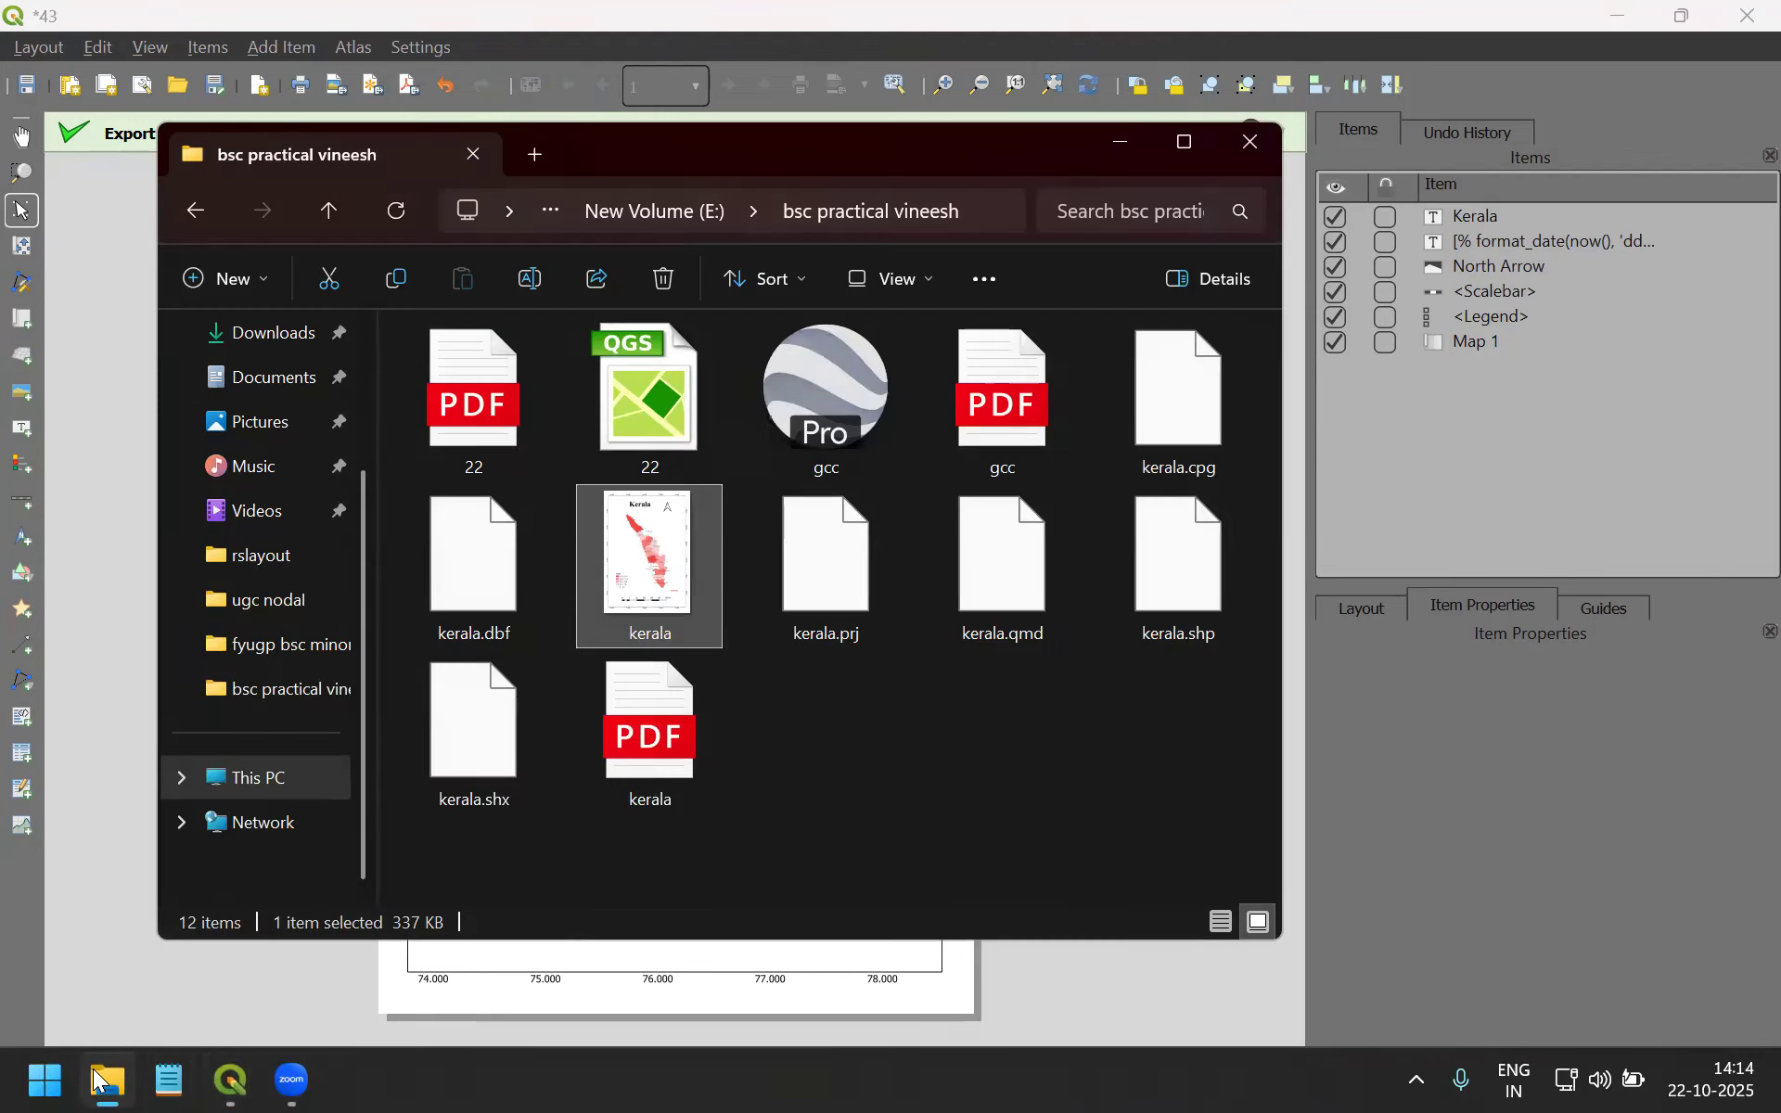
click(892, 771)
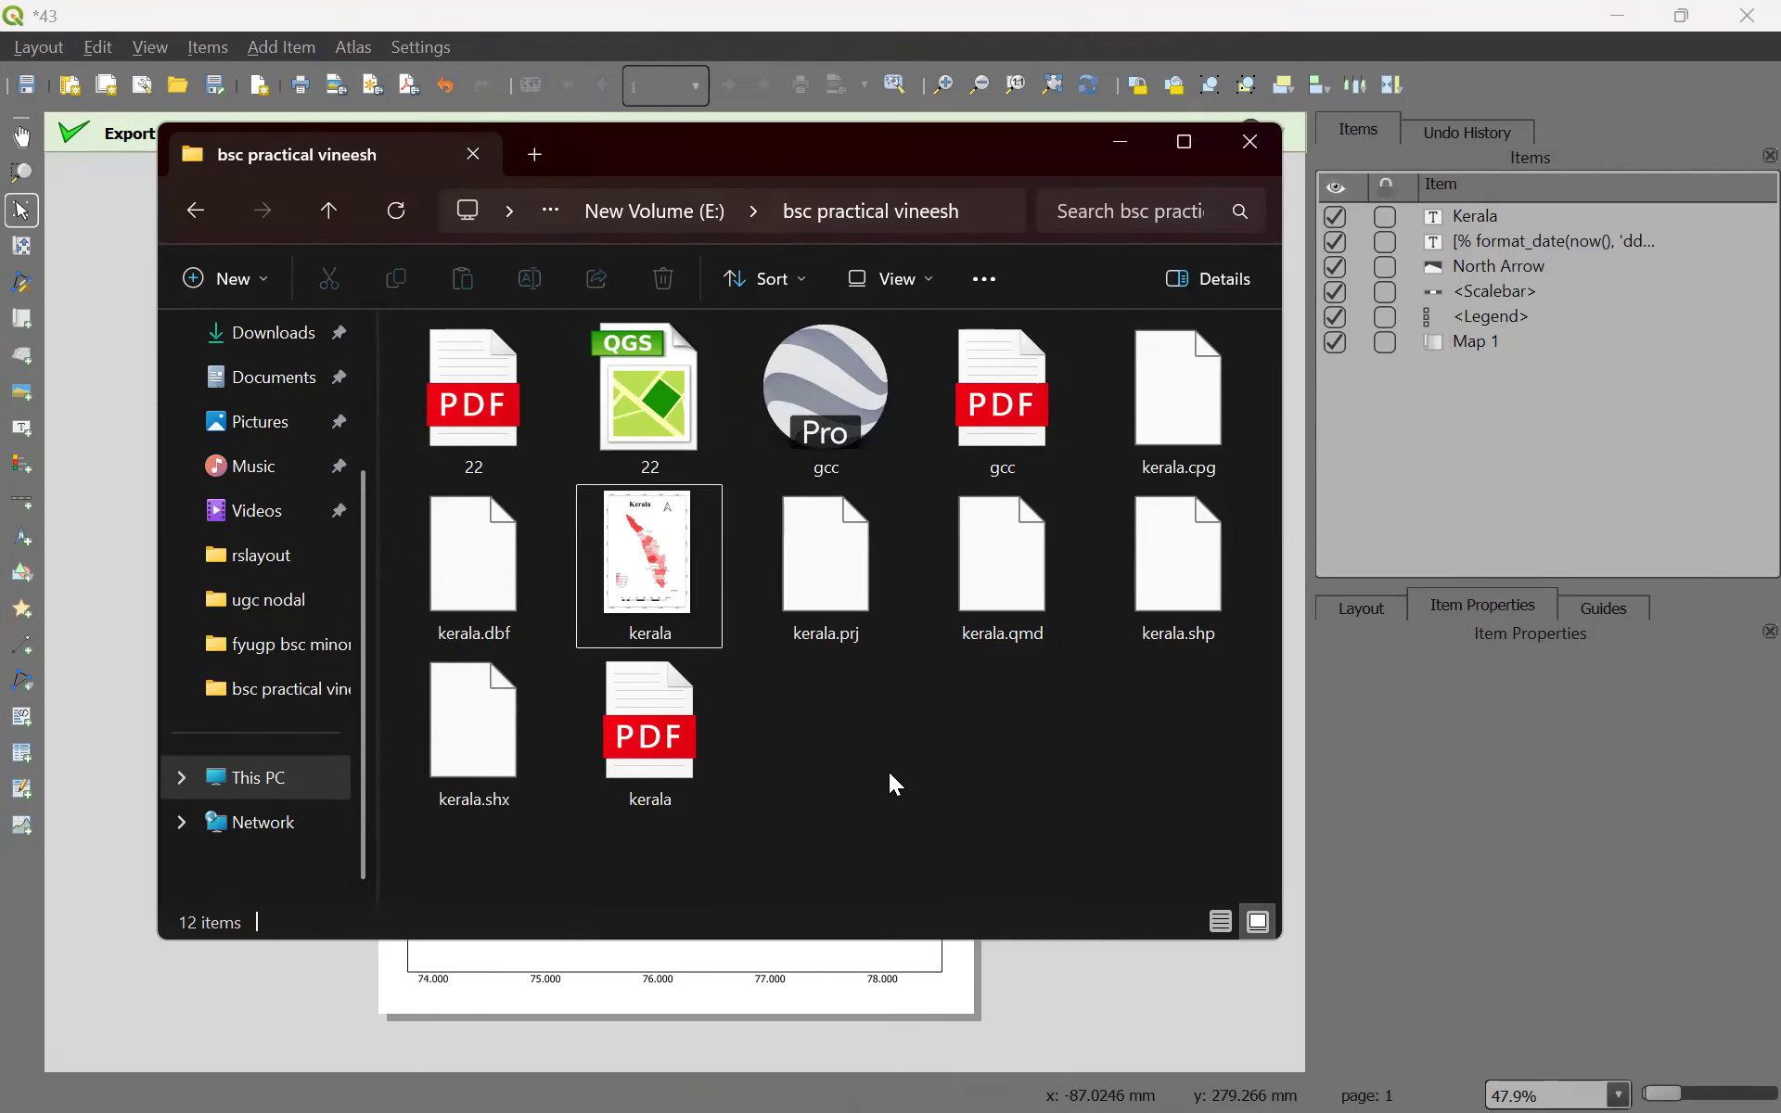
double_click(661, 737)
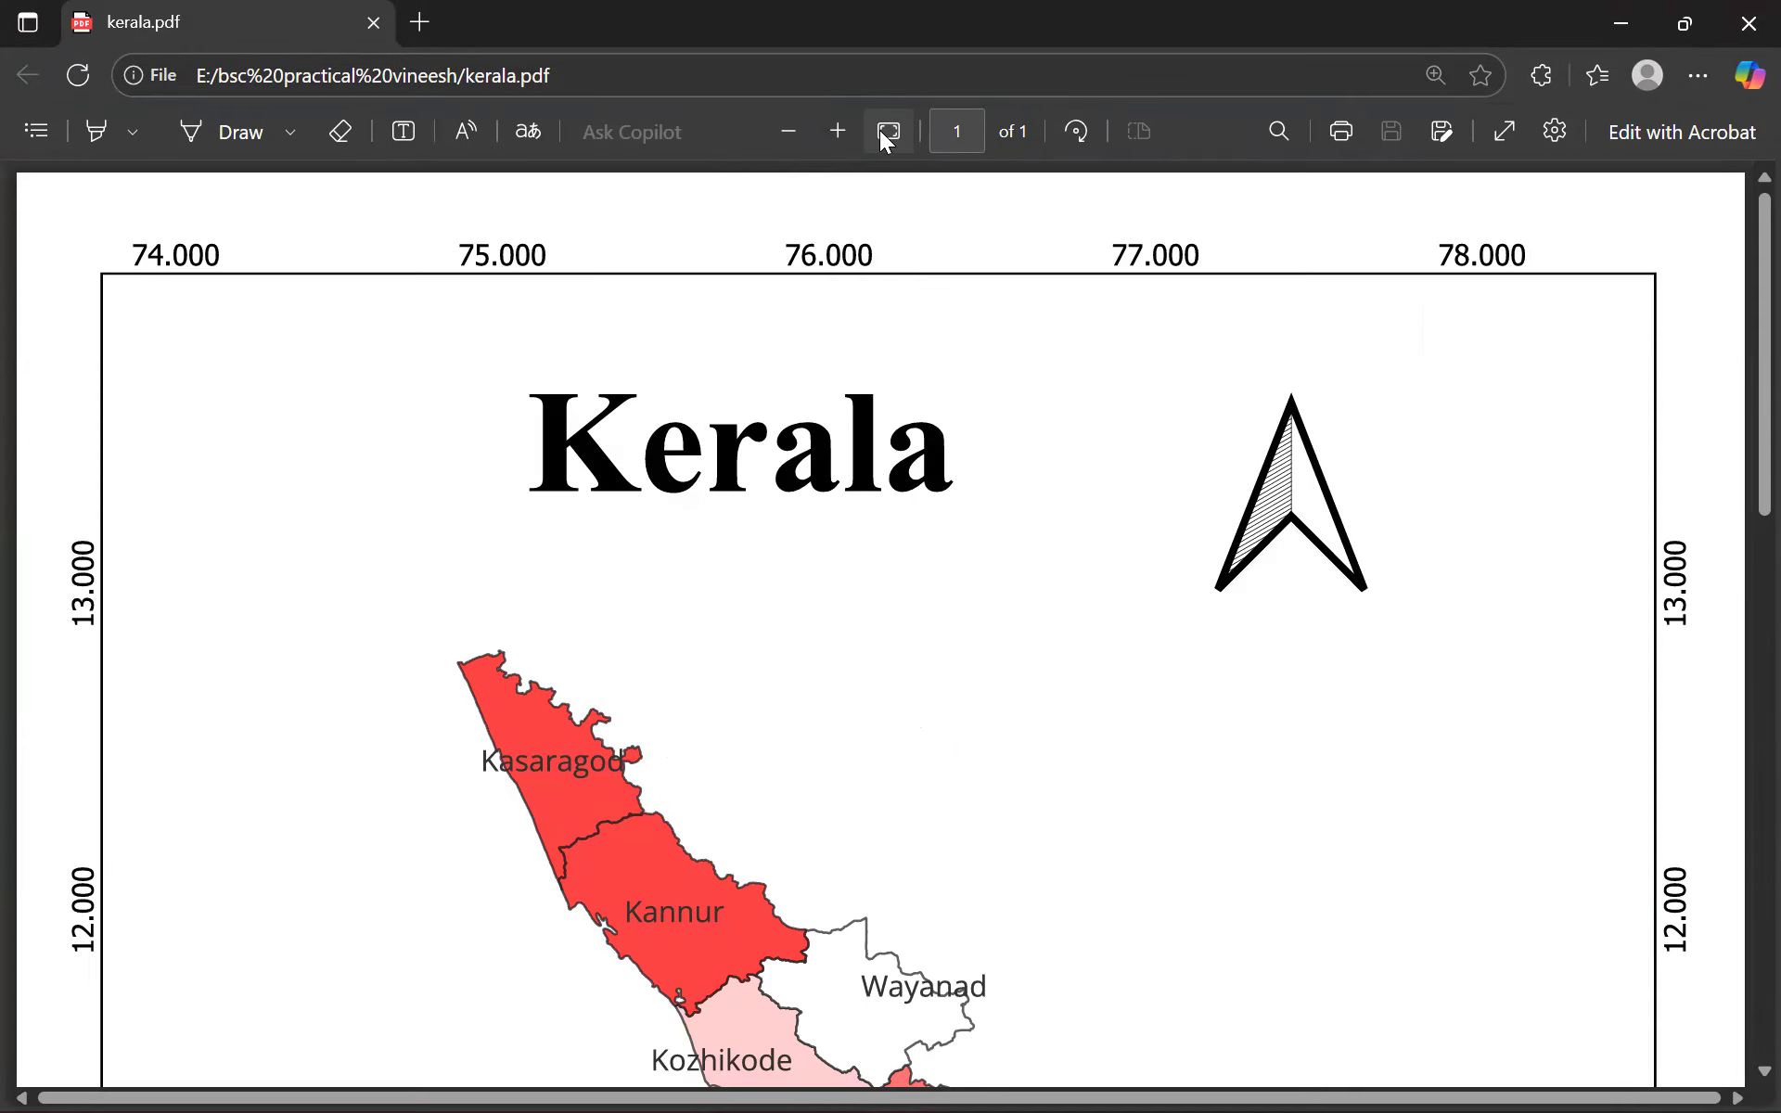
click(884, 131)
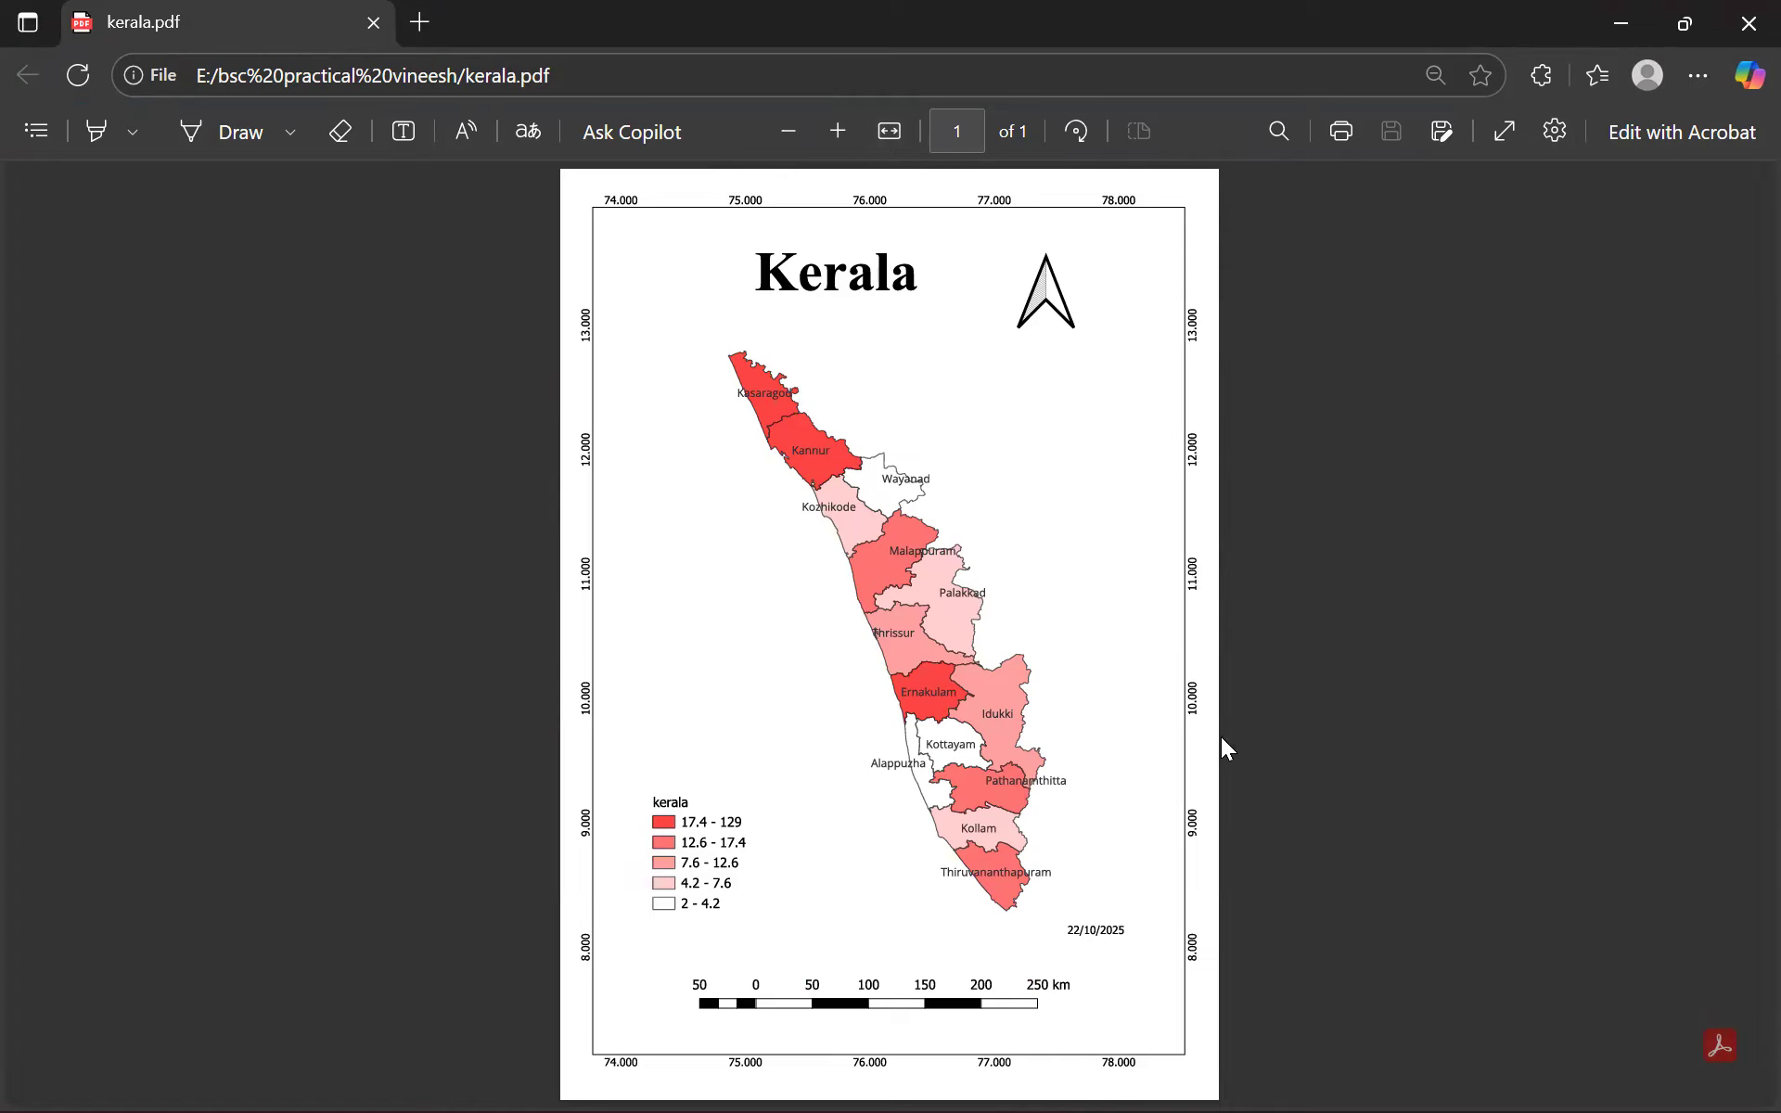
click(1488, 138)
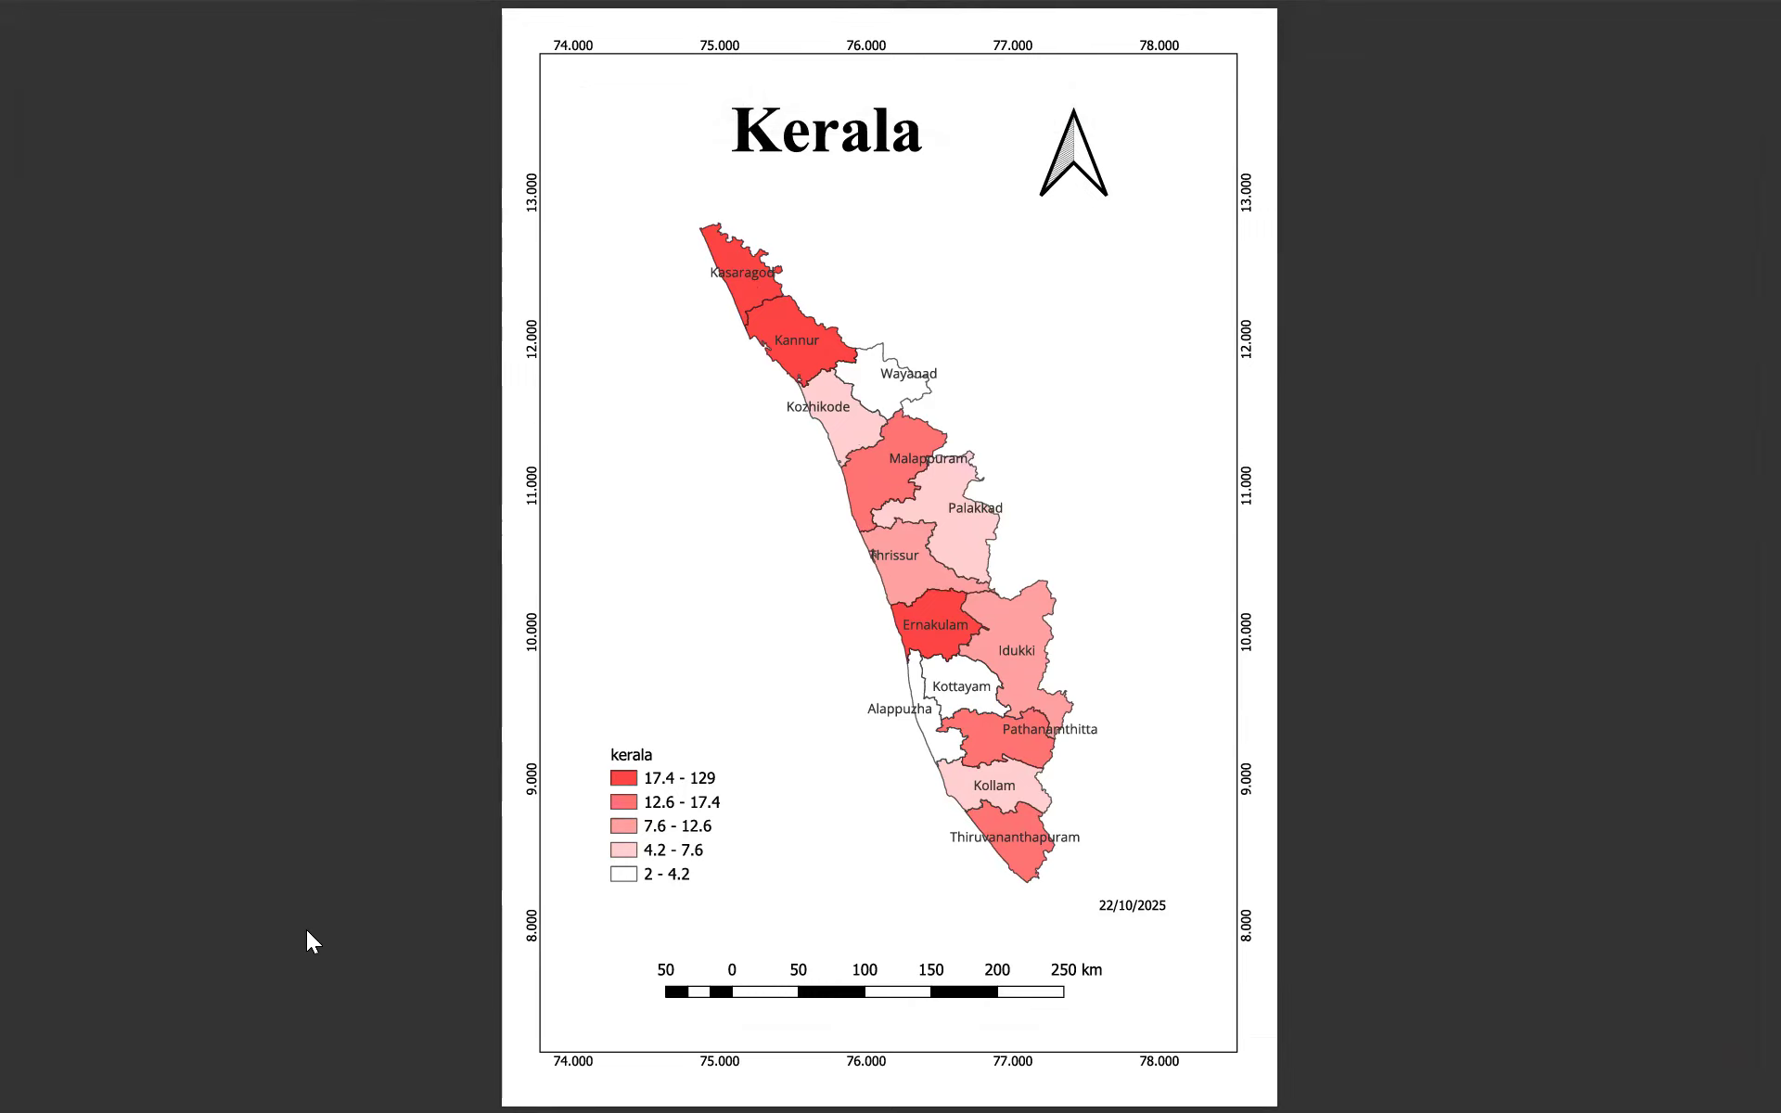
key(Escape)
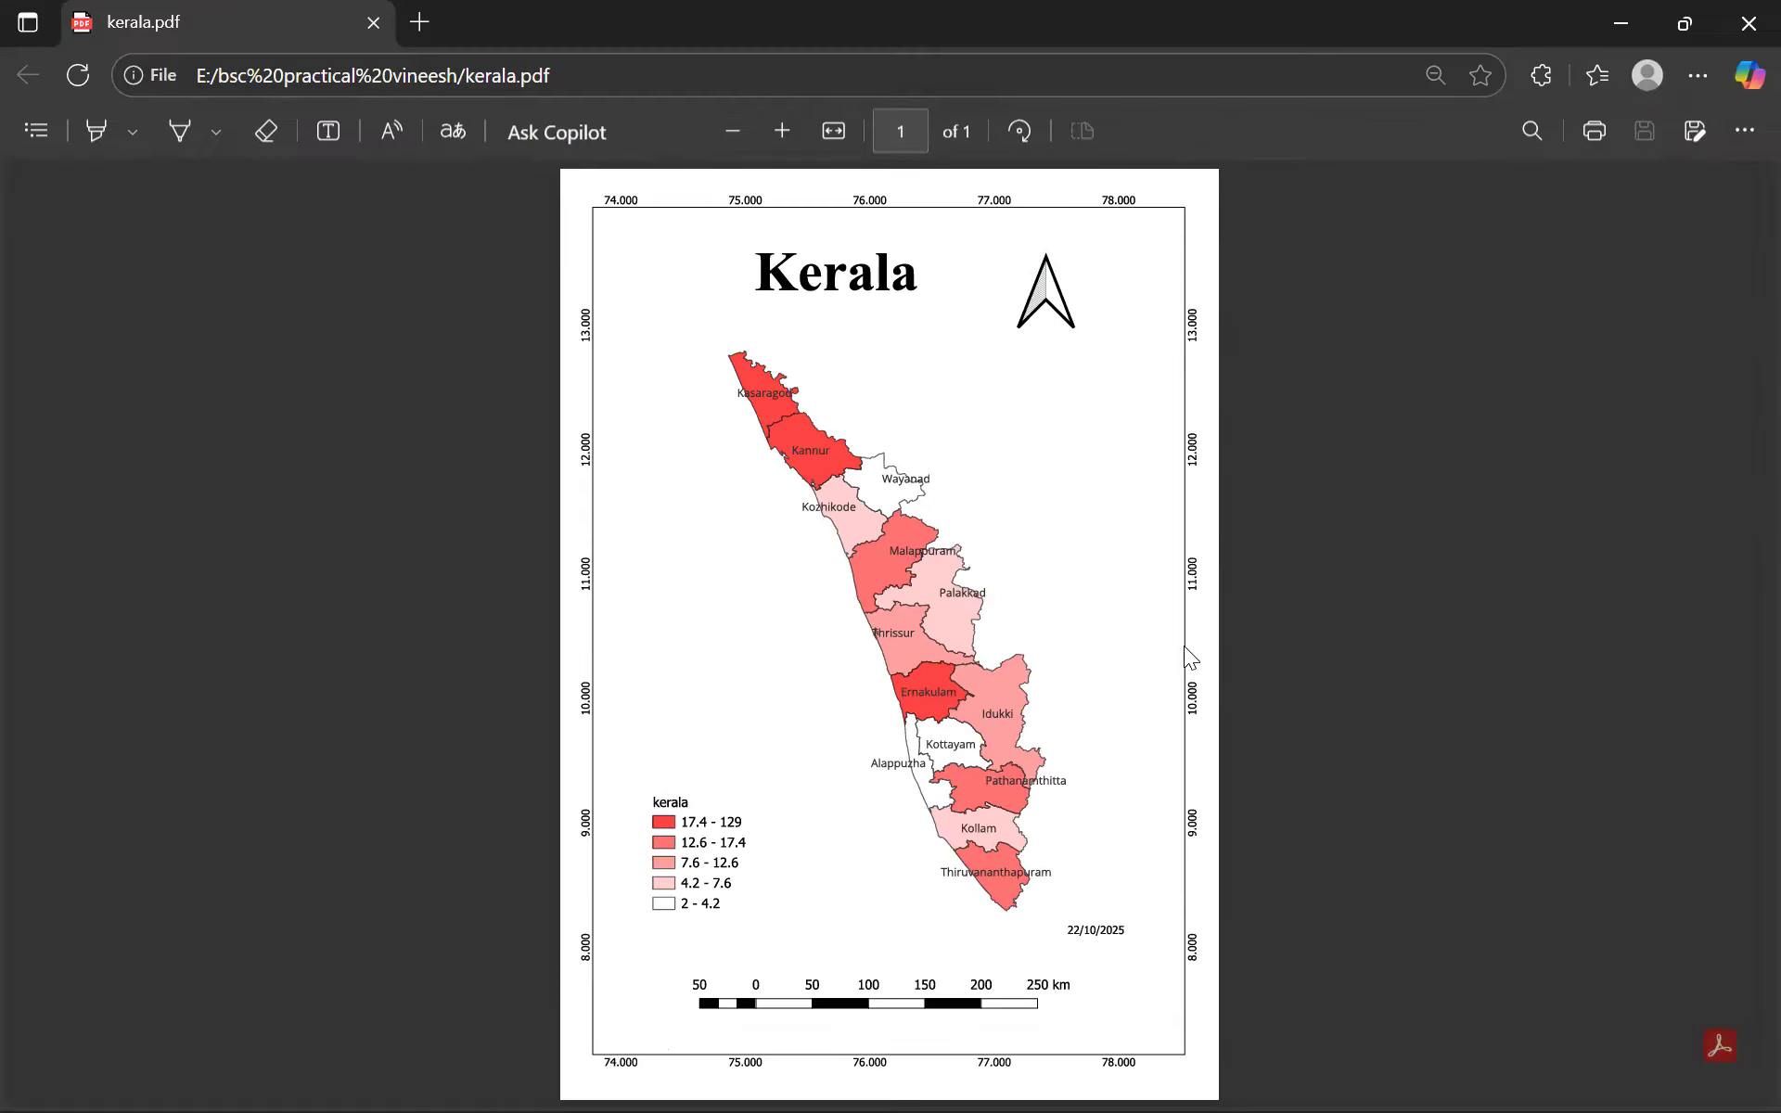
click(1742, 26)
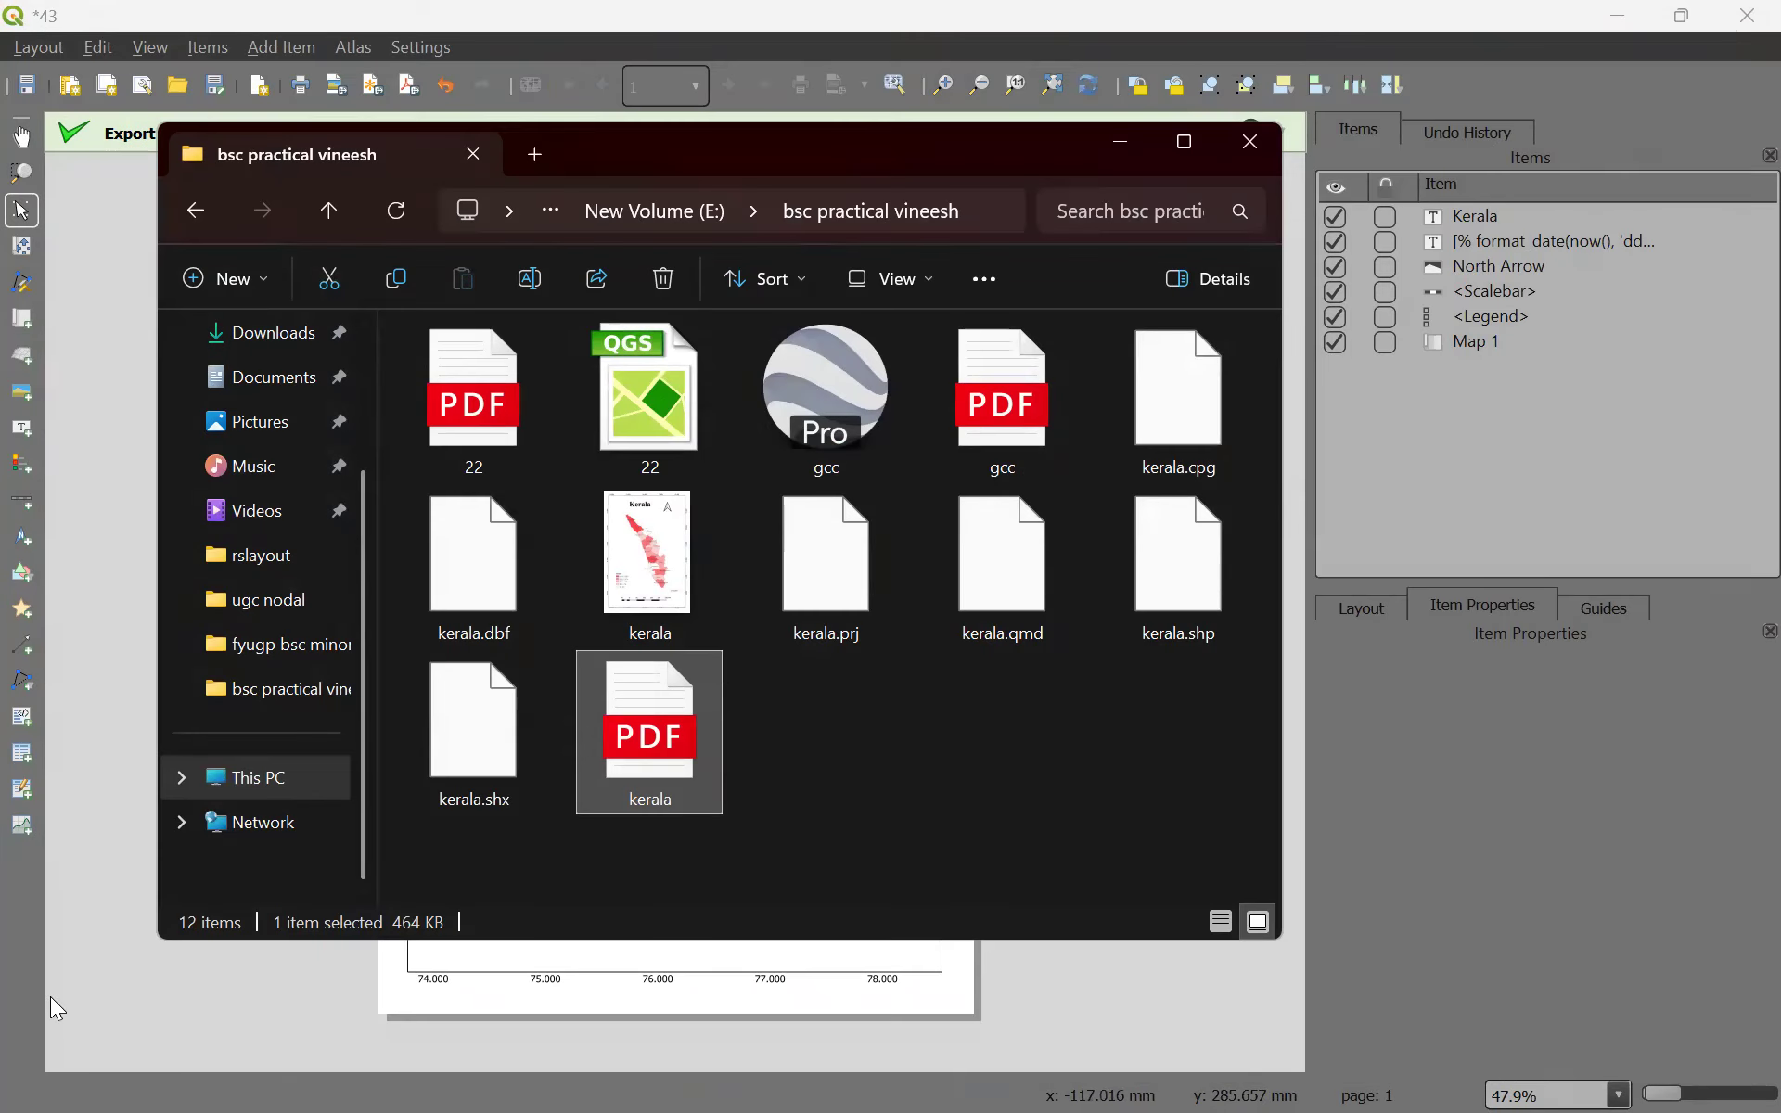
Return to the QGIS layout and dismiss both export notifications.
click(5, 960)
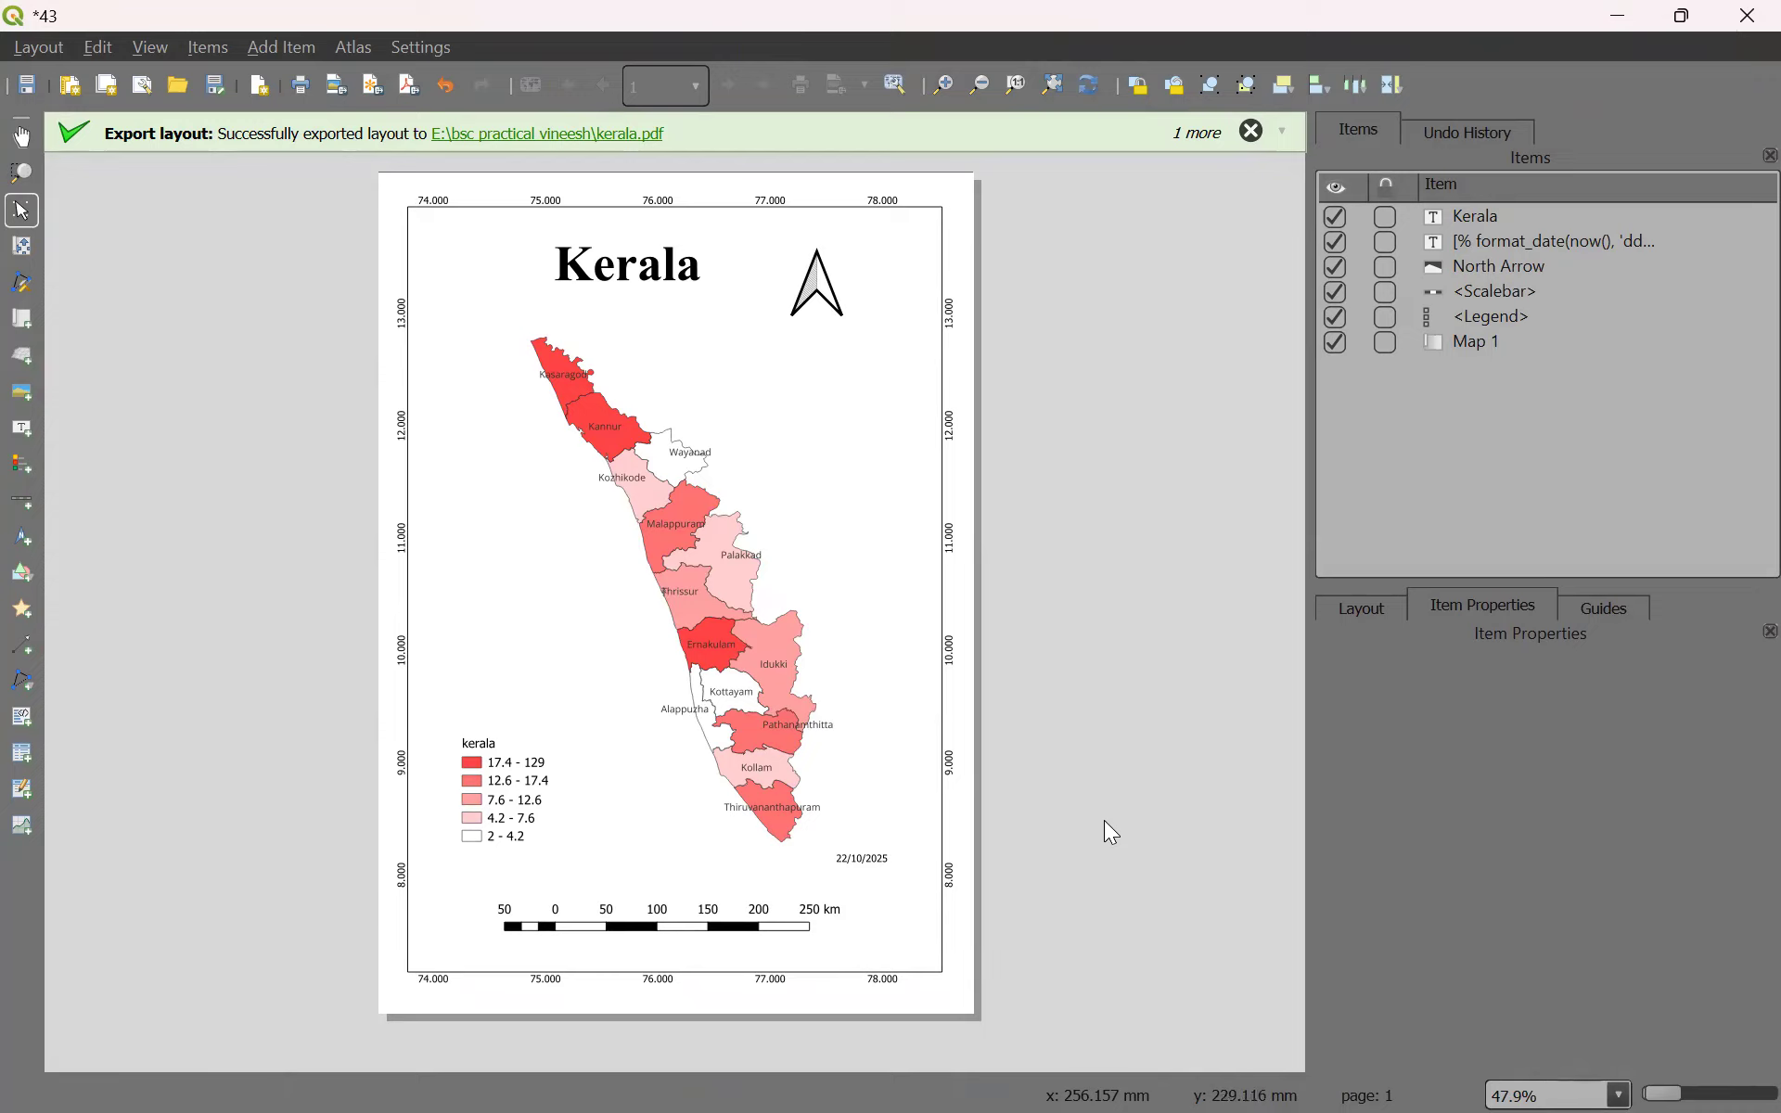
click(1252, 131)
click(1251, 131)
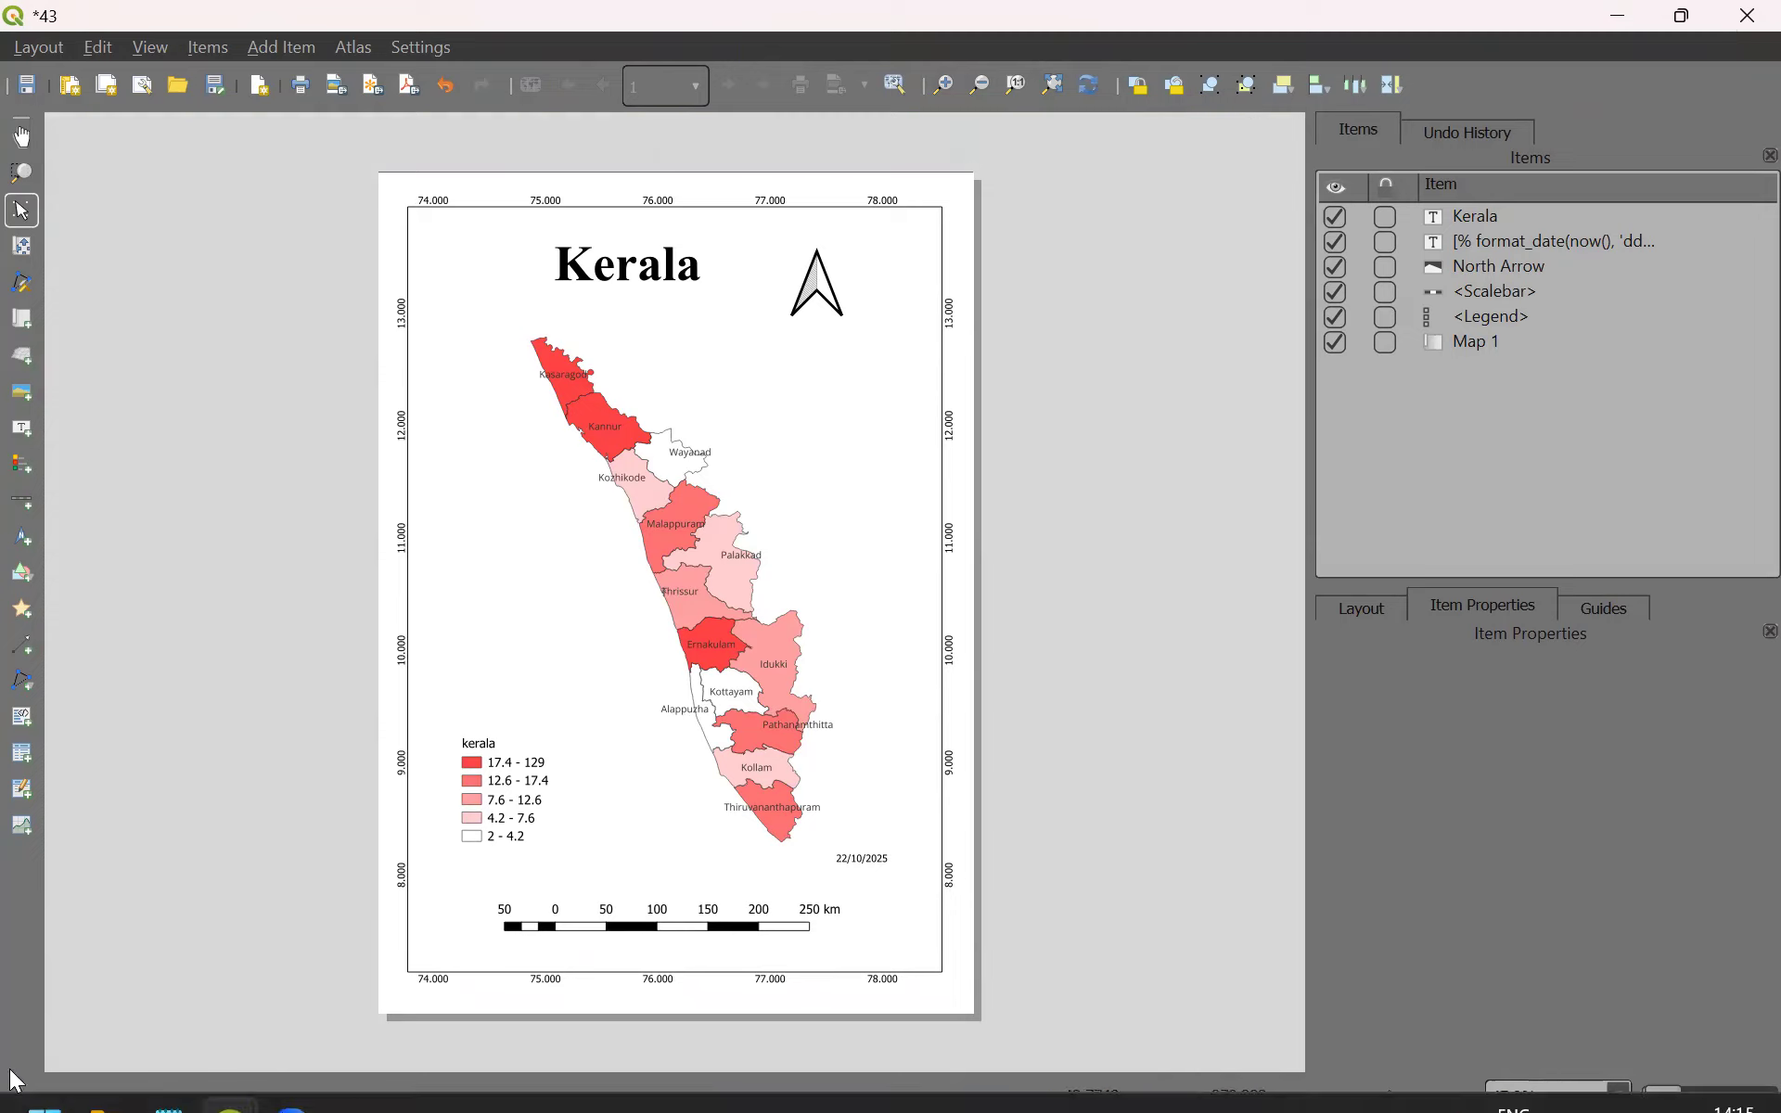
mouse_move(289, 1079)
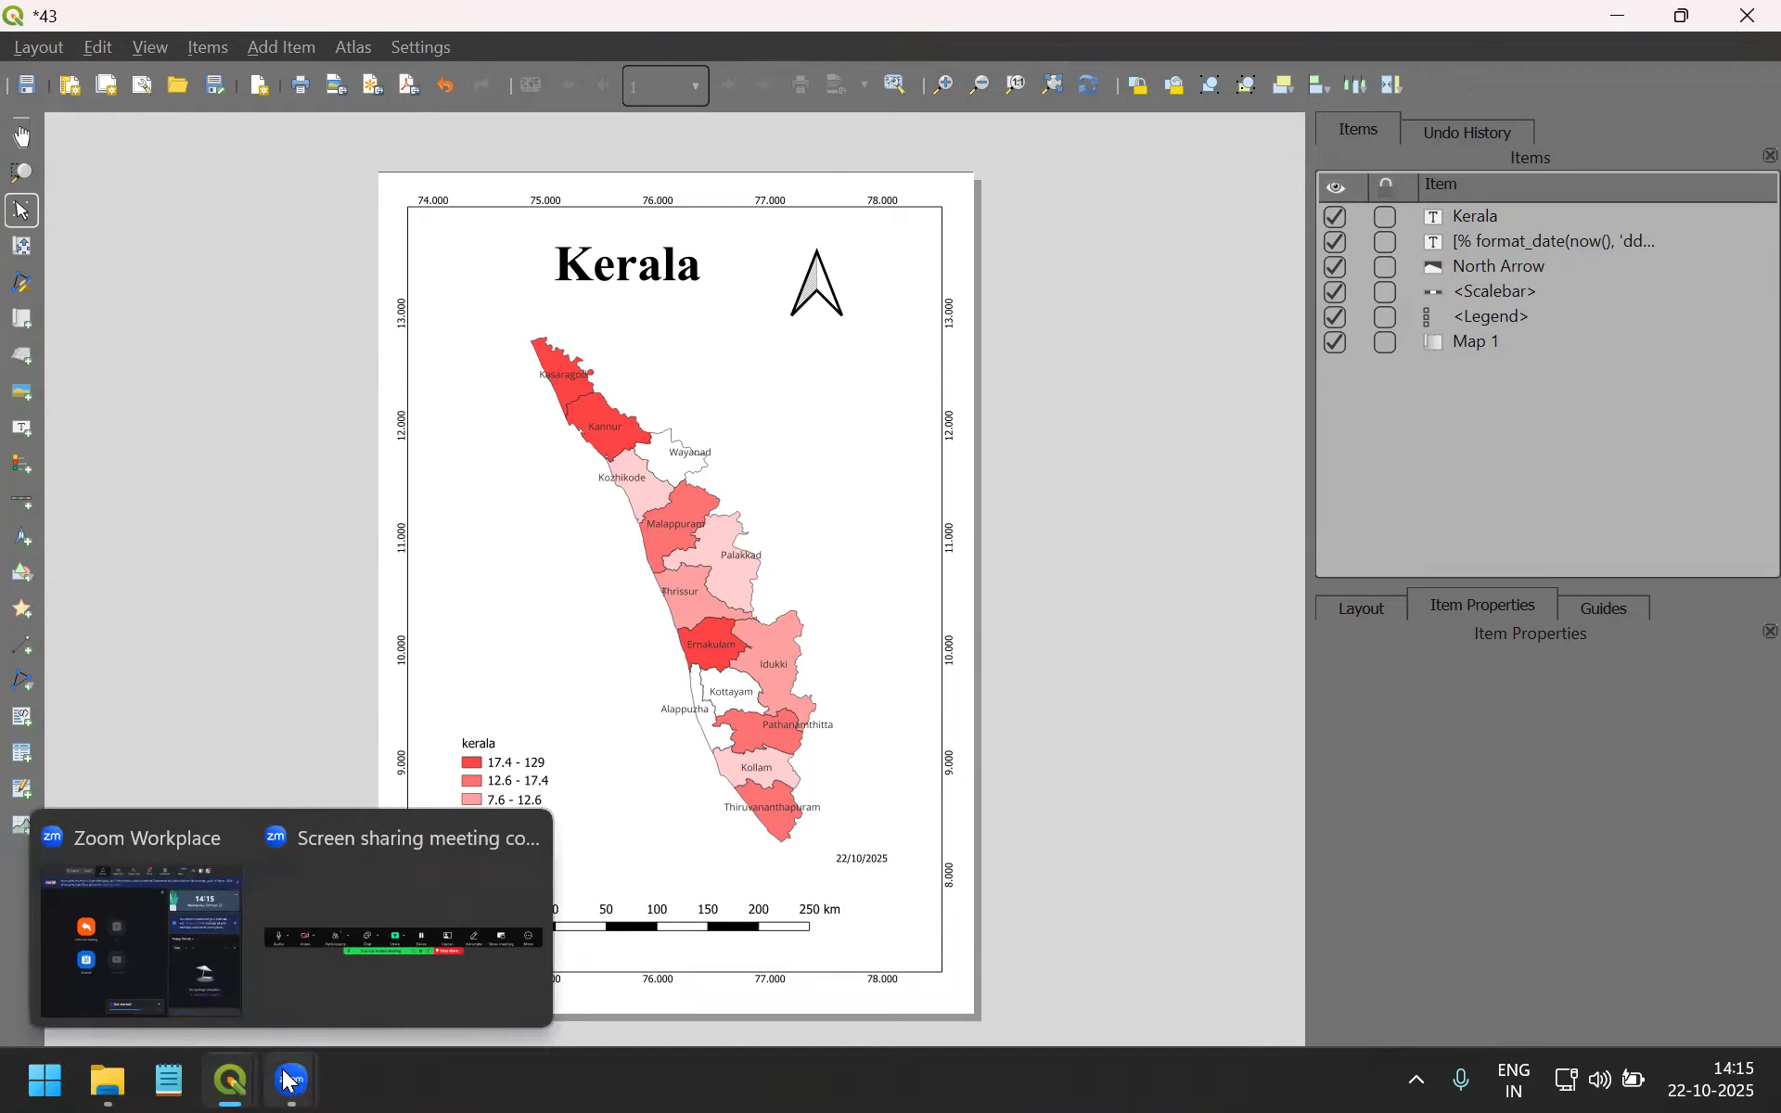